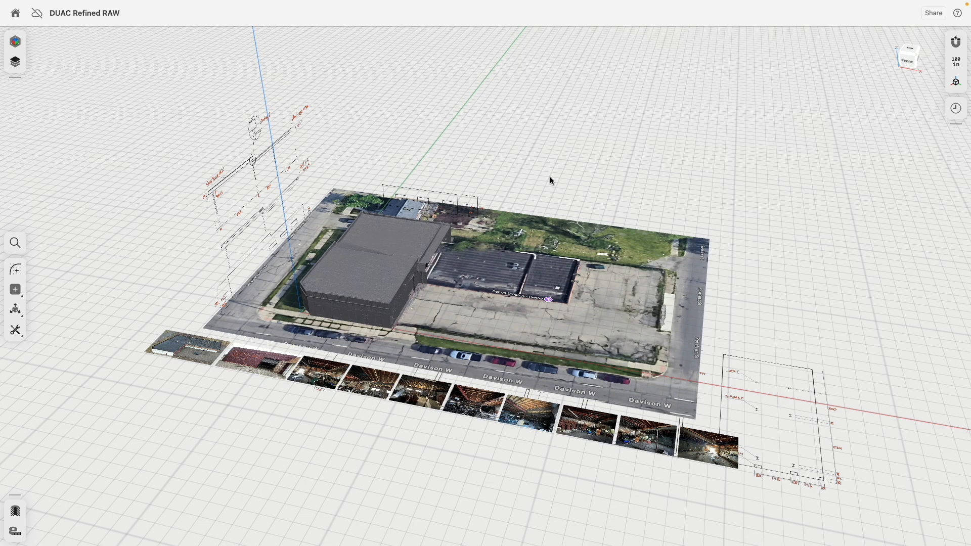
Step: Examine the site model from several angles, covering the aerial map, property photos, dimension drawings and scanned building
{"action": "mouse_move", "coordinate": [553, 200]}
{"action": "right_mouse_down"}
{"action": "mouse_move", "coordinate": [559, 174]}
{"action": "mouse_move", "coordinate": [563, 218]}
{"action": "mouse_move", "coordinate": [561, 208]}
{"action": "right_mouse_up"}
{"action": "middle_click_drag", "start_coordinate": [530, 388], "coordinate": [537, 266]}
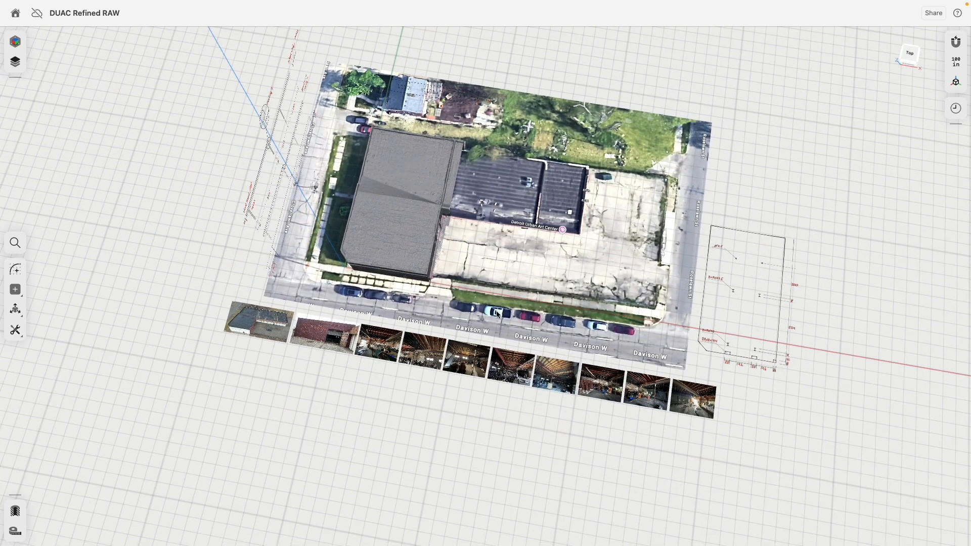
{"action": "scroll", "coordinate": [493, 326], "scroll_direction": "up", "scroll_amount": 5}
{"action": "right_click_drag", "start_coordinate": [492, 326], "coordinate": [470, 253]}
{"action": "middle_click_drag", "start_coordinate": [464, 63], "coordinate": [468, 183]}
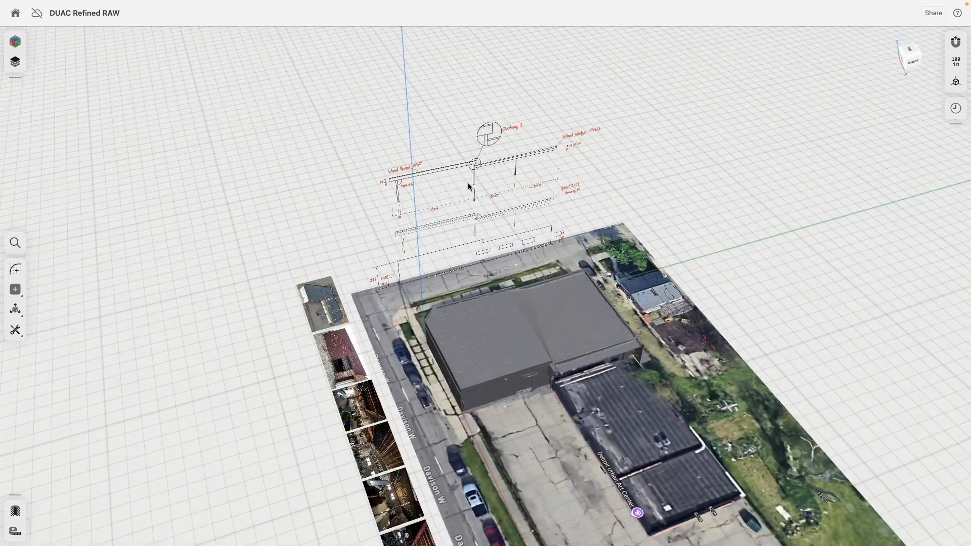
{"action": "scroll", "coordinate": [468, 183], "scroll_direction": "up", "scroll_amount": 5}
{"action": "scroll", "coordinate": [516, 306], "scroll_direction": "down", "scroll_amount": 2}
{"action": "middle_click_drag", "start_coordinate": [543, 429], "coordinate": [447, 284]}
{"action": "right_click_drag", "start_coordinate": [448, 284], "coordinate": [485, 273]}
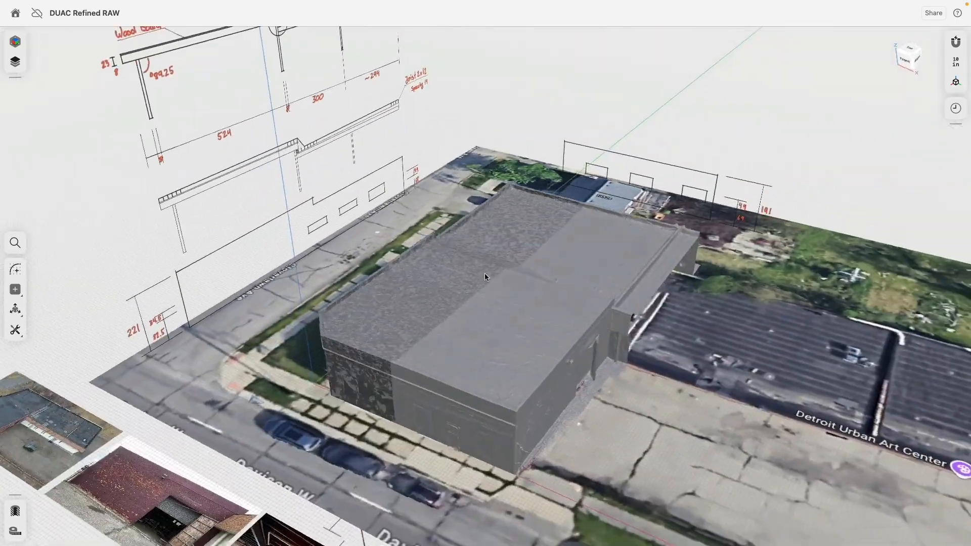
Step: Hide the Drone Exterior scan and the whole Scan folder, and show the Rebuild folder in their place
{"action": "left_click", "coordinate": [15, 62]}
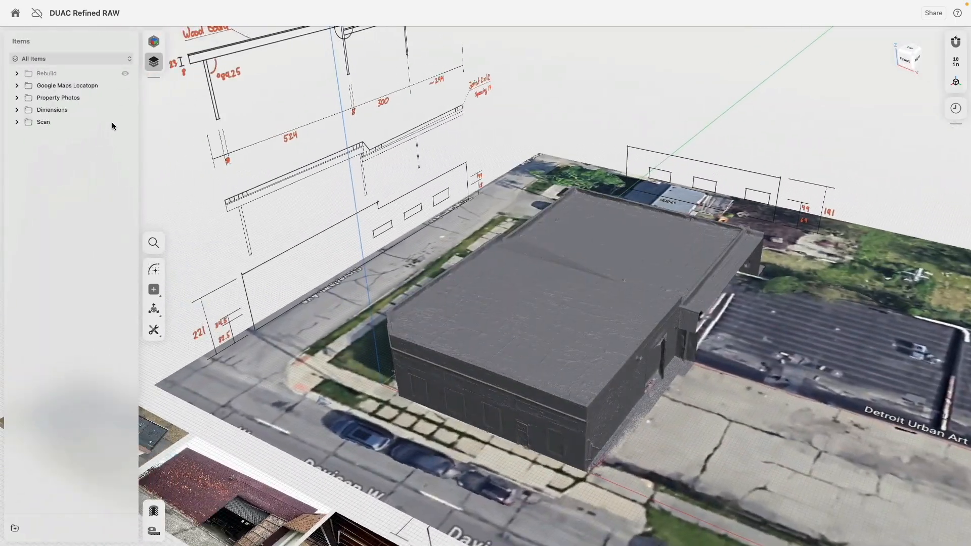
{"action": "left_click", "coordinate": [16, 122]}
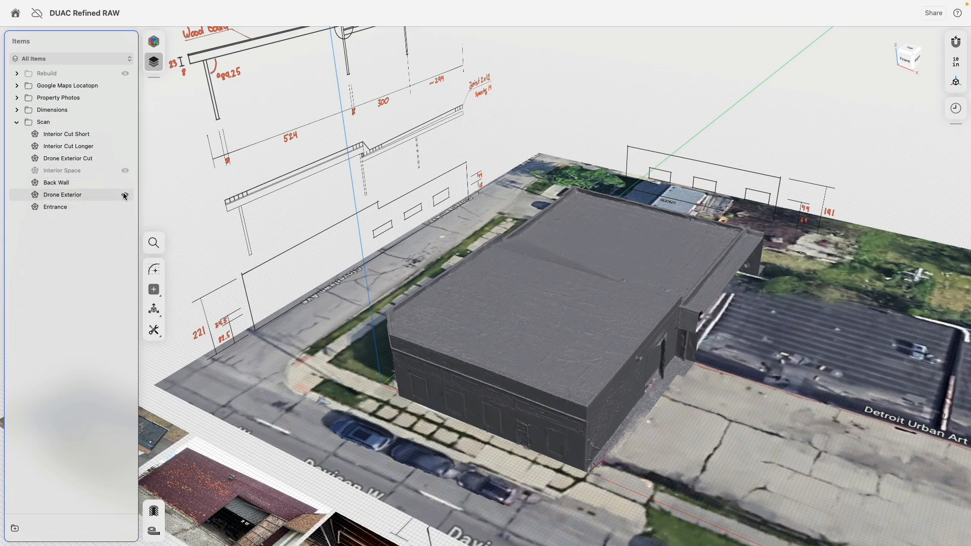
{"action": "left_click", "coordinate": [125, 195]}
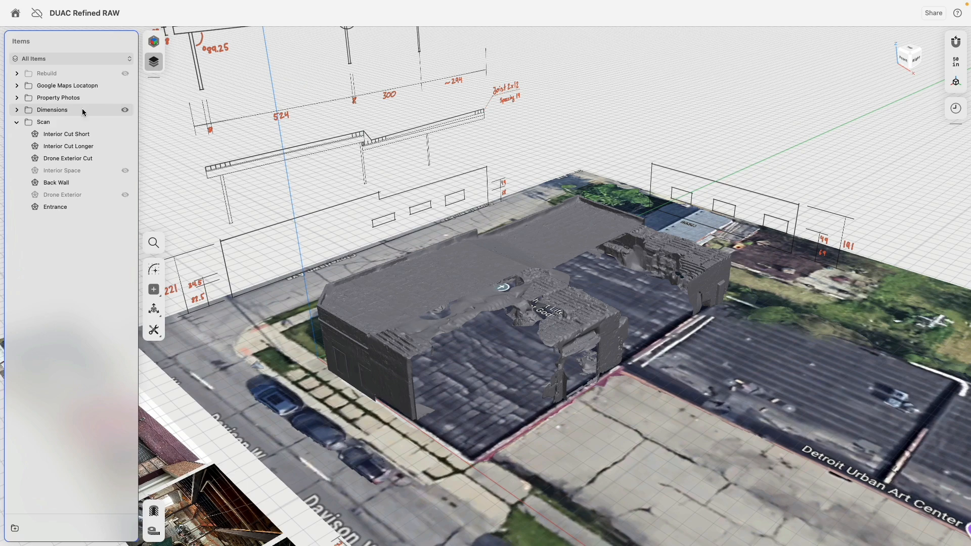
{"action": "left_click", "coordinate": [17, 121]}
{"action": "left_click", "coordinate": [124, 123]}
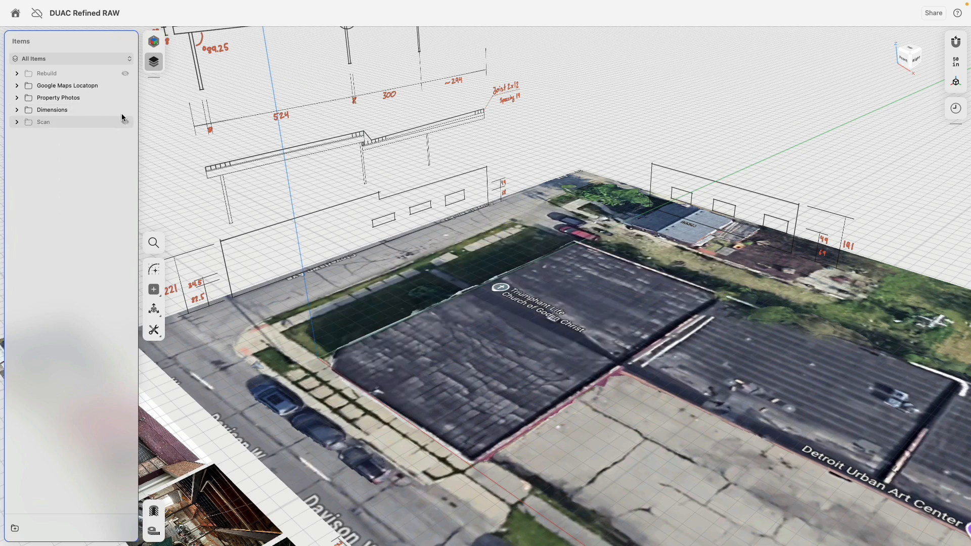
{"action": "left_click", "coordinate": [125, 73]}
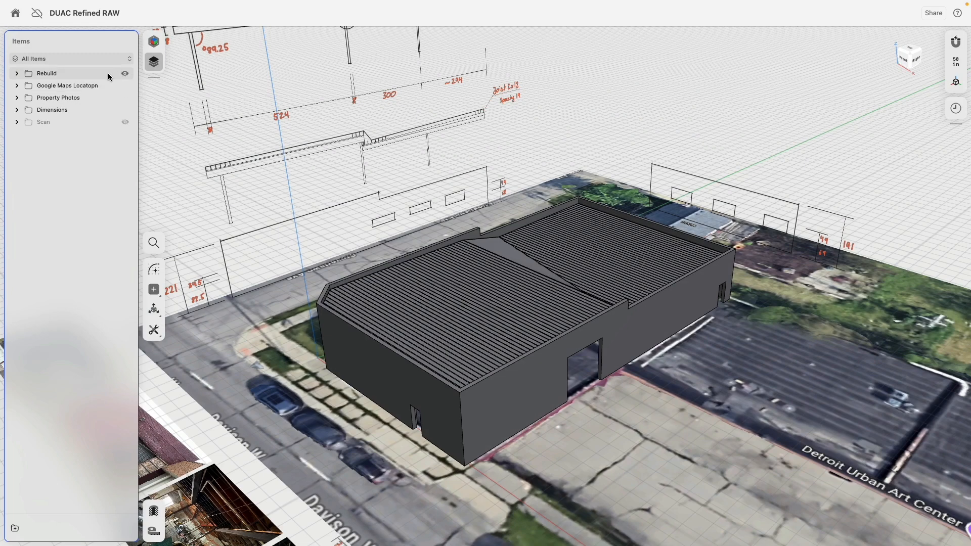
Step: Isolate the Rebuild folder and examine the rebuilt structure from below, including its joists, beams, posts and openings
{"action": "left_click", "coordinate": [109, 76]}
{"action": "left_click", "coordinate": [154, 491]}
{"action": "left_click", "coordinate": [444, 134]}
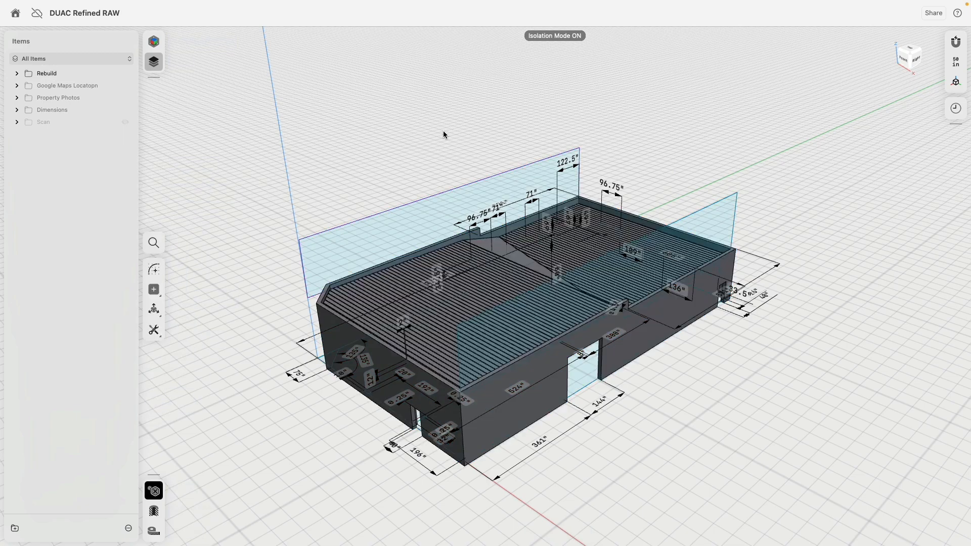
{"action": "right_click_drag", "start_coordinate": [627, 413], "coordinate": [618, 369]}
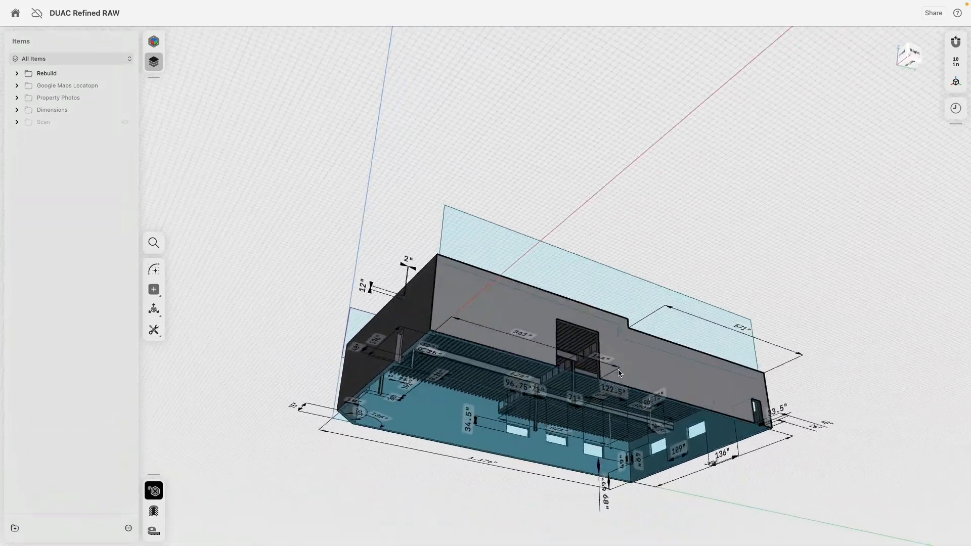
{"action": "scroll", "coordinate": [618, 369], "scroll_direction": "up", "scroll_amount": 8}
{"action": "scroll", "coordinate": [566, 310], "scroll_direction": "down", "scroll_amount": 3}
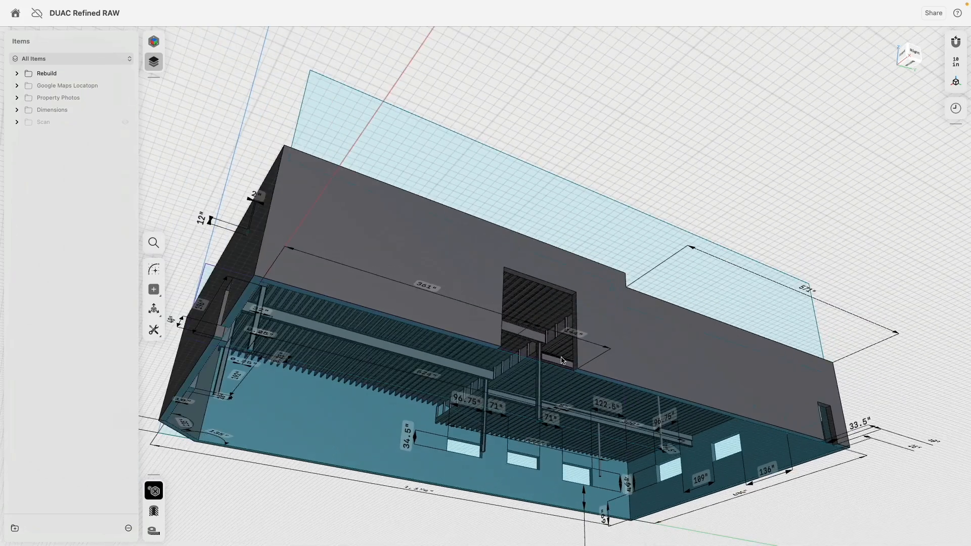
{"action": "scroll", "coordinate": [566, 306], "scroll_direction": "down", "scroll_amount": 1}
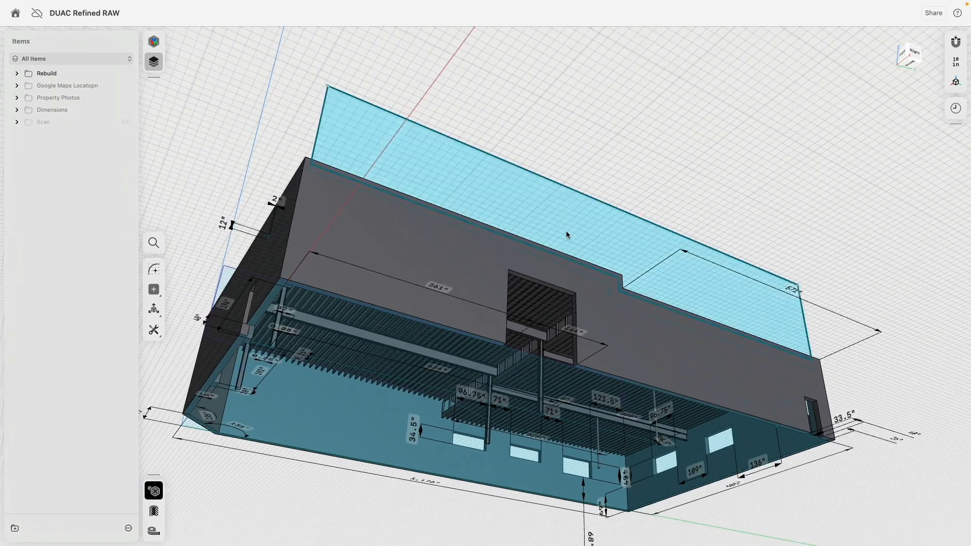
{"action": "right_click_drag", "start_coordinate": [566, 231], "coordinate": [677, 366]}
{"action": "scroll", "coordinate": [676, 364], "scroll_direction": "up", "scroll_amount": 1}
{"action": "middle_click_drag", "start_coordinate": [676, 364], "coordinate": [739, 378]}
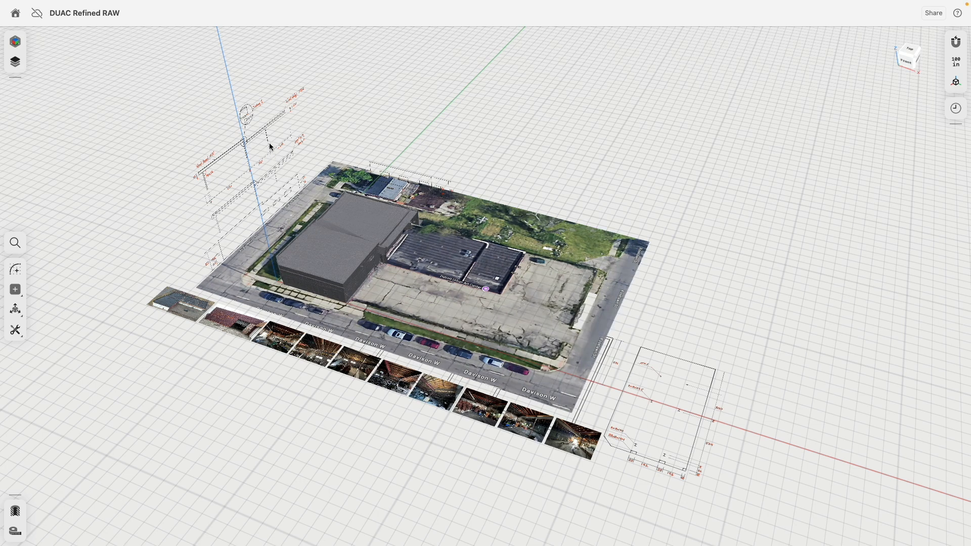
Step: Hide the Dimensions, Property Photos and Google Maps Locatopn folders so that only the scans remain shown
{"action": "mouse_move", "coordinate": [528, 160]}
{"action": "right_mouse_down"}
{"action": "mouse_move", "coordinate": [540, 127]}
{"action": "mouse_move", "coordinate": [526, 136]}
{"action": "mouse_move", "coordinate": [532, 150]}
{"action": "right_mouse_up"}
{"action": "left_click", "coordinate": [16, 61]}
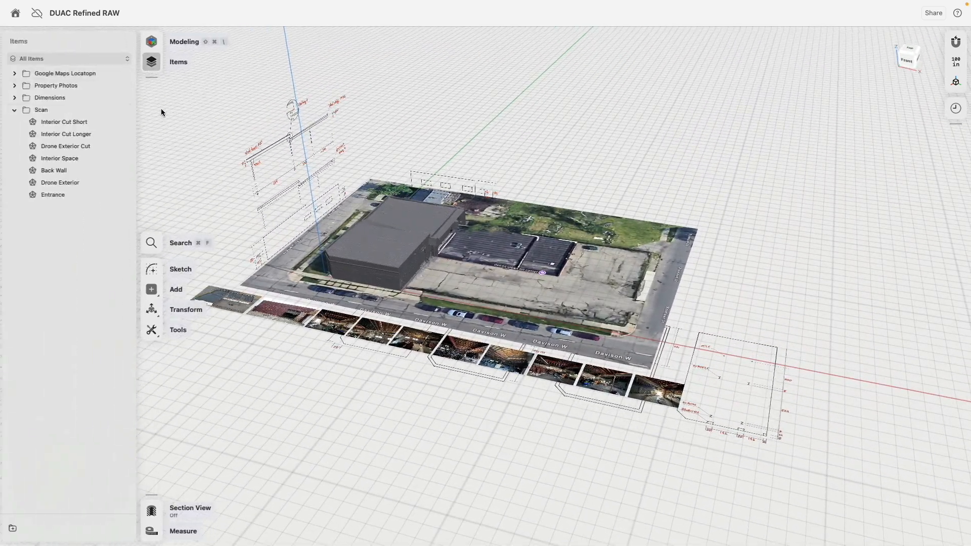
{"action": "left_click", "coordinate": [124, 97]}
{"action": "left_click", "coordinate": [124, 86]}
{"action": "left_click", "coordinate": [125, 74]}
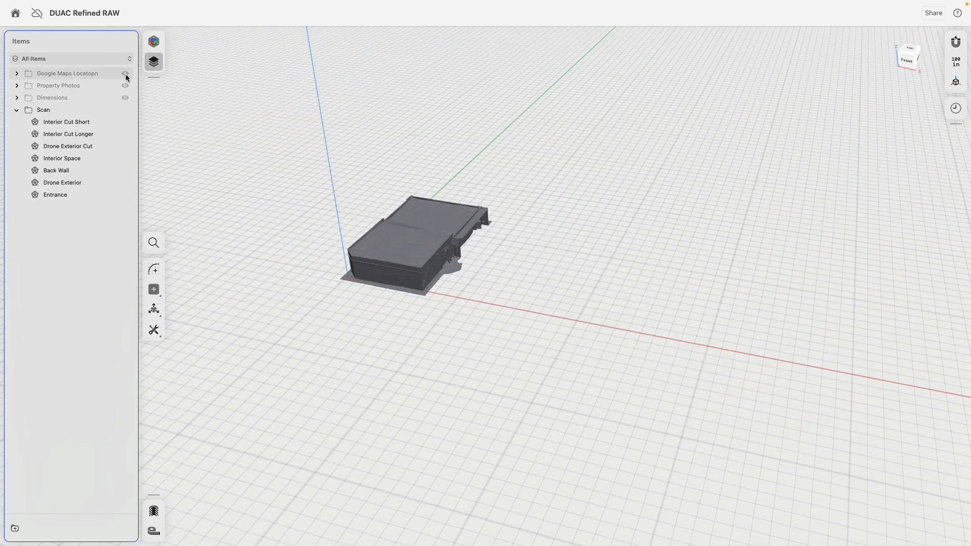
Step: Isolate the Drone Exterior scan from the other bodies in the Scan folder and clear the selection
{"action": "scroll", "coordinate": [338, 172], "scroll_direction": "up", "scroll_amount": 5}
{"action": "scroll", "coordinate": [337, 173], "scroll_direction": "up", "scroll_amount": 3}
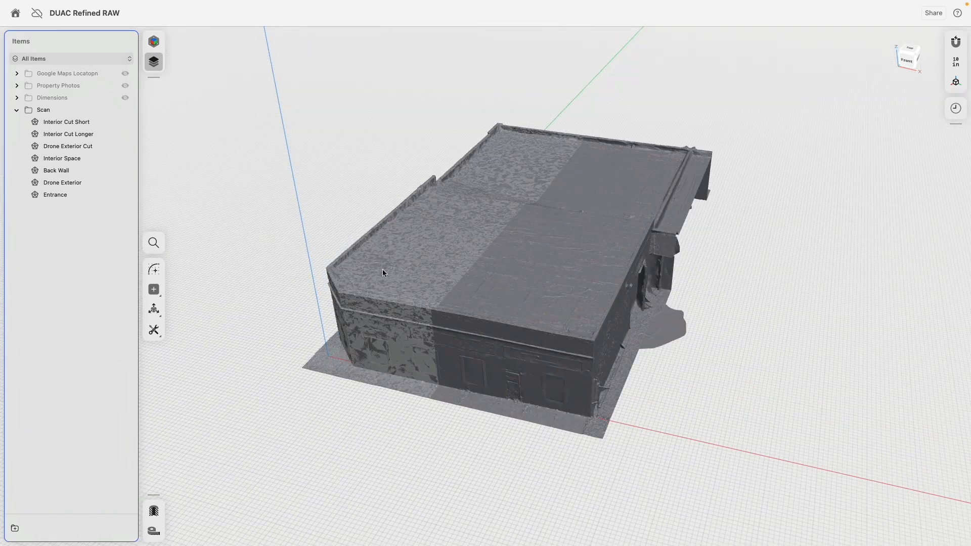
{"action": "left_click", "coordinate": [79, 182]}
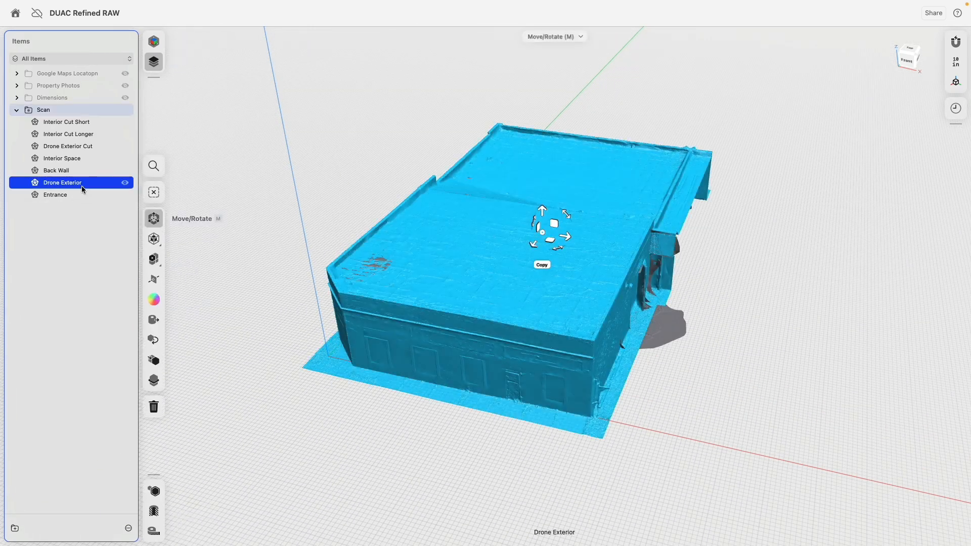
{"action": "left_click", "coordinate": [167, 489]}
{"action": "left_click", "coordinate": [460, 469]}
Step: Examine the Drone Exterior scan from all sides, covering the walls, the large doorway, the parapets and the roof step
{"action": "right_click_drag", "start_coordinate": [460, 469], "coordinate": [365, 414]}
{"action": "scroll", "coordinate": [435, 393], "scroll_direction": "up", "scroll_amount": 10}
{"action": "right_click_drag", "start_coordinate": [419, 388], "coordinate": [587, 381]}
{"action": "scroll", "coordinate": [627, 358], "scroll_direction": "down", "scroll_amount": 10}
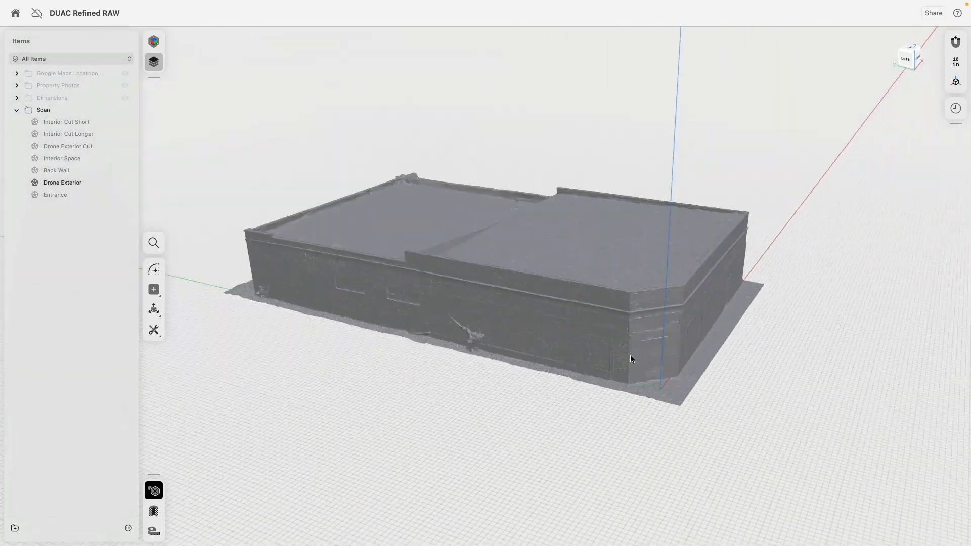
{"action": "right_click_drag", "start_coordinate": [630, 357], "coordinate": [700, 211]}
{"action": "scroll", "coordinate": [606, 269], "scroll_direction": "up", "scroll_amount": 10}
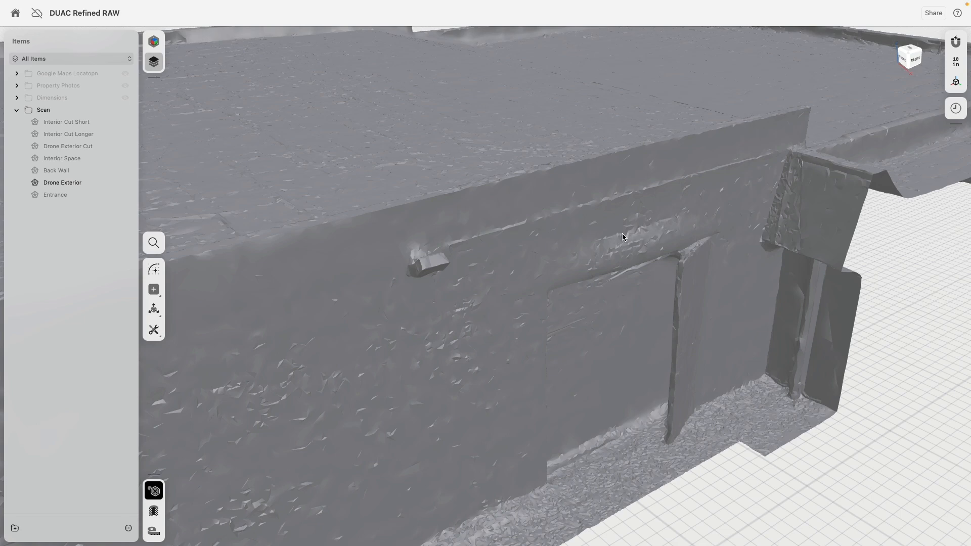
{"action": "right_click_drag", "start_coordinate": [629, 297], "coordinate": [539, 253]}
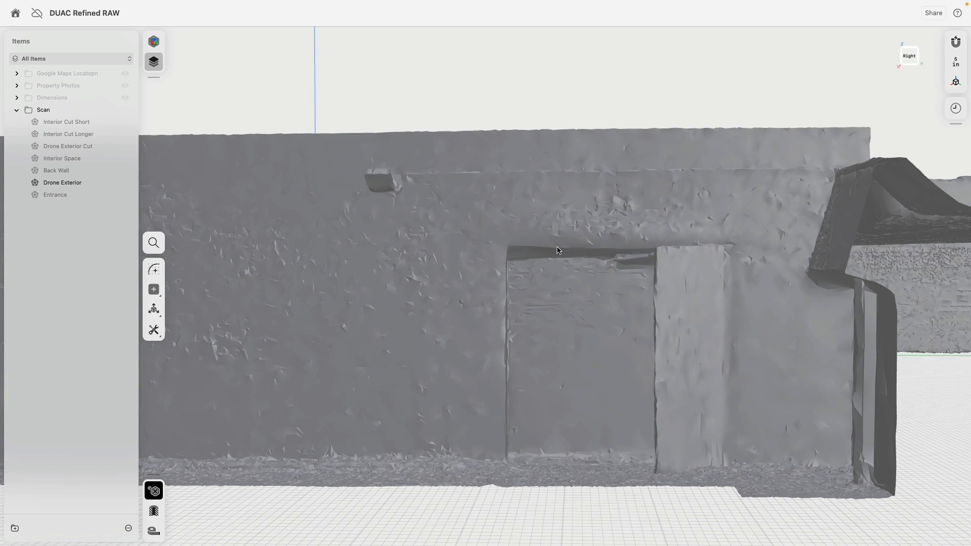
{"action": "right_click_drag", "start_coordinate": [598, 271], "coordinate": [444, 233]}
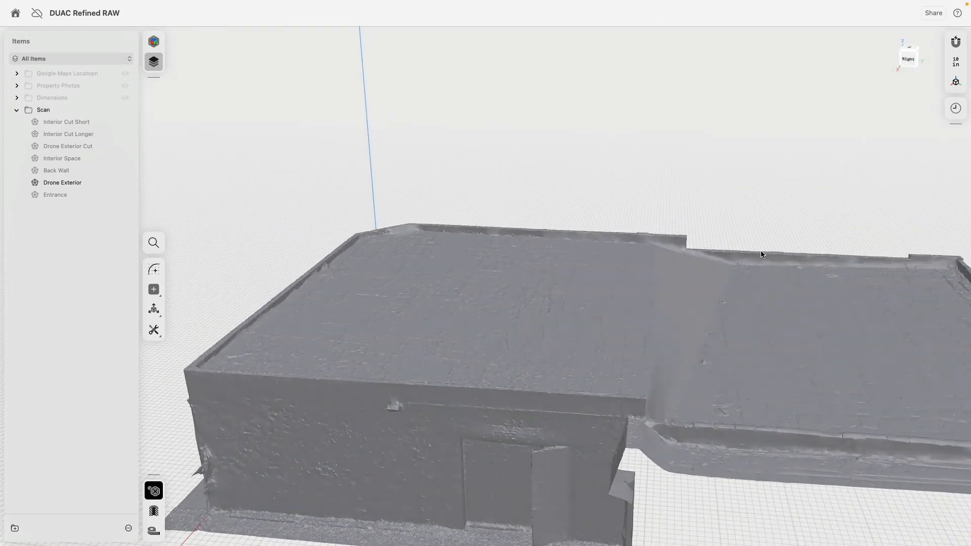
{"action": "right_click_drag", "start_coordinate": [762, 254], "coordinate": [777, 233]}
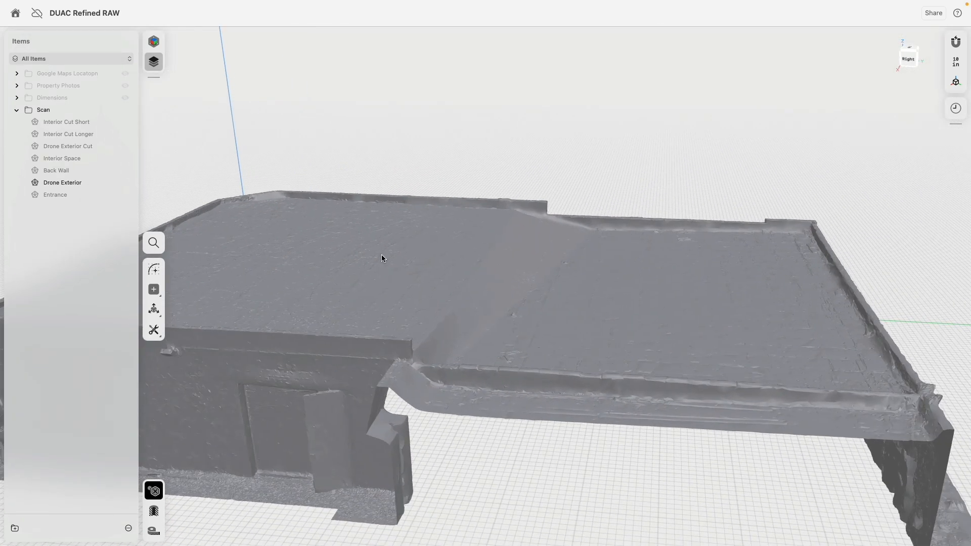
{"action": "right_click_drag", "start_coordinate": [381, 258], "coordinate": [210, 191]}
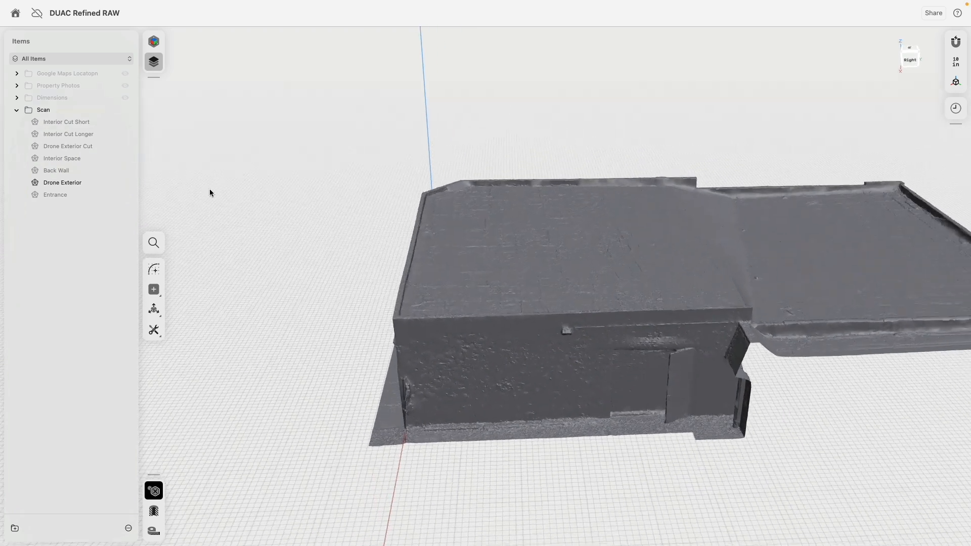
Step: End the isolation and hide the Drone Exterior scan, toggling the Interior Space scan off and on for comparison
{"action": "left_click", "coordinate": [153, 489]}
{"action": "left_click", "coordinate": [124, 182]}
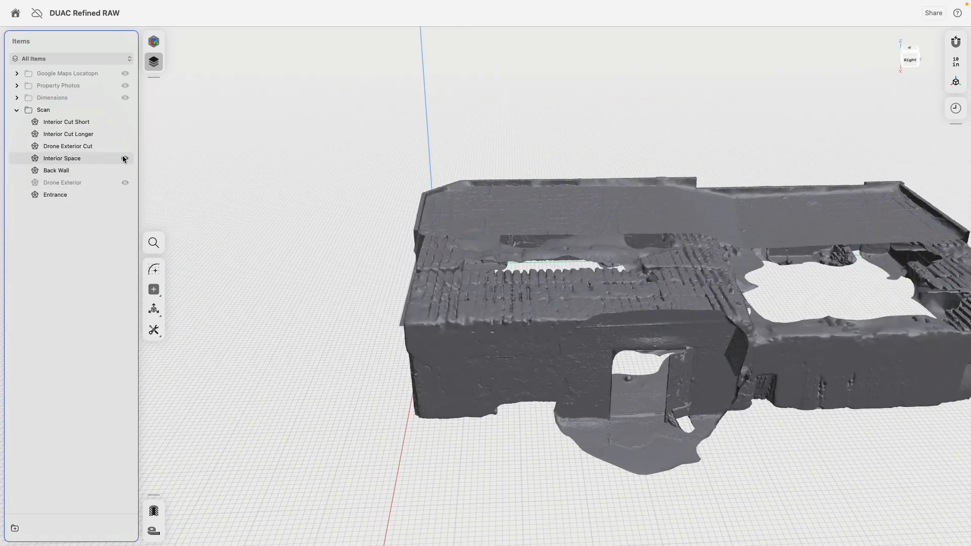
{"action": "left_click", "coordinate": [125, 158]}
{"action": "left_click", "coordinate": [125, 158]}
Step: Isolate the Interior Space scan and examine its inner walls, doorway, ceiling joists and posts
{"action": "left_click", "coordinate": [72, 158]}
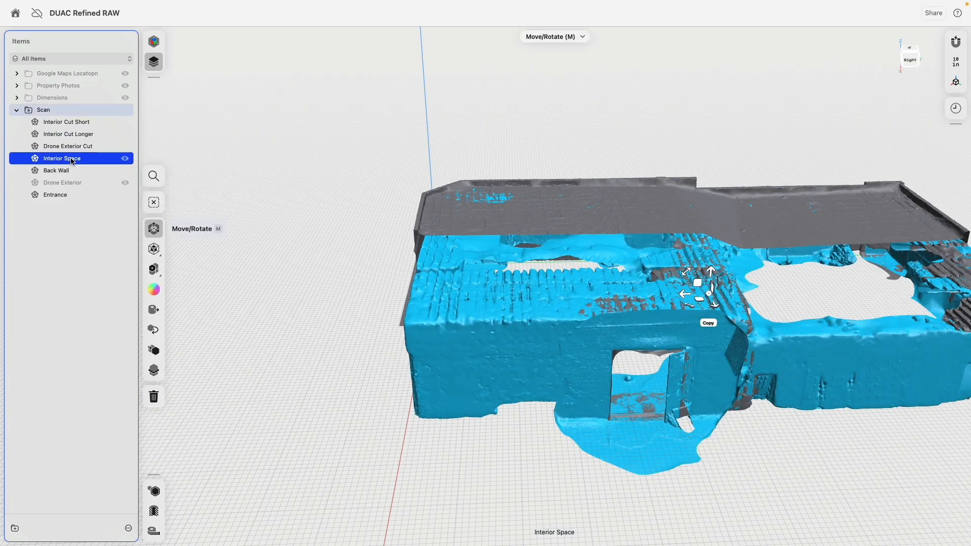
{"action": "left_click", "coordinate": [154, 490]}
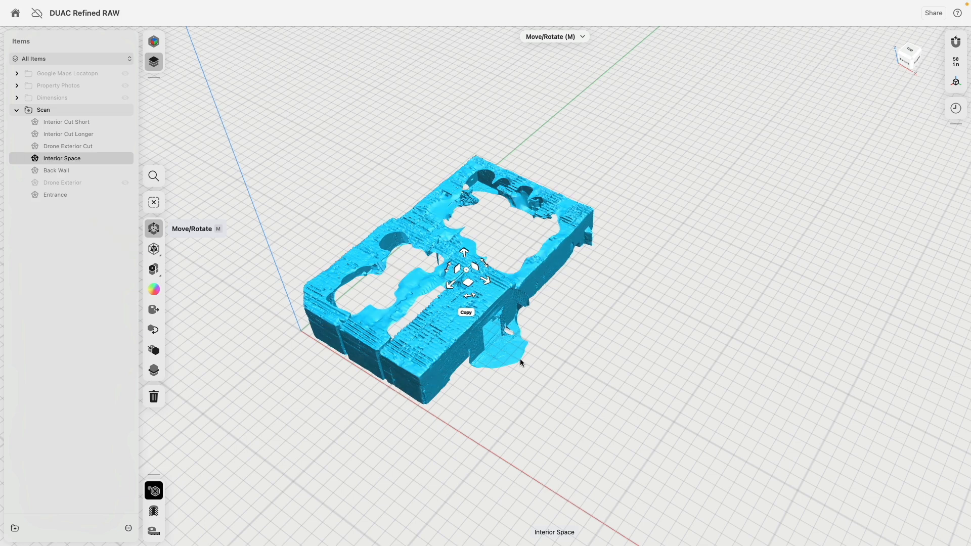
{"action": "scroll", "coordinate": [552, 330], "scroll_direction": "up", "scroll_amount": 5}
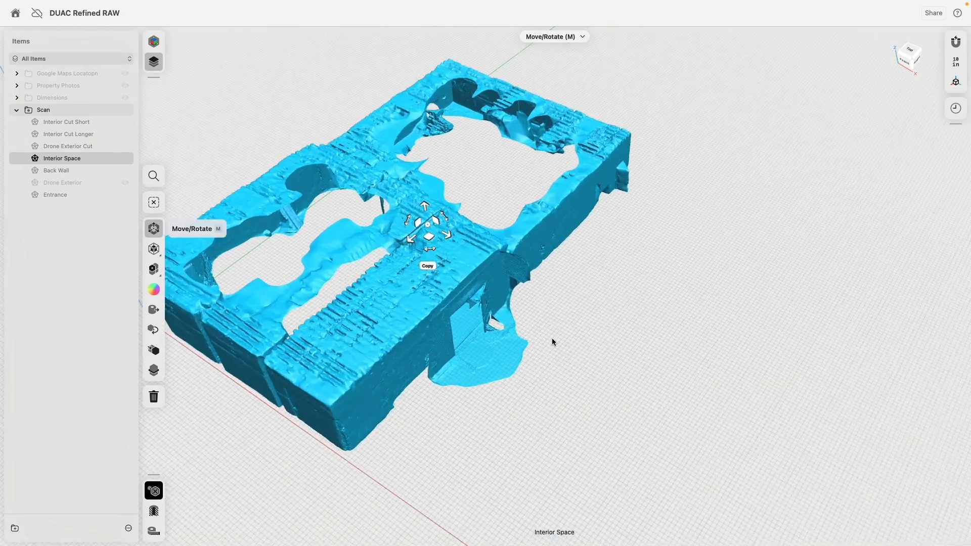
{"action": "right_click_drag", "start_coordinate": [552, 341], "coordinate": [641, 300]}
{"action": "scroll", "coordinate": [536, 313], "scroll_direction": "up", "scroll_amount": 10}
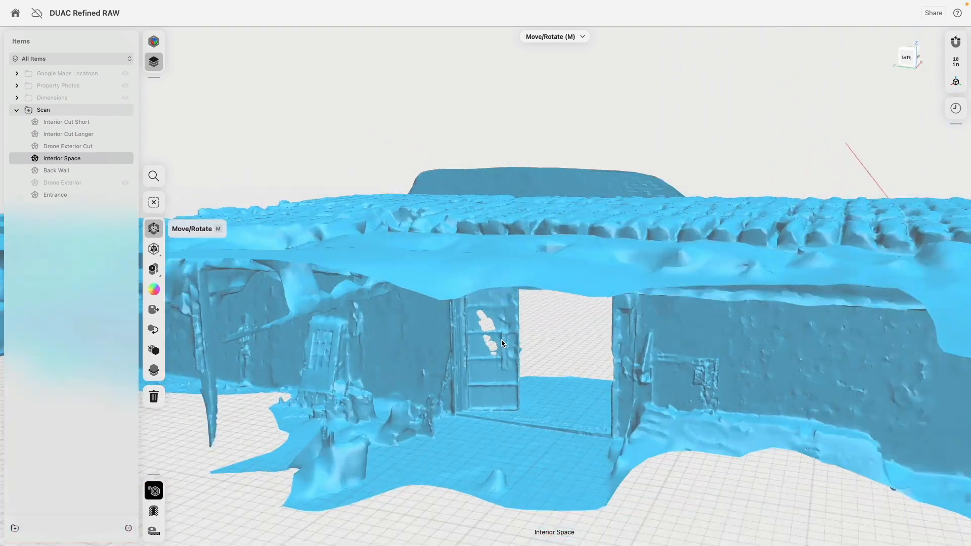
{"action": "right_click_drag", "start_coordinate": [501, 338], "coordinate": [411, 189]}
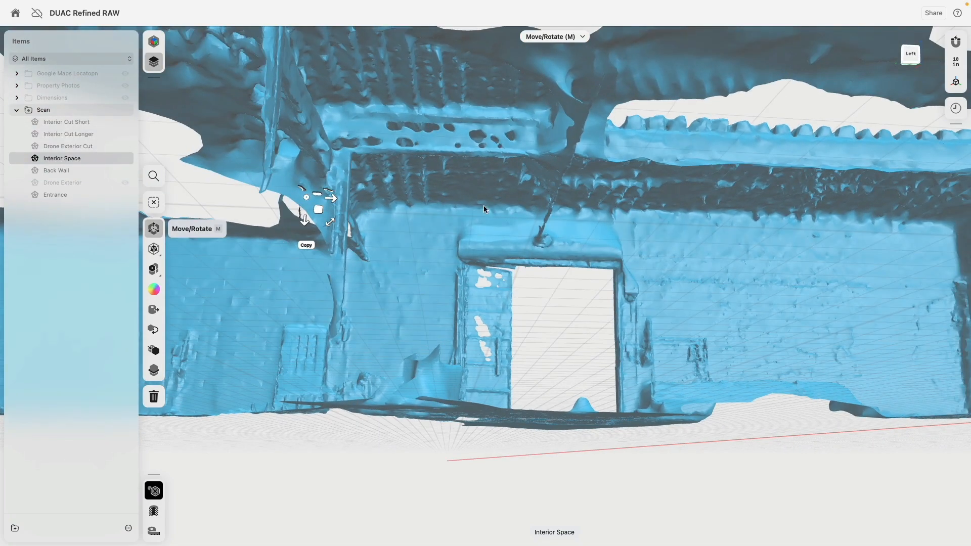
{"action": "right_click_drag", "start_coordinate": [372, 228], "coordinate": [713, 220]}
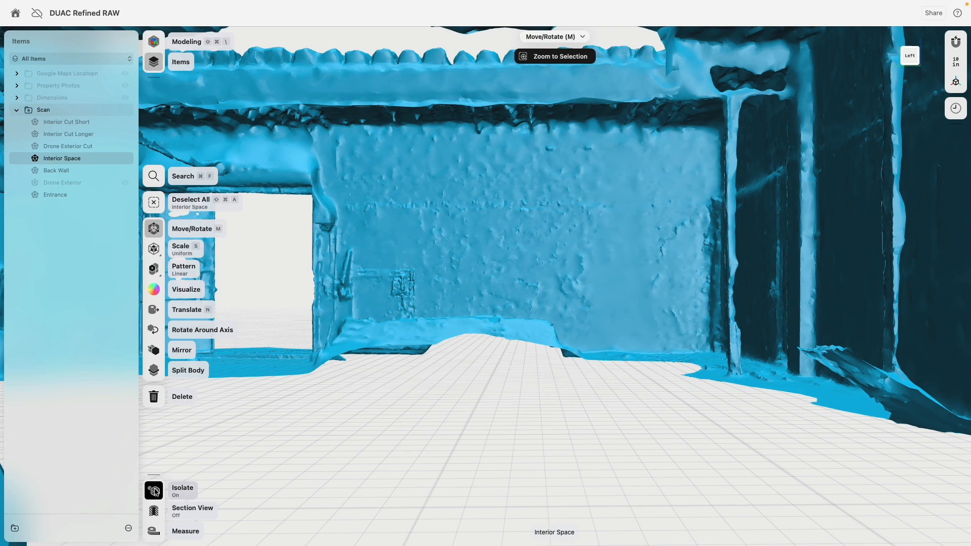
Step: End the isolation of the Interior Space scan, clear the selection and show the Drone Exterior scan again
{"action": "left_click", "coordinate": [154, 490]}
{"action": "scroll", "coordinate": [444, 366], "scroll_direction": "up", "scroll_amount": 10}
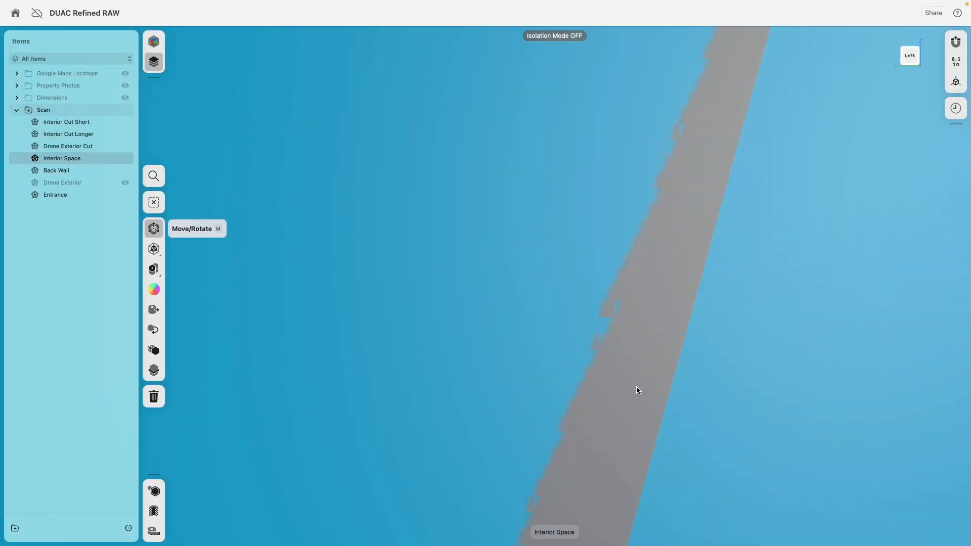
{"action": "scroll", "coordinate": [629, 391], "scroll_direction": "down", "scroll_amount": 10}
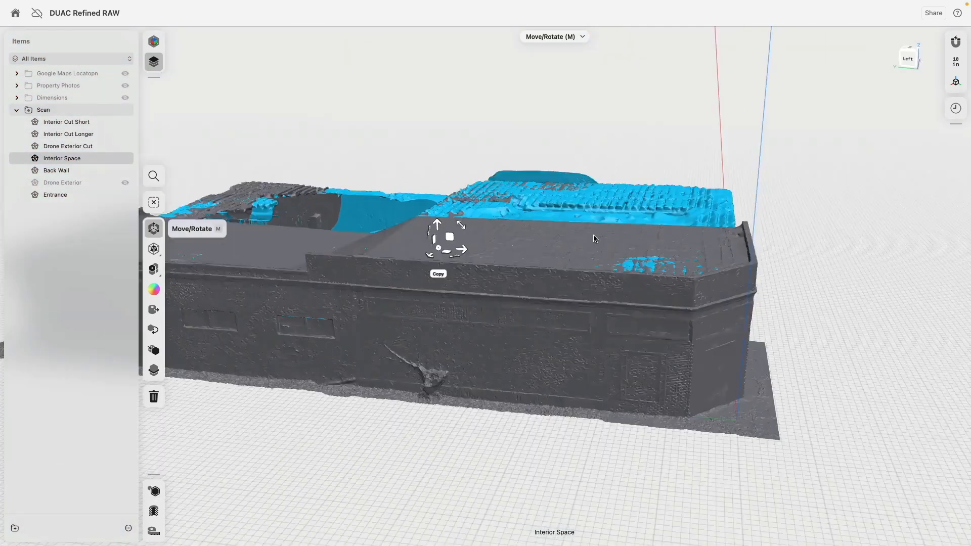
{"action": "right_click_drag", "start_coordinate": [594, 239], "coordinate": [642, 341]}
{"action": "left_click", "coordinate": [642, 340]}
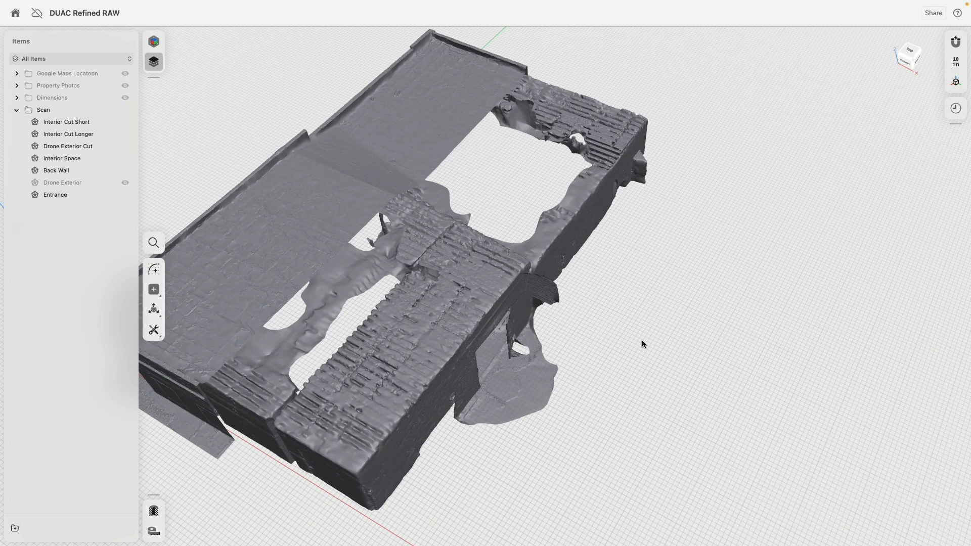
{"action": "left_click_drag", "start_coordinate": [604, 307], "coordinate": [699, 356]}
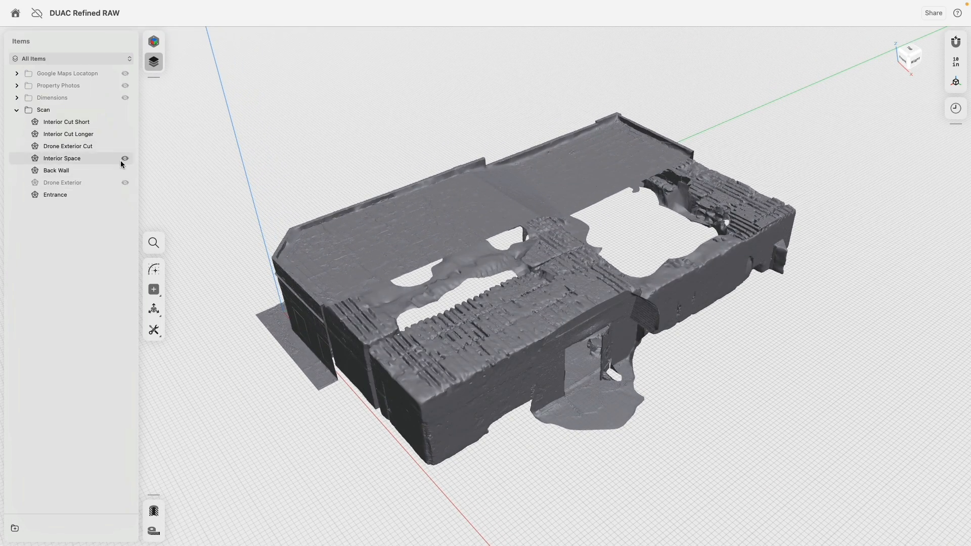
{"action": "left_click", "coordinate": [124, 182]}
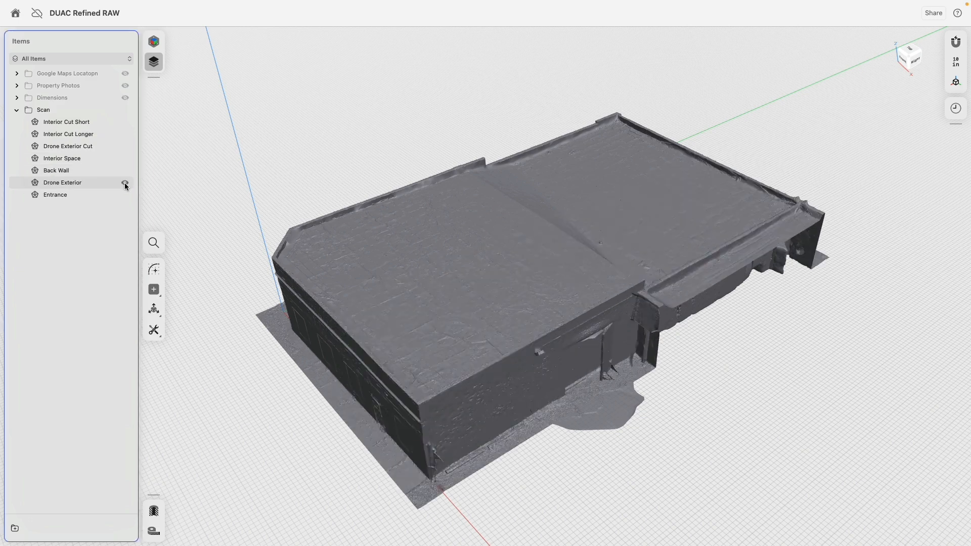
Step: Hide the Drone Exterior and Interior Space scans and examine the remaining Drone Exterior Cut and Interior Cut Longer scans
{"action": "left_click", "coordinate": [125, 182]}
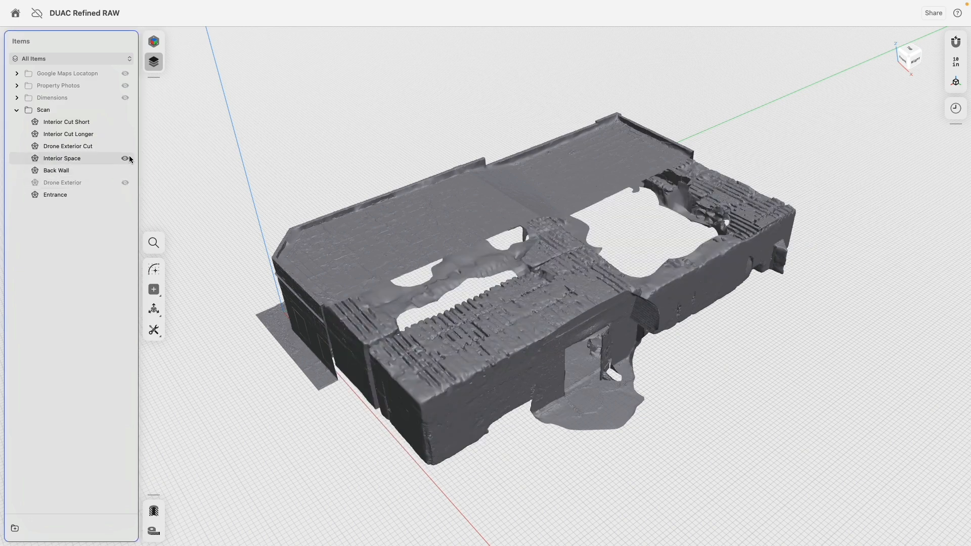
{"action": "left_click", "coordinate": [126, 158]}
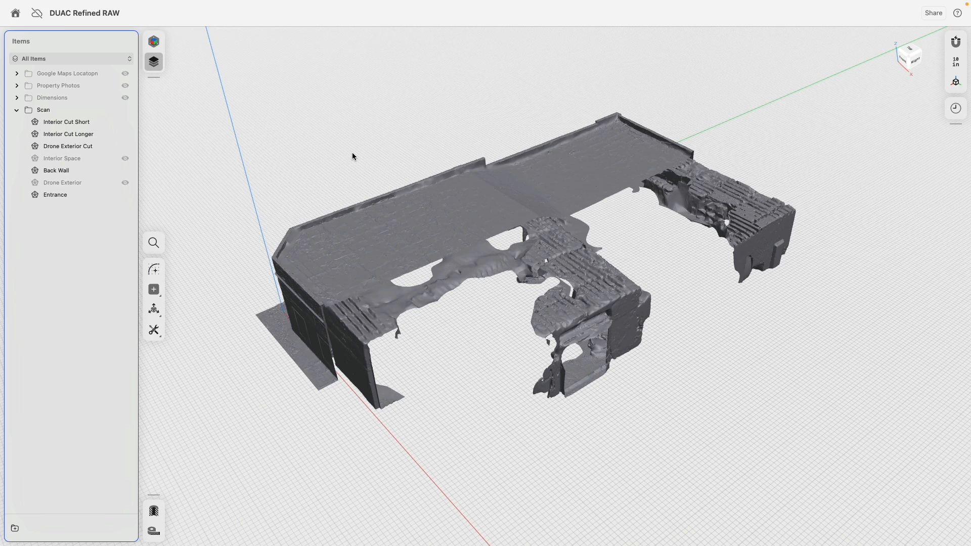
{"action": "left_click", "coordinate": [382, 231]}
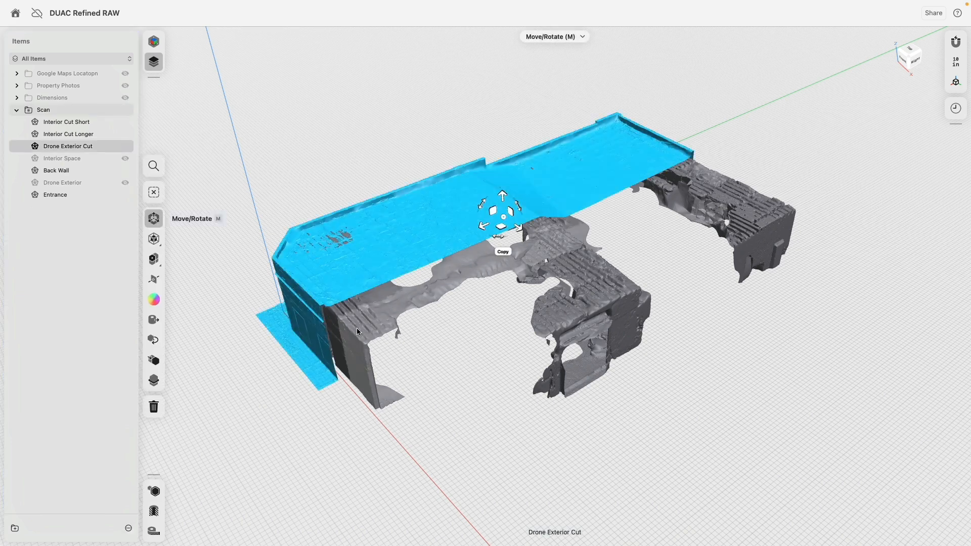
{"action": "left_click", "coordinate": [914, 59]}
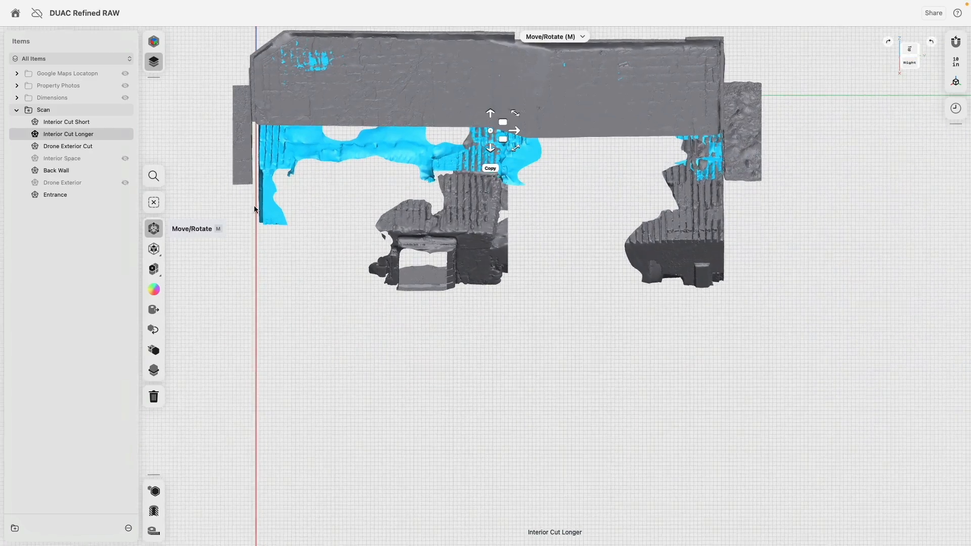
{"action": "scroll", "coordinate": [263, 112], "scroll_direction": "up", "scroll_amount": 2}
{"action": "middle_click_drag", "start_coordinate": [263, 112], "coordinate": [405, 344]}
{"action": "right_click_drag", "start_coordinate": [406, 345], "coordinate": [387, 374]}
{"action": "scroll", "coordinate": [333, 373], "scroll_direction": "down", "scroll_amount": 5}
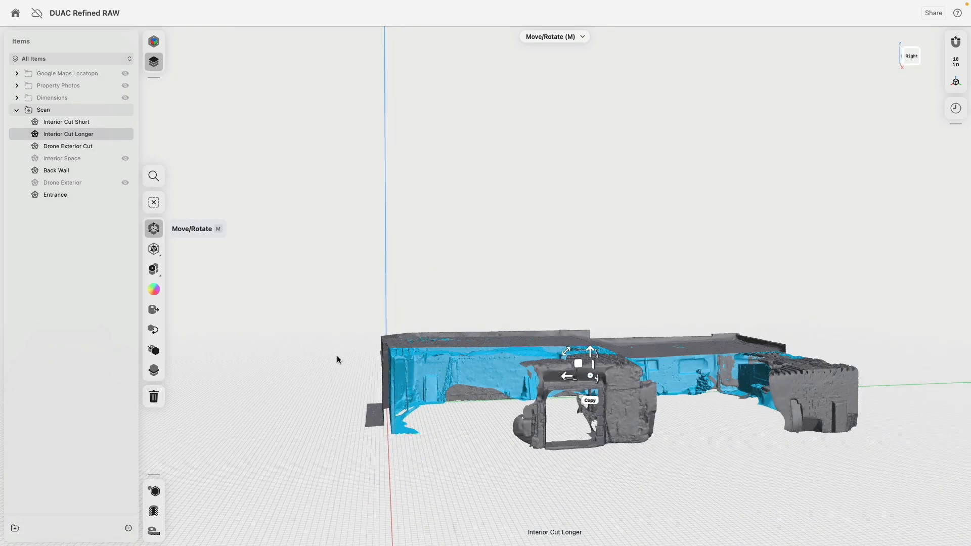
Step: Clear the selection, show the Dimensions drawings and view the section and side elevation drawings from the right
{"action": "left_click", "coordinate": [245, 114]}
{"action": "left_click", "coordinate": [125, 98]}
{"action": "right_click_drag", "start_coordinate": [252, 154], "coordinate": [337, 196]}
{"action": "left_click", "coordinate": [914, 57]}
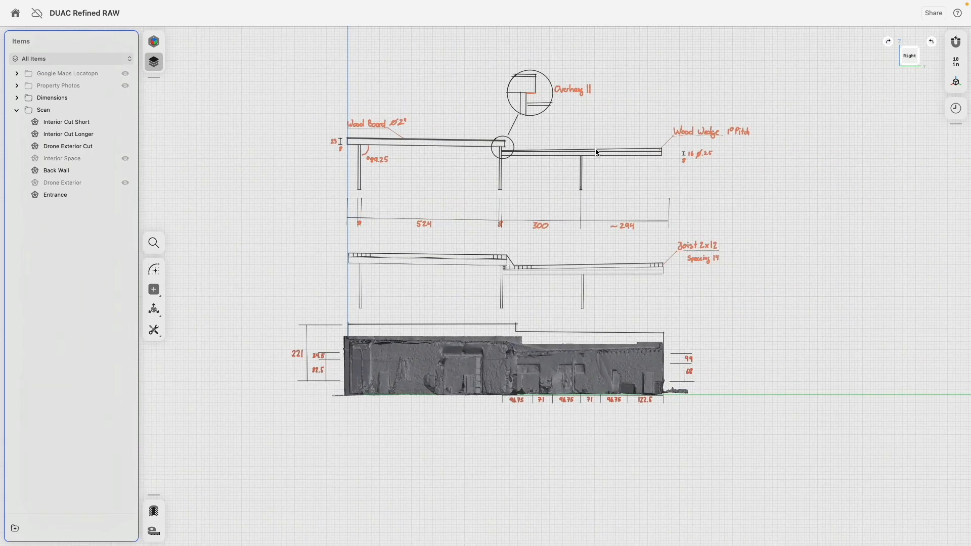
{"action": "right_click_drag", "start_coordinate": [419, 253], "coordinate": [505, 302]}
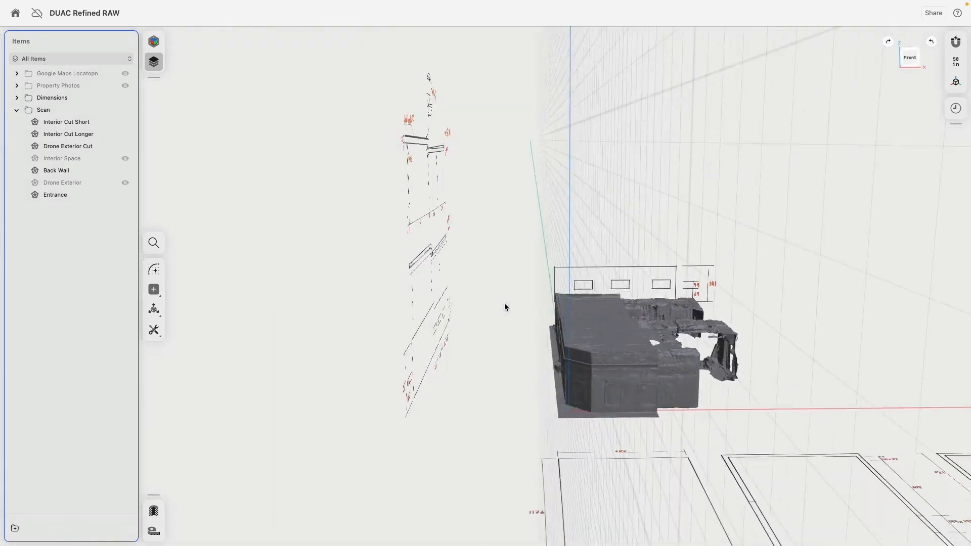
Step: View the dimension drawings against the scans from the front and the row of floor plans from the top
{"action": "left_click", "coordinate": [909, 59]}
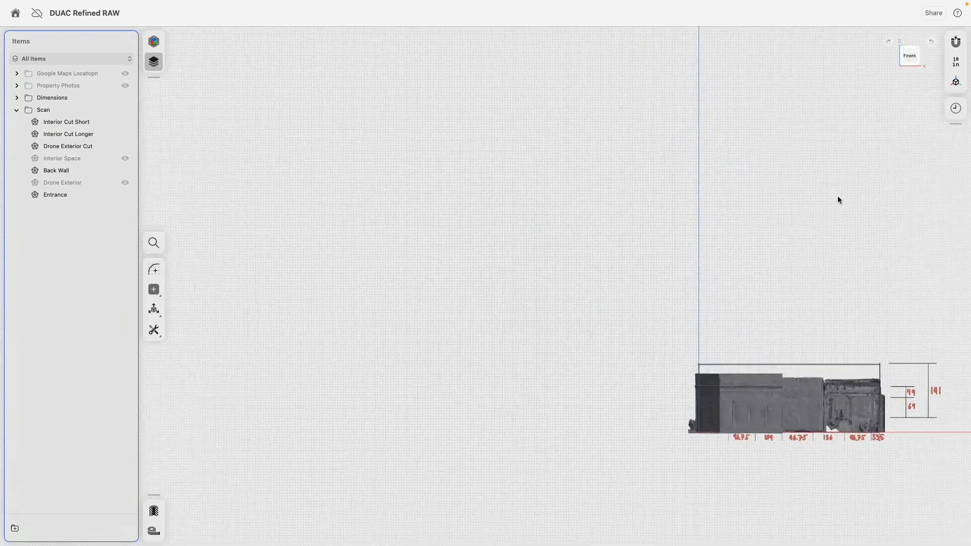
{"action": "right_click_drag", "start_coordinate": [569, 145], "coordinate": [550, 235]}
{"action": "scroll", "coordinate": [584, 304], "scroll_direction": "down", "scroll_amount": 5}
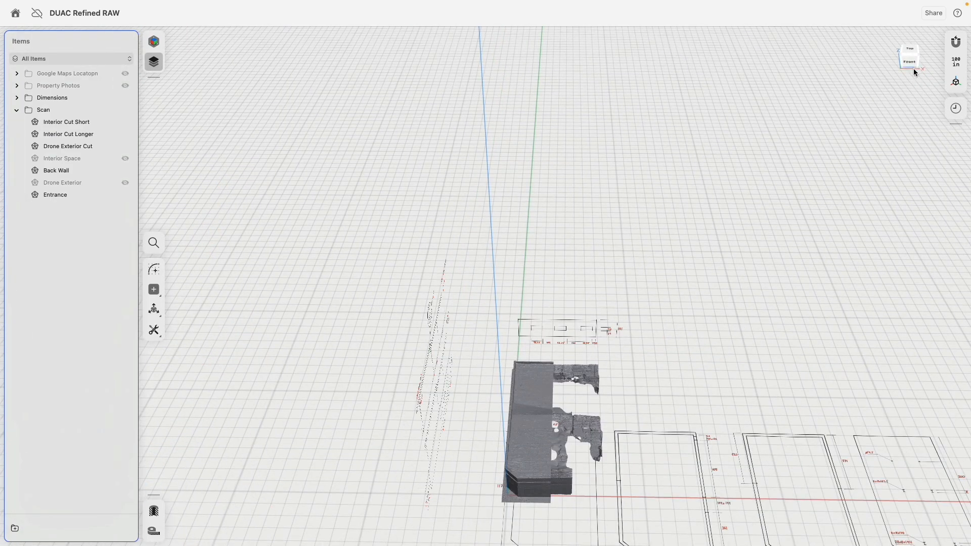
{"action": "middle_click_drag", "start_coordinate": [877, 236], "coordinate": [849, 191]}
{"action": "middle_click_drag", "start_coordinate": [753, 324], "coordinate": [587, 210]}
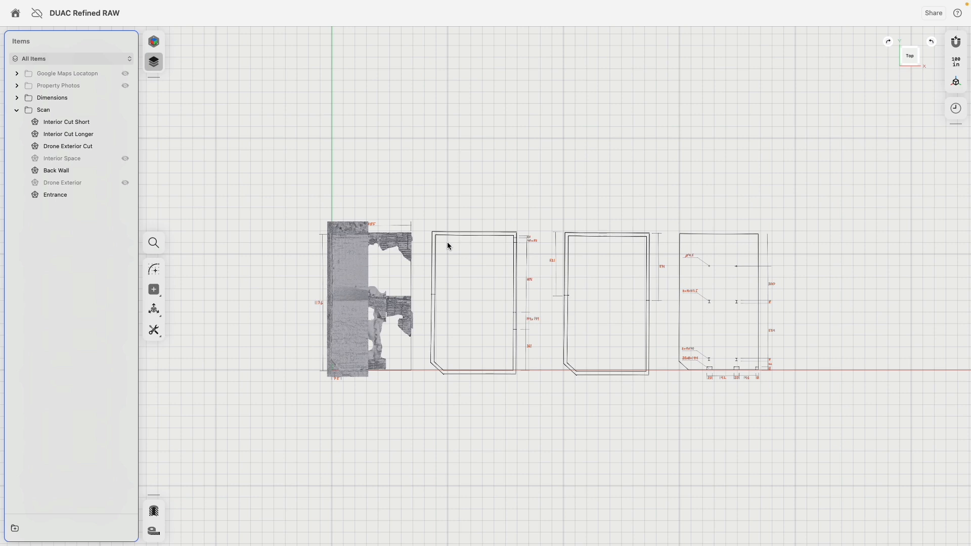
Step: List the Dimensions images and show the Google Maps Locatopn and Property Photos folders, toggling the Scan folder off and on for comparison
{"action": "left_click", "coordinate": [17, 98]}
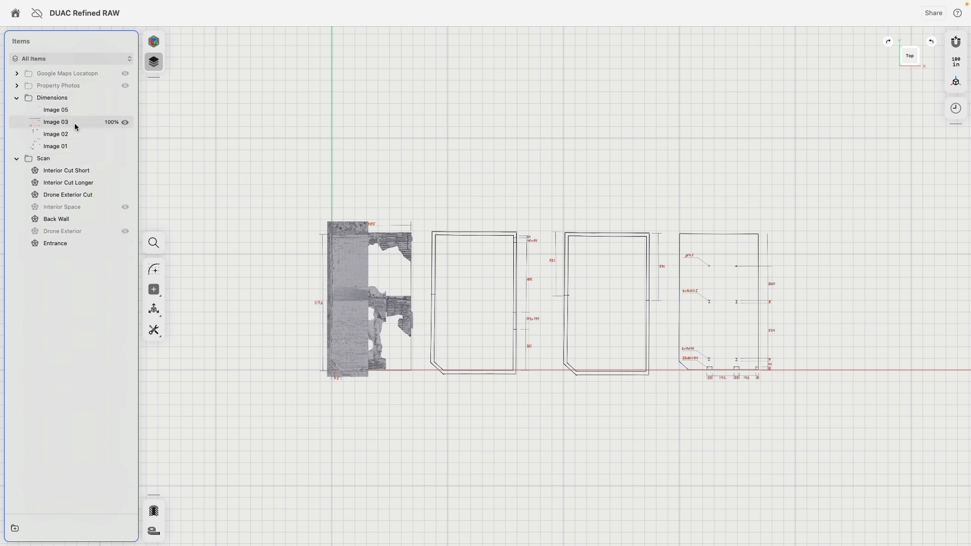
{"action": "left_click", "coordinate": [125, 159]}
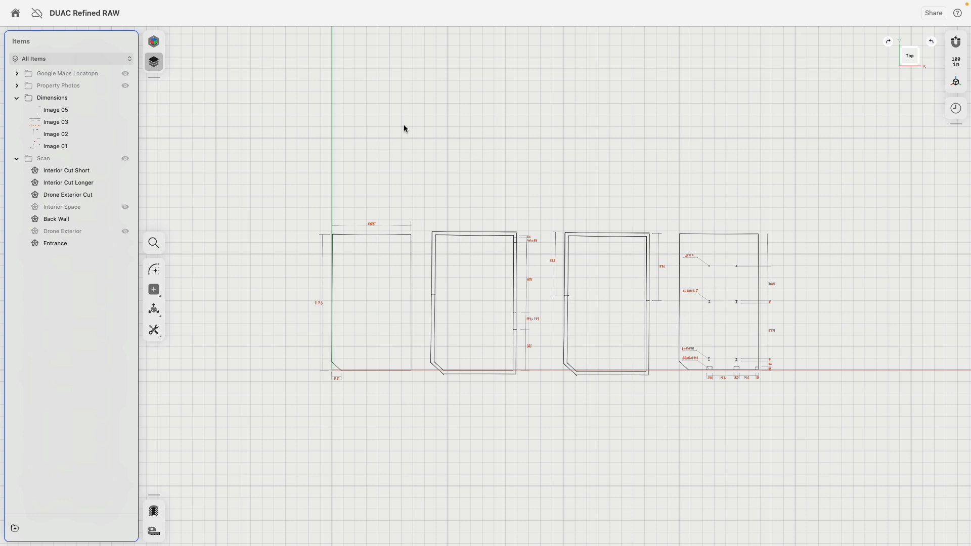
{"action": "left_click", "coordinate": [125, 85]}
{"action": "left_click", "coordinate": [125, 73]}
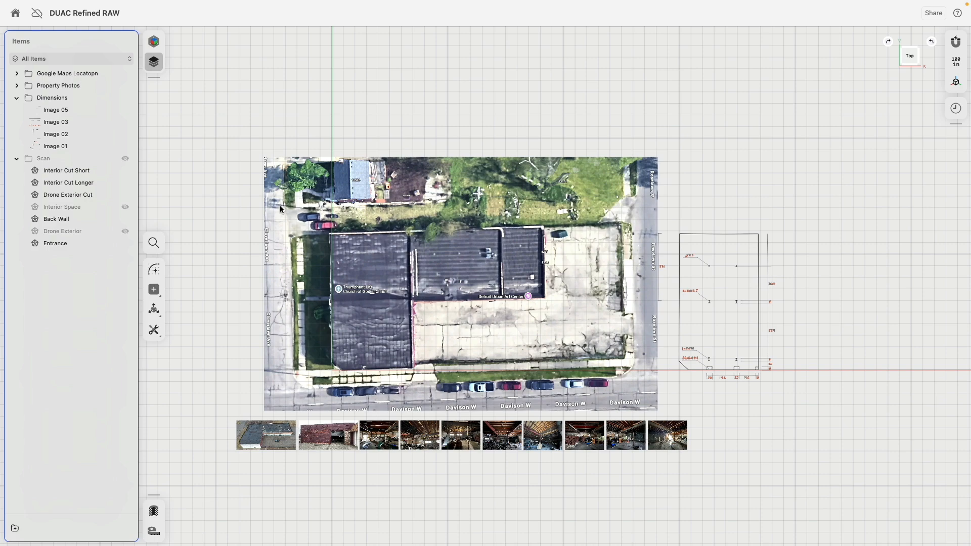
{"action": "left_click", "coordinate": [125, 158]}
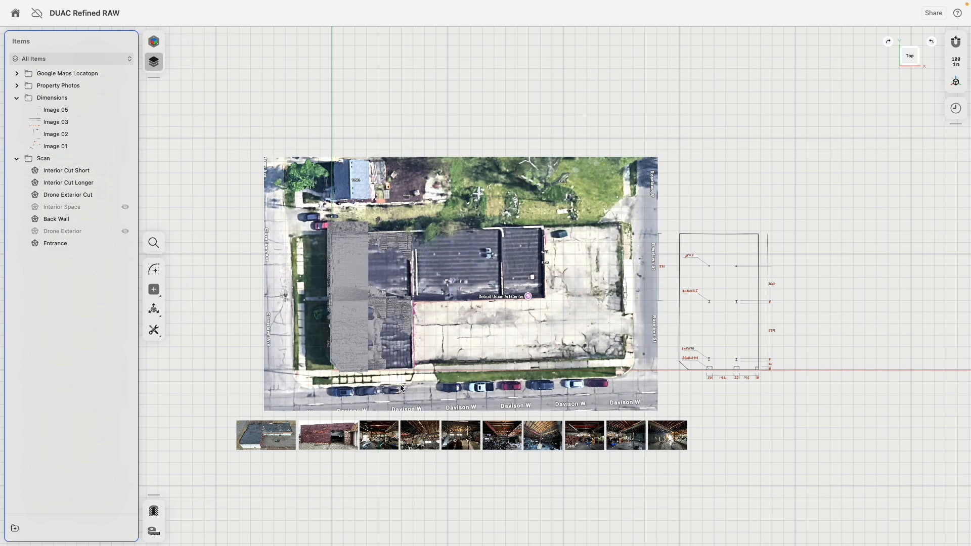
Step: Examine the building scans over the aerial map, along with the exterior doorway photo and the first interior photos
{"action": "right_click_drag", "start_coordinate": [400, 388], "coordinate": [281, 502]}
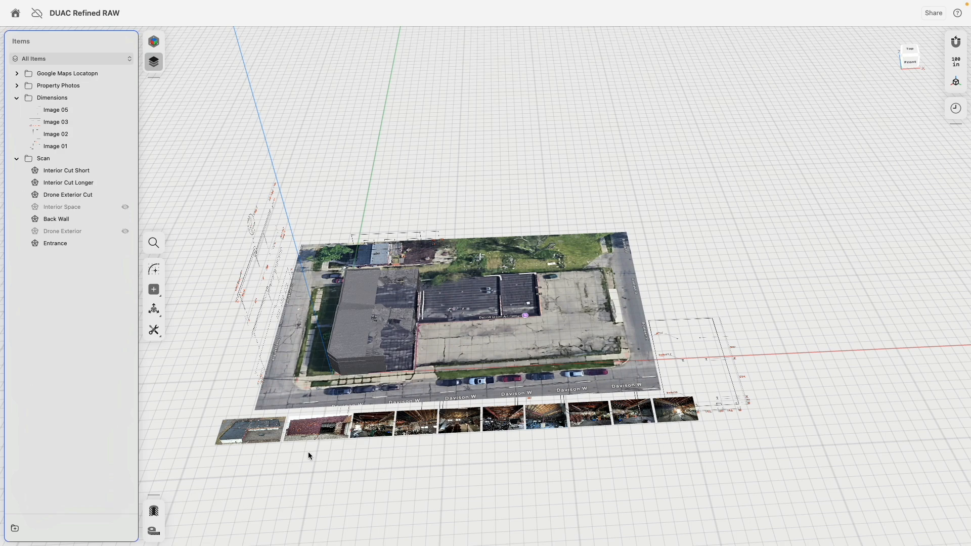
{"action": "scroll", "coordinate": [308, 454], "scroll_direction": "up", "scroll_amount": 3}
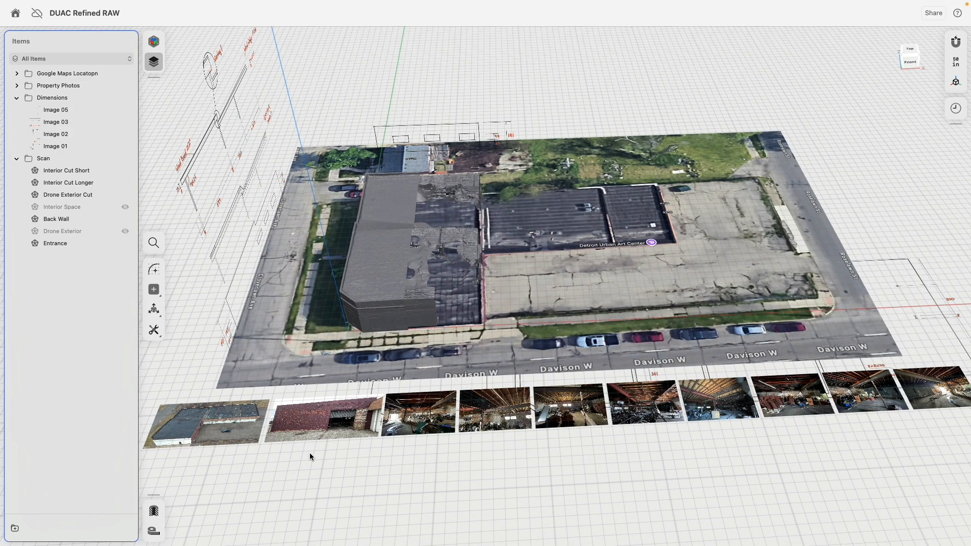
{"action": "scroll", "coordinate": [351, 399], "scroll_direction": "up", "scroll_amount": 5}
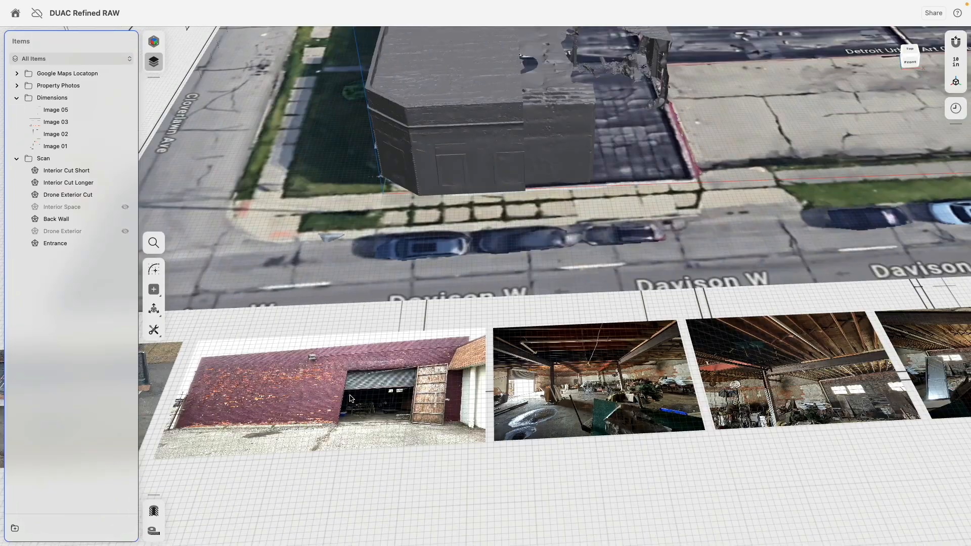
{"action": "scroll", "coordinate": [352, 398], "scroll_direction": "up", "scroll_amount": 3}
{"action": "middle_click_drag", "start_coordinate": [552, 364], "coordinate": [161, 377]}
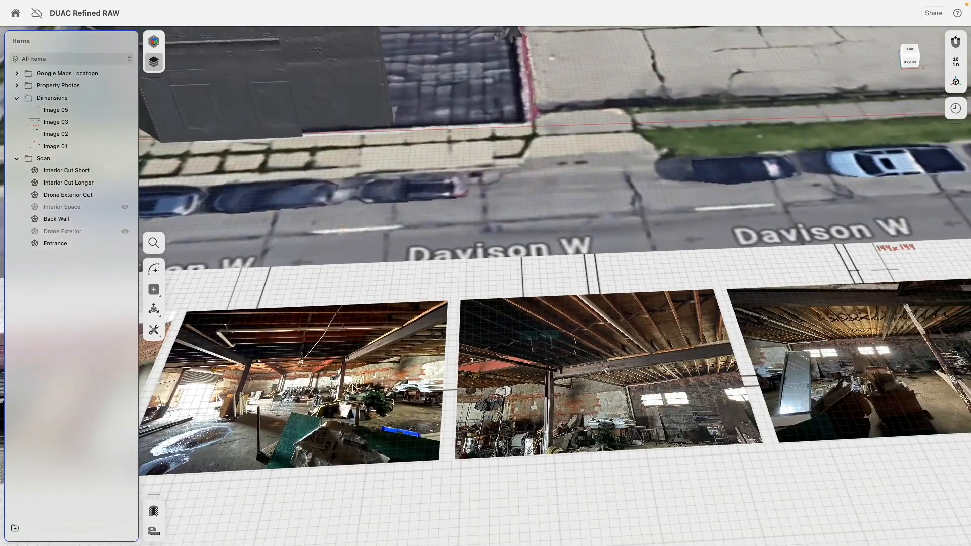
{"action": "right_click_drag", "start_coordinate": [560, 379], "coordinate": [556, 420]}
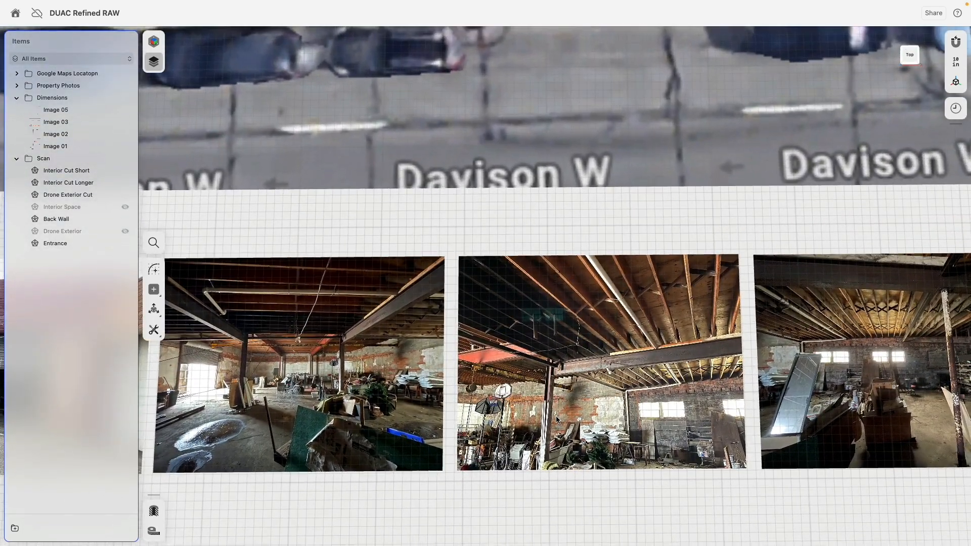
Step: Examine the steel beams, wood joists and post up close in the second interior photo
{"action": "scroll", "coordinate": [679, 358], "scroll_direction": "up", "scroll_amount": 5}
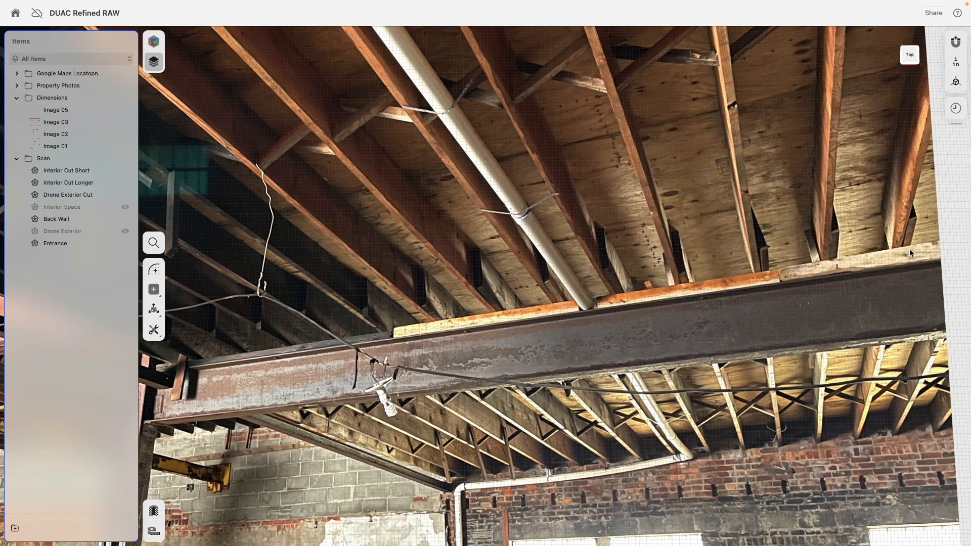
{"action": "middle_click_drag", "start_coordinate": [221, 358], "coordinate": [479, 337]}
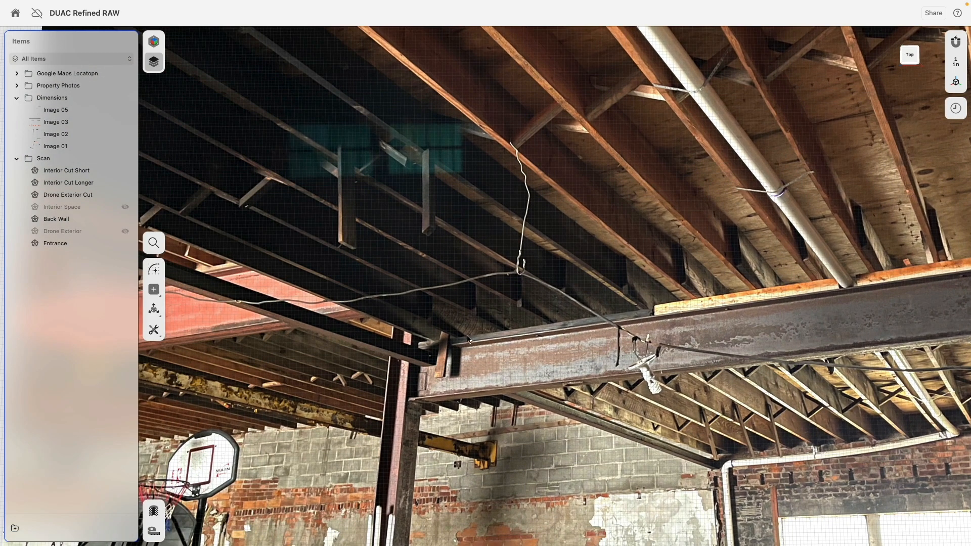
{"action": "scroll", "coordinate": [466, 342], "scroll_direction": "down", "scroll_amount": 1}
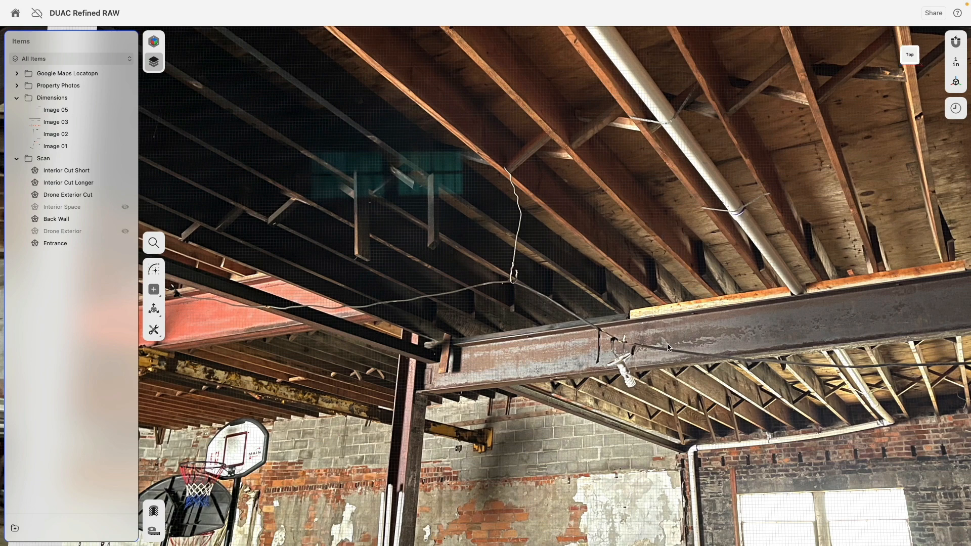
{"action": "middle_click_drag", "start_coordinate": [788, 320], "coordinate": [399, 338]}
{"action": "scroll", "coordinate": [586, 315], "scroll_direction": "down", "scroll_amount": 5}
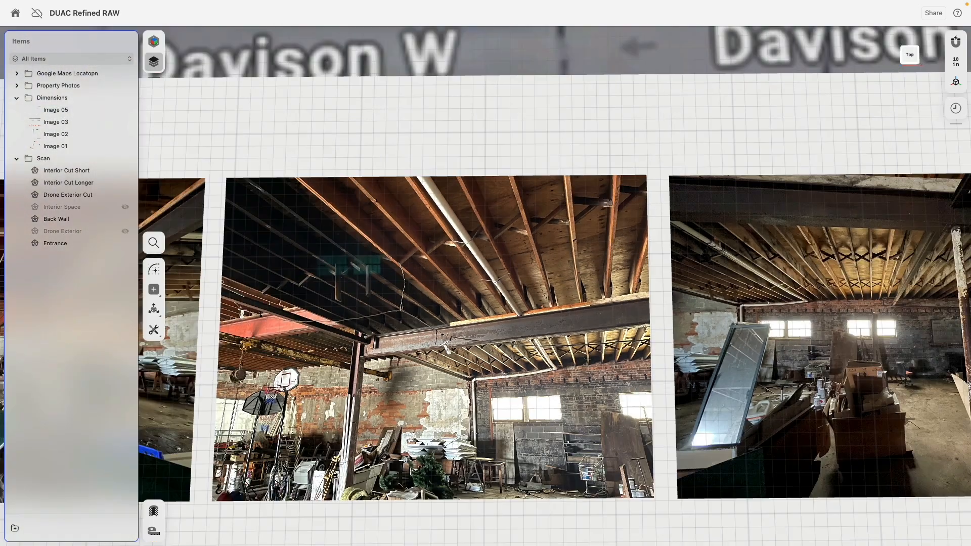
Step: Examine the remaining interior photos along the row and return to an overview of the map, photos and drawings
{"action": "scroll", "coordinate": [555, 313], "scroll_direction": "down", "scroll_amount": 5}
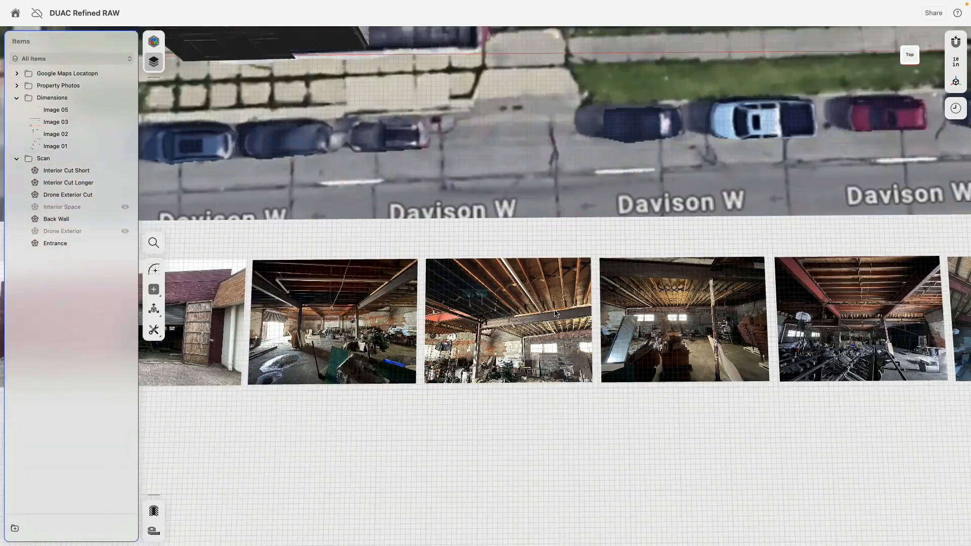
{"action": "scroll", "coordinate": [555, 312], "scroll_direction": "down", "scroll_amount": 5}
{"action": "middle_click_drag", "start_coordinate": [777, 315], "coordinate": [426, 327]}
{"action": "scroll", "coordinate": [669, 326], "scroll_direction": "up", "scroll_amount": 5}
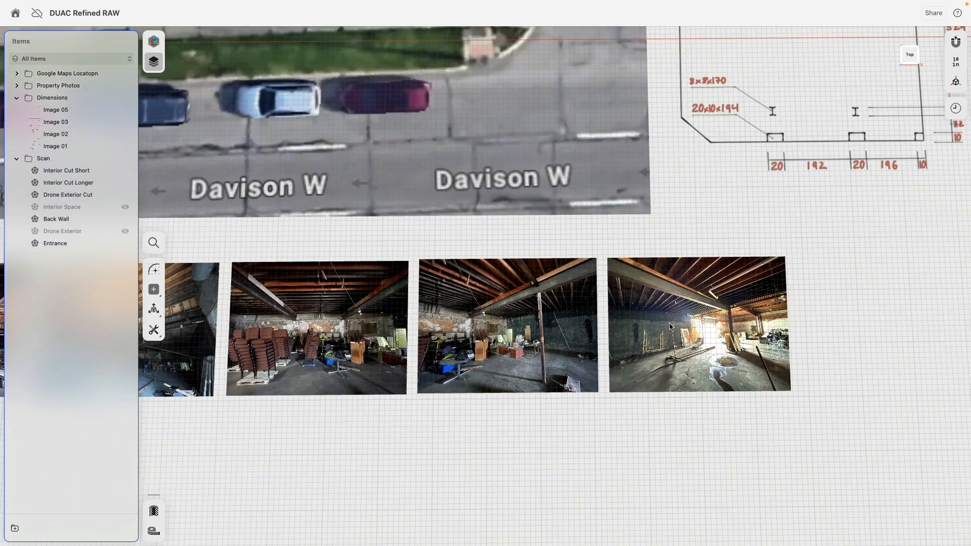
{"action": "scroll", "coordinate": [670, 326], "scroll_direction": "up", "scroll_amount": 8}
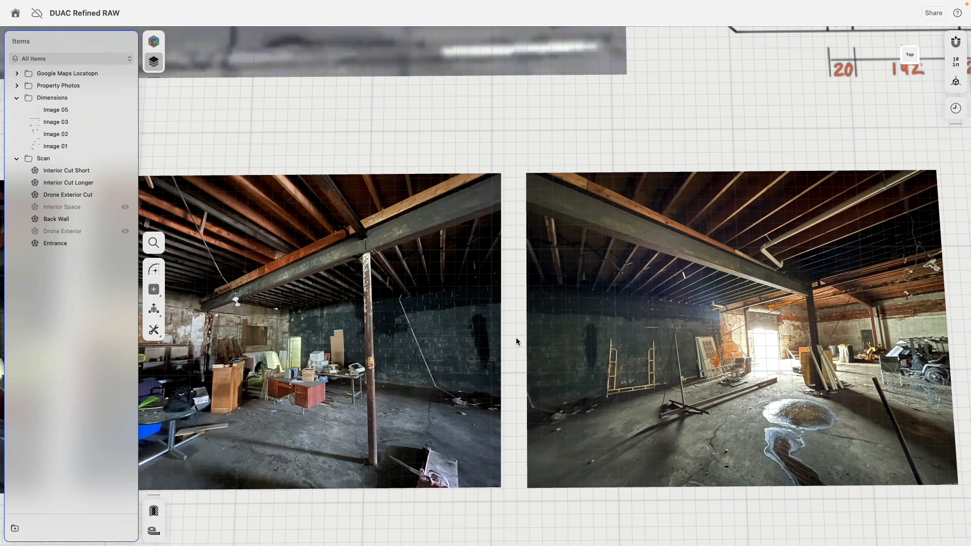
{"action": "scroll", "coordinate": [516, 341], "scroll_direction": "down", "scroll_amount": 10}
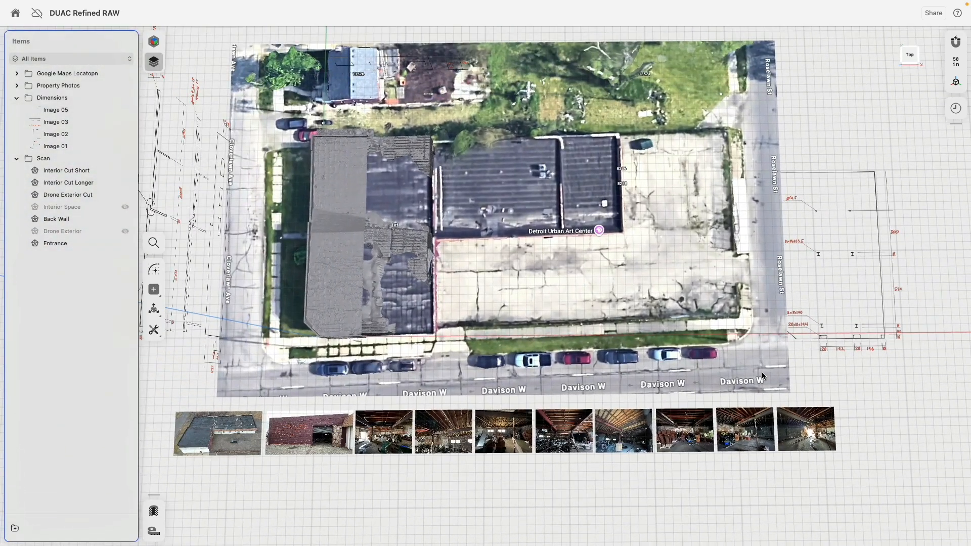
{"action": "middle_click_drag", "start_coordinate": [733, 359], "coordinate": [752, 383]}
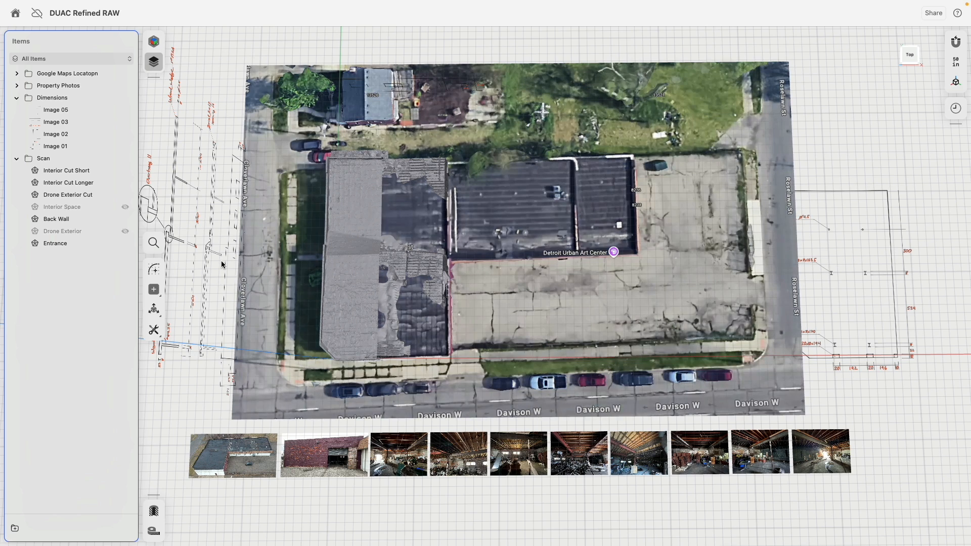
Step: Hide the Scan, Property Photos and Google Maps Locatopn folders so only the Dimensions drawings are shown
{"action": "left_click", "coordinate": [125, 158]}
{"action": "left_click", "coordinate": [125, 86]}
{"action": "left_click", "coordinate": [125, 74]}
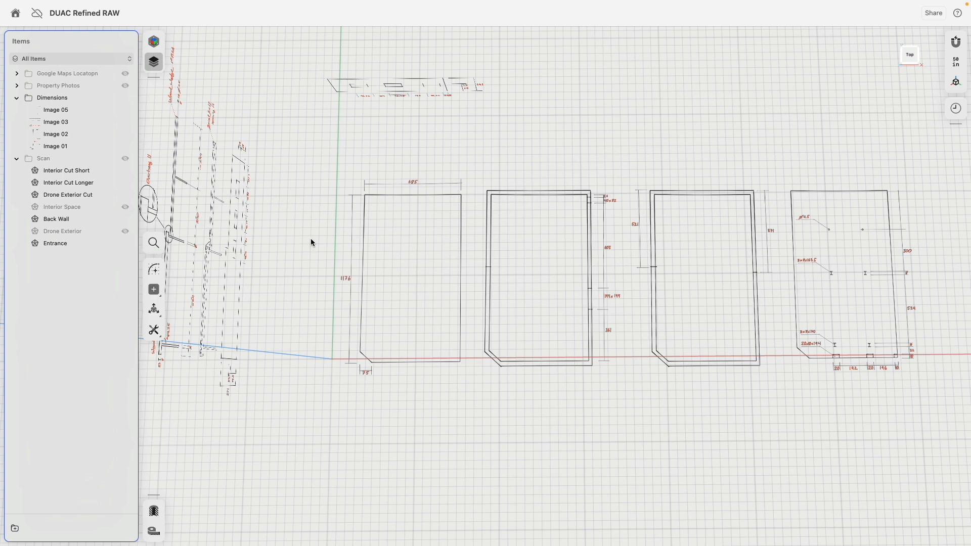
Step: In top view, sketch a 1176 in line from the origin along the Y axis as the floor outline's first long edge
{"action": "right_click_drag", "start_coordinate": [447, 309], "coordinate": [494, 305]}
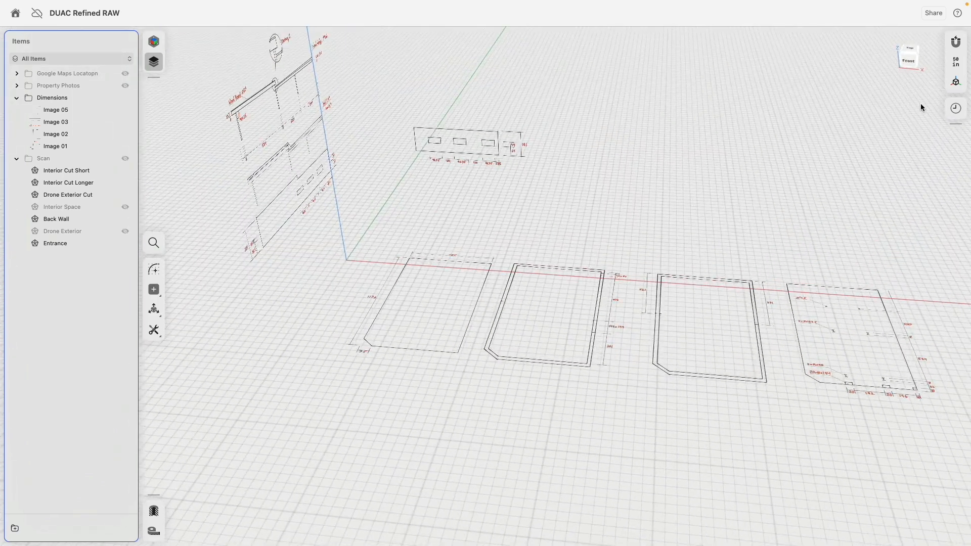
{"action": "left_click", "coordinate": [910, 50]}
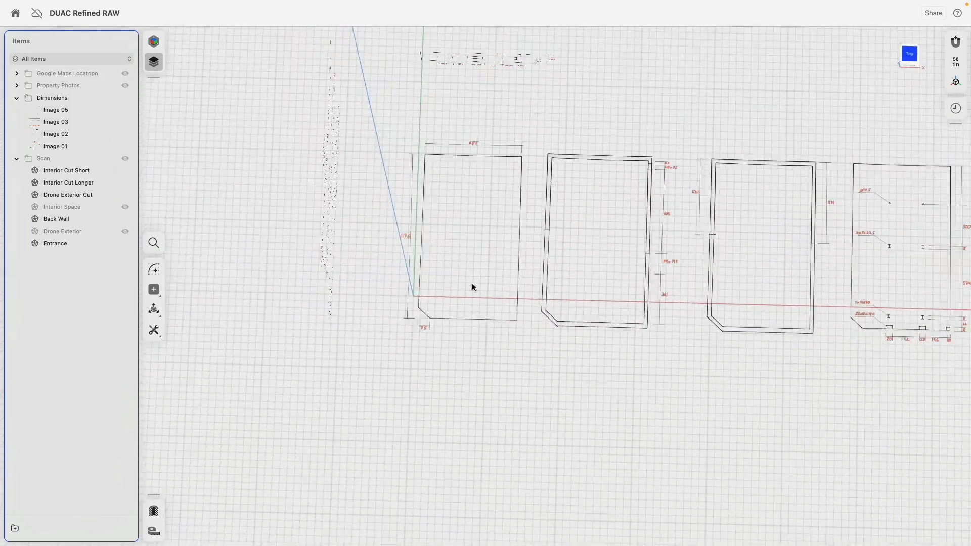
{"action": "left_click", "coordinate": [154, 270]}
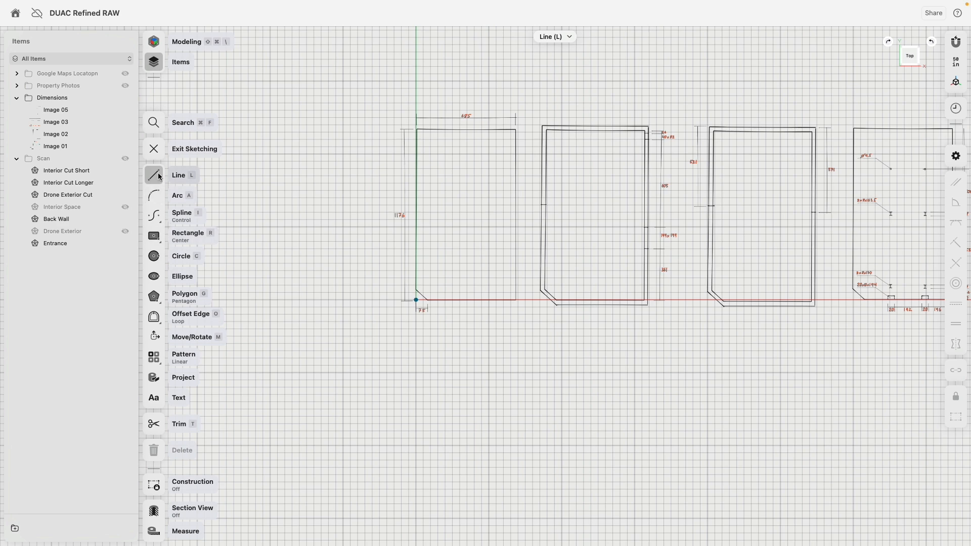
{"action": "scroll", "coordinate": [466, 154], "scroll_direction": "up", "scroll_amount": 5}
{"action": "scroll", "coordinate": [444, 381], "scroll_direction": "up", "scroll_amount": 3}
{"action": "middle_click_drag", "start_coordinate": [448, 449], "coordinate": [440, 345]}
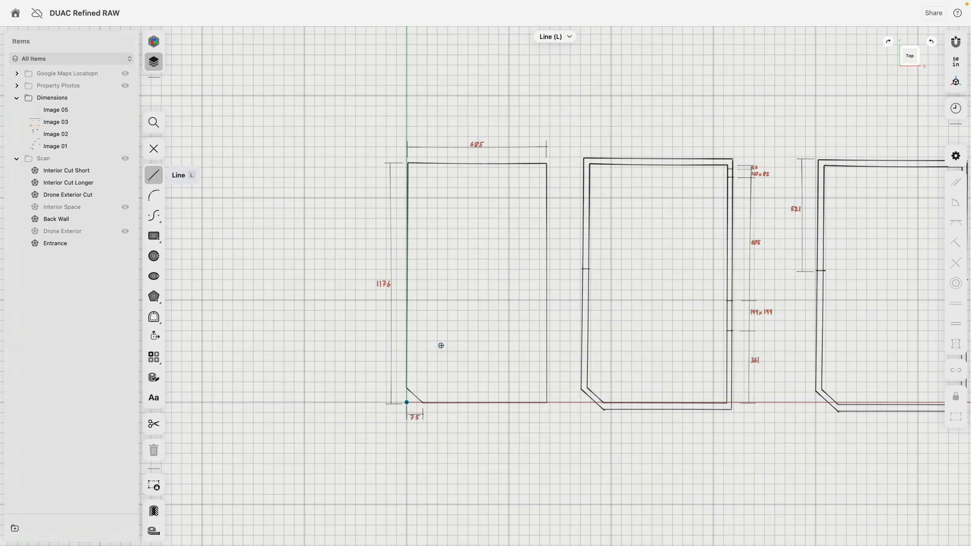
{"action": "scroll", "coordinate": [440, 345], "scroll_direction": "up", "scroll_amount": 2}
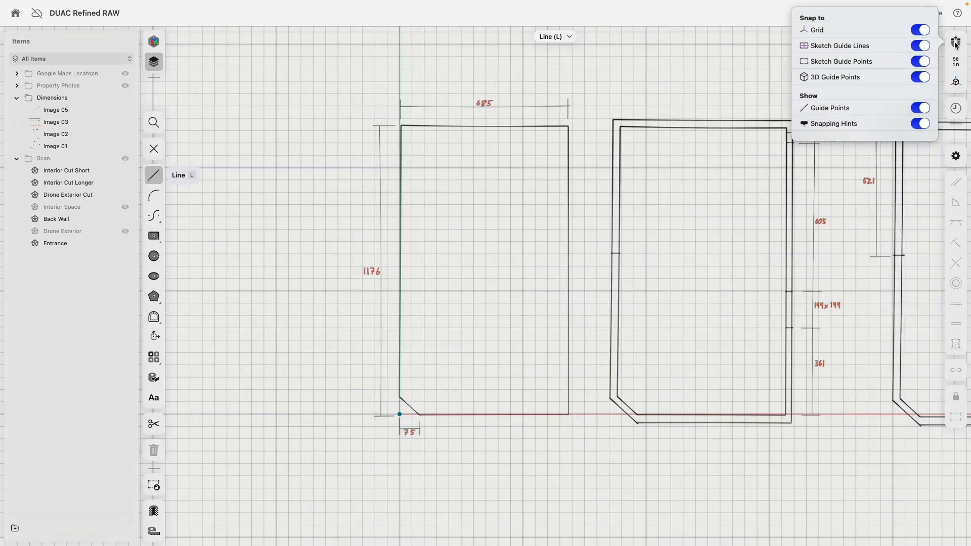
{"action": "left_click", "coordinate": [954, 63]}
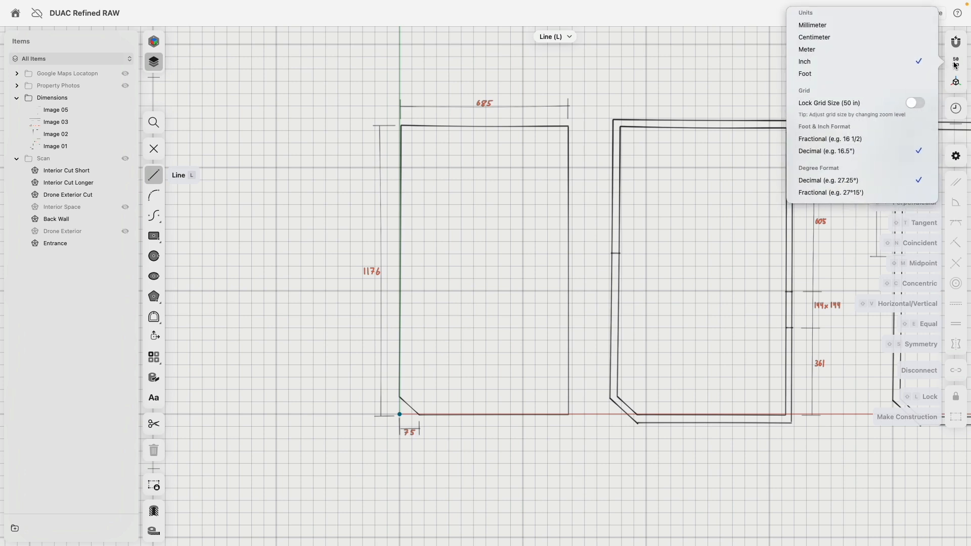
{"action": "left_click", "coordinate": [954, 63]}
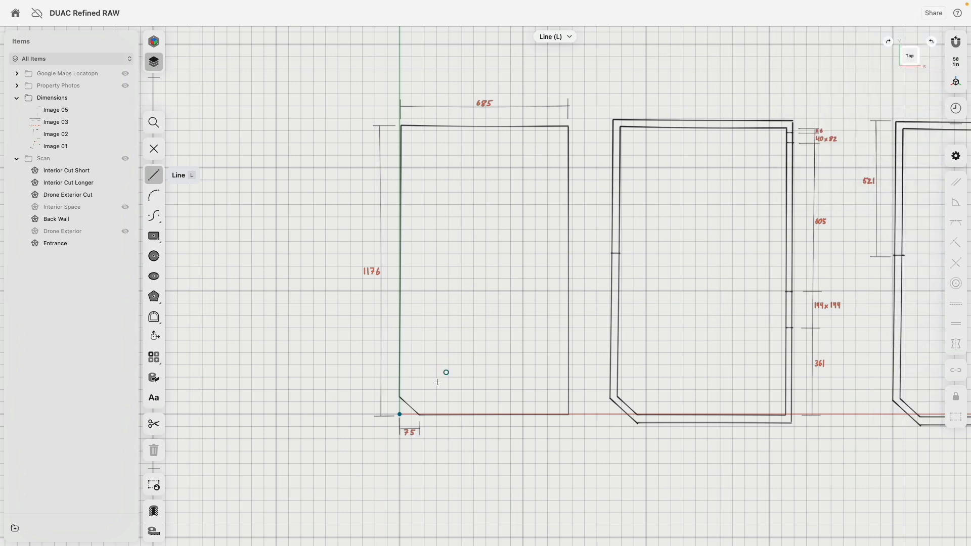
{"action": "left_click", "coordinate": [400, 414]}
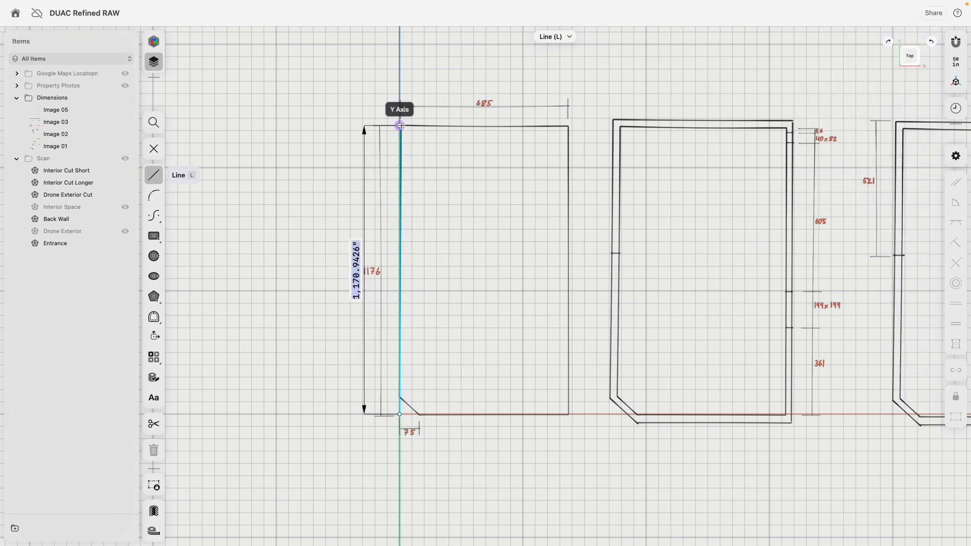
{"action": "type", "text": "11"}
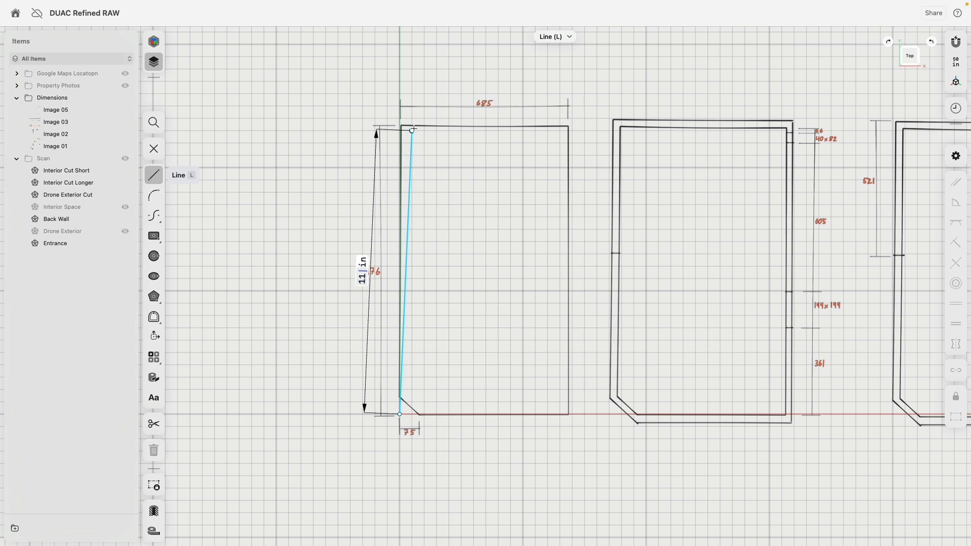
{"action": "type", "text": "76"}
{"action": "key", "text": "Return"}
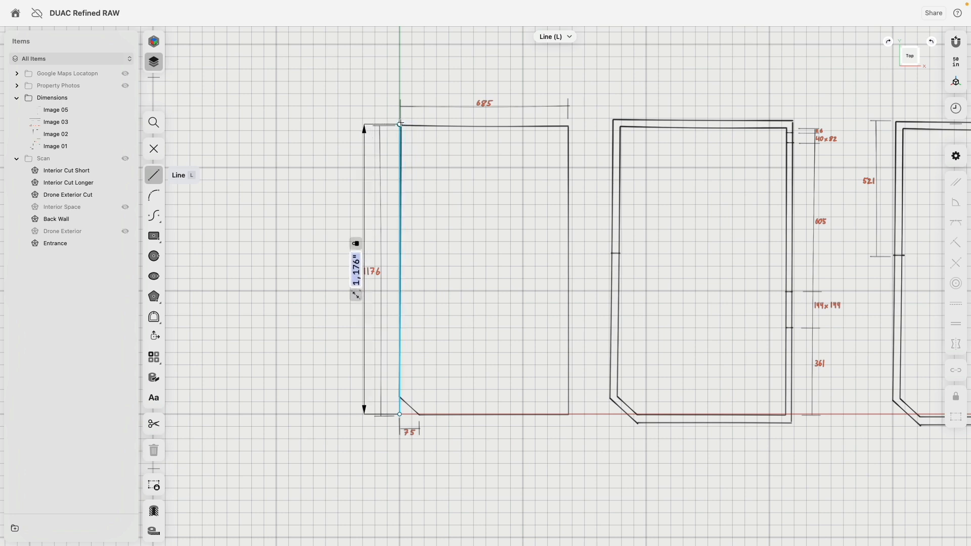
Step: Sketch the 685 in far edge, the second long edge down to the X axis and the near edge back to the origin
{"action": "left_click", "coordinate": [400, 123]}
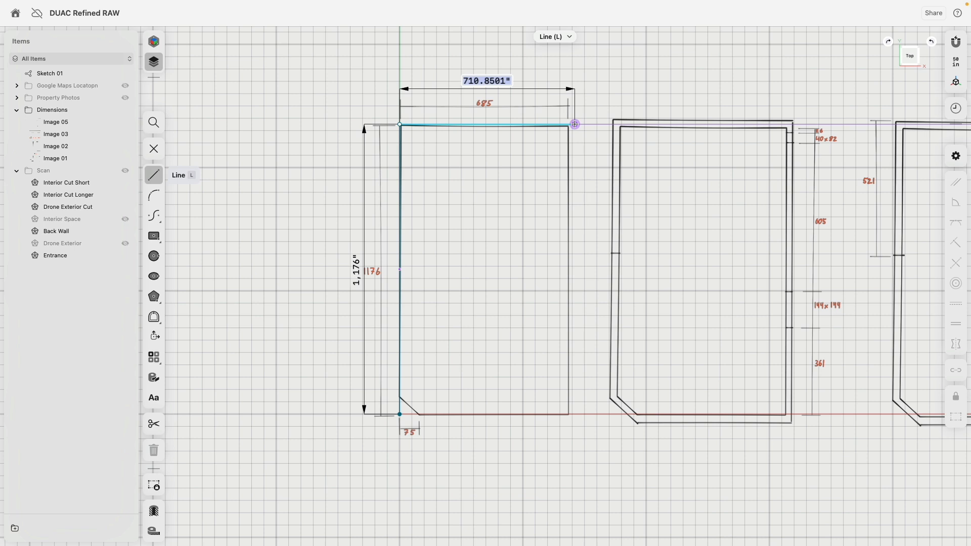
{"action": "type", "text": "685"}
{"action": "key", "text": "Return"}
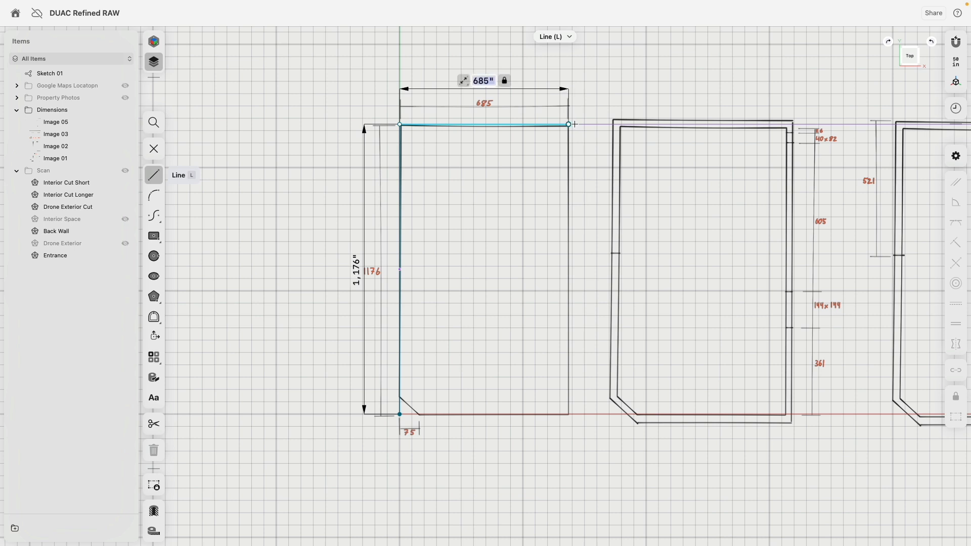
{"action": "left_click", "coordinate": [568, 414]}
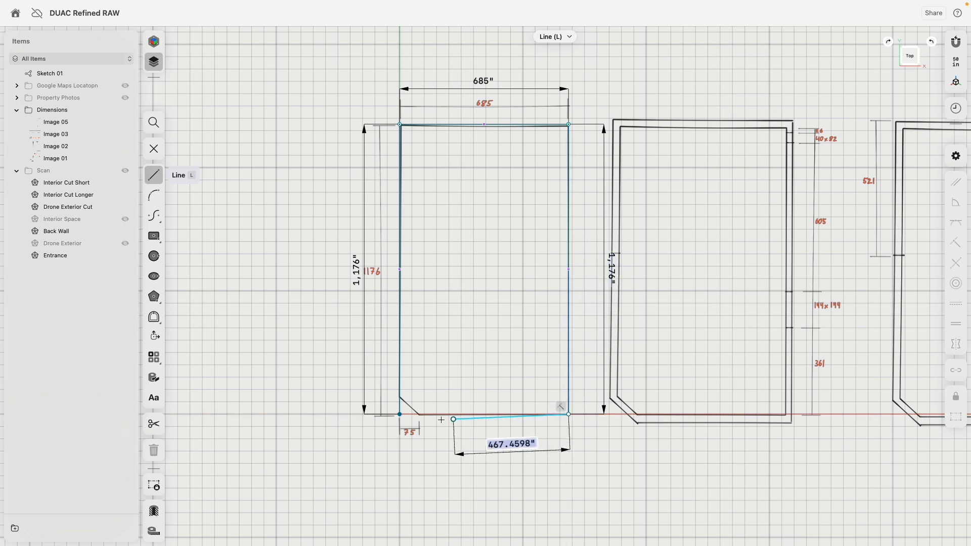
{"action": "left_click", "coordinate": [418, 414]}
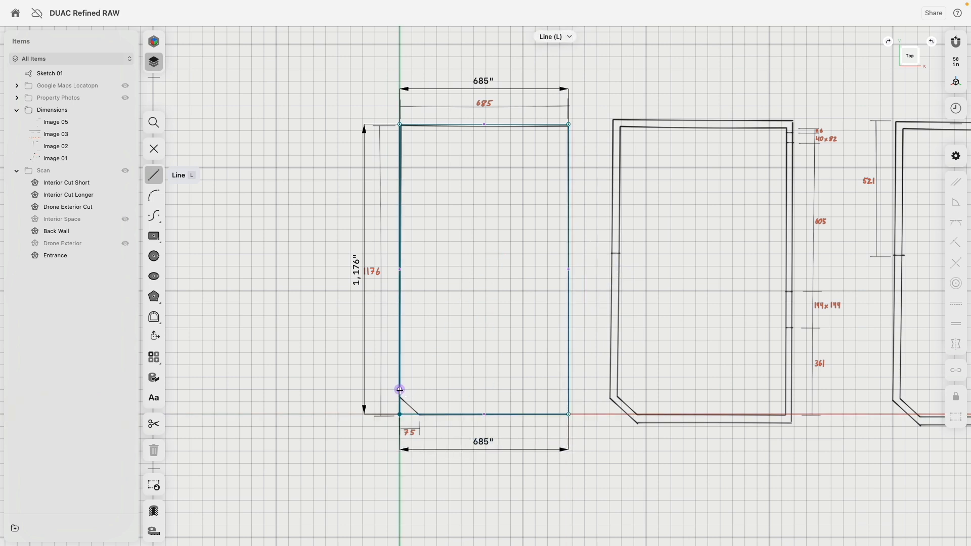
Step: Apply the Horizontal/Vertical constraint to all four edges of the floor outline
{"action": "key", "text": "Escape"}
{"action": "double_click", "coordinate": [453, 414]}
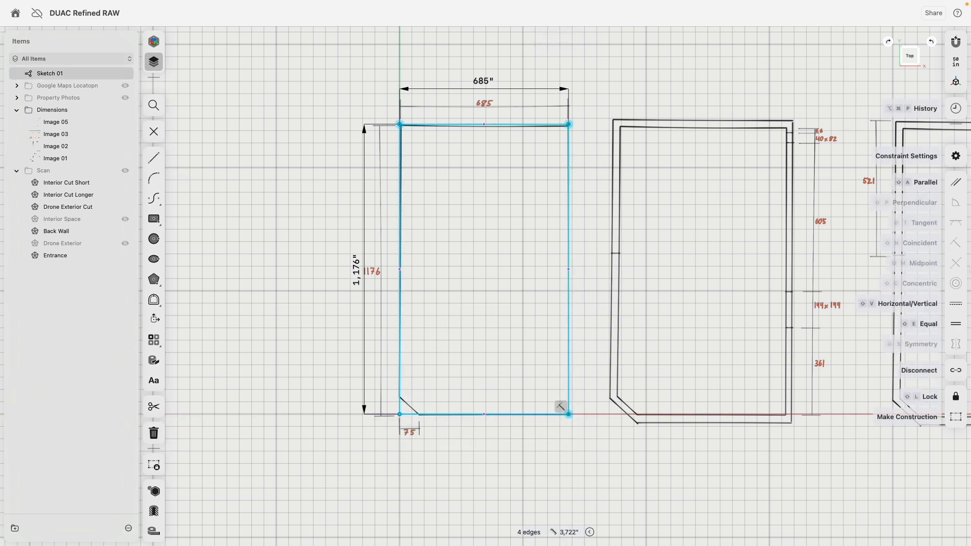
{"action": "left_click", "coordinate": [954, 306]}
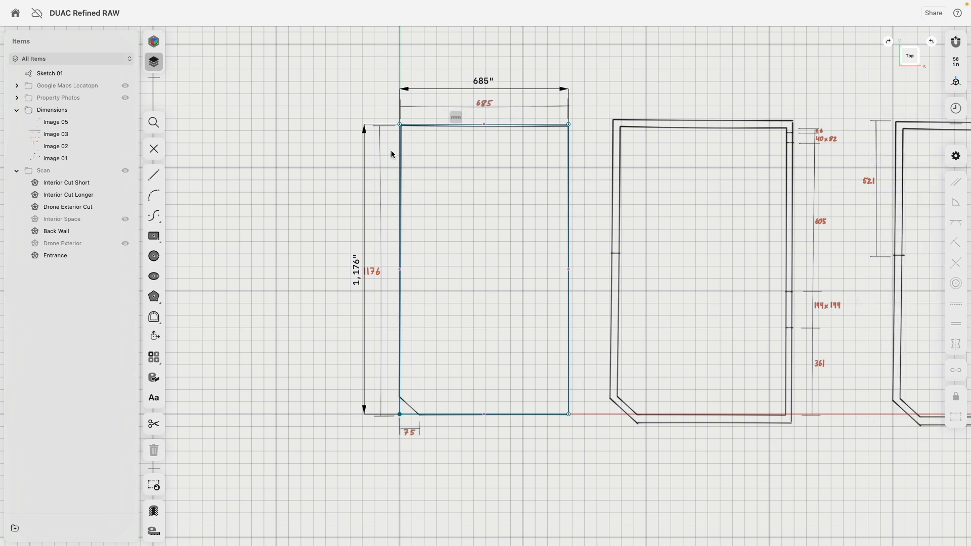
Step: Sketch a diagonal line about 190 in long across the outline's corner at the origin
{"action": "key", "text": "l"}
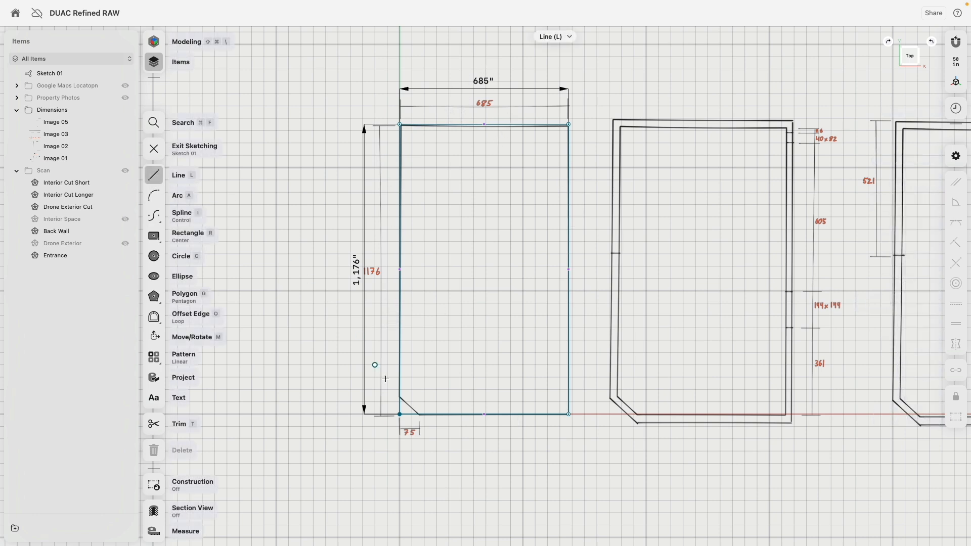
{"action": "left_click", "coordinate": [399, 386]}
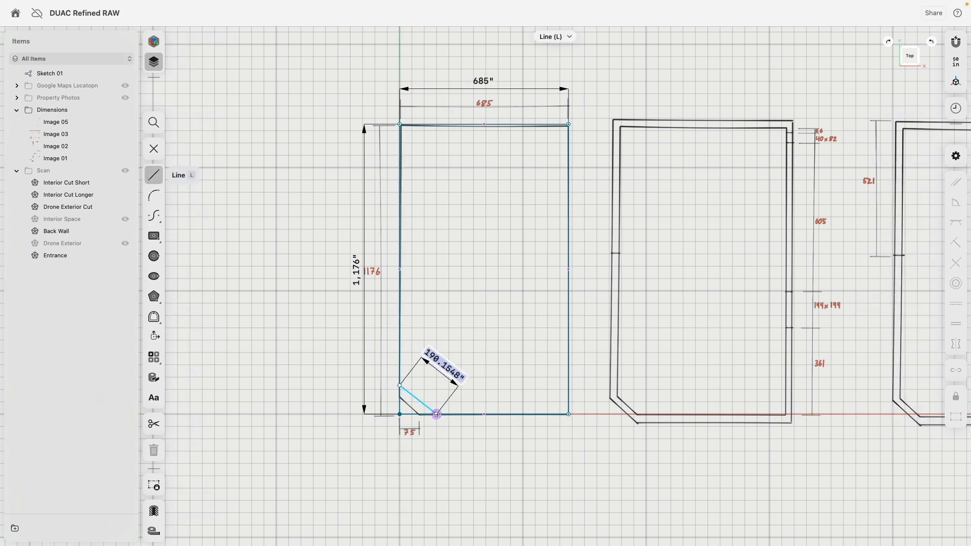
{"action": "left_click", "coordinate": [436, 414]}
{"action": "scroll", "coordinate": [421, 407], "scroll_direction": "up", "scroll_amount": 3}
{"action": "scroll", "coordinate": [420, 408], "scroll_direction": "up", "scroll_amount": 2}
Step: Set the angle between the diagonal and the outline's edge along the X axis to 135°
{"action": "left_click", "coordinate": [430, 408]}
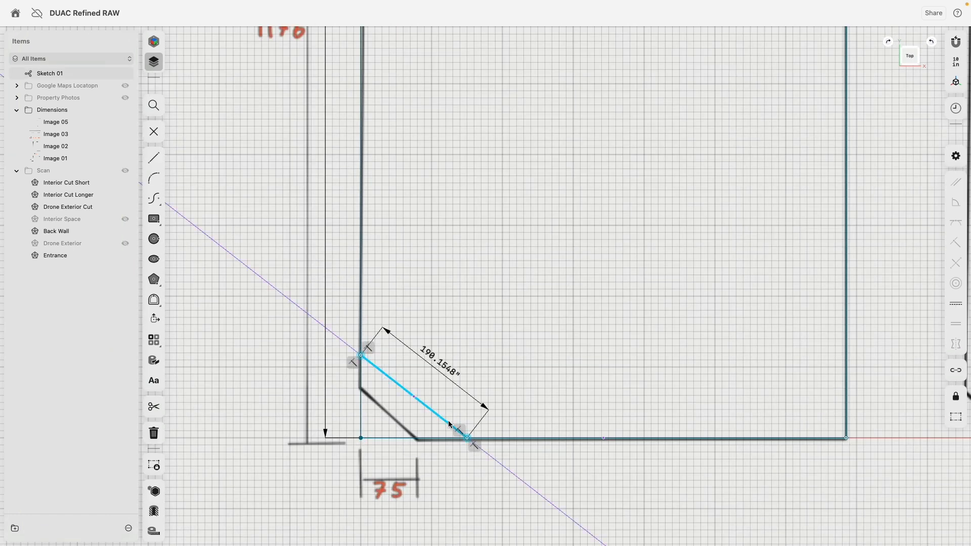
{"action": "left_click", "coordinate": [494, 438]}
{"action": "double_click", "coordinate": [470, 405]}
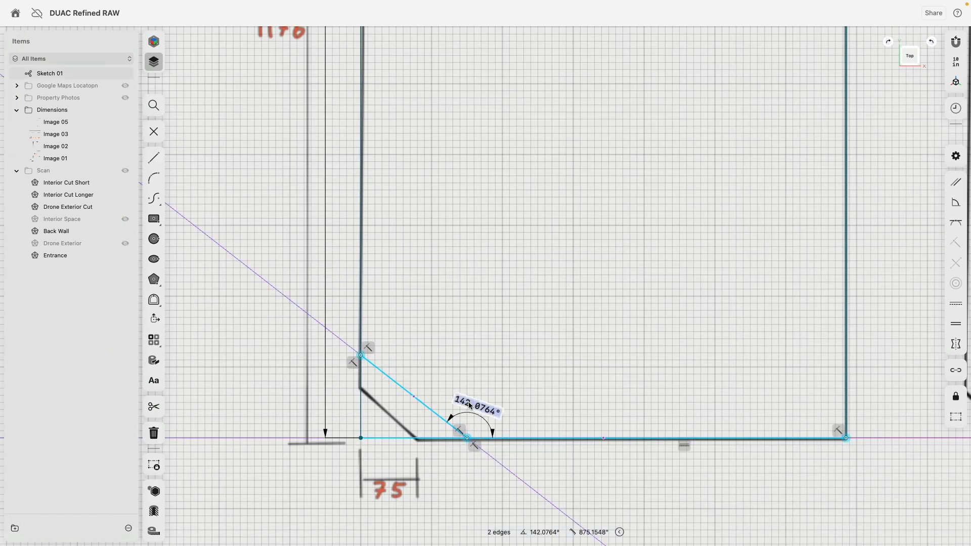
{"action": "type", "text": "135"}
{"action": "key", "text": "Return"}
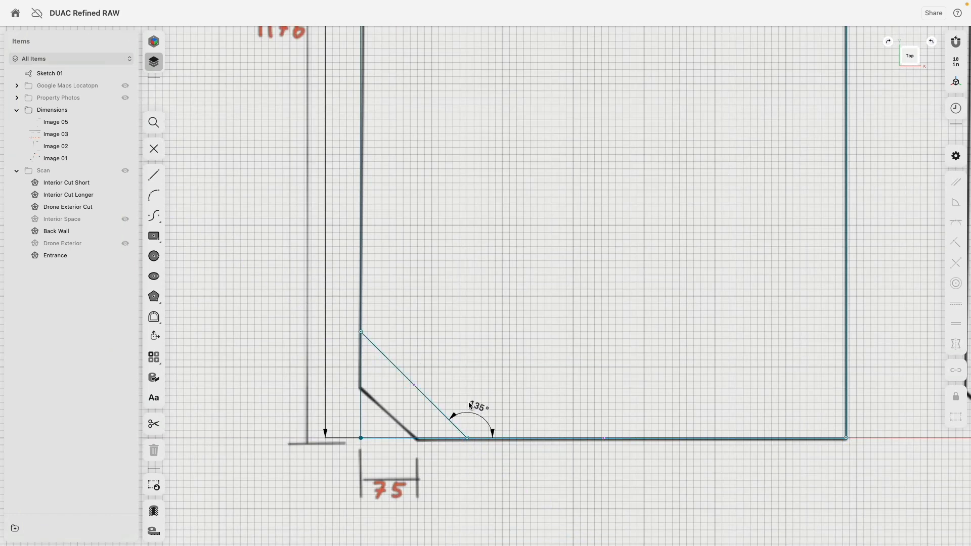
Step: Set the angle between the diagonal and the long edge along the Y axis to 135°
{"action": "left_click", "coordinate": [374, 345]}
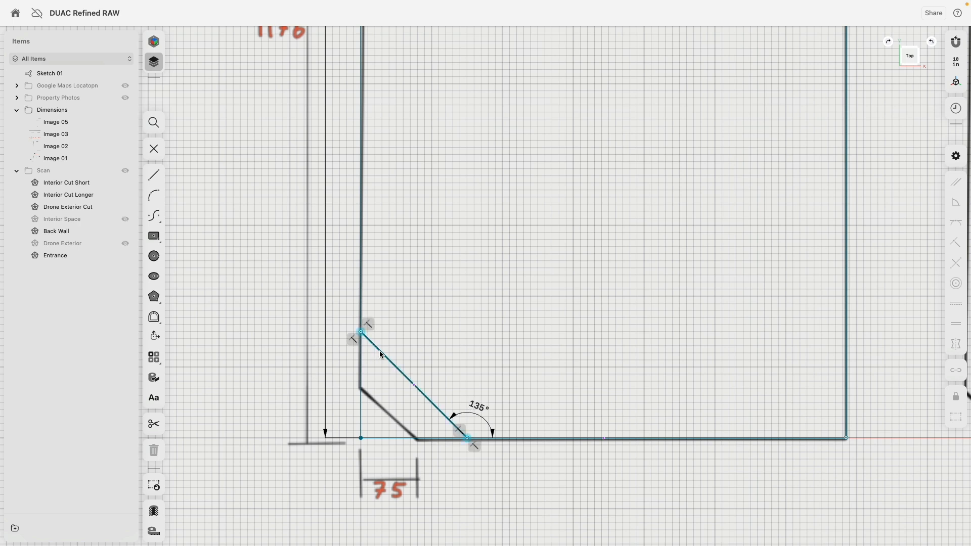
{"action": "left_click", "coordinate": [361, 307]}
{"action": "double_click", "coordinate": [391, 318]}
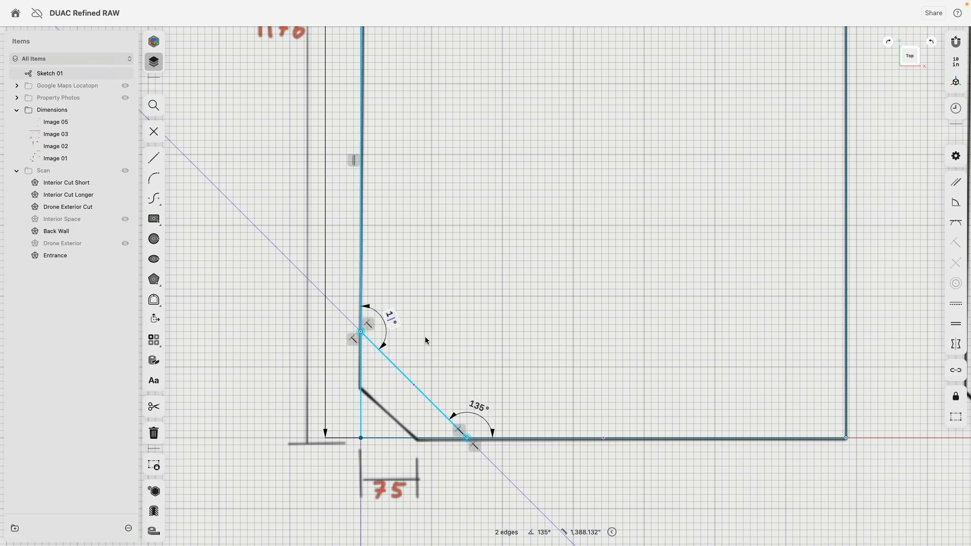
{"action": "type", "text": "5"}
{"action": "key", "text": "Return"}
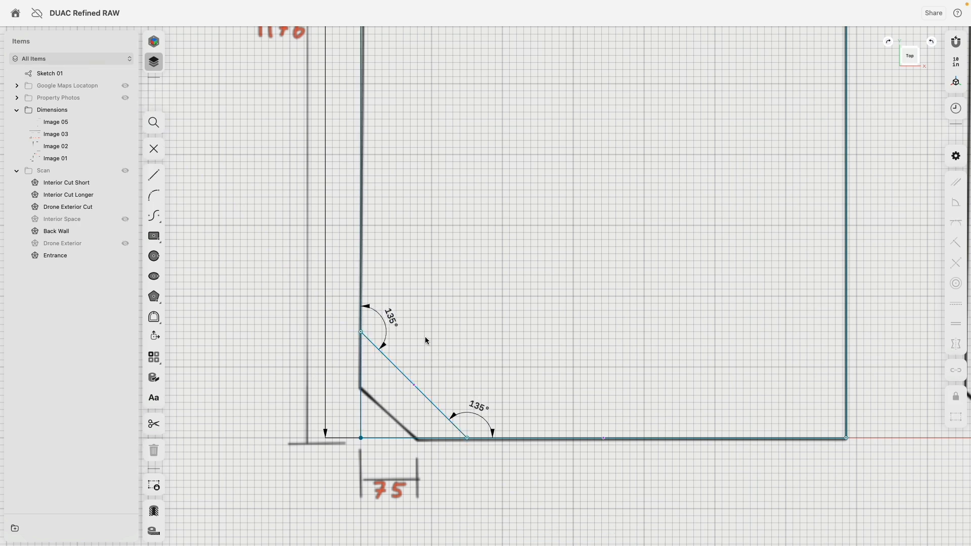
Step: Set the distance from the origin corner to the diagonal's endpoint on the X-axis edge to 75 in
{"action": "left_click", "coordinate": [466, 438]}
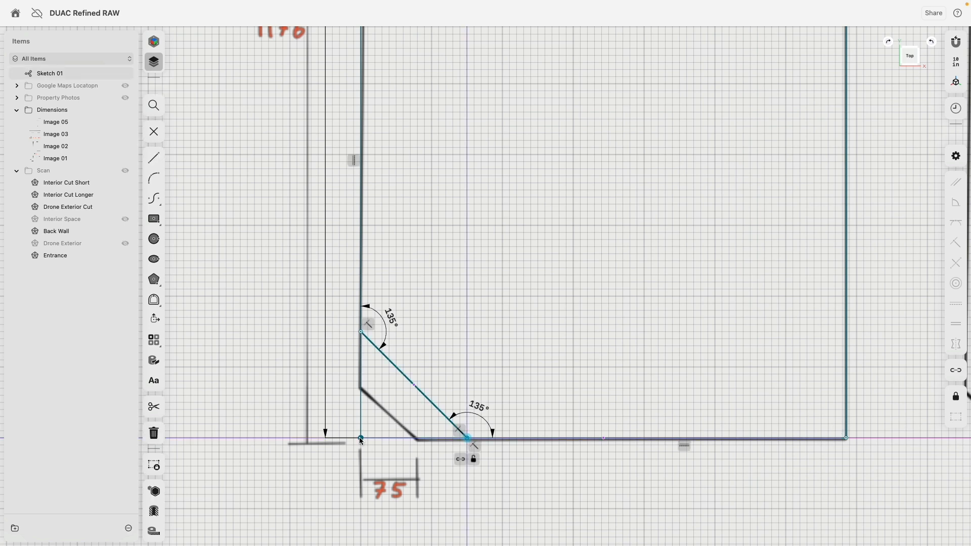
{"action": "left_click", "coordinate": [360, 438]}
{"action": "double_click", "coordinate": [418, 466]}
{"action": "type", "text": "75"}
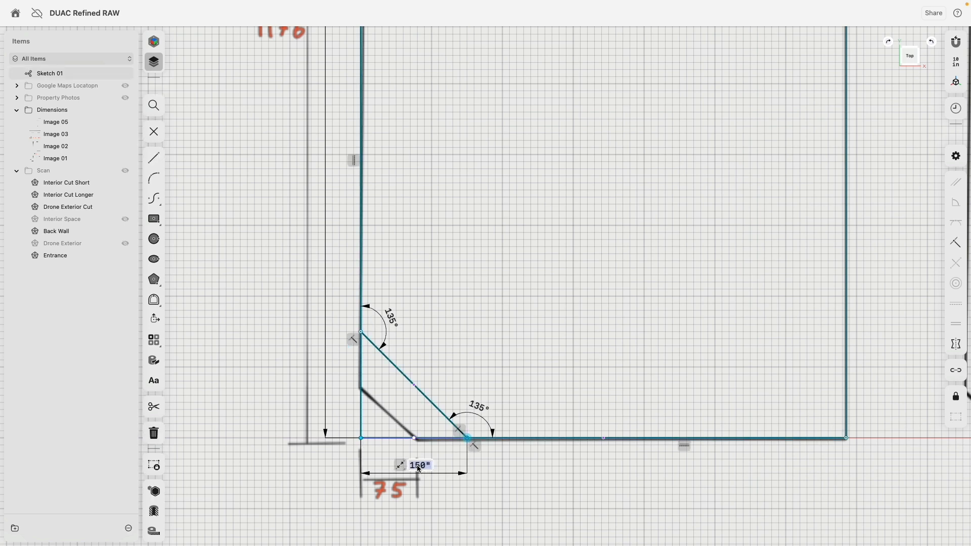
{"action": "key", "text": "Return"}
Step: Extrude the floor outline with the cut corner upward by 191 in
{"action": "scroll", "coordinate": [437, 362], "scroll_direction": "down", "scroll_amount": 10}
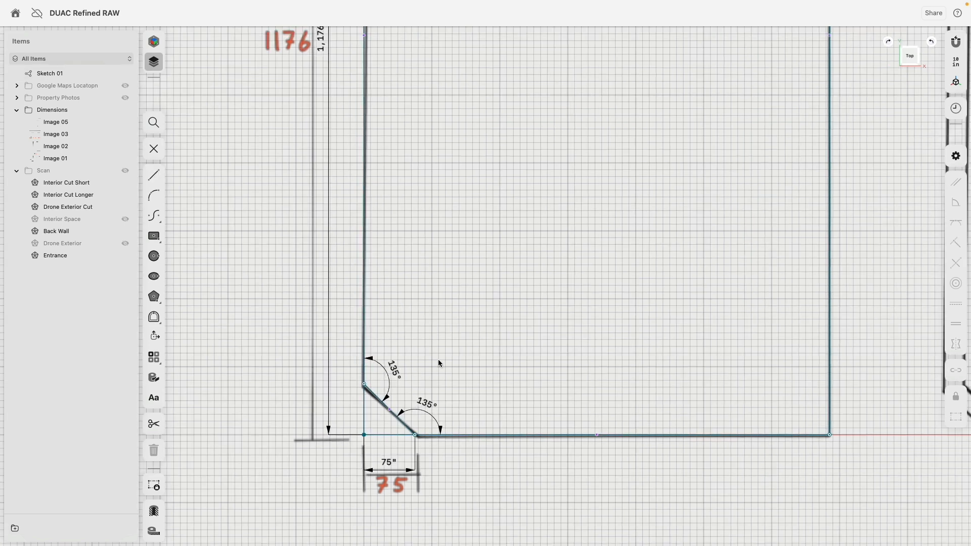
{"action": "middle_click_drag", "start_coordinate": [489, 295], "coordinate": [408, 314]}
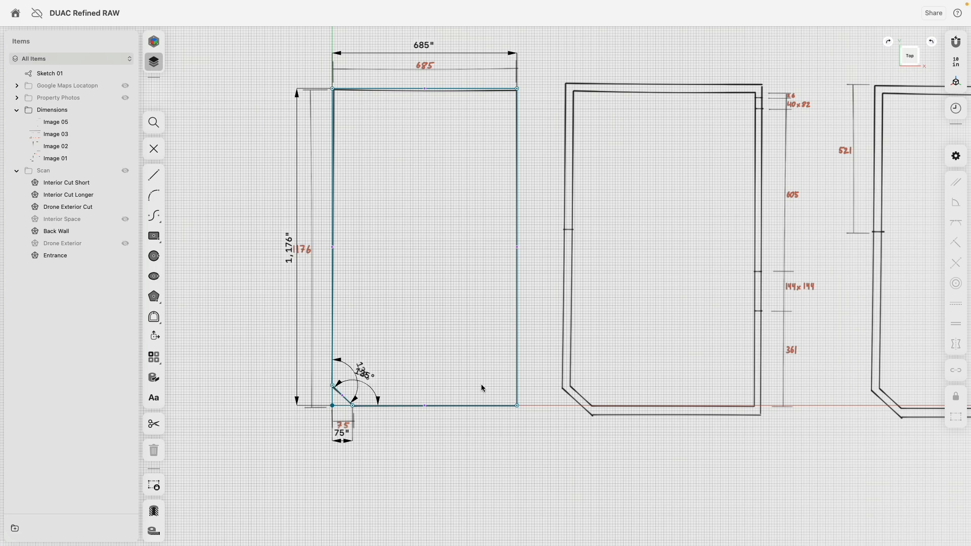
{"action": "mouse_move", "coordinate": [481, 392]}
{"action": "right_mouse_down"}
{"action": "mouse_move", "coordinate": [384, 342]}
{"action": "mouse_move", "coordinate": [366, 318]}
{"action": "right_mouse_up"}
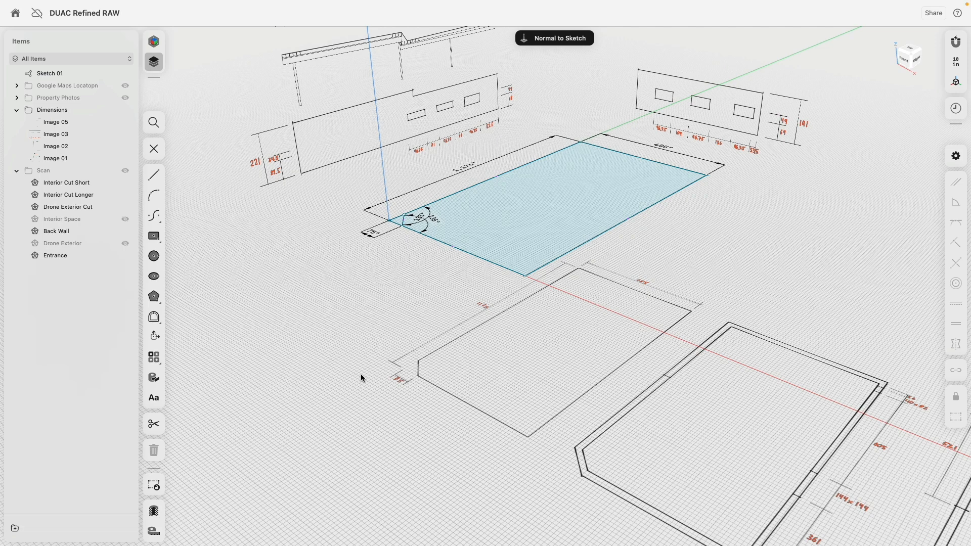
{"action": "scroll", "coordinate": [834, 130], "scroll_direction": "up", "scroll_amount": 10}
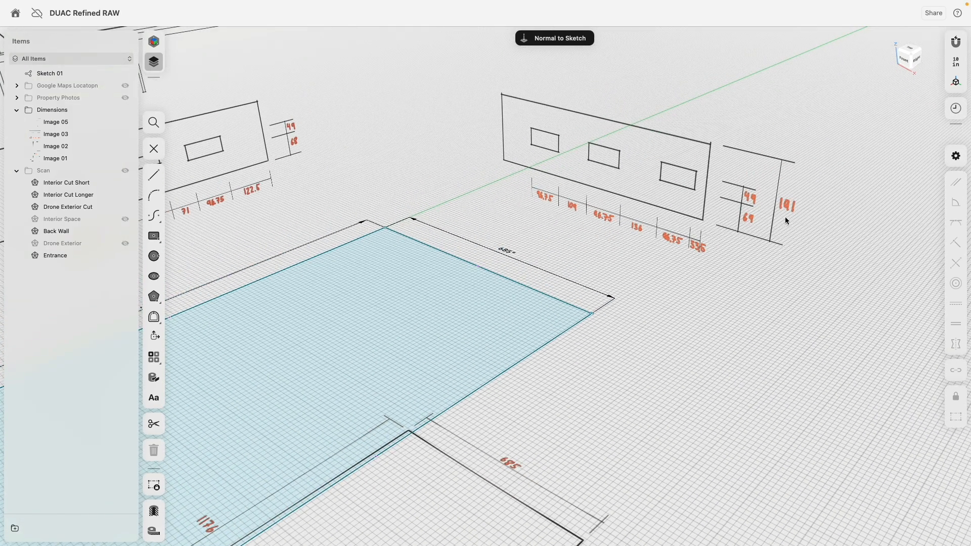
{"action": "scroll", "coordinate": [692, 309], "scroll_direction": "down", "scroll_amount": 6}
{"action": "left_click", "coordinate": [569, 284]}
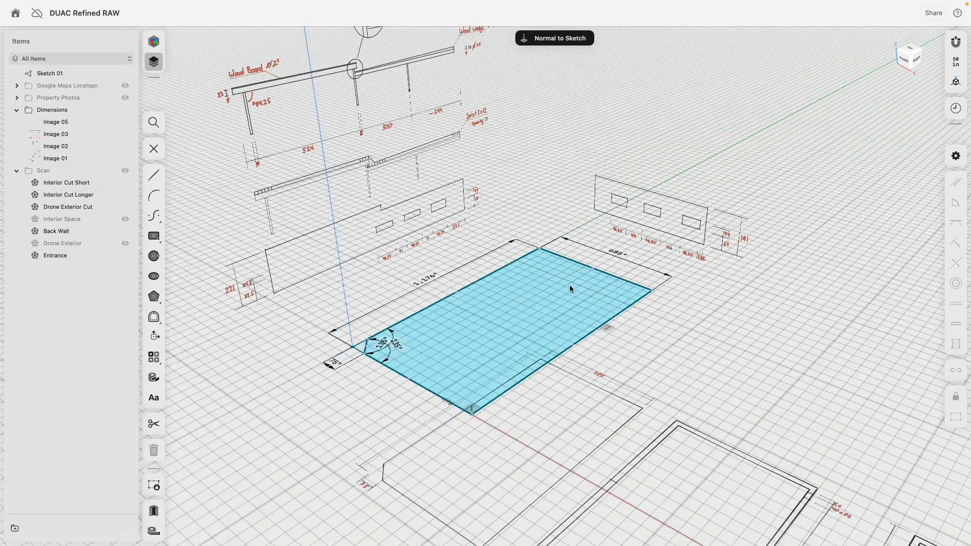
{"action": "left_click_drag", "start_coordinate": [565, 277], "coordinate": [565, 197]}
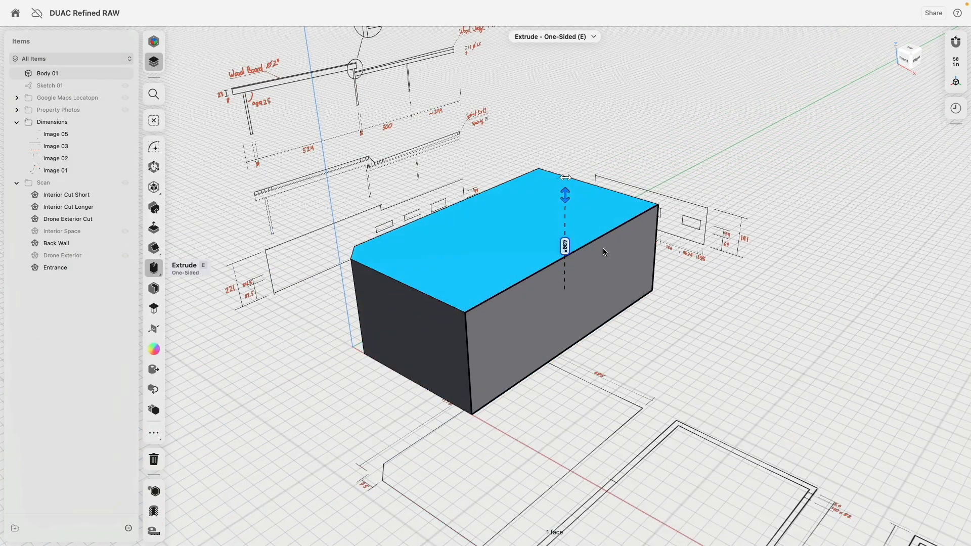
{"action": "type", "text": "191"}
{"action": "key", "text": "Return"}
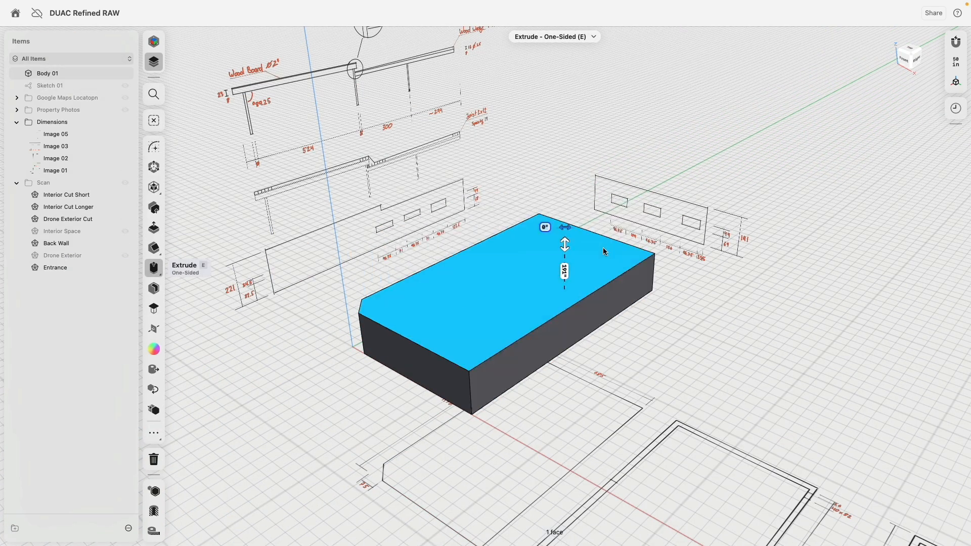
{"action": "left_click", "coordinate": [521, 191]}
Step: Shell the extruded block through its top and bottom faces with a 12 in wall thickness
{"action": "left_click", "coordinate": [524, 288]}
{"action": "right_click_drag", "start_coordinate": [589, 390], "coordinate": [627, 252]}
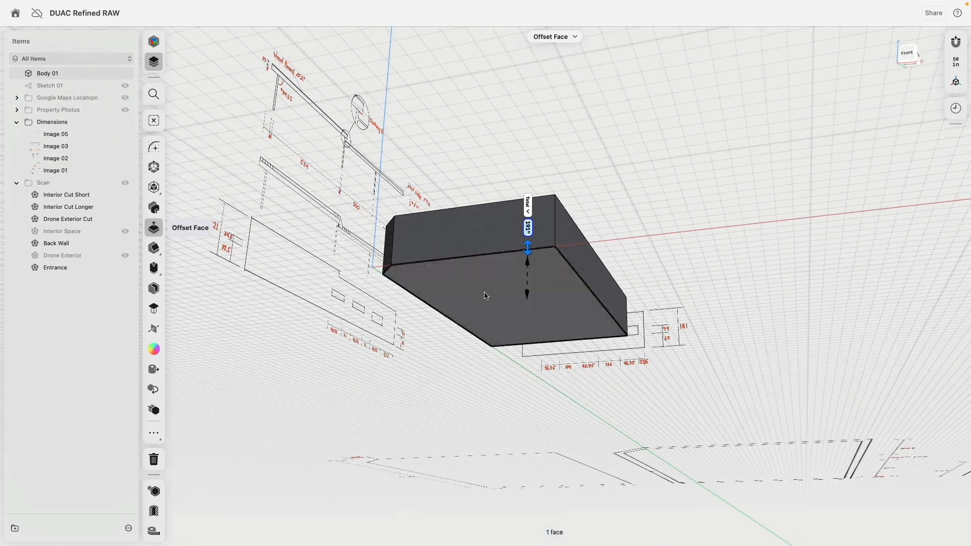
{"action": "left_click", "coordinate": [486, 295]}
{"action": "right_click_drag", "start_coordinate": [548, 111], "coordinate": [309, 278]}
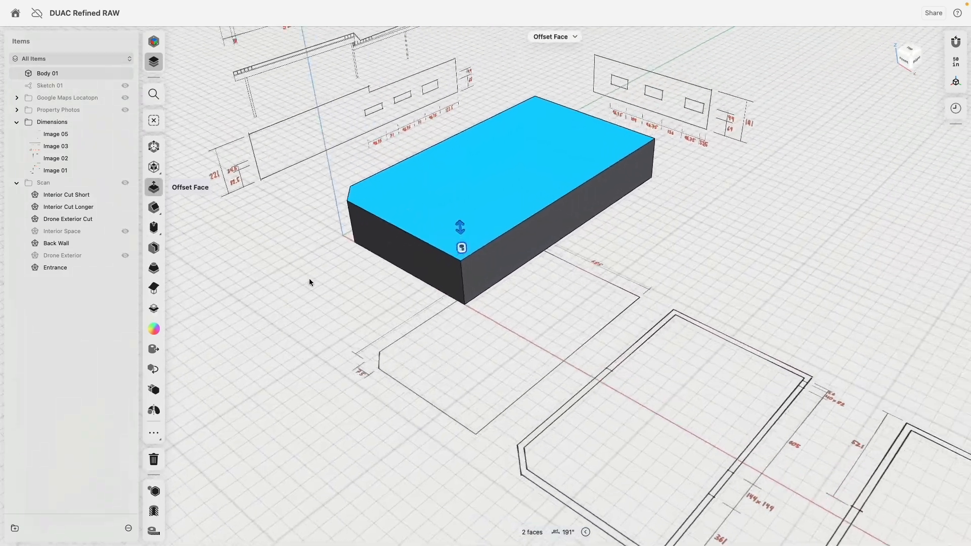
{"action": "left_click", "coordinate": [153, 248]}
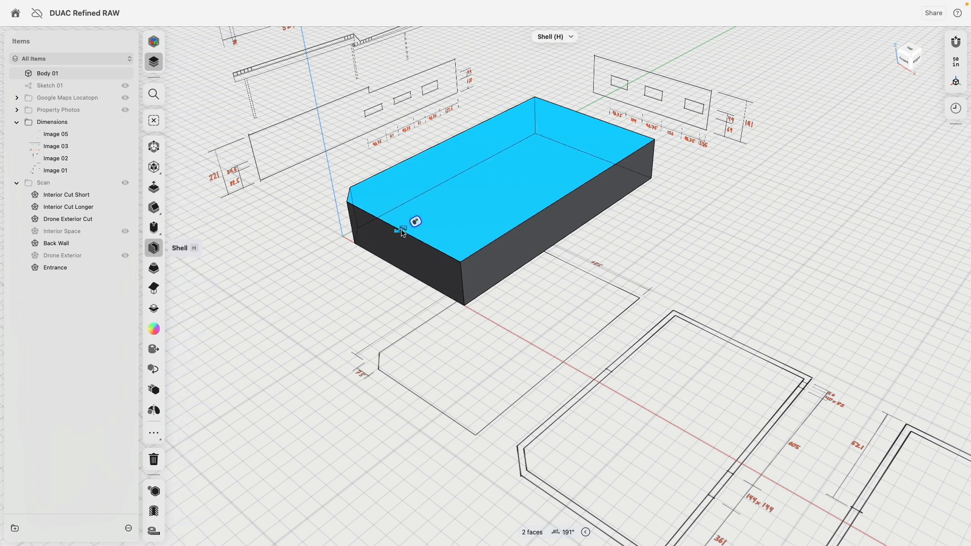
{"action": "left_click_drag", "start_coordinate": [400, 230], "coordinate": [386, 238]}
{"action": "type", "text": "-12in"}
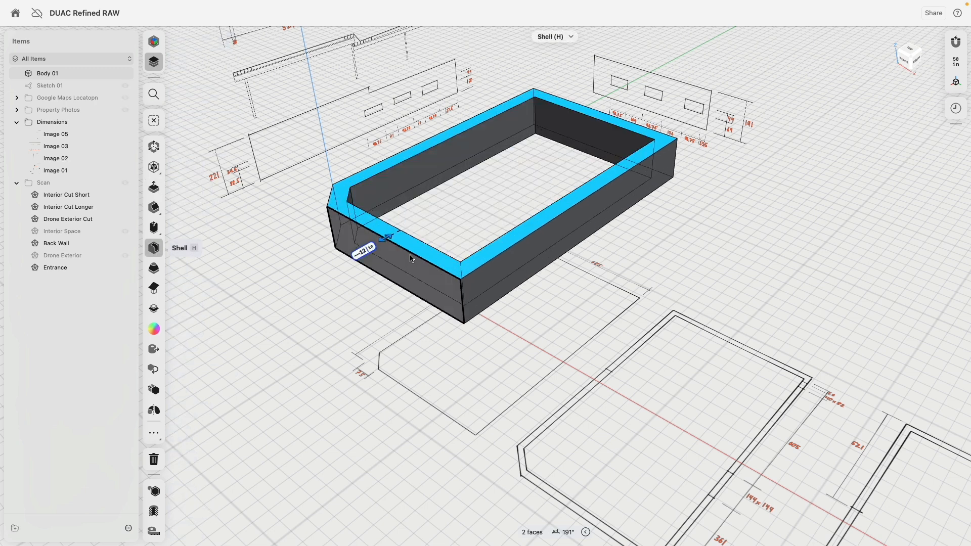
{"action": "key", "text": "Return"}
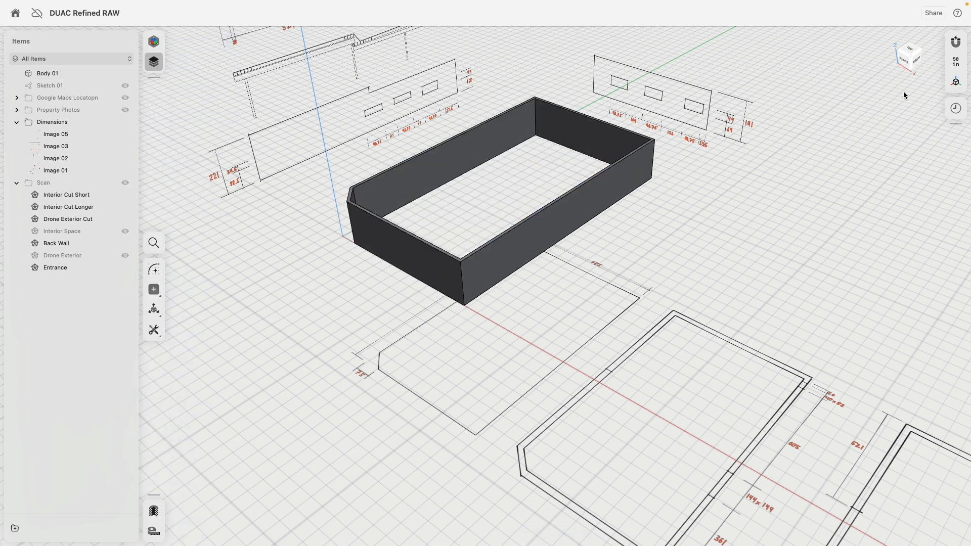
Step: Set the shell feature's thickness to -12 in in the model history
{"action": "left_click", "coordinate": [956, 108]}
{"action": "left_click", "coordinate": [954, 116]}
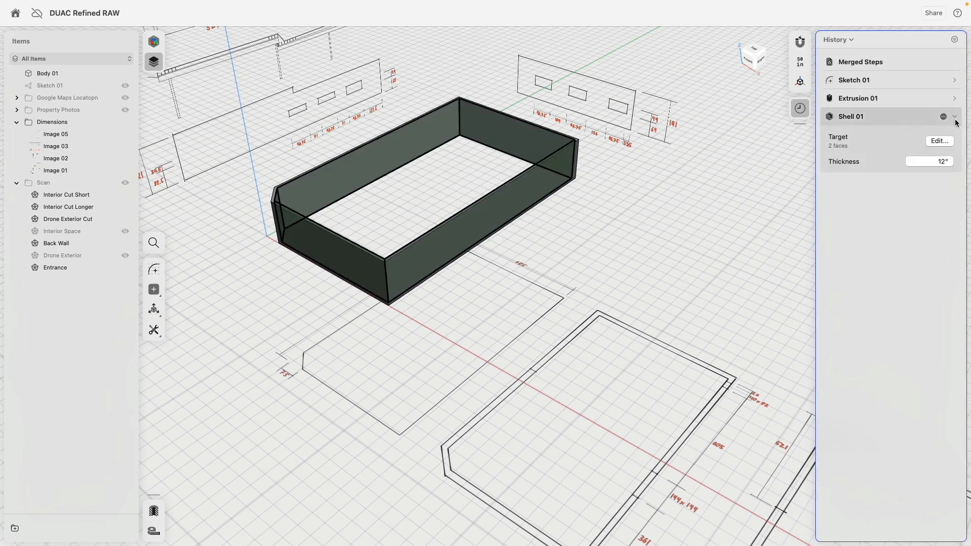
{"action": "left_click", "coordinate": [935, 162]}
{"action": "key", "text": "BackSpace"}
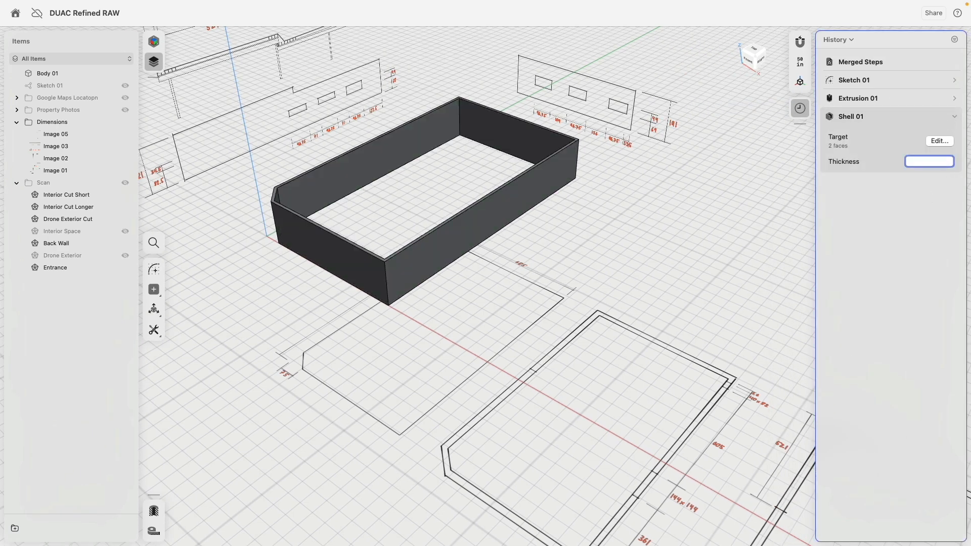
{"action": "type", "text": "12"}
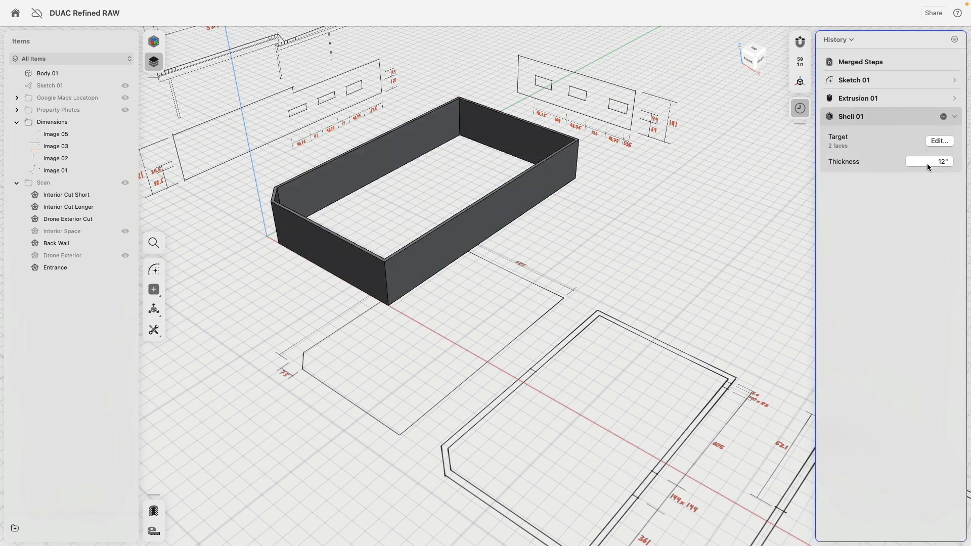
{"action": "key", "text": "Return"}
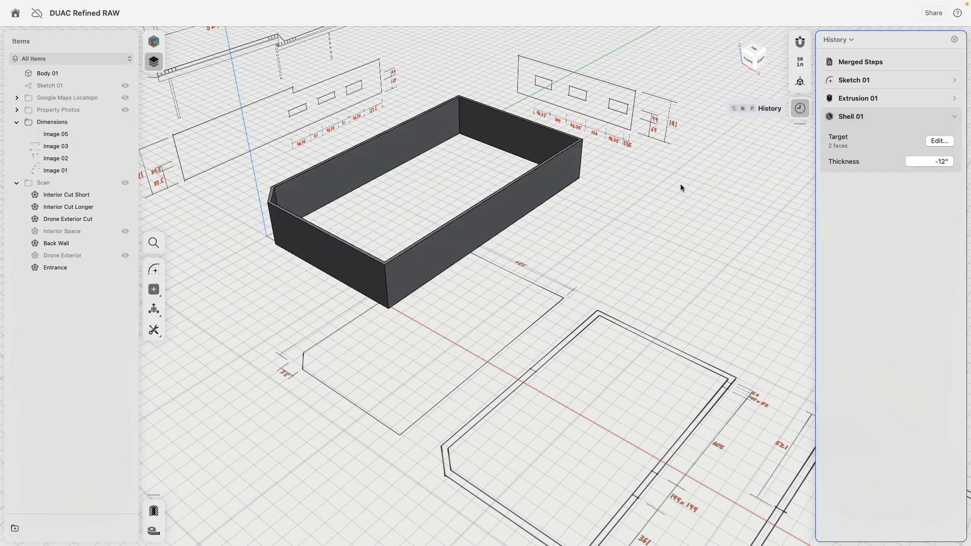
Step: Show the Scan folder to compare the scanned building with the shelled walls at the cut corner, and hide it again
{"action": "left_click", "coordinate": [126, 184]}
{"action": "scroll", "coordinate": [293, 198], "scroll_direction": "up", "scroll_amount": 10}
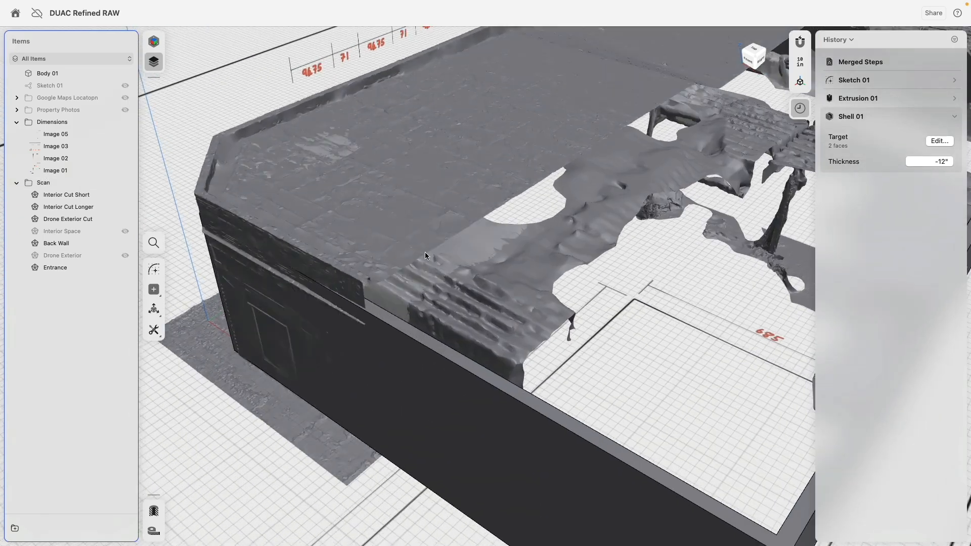
{"action": "mouse_move", "coordinate": [424, 252]}
{"action": "right_mouse_down"}
{"action": "mouse_move", "coordinate": [383, 241]}
{"action": "mouse_move", "coordinate": [403, 232]}
{"action": "mouse_move", "coordinate": [379, 232]}
{"action": "mouse_move", "coordinate": [383, 245]}
{"action": "mouse_move", "coordinate": [424, 237]}
{"action": "mouse_move", "coordinate": [401, 235]}
{"action": "mouse_move", "coordinate": [403, 264]}
{"action": "mouse_move", "coordinate": [388, 252]}
{"action": "mouse_move", "coordinate": [380, 218]}
{"action": "mouse_move", "coordinate": [353, 222]}
{"action": "right_mouse_up"}
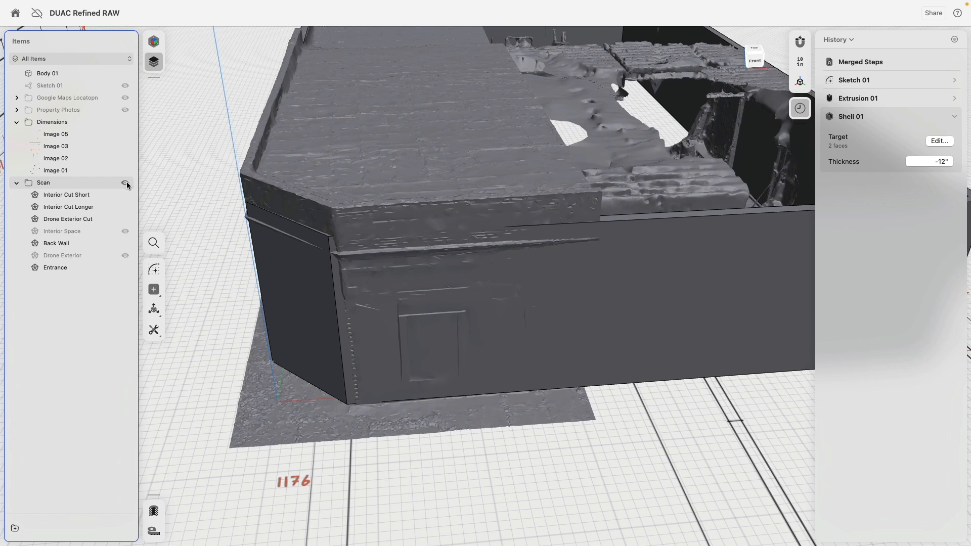
{"action": "left_click", "coordinate": [125, 182]}
Step: Move Image 02 about -2,030 in along the X axis so the plan dimensioned 521 and 571 lies under the walls
{"action": "scroll", "coordinate": [616, 165], "scroll_direction": "down", "scroll_amount": 3}
{"action": "scroll", "coordinate": [465, 267], "scroll_direction": "down", "scroll_amount": 5}
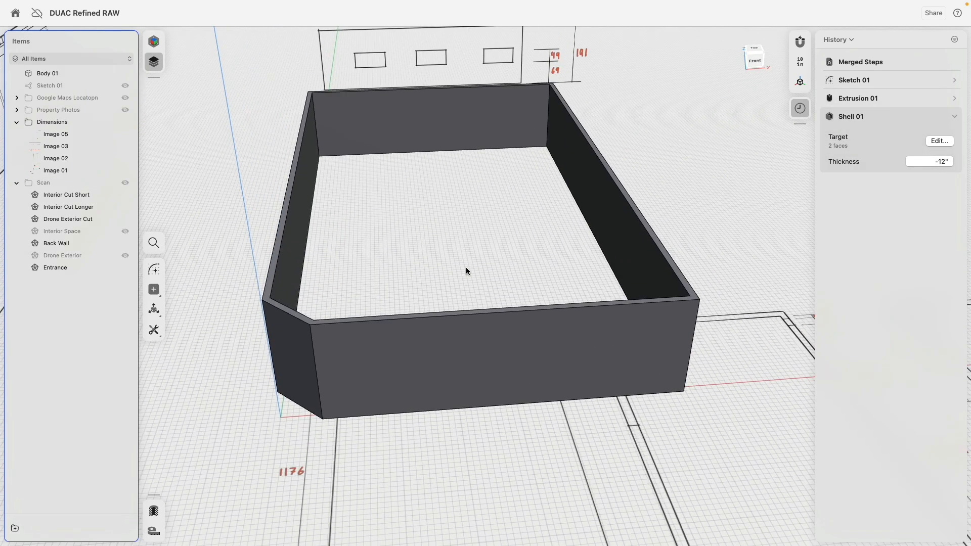
{"action": "right_click_drag", "start_coordinate": [552, 201], "coordinate": [529, 194]}
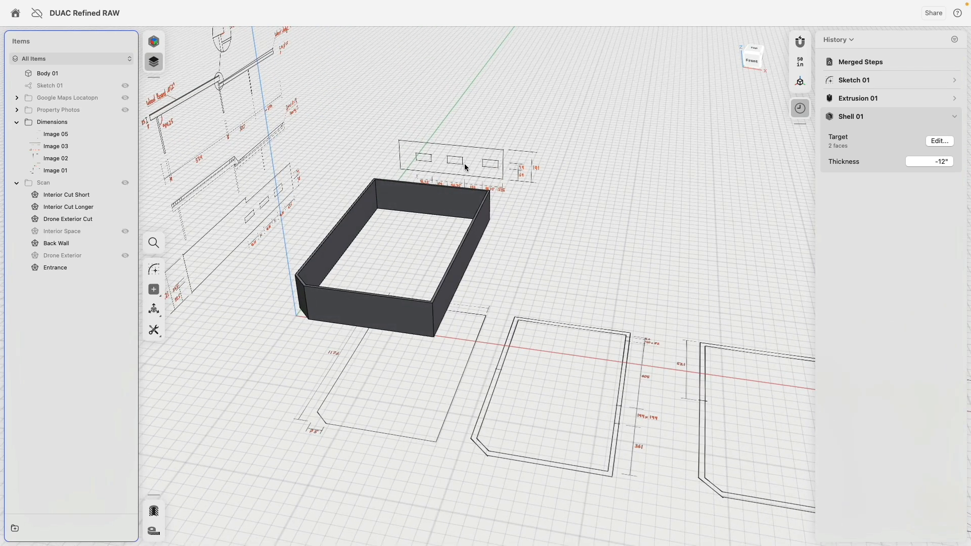
{"action": "middle_click_drag", "start_coordinate": [496, 166], "coordinate": [546, 199]}
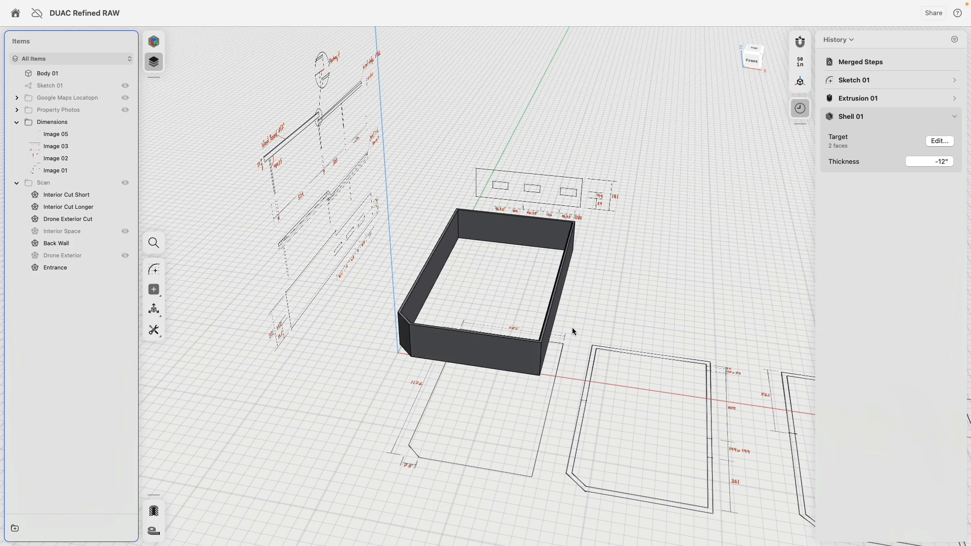
{"action": "mouse_move", "coordinate": [572, 327]}
{"action": "right_mouse_down"}
{"action": "mouse_move", "coordinate": [564, 312]}
{"action": "mouse_move", "coordinate": [578, 361]}
{"action": "right_mouse_up"}
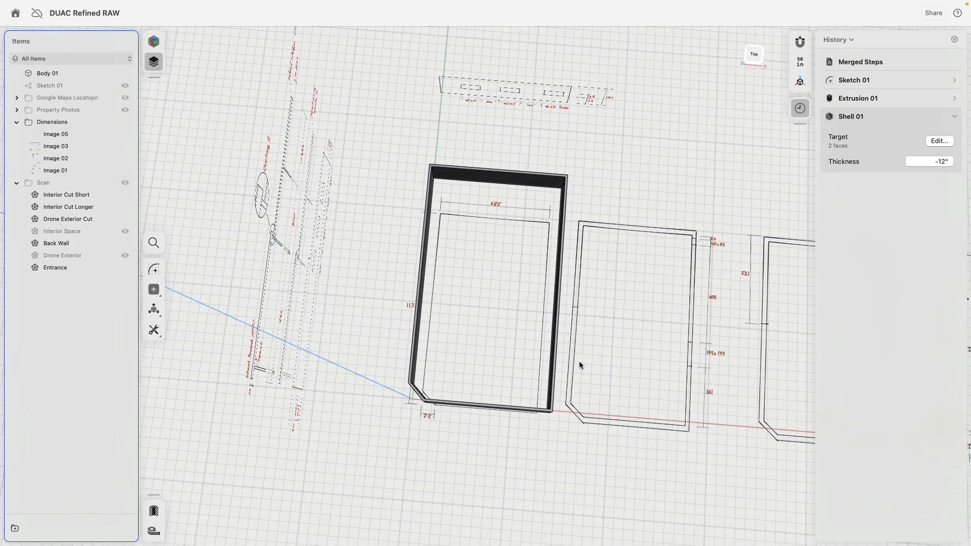
{"action": "middle_click_drag", "start_coordinate": [667, 191], "coordinate": [593, 197]}
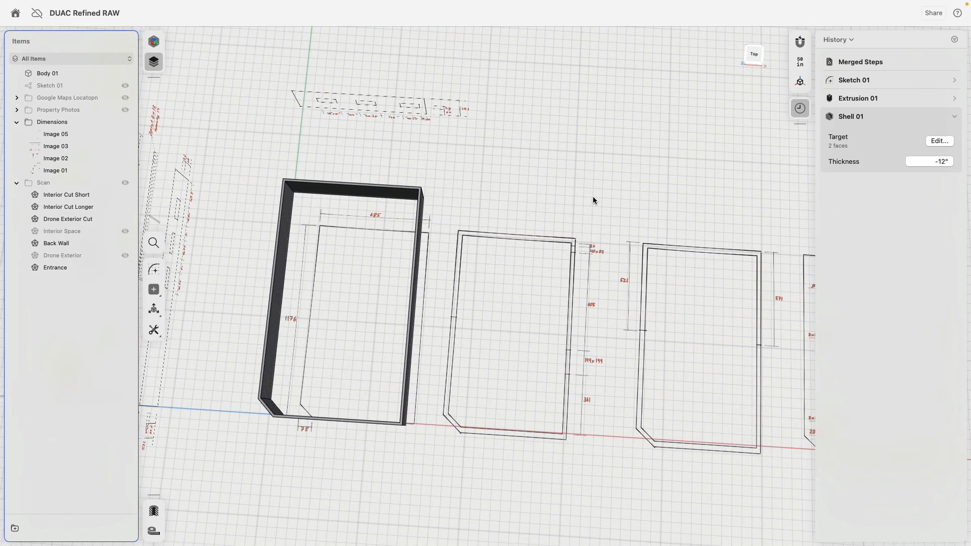
{"action": "left_click", "coordinate": [753, 54]}
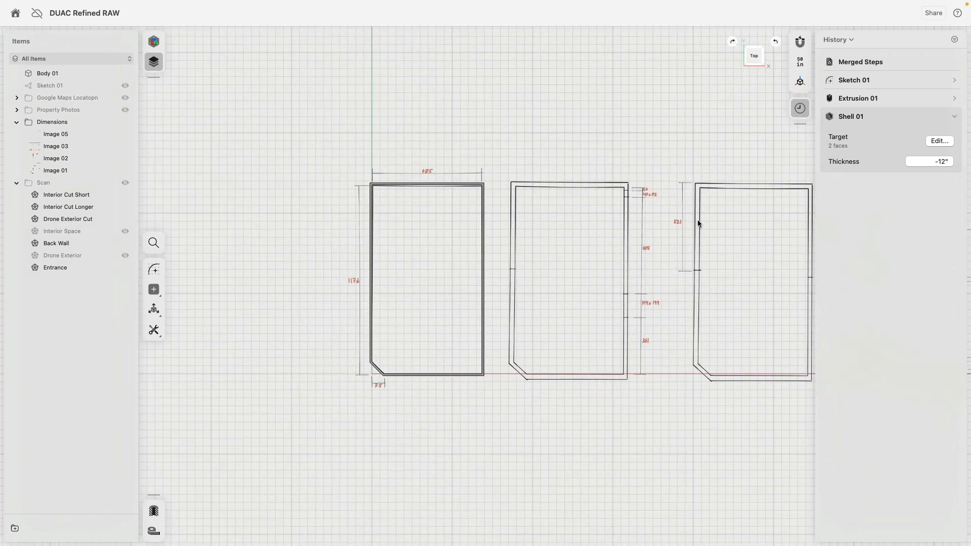
{"action": "left_click", "coordinate": [697, 220]}
{"action": "key", "text": "m"}
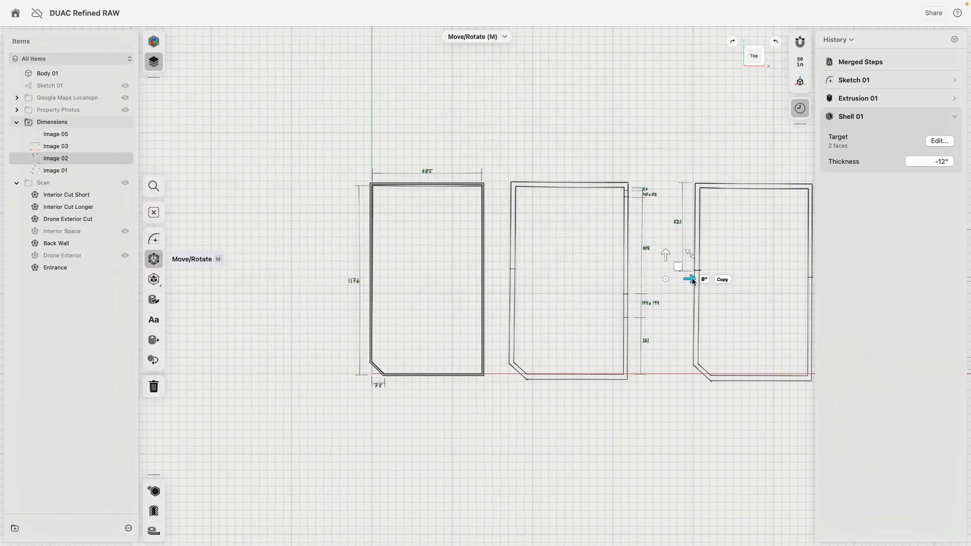
{"action": "left_click_drag", "start_coordinate": [691, 280], "coordinate": [366, 314]}
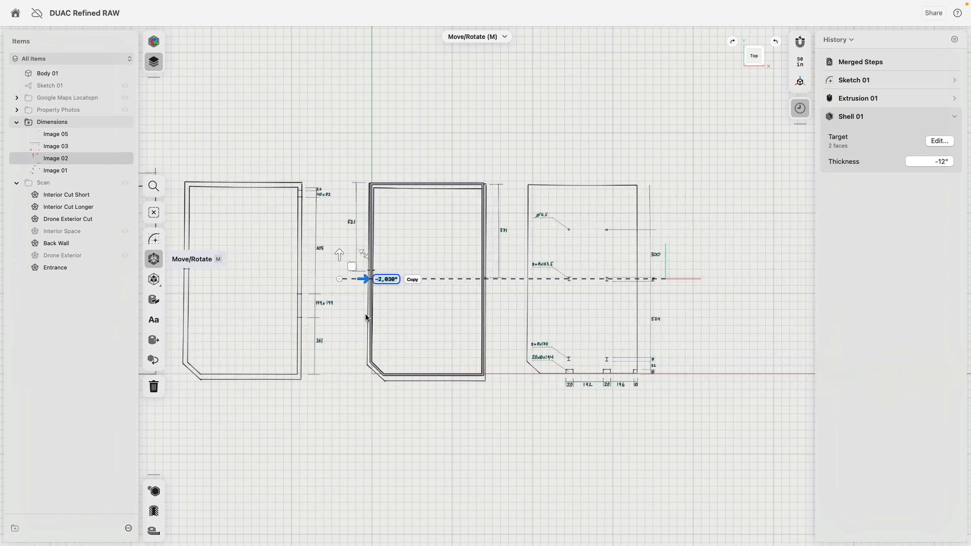
{"action": "scroll", "coordinate": [368, 278], "scroll_direction": "up", "scroll_amount": 6}
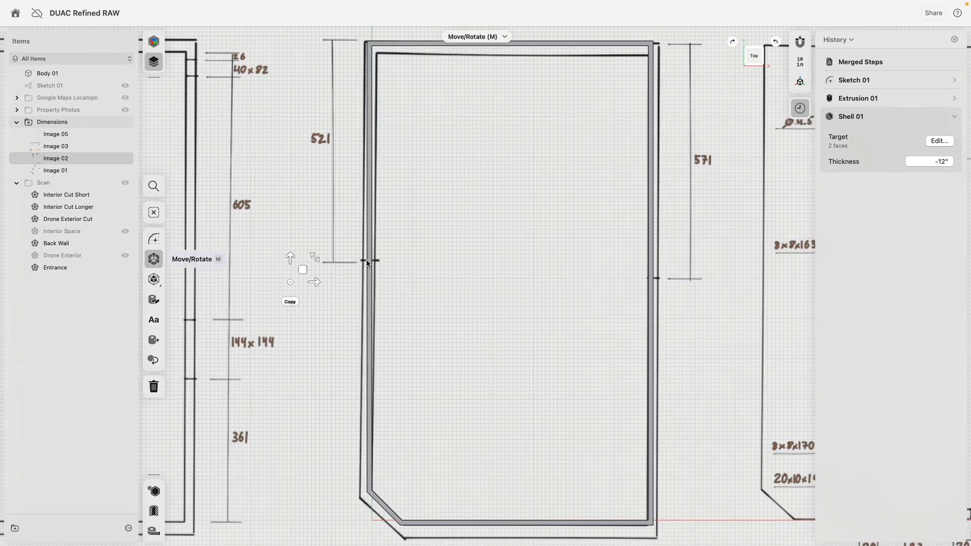
{"action": "scroll", "coordinate": [643, 283], "scroll_direction": "down", "scroll_amount": 4}
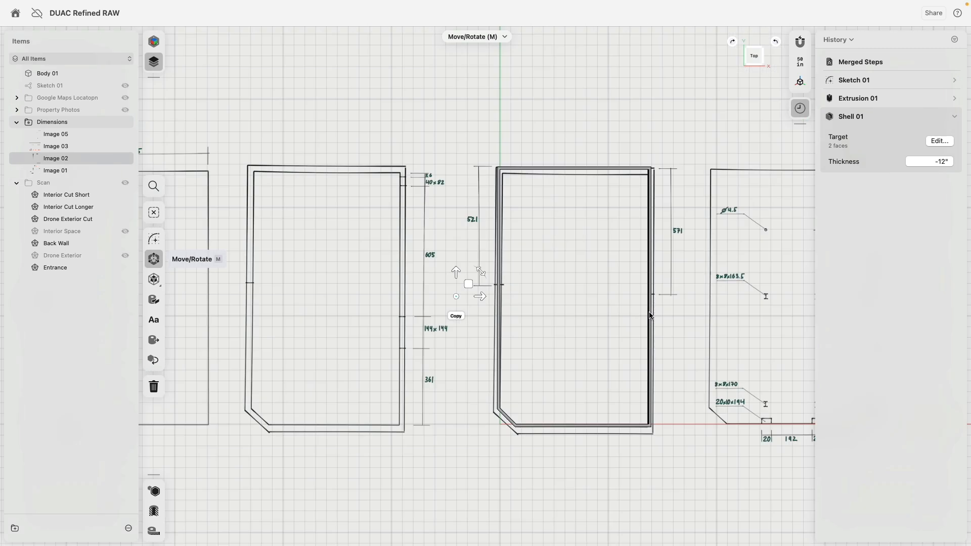
Step: Start a sketch on the walls' top face and draw a line across the long wall at the 571 mark
{"action": "right_click_drag", "start_coordinate": [603, 311], "coordinate": [565, 230]}
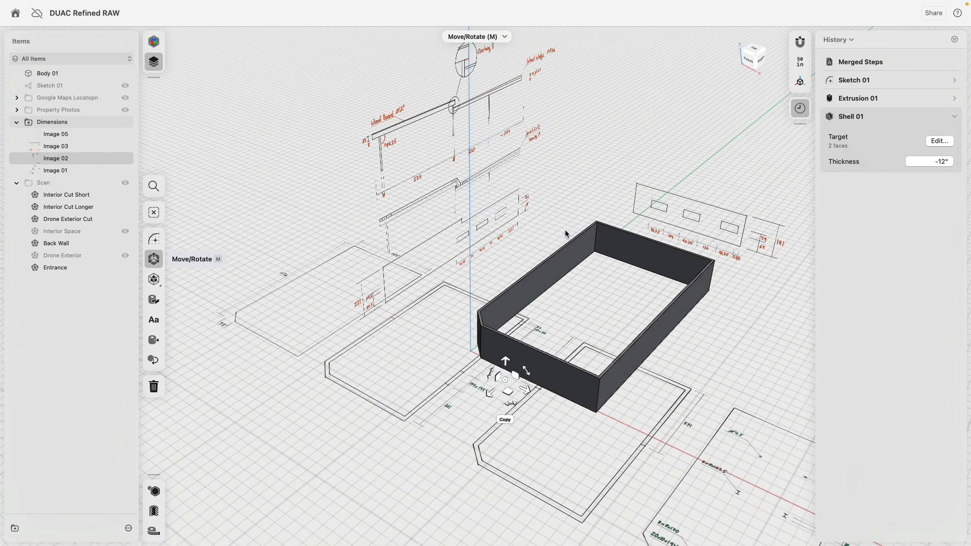
{"action": "scroll", "coordinate": [629, 368], "scroll_direction": "up", "scroll_amount": 6}
{"action": "left_click", "coordinate": [567, 406]}
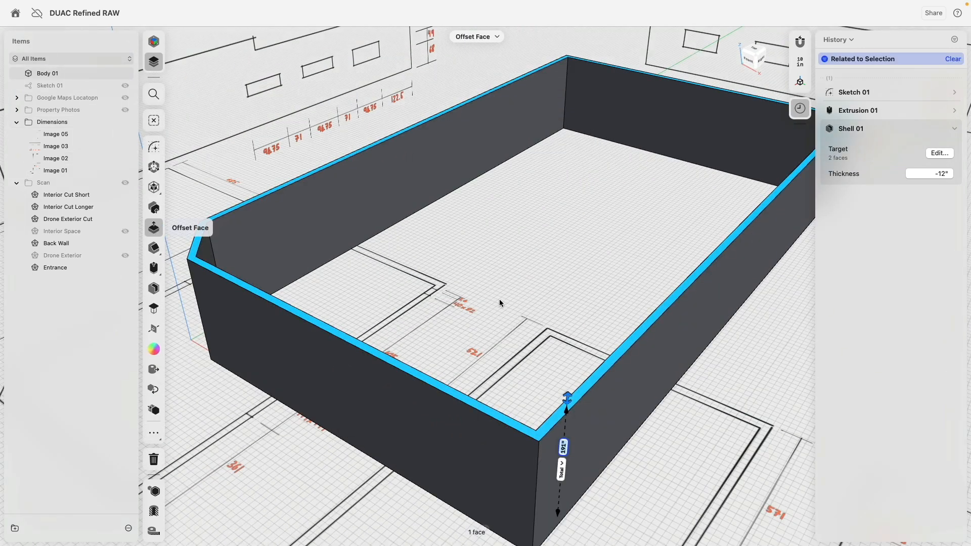
{"action": "scroll", "coordinate": [499, 299], "scroll_direction": "down", "scroll_amount": 5}
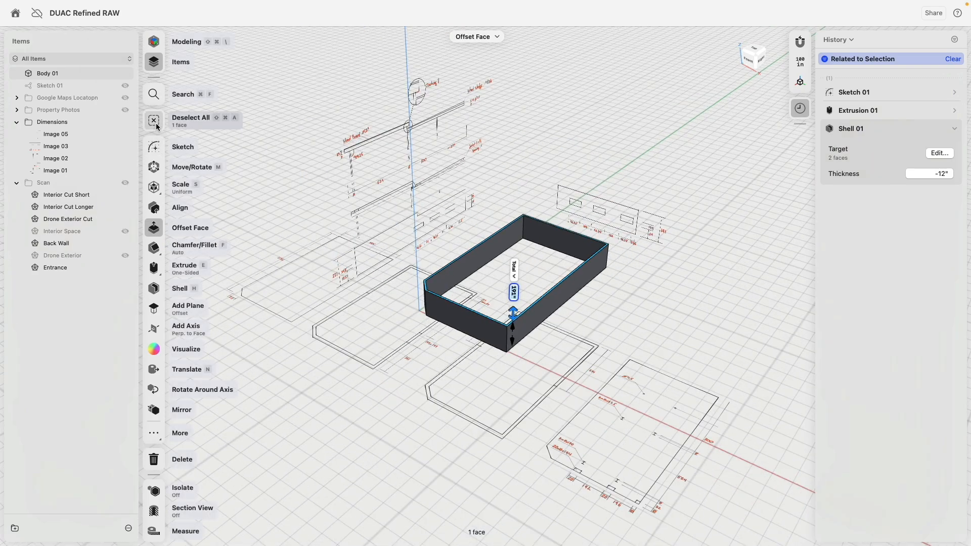
{"action": "left_click", "coordinate": [154, 161]}
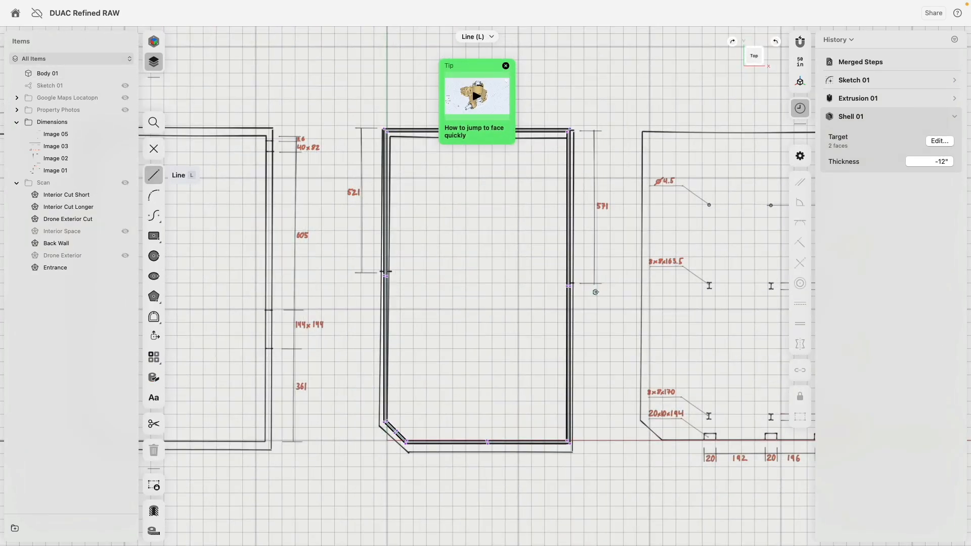
{"action": "scroll", "coordinate": [476, 290], "scroll_direction": "up", "scroll_amount": 5}
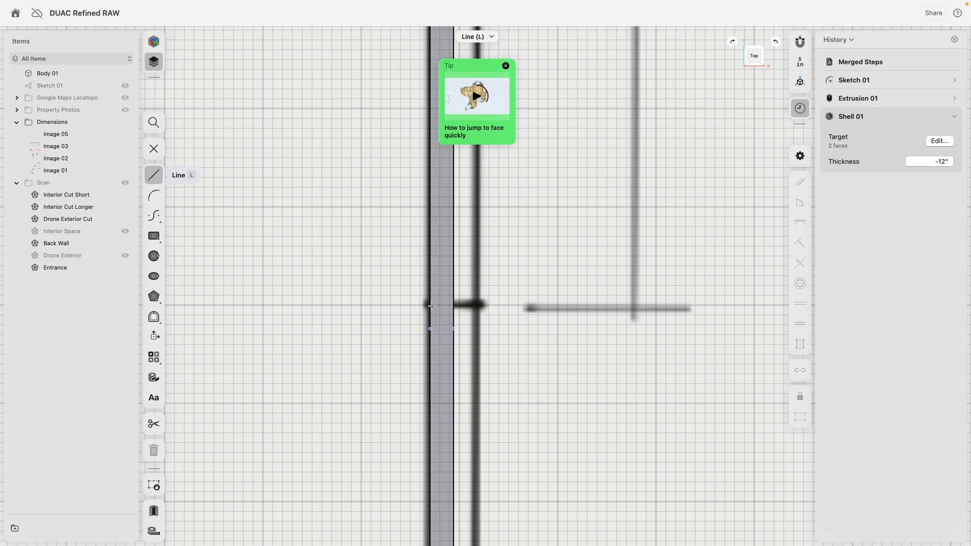
{"action": "left_click", "coordinate": [430, 305]}
{"action": "left_click", "coordinate": [453, 305]}
Step: Draw a 12 in line across the opposite long wall at the 521 mark
{"action": "scroll", "coordinate": [456, 309], "scroll_direction": "down", "scroll_amount": 10}
{"action": "middle_click_drag", "start_coordinate": [301, 280], "coordinate": [454, 275]}
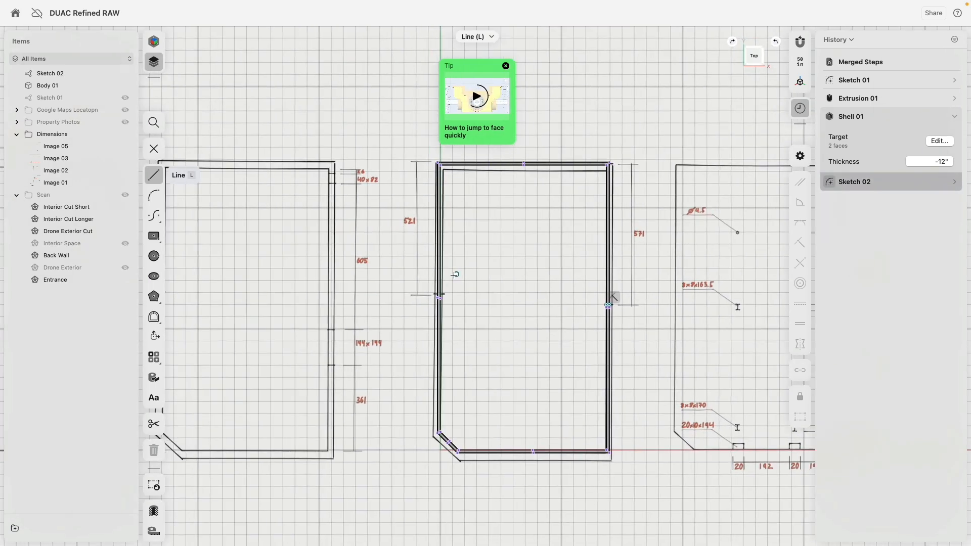
{"action": "scroll", "coordinate": [450, 276], "scroll_direction": "up", "scroll_amount": 10}
{"action": "left_click", "coordinate": [456, 386]}
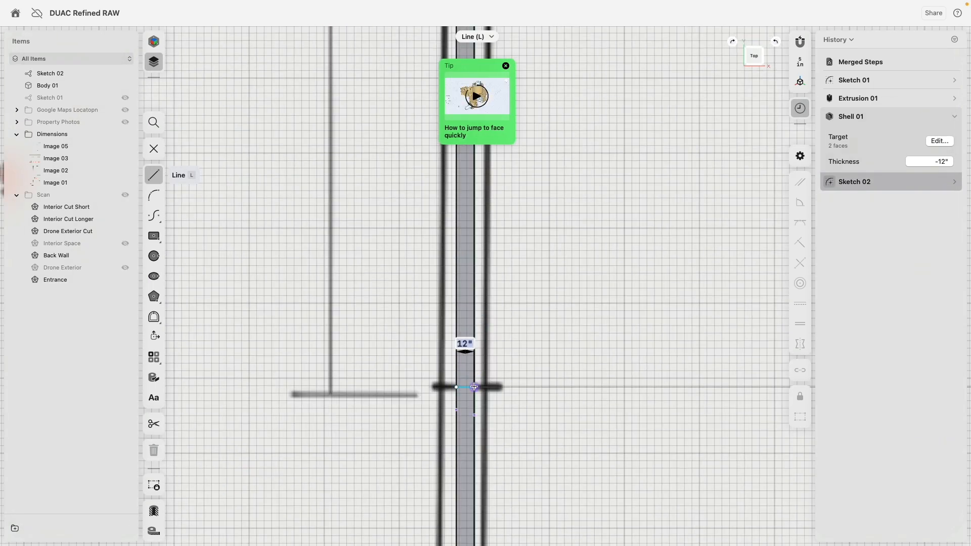
{"action": "left_click", "coordinate": [474, 387]}
Step: Constrain the two lines across the walls at the 521 and 571 marks with Horizontal/Vertical
{"action": "left_click", "coordinate": [470, 390]}
{"action": "scroll", "coordinate": [506, 341], "scroll_direction": "down", "scroll_amount": 10}
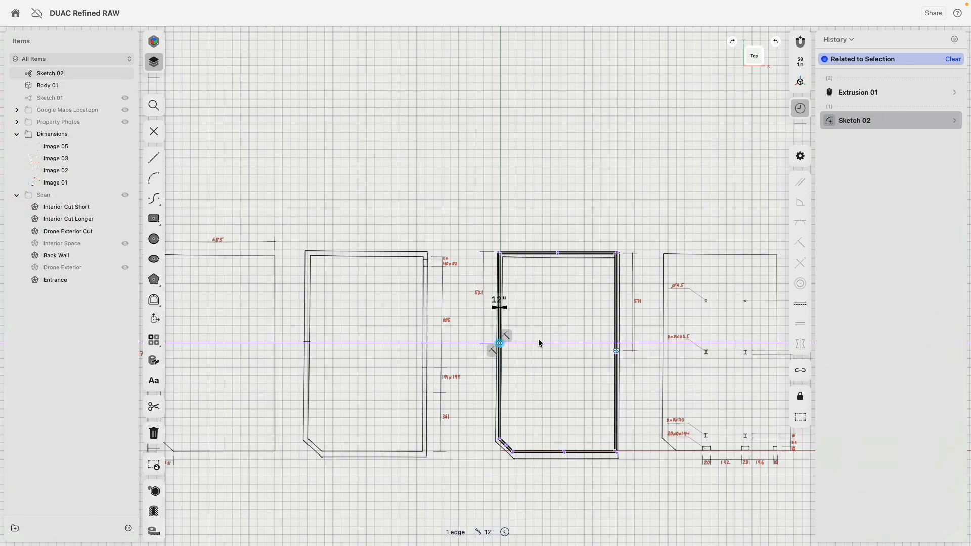
{"action": "scroll", "coordinate": [636, 348], "scroll_direction": "up", "scroll_amount": 10}
{"action": "scroll", "coordinate": [619, 391], "scroll_direction": "up", "scroll_amount": 3}
{"action": "left_click", "coordinate": [602, 400]}
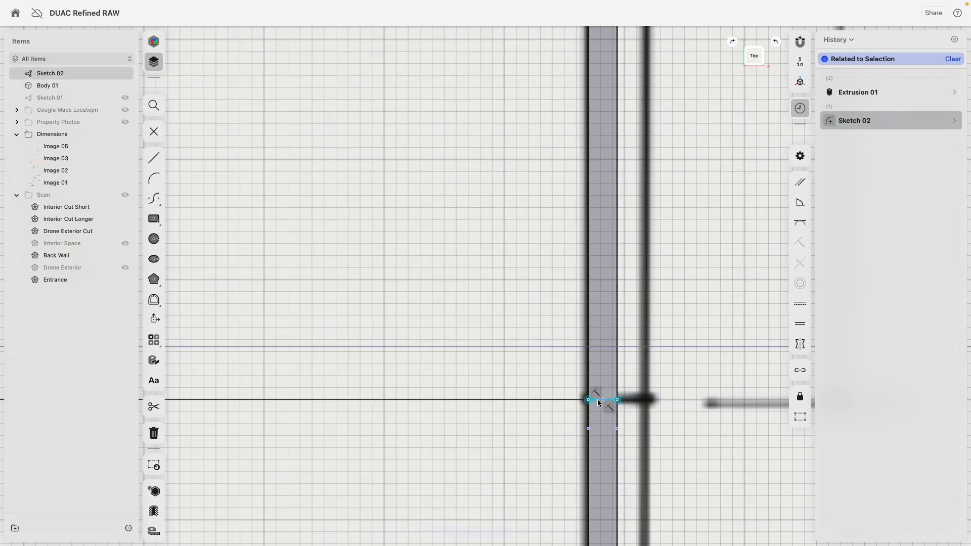
{"action": "scroll", "coordinate": [669, 310], "scroll_direction": "down", "scroll_amount": 3}
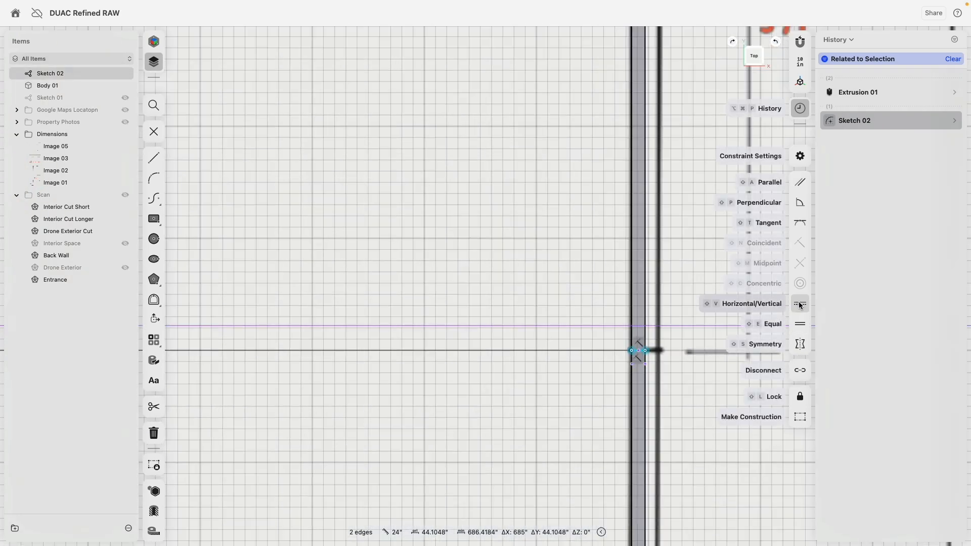
{"action": "left_click", "coordinate": [800, 303]}
Step: Dimension the line across the long wall at the 571 mark from the back wall's outer edge and set it to 571 in
{"action": "scroll", "coordinate": [669, 255], "scroll_direction": "down", "scroll_amount": 5}
{"action": "scroll", "coordinate": [566, 242], "scroll_direction": "up", "scroll_amount": 8}
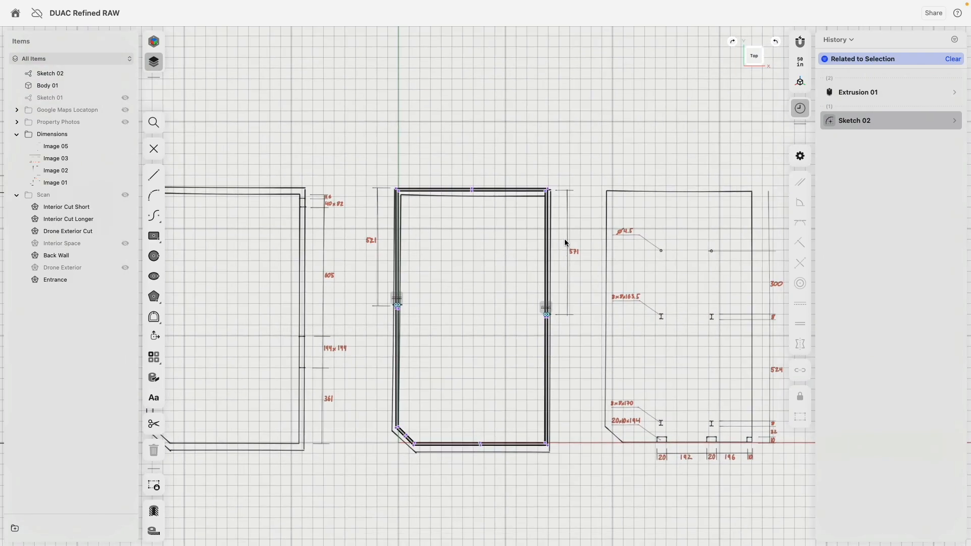
{"action": "scroll", "coordinate": [567, 231], "scroll_direction": "down", "scroll_amount": 2}
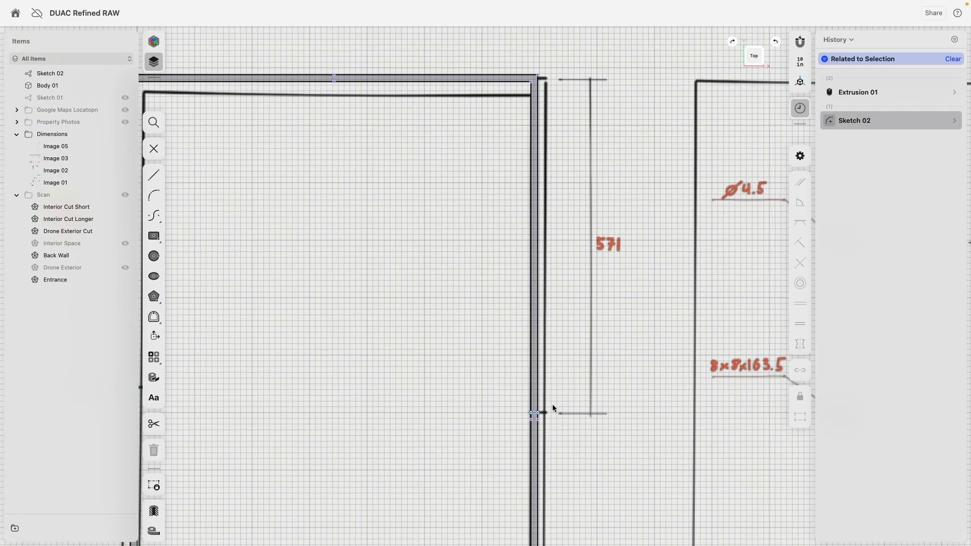
{"action": "scroll", "coordinate": [552, 405], "scroll_direction": "up", "scroll_amount": 5}
{"action": "left_click", "coordinate": [539, 422]}
{"action": "scroll", "coordinate": [584, 359], "scroll_direction": "down", "scroll_amount": 8}
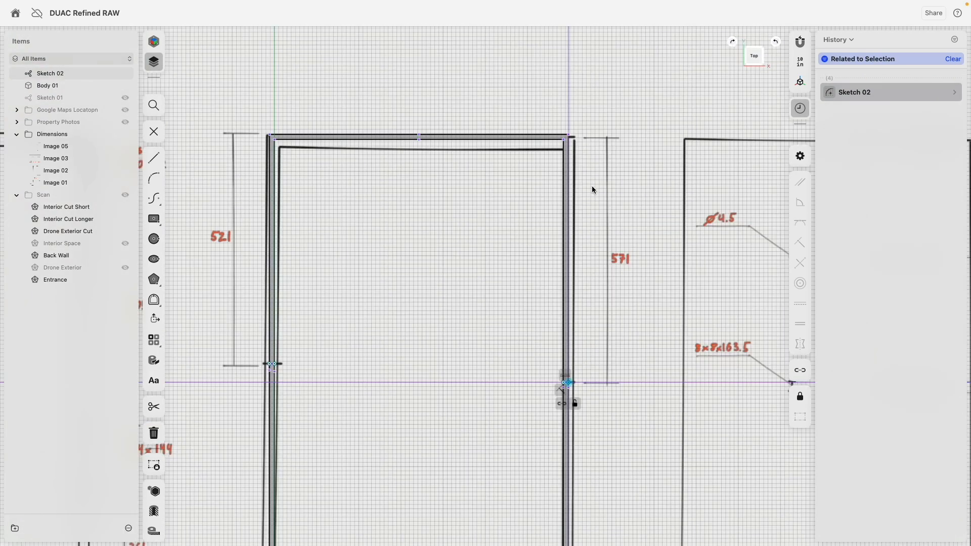
{"action": "scroll", "coordinate": [571, 163], "scroll_direction": "up", "scroll_amount": 4}
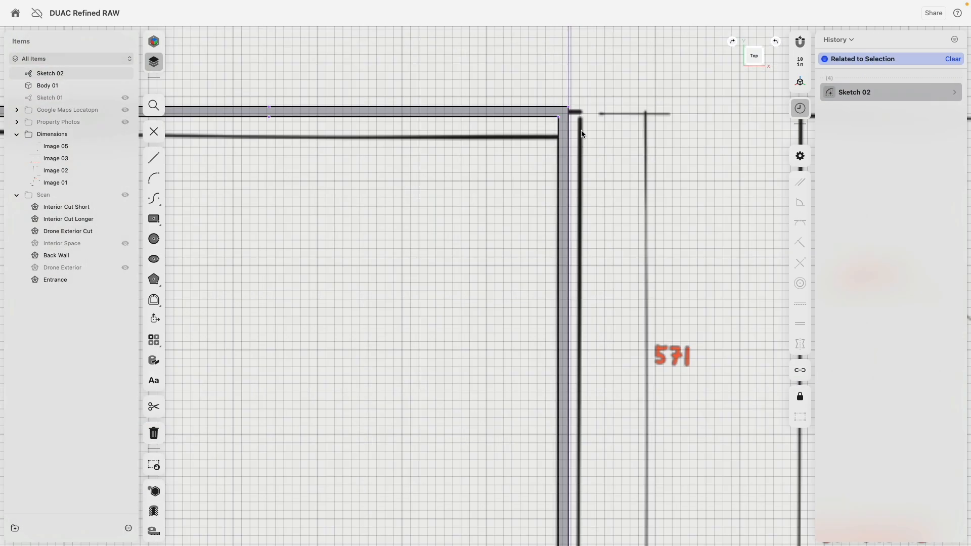
{"action": "left_click", "coordinate": [564, 109]}
{"action": "scroll", "coordinate": [609, 211], "scroll_direction": "down", "scroll_amount": 4}
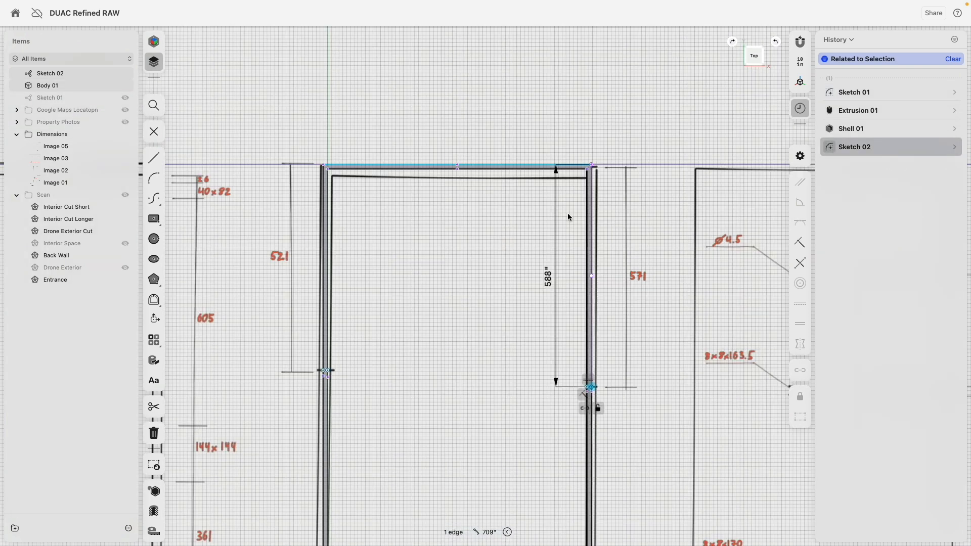
{"action": "left_click_drag", "start_coordinate": [551, 287], "coordinate": [648, 289]}
{"action": "type", "text": "571"}
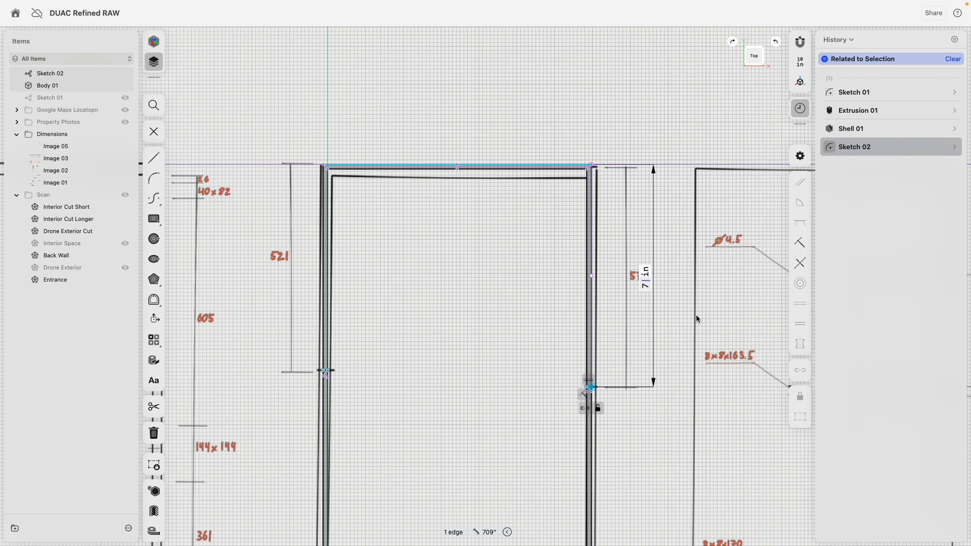
{"action": "key", "text": "Return"}
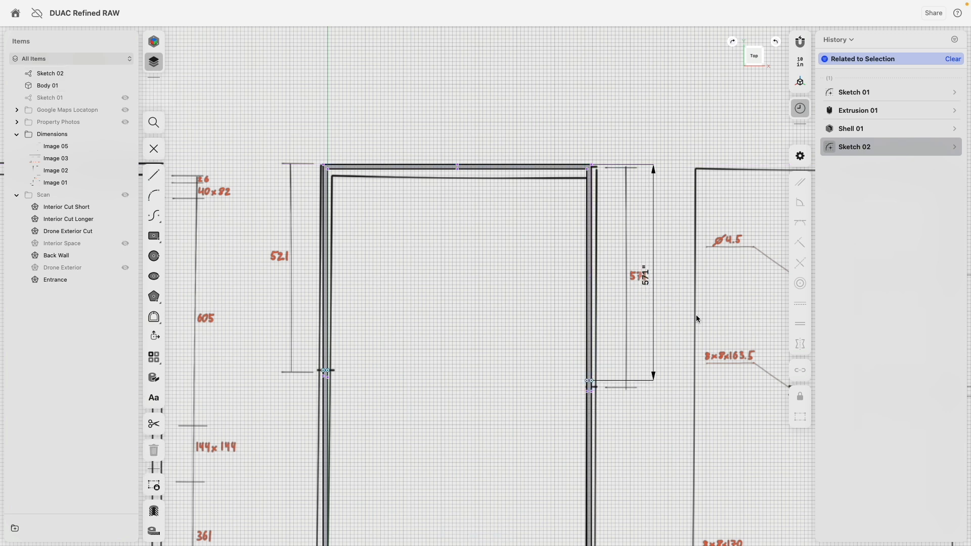
Step: Dimension the line across the opposite long wall from the back wall's outer edge and set it to 521 in
{"action": "middle_click_drag", "start_coordinate": [317, 322], "coordinate": [459, 306]}
{"action": "scroll", "coordinate": [452, 228], "scroll_direction": "up", "scroll_amount": 3}
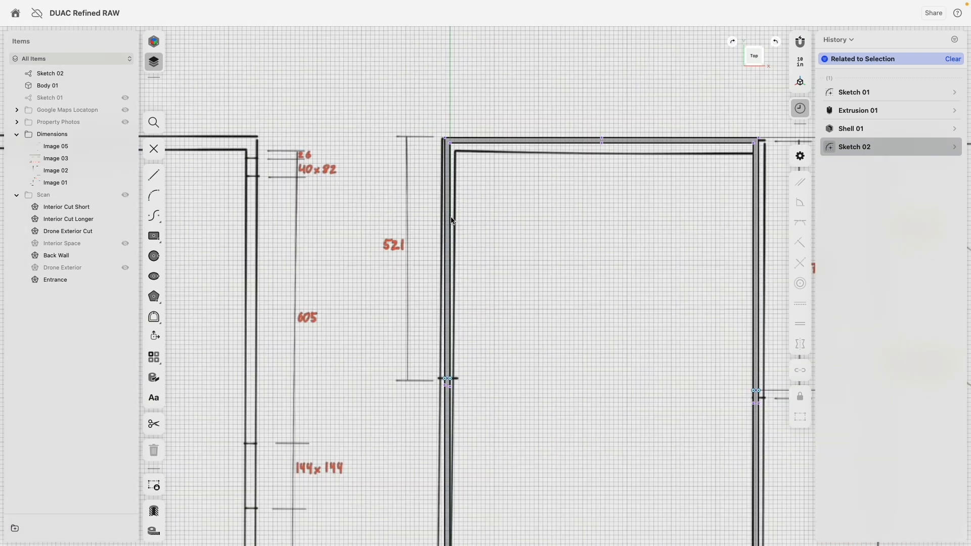
{"action": "left_click", "coordinate": [447, 147]}
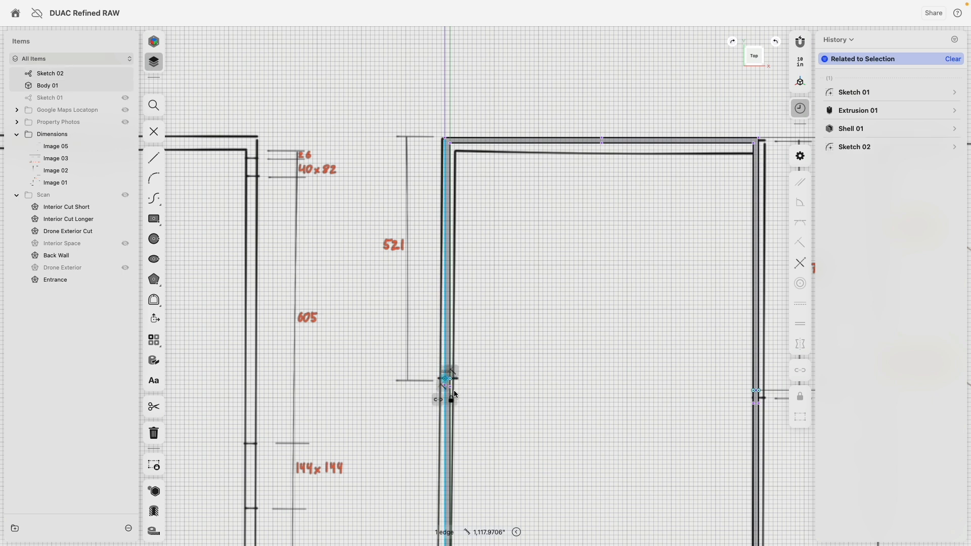
{"action": "left_click", "coordinate": [463, 140]}
{"action": "scroll", "coordinate": [448, 376], "scroll_direction": "up", "scroll_amount": 5}
{"action": "left_click", "coordinate": [447, 377]}
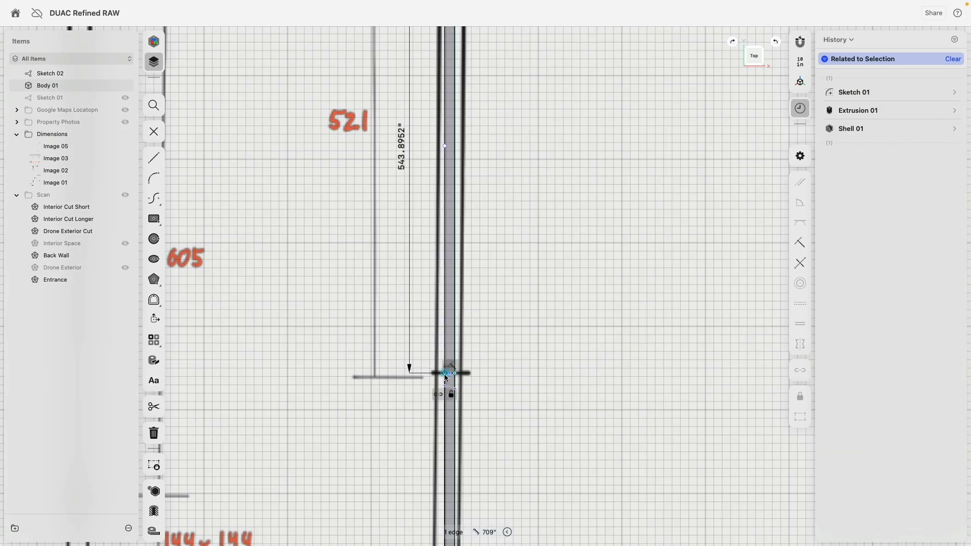
{"action": "scroll", "coordinate": [427, 292], "scroll_direction": "down", "scroll_amount": 3}
{"action": "left_click", "coordinate": [405, 223]}
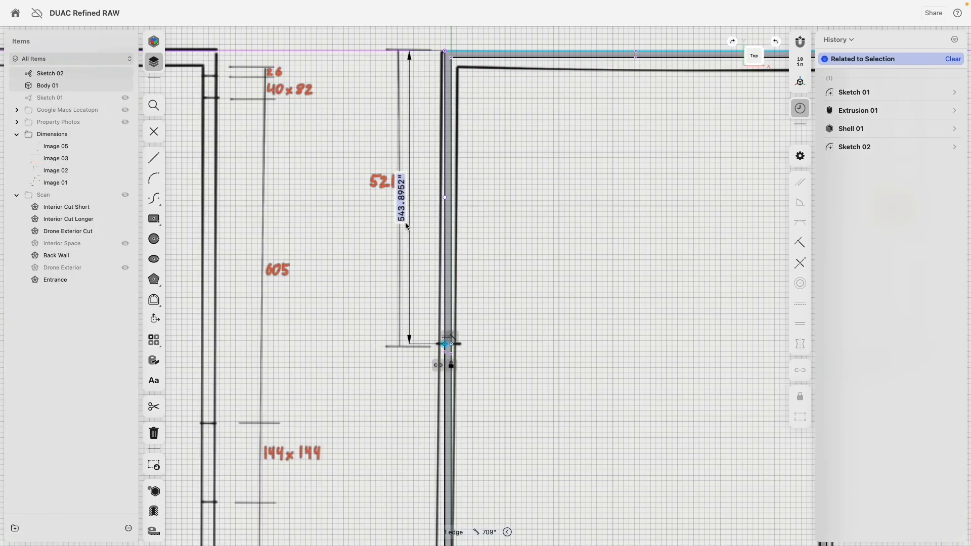
{"action": "type", "text": "521"}
{"action": "key", "text": "Return"}
Step: Extrude the walls' top face on the chamfered-corner side of the two division lines upward, leaving the rear wall section lower
{"action": "scroll", "coordinate": [504, 309], "scroll_direction": "down", "scroll_amount": 5}
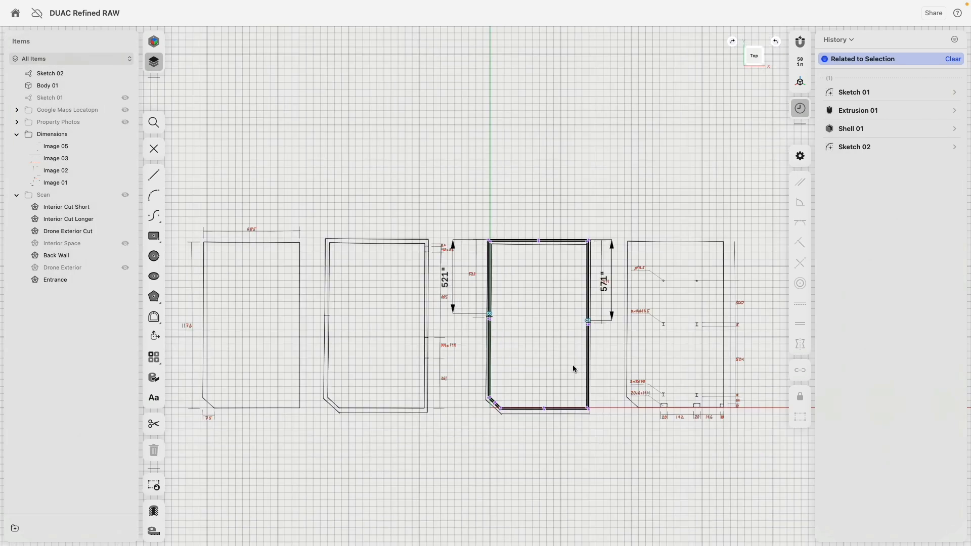
{"action": "mouse_move", "coordinate": [551, 374]}
{"action": "right_mouse_down"}
{"action": "mouse_move", "coordinate": [488, 290]}
{"action": "mouse_move", "coordinate": [498, 223]}
{"action": "mouse_move", "coordinate": [446, 242]}
{"action": "right_mouse_up"}
{"action": "scroll", "coordinate": [446, 242], "scroll_direction": "up", "scroll_amount": 5}
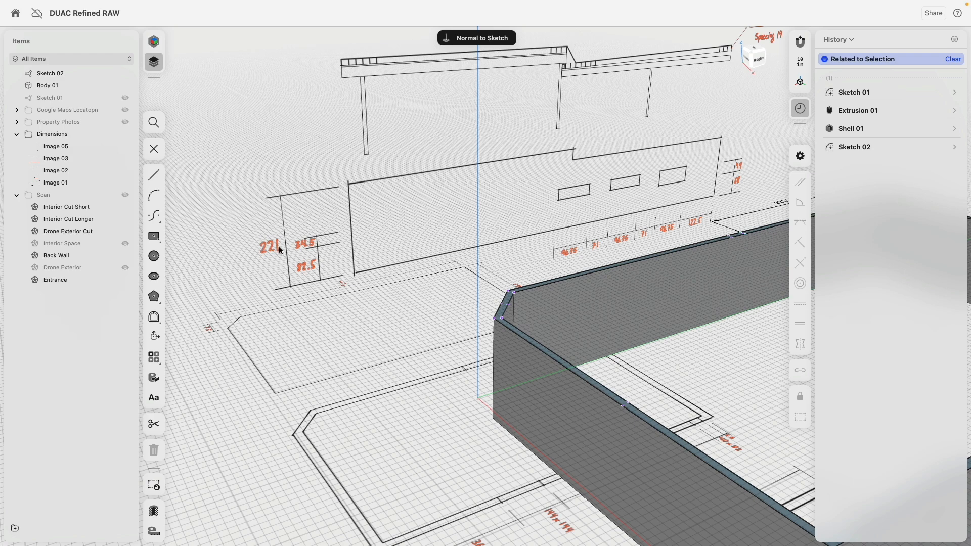
{"action": "scroll", "coordinate": [451, 310], "scroll_direction": "down", "scroll_amount": 3}
{"action": "scroll", "coordinate": [590, 404], "scroll_direction": "up", "scroll_amount": 4}
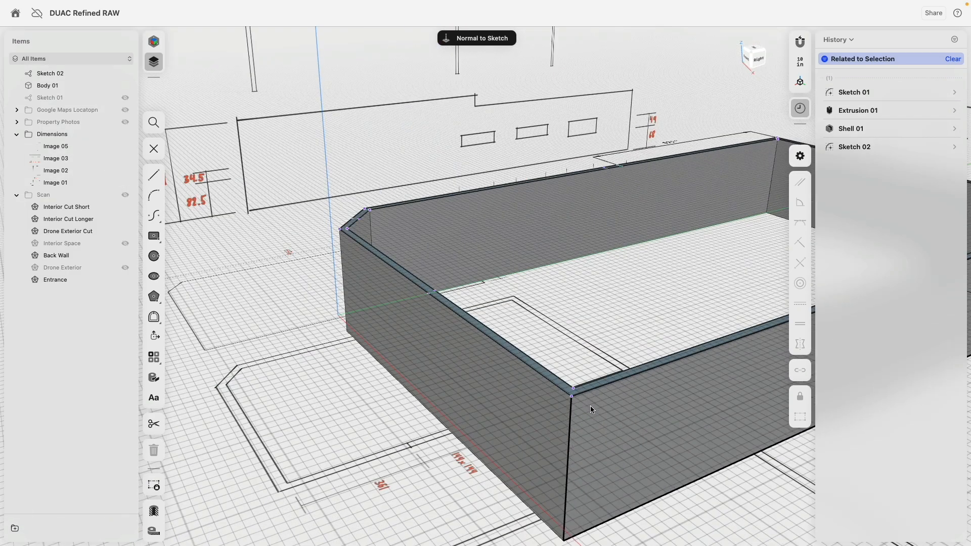
{"action": "left_click", "coordinate": [555, 379]}
{"action": "scroll", "coordinate": [542, 386], "scroll_direction": "down", "scroll_amount": 3}
{"action": "left_click_drag", "start_coordinate": [551, 371], "coordinate": [553, 349]}
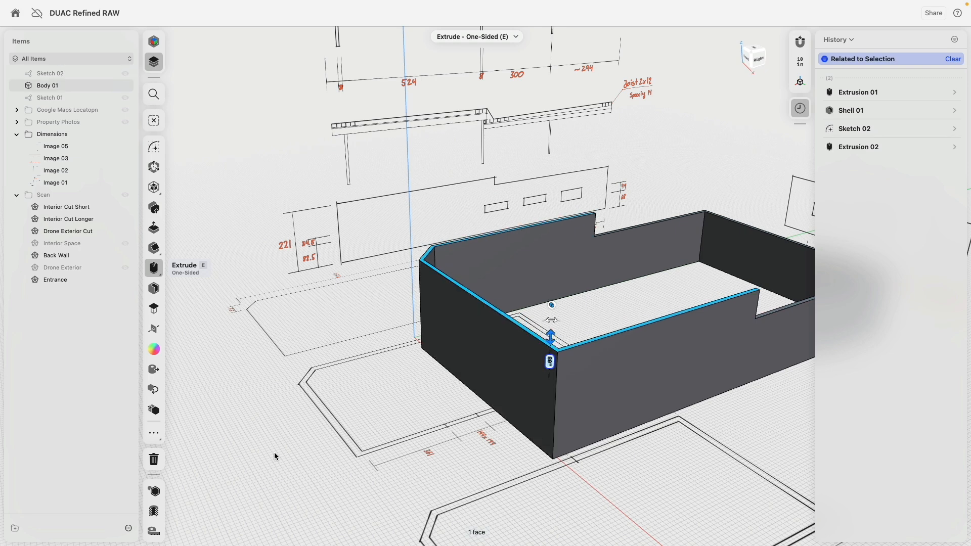
{"action": "middle_click_drag", "start_coordinate": [544, 334], "coordinate": [344, 316]}
{"action": "scroll", "coordinate": [521, 340], "scroll_direction": "down", "scroll_amount": 5}
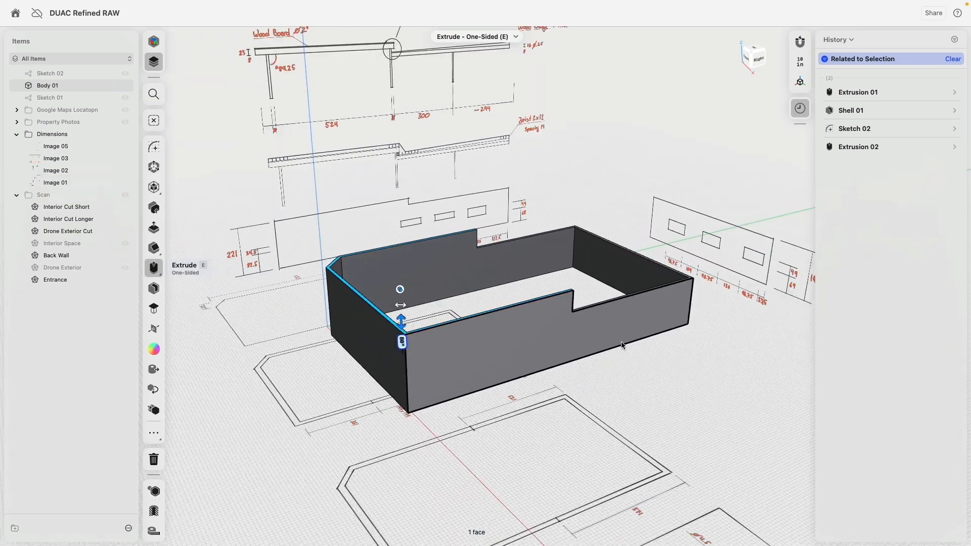
{"action": "middle_click_drag", "start_coordinate": [623, 344], "coordinate": [568, 342]}
{"action": "scroll", "coordinate": [570, 345], "scroll_direction": "down", "scroll_amount": 3}
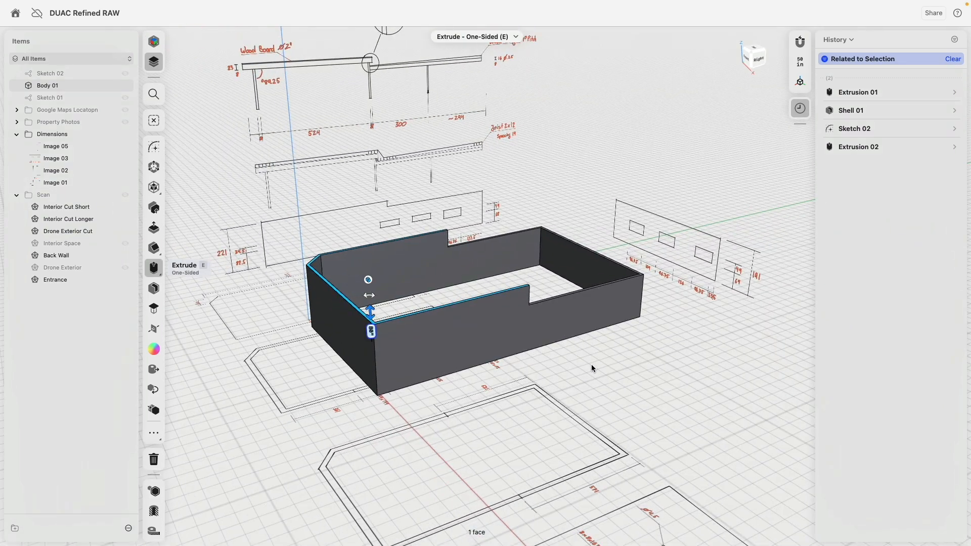
Step: Calculate 221-191 in Spotlight and set the raised wall section's extrusion to 30 in
{"action": "key", "text": "super+space"}
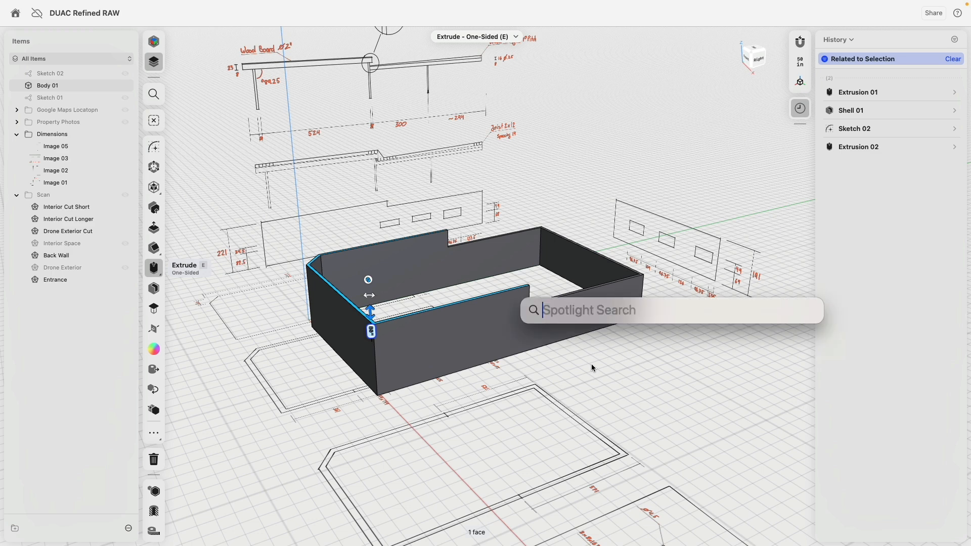
{"action": "type", "text": "221"}
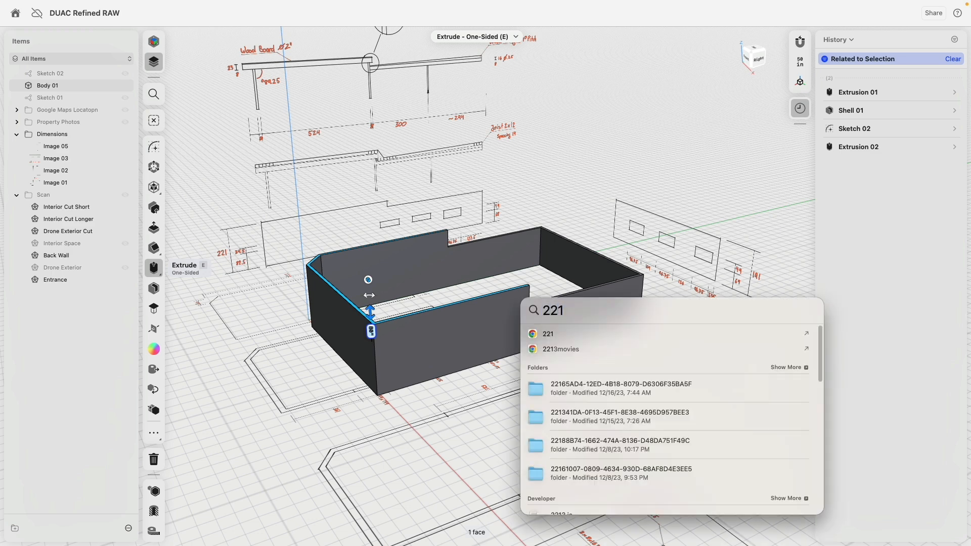
{"action": "type", "text": "-191"}
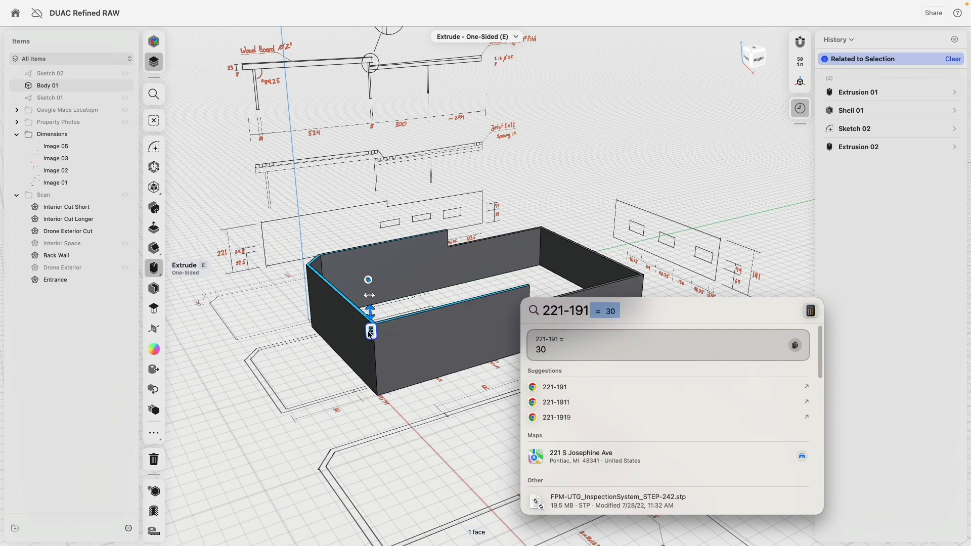
{"action": "key", "text": "Escape"}
{"action": "type", "text": "30"}
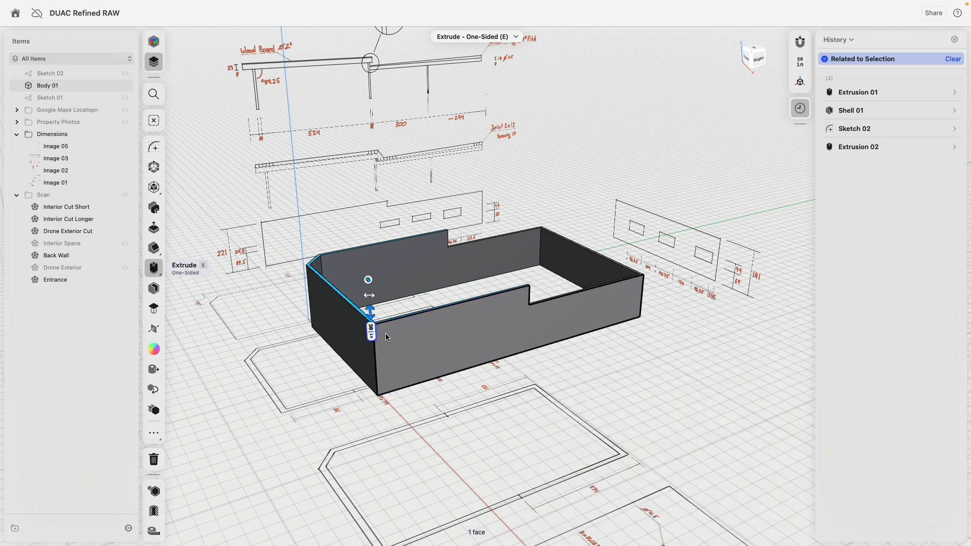
{"action": "key", "text": "Return"}
{"action": "scroll", "coordinate": [386, 334], "scroll_direction": "up", "scroll_amount": 1}
{"action": "left_click", "coordinate": [240, 436]}
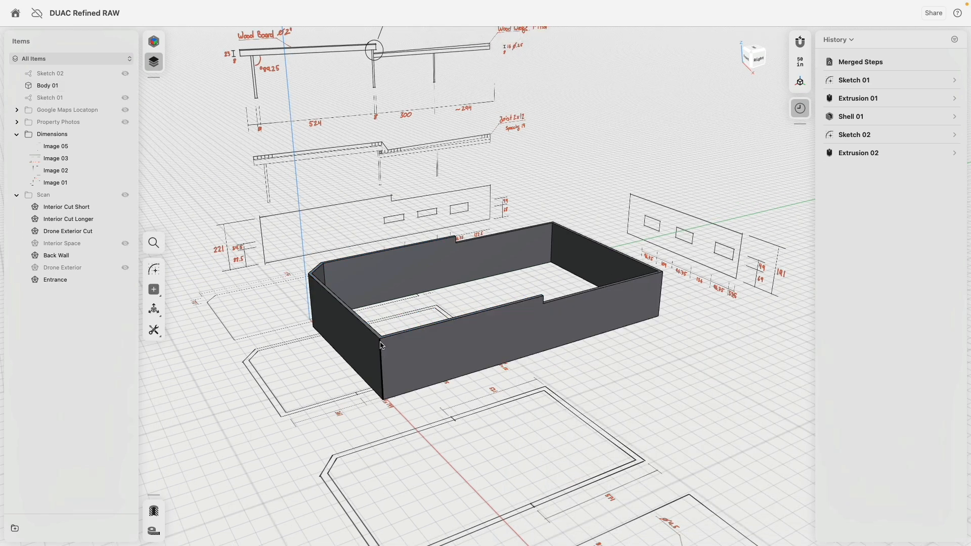
Step: Check the height of the raised wall section by measuring its vertical corner edge
{"action": "scroll", "coordinate": [380, 354], "scroll_direction": "up", "scroll_amount": 3}
{"action": "left_click", "coordinate": [381, 358]}
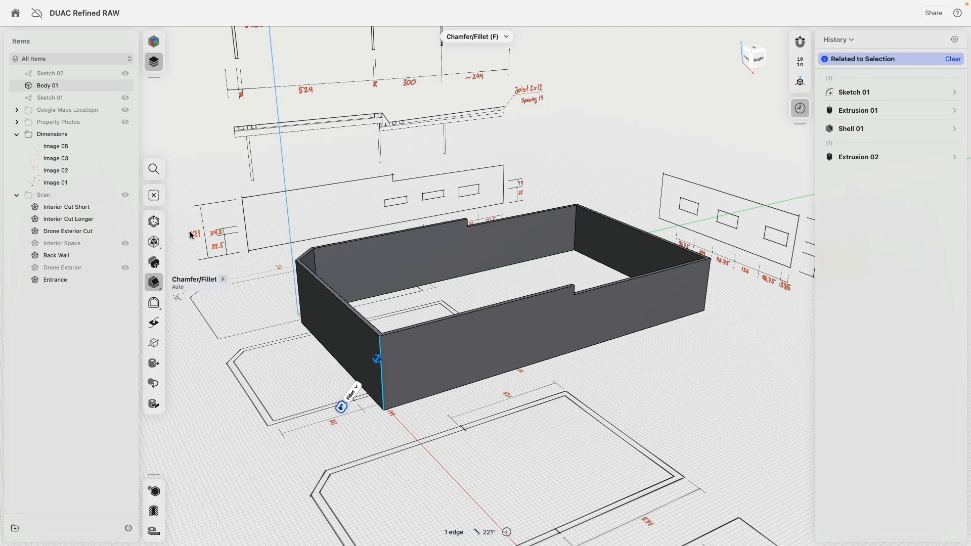
{"action": "left_click", "coordinate": [684, 359]}
{"action": "scroll", "coordinate": [663, 367], "scroll_direction": "down", "scroll_amount": 4}
Step: Move Image 02 along the X axis so the plan dimensioned 605, 144x144 and 361 lies under the walls
{"action": "mouse_move", "coordinate": [664, 367]}
{"action": "right_mouse_down"}
{"action": "mouse_move", "coordinate": [673, 385]}
{"action": "mouse_move", "coordinate": [611, 290]}
{"action": "mouse_move", "coordinate": [645, 305]}
{"action": "right_mouse_up"}
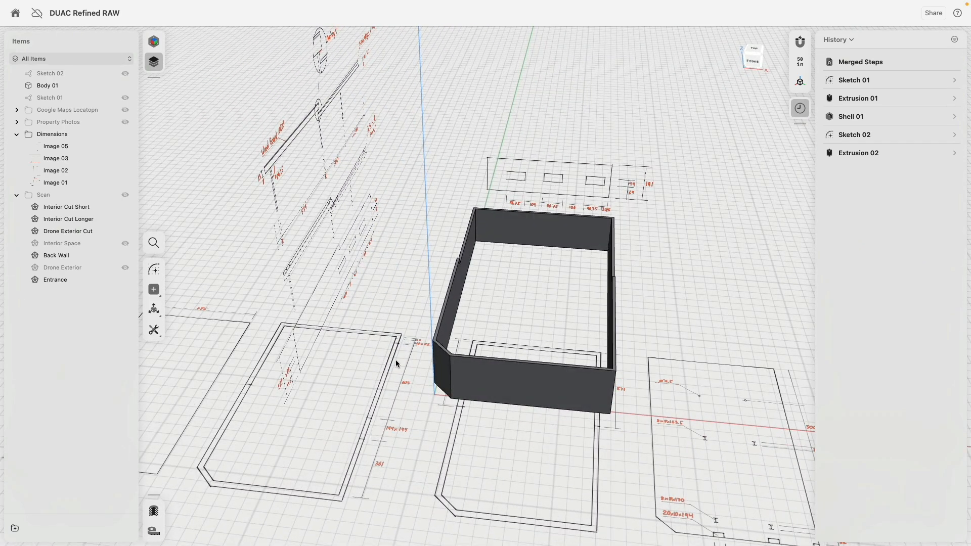
{"action": "left_click", "coordinate": [368, 427]}
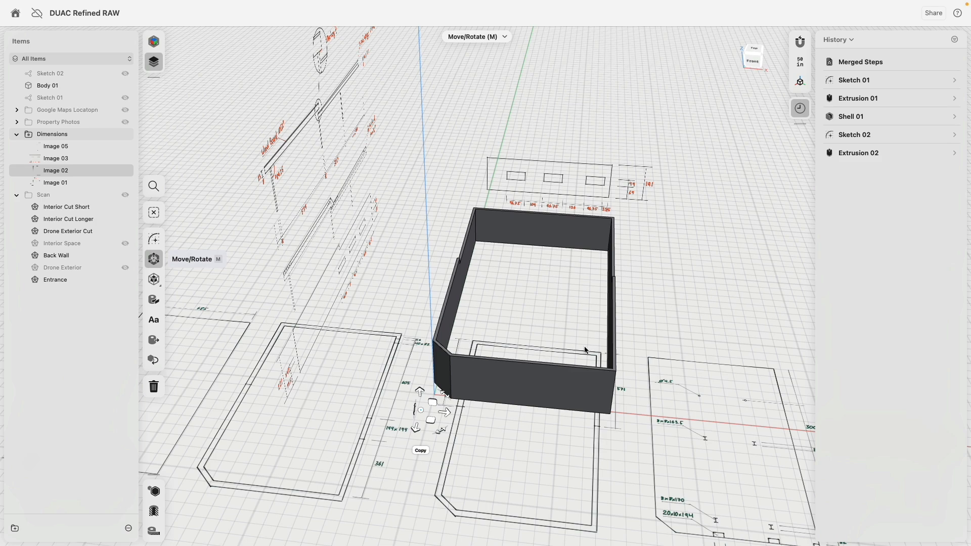
{"action": "left_click", "coordinate": [752, 52]}
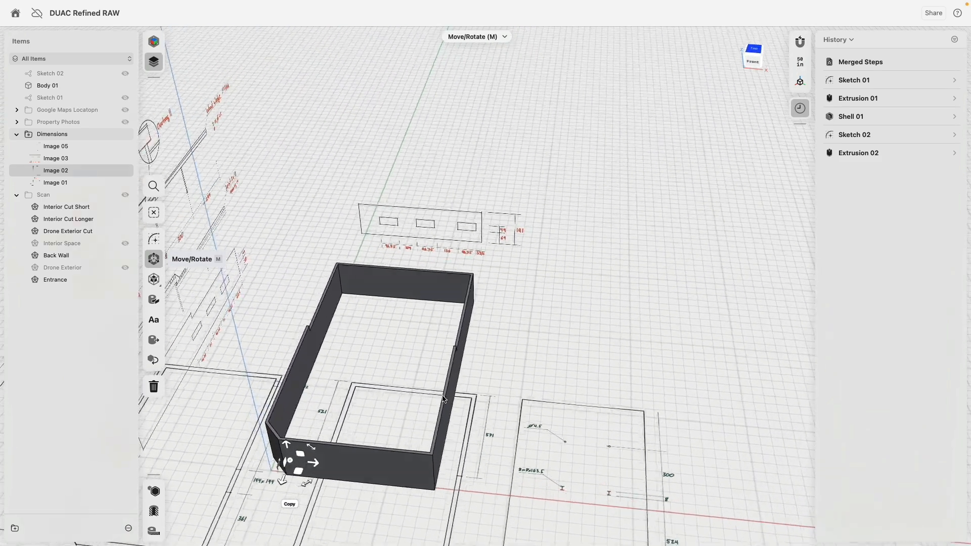
{"action": "left_click_drag", "start_coordinate": [442, 329], "coordinate": [641, 331]}
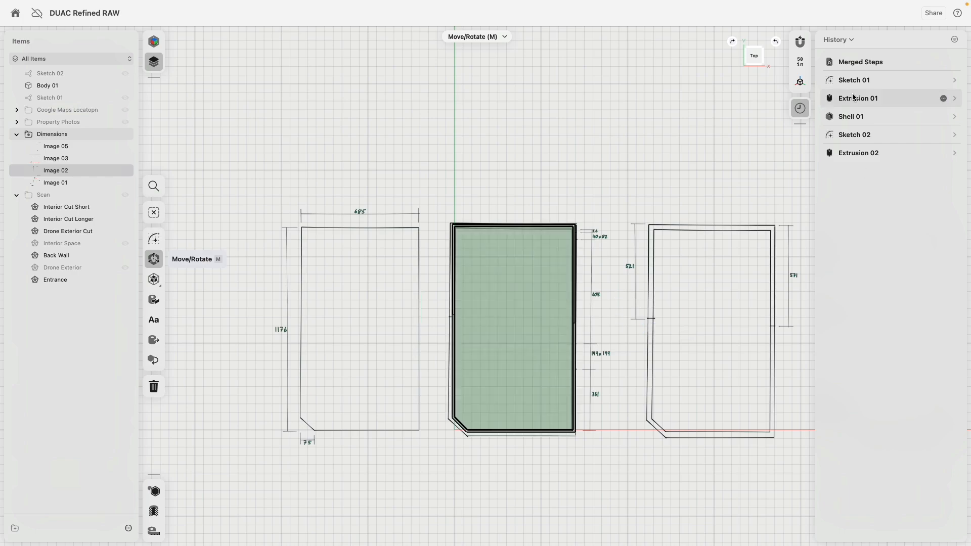
{"action": "middle_click_drag", "start_coordinate": [612, 186], "coordinate": [505, 171]}
{"action": "scroll", "coordinate": [431, 211], "scroll_direction": "up", "scroll_amount": 5}
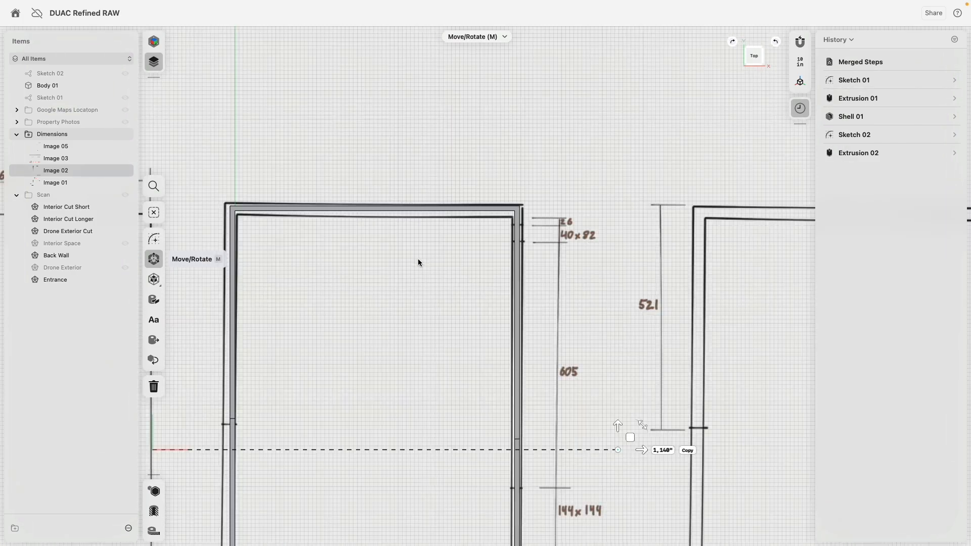
{"action": "scroll", "coordinate": [577, 245], "scroll_direction": "up", "scroll_amount": 5}
{"action": "scroll", "coordinate": [496, 335], "scroll_direction": "down", "scroll_amount": 8}
Step: Start a new sketch on the walls' bottom face, with the 40x82 opening marks of the plan in view
{"action": "right_click_drag", "start_coordinate": [499, 339], "coordinate": [519, 269]}
{"action": "mouse_move", "coordinate": [533, 391]}
{"action": "left_mouse_down"}
{"action": "mouse_move", "coordinate": [505, 118]}
{"action": "mouse_move", "coordinate": [511, 134]}
{"action": "left_mouse_up"}
{"action": "right_click_drag", "start_coordinate": [566, 319], "coordinate": [486, 227]}
{"action": "scroll", "coordinate": [487, 242], "scroll_direction": "up", "scroll_amount": 10}
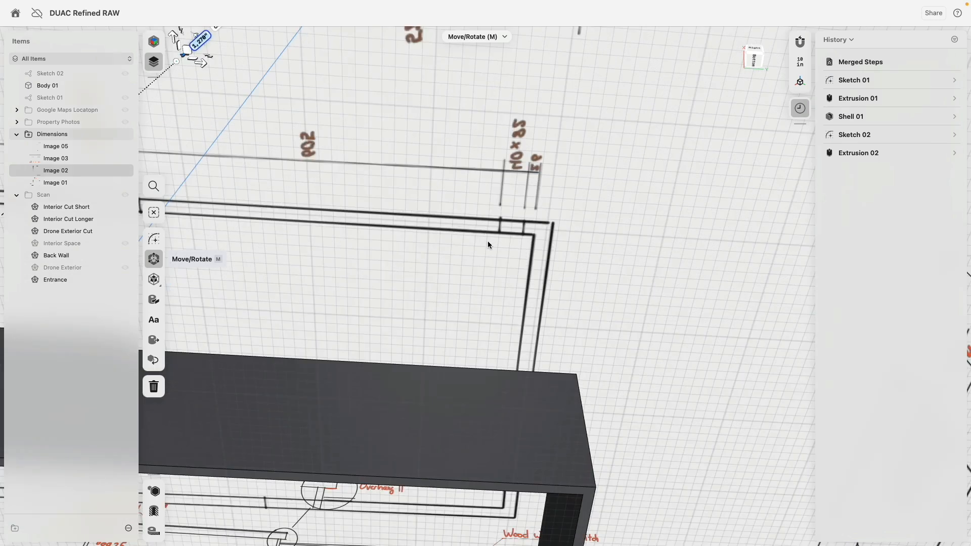
{"action": "left_click", "coordinate": [590, 501]}
{"action": "middle_click_drag", "start_coordinate": [642, 370], "coordinate": [654, 283]}
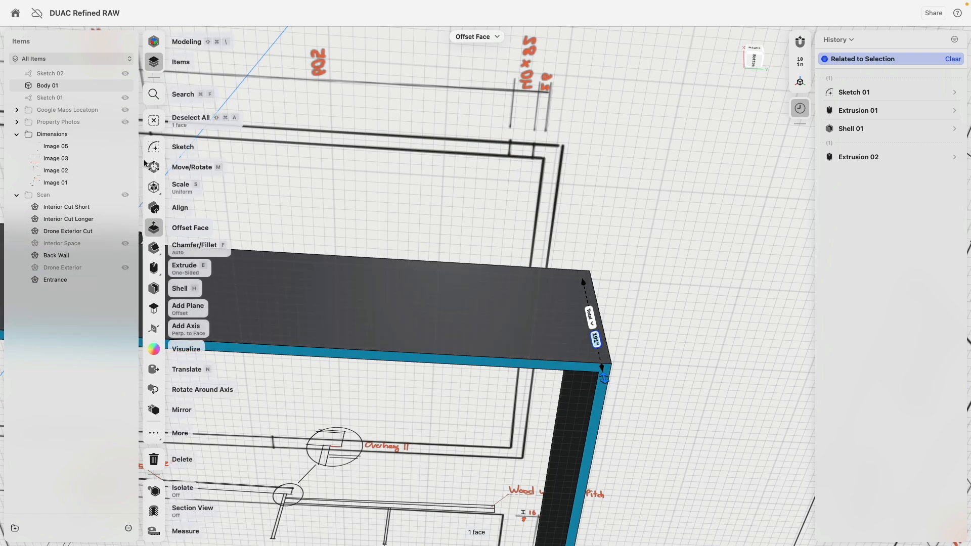
{"action": "left_click", "coordinate": [158, 146]}
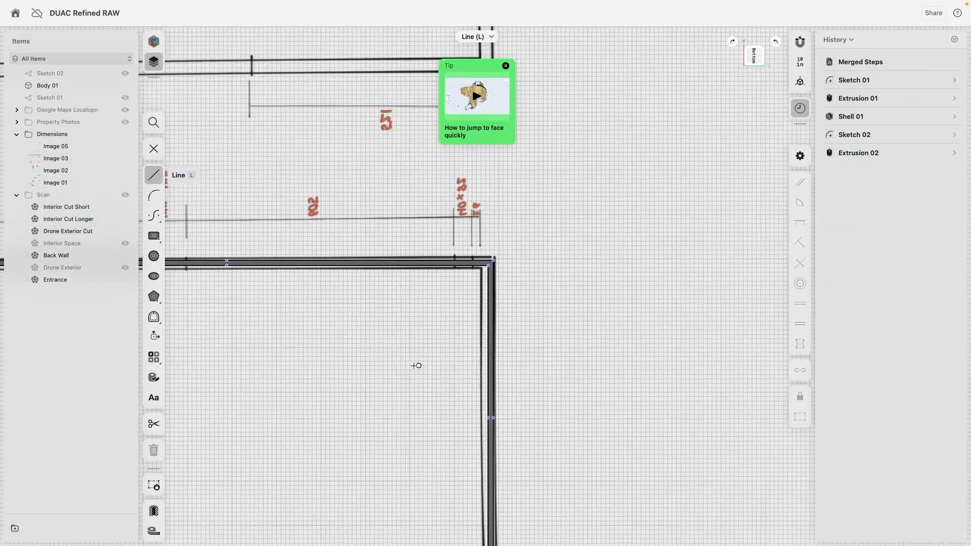
Step: Draw two 12 in lines across the long wall at the two marks of the 40x82 opening
{"action": "scroll", "coordinate": [477, 291], "scroll_direction": "up", "scroll_amount": 5}
{"action": "middle_click_drag", "start_coordinate": [477, 290], "coordinate": [455, 397]}
{"action": "scroll", "coordinate": [482, 344], "scroll_direction": "up", "scroll_amount": 4}
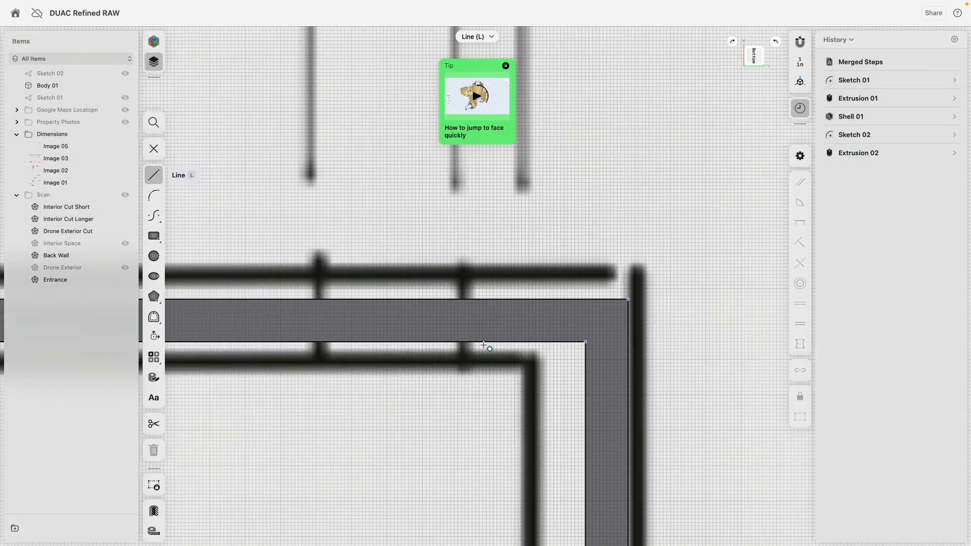
{"action": "left_click", "coordinate": [461, 299]}
{"action": "left_click", "coordinate": [461, 342]}
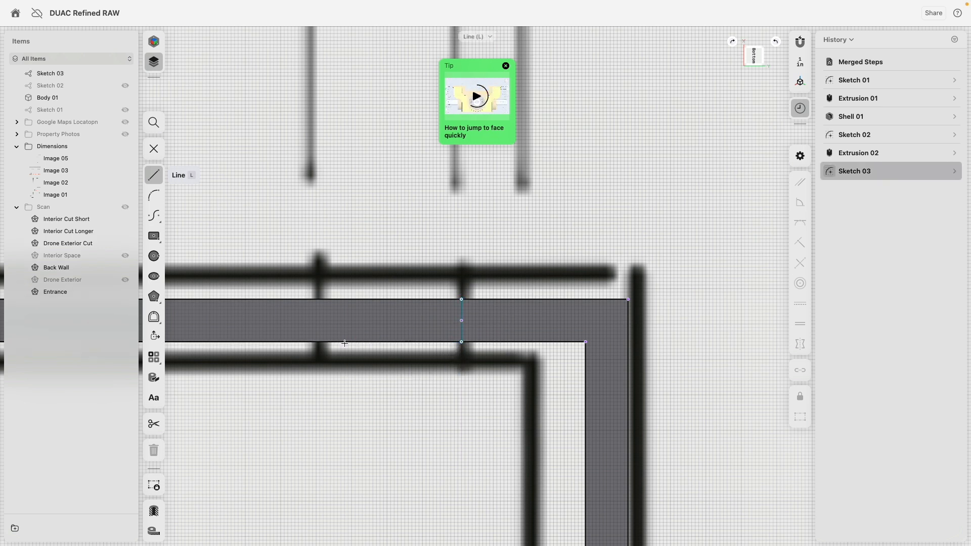
{"action": "left_click", "coordinate": [320, 300]}
{"action": "left_click", "coordinate": [319, 341]}
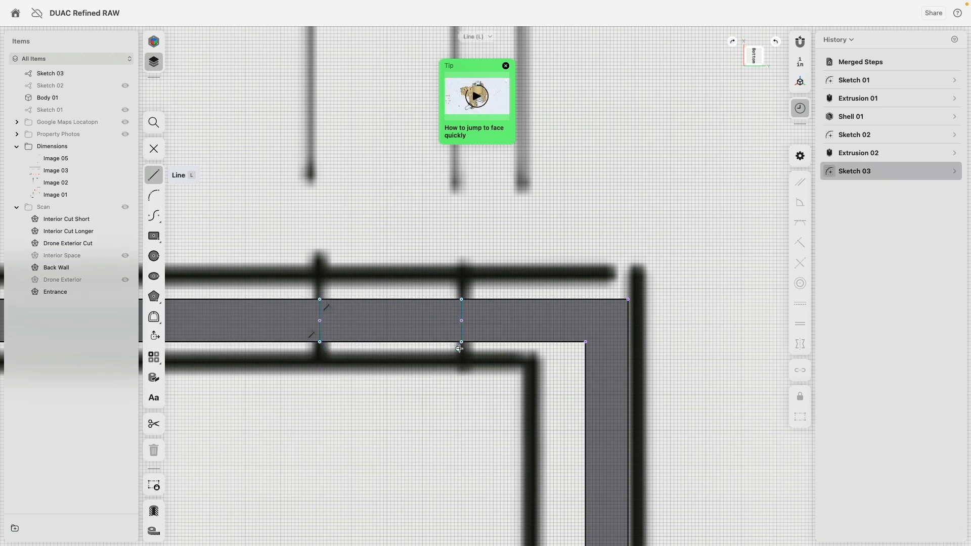
Step: Apply the Horizontal/Vertical constraint to the two lines marking the 40x82 opening
{"action": "left_click", "coordinate": [320, 332]}
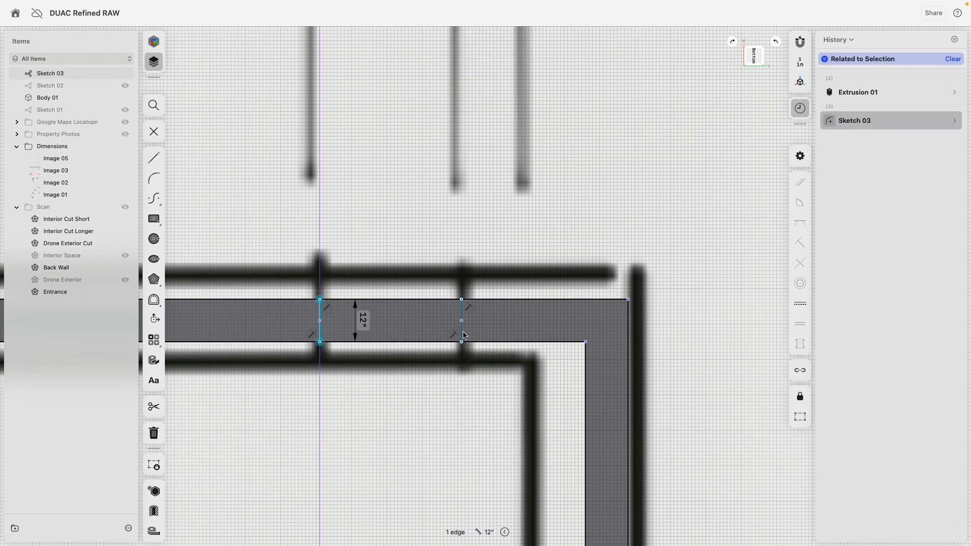
{"action": "left_click", "coordinate": [462, 334]}
{"action": "left_click", "coordinate": [795, 303]}
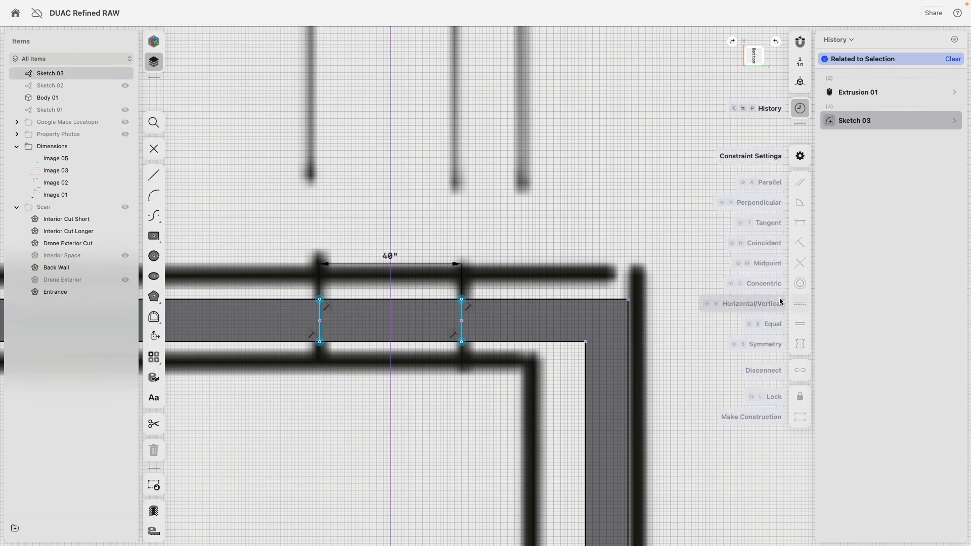
Step: Examine the plan around the 40x82 opening from above and below to read its distance from the wall corner
{"action": "scroll", "coordinate": [556, 335], "scroll_direction": "down", "scroll_amount": 10}
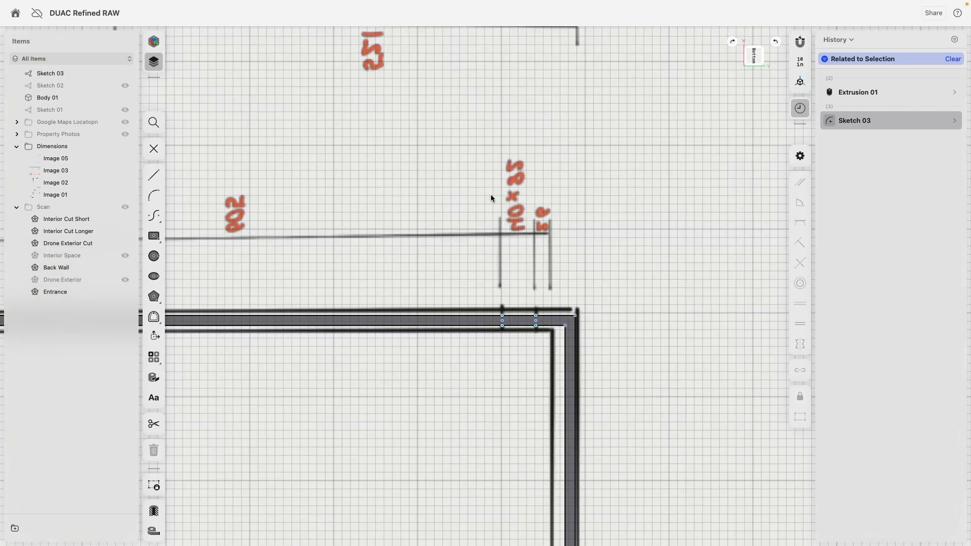
{"action": "middle_click_drag", "start_coordinate": [474, 212], "coordinate": [514, 333]}
{"action": "mouse_move", "coordinate": [512, 349]}
{"action": "right_mouse_down"}
{"action": "mouse_move", "coordinate": [489, 296]}
{"action": "mouse_move", "coordinate": [485, 243]}
{"action": "right_mouse_up"}
{"action": "right_click_drag", "start_coordinate": [558, 376], "coordinate": [541, 288]}
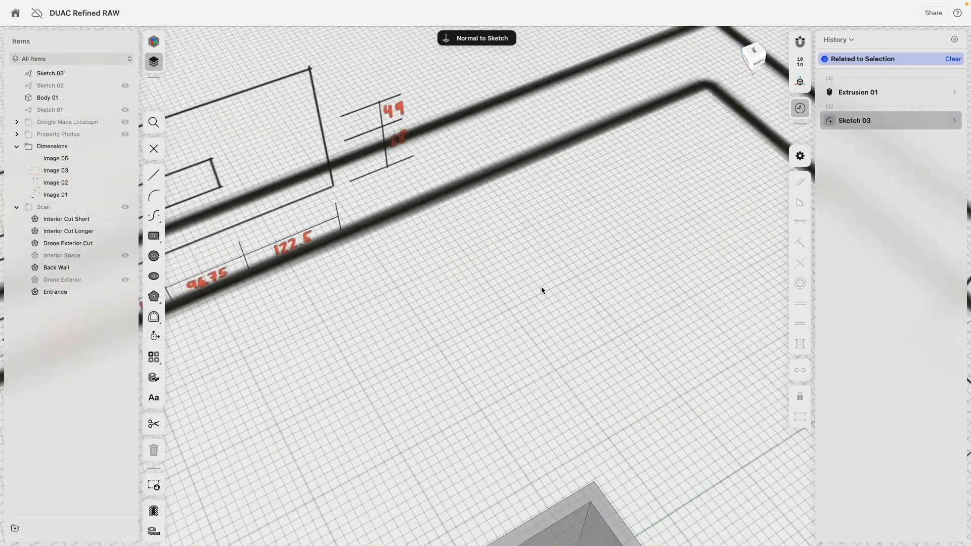
{"action": "scroll", "coordinate": [542, 290], "scroll_direction": "down", "scroll_amount": 5}
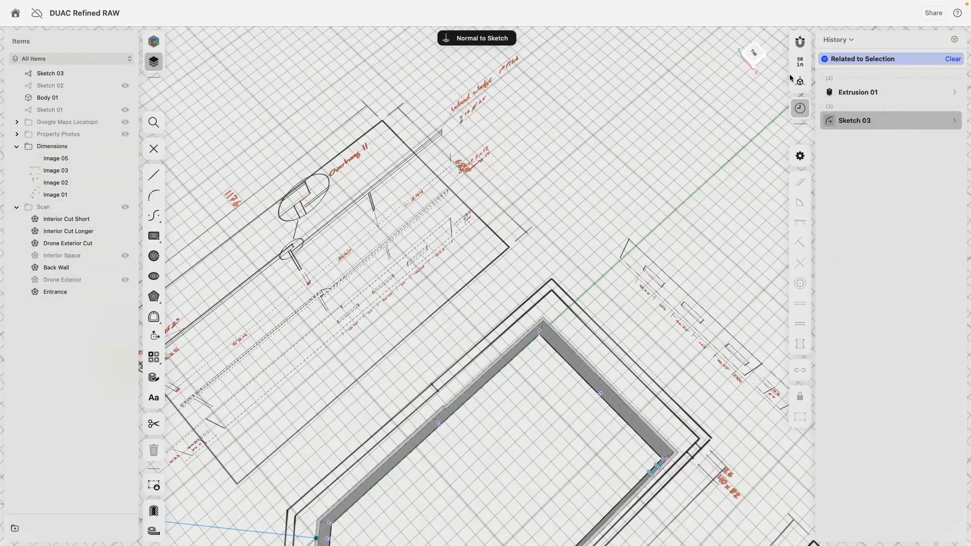
{"action": "left_click", "coordinate": [754, 54]}
{"action": "scroll", "coordinate": [727, 245], "scroll_direction": "up", "scroll_amount": 5}
{"action": "scroll", "coordinate": [718, 260], "scroll_direction": "up", "scroll_amount": 3}
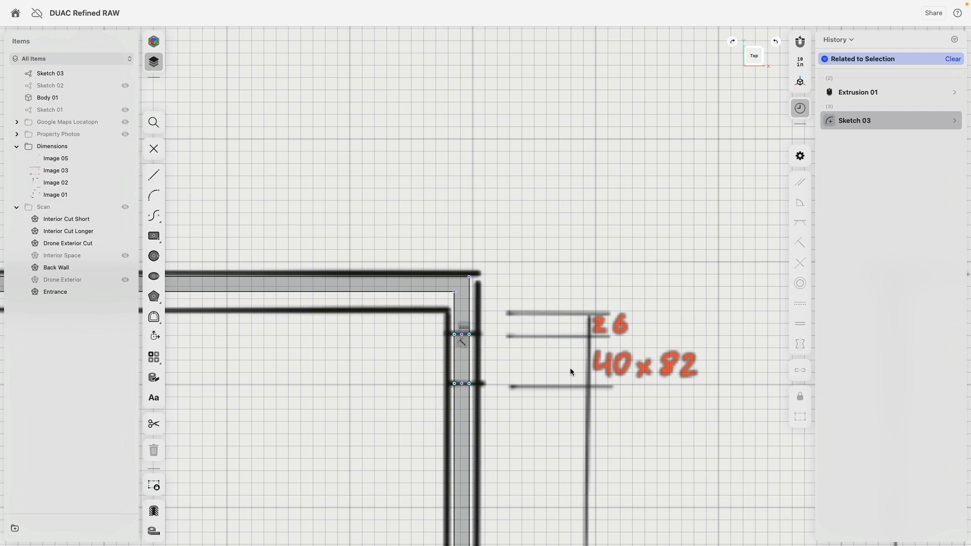
{"action": "scroll", "coordinate": [614, 373], "scroll_direction": "down", "scroll_amount": 6}
{"action": "mouse_move", "coordinate": [619, 397]}
{"action": "right_mouse_down"}
{"action": "mouse_move", "coordinate": [514, 316]}
{"action": "mouse_move", "coordinate": [503, 259]}
{"action": "mouse_move", "coordinate": [521, 295]}
{"action": "right_mouse_up"}
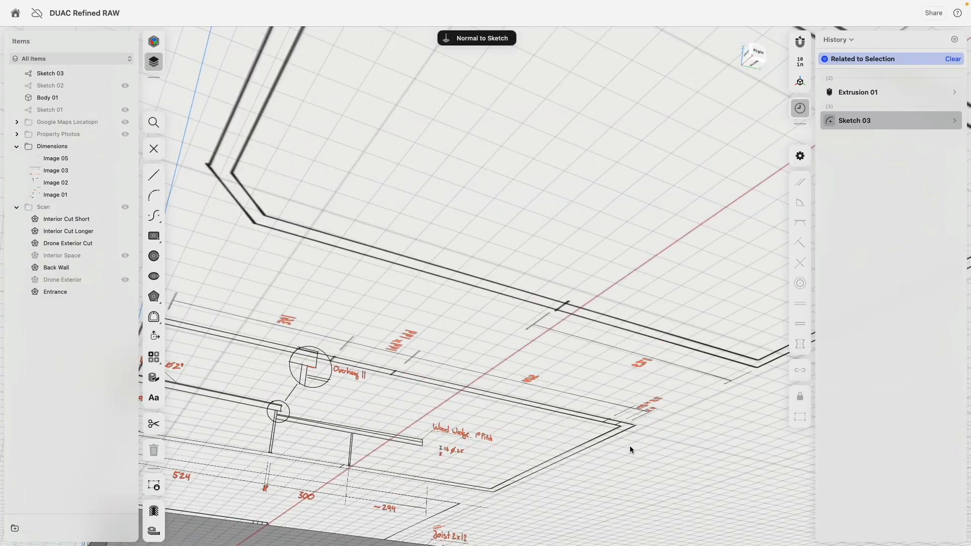
{"action": "right_click_drag", "start_coordinate": [630, 450], "coordinate": [600, 377]}
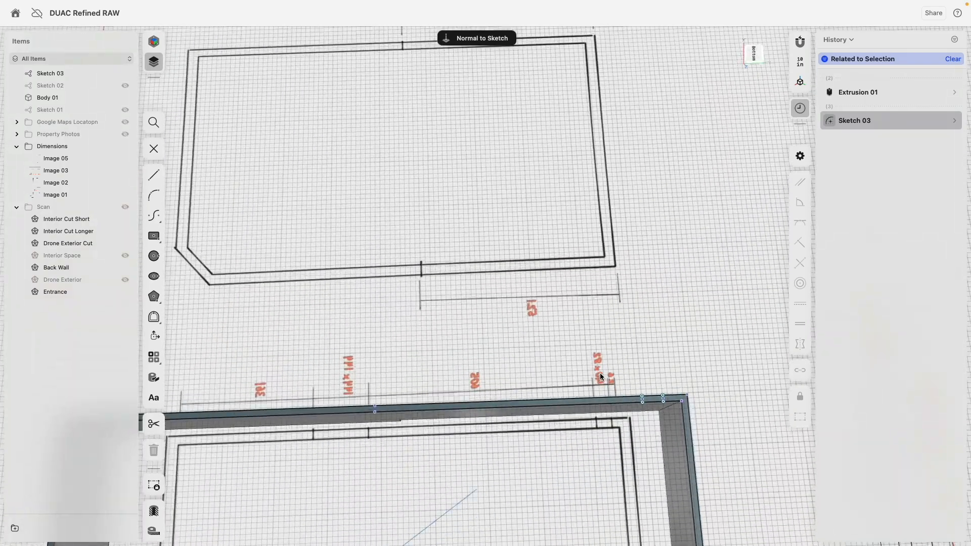
Step: Set the distance between the opening line nearest the corner and the end wall's inner edge to 26 in
{"action": "scroll", "coordinate": [600, 377], "scroll_direction": "up", "scroll_amount": 5}
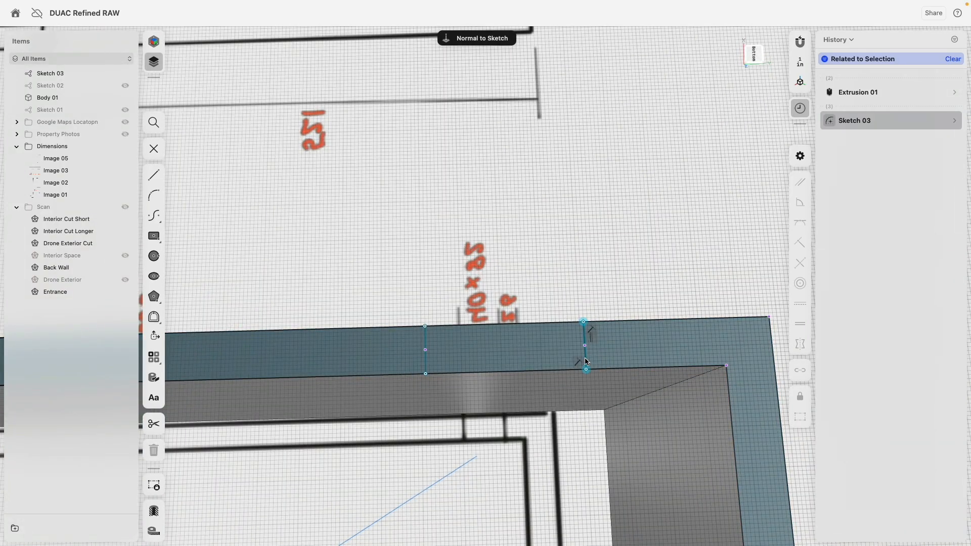
{"action": "left_click", "coordinate": [586, 362]}
{"action": "left_click", "coordinate": [733, 388]}
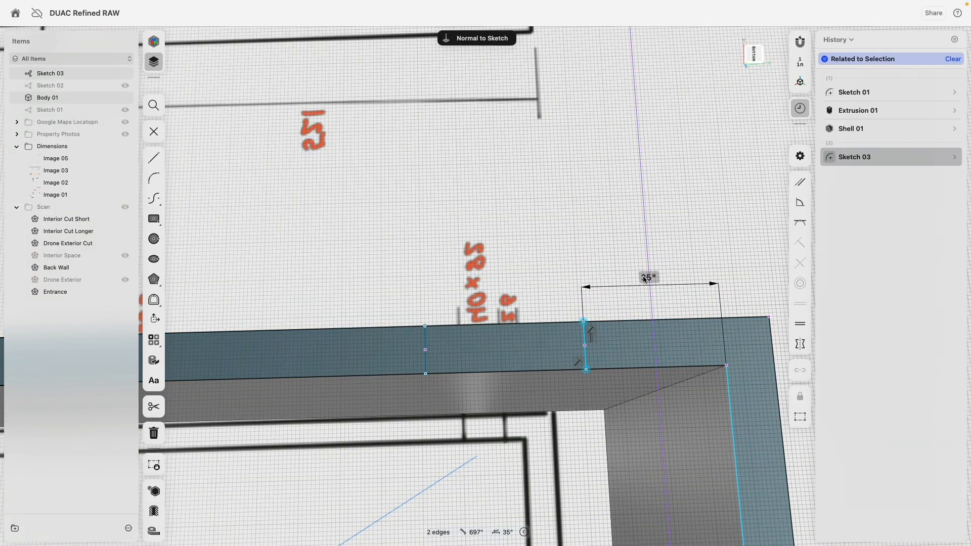
{"action": "type", "text": "26"}
{"action": "key", "text": "Return"}
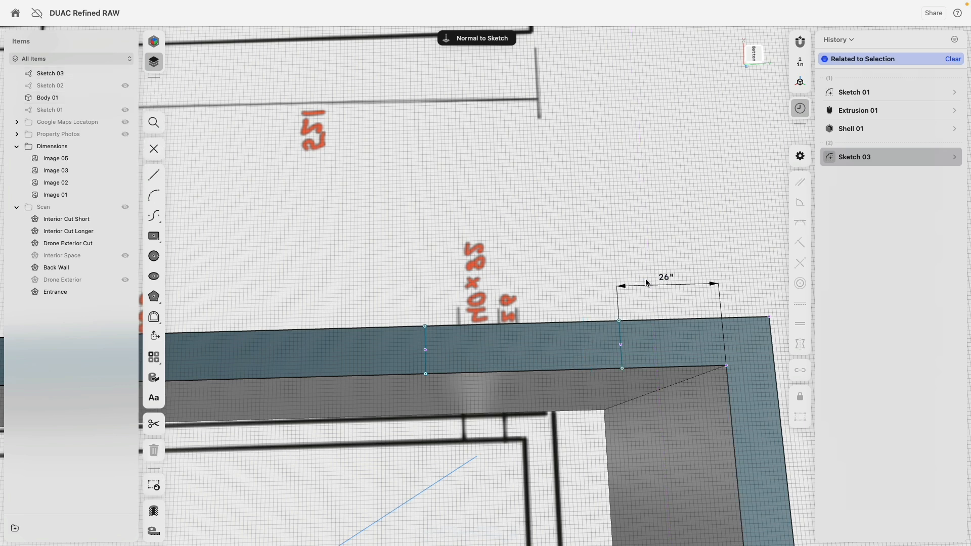
Step: Set the spacing between the two opening lines to 40 in
{"action": "left_click", "coordinate": [426, 339]}
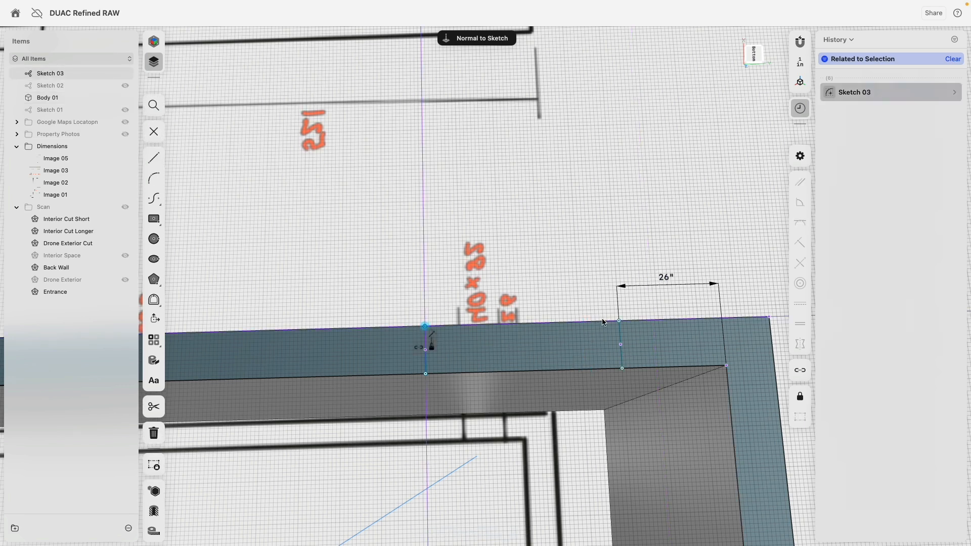
{"action": "left_click", "coordinate": [621, 334]}
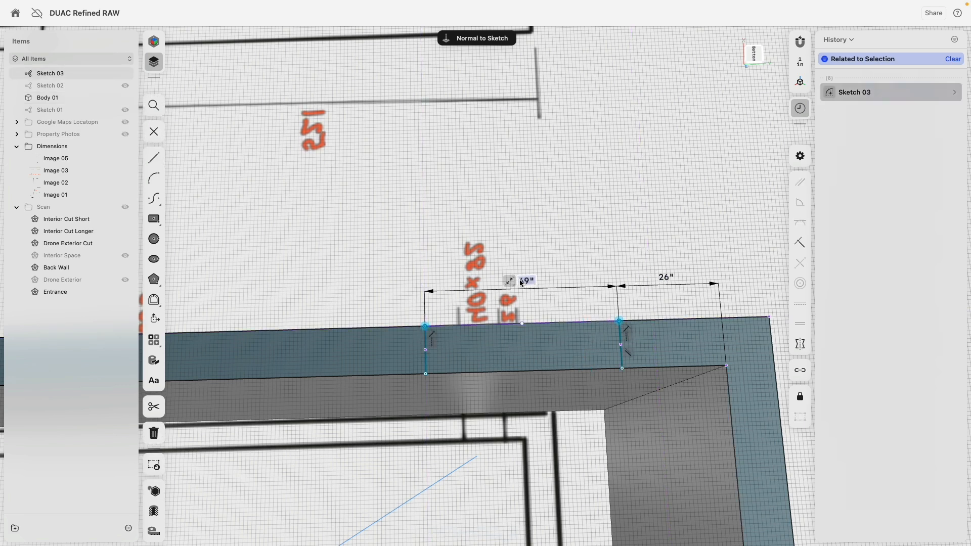
{"action": "key", "text": "Return"}
Step: Extrude the 40 in wide region upward through the wall to cut the door opening
{"action": "left_click", "coordinate": [527, 353]}
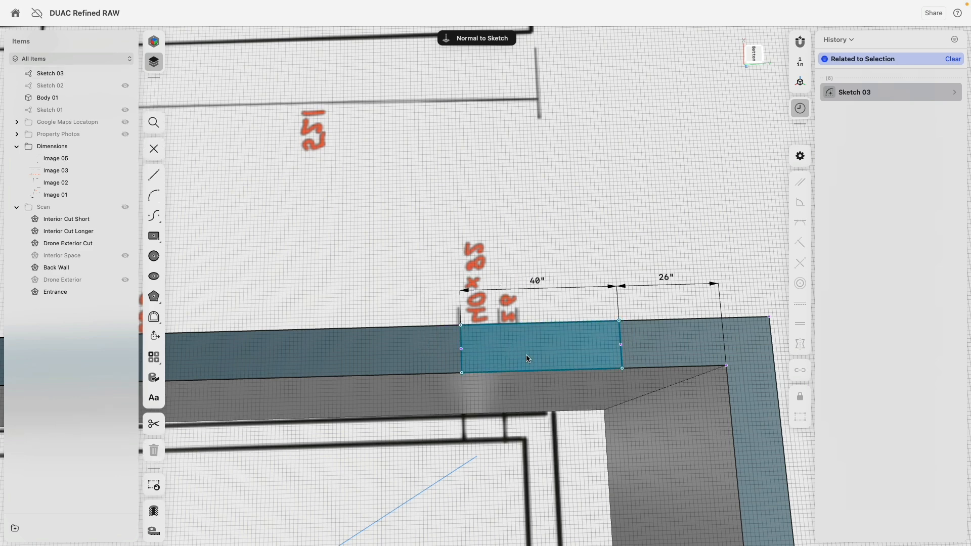
{"action": "key", "text": "e"}
{"action": "left_click_drag", "start_coordinate": [531, 362], "coordinate": [531, 224]}
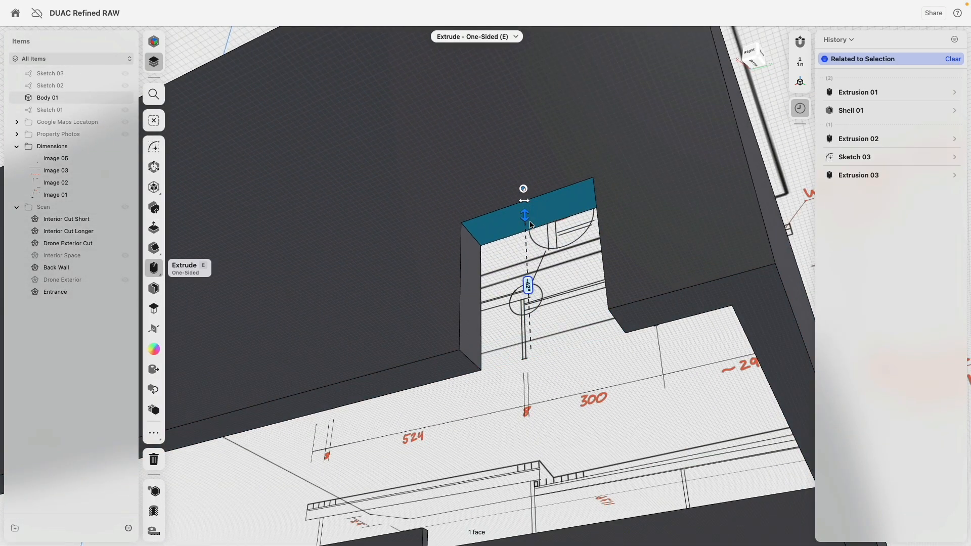
{"action": "key", "text": "Return"}
{"action": "scroll", "coordinate": [506, 294], "scroll_direction": "down", "scroll_amount": 10}
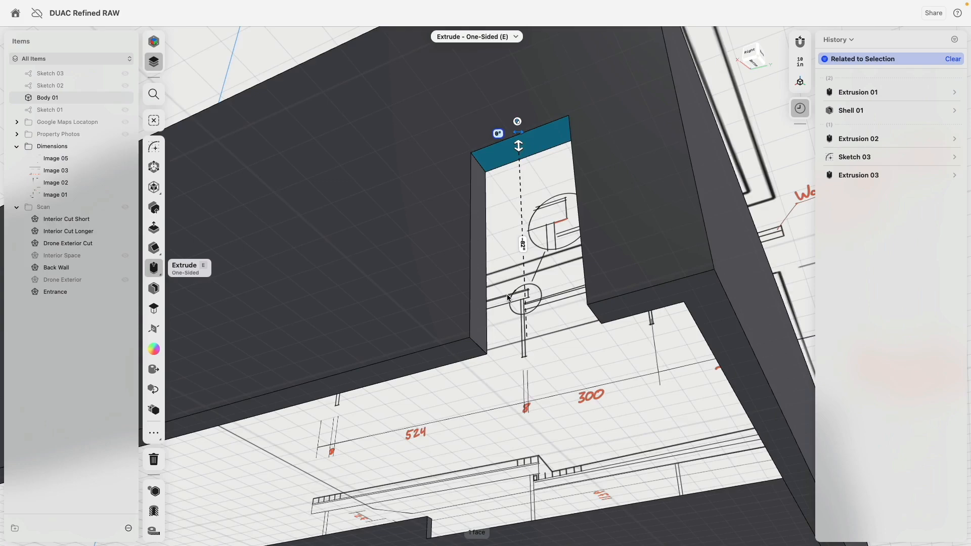
{"action": "left_click", "coordinate": [574, 416]}
Step: Reopen Sketch 03 on the walls' bottom face for editing, with the 144x144 opening marks of the plan in view
{"action": "scroll", "coordinate": [530, 371], "scroll_direction": "up", "scroll_amount": 5}
{"action": "right_click_drag", "start_coordinate": [453, 364], "coordinate": [482, 321]}
{"action": "scroll", "coordinate": [410, 204], "scroll_direction": "up", "scroll_amount": 4}
{"action": "middle_click_drag", "start_coordinate": [412, 202], "coordinate": [414, 232]}
{"action": "scroll", "coordinate": [414, 233], "scroll_direction": "up", "scroll_amount": 4}
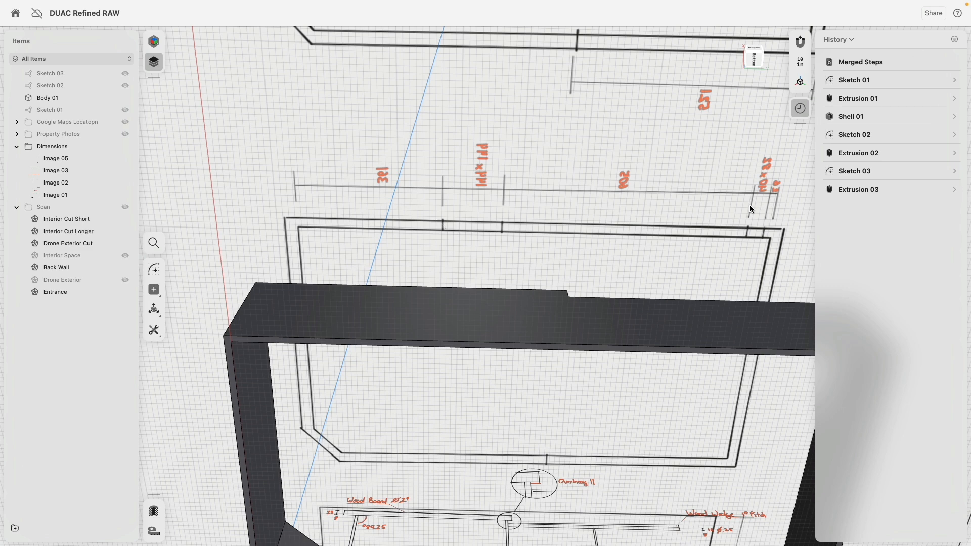
{"action": "middle_click_drag", "start_coordinate": [632, 331], "coordinate": [698, 251]}
{"action": "scroll", "coordinate": [406, 258], "scroll_direction": "up", "scroll_amount": 3}
{"action": "left_click", "coordinate": [335, 263]}
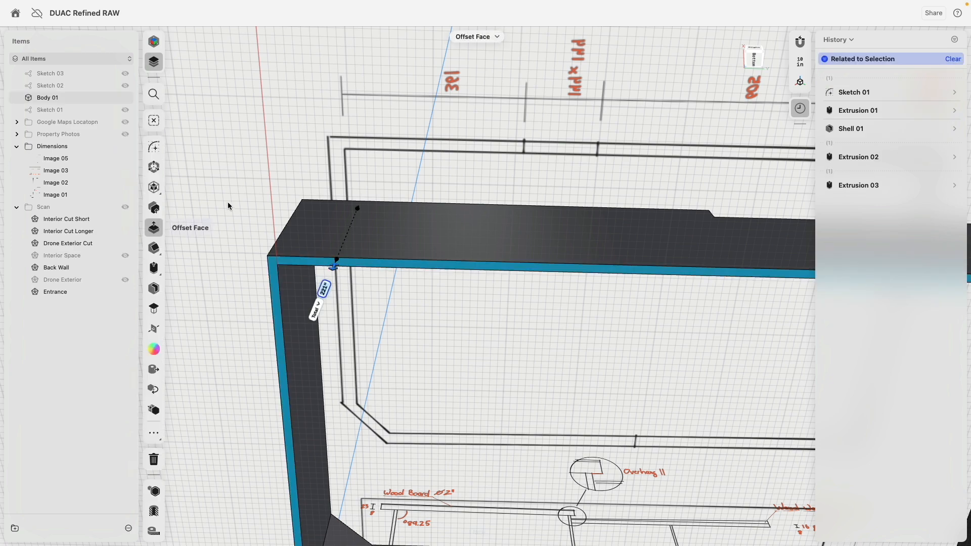
{"action": "scroll", "coordinate": [239, 326], "scroll_direction": "down", "scroll_amount": 3}
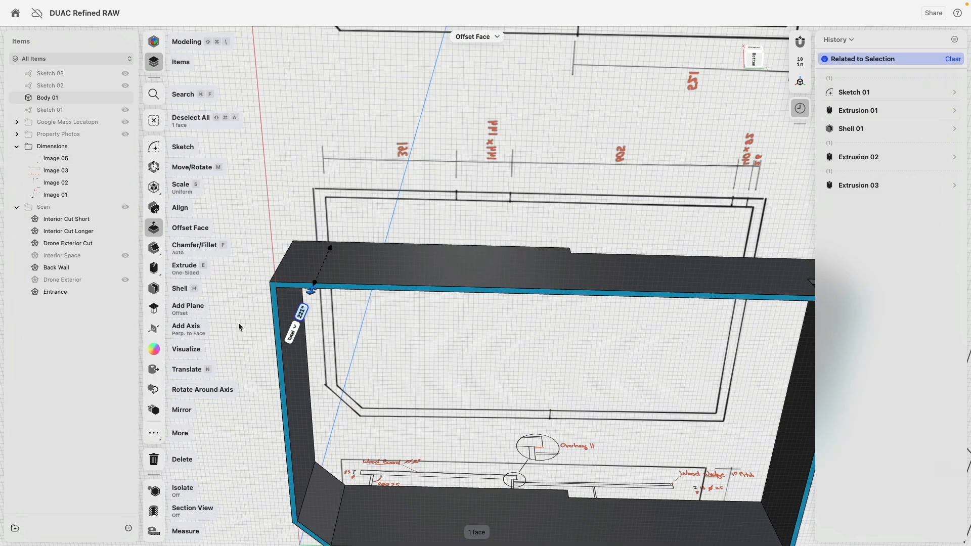
{"action": "left_click", "coordinate": [93, 74]}
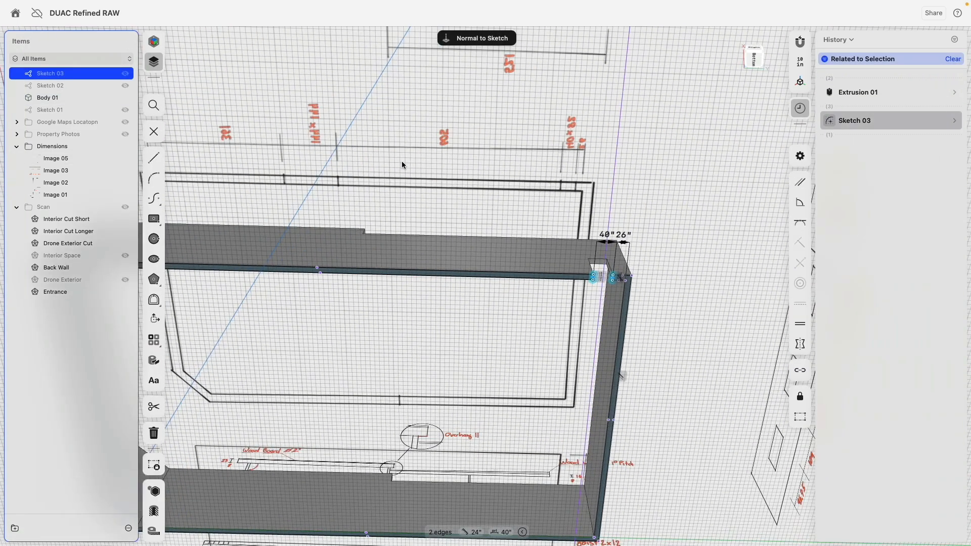
Step: Draw two lines across the long wall's thickness for the 144x144 opening
{"action": "scroll", "coordinate": [389, 208], "scroll_direction": "up", "scroll_amount": 2}
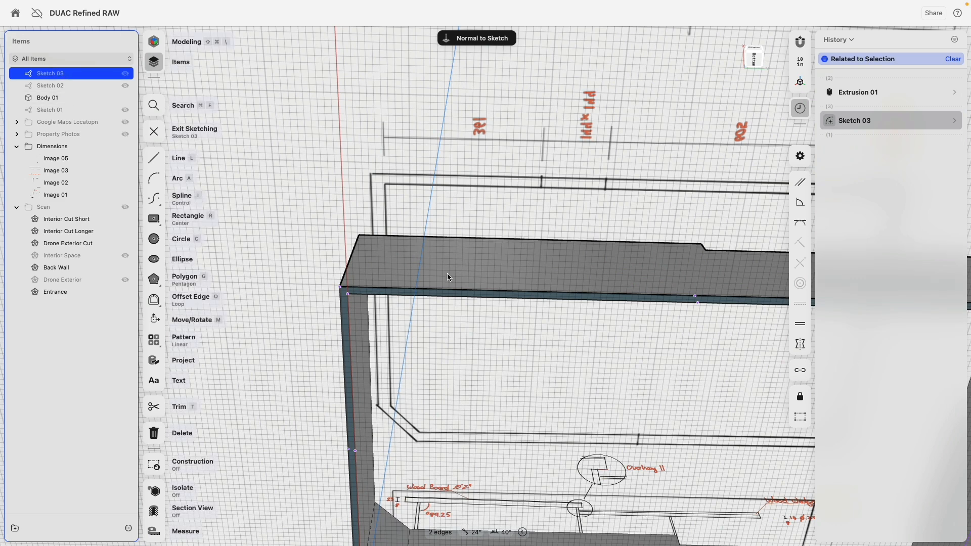
{"action": "scroll", "coordinate": [448, 278], "scroll_direction": "up", "scroll_amount": 3}
{"action": "left_click", "coordinate": [154, 158]}
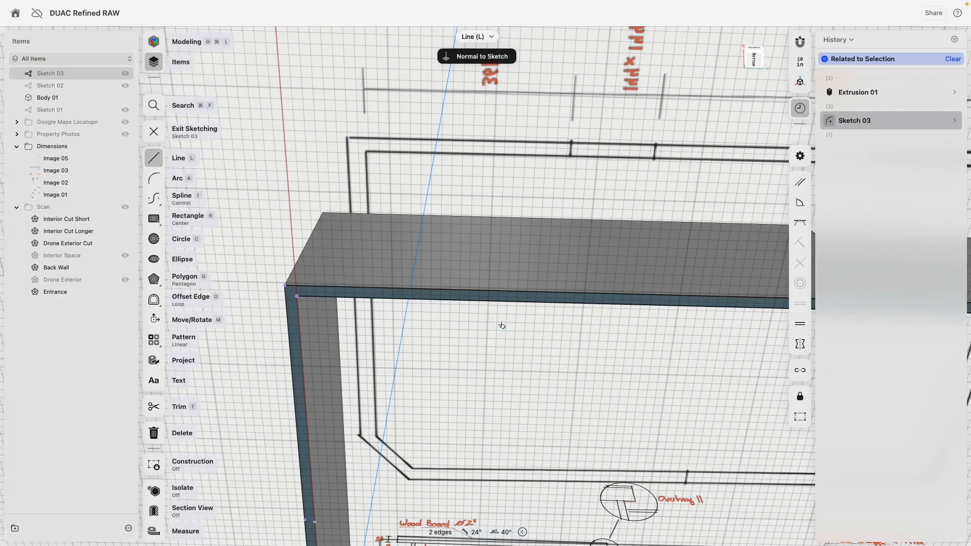
{"action": "left_click", "coordinate": [488, 293]}
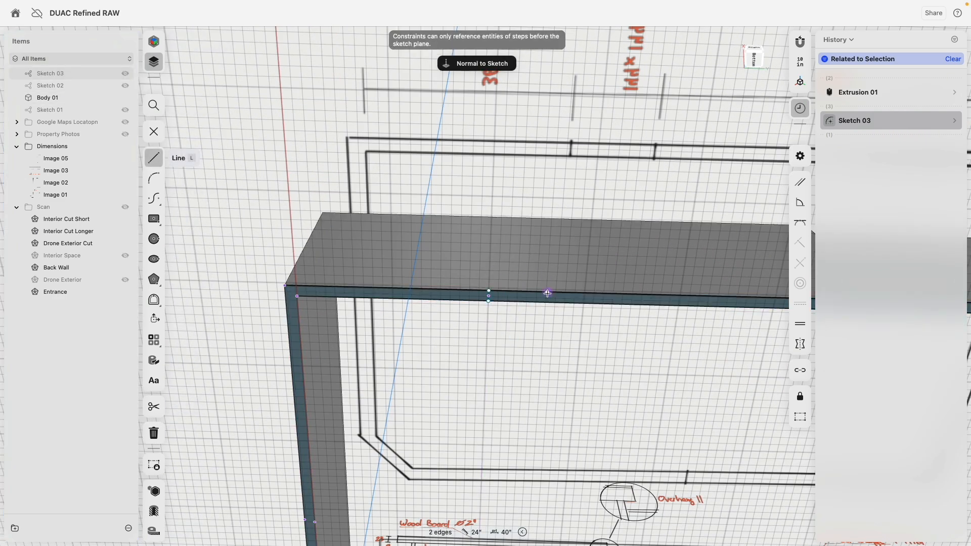
{"action": "key", "text": "Escape"}
Step: Apply the Horizontal/Vertical constraint to the two new lines across the long wall
{"action": "scroll", "coordinate": [510, 302], "scroll_direction": "up", "scroll_amount": 5}
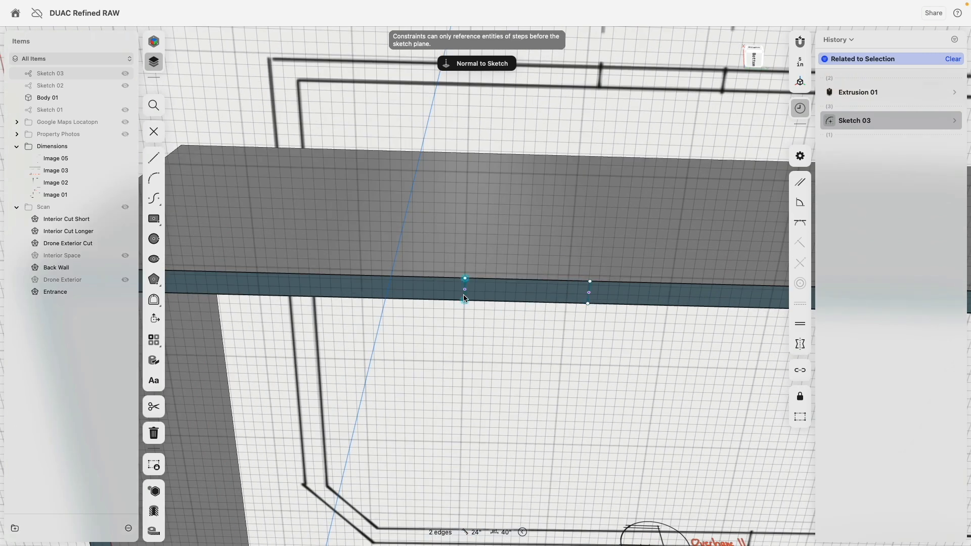
{"action": "left_click", "coordinate": [465, 290]}
{"action": "left_click", "coordinate": [589, 297]}
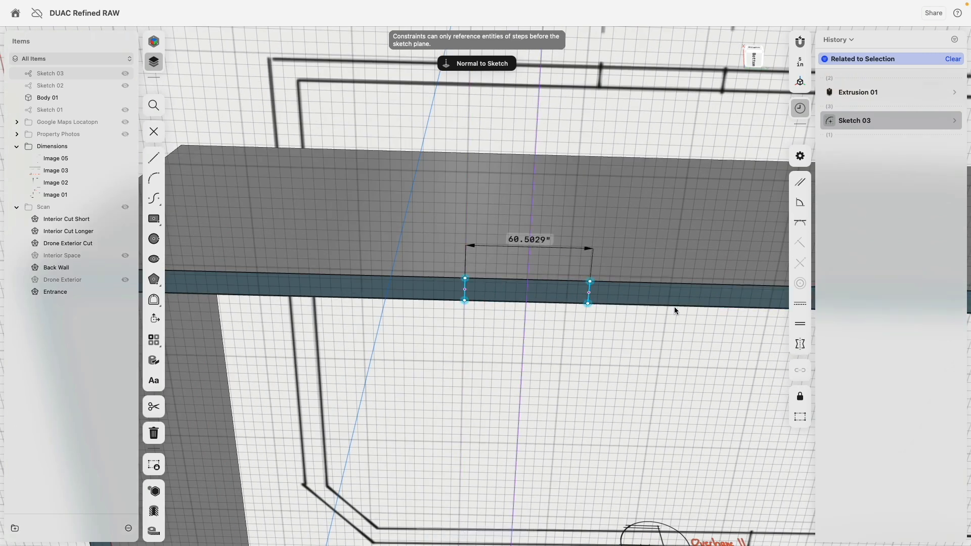
{"action": "left_click", "coordinate": [799, 303]}
Step: Set the distance from the side wall's inner edge to the first new opening line to 361 in
{"action": "scroll", "coordinate": [526, 335], "scroll_direction": "down", "scroll_amount": 8}
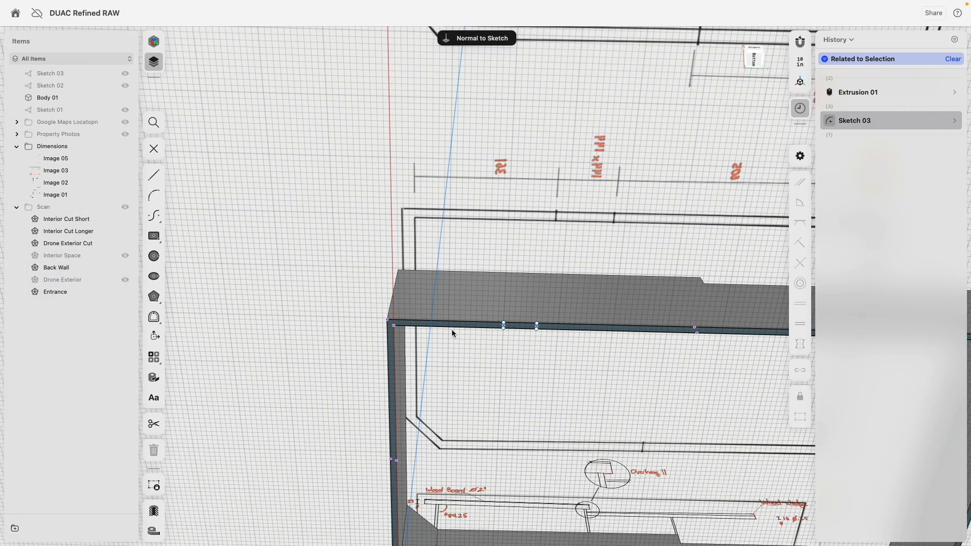
{"action": "left_click", "coordinate": [503, 327]}
{"action": "left_click", "coordinate": [396, 342]}
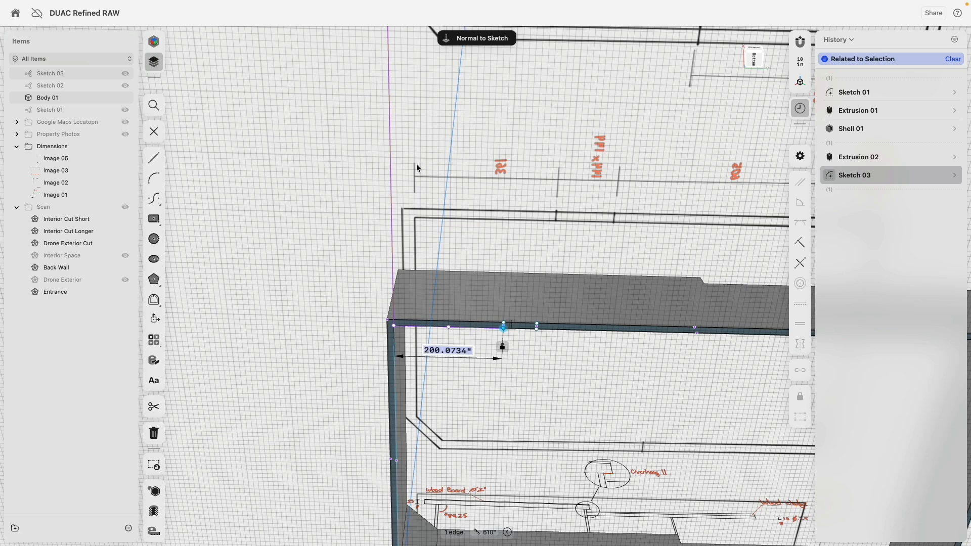
{"action": "right_click_drag", "start_coordinate": [417, 166], "coordinate": [456, 294]}
{"action": "type", "text": "361"}
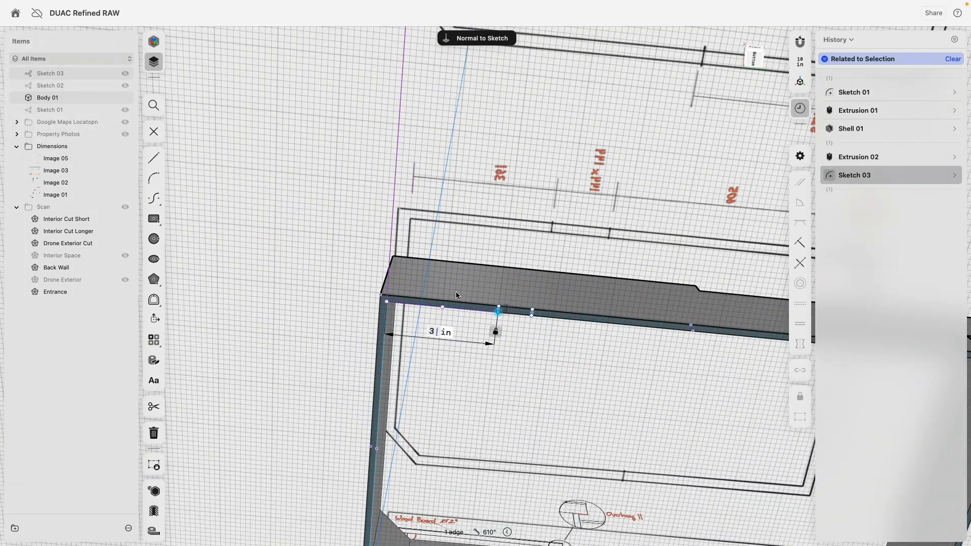
{"action": "key", "text": "Return"}
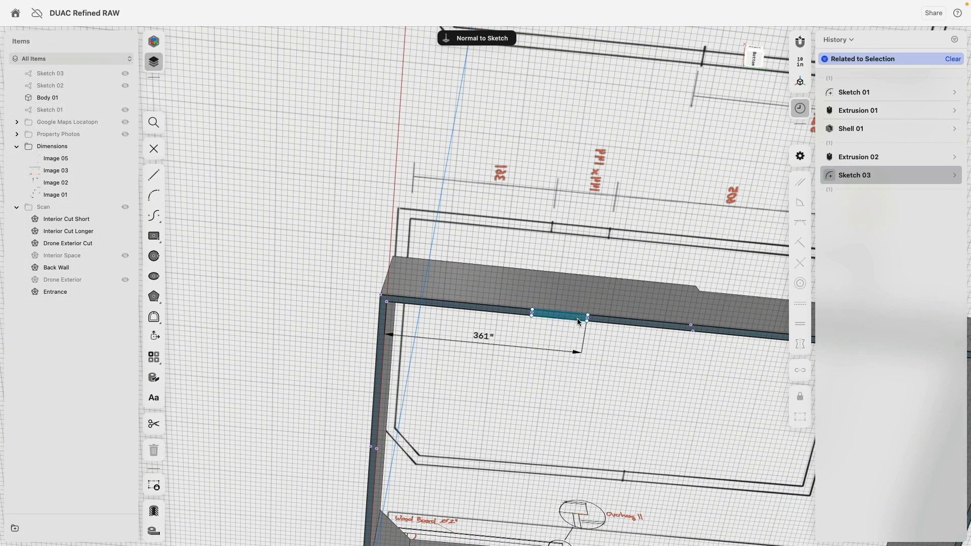
Step: Move the 361 in dimension off the bottom face and set the distance between the two opening lines to 144 in
{"action": "scroll", "coordinate": [544, 322], "scroll_direction": "up", "scroll_amount": 3}
{"action": "left_click", "coordinate": [604, 321]}
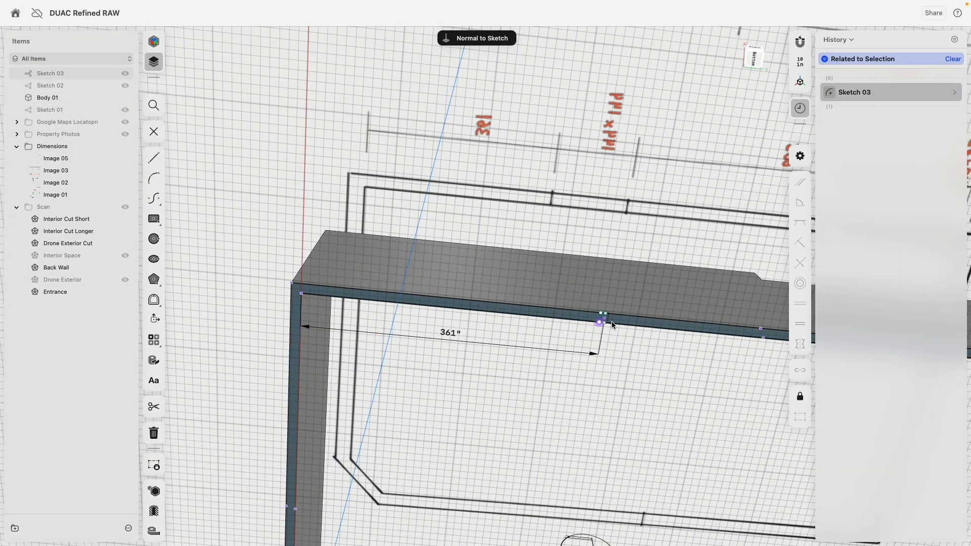
{"action": "left_click", "coordinate": [687, 326]}
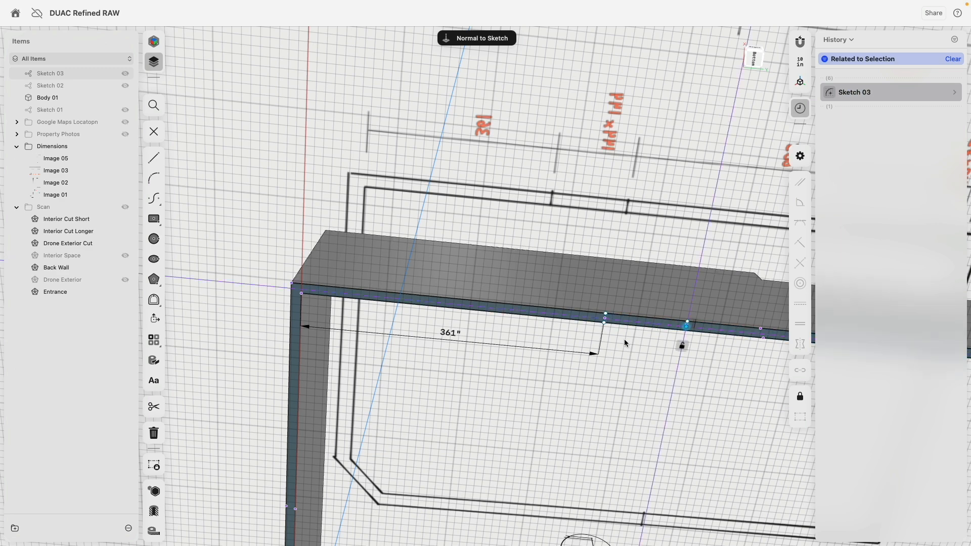
{"action": "left_click_drag", "start_coordinate": [450, 338], "coordinate": [459, 249]}
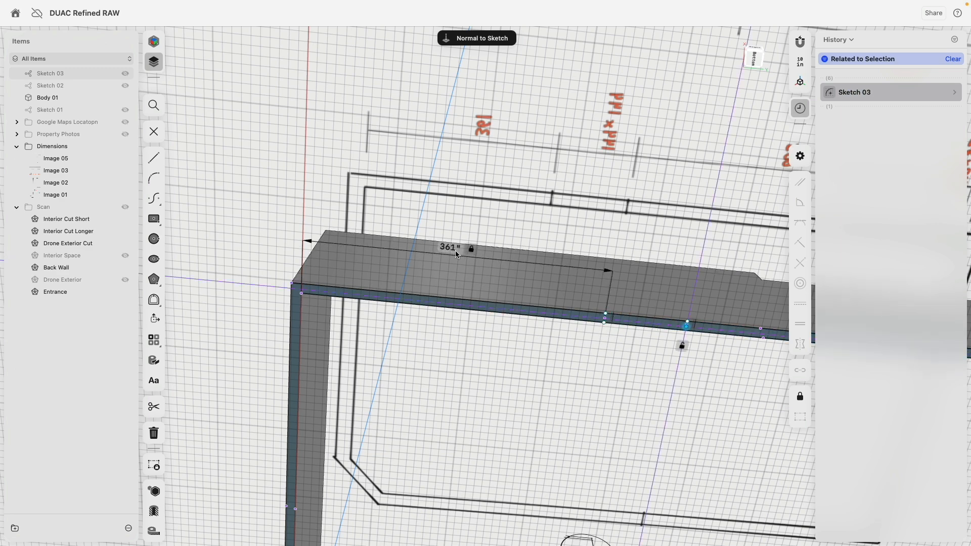
{"action": "left_click", "coordinate": [687, 324]}
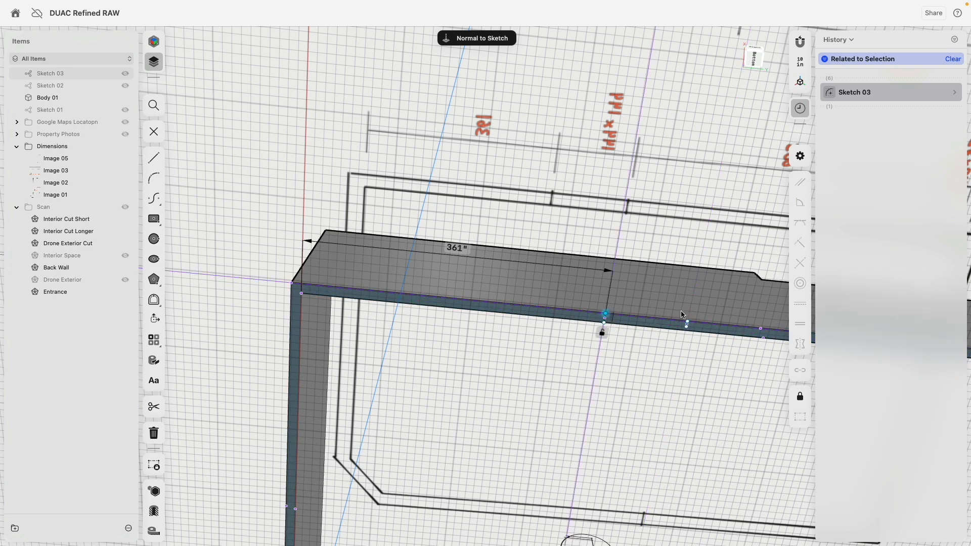
{"action": "scroll", "coordinate": [703, 328], "scroll_direction": "up", "scroll_amount": 5}
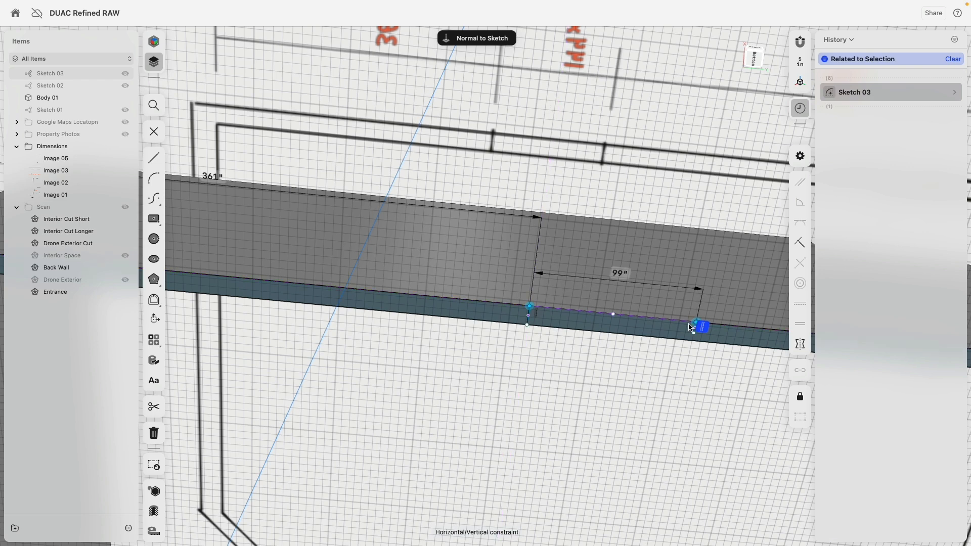
{"action": "scroll", "coordinate": [652, 318], "scroll_direction": "down", "scroll_amount": 3}
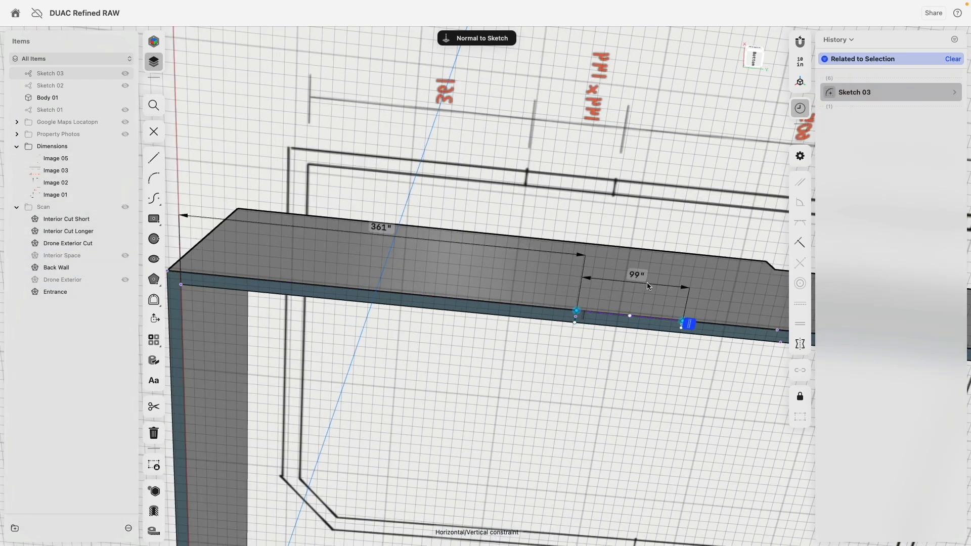
{"action": "left_click", "coordinate": [649, 286]}
{"action": "type", "text": "144"}
{"action": "key", "text": "Return"}
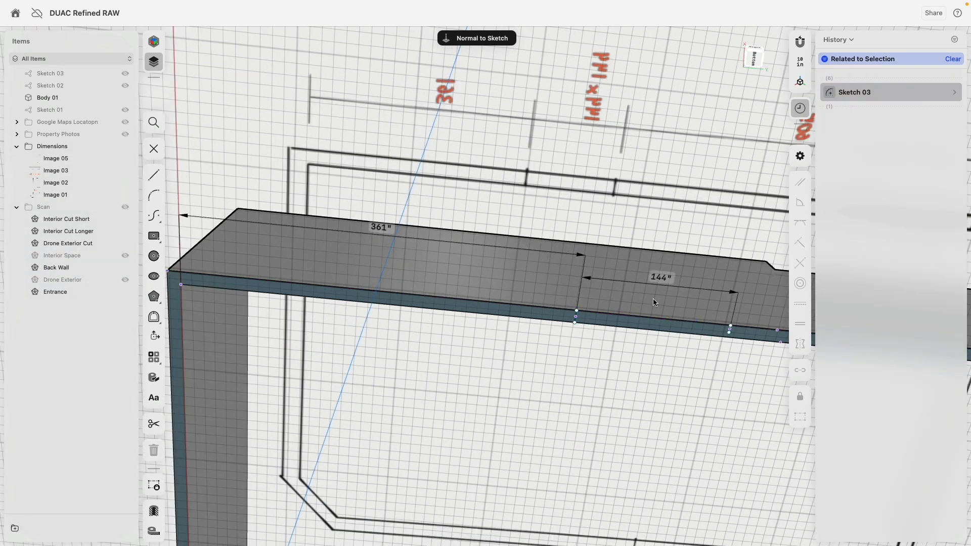
Step: Try to cut the opening by extruding the long wall's bottom face region 144 in upward, and undo the extrusion
{"action": "left_click", "coordinate": [622, 327]}
{"action": "left_click_drag", "start_coordinate": [624, 328], "coordinate": [610, 280]}
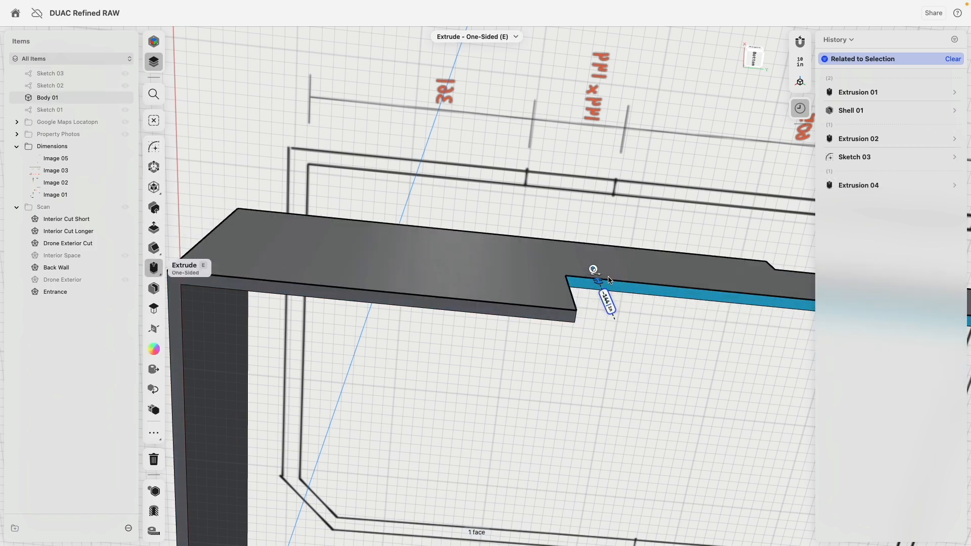
{"action": "key", "text": "Return"}
{"action": "scroll", "coordinate": [608, 280], "scroll_direction": "down", "scroll_amount": 8}
{"action": "mouse_move", "coordinate": [609, 280]}
{"action": "right_mouse_down"}
{"action": "mouse_move", "coordinate": [610, 309]}
{"action": "mouse_move", "coordinate": [532, 315]}
{"action": "mouse_move", "coordinate": [583, 309]}
{"action": "mouse_move", "coordinate": [562, 300]}
{"action": "mouse_move", "coordinate": [539, 302]}
{"action": "mouse_move", "coordinate": [539, 313]}
{"action": "mouse_move", "coordinate": [512, 264]}
{"action": "mouse_move", "coordinate": [535, 301]}
{"action": "right_mouse_up"}
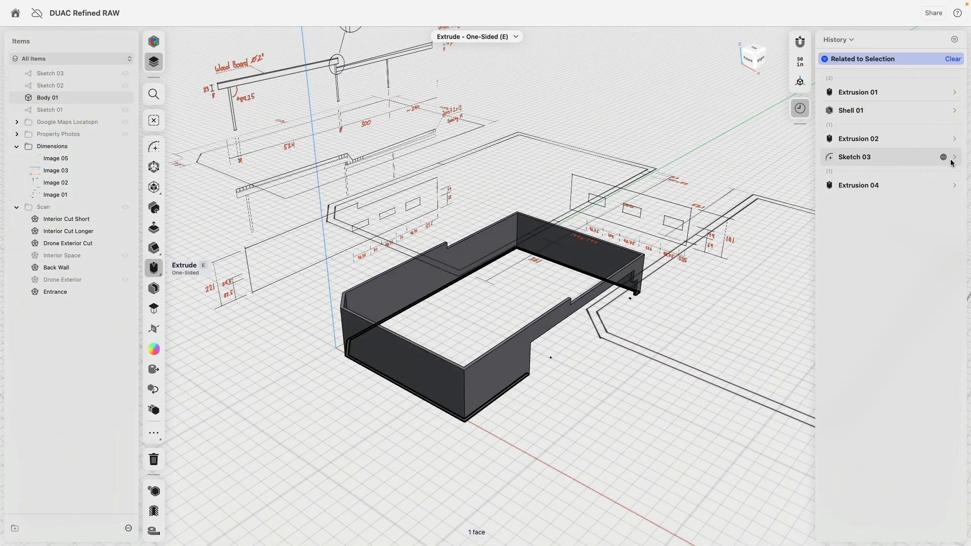
{"action": "left_click", "coordinate": [864, 158]}
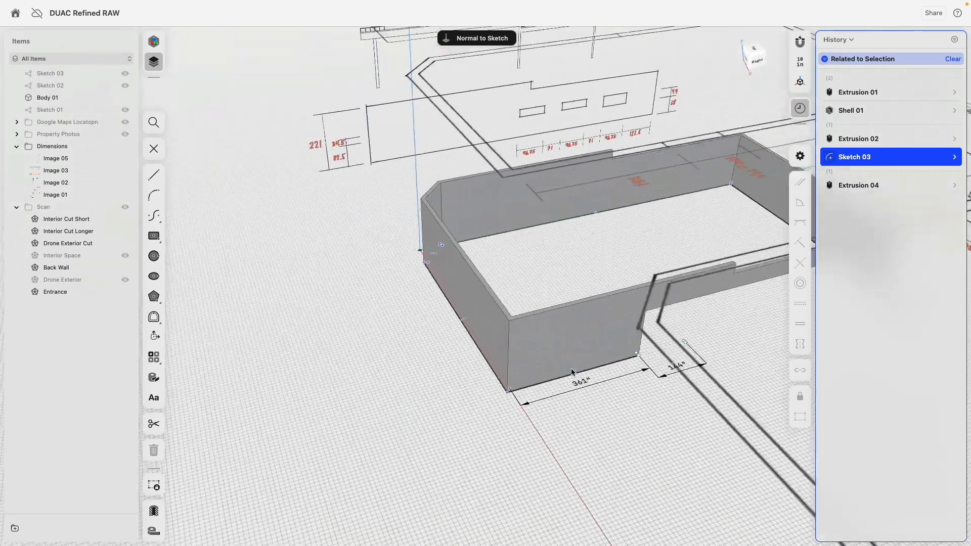
{"action": "middle_click_drag", "start_coordinate": [578, 360], "coordinate": [573, 321]}
{"action": "key", "text": "super+z"}
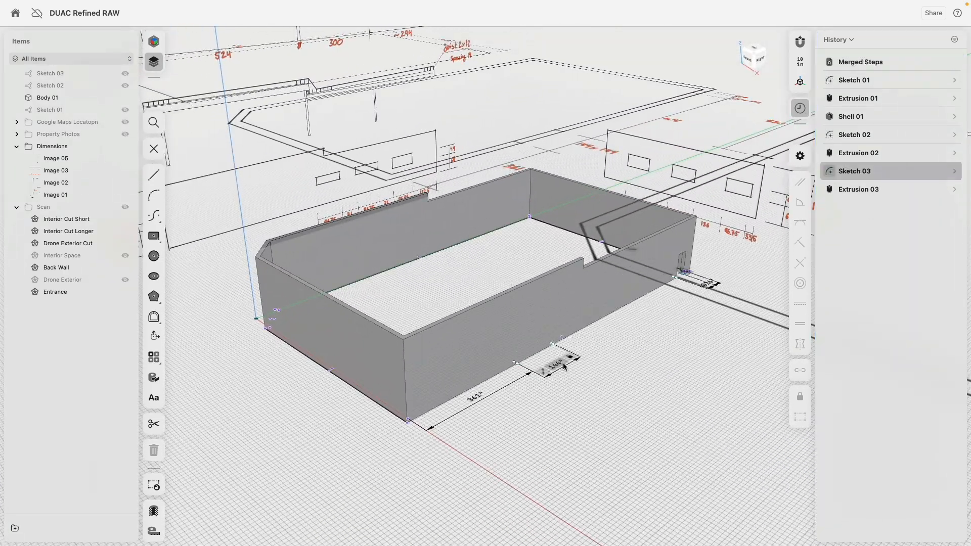
Step: Extend the second opening line to the long wall's inner edge so it crosses the full wall thickness, and leave the sketch
{"action": "scroll", "coordinate": [600, 373], "scroll_direction": "up", "scroll_amount": 3}
{"action": "right_click_drag", "start_coordinate": [600, 373], "coordinate": [573, 406]}
{"action": "scroll", "coordinate": [573, 406], "scroll_direction": "down", "scroll_amount": 10}
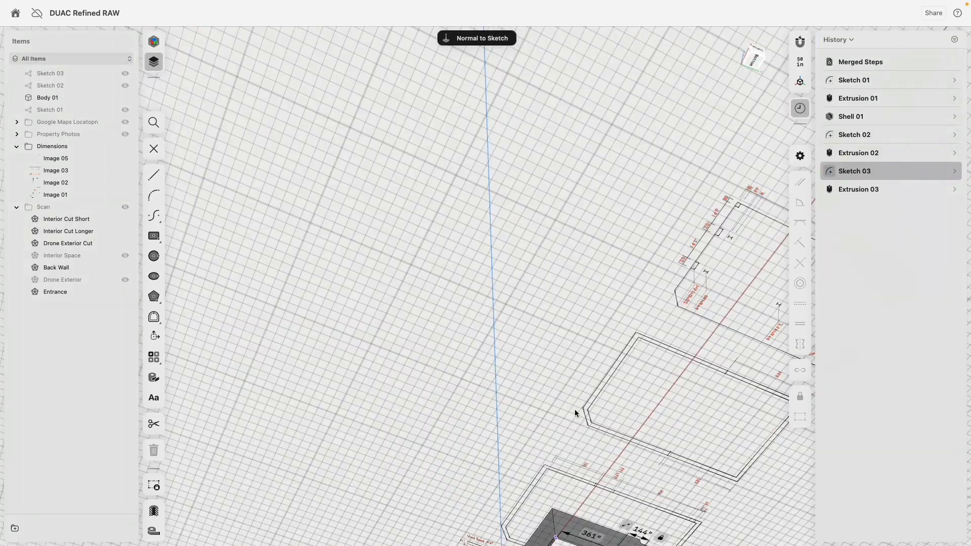
{"action": "middle_click_drag", "start_coordinate": [574, 408], "coordinate": [601, 309]}
{"action": "scroll", "coordinate": [623, 295], "scroll_direction": "up", "scroll_amount": 10}
{"action": "scroll", "coordinate": [628, 282], "scroll_direction": "up", "scroll_amount": 5}
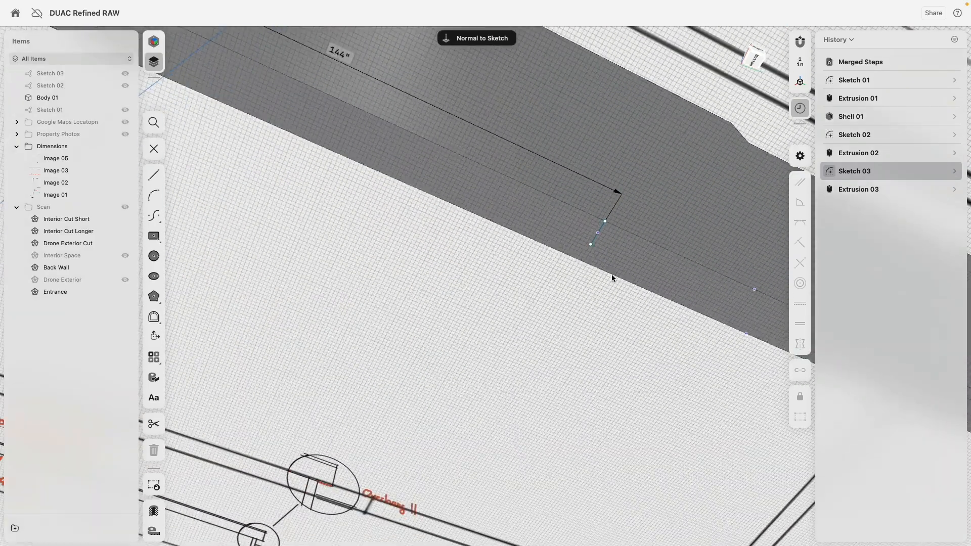
{"action": "left_click", "coordinate": [583, 259]}
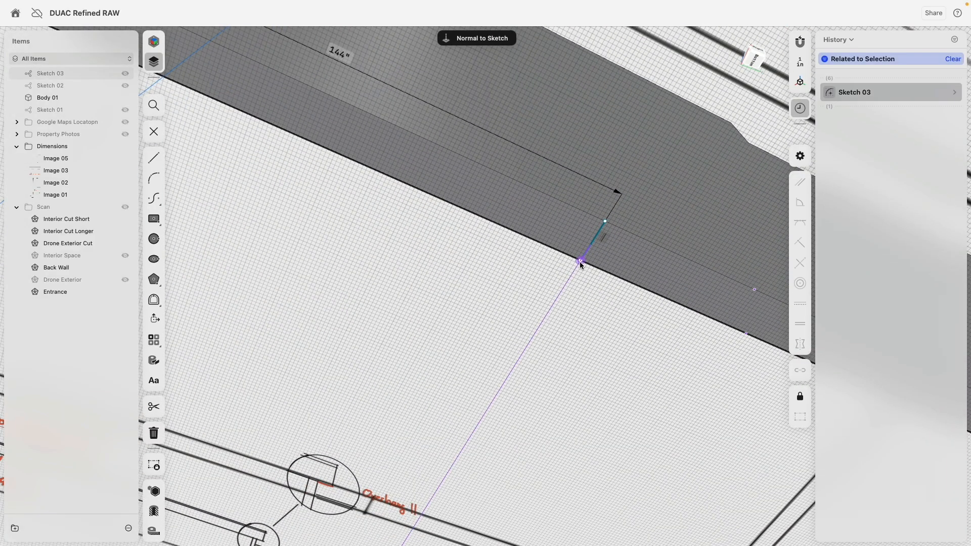
{"action": "scroll", "coordinate": [580, 334], "scroll_direction": "down", "scroll_amount": 10}
{"action": "left_click", "coordinate": [672, 98]}
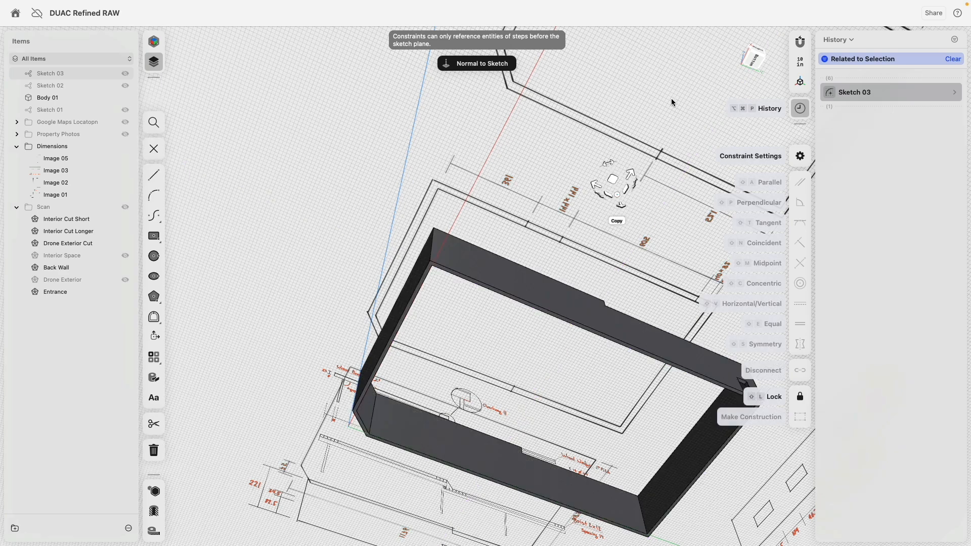
{"action": "left_click", "coordinate": [954, 191]}
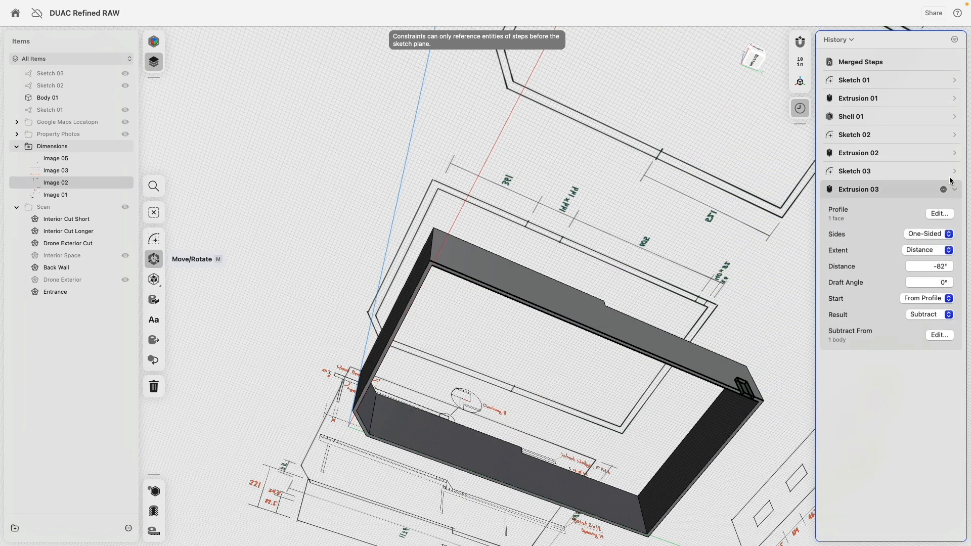
{"action": "left_click", "coordinate": [938, 215]}
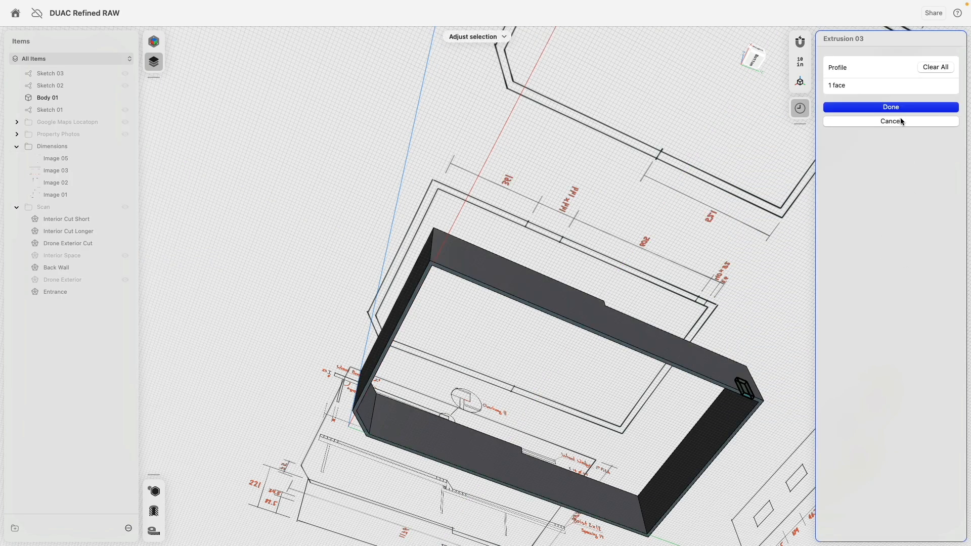
{"action": "left_click", "coordinate": [950, 85]}
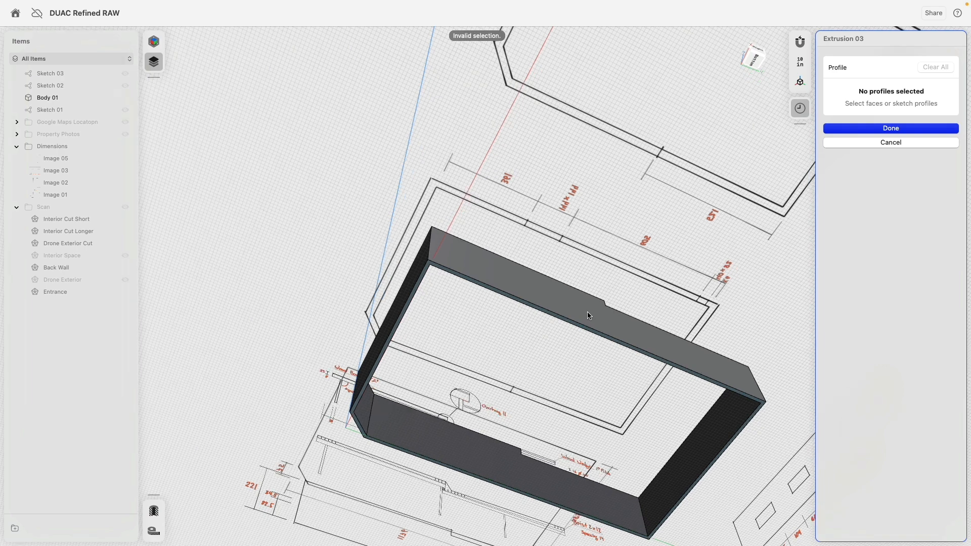
{"action": "left_click", "coordinate": [886, 144]}
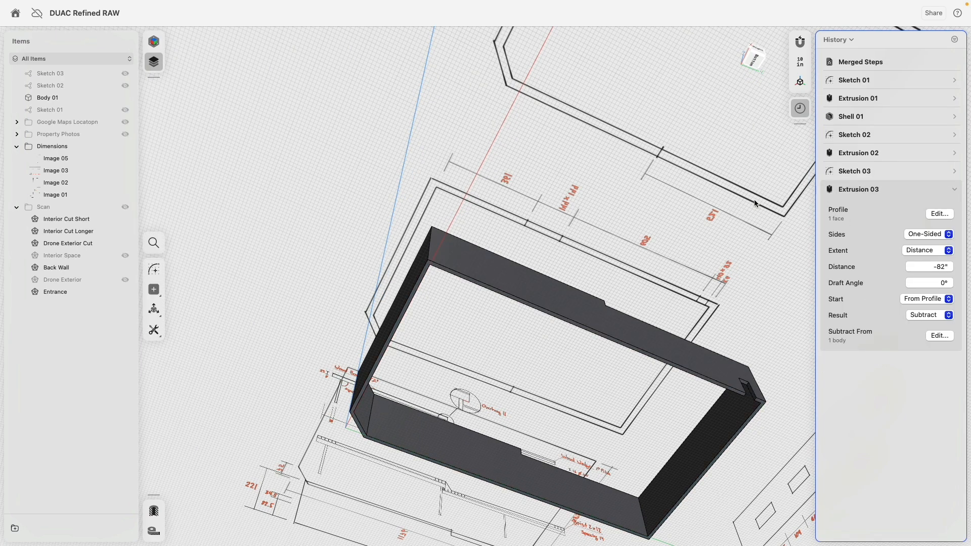
Step: Show Sketch 03 and cut the 144 in wide opening region 144 in upward through the long wall
{"action": "scroll", "coordinate": [535, 334], "scroll_direction": "up", "scroll_amount": 5}
{"action": "scroll", "coordinate": [535, 334], "scroll_direction": "down", "scroll_amount": 3}
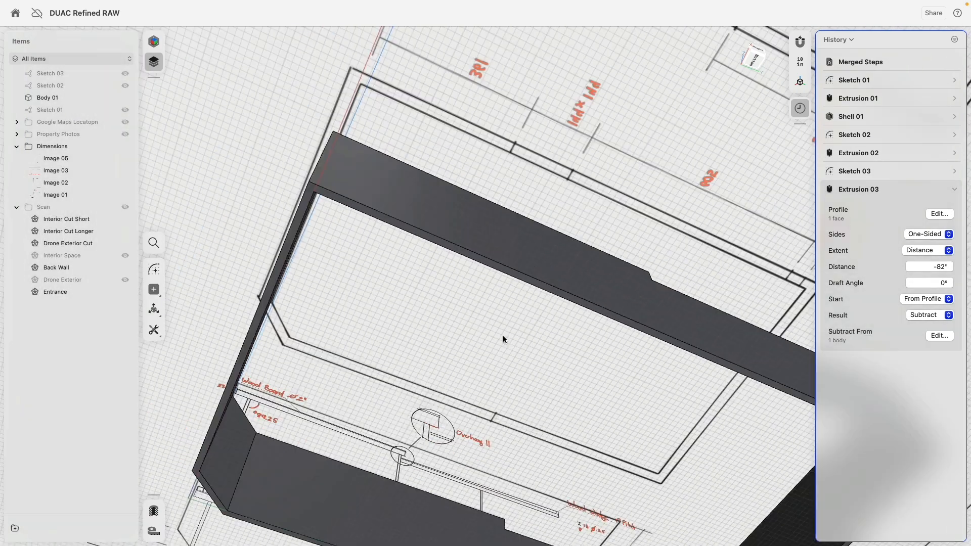
{"action": "left_click", "coordinate": [125, 73]}
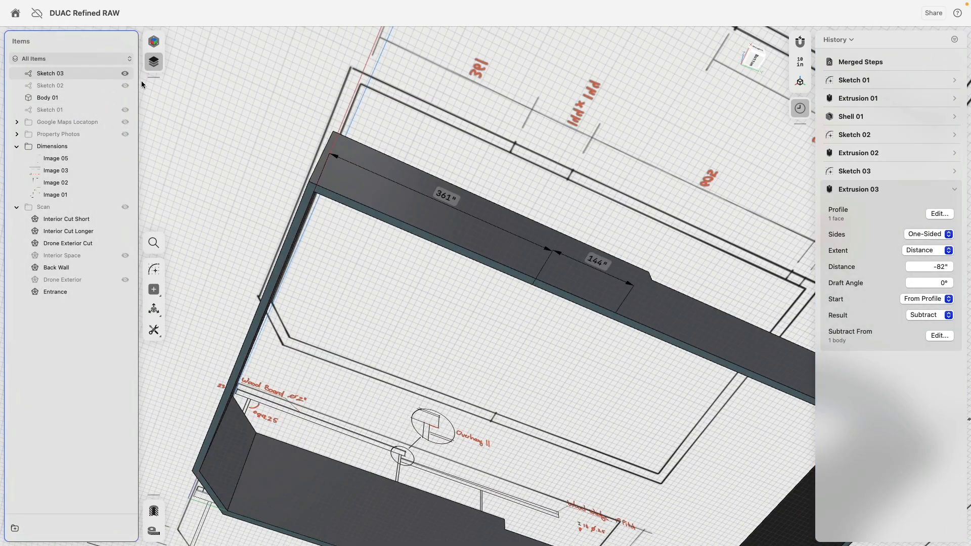
{"action": "left_click", "coordinate": [558, 293]}
{"action": "scroll", "coordinate": [566, 304], "scroll_direction": "down", "scroll_amount": 5}
{"action": "left_click_drag", "start_coordinate": [566, 304], "coordinate": [564, 276]}
{"action": "middle_click_drag", "start_coordinate": [604, 230], "coordinate": [598, 282]}
{"action": "mouse_move", "coordinate": [600, 217]}
{"action": "right_mouse_down"}
{"action": "mouse_move", "coordinate": [585, 275]}
{"action": "mouse_move", "coordinate": [578, 285]}
{"action": "mouse_move", "coordinate": [554, 284]}
{"action": "mouse_move", "coordinate": [576, 308]}
{"action": "right_mouse_up"}
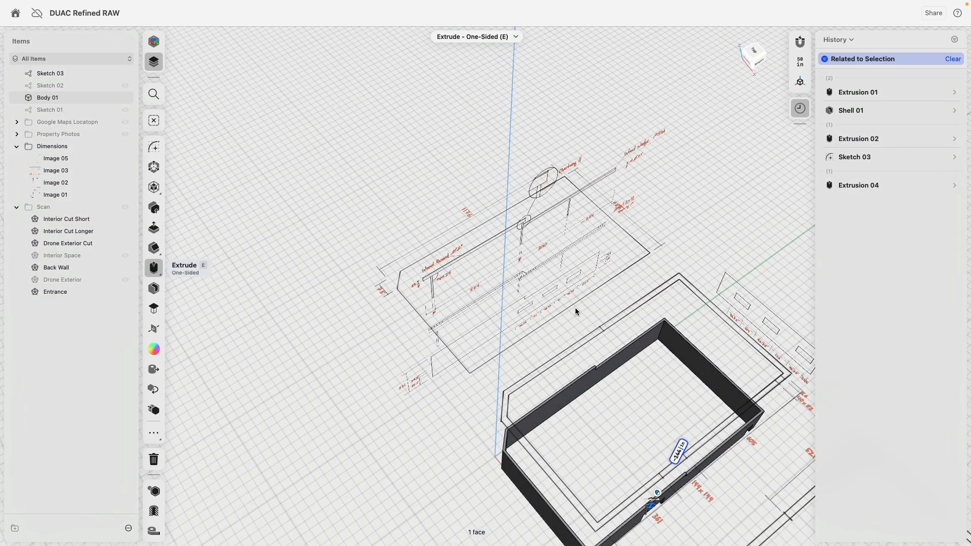
{"action": "mouse_move", "coordinate": [601, 339]}
{"action": "right_mouse_down"}
{"action": "mouse_move", "coordinate": [611, 359]}
{"action": "mouse_move", "coordinate": [533, 245]}
{"action": "right_mouse_up"}
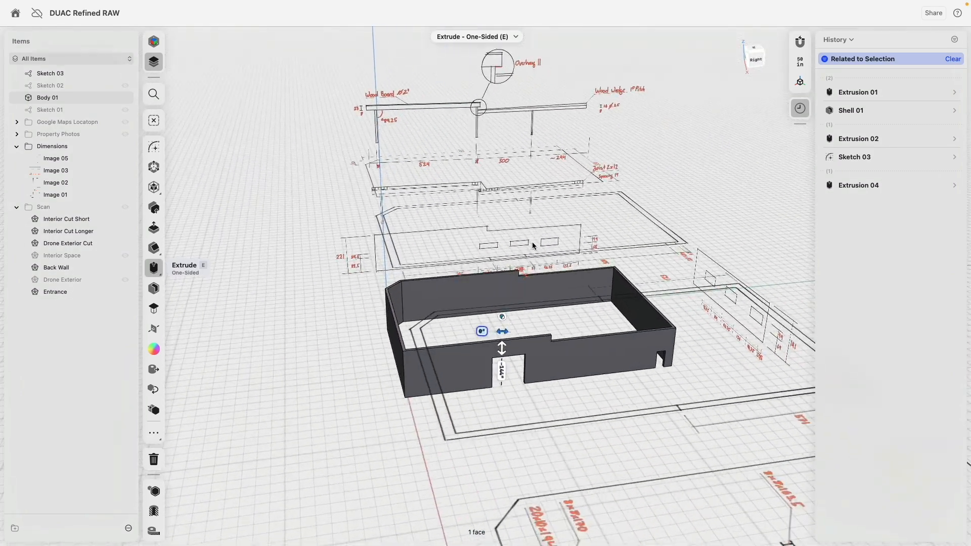
{"action": "left_click", "coordinate": [326, 401]}
Step: Lower the Image 02 plan drawings vertically by about 1,258 in
{"action": "right_click_drag", "start_coordinate": [323, 398], "coordinate": [298, 264]}
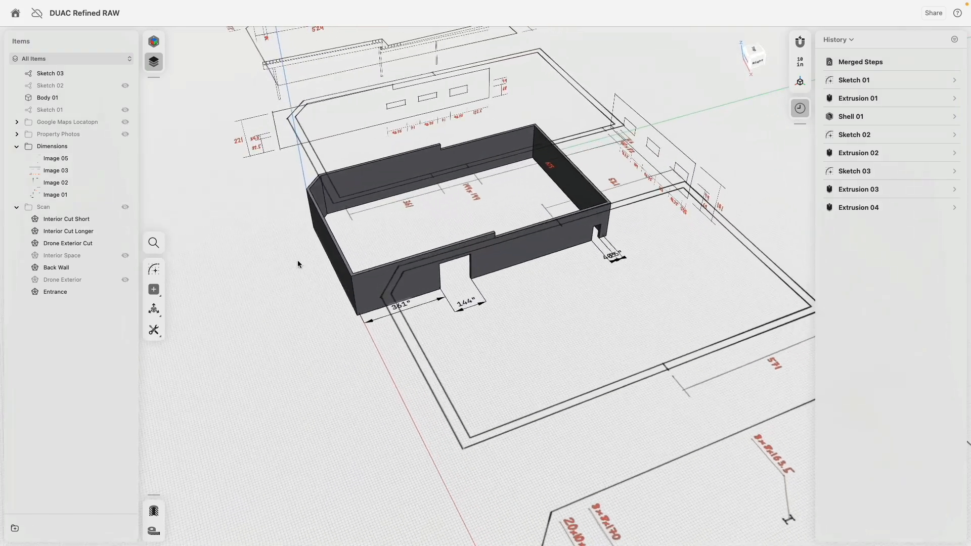
{"action": "left_click", "coordinate": [451, 397]}
{"action": "right_click_drag", "start_coordinate": [383, 342], "coordinate": [438, 304]}
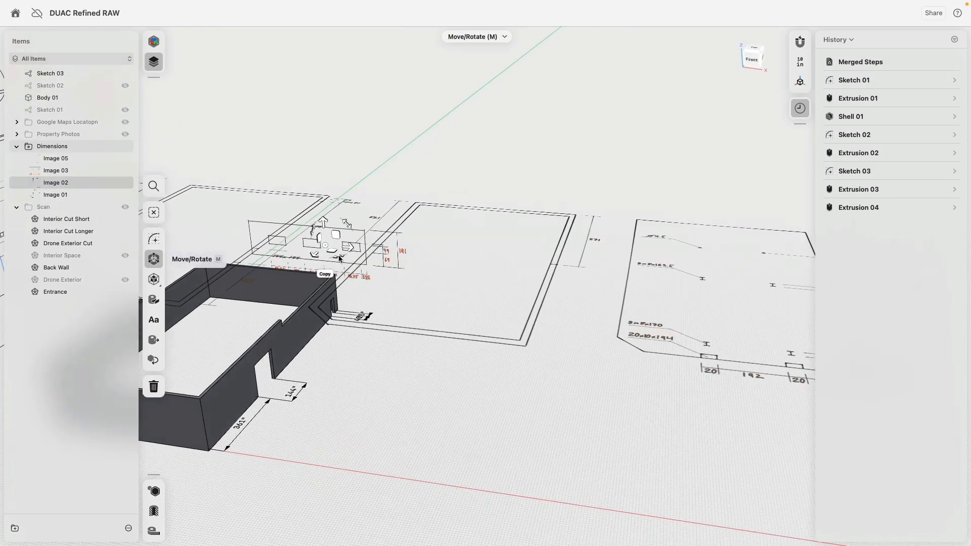
{"action": "scroll", "coordinate": [361, 243], "scroll_direction": "down", "scroll_amount": 5}
{"action": "left_click_drag", "start_coordinate": [346, 217], "coordinate": [357, 326]}
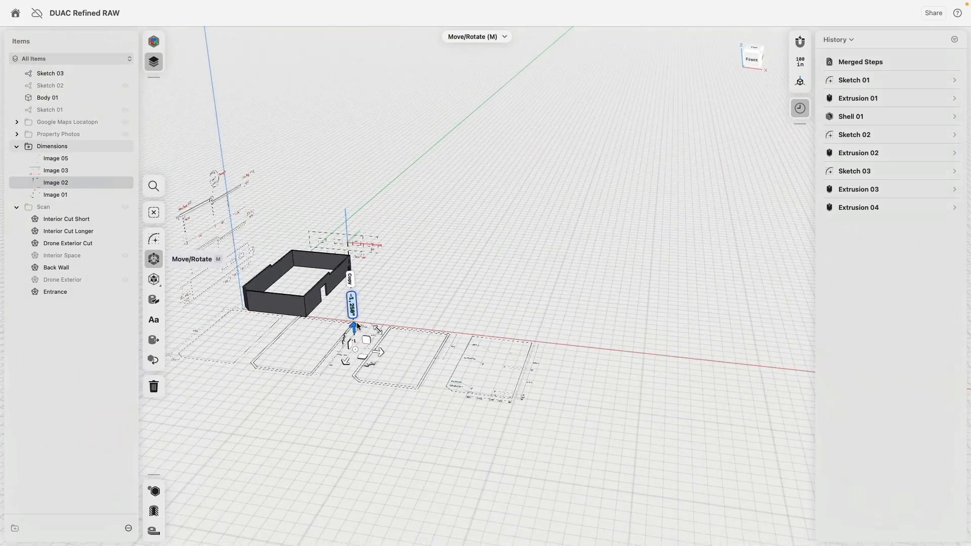
Step: Shift the Image 02 plan drawings about 2,110 in along negative X so the post layout plan lines up with the building
{"action": "left_click", "coordinate": [752, 48]}
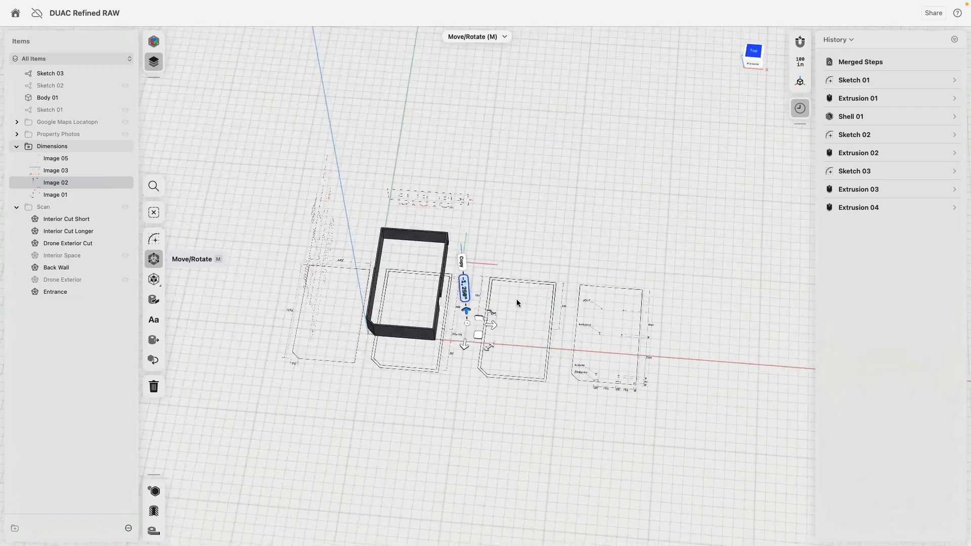
{"action": "scroll", "coordinate": [523, 308], "scroll_direction": "up", "scroll_amount": 2}
{"action": "middle_click_drag", "start_coordinate": [524, 286], "coordinate": [673, 272]}
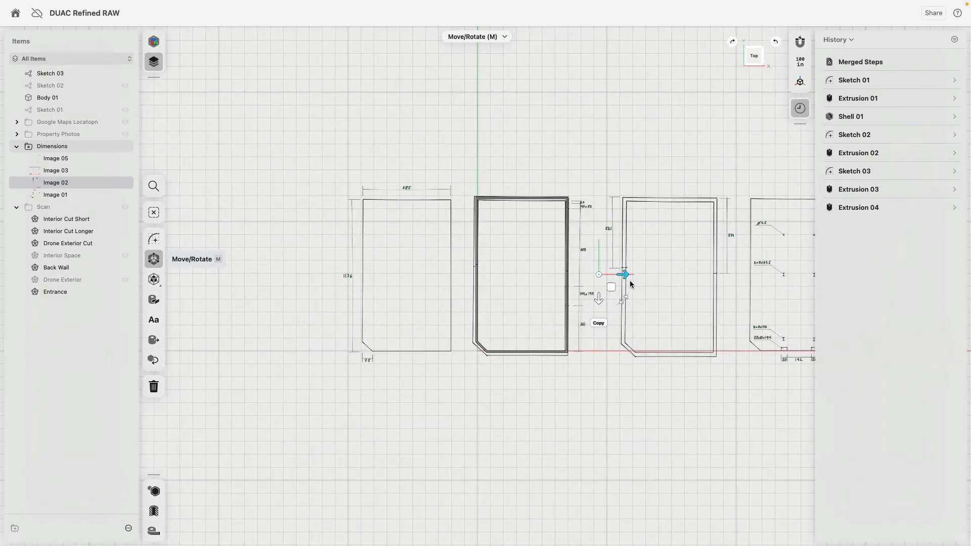
{"action": "left_click_drag", "start_coordinate": [627, 280], "coordinate": [354, 295]}
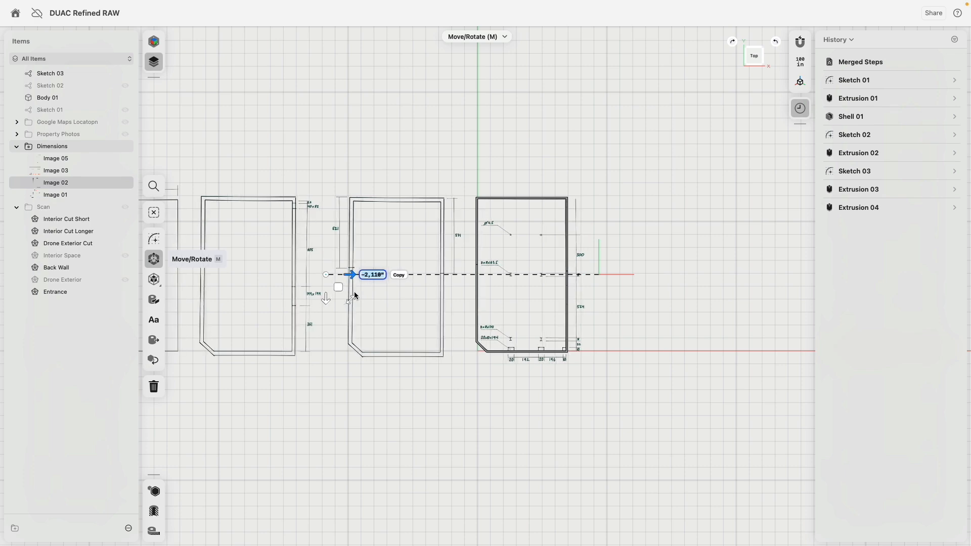
{"action": "right_click_drag", "start_coordinate": [608, 433], "coordinate": [580, 345]}
{"action": "key", "text": "Escape"}
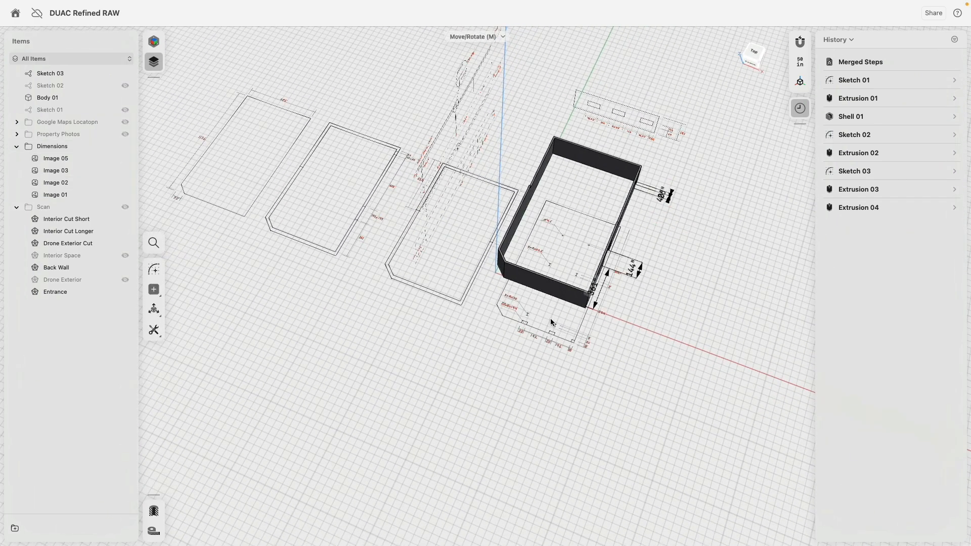
Step: Reposition the 26 in, 40 in, 361 in and 144 in dimensions clear of the long wall and its openings
{"action": "scroll", "coordinate": [533, 319], "scroll_direction": "up", "scroll_amount": 5}
{"action": "scroll", "coordinate": [533, 319], "scroll_direction": "down", "scroll_amount": 5}
{"action": "middle_click_drag", "start_coordinate": [677, 281], "coordinate": [629, 334]}
{"action": "scroll", "coordinate": [628, 331], "scroll_direction": "up", "scroll_amount": 3}
{"action": "right_click_drag", "start_coordinate": [629, 332], "coordinate": [539, 330]}
{"action": "scroll", "coordinate": [632, 276], "scroll_direction": "up", "scroll_amount": 5}
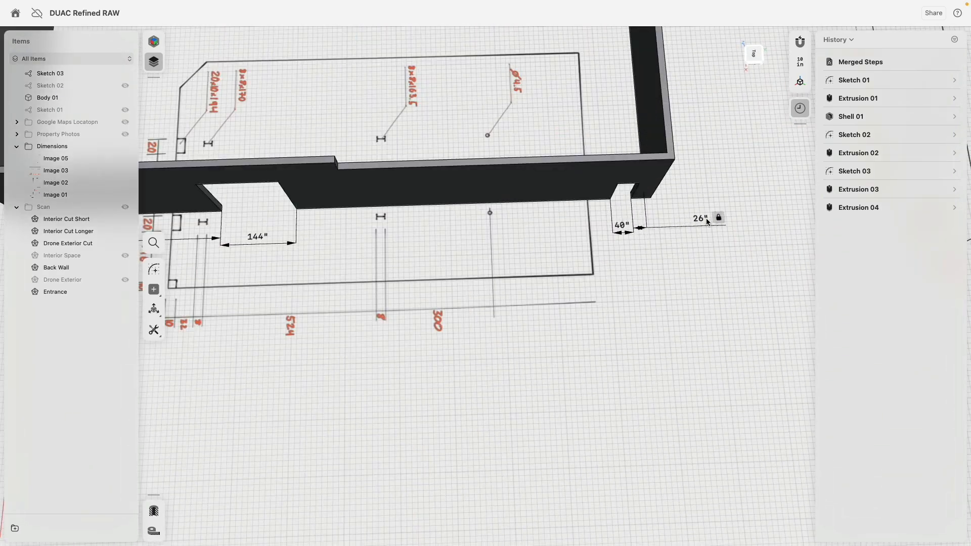
{"action": "left_click_drag", "start_coordinate": [684, 248], "coordinate": [712, 238]}
{"action": "middle_click_drag", "start_coordinate": [388, 364], "coordinate": [502, 371]}
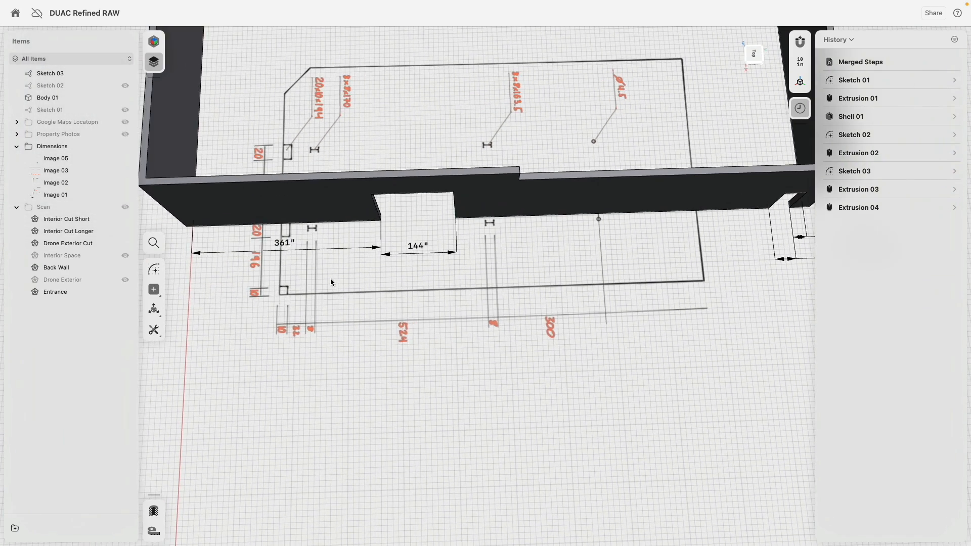
{"action": "left_click_drag", "start_coordinate": [289, 244], "coordinate": [290, 260]}
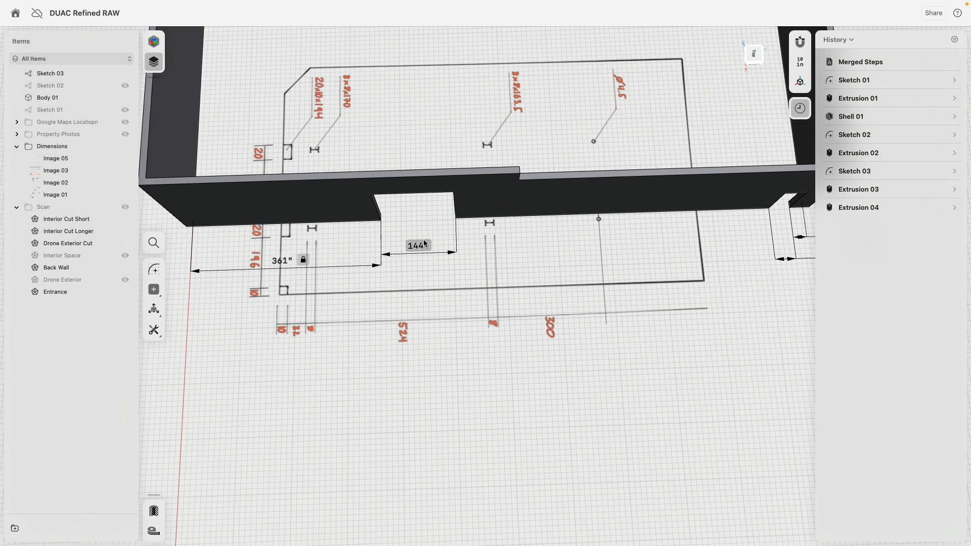
{"action": "left_click_drag", "start_coordinate": [417, 245], "coordinate": [417, 256]}
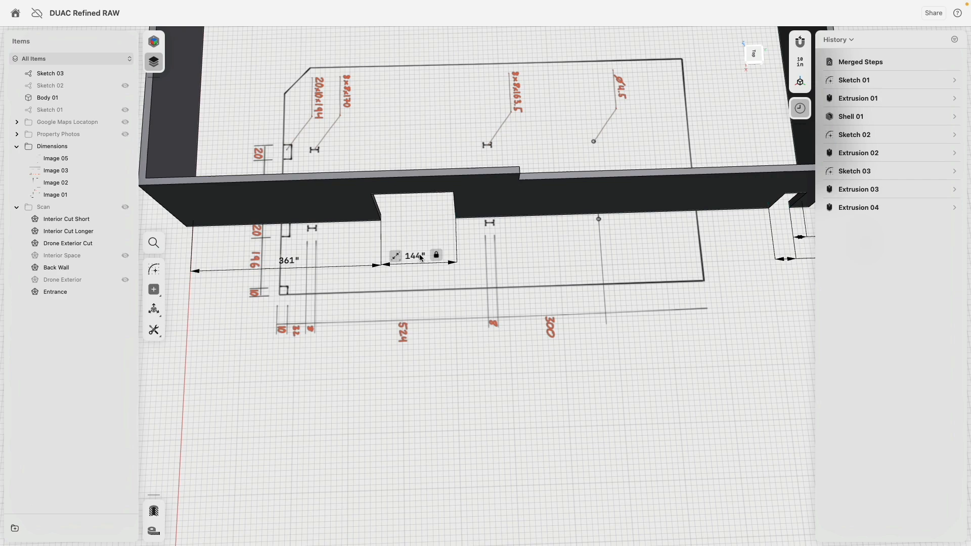
{"action": "scroll", "coordinate": [418, 316], "scroll_direction": "down", "scroll_amount": 5}
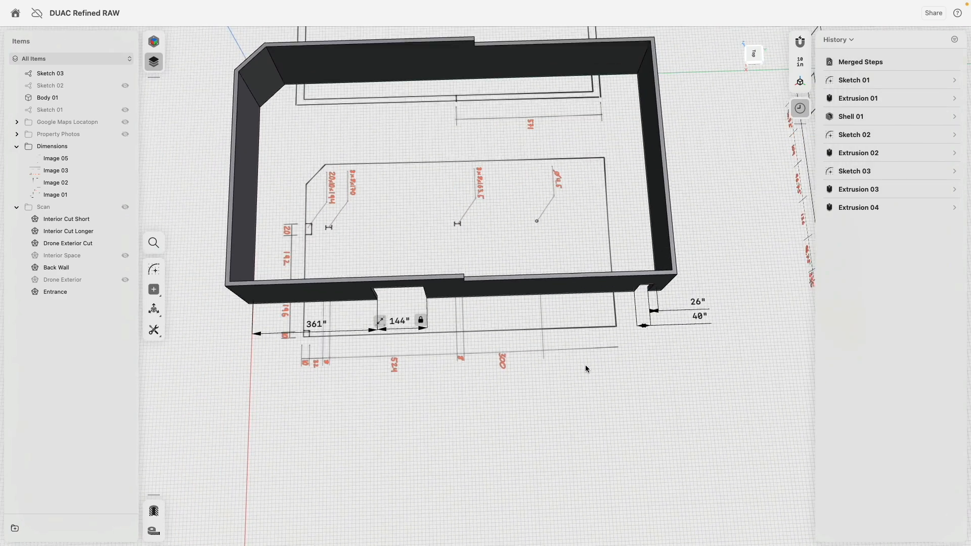
Step: Section the building at the inner face of the short end wall beside the three-window elevation drawing
{"action": "right_click_drag", "start_coordinate": [585, 366], "coordinate": [586, 336]}
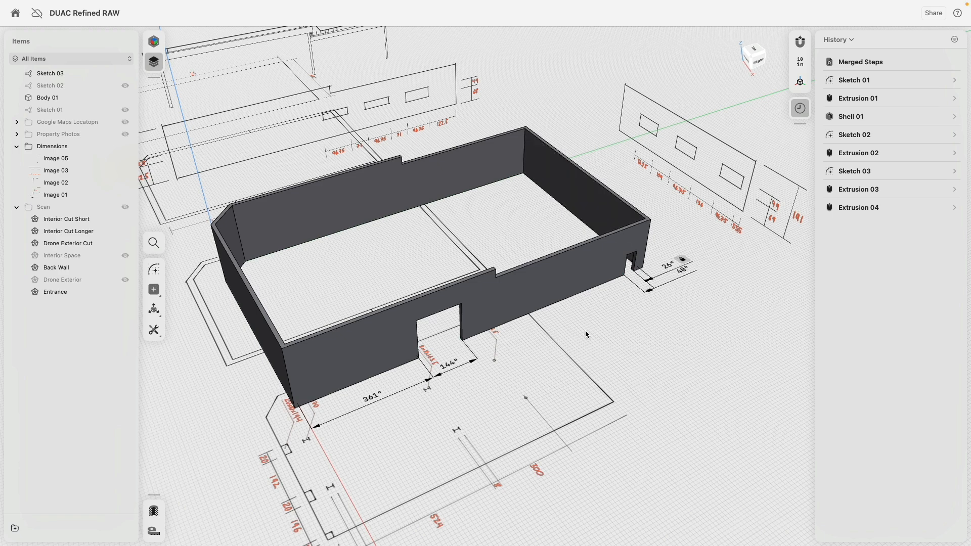
{"action": "right_click_drag", "start_coordinate": [587, 342], "coordinate": [650, 320]}
{"action": "middle_click_drag", "start_coordinate": [650, 320], "coordinate": [574, 366]}
{"action": "scroll", "coordinate": [574, 365], "scroll_direction": "up", "scroll_amount": 10}
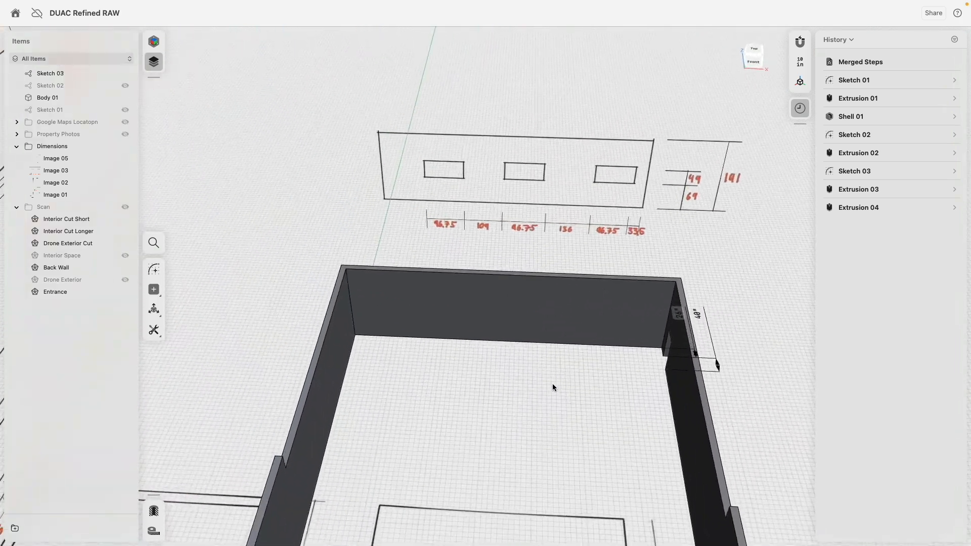
{"action": "left_click", "coordinate": [515, 319]}
{"action": "scroll", "coordinate": [526, 381], "scroll_direction": "down", "scroll_amount": 3}
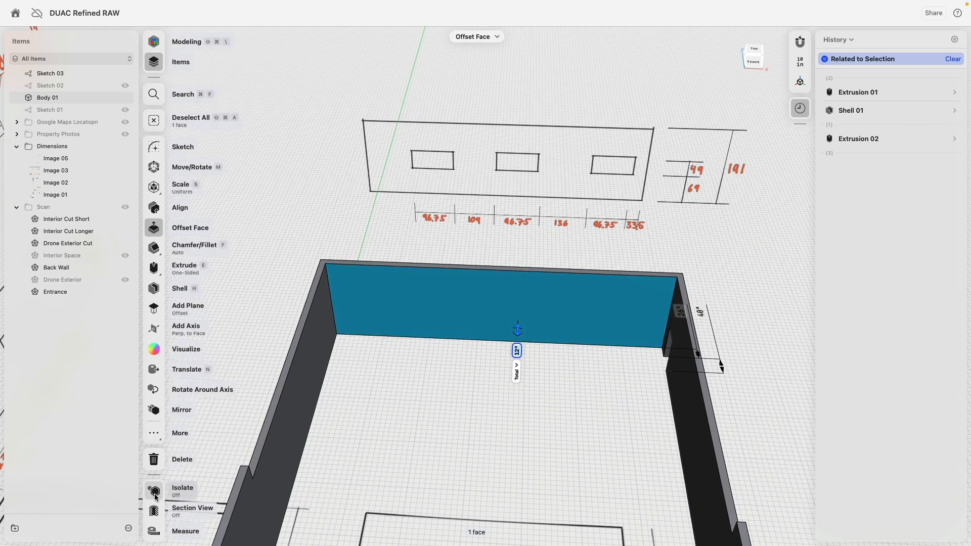
{"action": "left_click", "coordinate": [154, 512]}
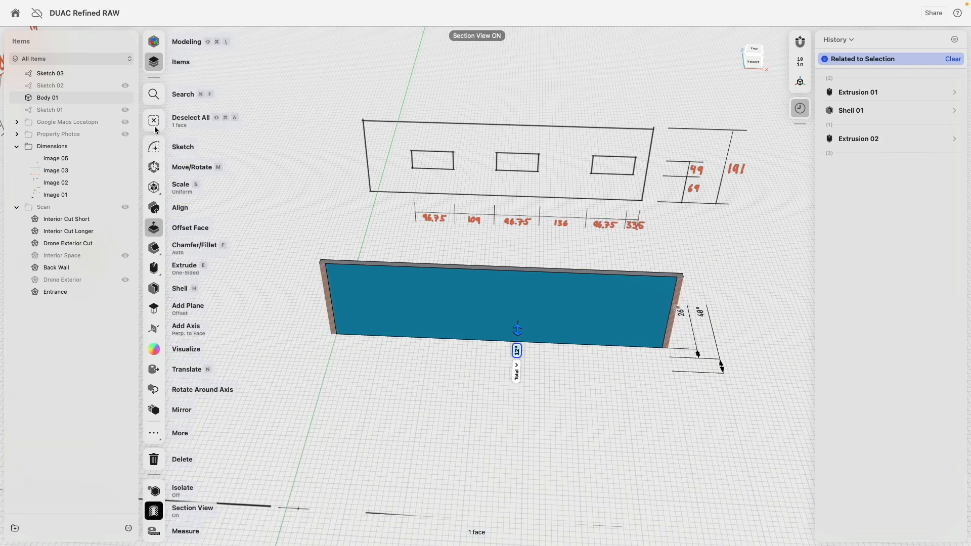
{"action": "left_click", "coordinate": [153, 147]}
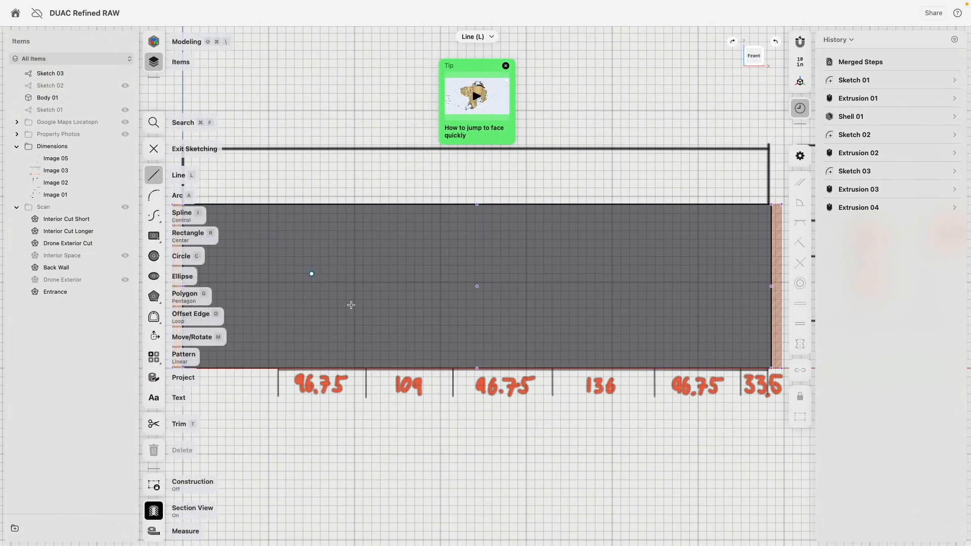
{"action": "scroll", "coordinate": [362, 310], "scroll_direction": "down", "scroll_amount": 5}
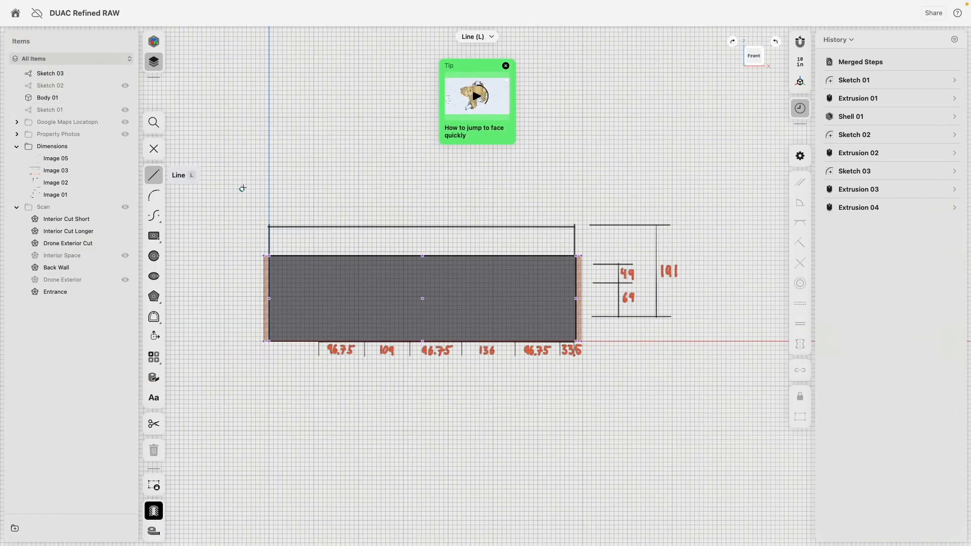
{"action": "left_click", "coordinate": [154, 150]}
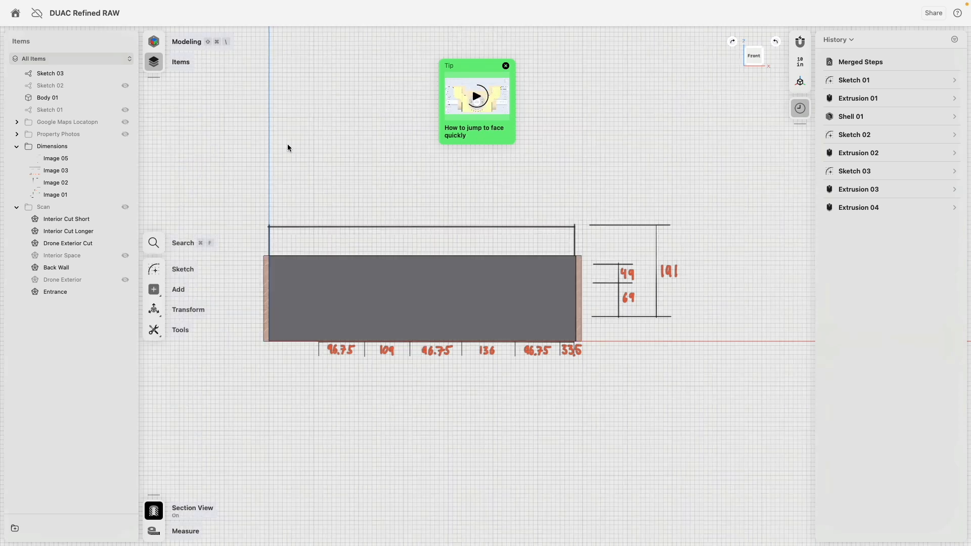
Step: Move the three-window elevation drawing straight up so it sits clear above the end wall
{"action": "left_click", "coordinate": [438, 226]}
{"action": "left_click_drag", "start_coordinate": [474, 257], "coordinate": [474, 143]}
{"action": "left_click", "coordinate": [675, 271]}
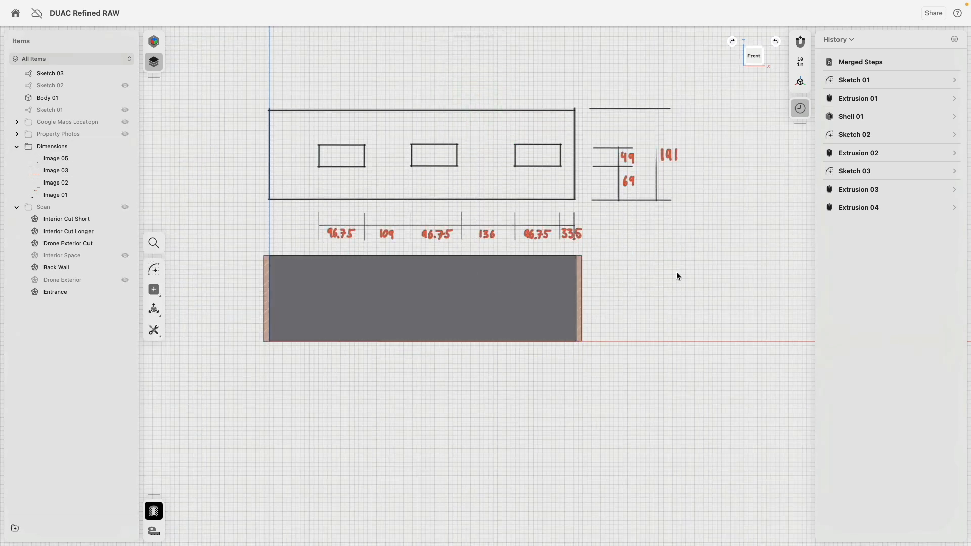
Step: Sketch three center rectangles in a row on the end wall face, about 100 x 40 in, 60 x 40 in and 80 x 40 in
{"action": "left_click", "coordinate": [333, 298]}
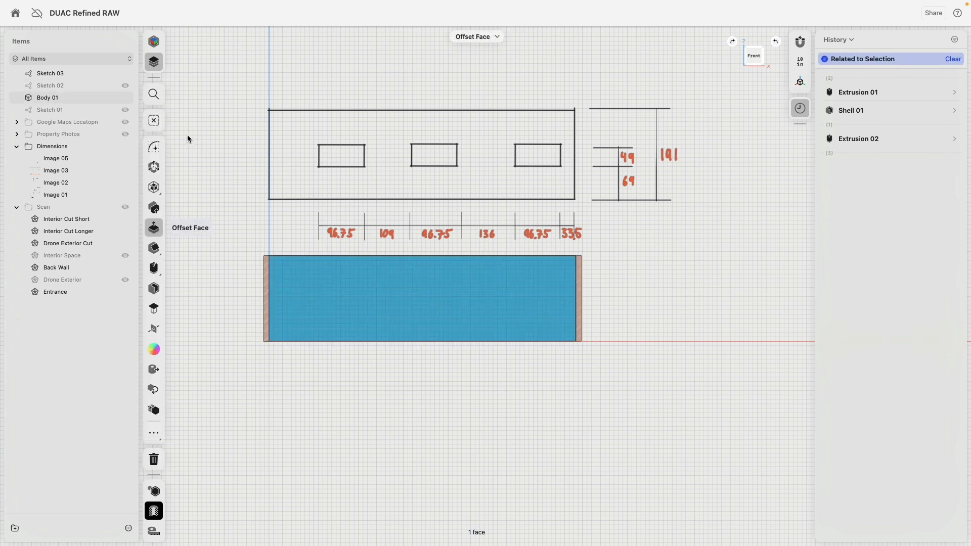
{"action": "left_click", "coordinate": [158, 155]}
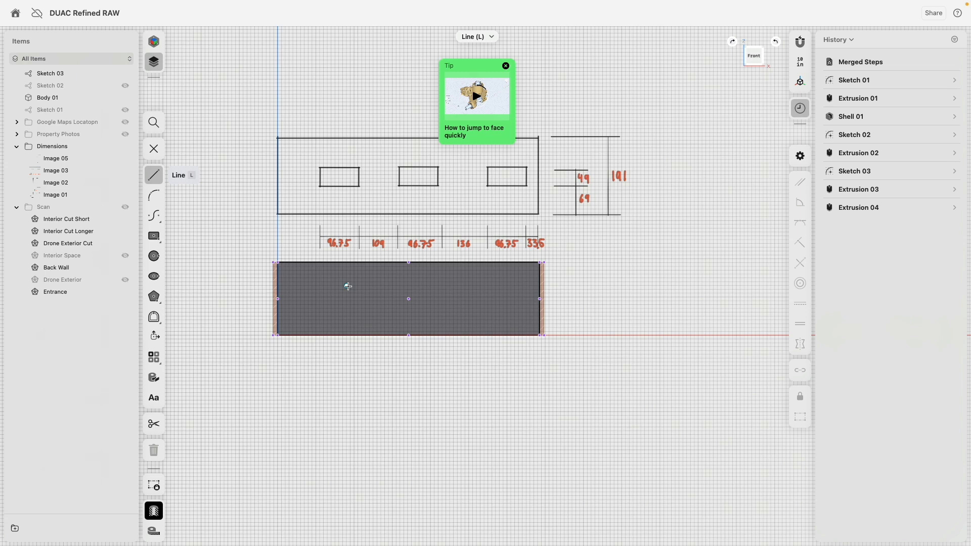
{"action": "left_click", "coordinate": [507, 65]}
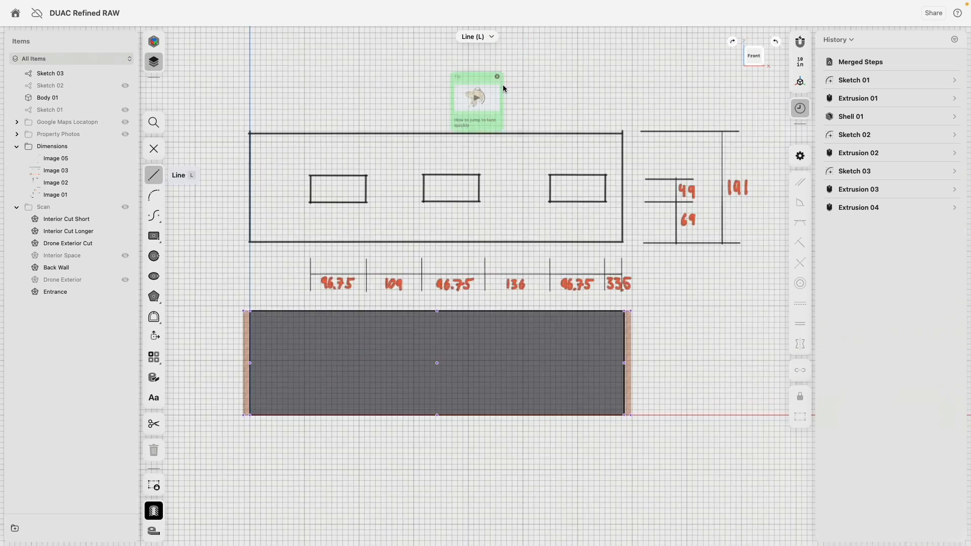
{"action": "scroll", "coordinate": [464, 349], "scroll_direction": "up", "scroll_amount": 3}
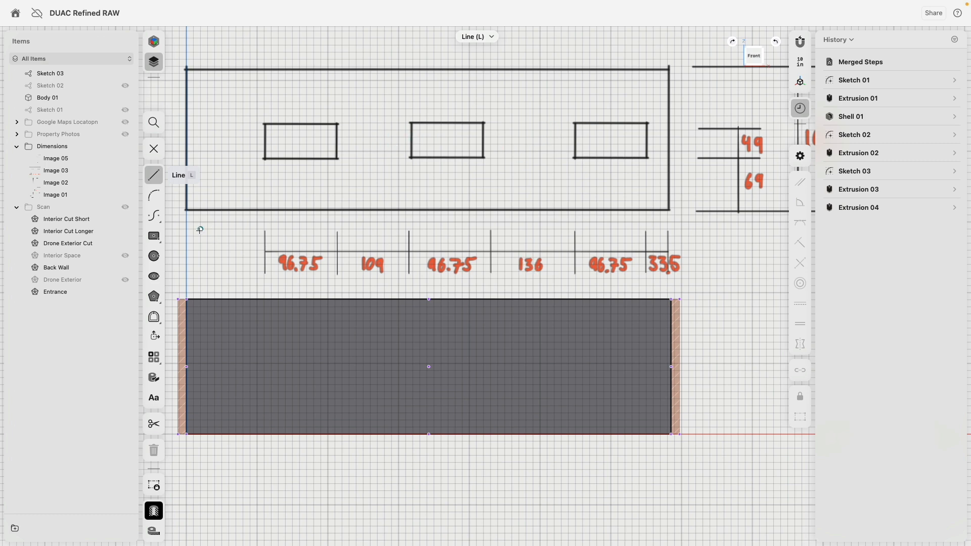
{"action": "key", "text": "r"}
{"action": "left_click", "coordinate": [299, 364]}
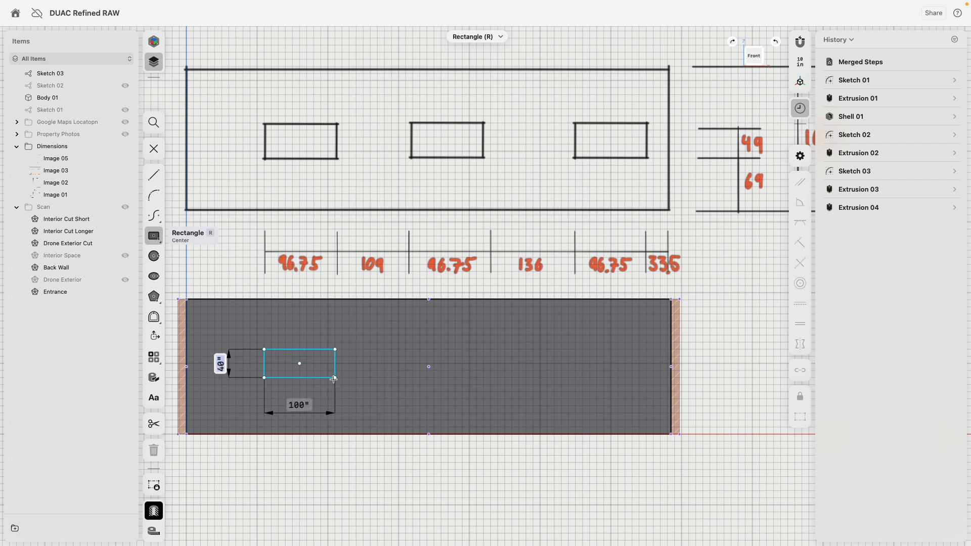
{"action": "left_click", "coordinate": [333, 379]}
{"action": "left_click", "coordinate": [392, 363]}
{"action": "left_click", "coordinate": [413, 377]}
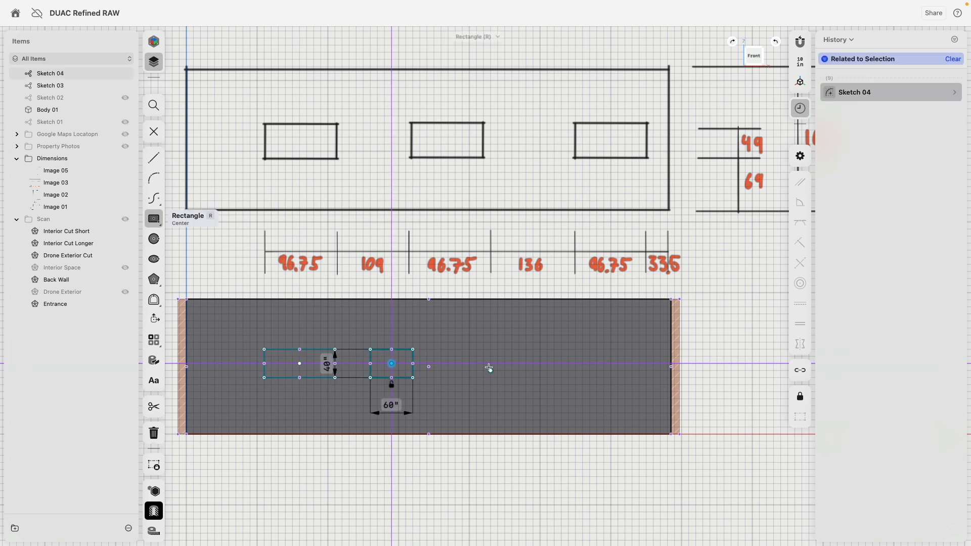
{"action": "left_click", "coordinate": [476, 363]}
{"action": "left_click", "coordinate": [505, 378]}
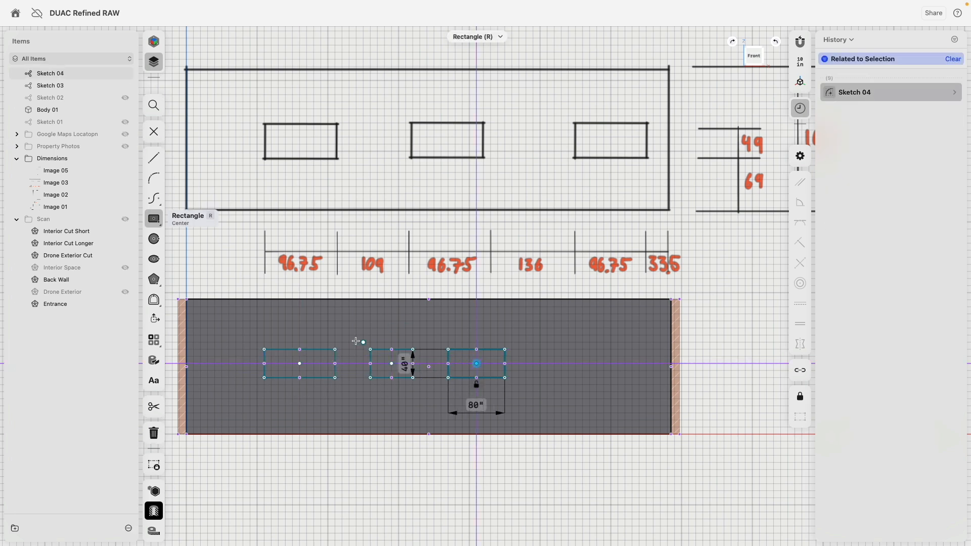
{"action": "key", "text": "Escape"}
Step: Make the widths of the three window rectangles equal by constraining their top edges
{"action": "scroll", "coordinate": [354, 341], "scroll_direction": "up", "scroll_amount": 2}
{"action": "left_click", "coordinate": [326, 349]}
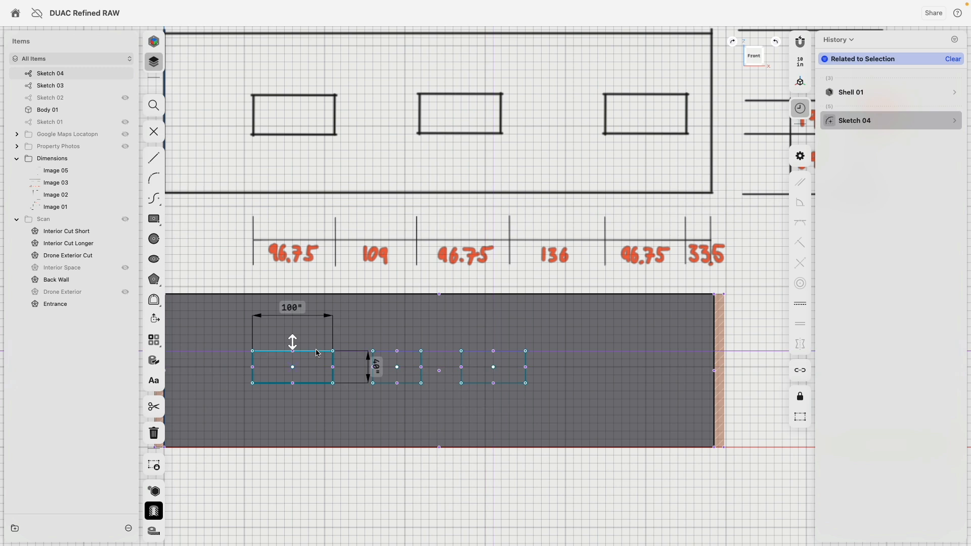
{"action": "left_click", "coordinate": [390, 352], "text": "shift"}
{"action": "left_click", "coordinate": [508, 351], "text": "shift"}
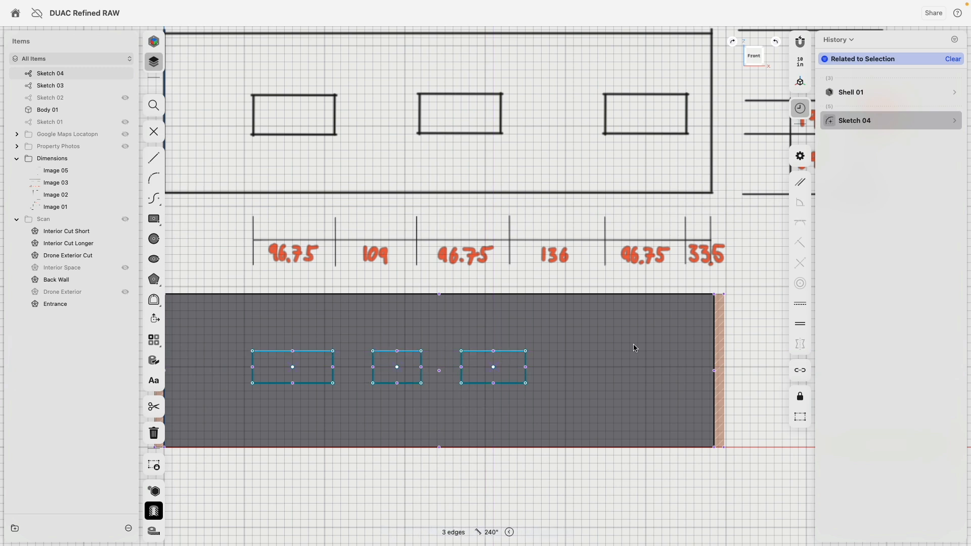
{"action": "left_click", "coordinate": [800, 325]}
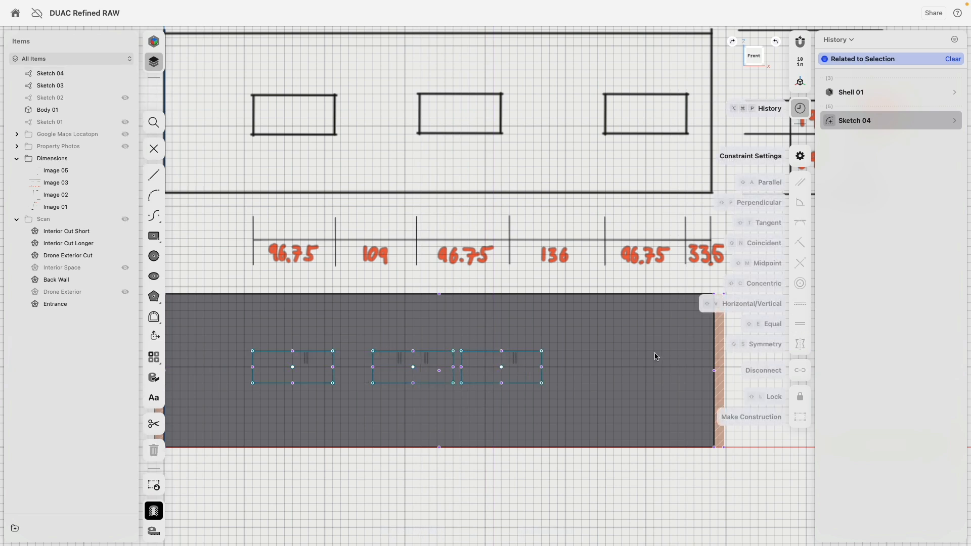
Step: Make the heights of the three window rectangles equal by constraining their right edges
{"action": "left_click", "coordinate": [333, 366]}
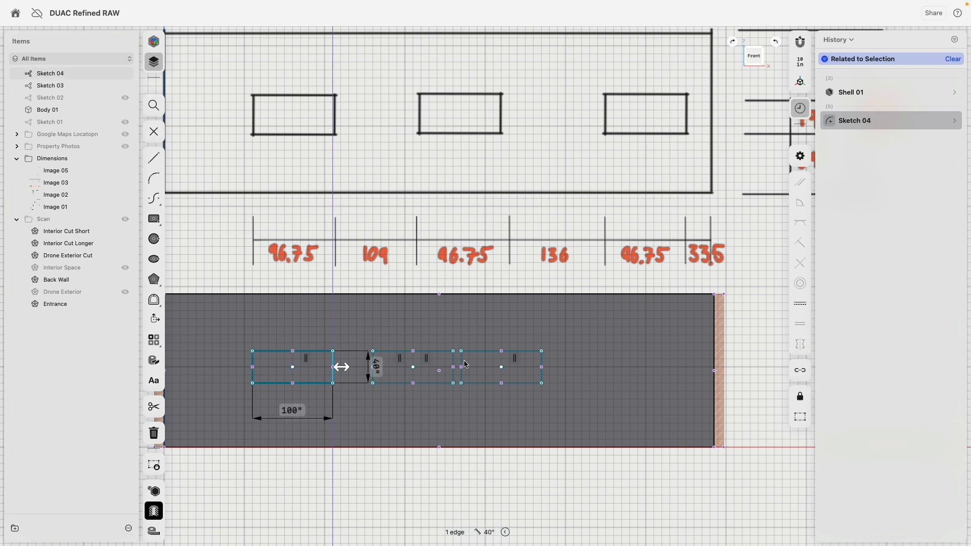
{"action": "left_click", "coordinate": [455, 364]}
{"action": "left_click", "coordinate": [542, 365]}
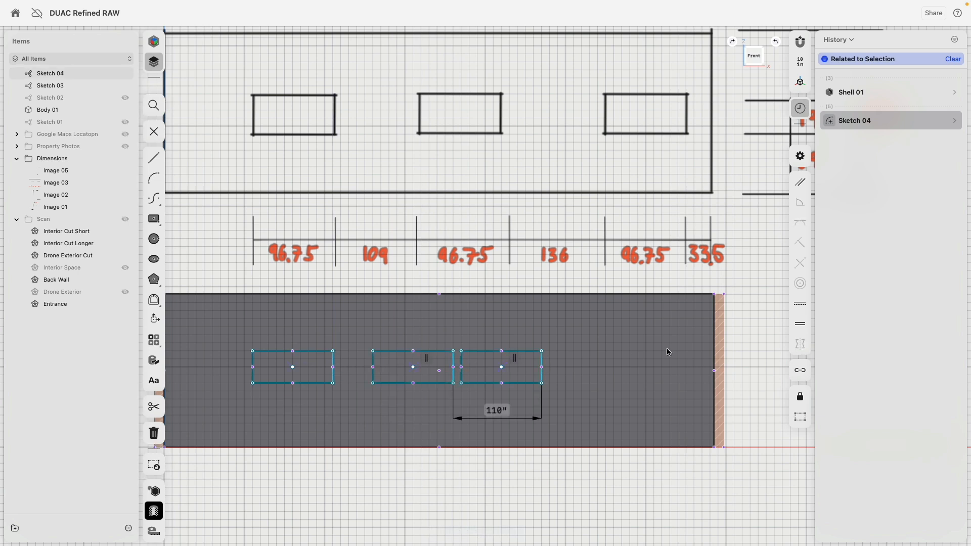
{"action": "left_click", "coordinate": [800, 325]}
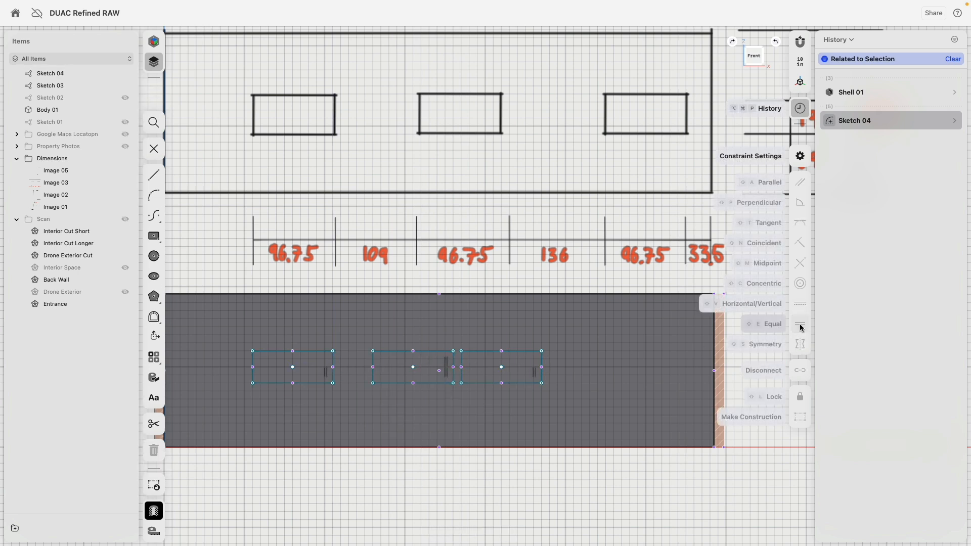
Step: Set the distance between the rightmost window rectangle and the wall's right inner edge to 33.5 in
{"action": "scroll", "coordinate": [602, 351], "scroll_direction": "right", "scroll_amount": 3}
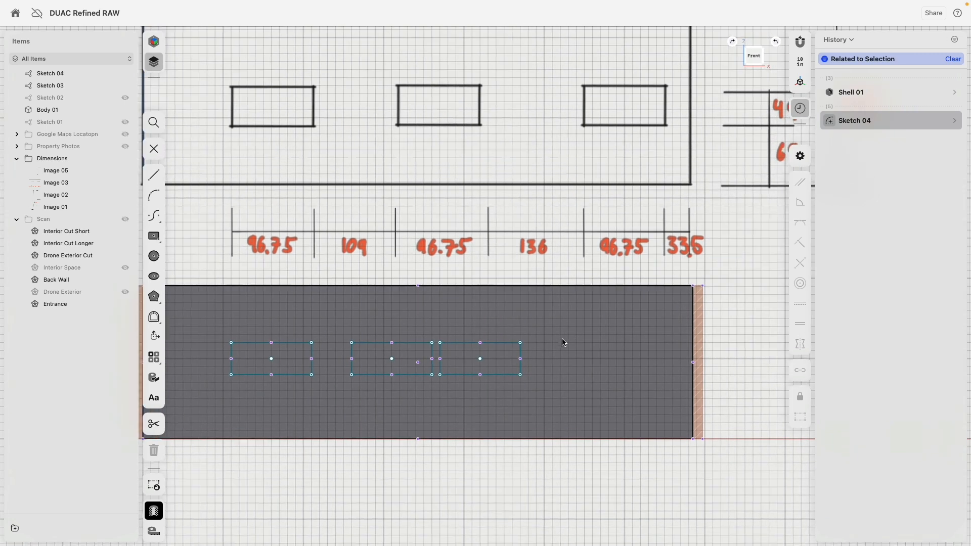
{"action": "scroll", "coordinate": [541, 352], "scroll_direction": "left", "scroll_amount": 3}
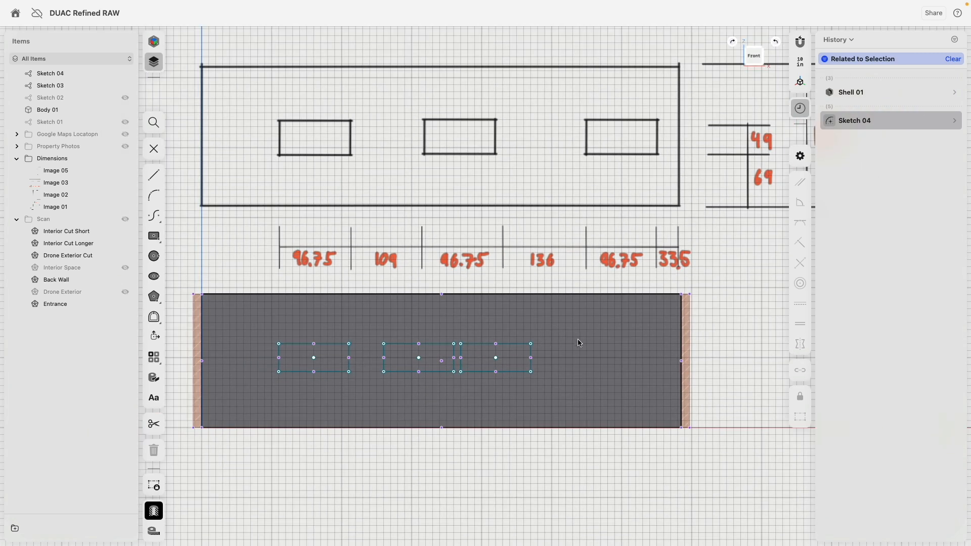
{"action": "left_click", "coordinate": [531, 356]}
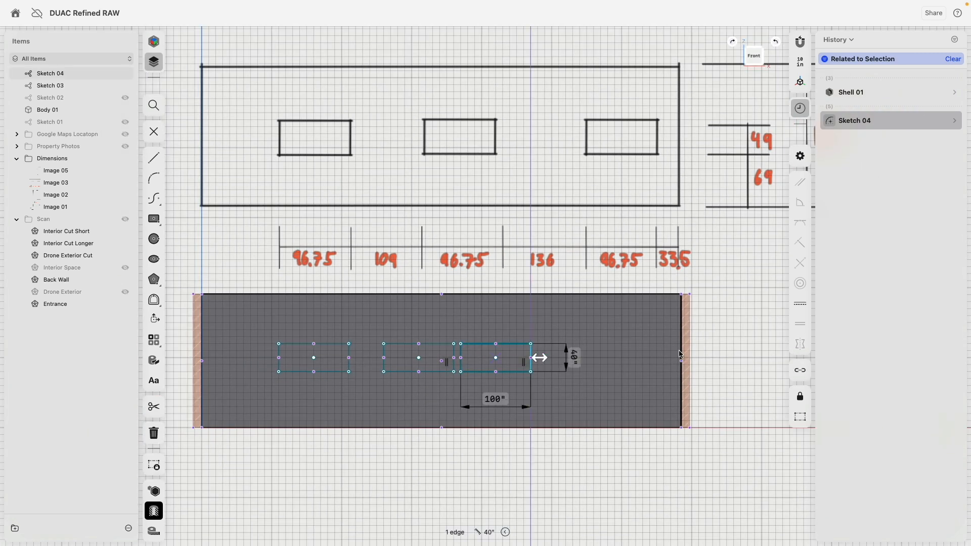
{"action": "left_click", "coordinate": [682, 357]}
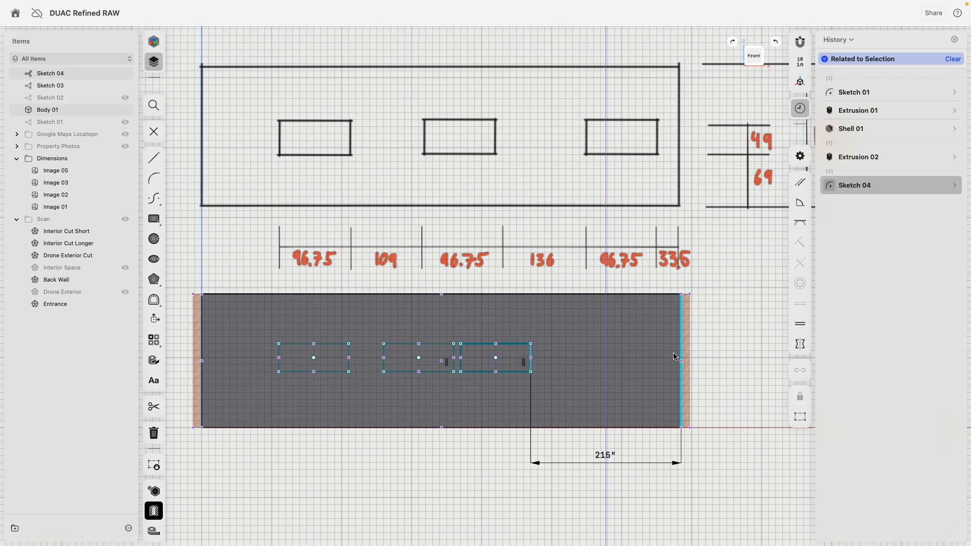
{"action": "left_click", "coordinate": [603, 457]}
{"action": "type", "text": "33.5"}
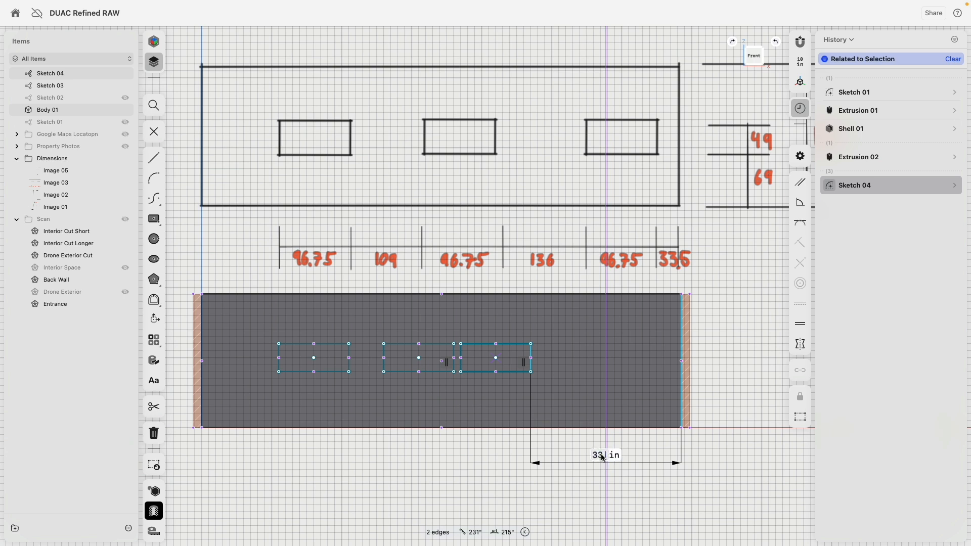
{"action": "key", "text": "Return"}
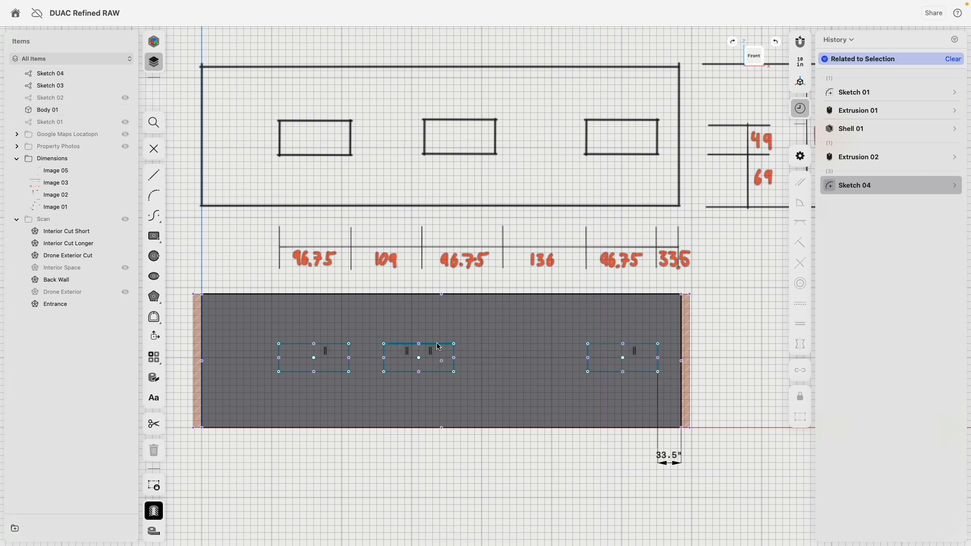
Step: Set the gap between the middle and rightmost window rectangles to 136 in
{"action": "left_click", "coordinate": [454, 357]}
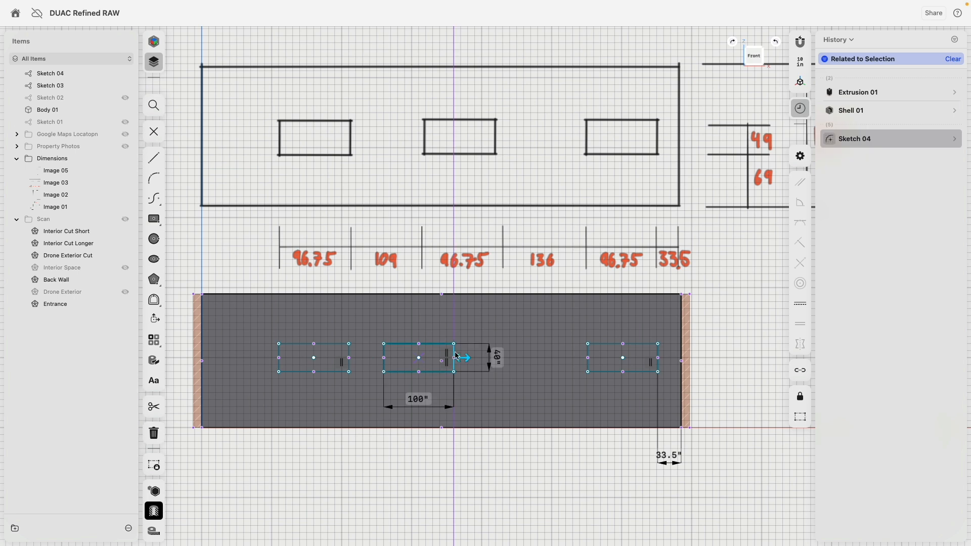
{"action": "left_click", "coordinate": [588, 357]}
{"action": "left_click", "coordinate": [531, 404]}
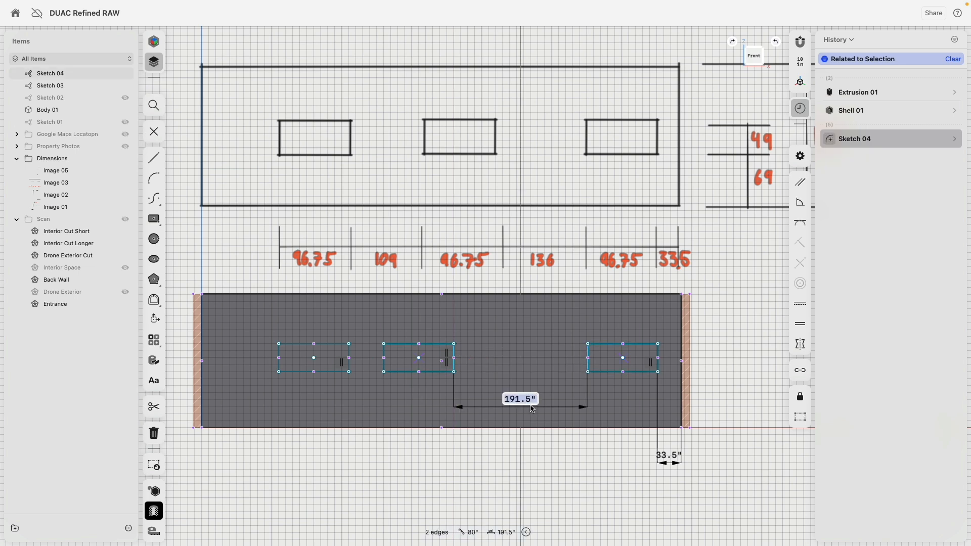
{"action": "type", "text": "13"}
{"action": "type", "text": "6"}
{"action": "key", "text": "Return"}
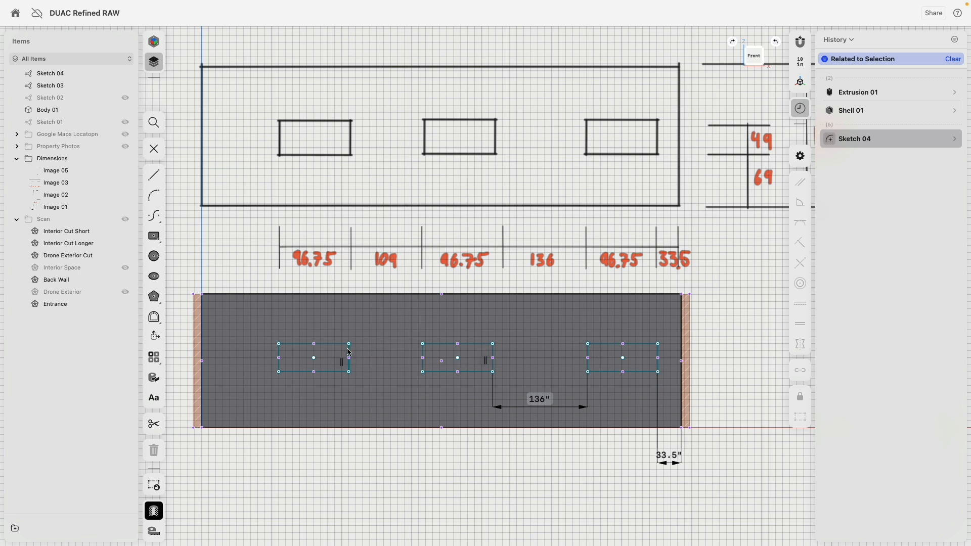
Step: Set the gap between the leftmost and middle window rectangles to 109 in
{"action": "left_click", "coordinate": [348, 353]}
{"action": "left_click", "coordinate": [423, 357]}
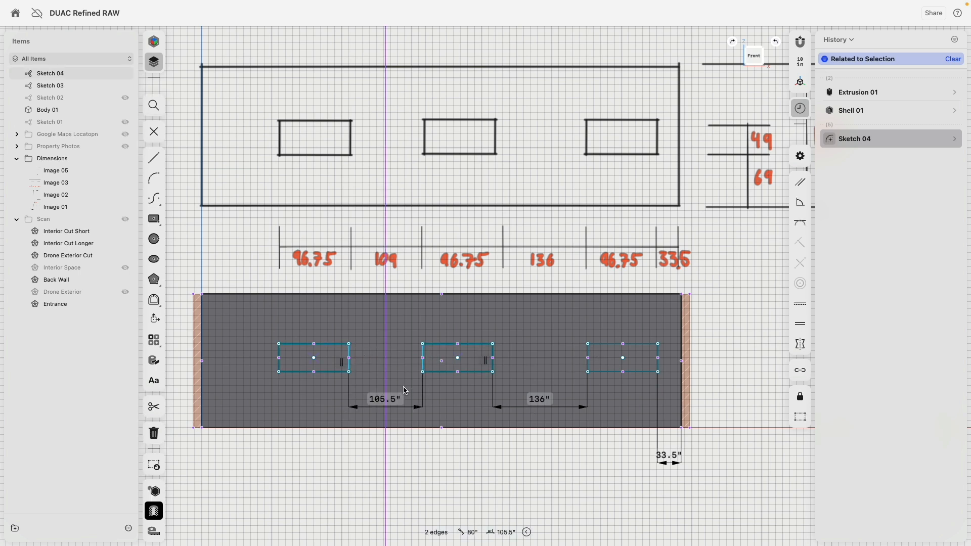
{"action": "left_click", "coordinate": [398, 399]}
{"action": "type", "text": "109"}
{"action": "key", "text": "Return"}
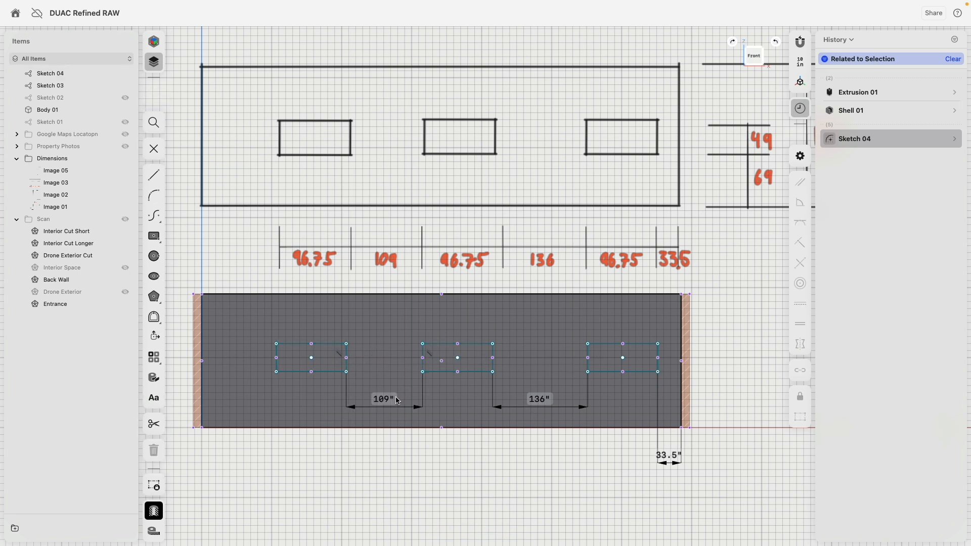
Step: Set the height of the leftmost window rectangle to 49 in
{"action": "left_click", "coordinate": [277, 365]}
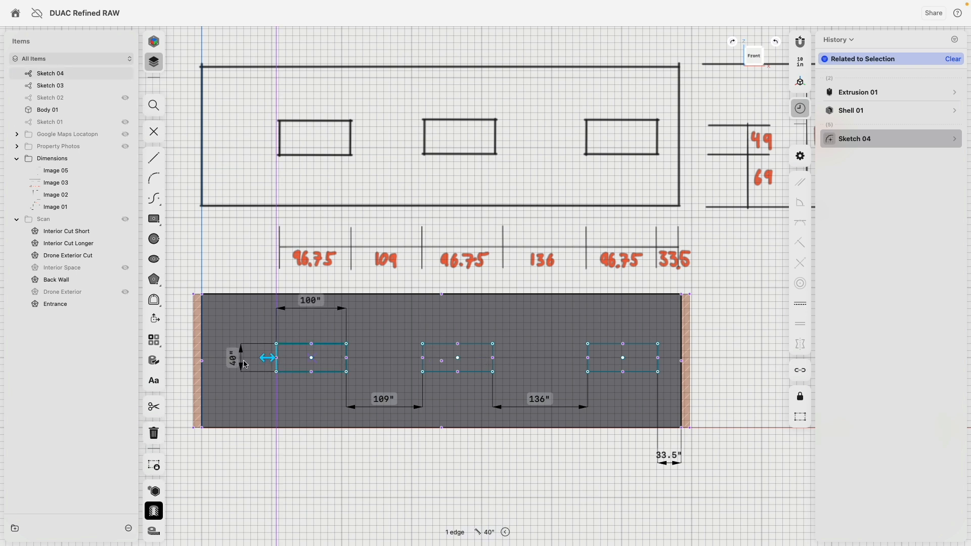
{"action": "type", "text": "49"}
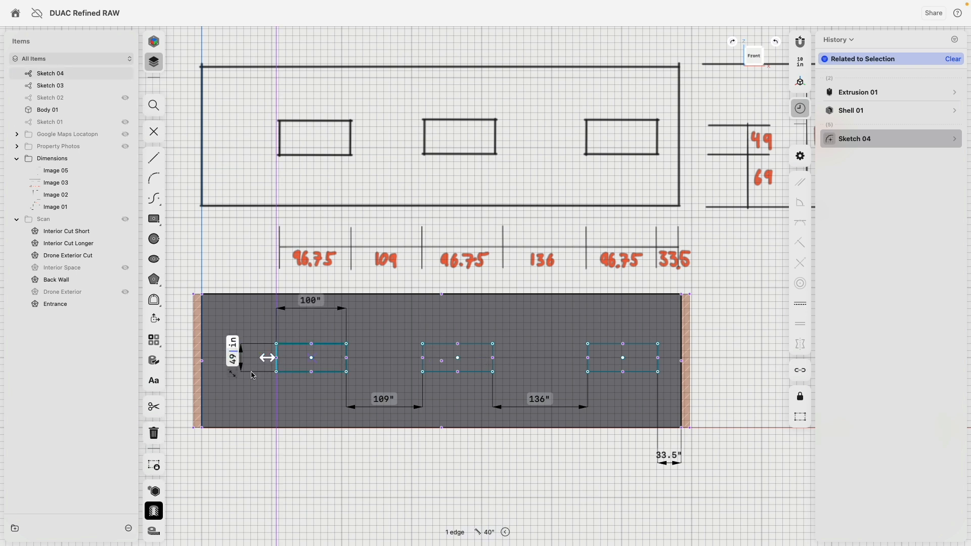
{"action": "key", "text": "Return"}
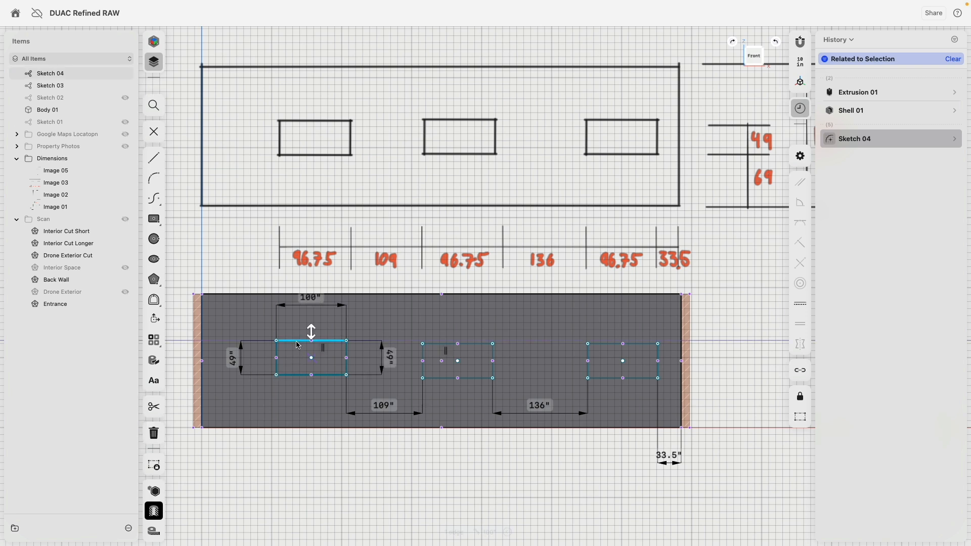
Step: Set the width of the leftmost window rectangle to 96.75 in and leave the sketch
{"action": "left_click", "coordinate": [299, 342]}
{"action": "left_click", "coordinate": [314, 302]}
{"action": "type", "text": "96.75"}
{"action": "key", "text": "Return"}
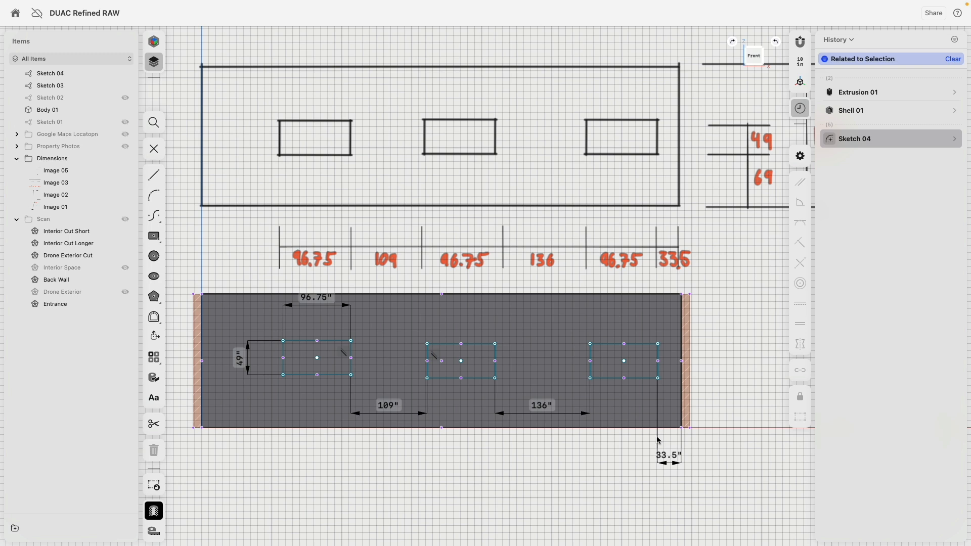
{"action": "key", "text": "Escape"}
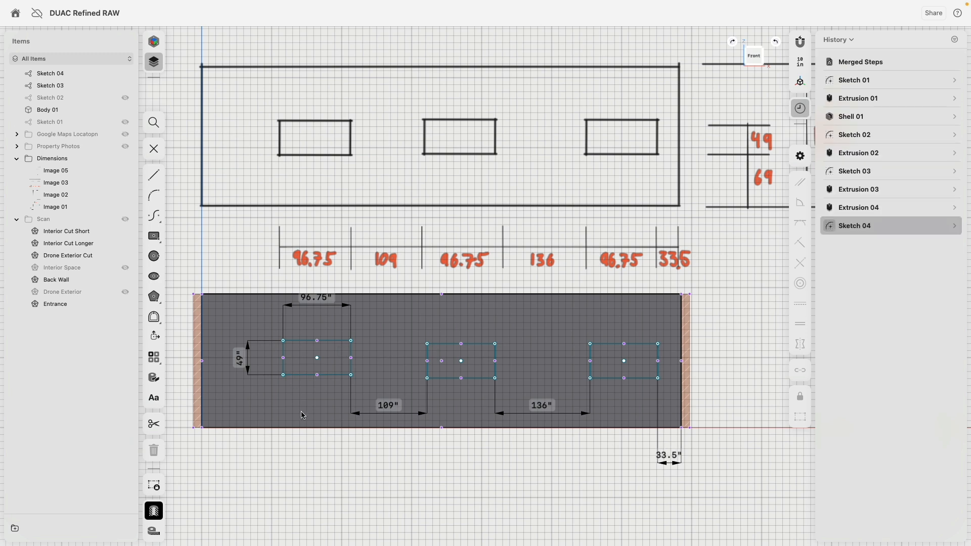
{"action": "key", "text": "Escape"}
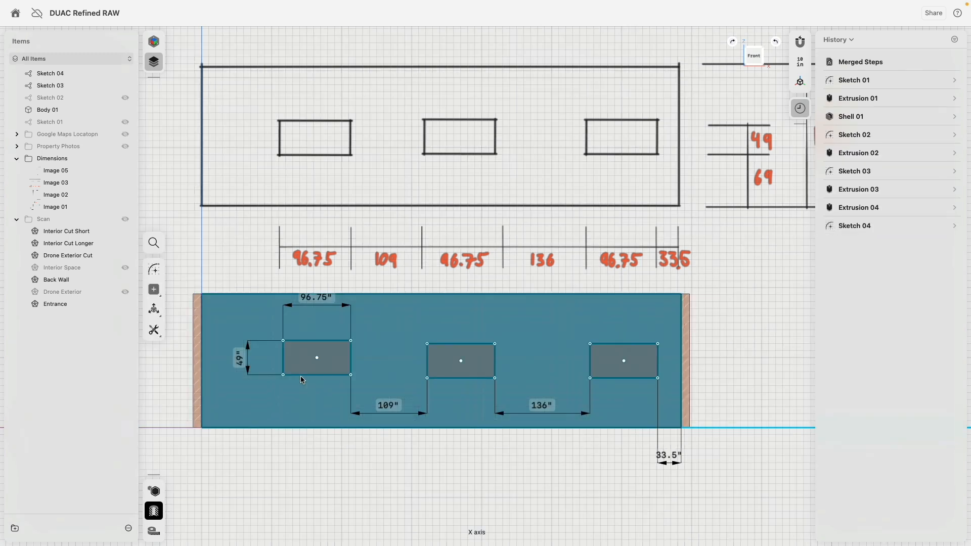
{"action": "left_click", "coordinate": [300, 375]}
{"action": "left_click", "coordinate": [268, 475]}
{"action": "left_click", "coordinate": [291, 374]}
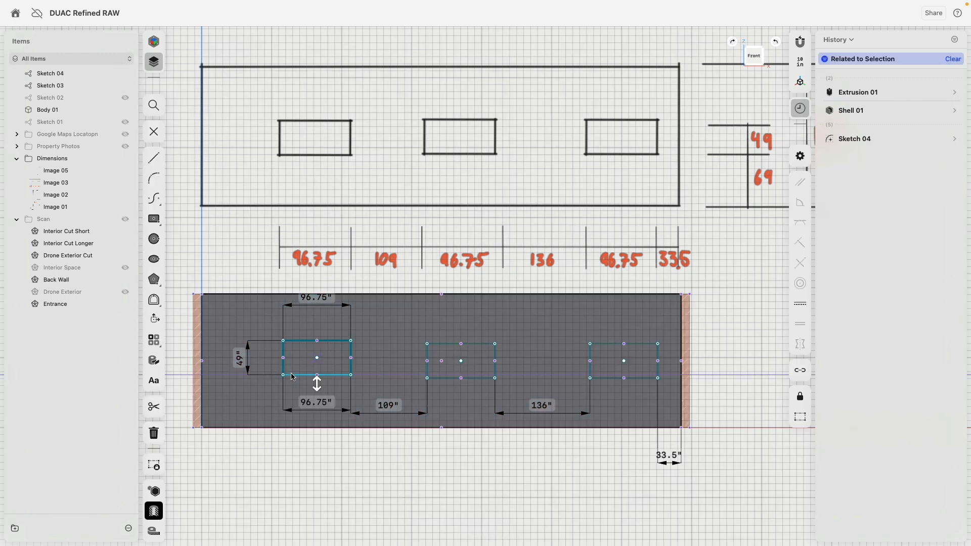
{"action": "left_click", "coordinate": [293, 428]}
{"action": "right_click_drag", "start_coordinate": [294, 428], "coordinate": [272, 427]}
{"action": "left_click", "coordinate": [272, 427]}
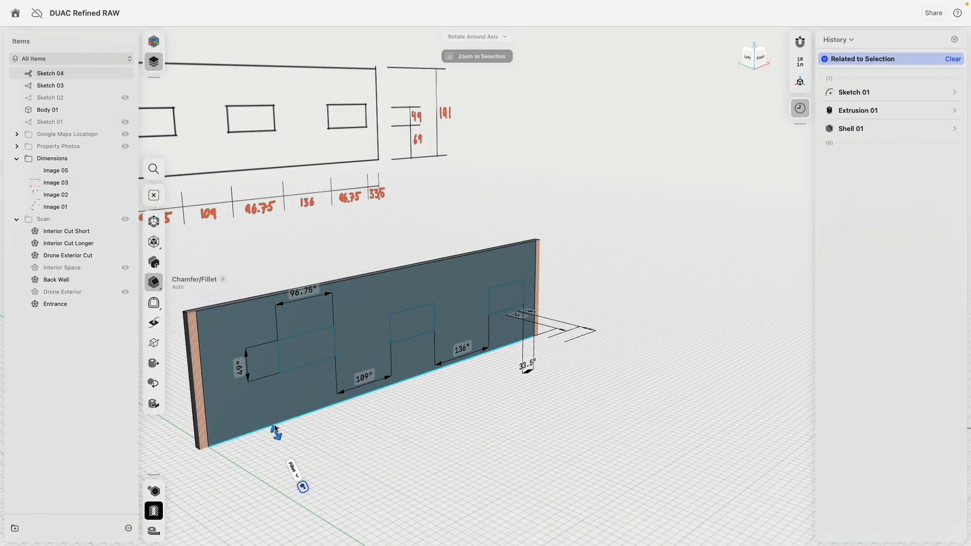
{"action": "left_click", "coordinate": [353, 447]}
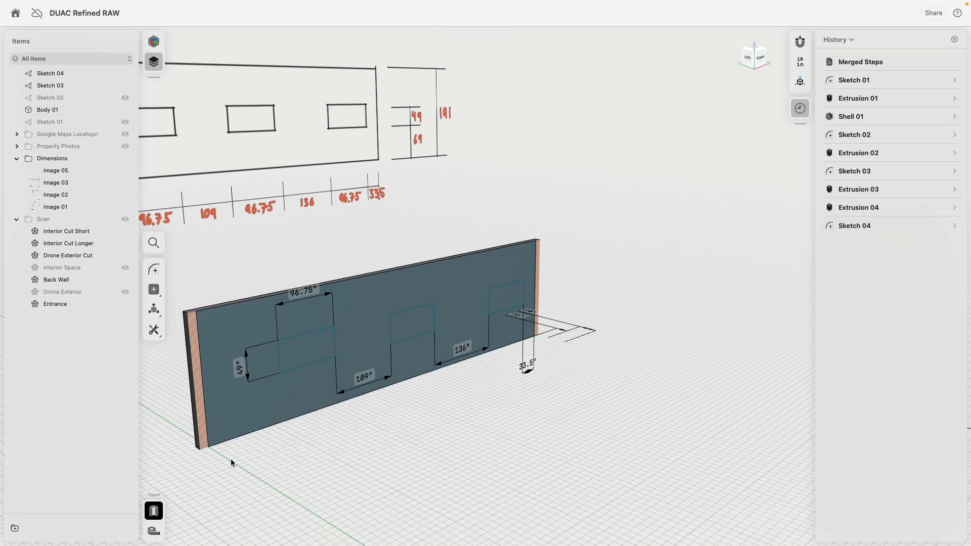
Step: Set the distance between the leftmost window rectangle's bottom edge and the wall's bottom edge to 69 in
{"action": "left_click", "coordinate": [283, 373]}
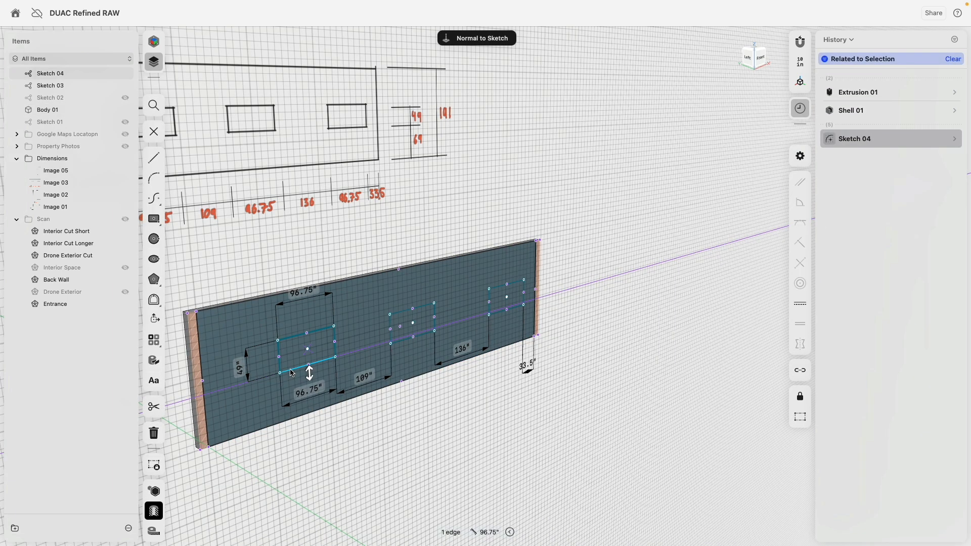
{"action": "left_click", "coordinate": [292, 419]}
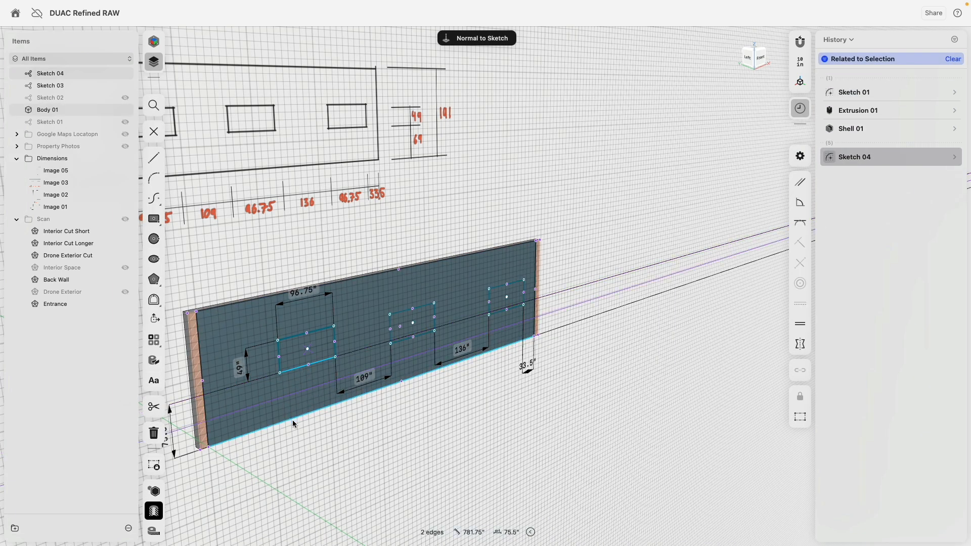
{"action": "mouse_move", "coordinate": [375, 442]}
{"action": "right_mouse_down"}
{"action": "mouse_move", "coordinate": [314, 444]}
{"action": "mouse_move", "coordinate": [368, 447]}
{"action": "right_mouse_up"}
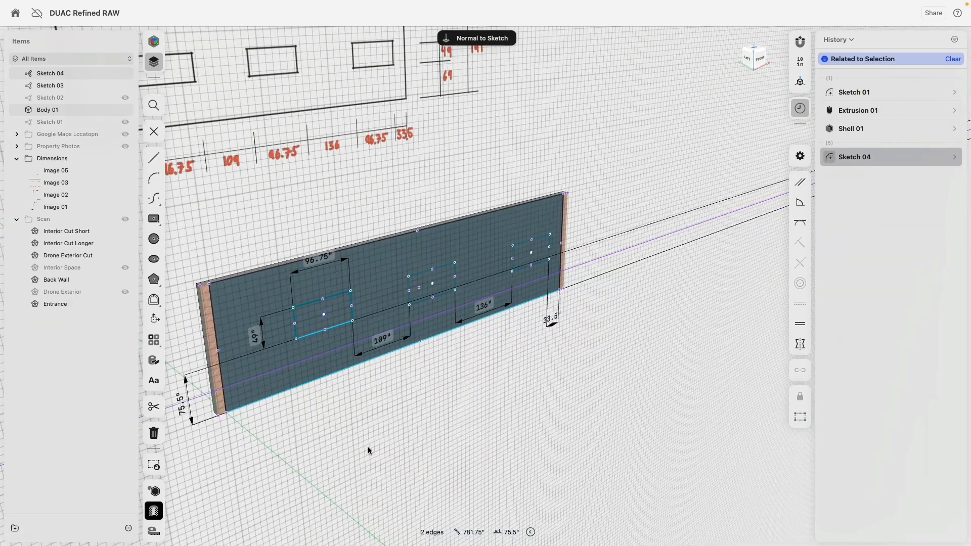
{"action": "middle_click_drag", "start_coordinate": [368, 447], "coordinate": [448, 411]}
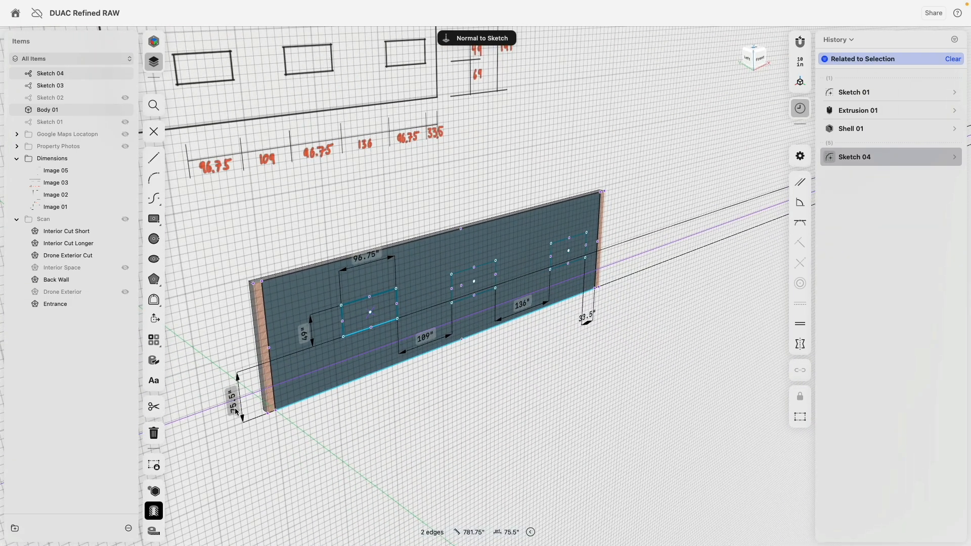
{"action": "left_click", "coordinate": [233, 405]}
{"action": "type", "text": "69"}
{"action": "key", "text": "Return"}
Step: Extrude the three window rectangles back through the wall to cut the window openings
{"action": "left_click", "coordinate": [369, 317]}
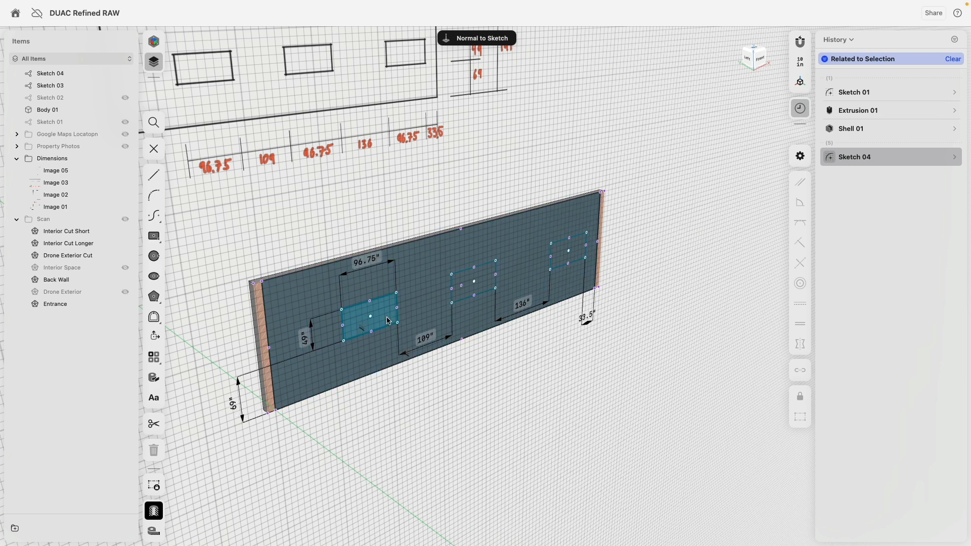
{"action": "left_click", "coordinate": [473, 281]}
{"action": "left_click", "coordinate": [568, 256]}
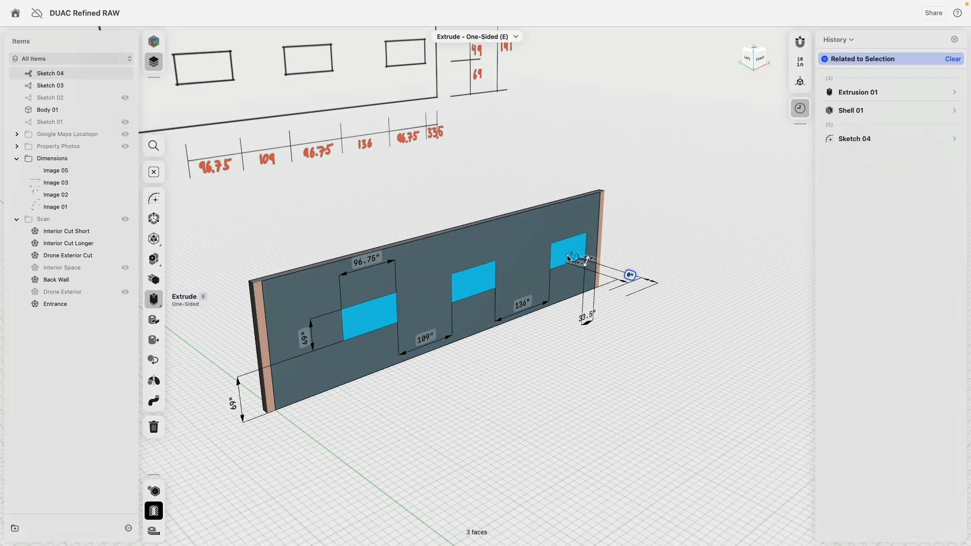
{"action": "left_click_drag", "start_coordinate": [571, 256], "coordinate": [537, 245]}
{"action": "left_click", "coordinate": [559, 386]}
Step: Show Sketch 04 again so its window dimensions can be edited on the cut wall
{"action": "right_click_drag", "start_coordinate": [557, 392], "coordinate": [549, 405]}
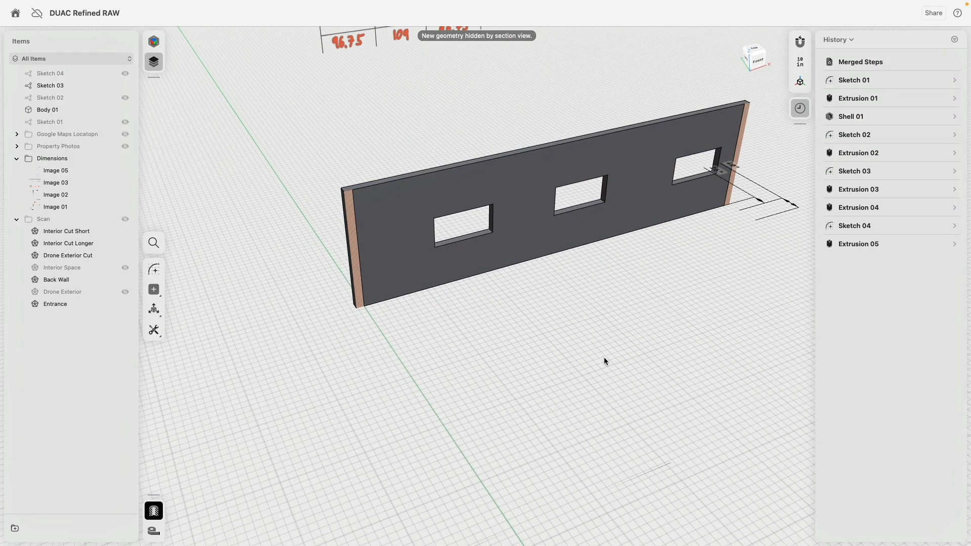
{"action": "middle_click_drag", "start_coordinate": [604, 357], "coordinate": [543, 373]}
{"action": "mouse_move", "coordinate": [526, 386]}
{"action": "right_mouse_down"}
{"action": "mouse_move", "coordinate": [491, 369]}
{"action": "mouse_move", "coordinate": [496, 393]}
{"action": "right_mouse_up"}
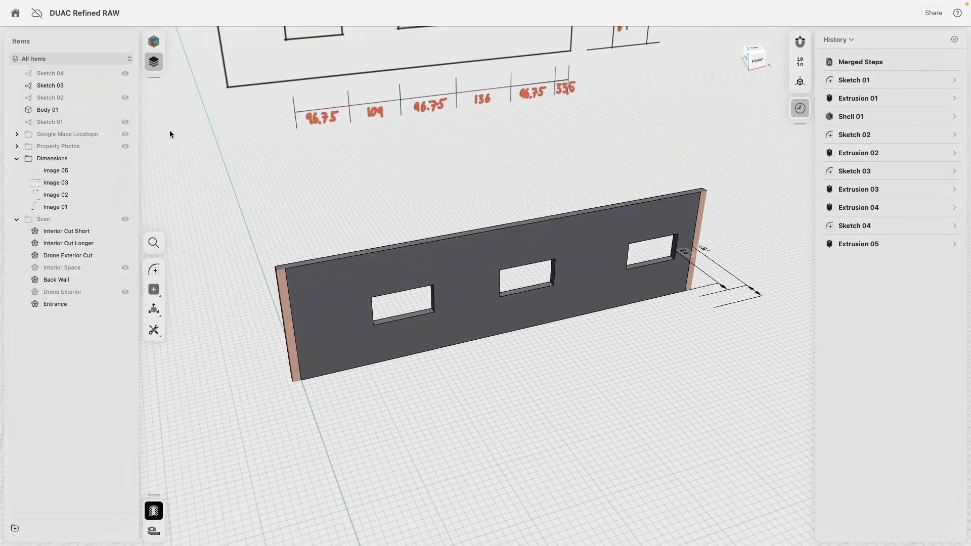
{"action": "left_click", "coordinate": [124, 73]}
{"action": "scroll", "coordinate": [248, 232], "scroll_direction": "down", "scroll_amount": 3}
{"action": "scroll", "coordinate": [251, 225], "scroll_direction": "up", "scroll_amount": 4}
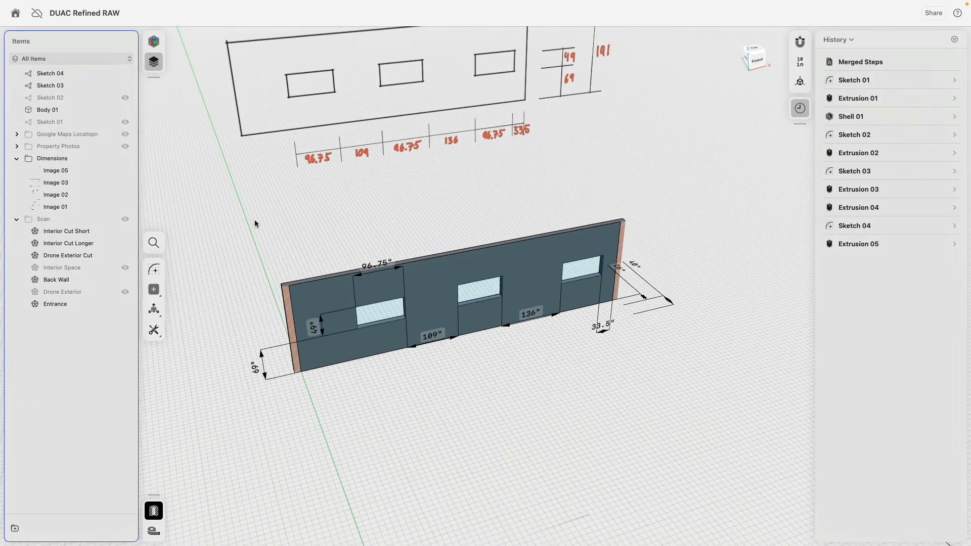
{"action": "scroll", "coordinate": [279, 229], "scroll_direction": "down", "scroll_amount": 1}
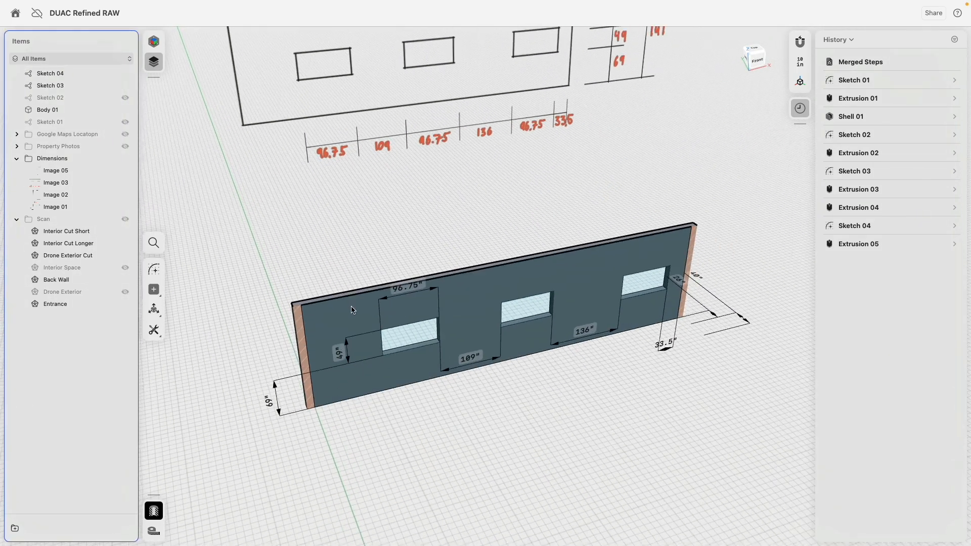
Step: Set the height of the leftmost window rectangle to 50 in
{"action": "left_click", "coordinate": [342, 358]}
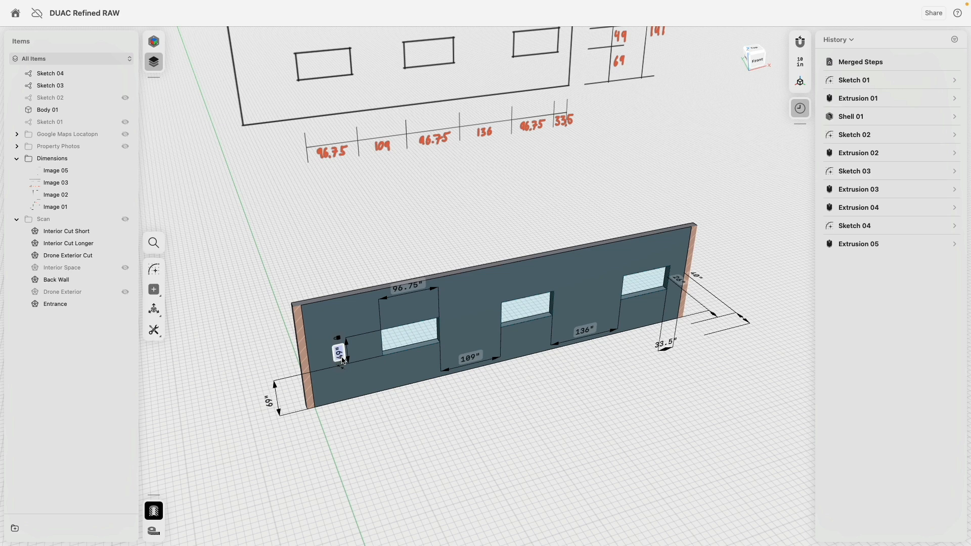
{"action": "type", "text": "50"}
{"action": "key", "text": "Return"}
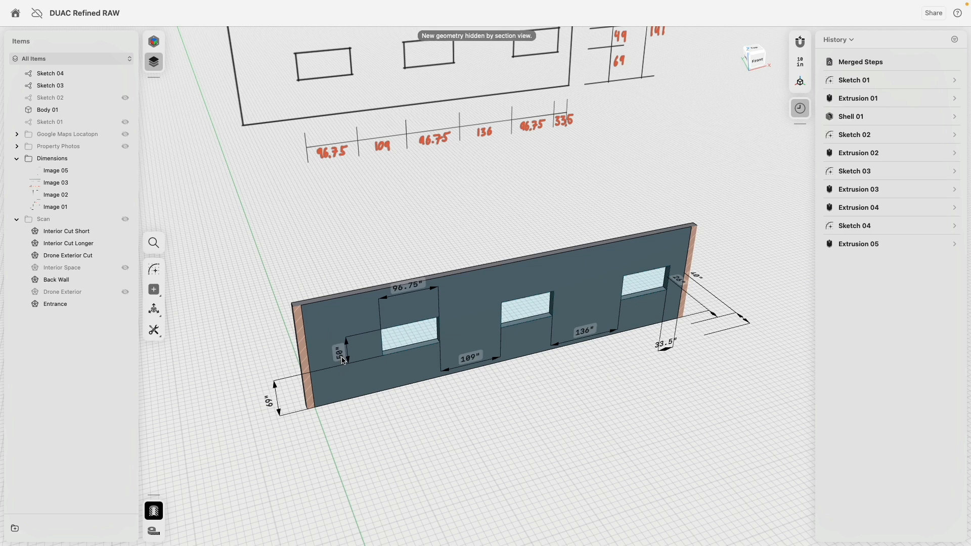
{"action": "left_click", "coordinate": [409, 325]}
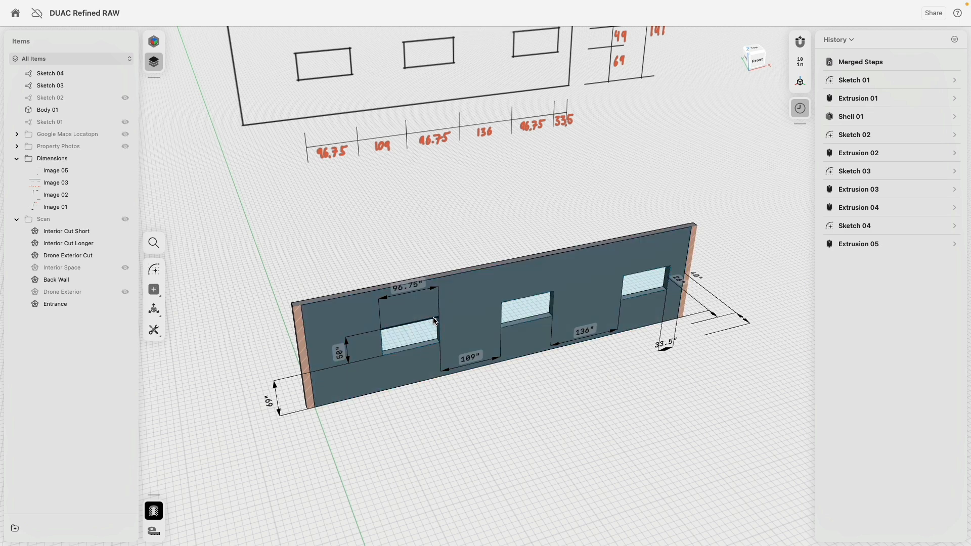
{"action": "key", "text": "f"}
{"action": "left_click", "coordinate": [526, 316]}
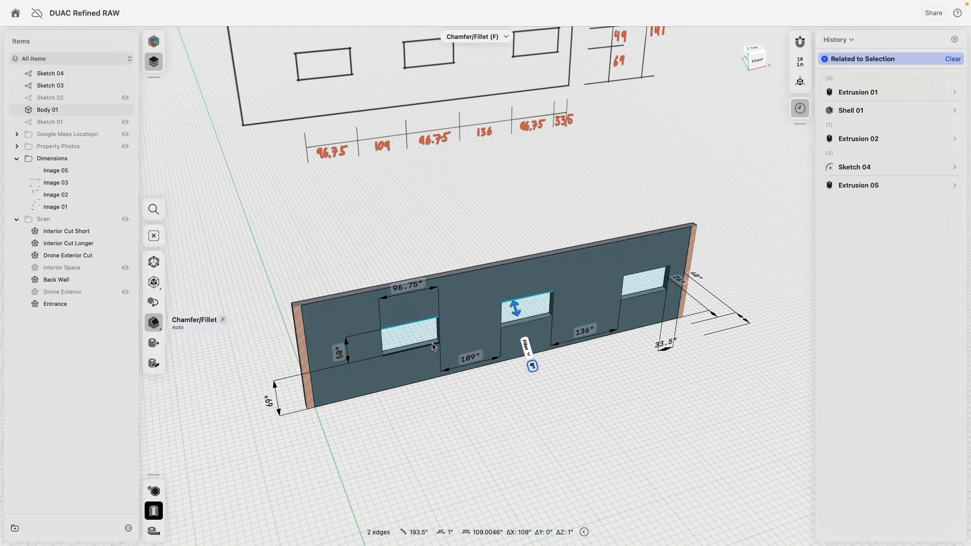
Step: Apply a Parallel constraint to the top edges of the three window rectangles in Sketch 04
{"action": "left_click", "coordinate": [70, 73]}
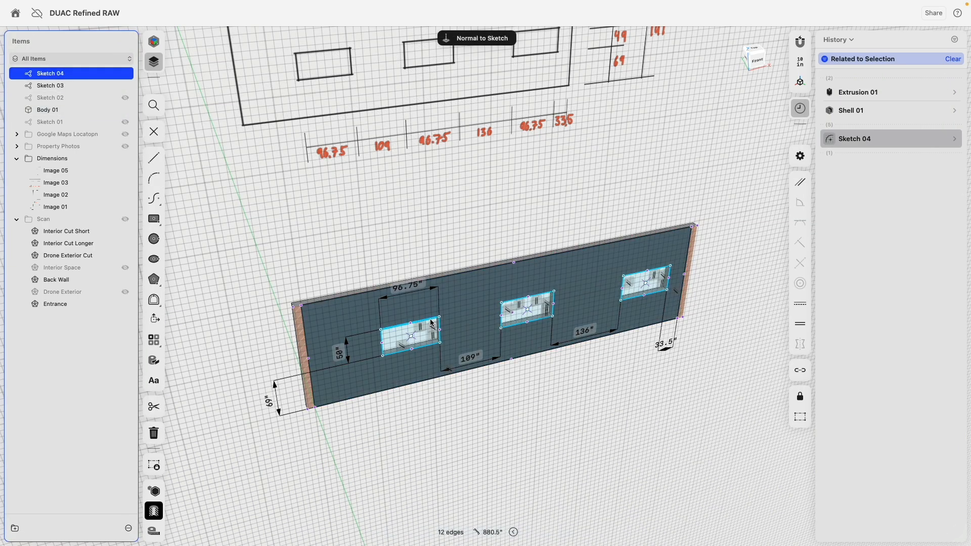
{"action": "left_click", "coordinate": [501, 294]}
{"action": "left_click", "coordinate": [428, 321]}
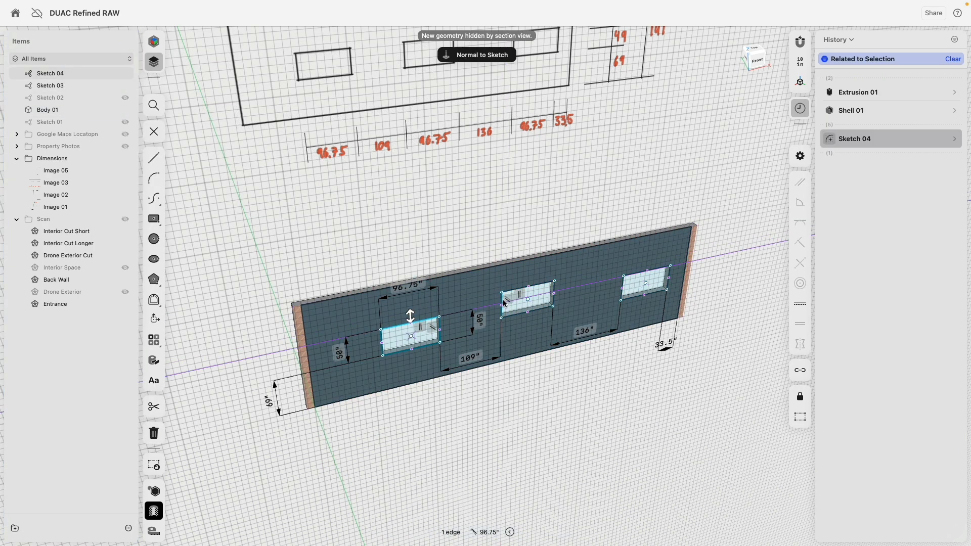
{"action": "left_click", "coordinate": [511, 292]}
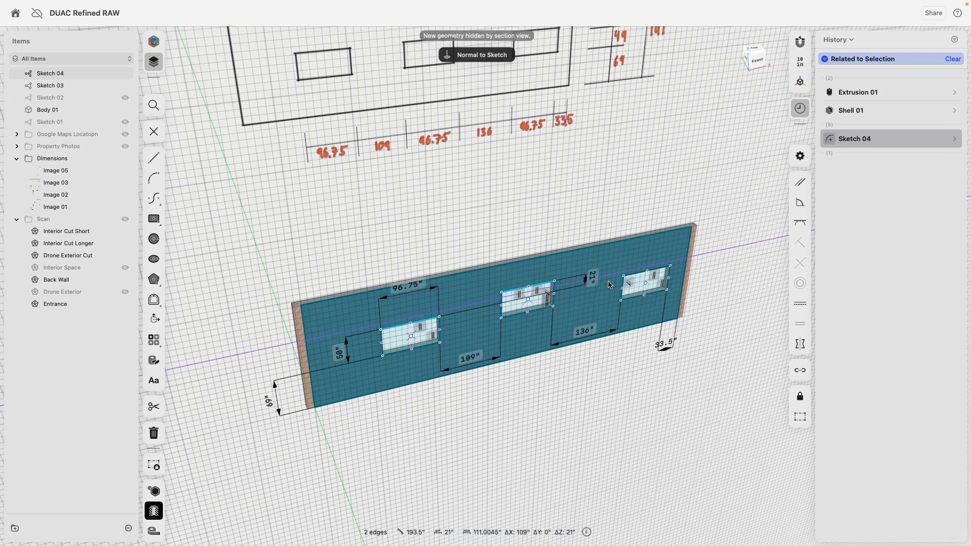
{"action": "left_click", "coordinate": [647, 271]}
{"action": "left_click", "coordinate": [800, 182]}
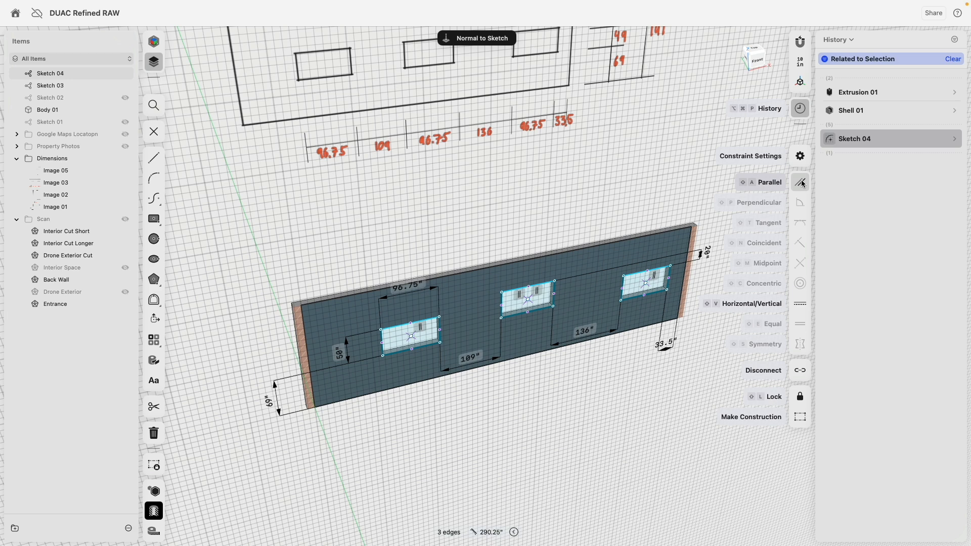
{"action": "left_click", "coordinate": [208, 194]}
Step: Hide Body 01 and align the top edges of the three window rectangles pair by pair with the Tangent constraint
{"action": "left_click", "coordinate": [125, 110]}
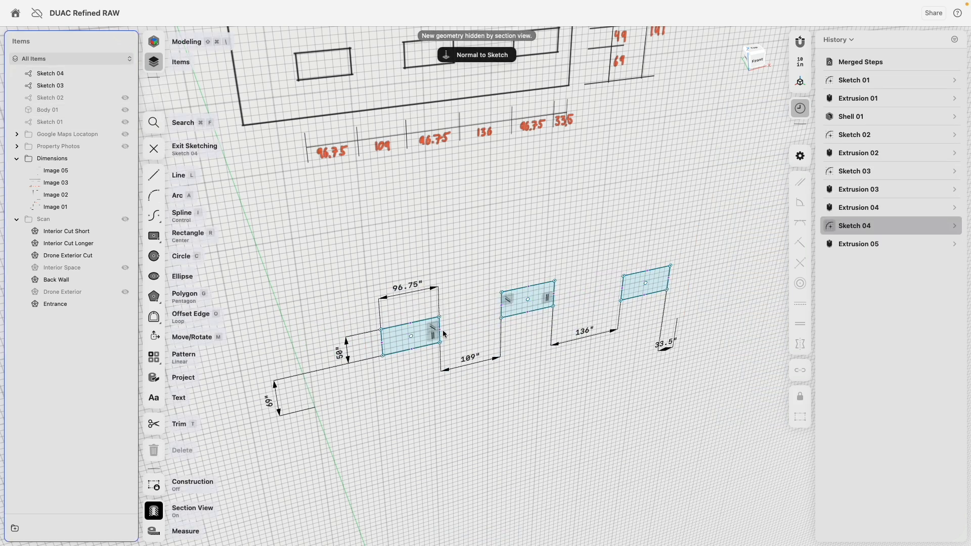
{"action": "left_click", "coordinate": [410, 324]}
{"action": "left_click", "coordinate": [511, 292]}
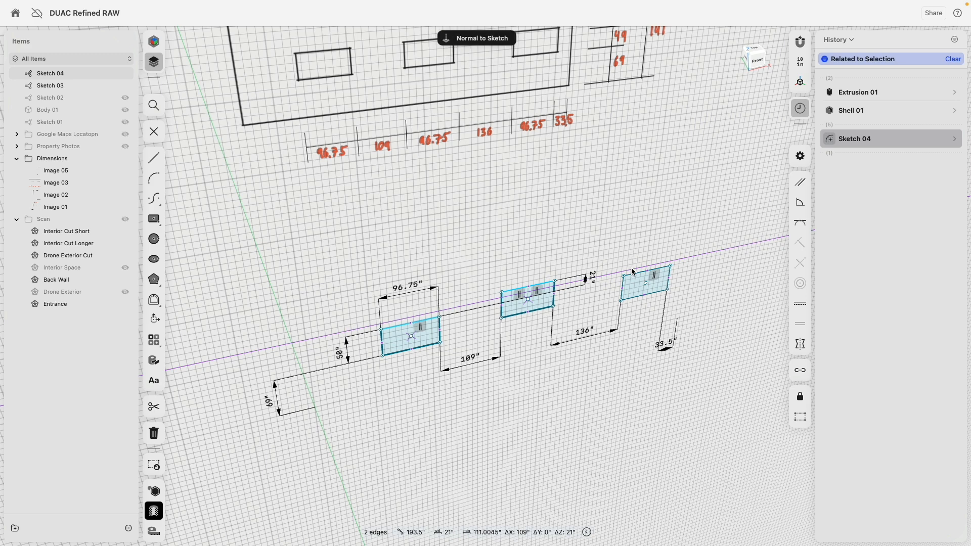
{"action": "left_click", "coordinate": [646, 272]}
{"action": "left_click", "coordinate": [645, 231]}
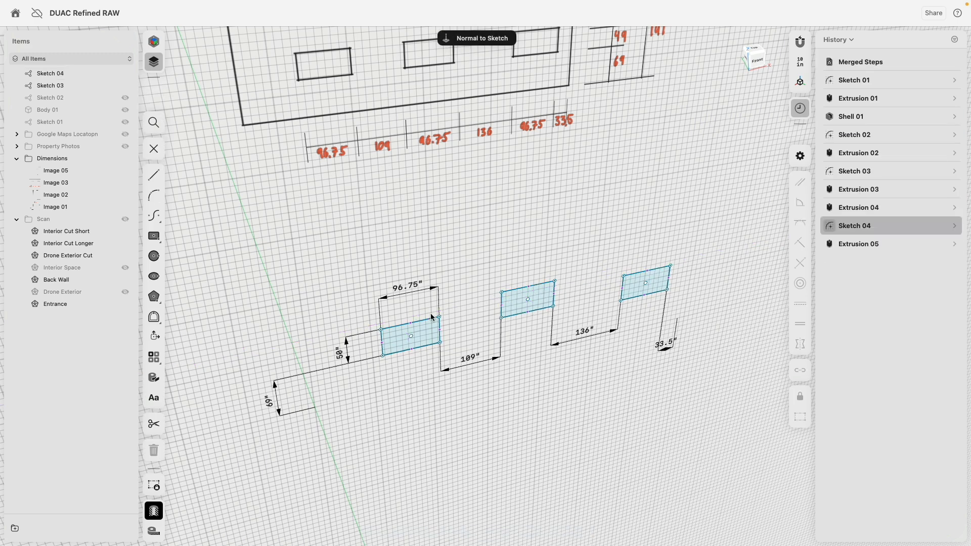
{"action": "left_click", "coordinate": [516, 292]}
{"action": "left_click", "coordinate": [515, 292]}
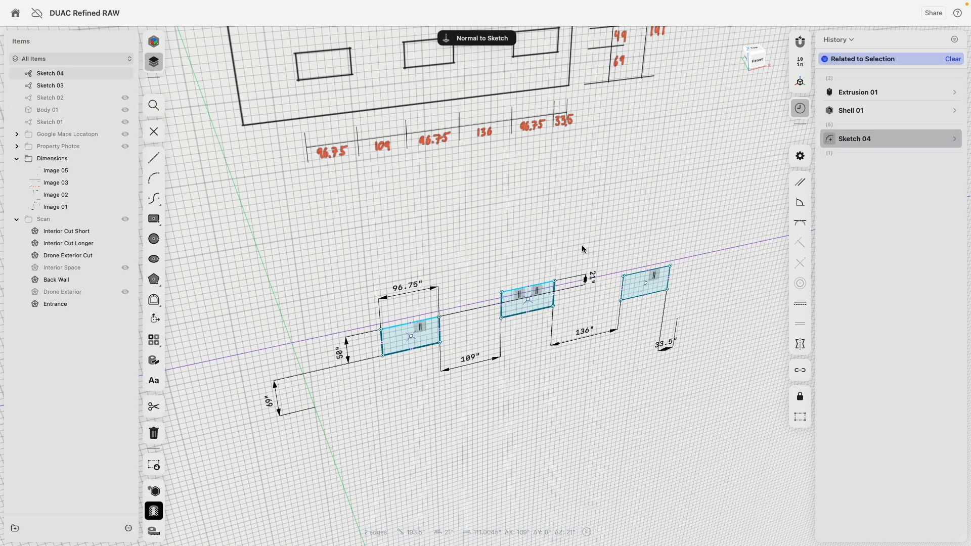
{"action": "left_click", "coordinate": [800, 224]}
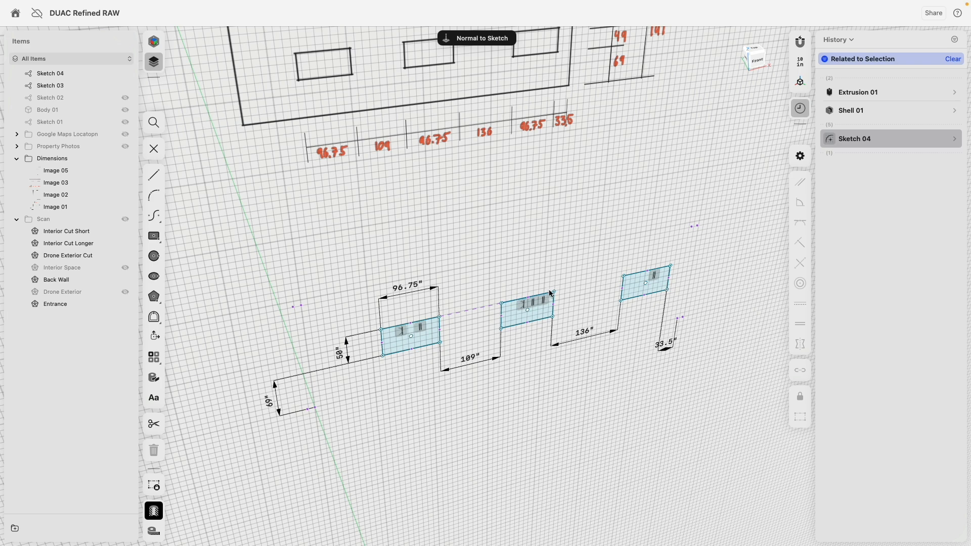
{"action": "left_click", "coordinate": [544, 295]}
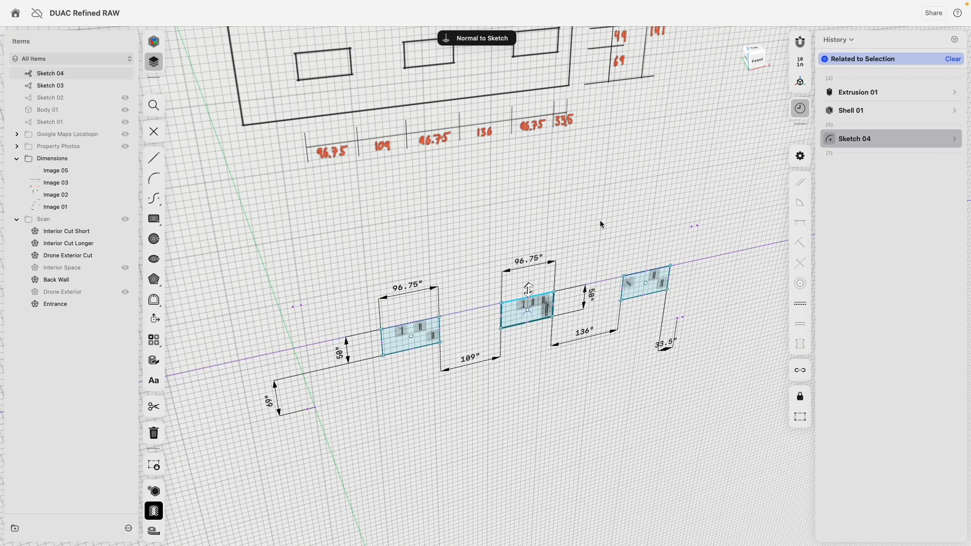
{"action": "left_click", "coordinate": [802, 223]}
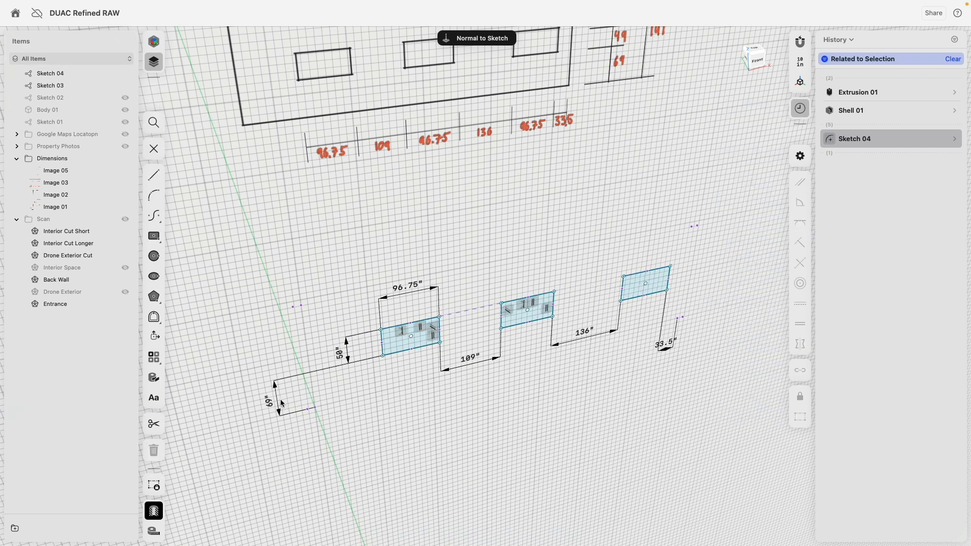
Step: Set the distance from the wall's bottom edge to the leftmost window rectangle to 50 in and show Body 01
{"action": "type", "text": "50"}
{"action": "key", "text": "Return"}
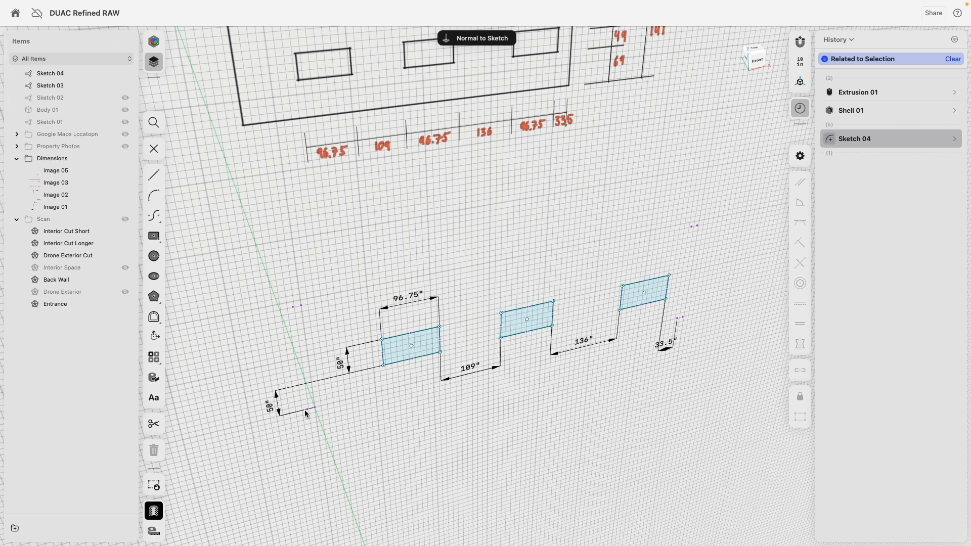
{"action": "left_click", "coordinate": [126, 110]}
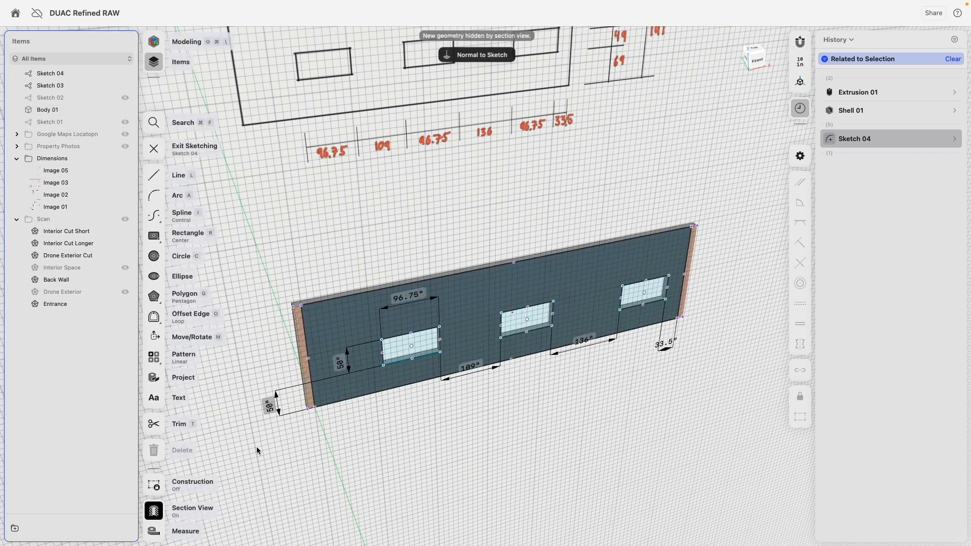
Step: Set the leftmost window rectangle's distance from the wall's bottom edge to 69 in and its height to 49 in
{"action": "left_click", "coordinate": [270, 410]}
{"action": "type", "text": "69"}
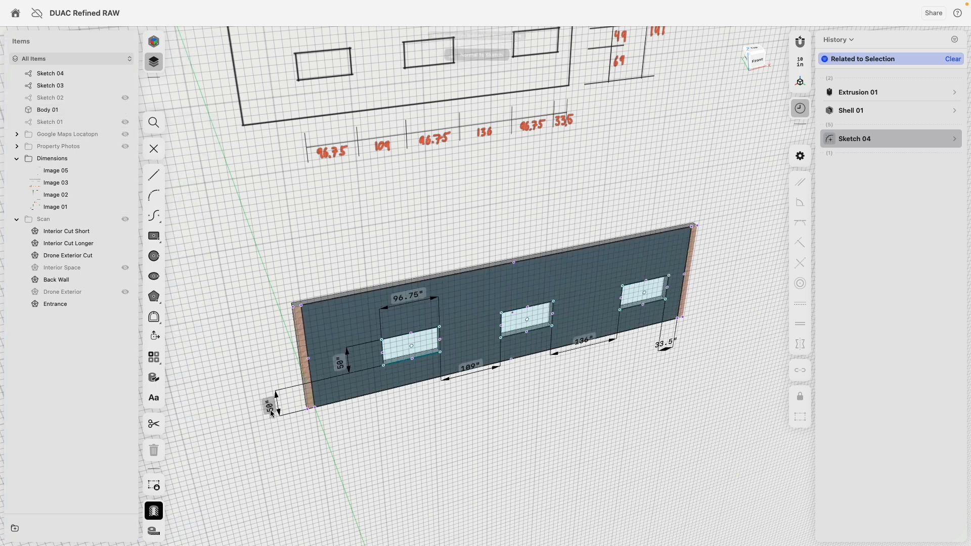
{"action": "key", "text": "Return"}
{"action": "left_click", "coordinate": [342, 353]}
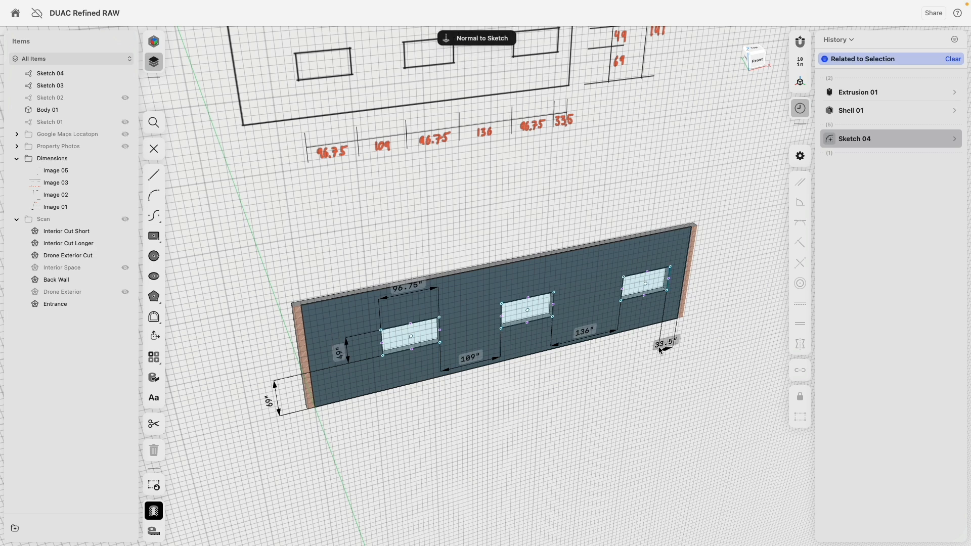
Step: Reposition the 33.5 in and 109 in dimension labels of Sketch 04, then leave the sketch with Section View off
{"action": "left_click_drag", "start_coordinate": [664, 347], "coordinate": [706, 301]}
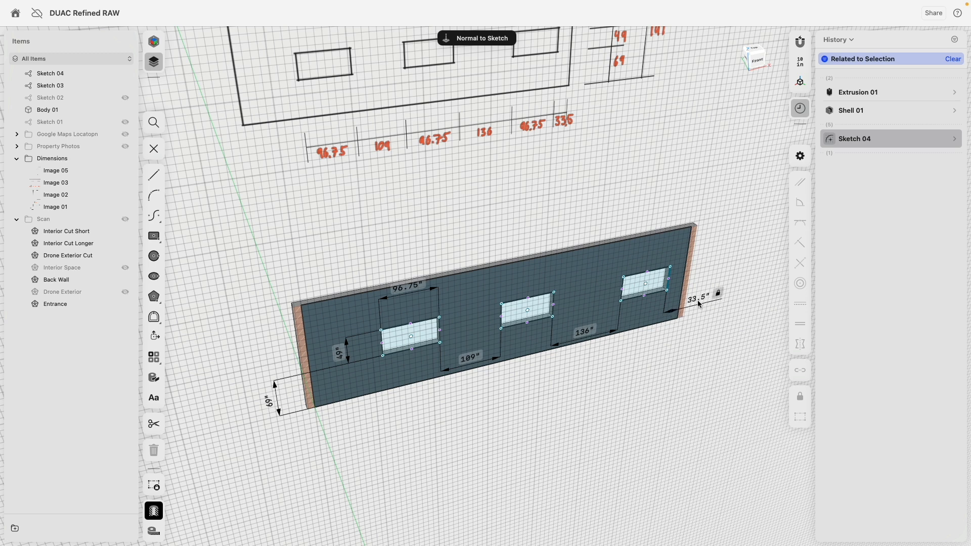
{"action": "left_click_drag", "start_coordinate": [470, 357], "coordinate": [476, 350]}
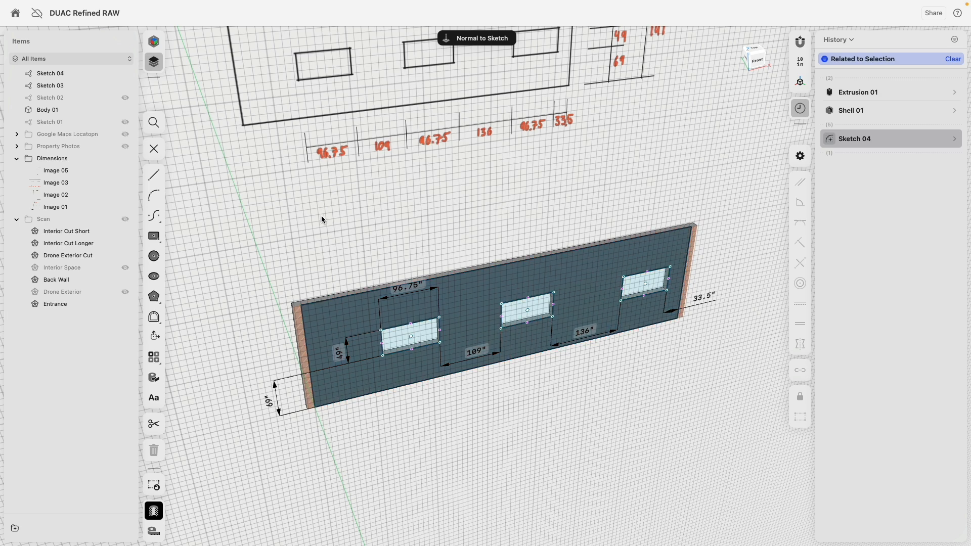
{"action": "key", "text": "Escape"}
{"action": "left_click", "coordinate": [154, 510]}
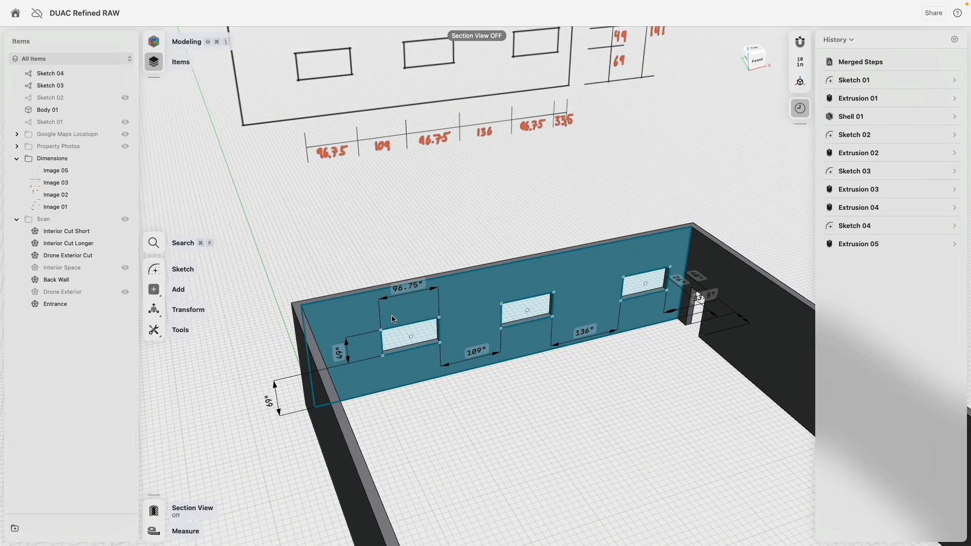
Step: Raise Image 05, the long-wall elevation drawing with three windows, vertically behind the building
{"action": "scroll", "coordinate": [394, 323], "scroll_direction": "down", "scroll_amount": 5}
{"action": "scroll", "coordinate": [394, 324], "scroll_direction": "right", "scroll_amount": 10}
{"action": "right_click_drag", "start_coordinate": [394, 325], "coordinate": [387, 271]}
{"action": "middle_click_drag", "start_coordinate": [444, 180], "coordinate": [590, 278]}
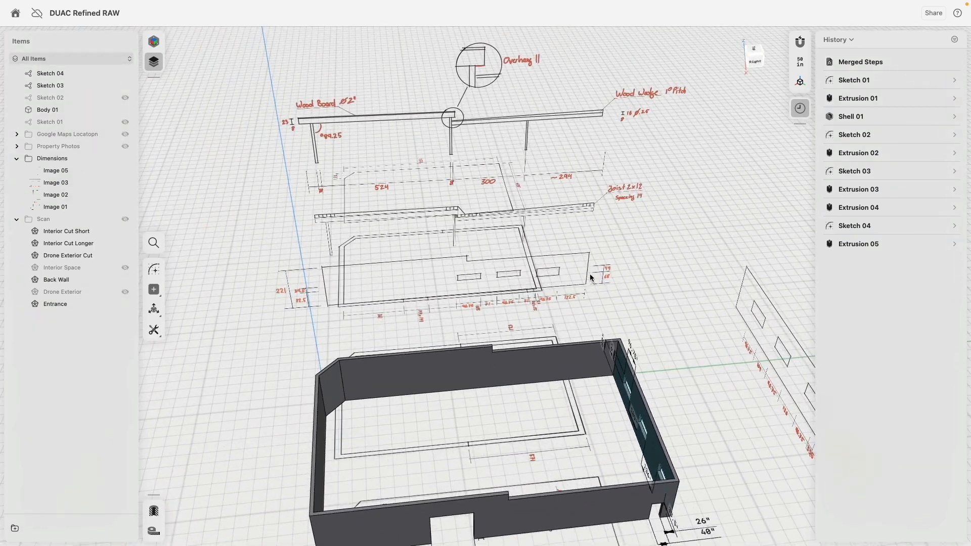
{"action": "right_click_drag", "start_coordinate": [623, 255], "coordinate": [626, 238]}
{"action": "left_click", "coordinate": [585, 255]}
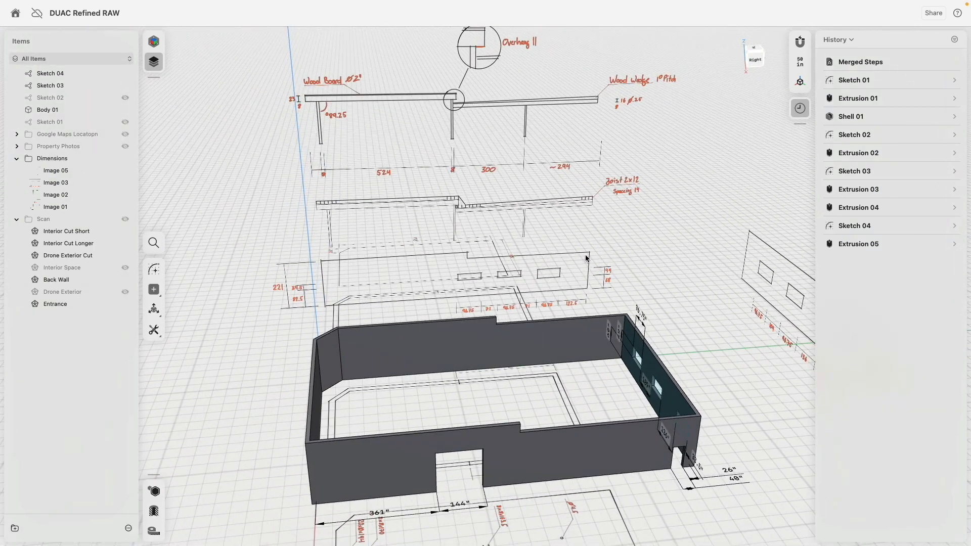
{"action": "left_click_drag", "start_coordinate": [445, 261], "coordinate": [566, 171]}
{"action": "left_click", "coordinate": [757, 61]}
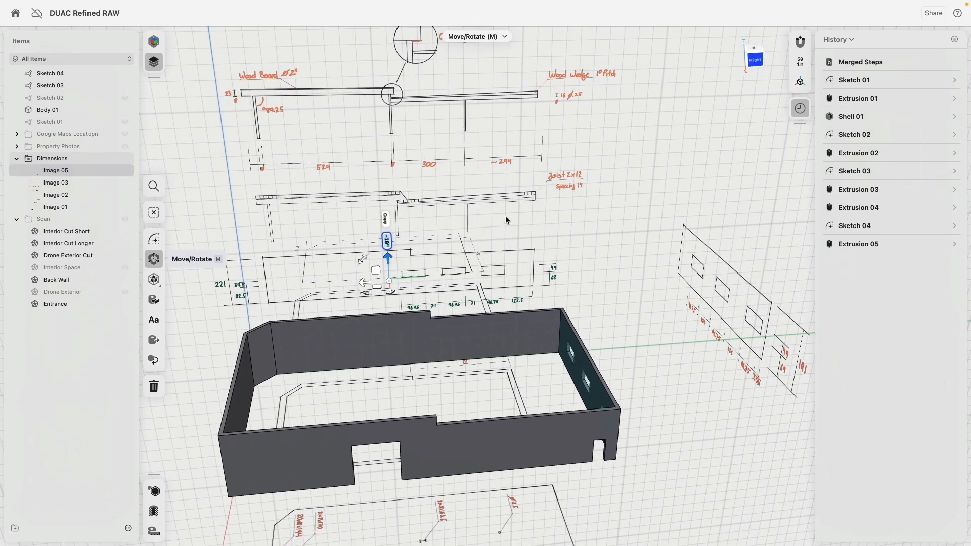
{"action": "left_click", "coordinate": [314, 223]}
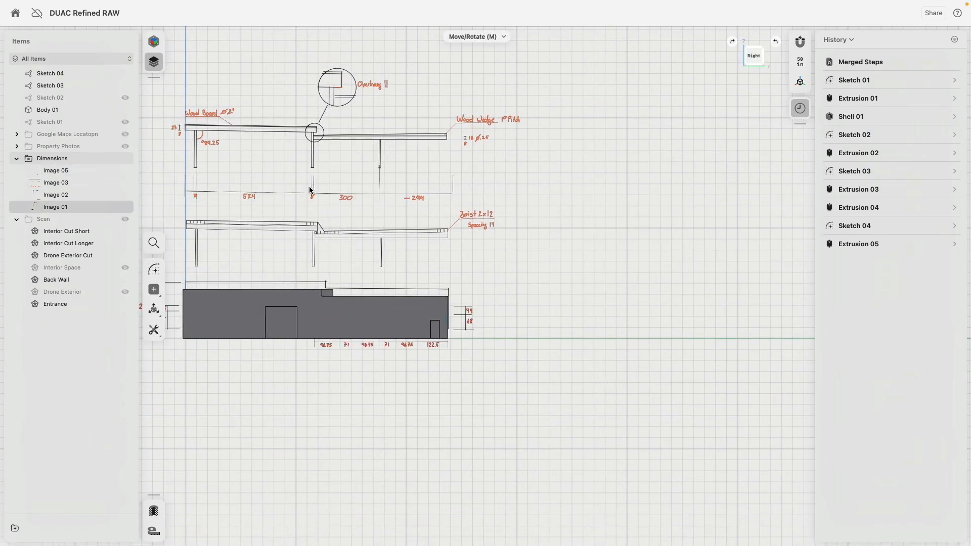
{"action": "left_click", "coordinate": [307, 162]}
{"action": "right_click_drag", "start_coordinate": [306, 167], "coordinate": [293, 213]}
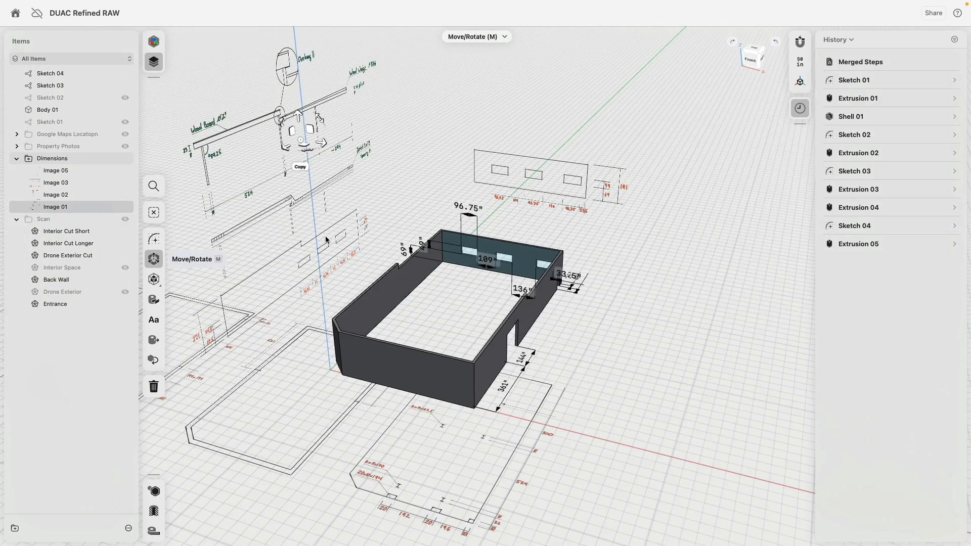
{"action": "left_click", "coordinate": [295, 249]}
{"action": "left_click", "coordinate": [304, 262]}
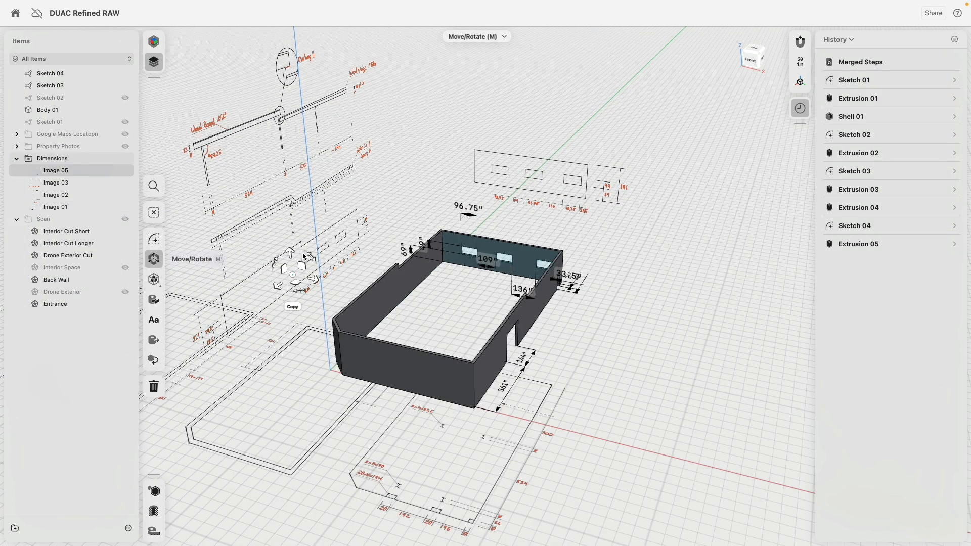
{"action": "left_click_drag", "start_coordinate": [292, 249], "coordinate": [291, 196]}
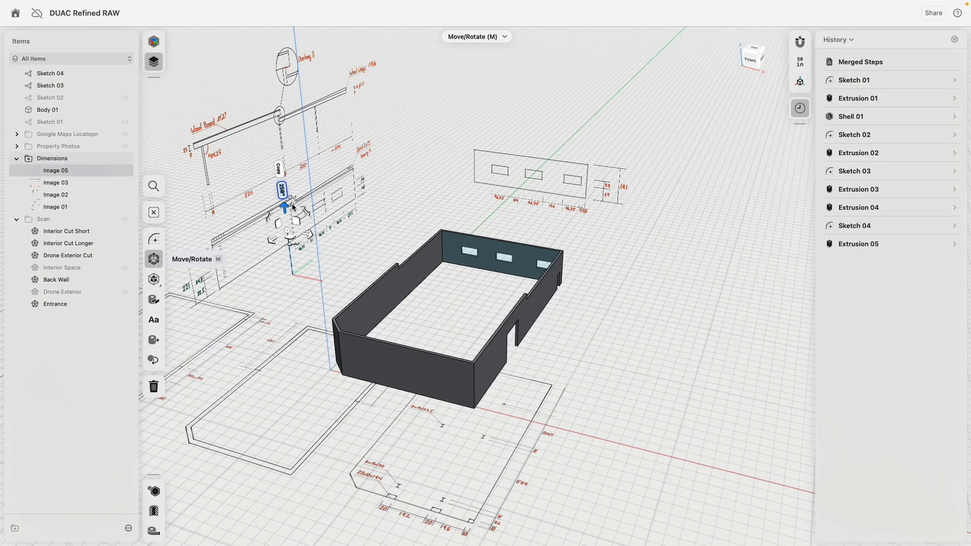
Step: Hide Image 02 and Image 01 in the Dimensions folder
{"action": "left_click", "coordinate": [126, 187]}
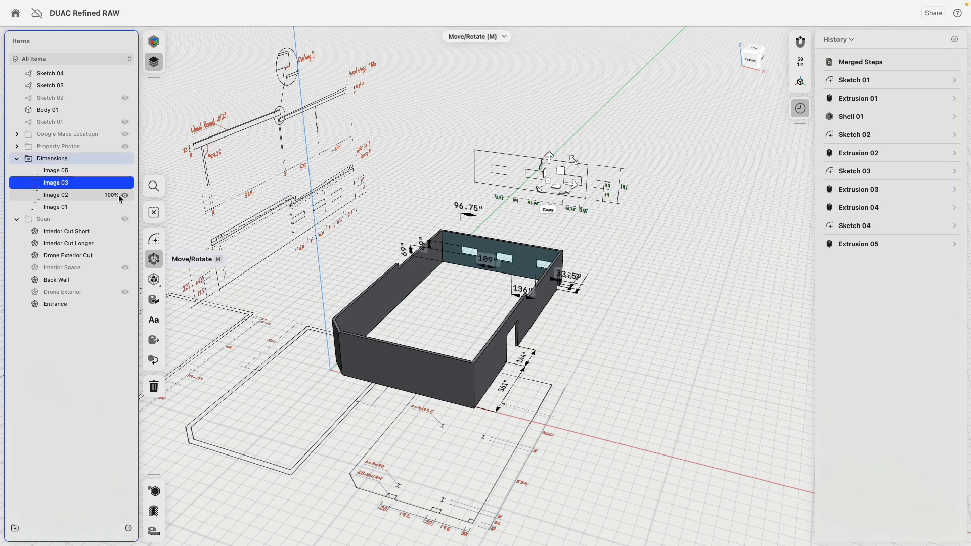
{"action": "left_click", "coordinate": [125, 196]}
{"action": "left_click", "coordinate": [124, 195]}
{"action": "left_click", "coordinate": [125, 206]}
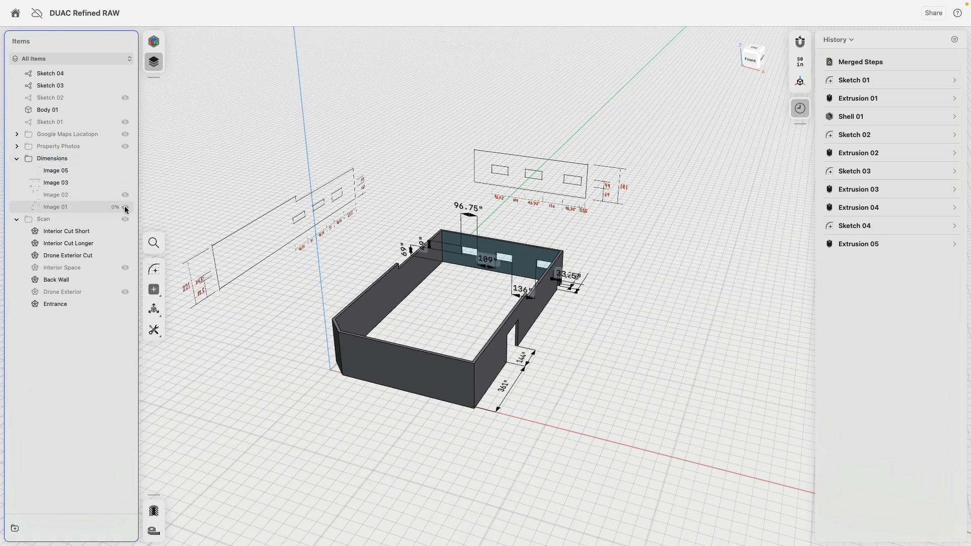
Step: Move Image 05 a little further up so it stands clear above the long wall when seen from the right
{"action": "right_click_drag", "start_coordinate": [705, 115], "coordinate": [756, 58]}
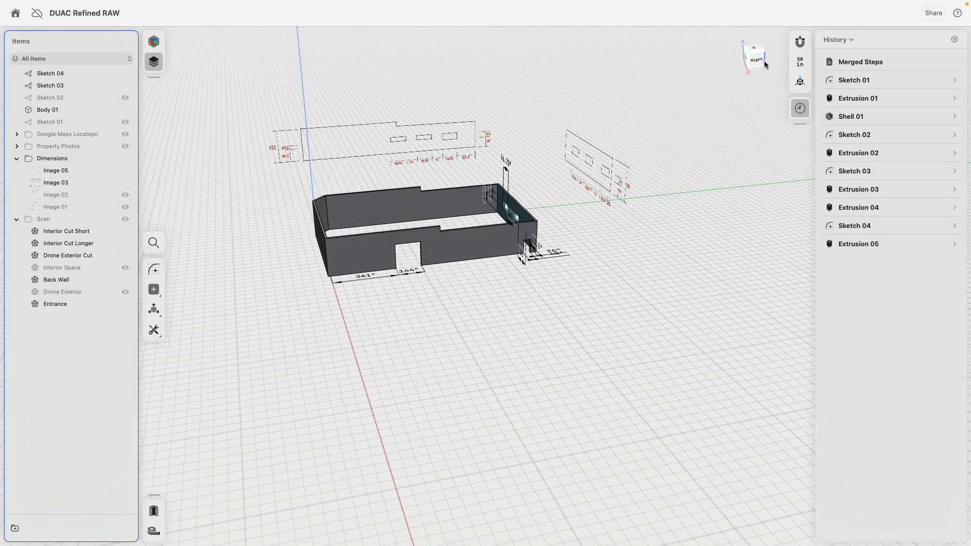
{"action": "left_click", "coordinate": [760, 59]}
{"action": "mouse_move", "coordinate": [340, 290]}
{"action": "right_mouse_down"}
{"action": "mouse_move", "coordinate": [480, 223]}
{"action": "mouse_move", "coordinate": [474, 287]}
{"action": "mouse_move", "coordinate": [446, 297]}
{"action": "right_mouse_up"}
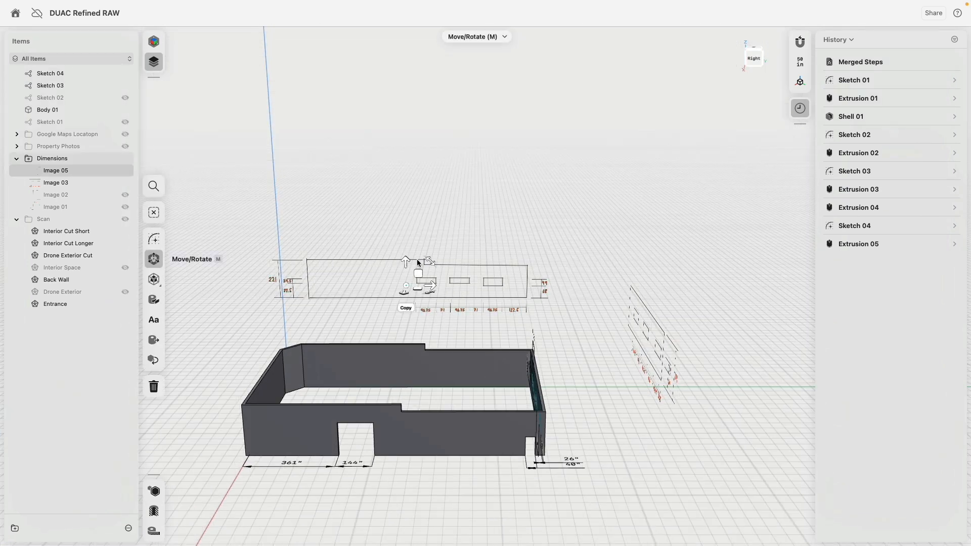
{"action": "left_click_drag", "start_coordinate": [406, 263], "coordinate": [405, 243]}
Step: Section the building at the inner face of the far long wall and start a sketch on that face
{"action": "left_click", "coordinate": [394, 376]}
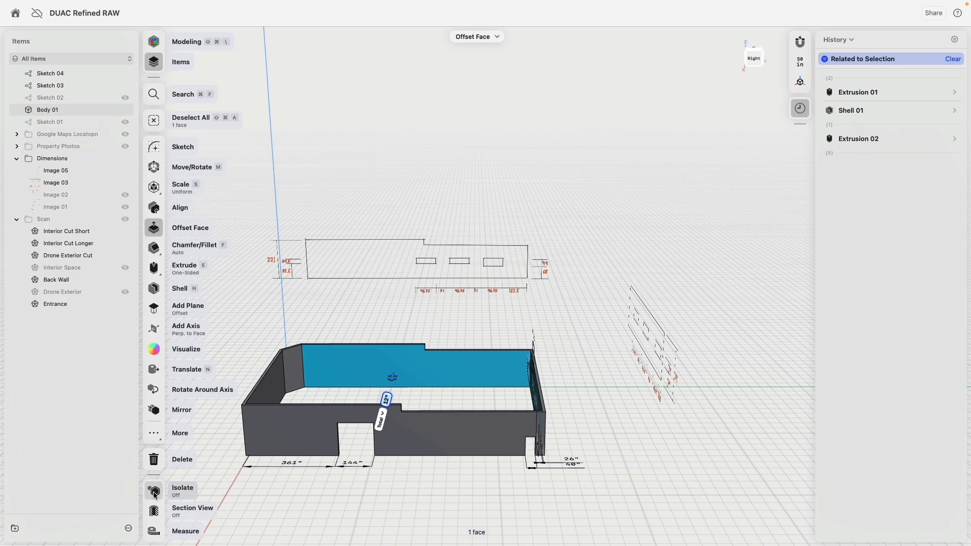
{"action": "left_click", "coordinate": [153, 511]}
{"action": "scroll", "coordinate": [540, 347], "scroll_direction": "up", "scroll_amount": 5}
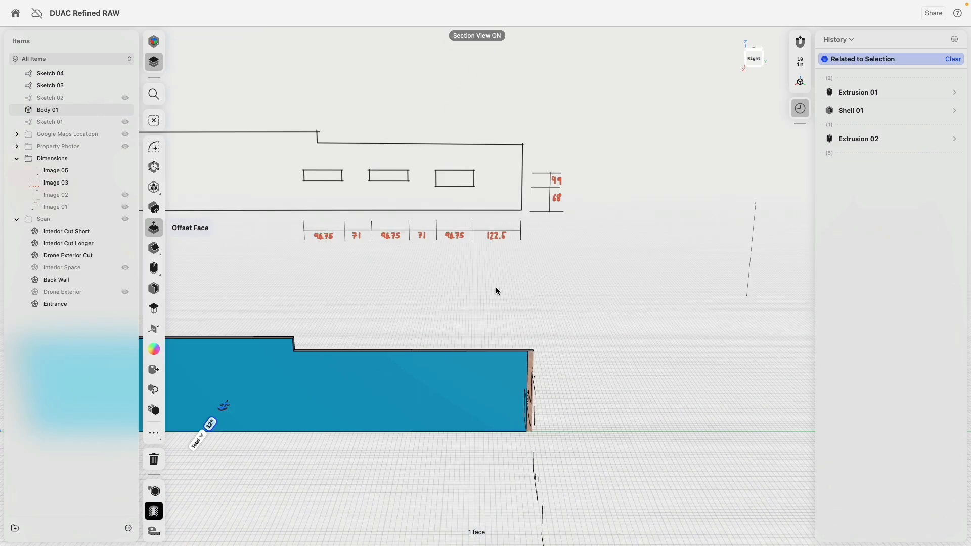
{"action": "middle_click_drag", "start_coordinate": [258, 297], "coordinate": [495, 245]}
{"action": "left_click", "coordinate": [153, 147]}
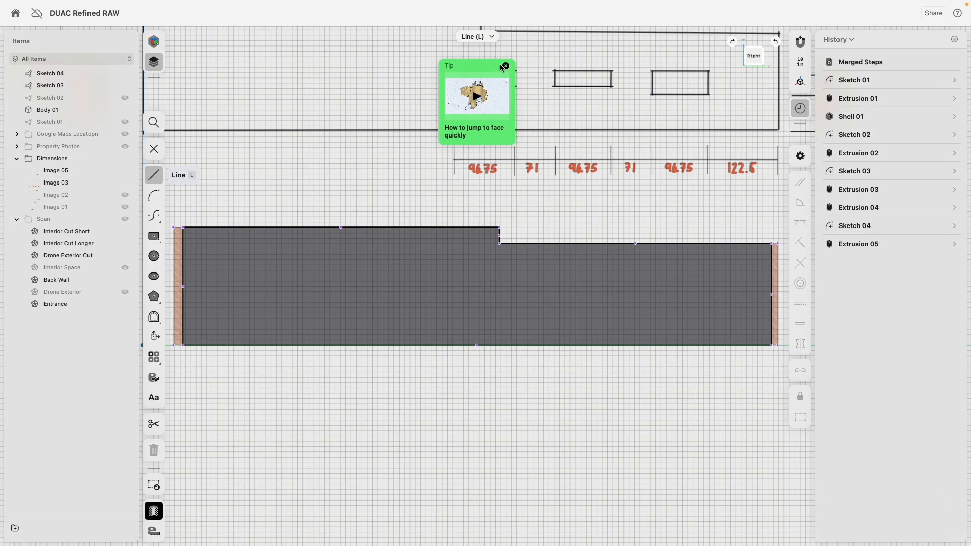
{"action": "left_click", "coordinate": [505, 66]}
{"action": "middle_click_drag", "start_coordinate": [561, 209], "coordinate": [447, 293]}
Step: Sketch three center rectangles for the windows on the long wall, about 120 x 60 in, 140 x 80 in and 80 x 60 in
{"action": "left_click", "coordinate": [152, 235]}
{"action": "left_click", "coordinate": [354, 371]}
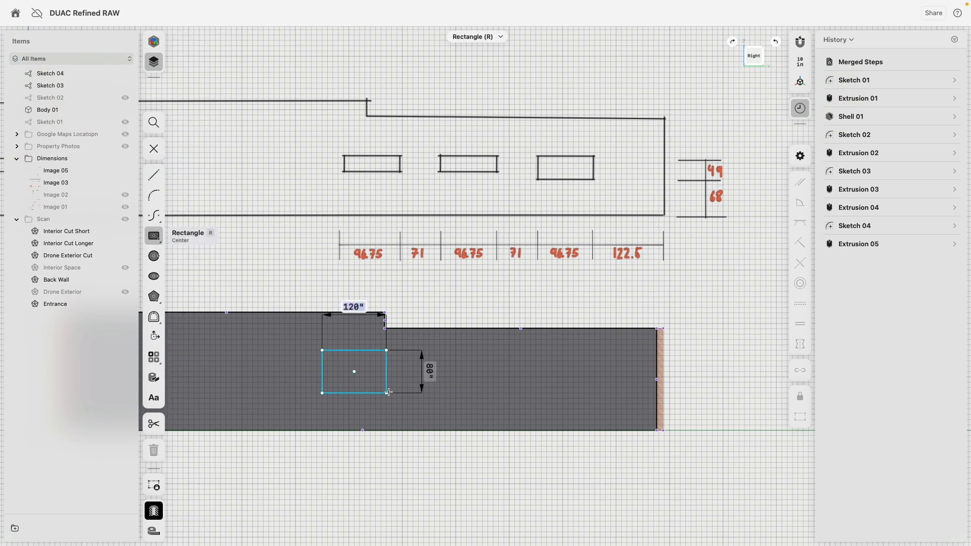
{"action": "left_click", "coordinate": [387, 388]}
{"action": "left_click", "coordinate": [450, 360]}
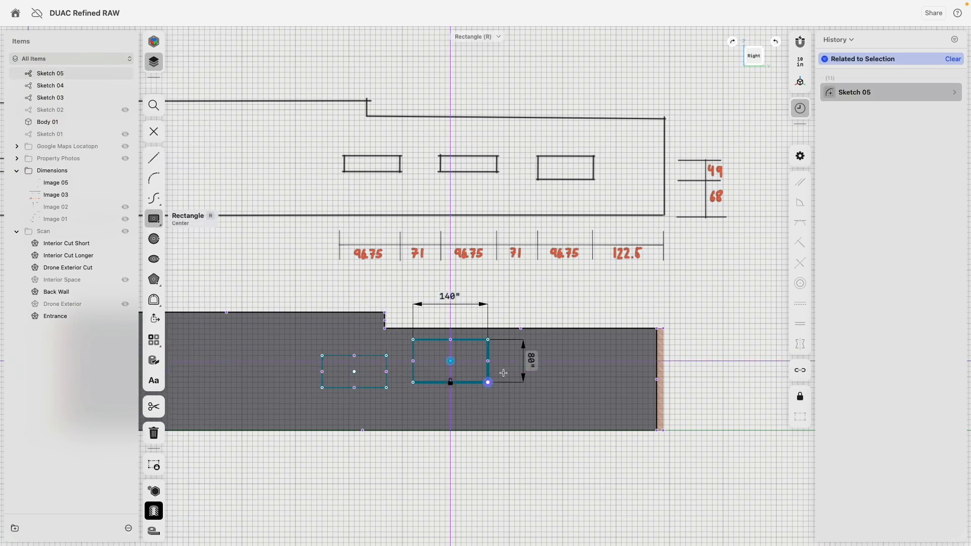
{"action": "left_click", "coordinate": [562, 361]}
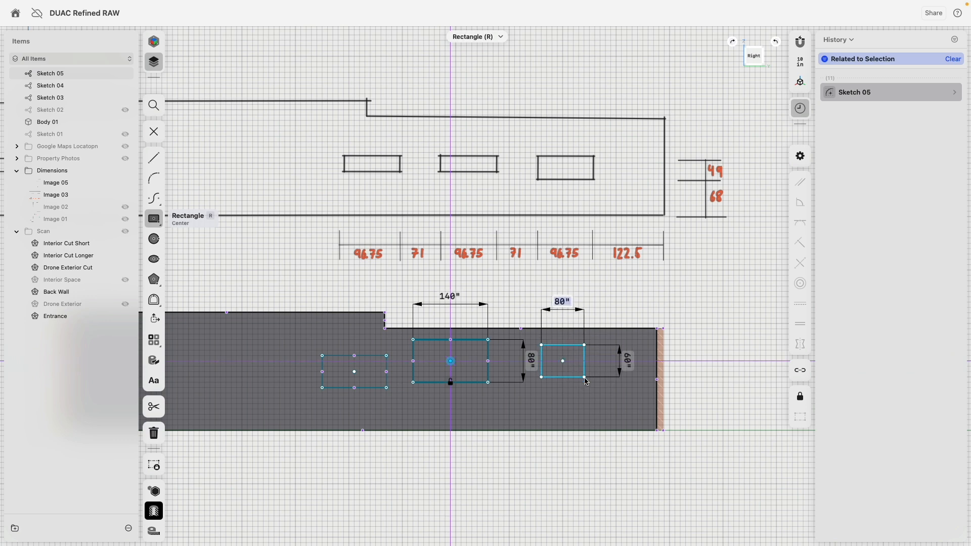
{"action": "left_click", "coordinate": [585, 381]}
{"action": "key", "text": "Escape"}
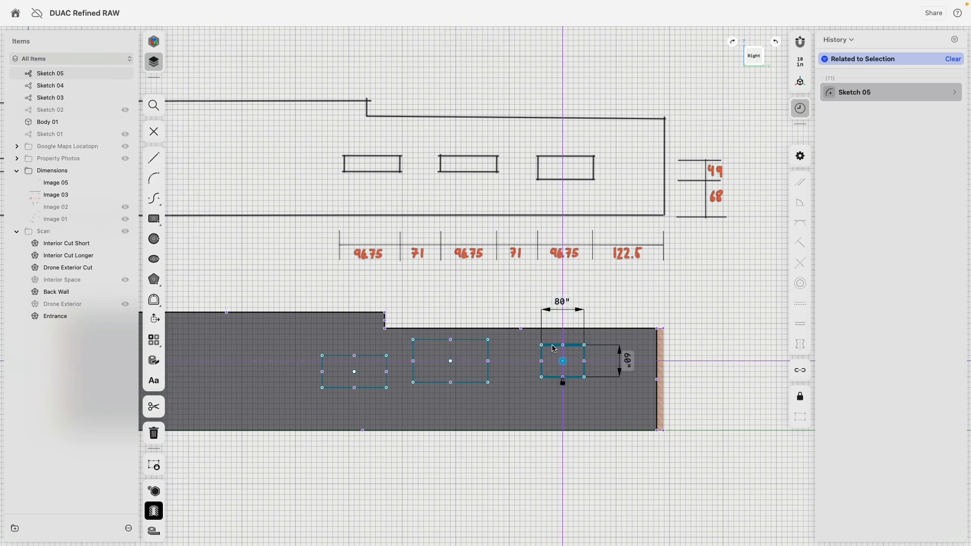
Step: Align the top edges of the three window rectangles pair by pair with the Tangent constraint
{"action": "left_click", "coordinate": [552, 346]}
{"action": "left_click", "coordinate": [476, 339]}
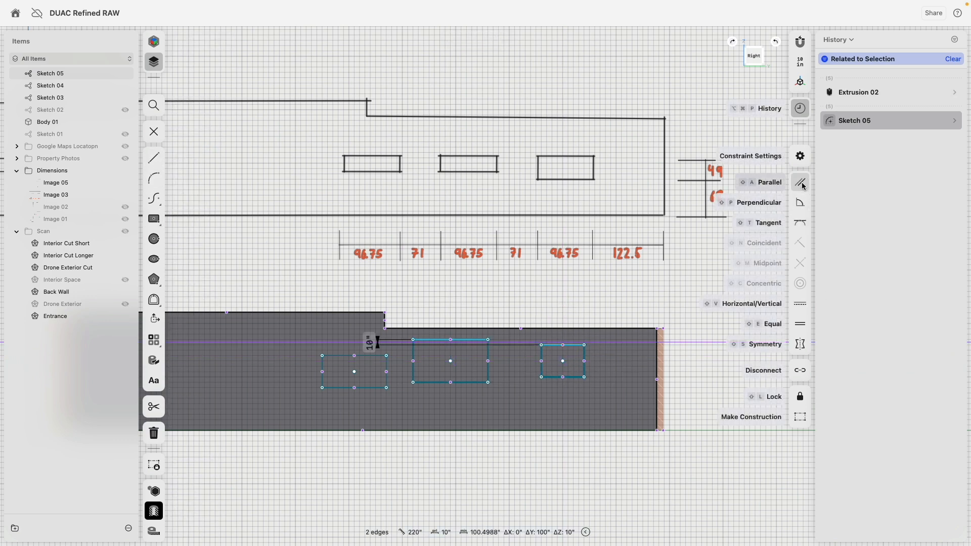
{"action": "left_click", "coordinate": [803, 222]}
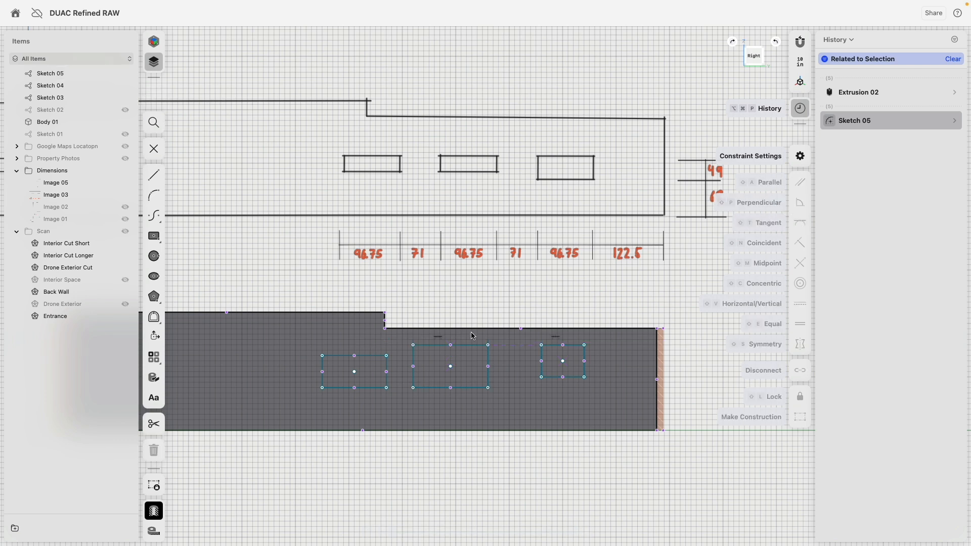
{"action": "left_click", "coordinate": [429, 345]}
{"action": "left_click", "coordinate": [375, 356]}
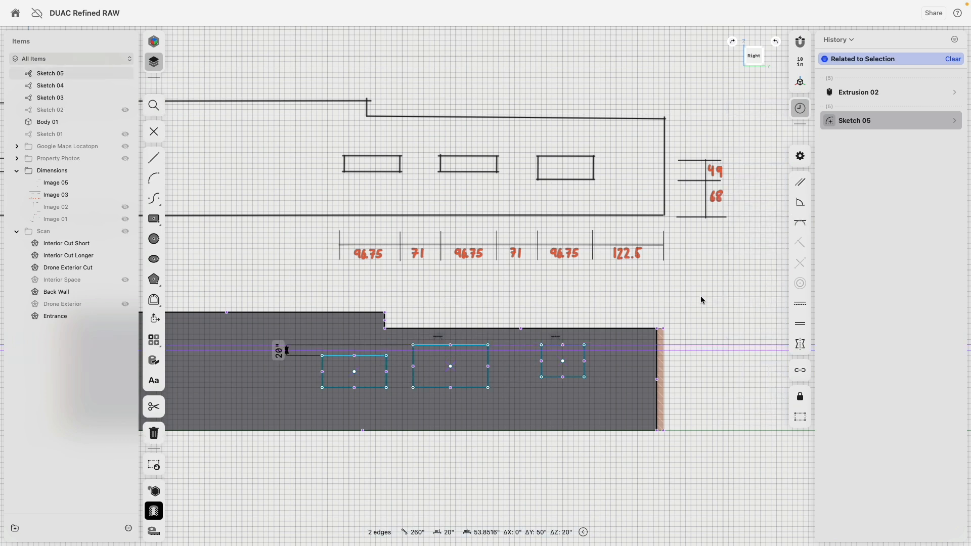
{"action": "left_click", "coordinate": [803, 223]}
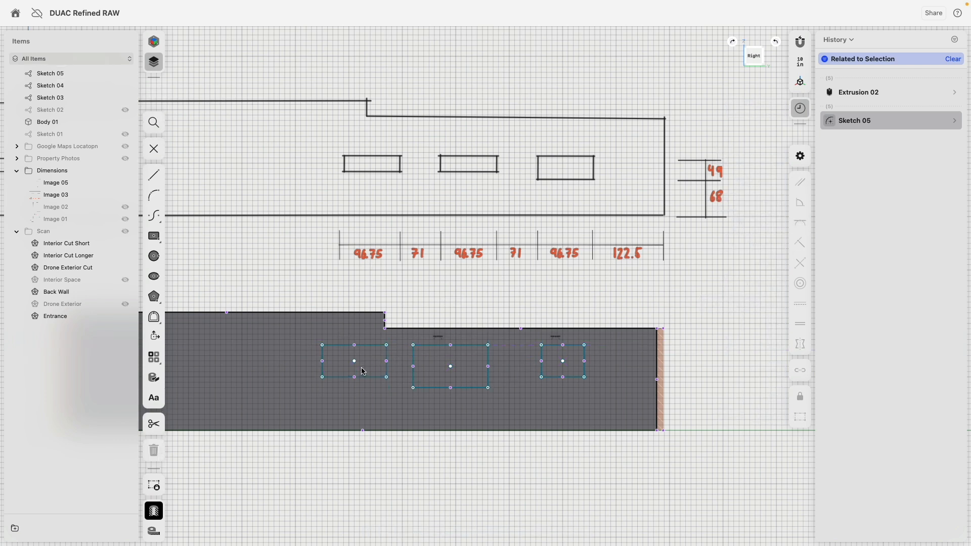
Step: Apply Equal constraints to the three rectangles' top edges and to the left edges of the first two rectangles
{"action": "left_click", "coordinate": [373, 345]}
{"action": "left_click", "coordinate": [428, 345]}
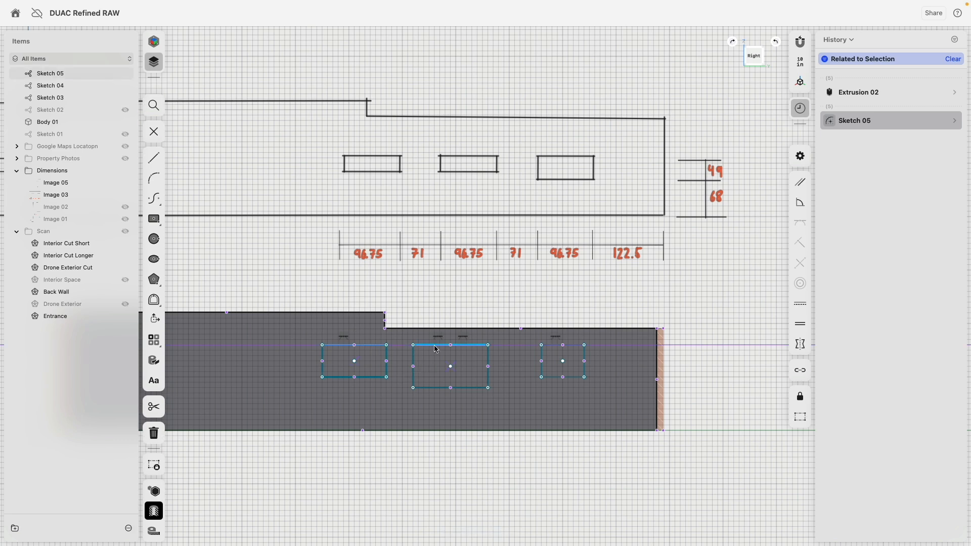
{"action": "left_click", "coordinate": [576, 345]}
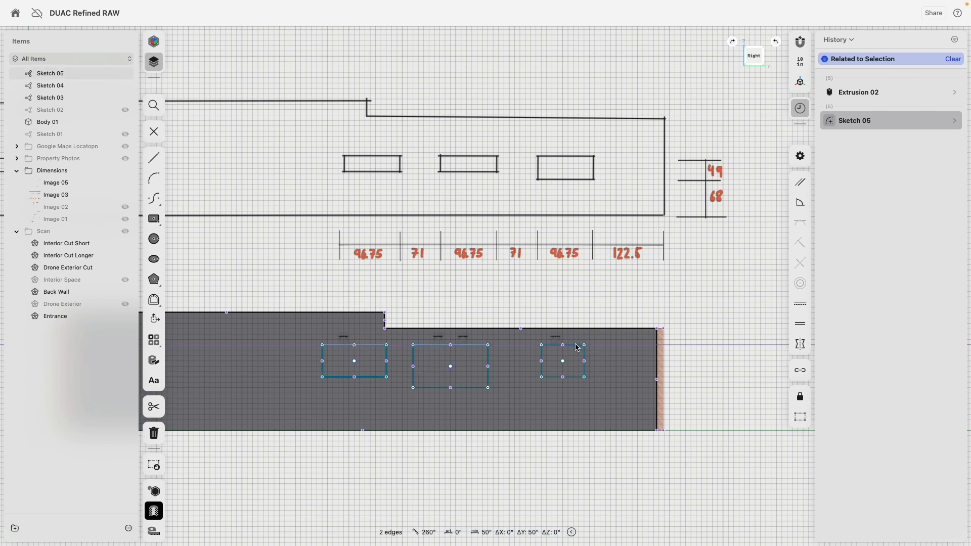
{"action": "left_click", "coordinate": [800, 328]}
{"action": "left_click", "coordinate": [322, 361]}
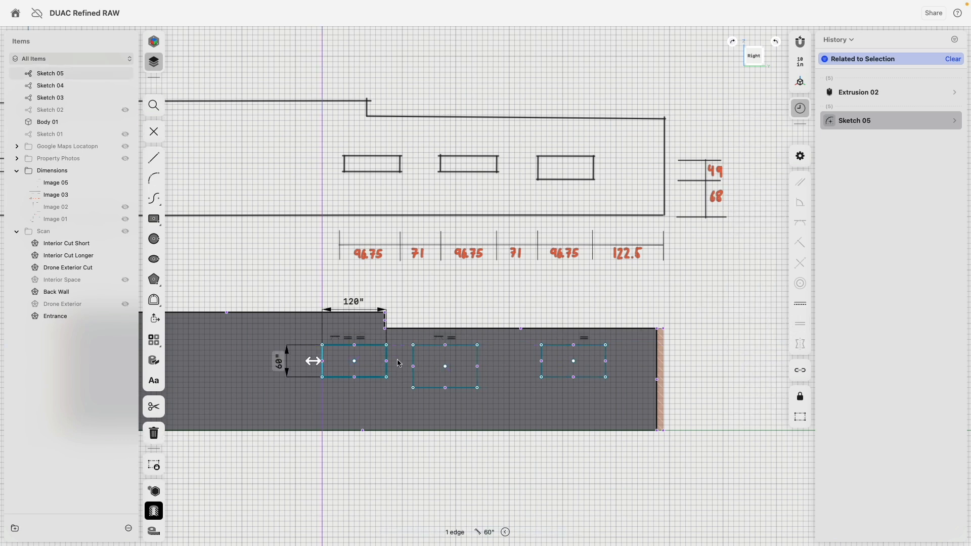
{"action": "left_click", "coordinate": [414, 359]}
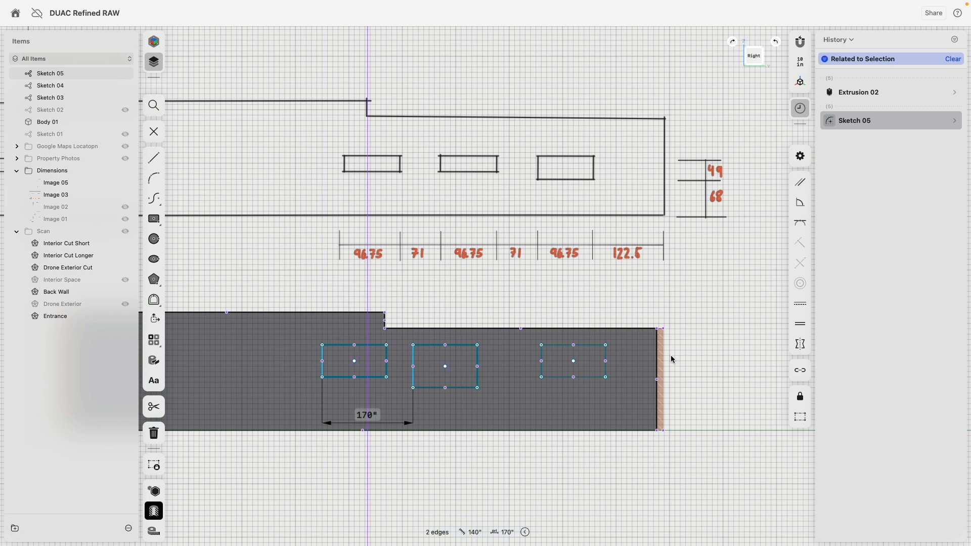
{"action": "left_click", "coordinate": [803, 329]}
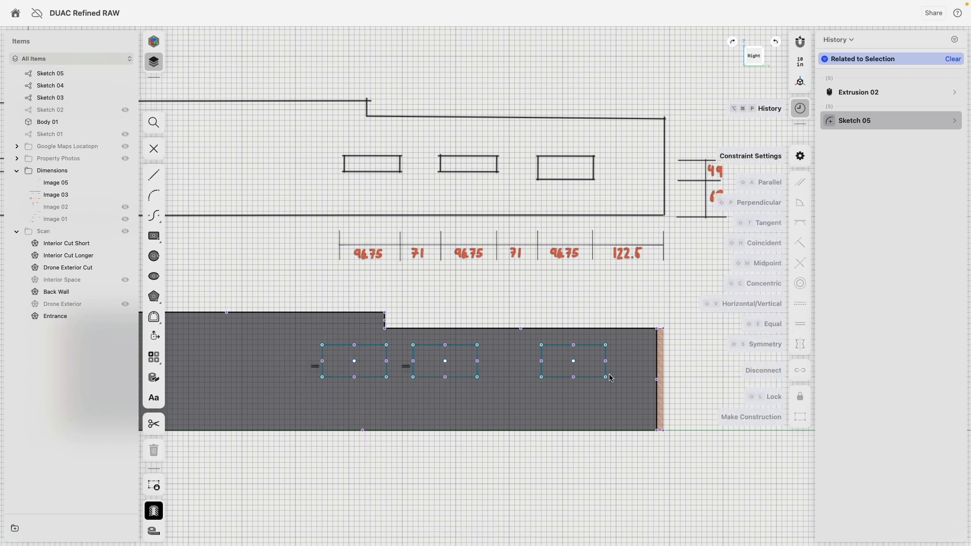
Step: Set the leftmost window rectangle's width to 96.75 in
{"action": "scroll", "coordinate": [647, 309], "scroll_direction": "right", "scroll_amount": 3}
{"action": "scroll", "coordinate": [640, 324], "scroll_direction": "right", "scroll_amount": 2}
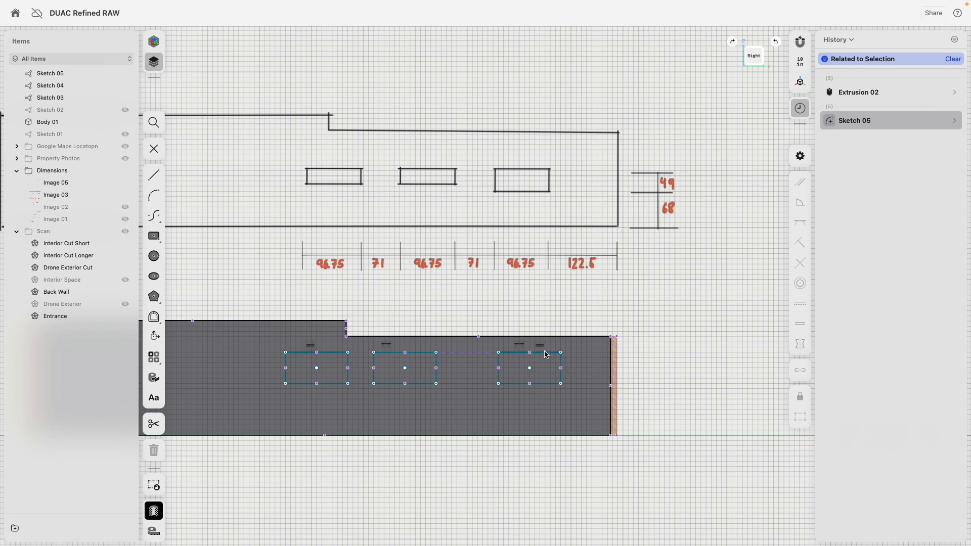
{"action": "left_click", "coordinate": [333, 356]}
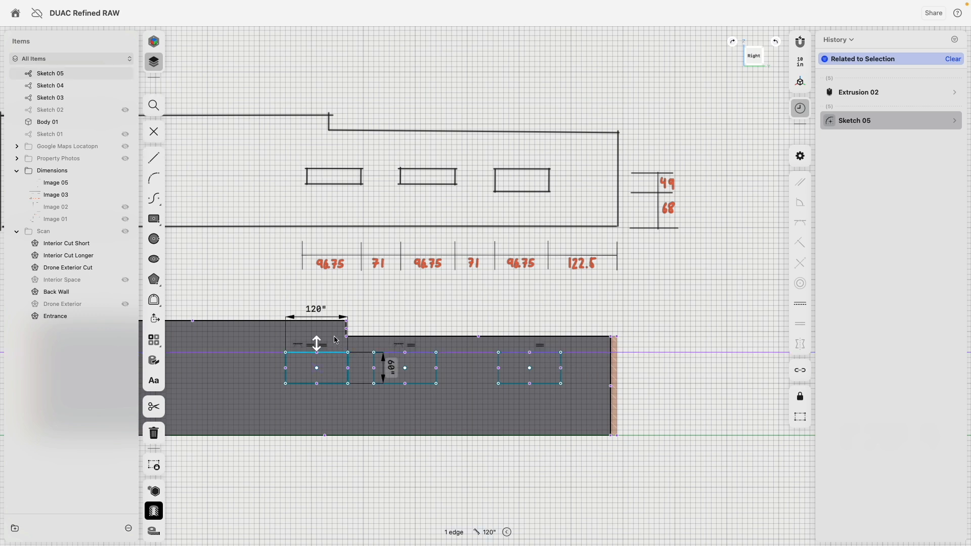
{"action": "left_click", "coordinate": [318, 311]}
{"action": "type", "text": "96.75"}
{"action": "key", "text": "Return"}
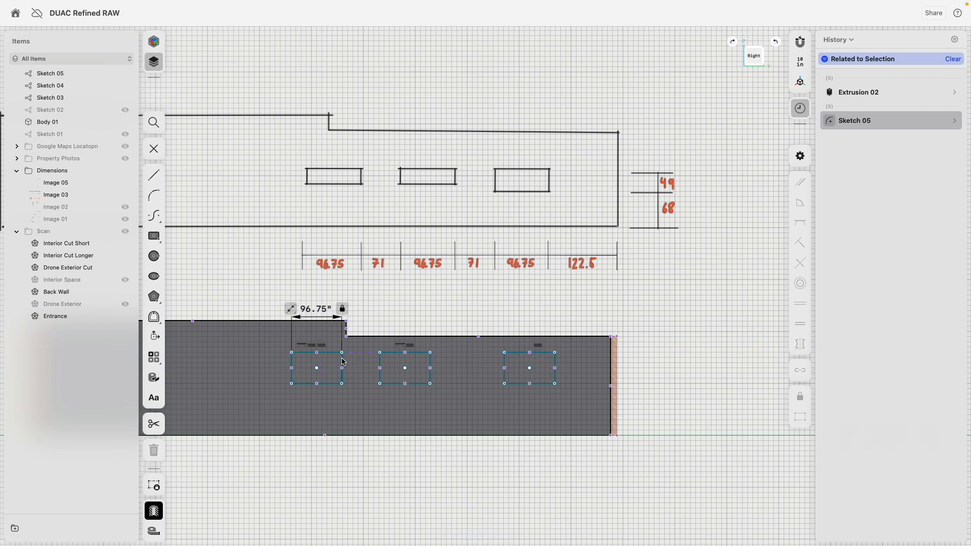
Step: Set the gap between the leftmost and middle window rectangles to 71 in
{"action": "left_click", "coordinate": [380, 361]}
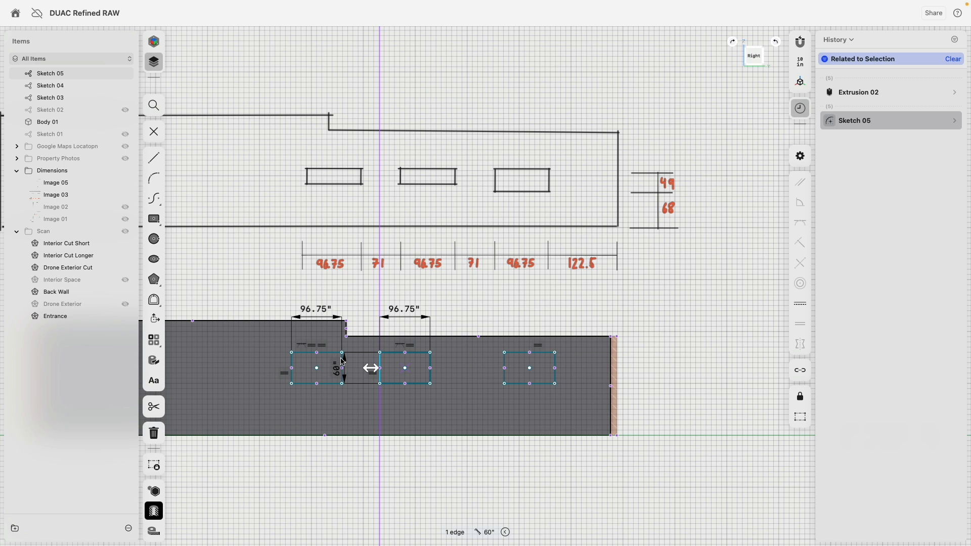
{"action": "scroll", "coordinate": [336, 356], "scroll_direction": "up", "scroll_amount": 5}
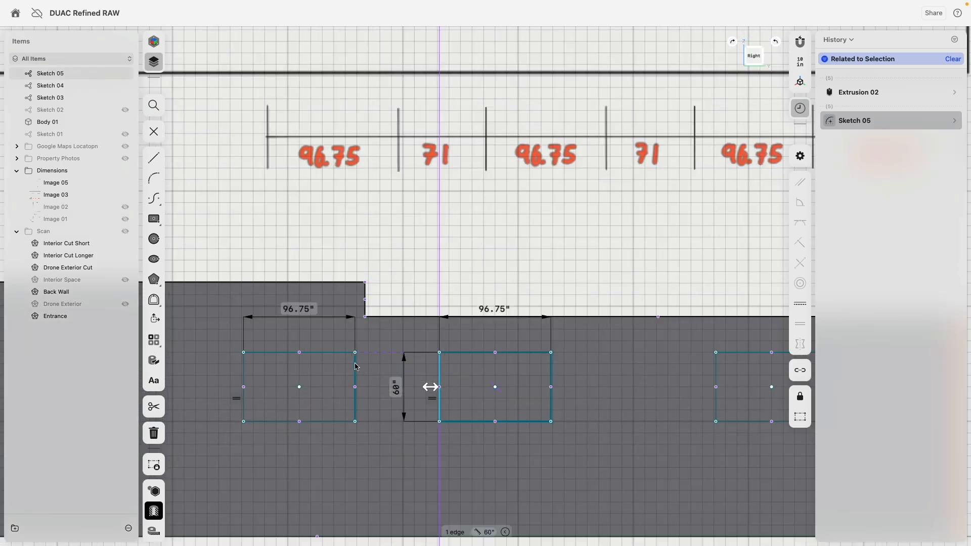
{"action": "left_click", "coordinate": [356, 366]}
{"action": "scroll", "coordinate": [356, 385], "scroll_direction": "down", "scroll_amount": 2}
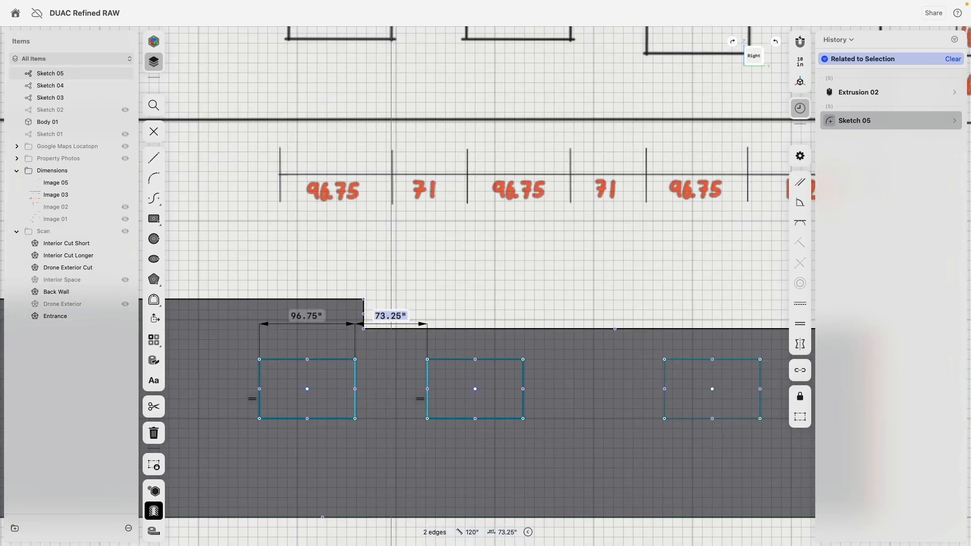
{"action": "type", "text": "71"}
{"action": "key", "text": "Return"}
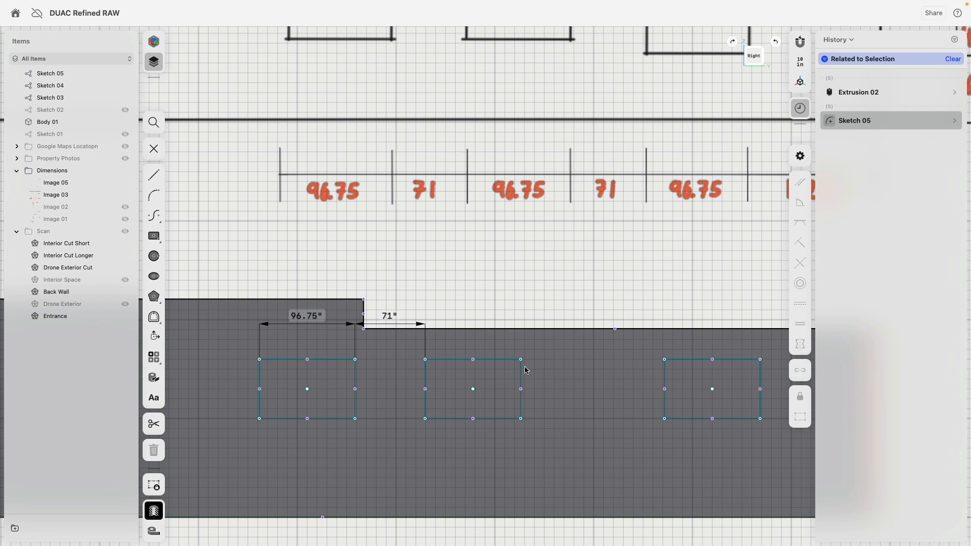
Step: Set the gap between the middle and rightmost window rectangles to 71 in
{"action": "left_click", "coordinate": [521, 372]}
{"action": "left_click", "coordinate": [665, 371]}
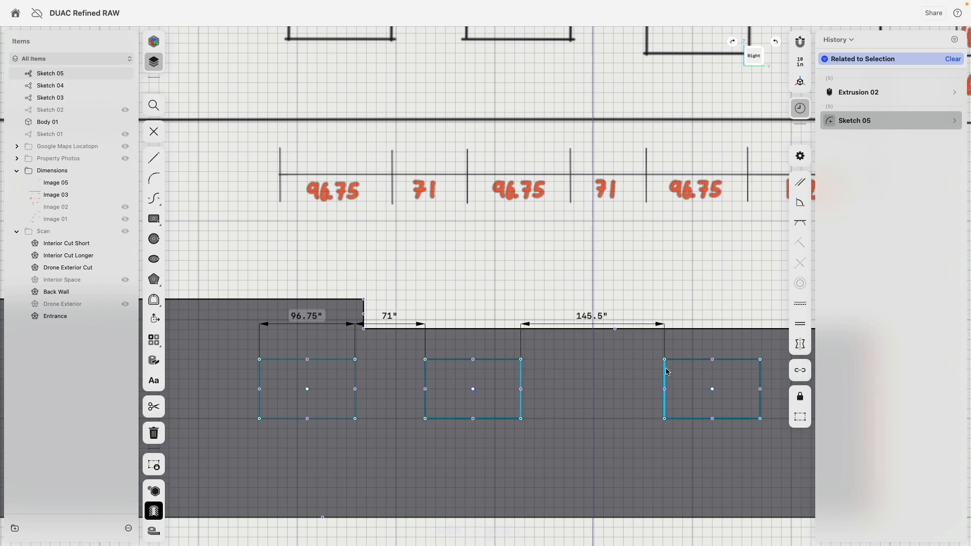
{"action": "left_click", "coordinate": [590, 316]}
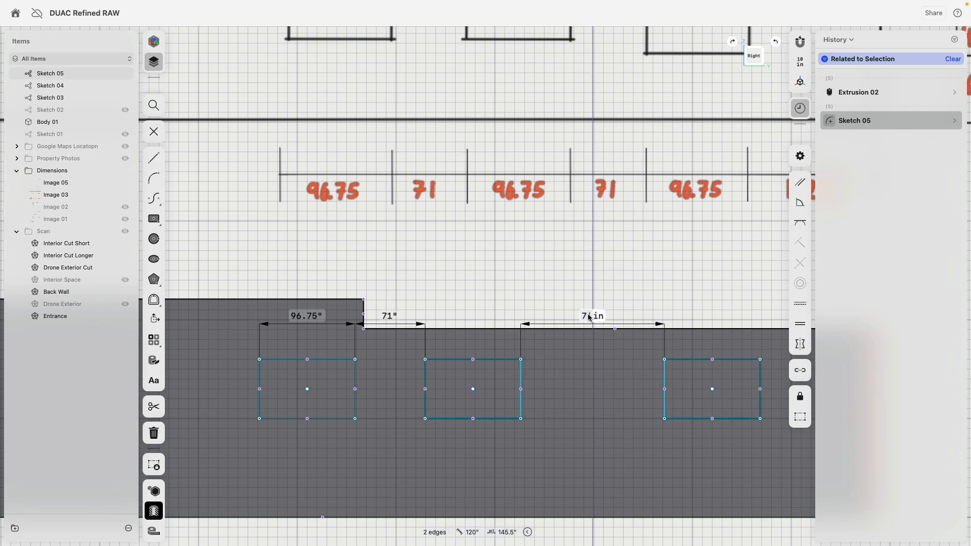
{"action": "key", "text": "Return"}
Step: Set the distance from the rightmost window's right edge to the inner edge of the wall's right end to 122.5 in
{"action": "scroll", "coordinate": [589, 310], "scroll_direction": "down", "scroll_amount": 4}
{"action": "middle_click_drag", "start_coordinate": [657, 290], "coordinate": [485, 296]}
{"action": "scroll", "coordinate": [485, 297], "scroll_direction": "up", "scroll_amount": 2}
{"action": "left_click", "coordinate": [480, 375]}
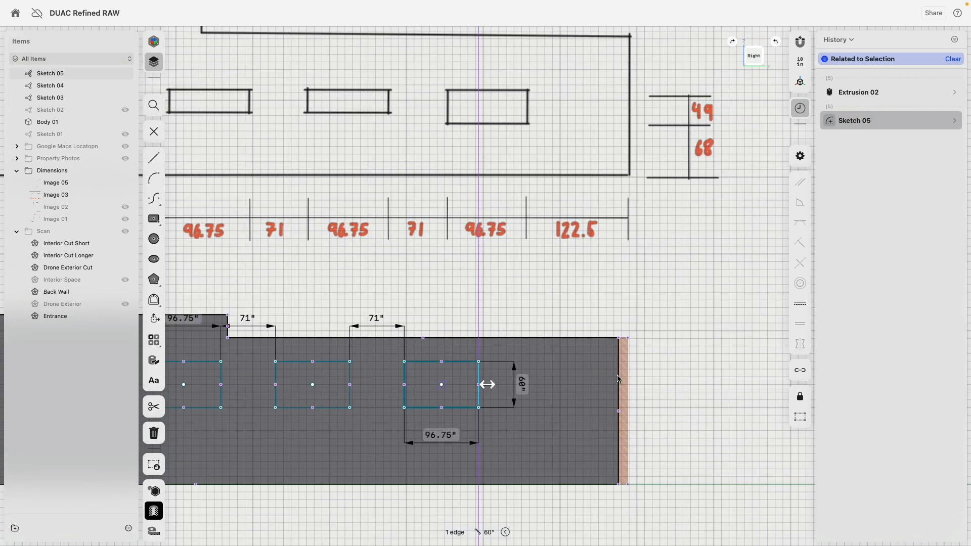
{"action": "left_click", "coordinate": [619, 374]}
{"action": "left_click", "coordinate": [560, 295]}
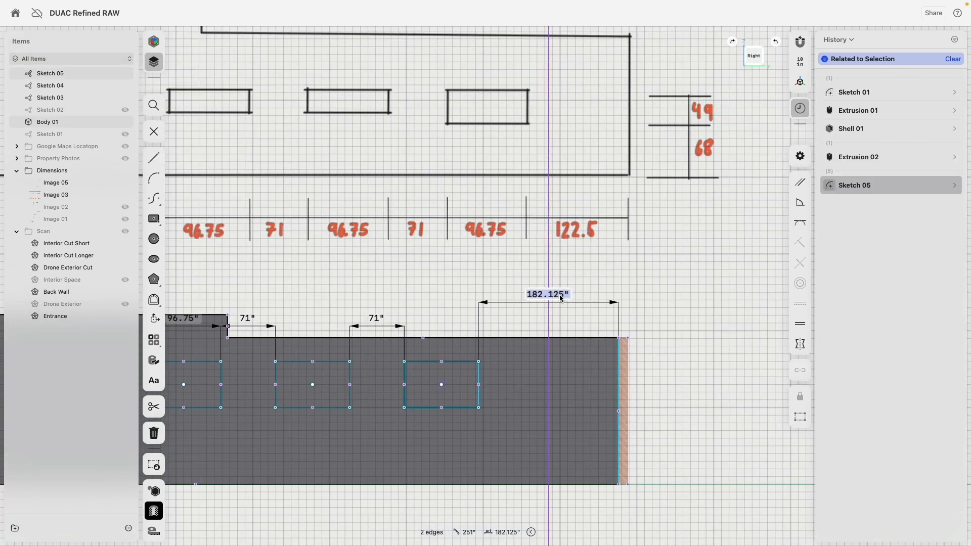
{"action": "type", "text": "122.5"}
{"action": "key", "text": "Return"}
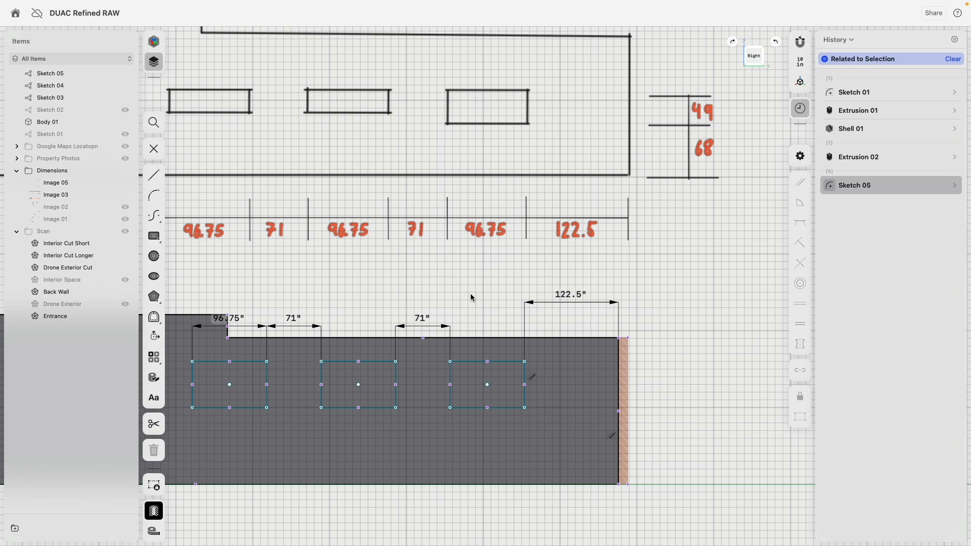
Step: Set the leftmost window rectangle's height to 34.5 in
{"action": "middle_click_drag", "start_coordinate": [429, 280], "coordinate": [557, 276]}
{"action": "middle_click_drag", "start_coordinate": [663, 298], "coordinate": [490, 325]}
{"action": "scroll", "coordinate": [490, 325], "scroll_direction": "down", "scroll_amount": 3}
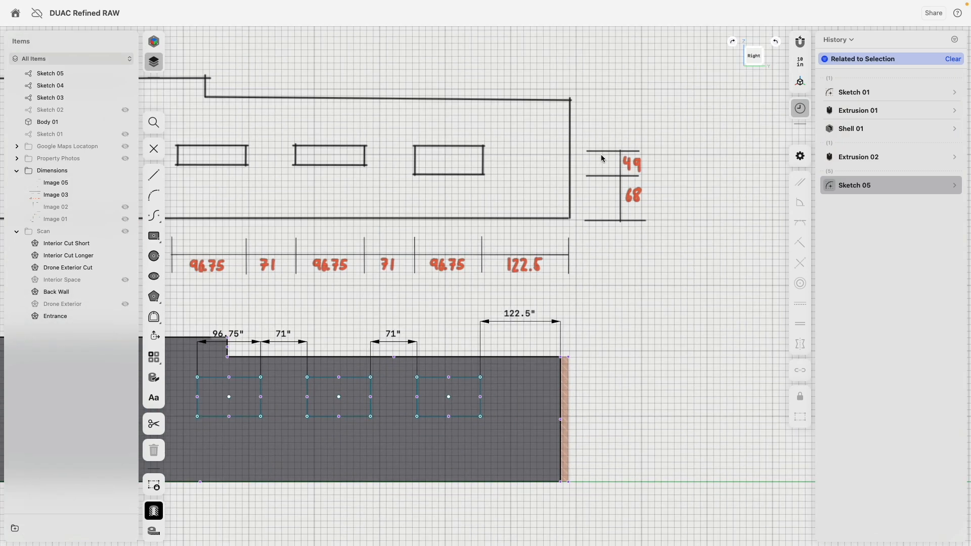
{"action": "mouse_move", "coordinate": [441, 230]}
{"action": "middle_mouse_down"}
{"action": "mouse_move", "coordinate": [551, 248]}
{"action": "mouse_move", "coordinate": [496, 251]}
{"action": "mouse_move", "coordinate": [541, 240]}
{"action": "mouse_move", "coordinate": [534, 248]}
{"action": "middle_mouse_up"}
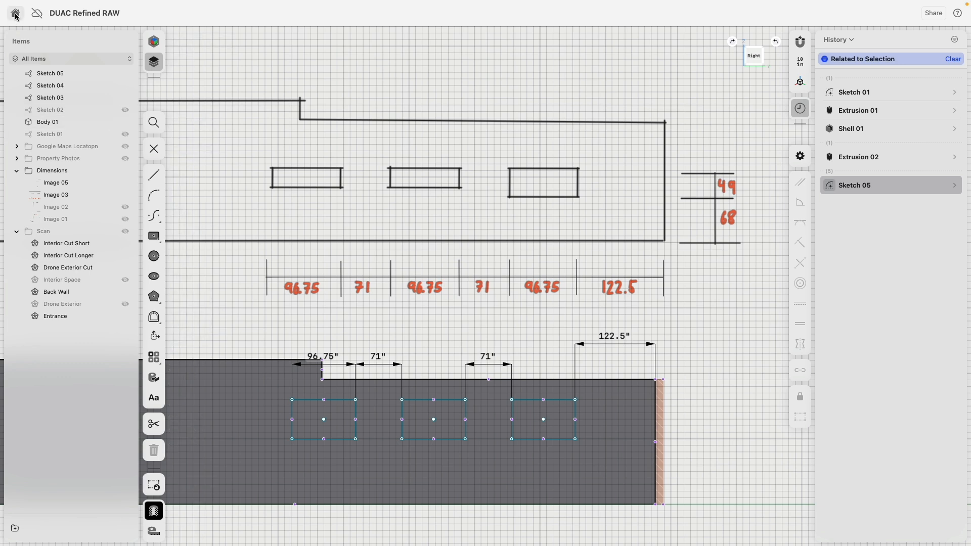
{"action": "scroll", "coordinate": [360, 326], "scroll_direction": "down", "scroll_amount": 5}
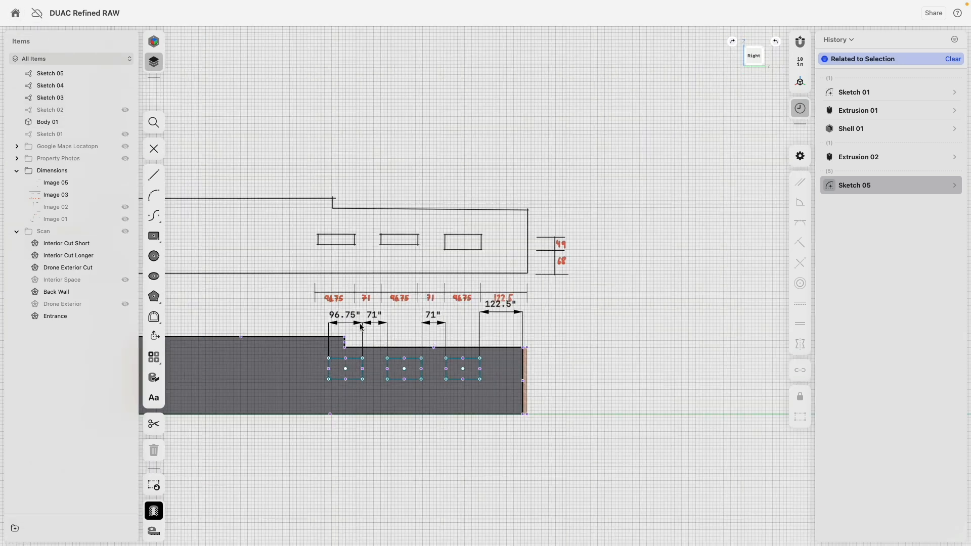
{"action": "mouse_move", "coordinate": [238, 284]}
{"action": "middle_mouse_down"}
{"action": "mouse_move", "coordinate": [555, 273]}
{"action": "mouse_move", "coordinate": [462, 273]}
{"action": "middle_mouse_up"}
{"action": "scroll", "coordinate": [551, 330], "scroll_direction": "up", "scroll_amount": 2}
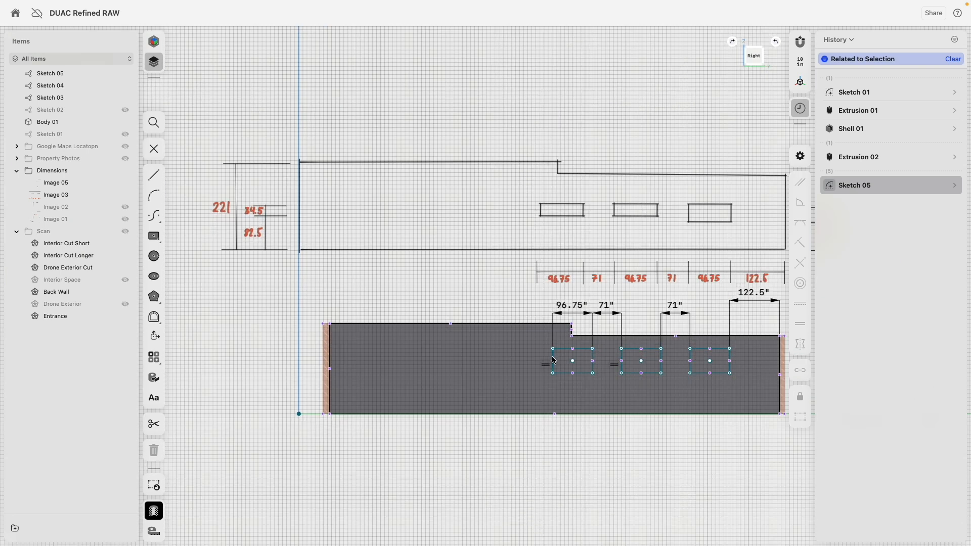
{"action": "left_click", "coordinate": [553, 358]}
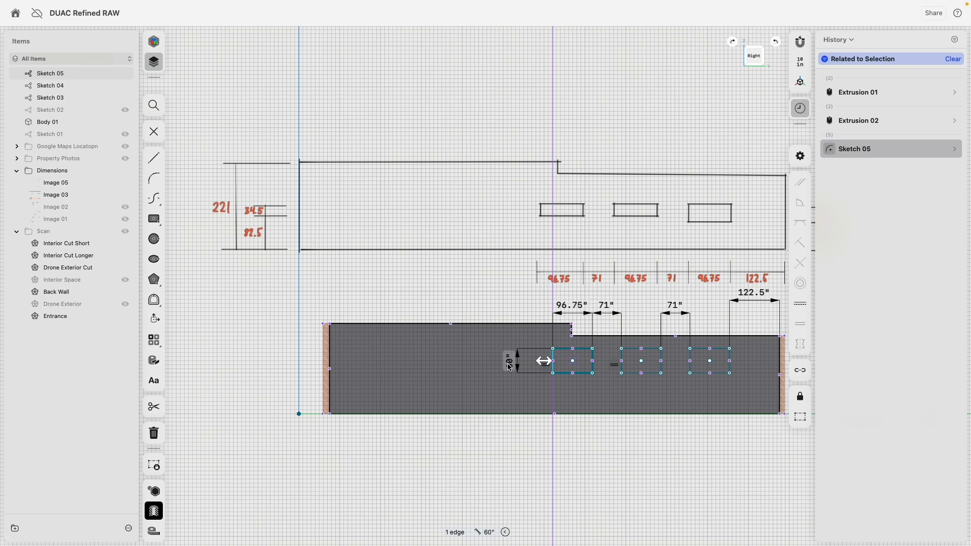
{"action": "left_click", "coordinate": [509, 368]}
{"action": "type", "text": "34.5"}
{"action": "key", "text": "Return"}
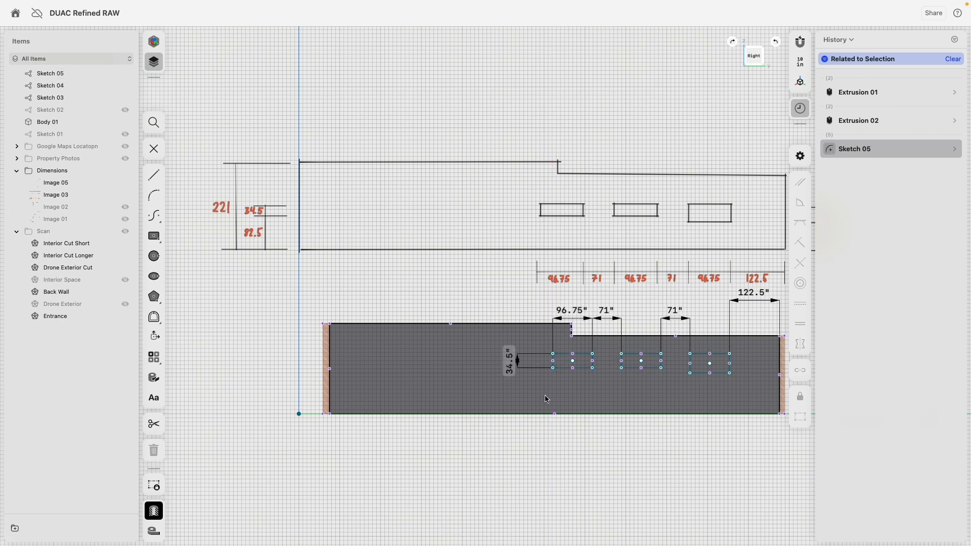
Step: Set the rightmost window rectangle's height to 49 in
{"action": "scroll", "coordinate": [569, 368], "scroll_direction": "right", "scroll_amount": 5}
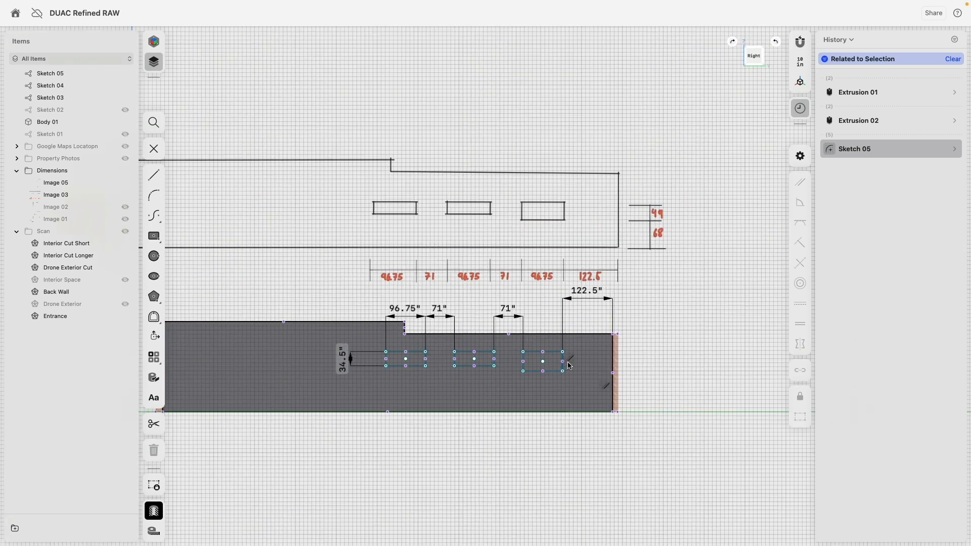
{"action": "scroll", "coordinate": [569, 365], "scroll_direction": "up", "scroll_amount": 2}
{"action": "left_click", "coordinate": [564, 358]}
{"action": "scroll", "coordinate": [565, 358], "scroll_direction": "up", "scroll_amount": 3}
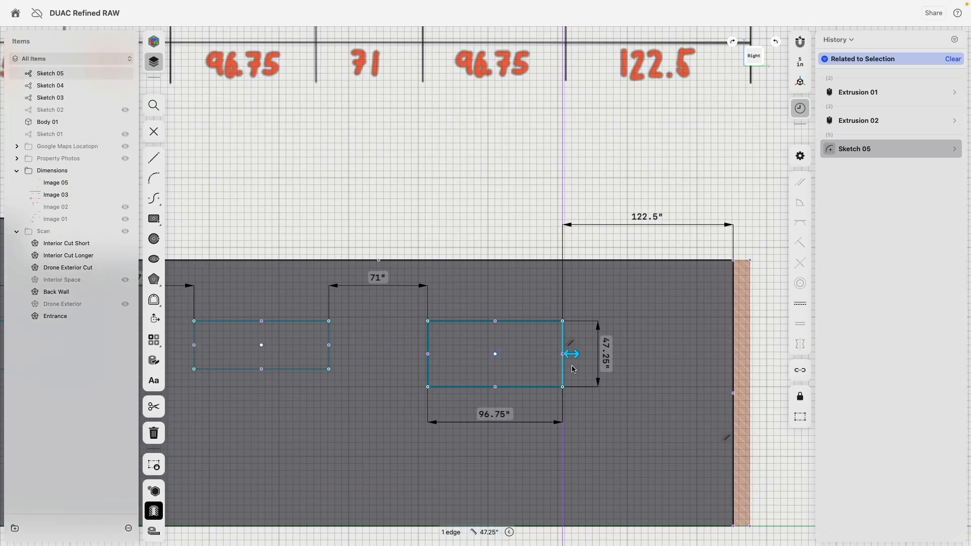
{"action": "left_click", "coordinate": [610, 358]}
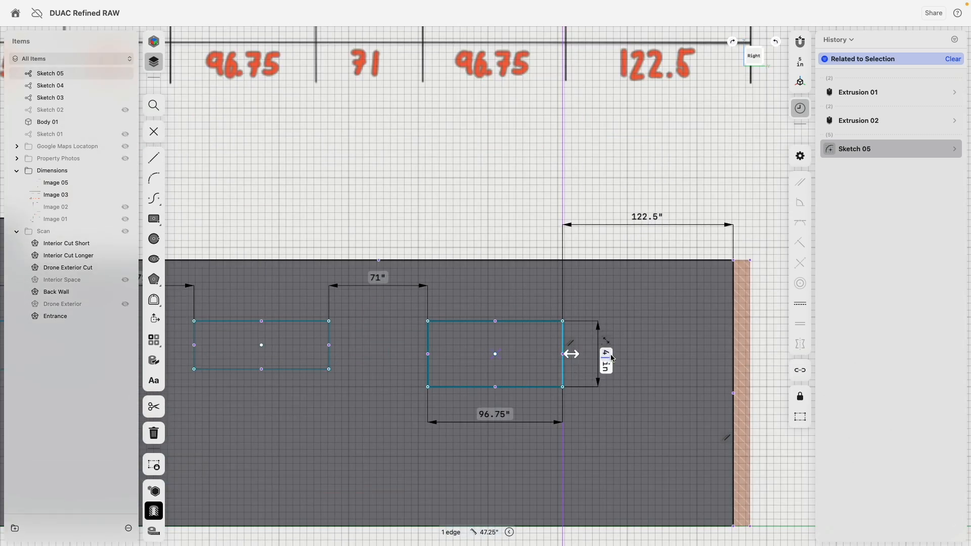
{"action": "type", "text": "49"}
{"action": "key", "text": "Return"}
{"action": "scroll", "coordinate": [556, 387], "scroll_direction": "down", "scroll_amount": 3}
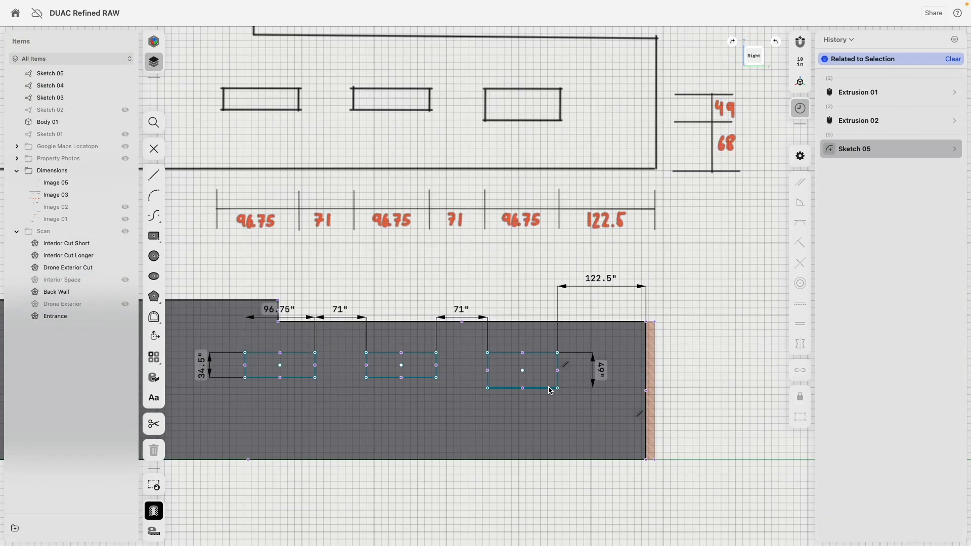
Step: Set the distance from the rightmost window's bottom edge to the wall's base to 68 in
{"action": "scroll", "coordinate": [533, 399], "scroll_direction": "down", "scroll_amount": 3}
{"action": "scroll", "coordinate": [614, 398], "scroll_direction": "left", "scroll_amount": 3}
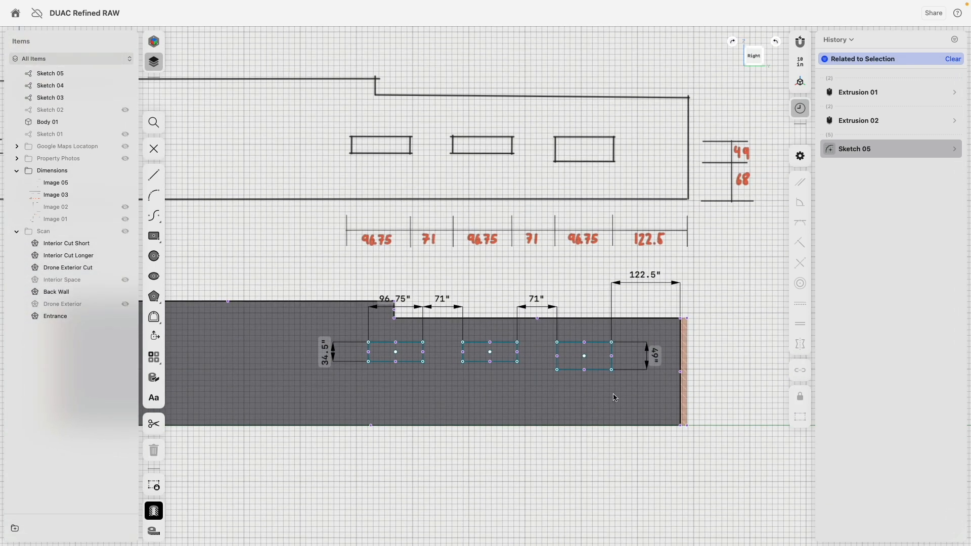
{"action": "left_click", "coordinate": [599, 371]}
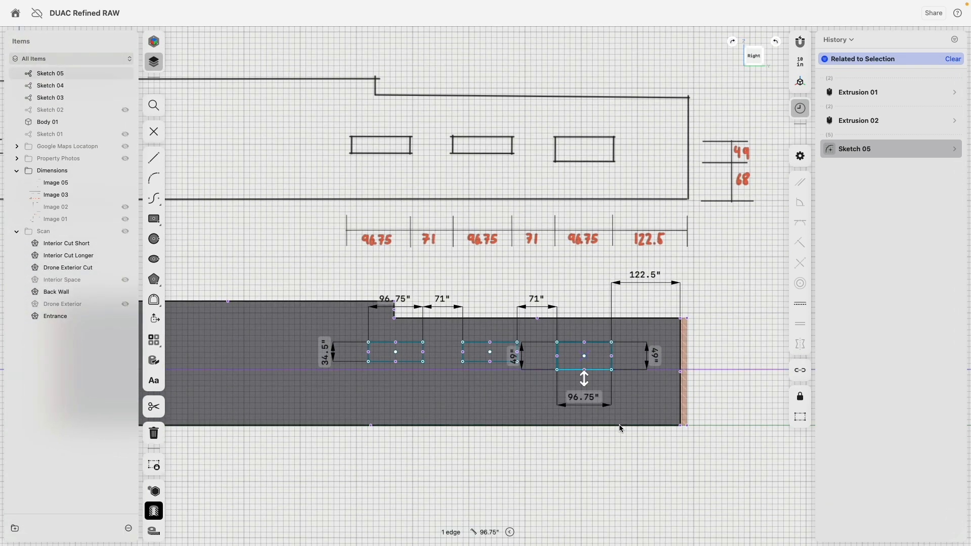
{"action": "left_click", "coordinate": [618, 424]}
{"action": "left_click", "coordinate": [724, 400]}
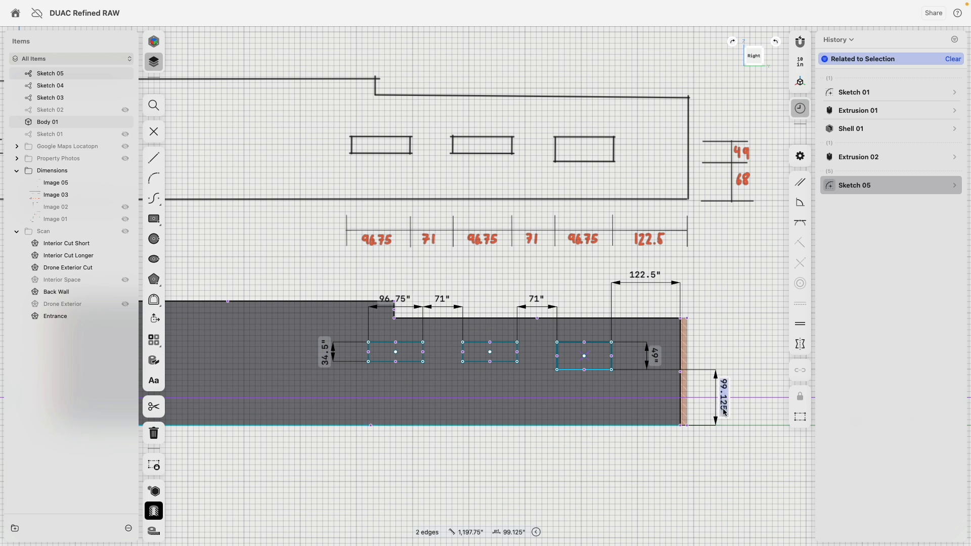
{"action": "type", "text": "68"}
{"action": "key", "text": "Return"}
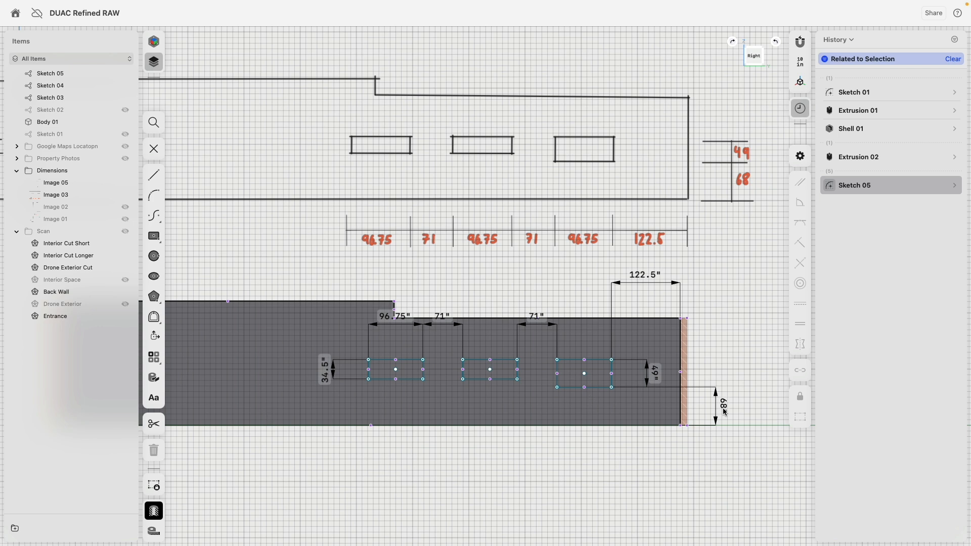
Step: Measure the distance from the leftmost window's bottom edge to the wall's base against the dimension drawing
{"action": "mouse_move", "coordinate": [726, 401]}
{"action": "middle_click_drag", "start_coordinate": [386, 235], "coordinate": [667, 242]}
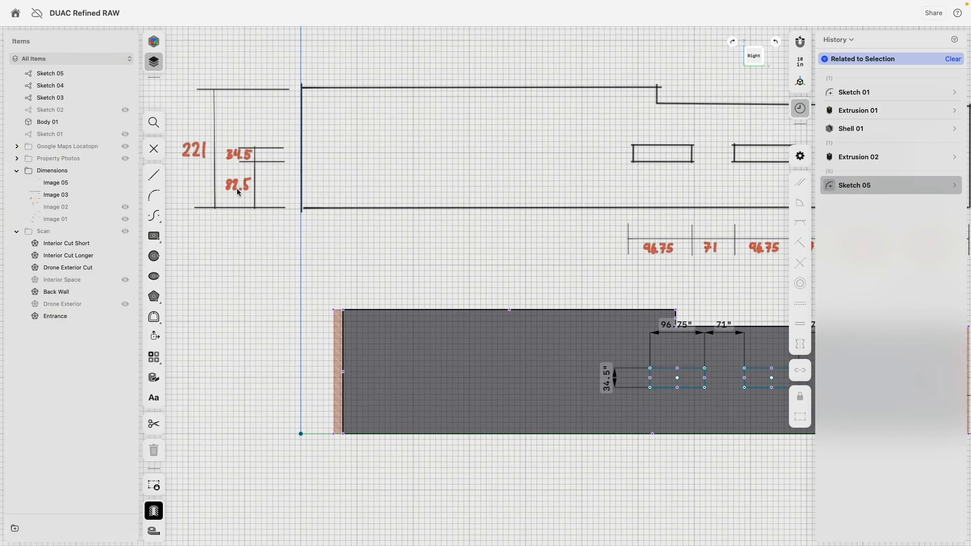
{"action": "middle_click_drag", "start_coordinate": [477, 254], "coordinate": [334, 216]}
{"action": "left_click", "coordinate": [523, 347]}
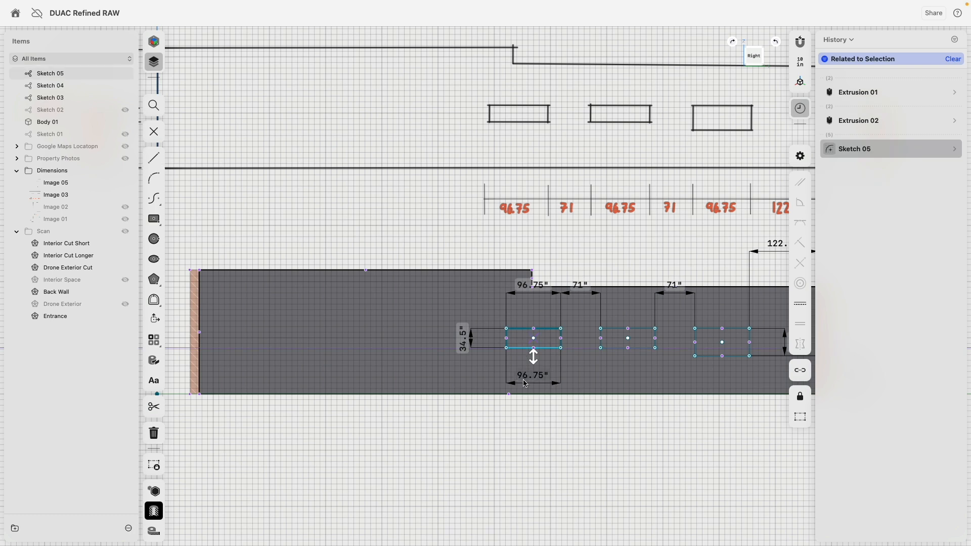
{"action": "left_click", "coordinate": [516, 394]}
{"action": "scroll", "coordinate": [412, 418], "scroll_direction": "down", "scroll_amount": 5}
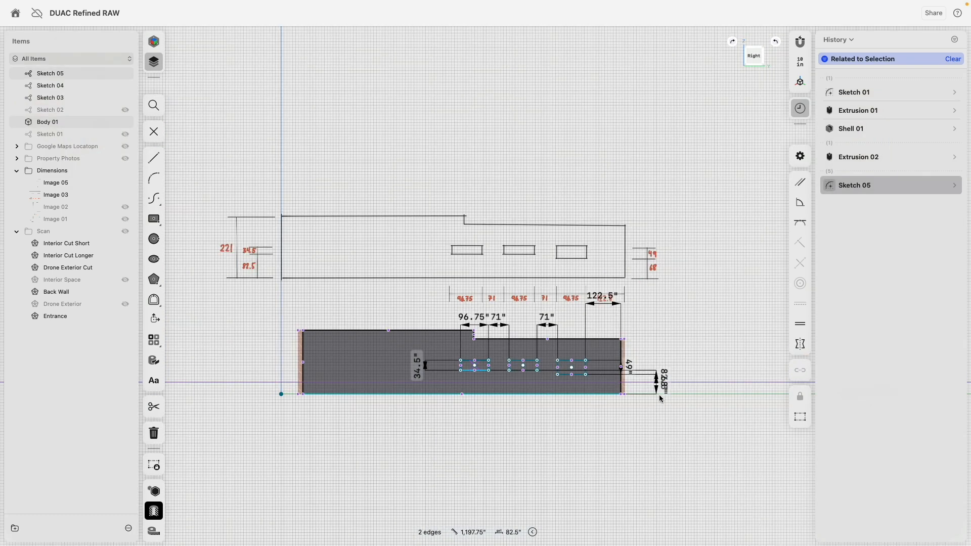
Step: Move the height-above-base dimensions of the leftmost and rightmost windows below the wall
{"action": "scroll", "coordinate": [660, 398], "scroll_direction": "up", "scroll_amount": 5}
{"action": "mouse_move", "coordinate": [657, 360]}
{"action": "left_mouse_down"}
{"action": "mouse_move", "coordinate": [702, 377]}
{"action": "mouse_move", "coordinate": [701, 397]}
{"action": "mouse_move", "coordinate": [204, 374]}
{"action": "left_mouse_up"}
{"action": "middle_click_drag", "start_coordinate": [267, 362], "coordinate": [529, 367]}
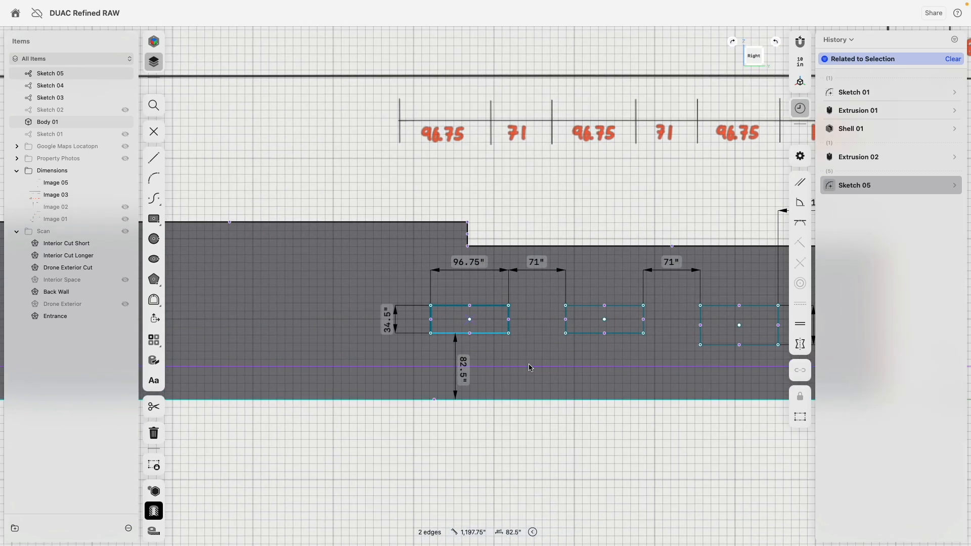
{"action": "left_click_drag", "start_coordinate": [462, 369], "coordinate": [460, 445]}
{"action": "scroll", "coordinate": [541, 448], "scroll_direction": "down", "scroll_amount": 4}
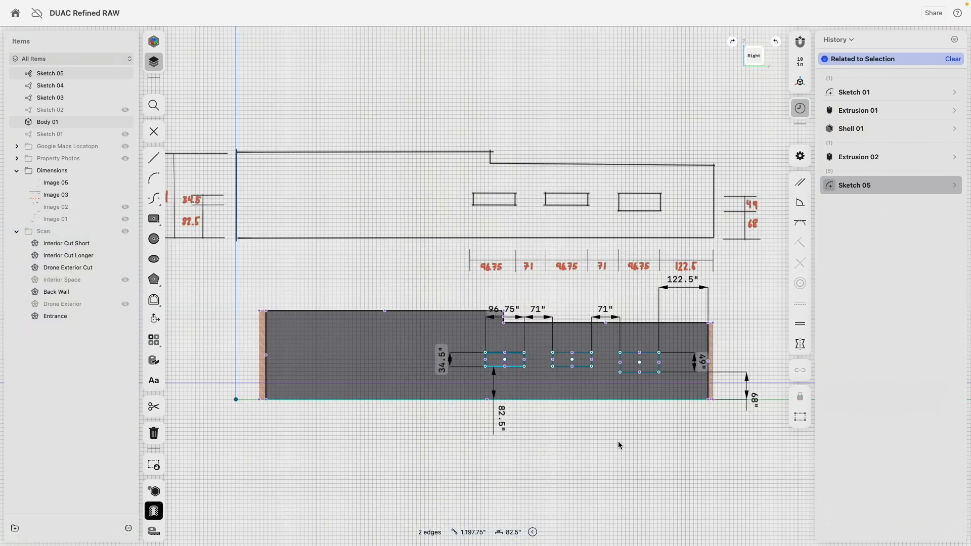
{"action": "left_click_drag", "start_coordinate": [701, 392], "coordinate": [609, 427]}
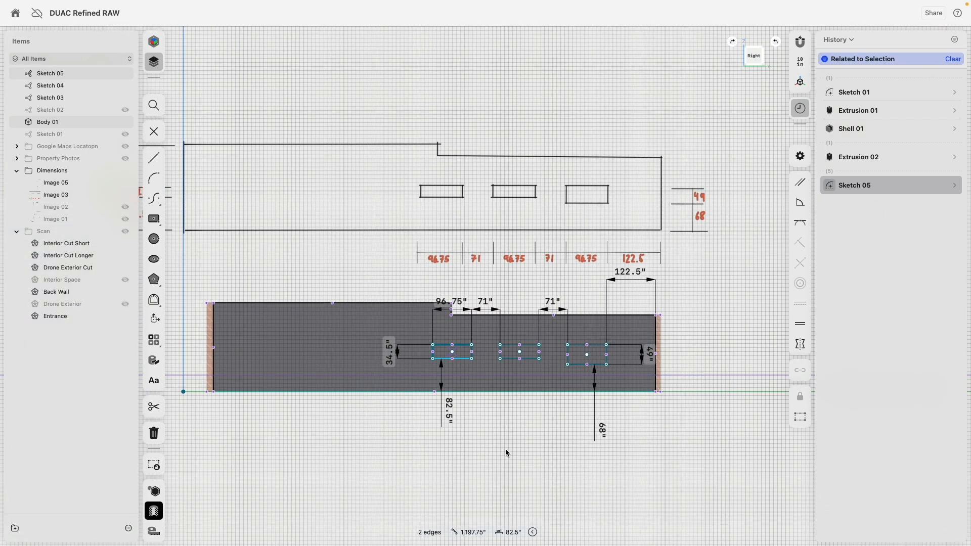
Step: Extrude the three window profiles through the long wall to cut the window openings
{"action": "right_click_drag", "start_coordinate": [512, 419], "coordinate": [517, 433]}
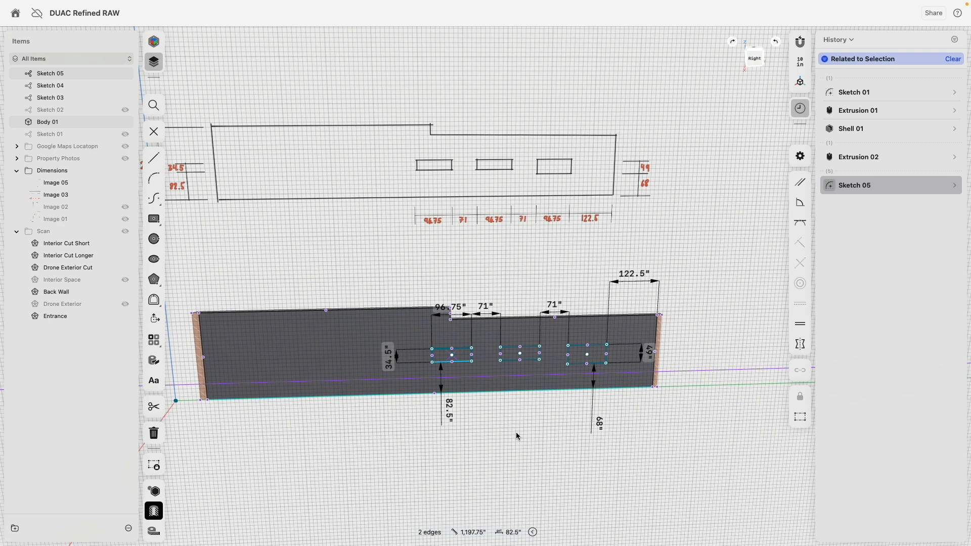
{"action": "mouse_move", "coordinate": [452, 430]}
{"action": "middle_mouse_down"}
{"action": "mouse_move", "coordinate": [539, 426]}
{"action": "mouse_move", "coordinate": [520, 430]}
{"action": "middle_mouse_up"}
{"action": "scroll", "coordinate": [554, 354], "scroll_direction": "up", "scroll_amount": 5}
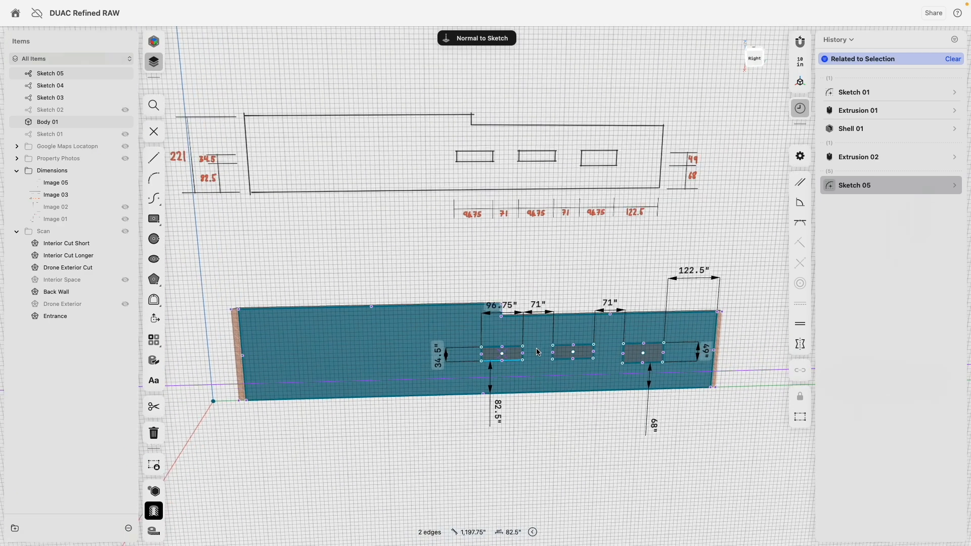
{"action": "left_click", "coordinate": [495, 356]}
{"action": "left_click", "coordinate": [582, 356]}
{"action": "double_click", "coordinate": [693, 352]}
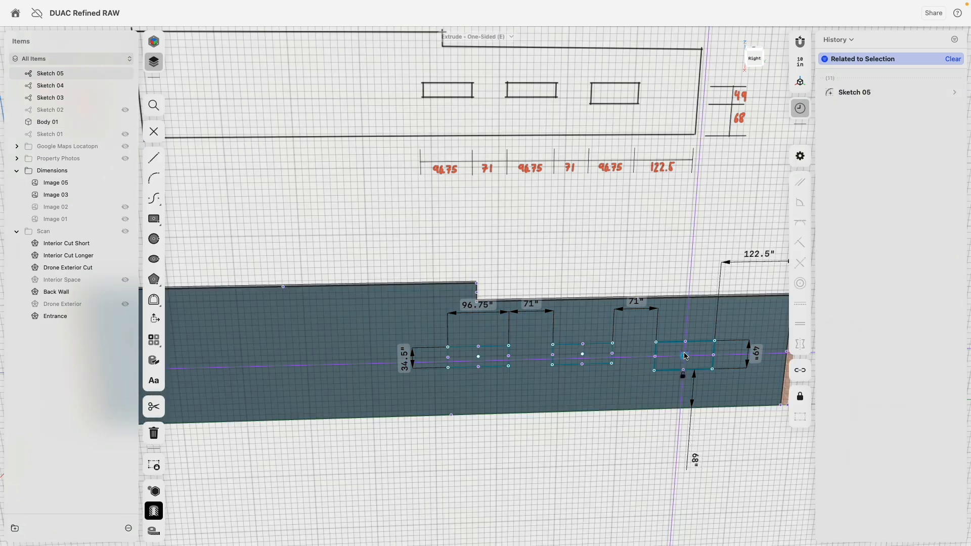
{"action": "key", "text": "Escape"}
{"action": "left_click", "coordinate": [604, 352]}
{"action": "left_click", "coordinate": [498, 353]}
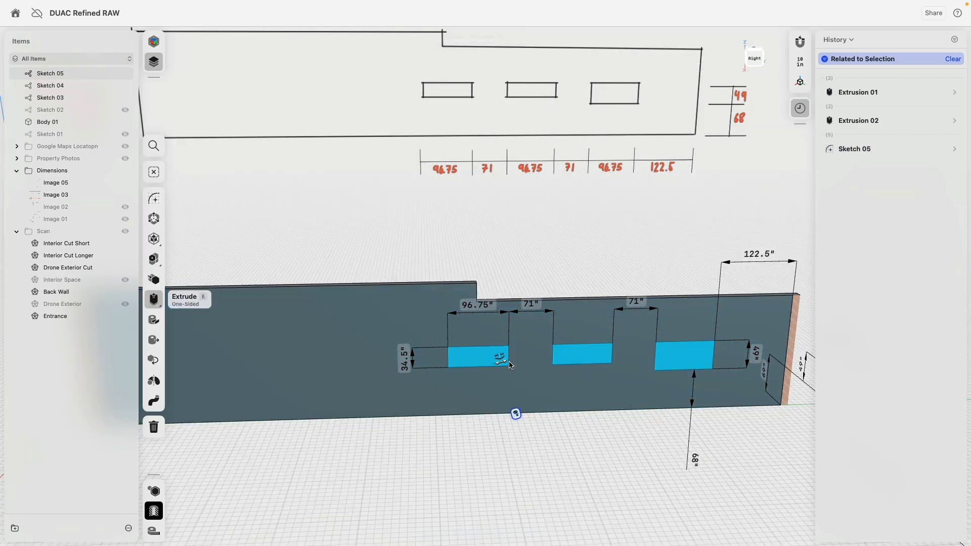
{"action": "left_click_drag", "start_coordinate": [500, 358], "coordinate": [509, 233]}
{"action": "left_click", "coordinate": [509, 235]}
Step: Turn off the section view and view the whole building at an angle from above
{"action": "scroll", "coordinate": [377, 363], "scroll_direction": "down", "scroll_amount": 6}
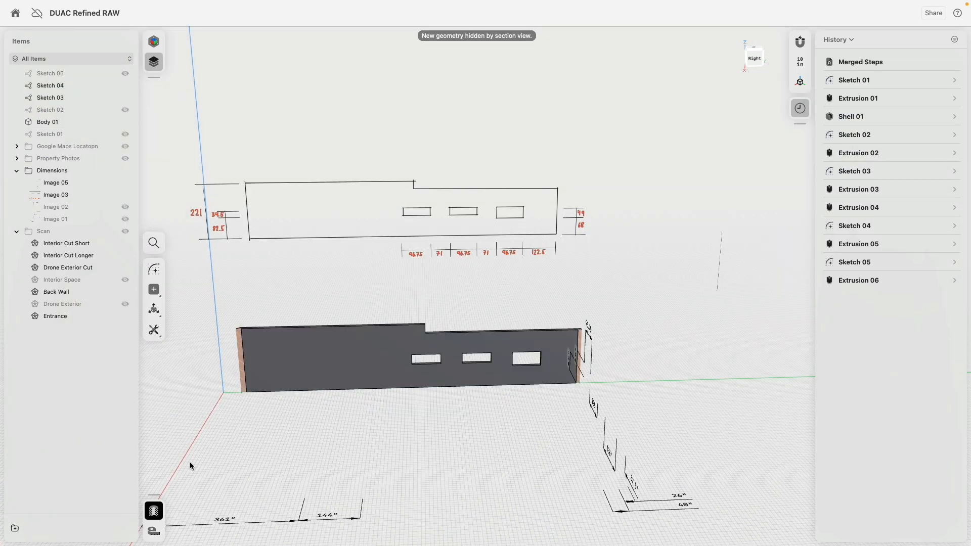
{"action": "left_click", "coordinate": [153, 510]}
{"action": "right_click_drag", "start_coordinate": [357, 326], "coordinate": [412, 325]}
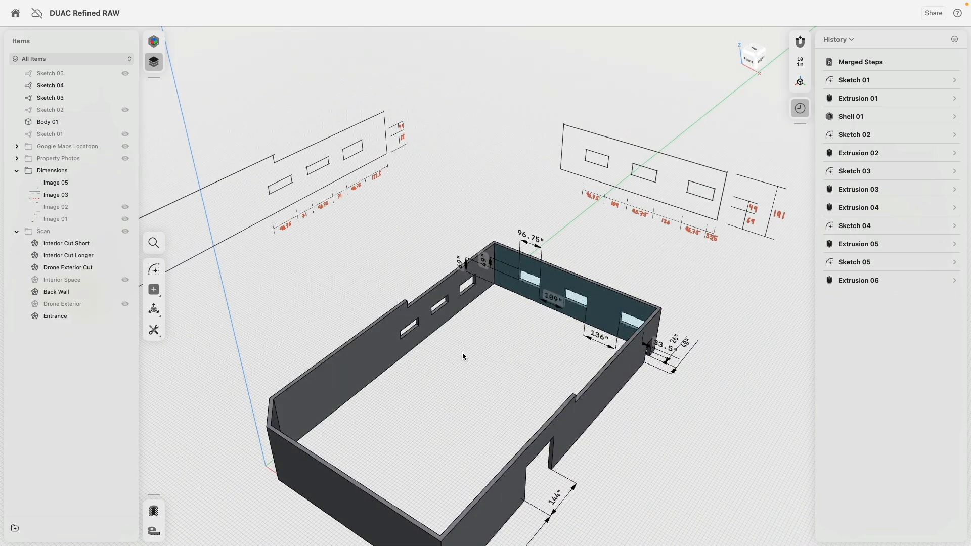
Step: Group Sketch 01, 02, 03 and 04 together with Sketch 05 in a new folder and expand it
{"action": "left_click", "coordinate": [60, 134]}
{"action": "left_click", "coordinate": [58, 109]}
{"action": "left_click", "coordinate": [60, 97]}
{"action": "left_click", "coordinate": [57, 86]}
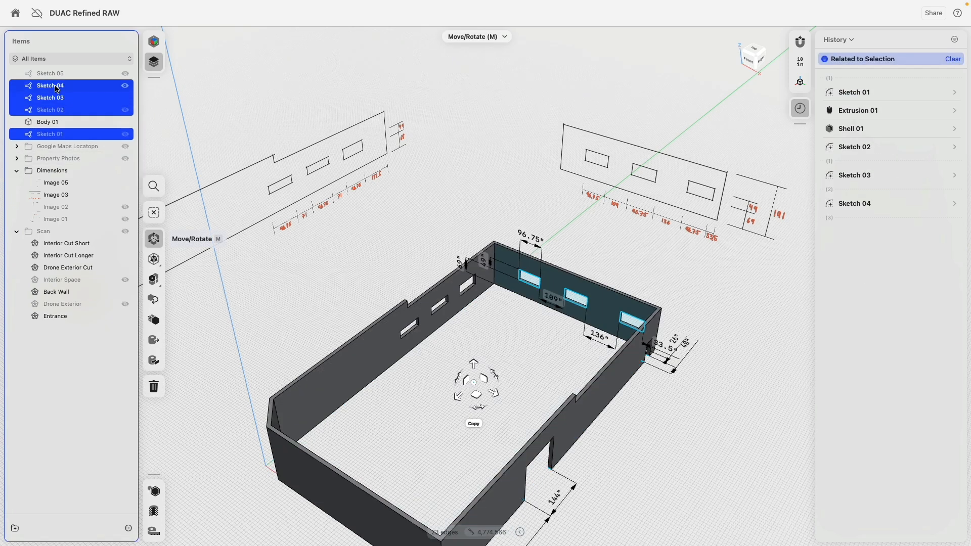
{"action": "left_click_drag", "start_coordinate": [81, 86], "coordinate": [59, 75]}
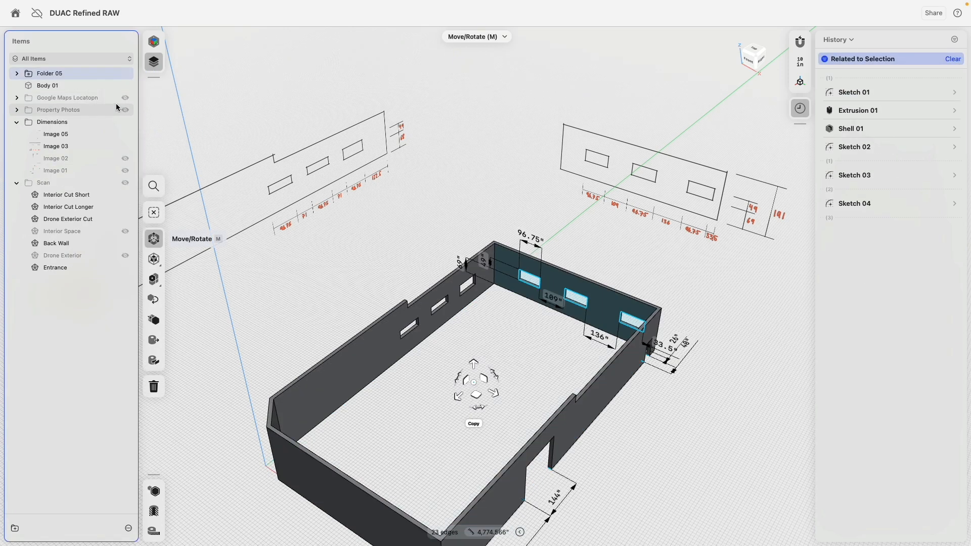
{"action": "left_click", "coordinate": [17, 74]}
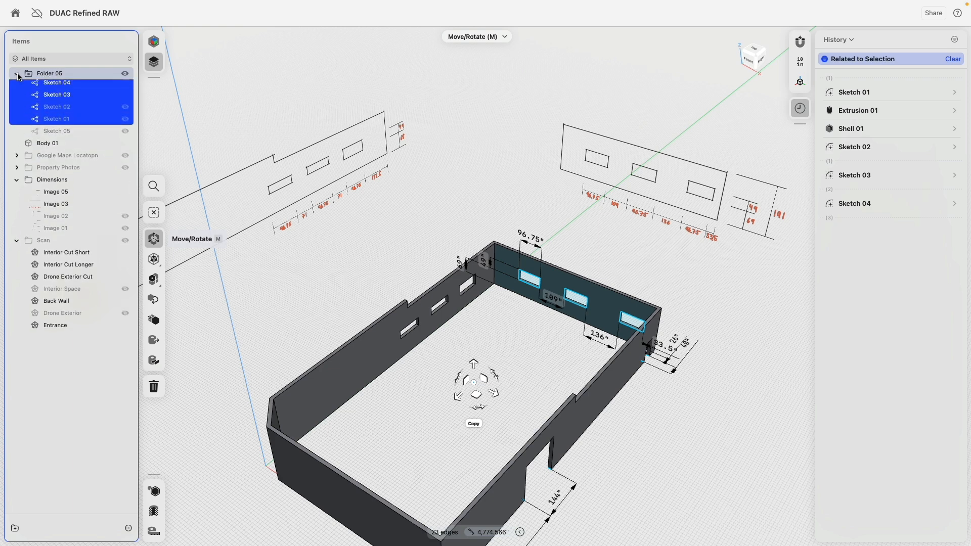
Step: Rename the new sketch folder as Walls and collapse it
{"action": "right_click", "coordinate": [62, 94]}
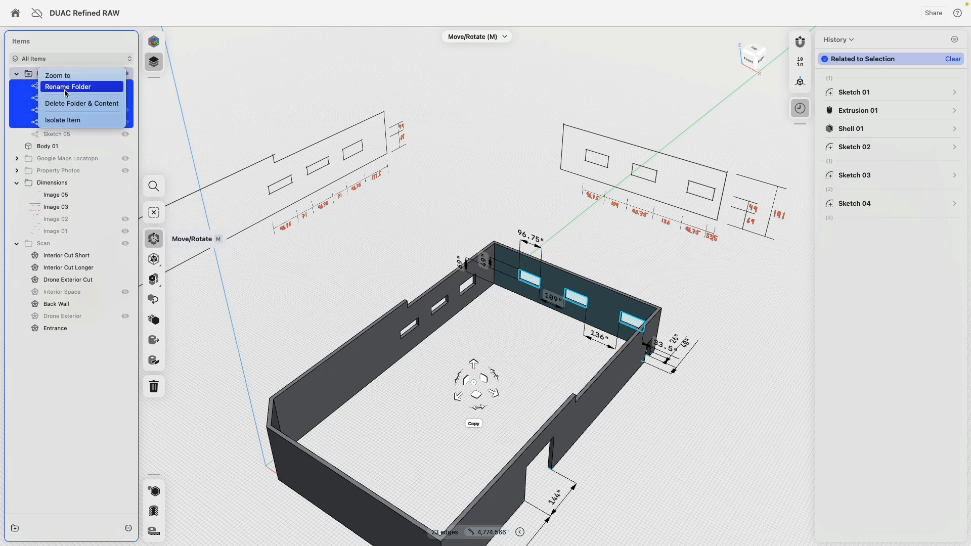
{"action": "left_click", "coordinate": [112, 125]}
{"action": "type", "text": "Walls"}
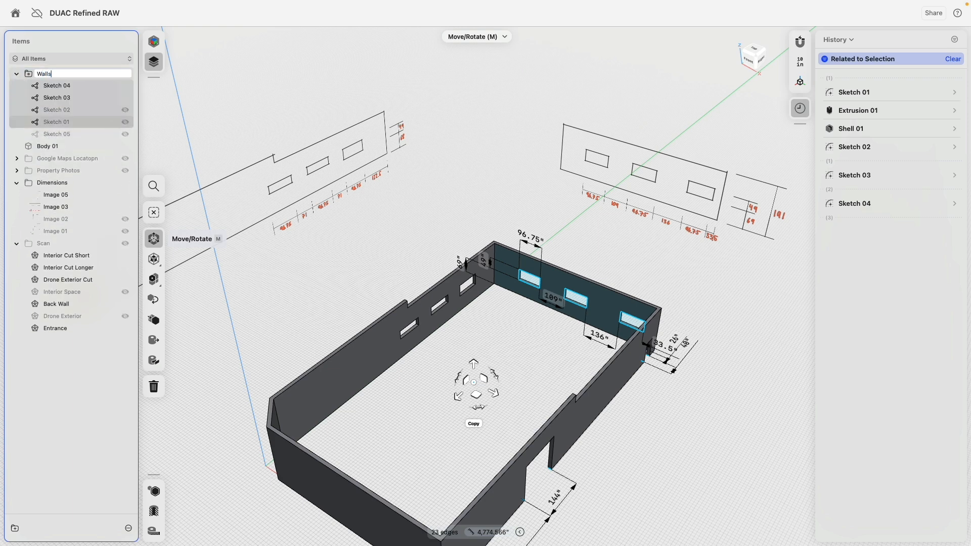
{"action": "key", "text": "Return"}
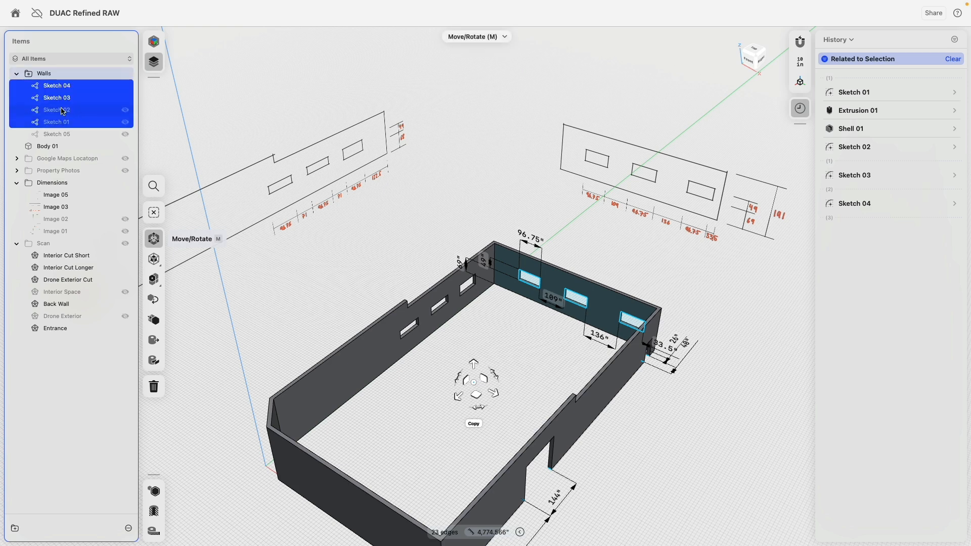
{"action": "left_click", "coordinate": [16, 73]}
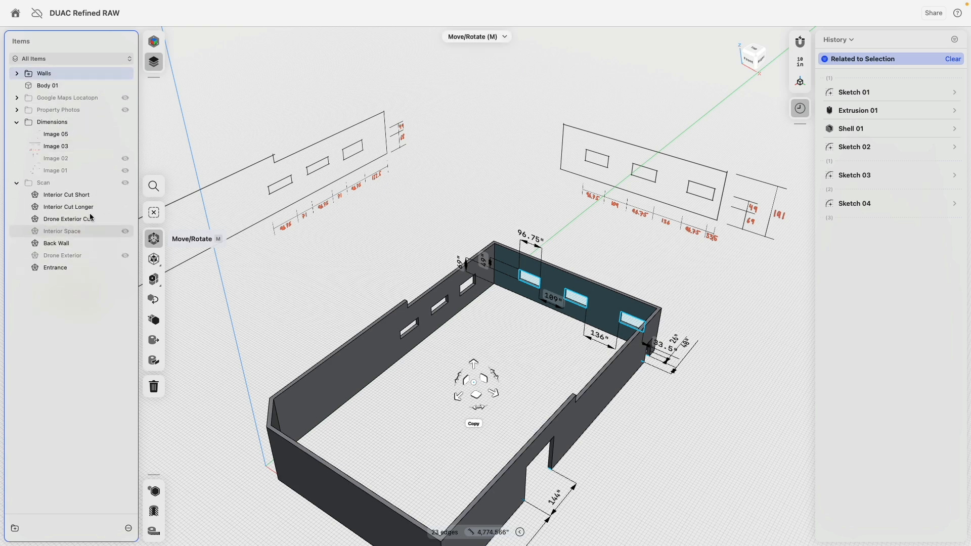
Step: Clear the selection and hide all sketches of the Walls folder, leaving the folder collapsed
{"action": "left_click", "coordinate": [331, 288]}
{"action": "left_click", "coordinate": [17, 73]}
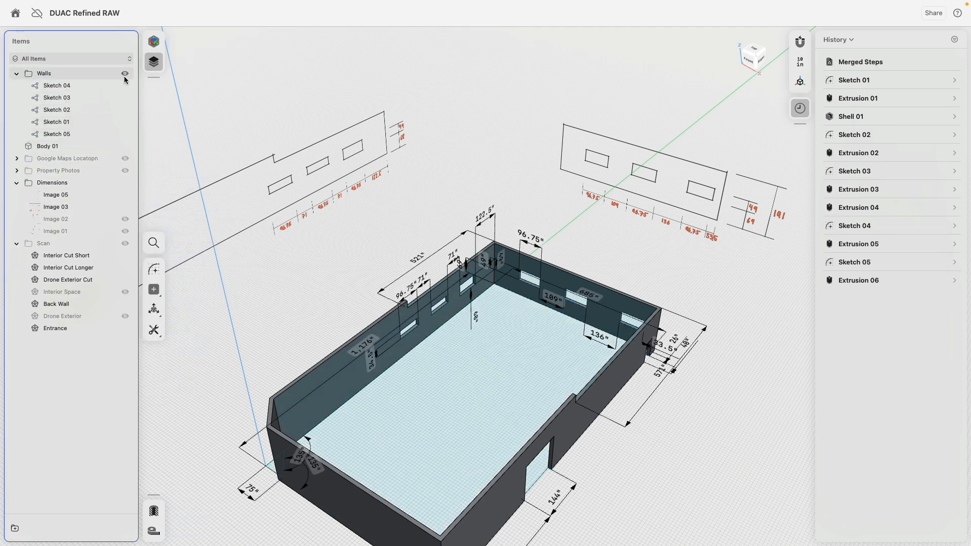
{"action": "left_click", "coordinate": [125, 73]}
{"action": "left_click", "coordinate": [17, 74]}
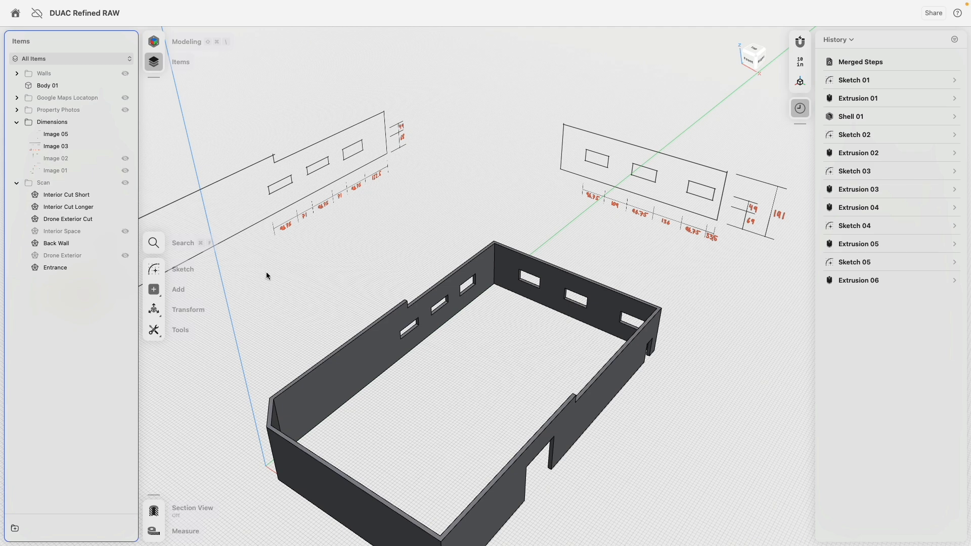
Step: Show Image 02 and Image 01, and raise the roof section drawing, Image 01, clear of the long wall's elevation drawing
{"action": "scroll", "coordinate": [349, 234], "scroll_direction": "down", "scroll_amount": 3}
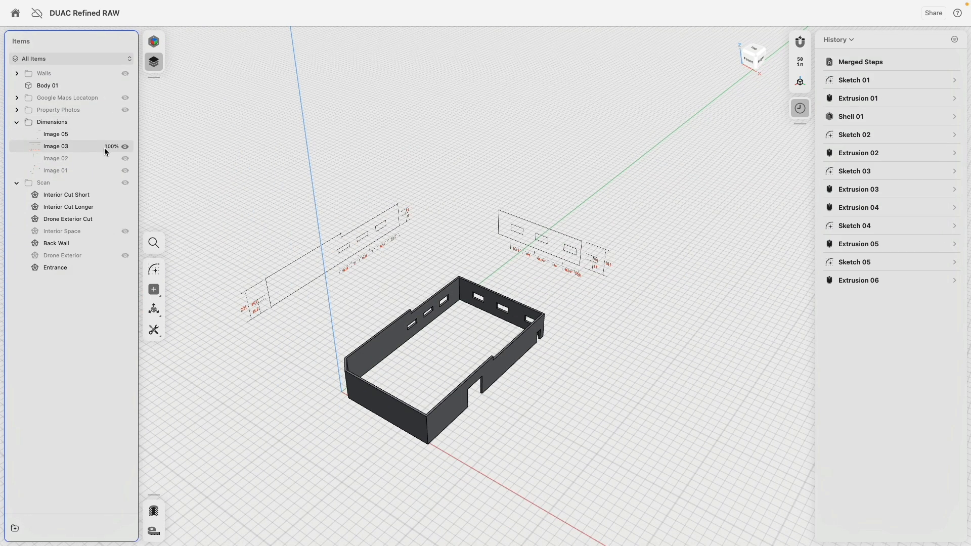
{"action": "left_click", "coordinate": [126, 161]}
{"action": "left_click", "coordinate": [124, 171]}
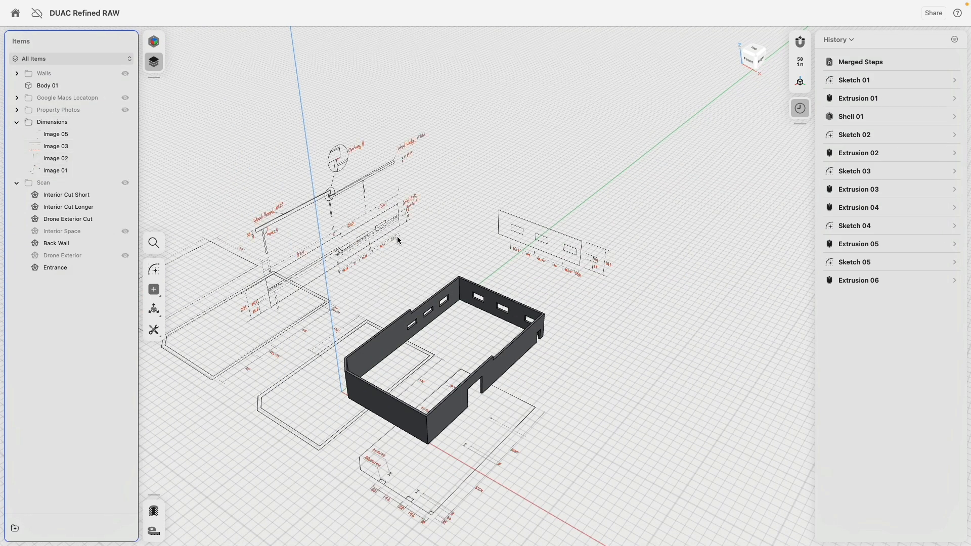
{"action": "left_click", "coordinate": [349, 202]}
{"action": "left_click_drag", "start_coordinate": [345, 185], "coordinate": [337, 109]}
Step: In the right view, lower Image 05 to the long wall's base and lower Image 01 about 570" to just above the building
{"action": "left_click", "coordinate": [352, 257]}
{"action": "left_click", "coordinate": [763, 60]}
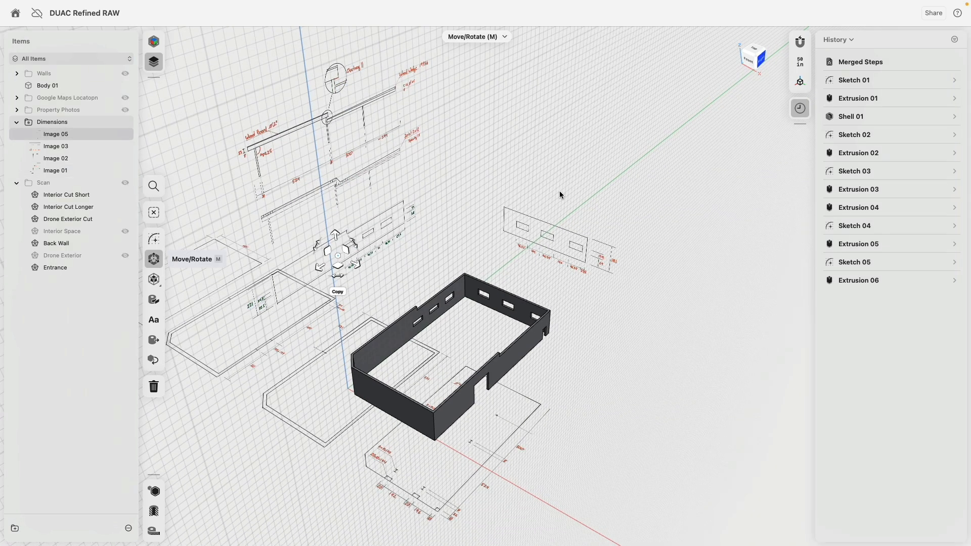
{"action": "left_click_drag", "start_coordinate": [456, 236], "coordinate": [457, 273]}
{"action": "left_click", "coordinate": [481, 154]}
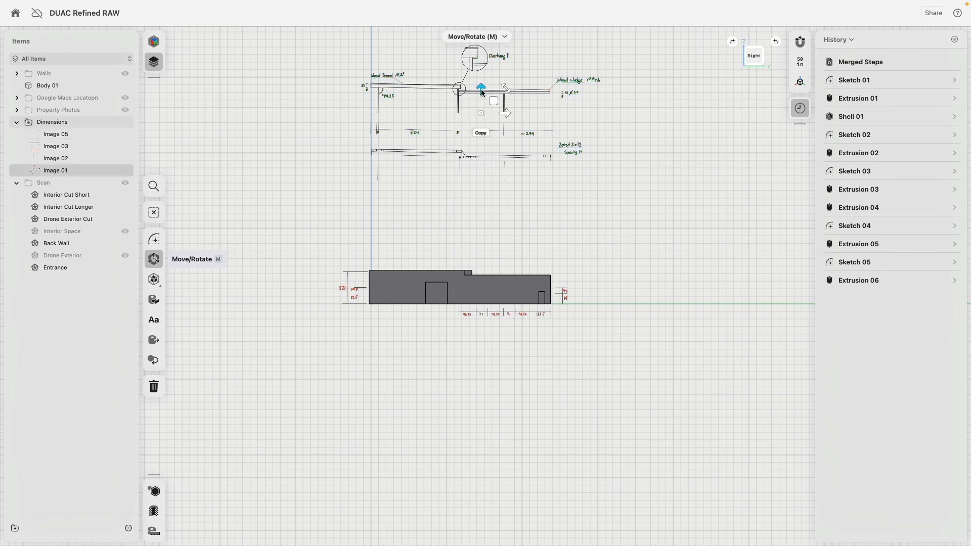
{"action": "left_click_drag", "start_coordinate": [481, 89], "coordinate": [486, 174]}
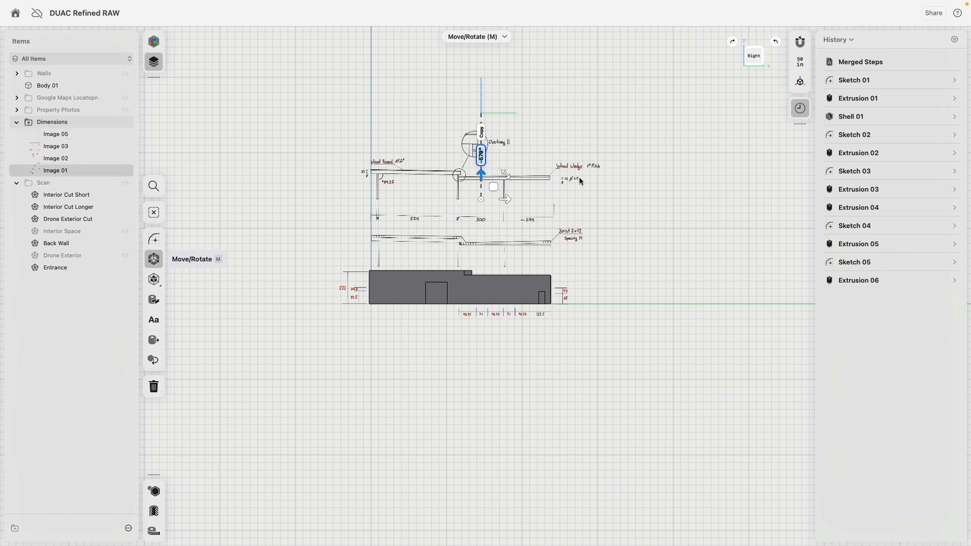
Step: In the front view, lower the short wall's drawing, Image 03, about 300" to line up with the building's base
{"action": "right_click_drag", "start_coordinate": [579, 179], "coordinate": [705, 246]}
{"action": "left_click", "coordinate": [715, 227]}
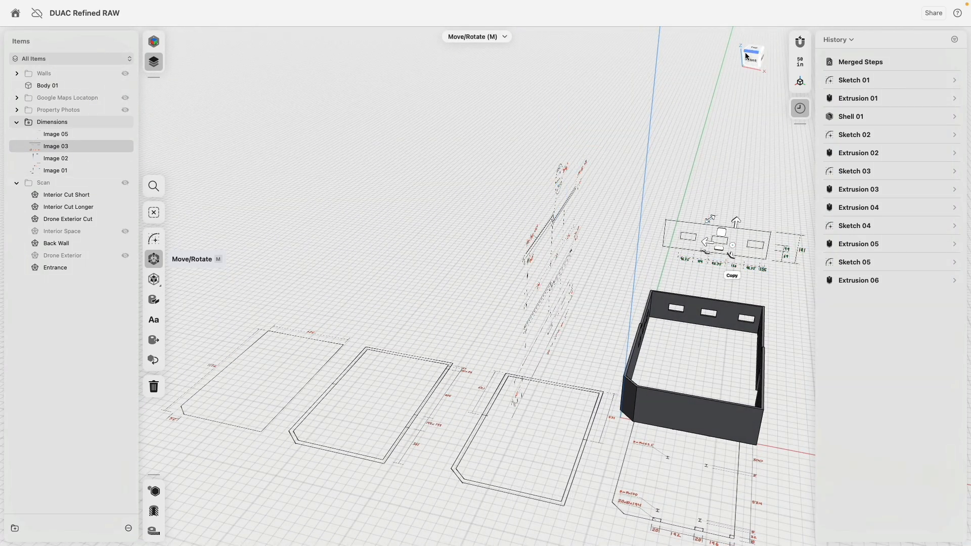
{"action": "left_click", "coordinate": [750, 59]}
{"action": "left_click_drag", "start_coordinate": [629, 336], "coordinate": [653, 375]}
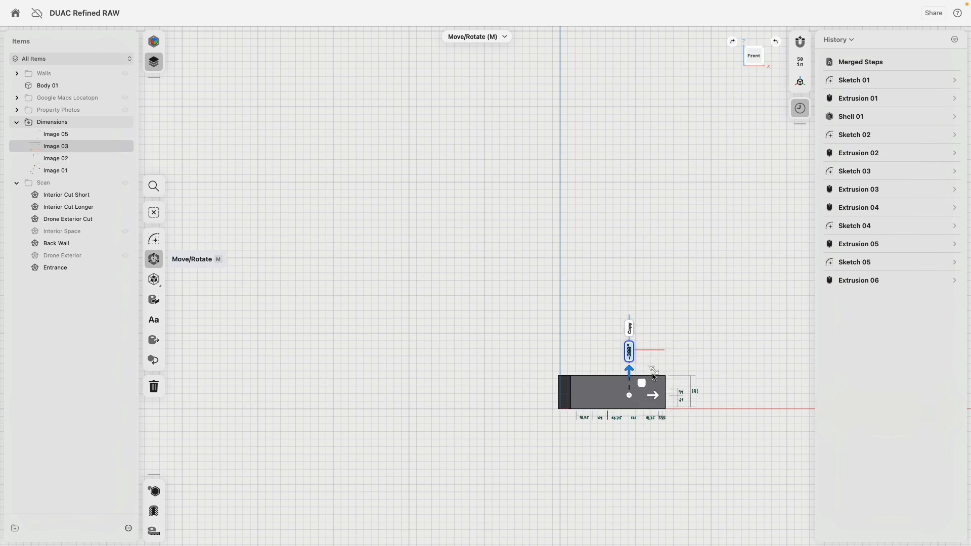
{"action": "left_click", "coordinate": [654, 268]}
Step: Examine the column sizes and spacings in the floor plan drawing inside the walls
{"action": "right_click_drag", "start_coordinate": [654, 268], "coordinate": [555, 281]}
{"action": "scroll", "coordinate": [593, 177], "scroll_direction": "down", "scroll_amount": 3}
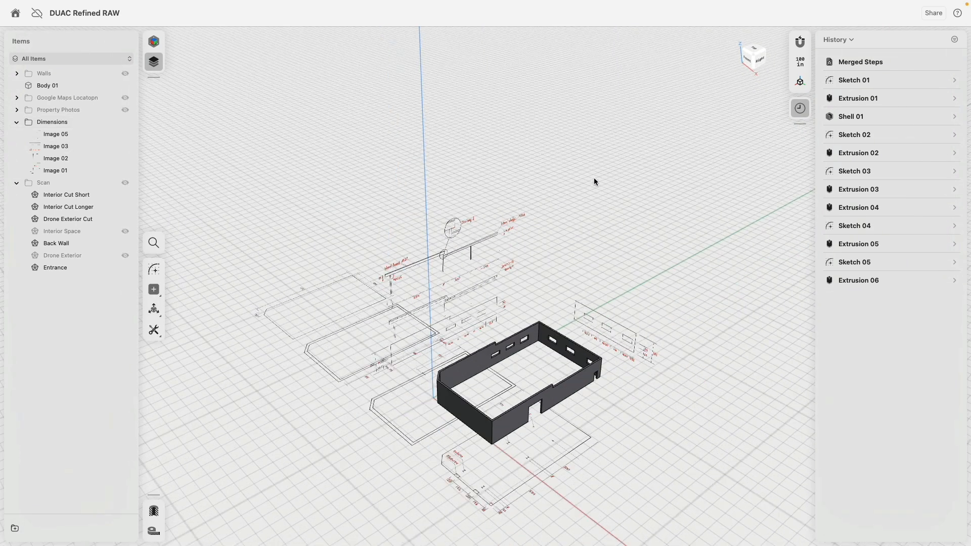
{"action": "middle_click_drag", "start_coordinate": [593, 178], "coordinate": [593, 123]}
{"action": "scroll", "coordinate": [536, 375], "scroll_direction": "up", "scroll_amount": 4}
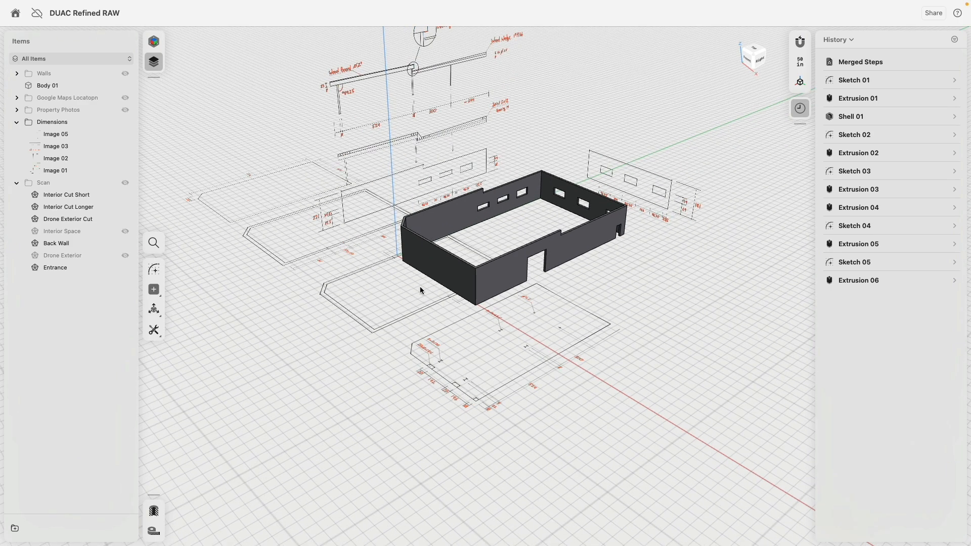
{"action": "right_click_drag", "start_coordinate": [420, 288], "coordinate": [413, 357]}
{"action": "scroll", "coordinate": [538, 387], "scroll_direction": "up", "scroll_amount": 5}
{"action": "middle_click_drag", "start_coordinate": [531, 403], "coordinate": [482, 347]}
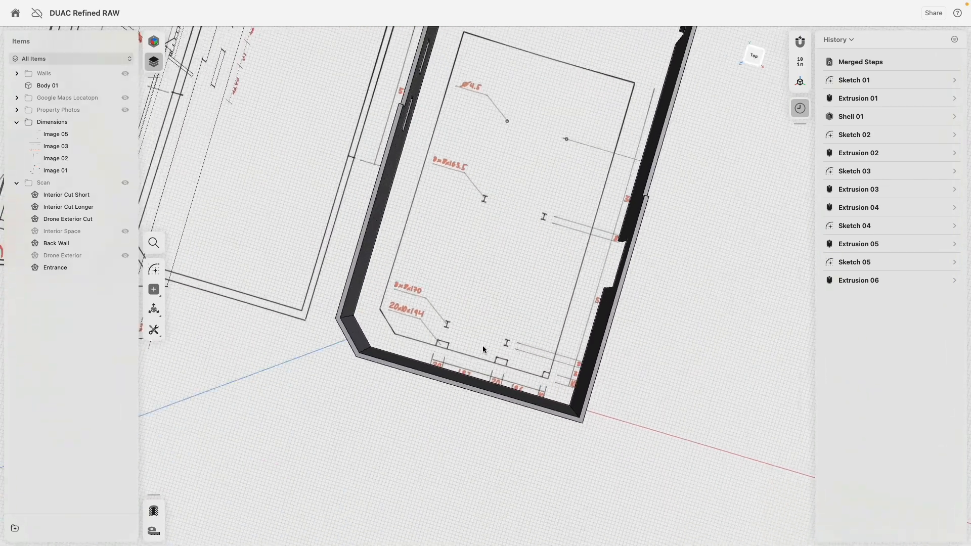
{"action": "scroll", "coordinate": [483, 346], "scroll_direction": "up", "scroll_amount": 2}
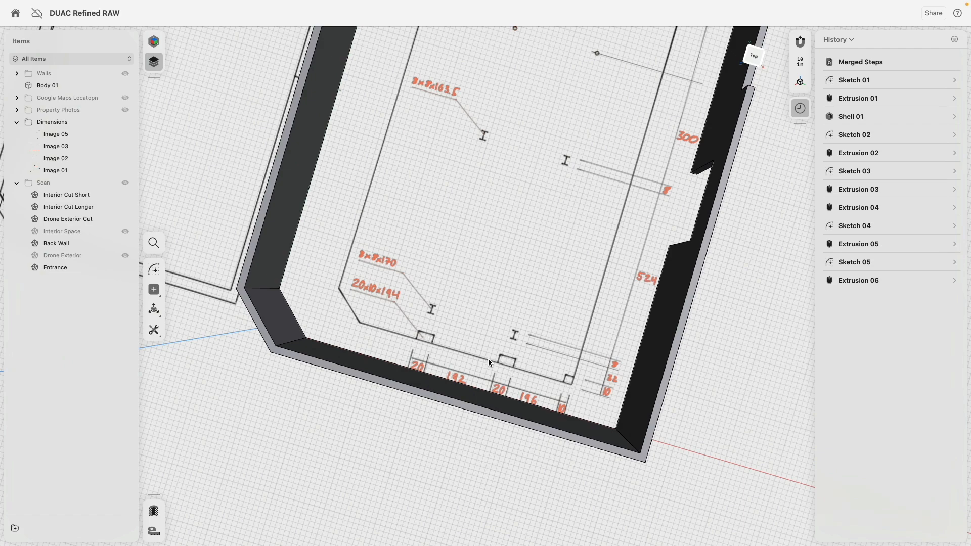
{"action": "scroll", "coordinate": [392, 305], "scroll_direction": "up", "scroll_amount": 4}
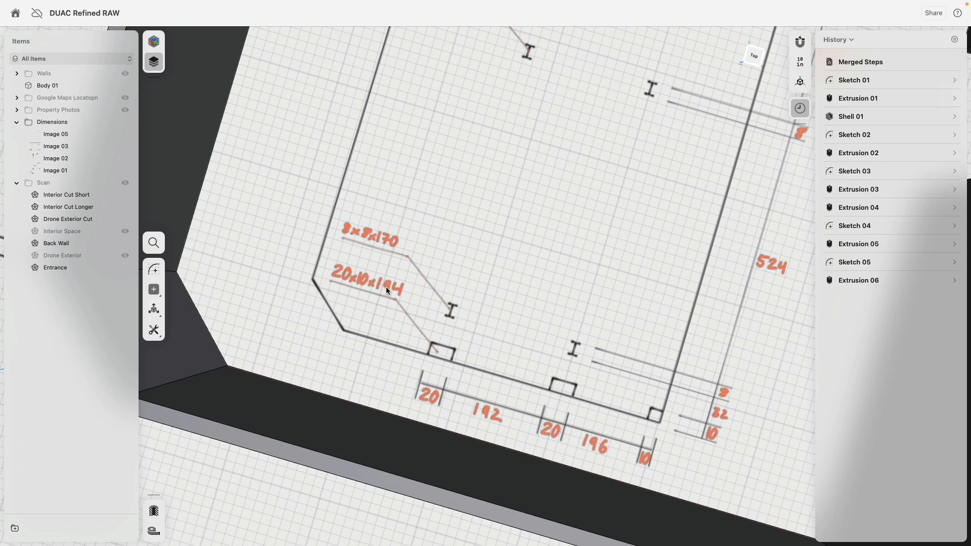
{"action": "scroll", "coordinate": [406, 302], "scroll_direction": "down", "scroll_amount": 5}
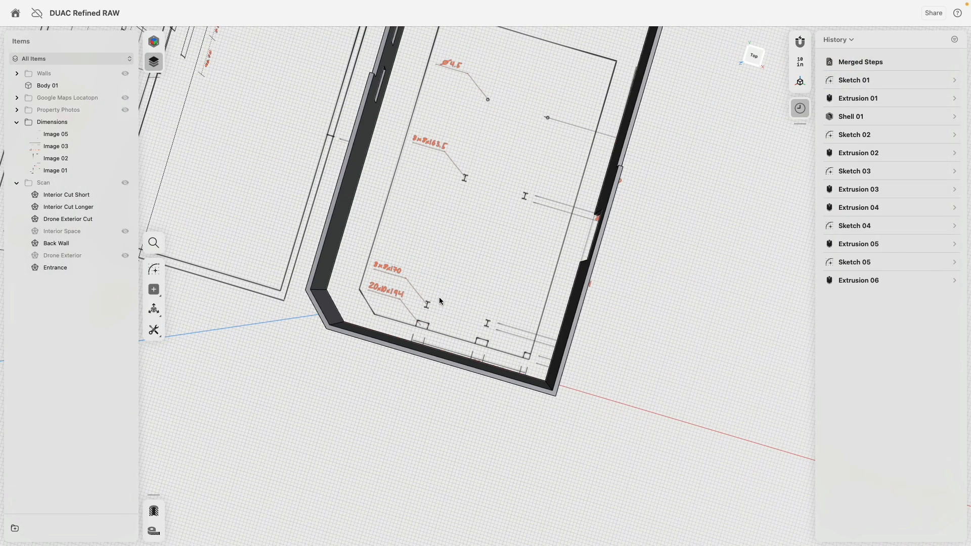
Step: In the top view, start a sketch and outline the left wall column with lines, about 40" wide and 30" deep, against the inner wall edge
{"action": "left_click", "coordinate": [753, 58]}
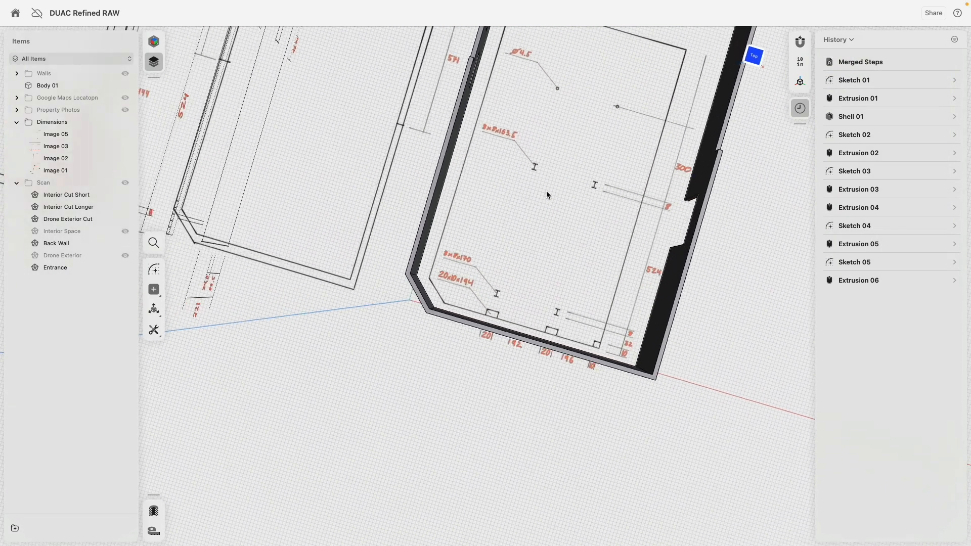
{"action": "left_click", "coordinate": [154, 269]}
{"action": "scroll", "coordinate": [516, 291], "scroll_direction": "up", "scroll_amount": 5}
{"action": "scroll", "coordinate": [458, 268], "scroll_direction": "up", "scroll_amount": 3}
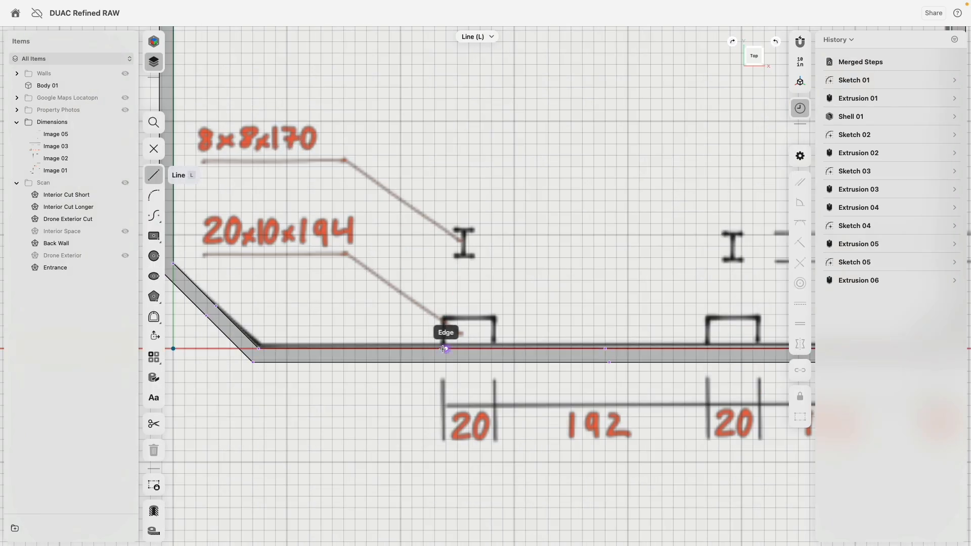
{"action": "left_click", "coordinate": [445, 349]}
{"action": "left_click", "coordinate": [445, 314]}
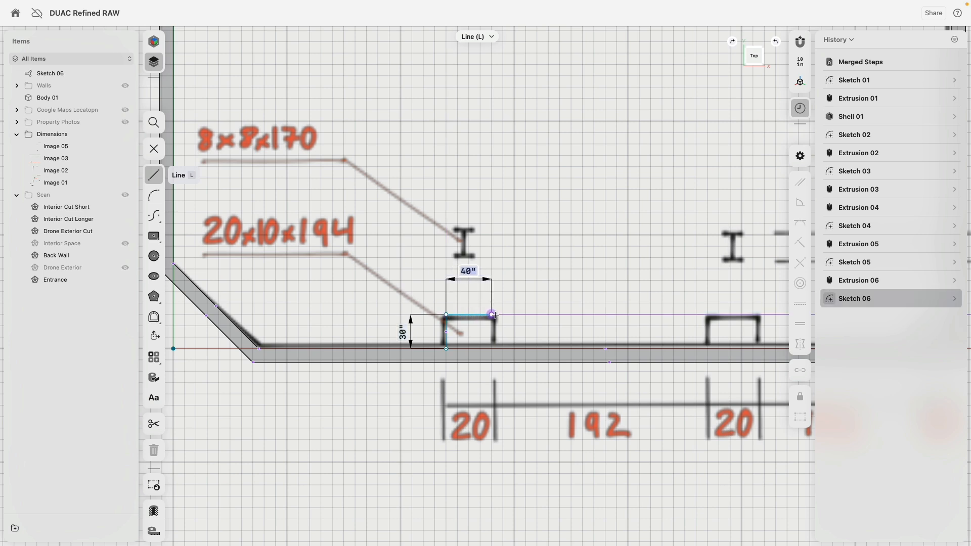
{"action": "left_click", "coordinate": [492, 315]}
{"action": "left_click", "coordinate": [492, 348]}
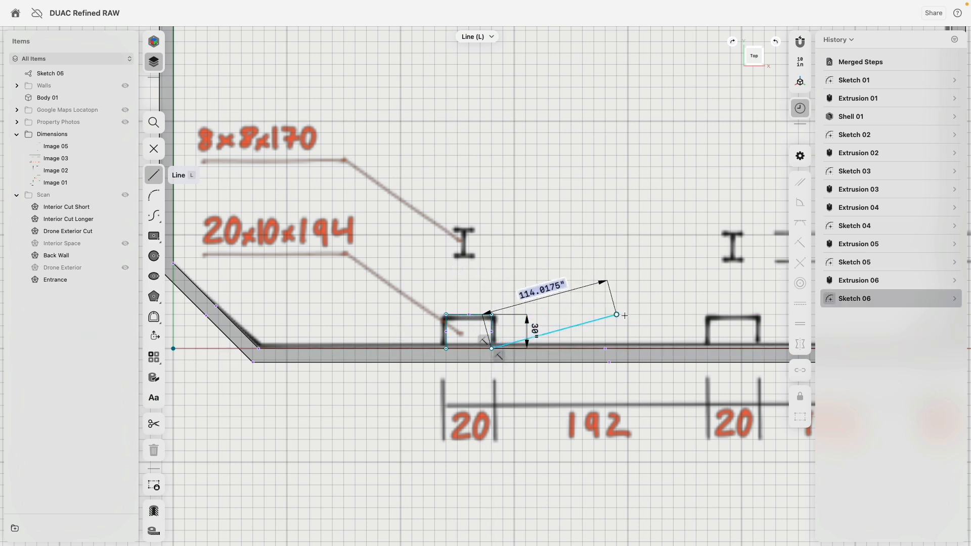
{"action": "key", "text": "Escape"}
Step: Sketch the middle wall column's three-sided outline over the drawing, about 30" deep, against the same inner wall edge
{"action": "scroll", "coordinate": [624, 315], "scroll_direction": "right", "scroll_amount": 6}
{"action": "left_click", "coordinate": [476, 346]}
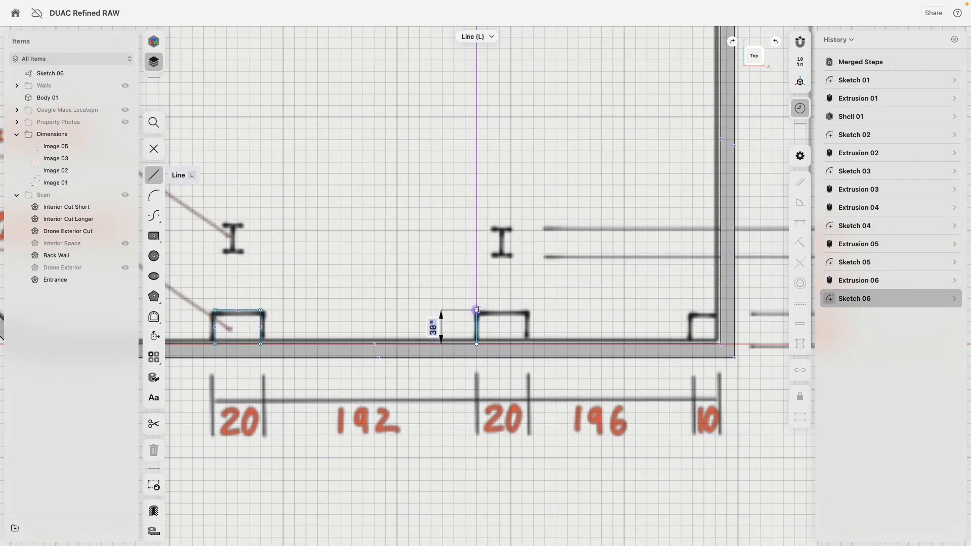
{"action": "left_click", "coordinate": [476, 309]}
{"action": "left_click", "coordinate": [533, 310]}
{"action": "left_click", "coordinate": [534, 344]}
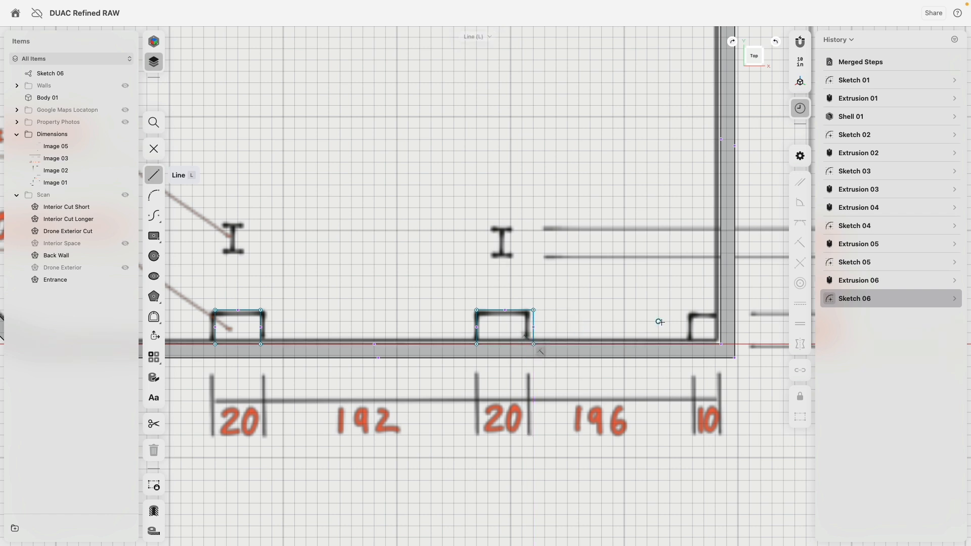
Step: Sketch the corner column's outline with lines, about 25" wide and 30" deep, against the inner wall edges
{"action": "left_click", "coordinate": [692, 343]}
{"action": "left_click", "coordinate": [692, 310]}
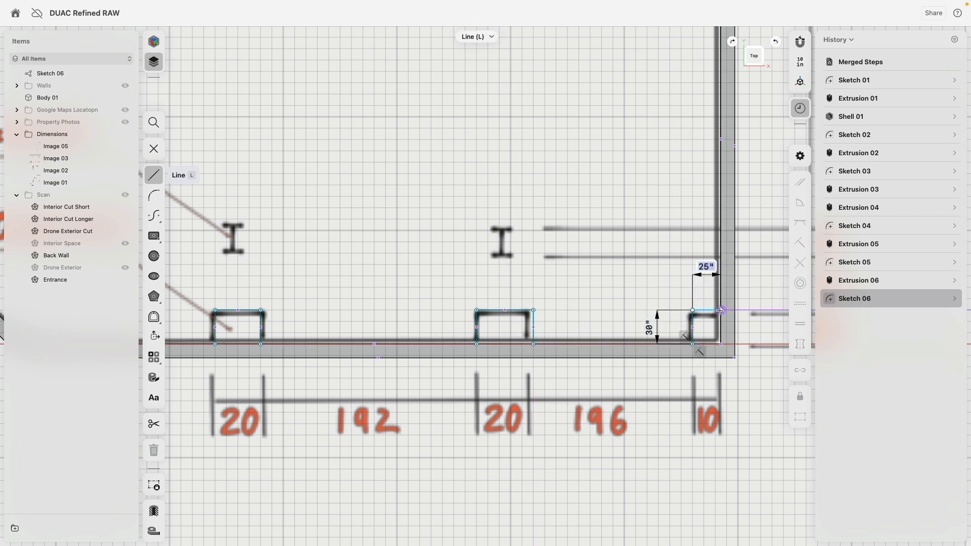
Step: Finish the corner column outline at the right wall and apply the Horizontal/Vertical constraint to the edges of all three column outlines
{"action": "left_click", "coordinate": [720, 310]}
{"action": "key", "text": "Escape"}
{"action": "left_click", "coordinate": [692, 319]}
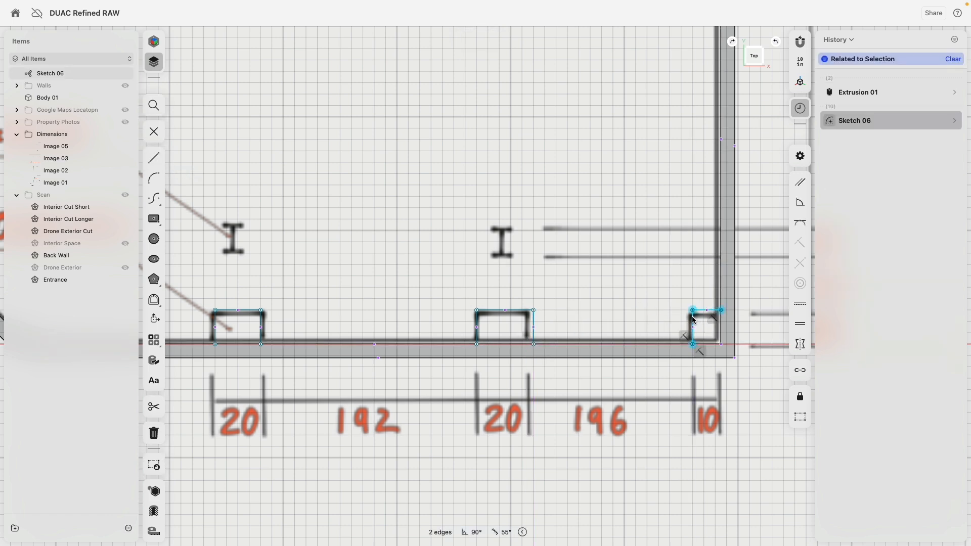
{"action": "left_click", "coordinate": [522, 311]}
{"action": "left_click", "coordinate": [260, 314]}
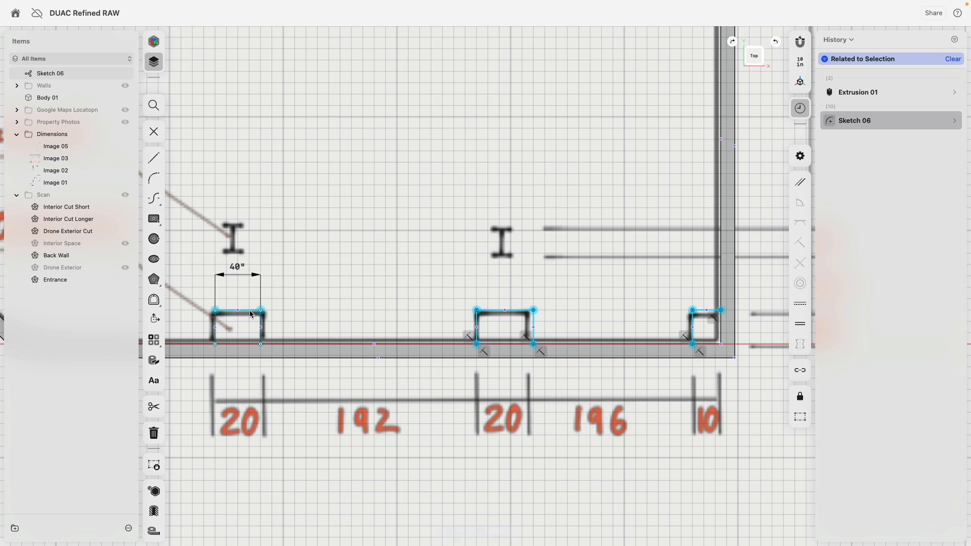
{"action": "left_click", "coordinate": [799, 303]}
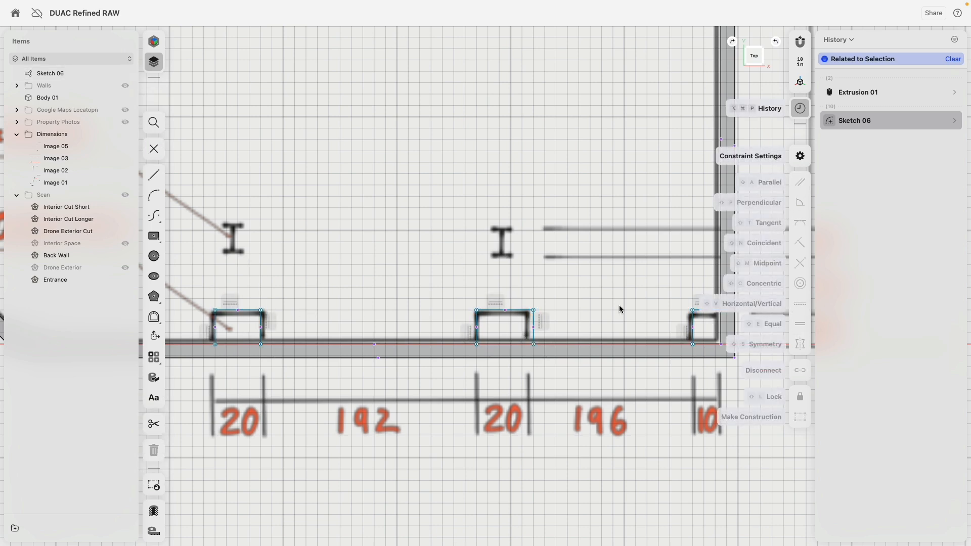
Step: Align the top edges of the three column outlines with one another using Tangent constraints
{"action": "left_click", "coordinate": [251, 311]}
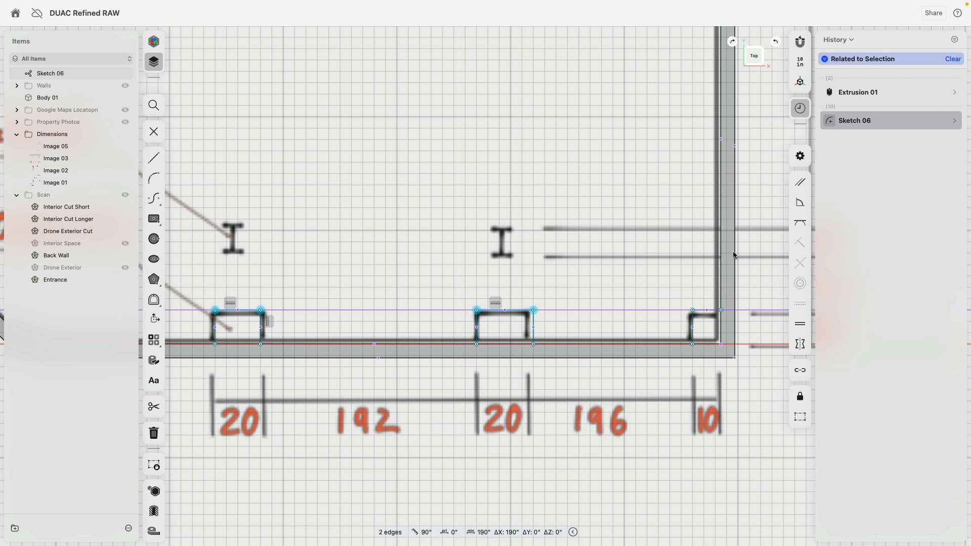
{"action": "left_click", "coordinate": [801, 222]}
{"action": "scroll", "coordinate": [610, 299], "scroll_direction": "right", "scroll_amount": 2}
{"action": "left_click", "coordinate": [459, 310]}
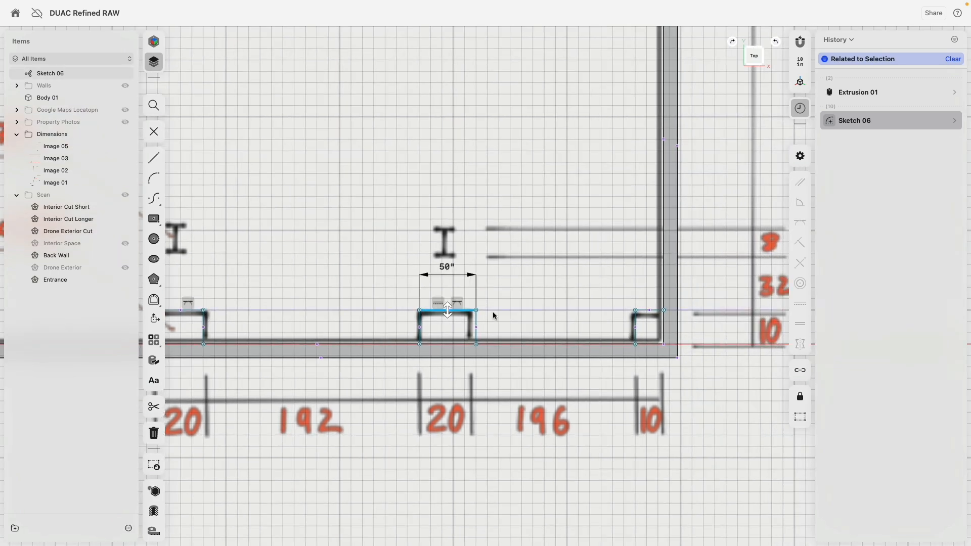
{"action": "left_click", "coordinate": [646, 310]}
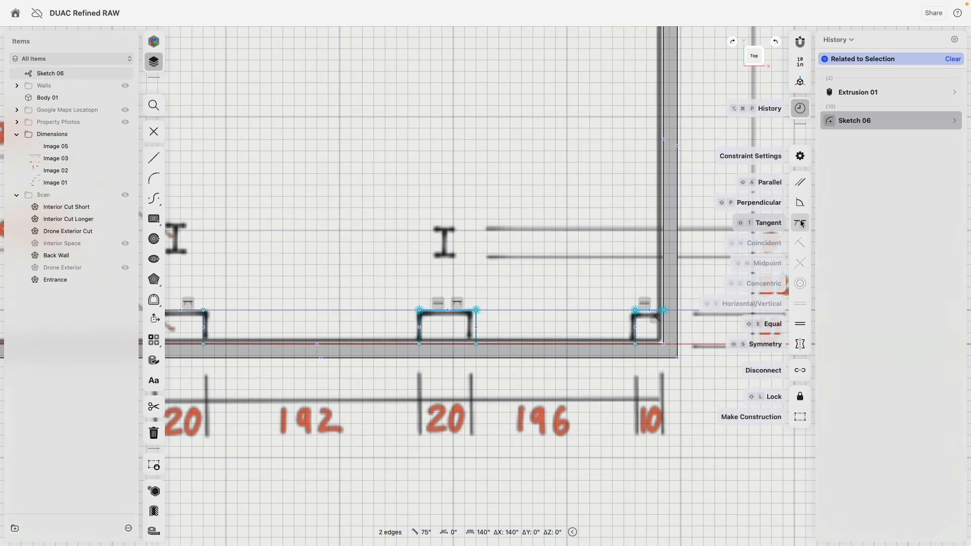
{"action": "left_click", "coordinate": [800, 222]}
Step: Apply an Equal constraint between the top edge and the left edge of the corner column outline
{"action": "scroll", "coordinate": [648, 303], "scroll_direction": "up", "scroll_amount": 3}
{"action": "left_click", "coordinate": [636, 318]}
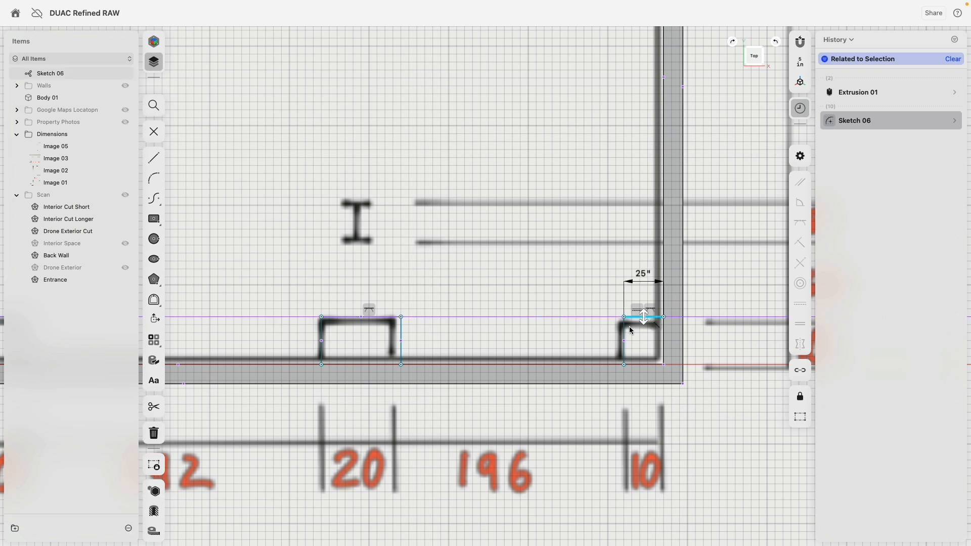
{"action": "left_click", "coordinate": [624, 330]}
{"action": "scroll", "coordinate": [554, 306], "scroll_direction": "down", "scroll_amount": 3}
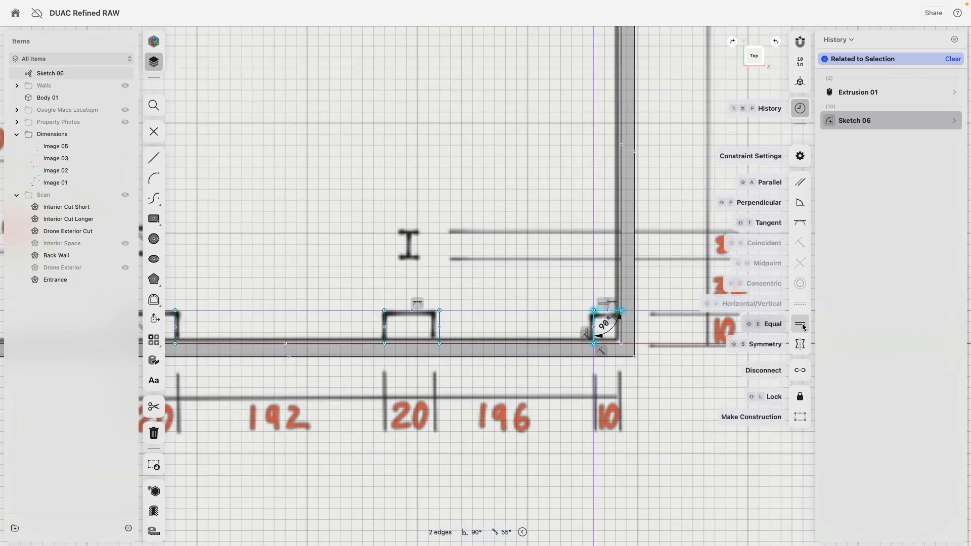
{"action": "left_click", "coordinate": [795, 326]}
Step: Set the leftmost column outline's side edge to 10 inches and its top edge to 20 inches
{"action": "scroll", "coordinate": [531, 305], "scroll_direction": "down", "scroll_amount": 3}
{"action": "middle_click_drag", "start_coordinate": [425, 283], "coordinate": [604, 266]}
{"action": "scroll", "coordinate": [605, 266], "scroll_direction": "up", "scroll_amount": 3}
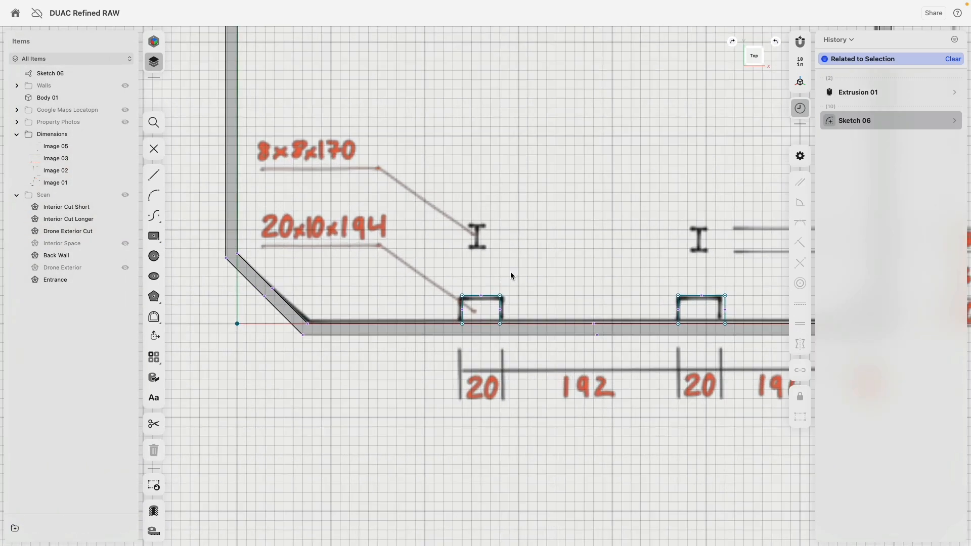
{"action": "left_click", "coordinate": [449, 318]}
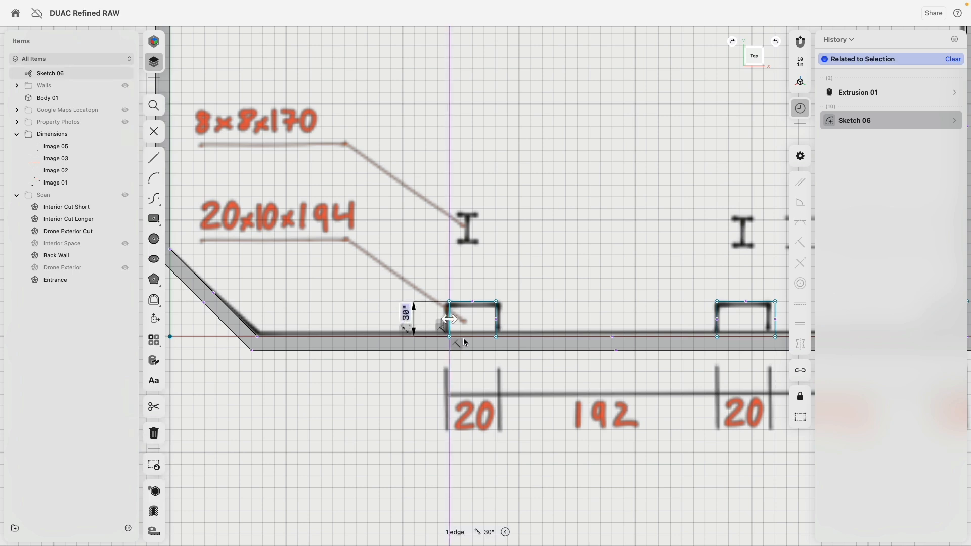
{"action": "type", "text": "10"}
{"action": "key", "text": "Return"}
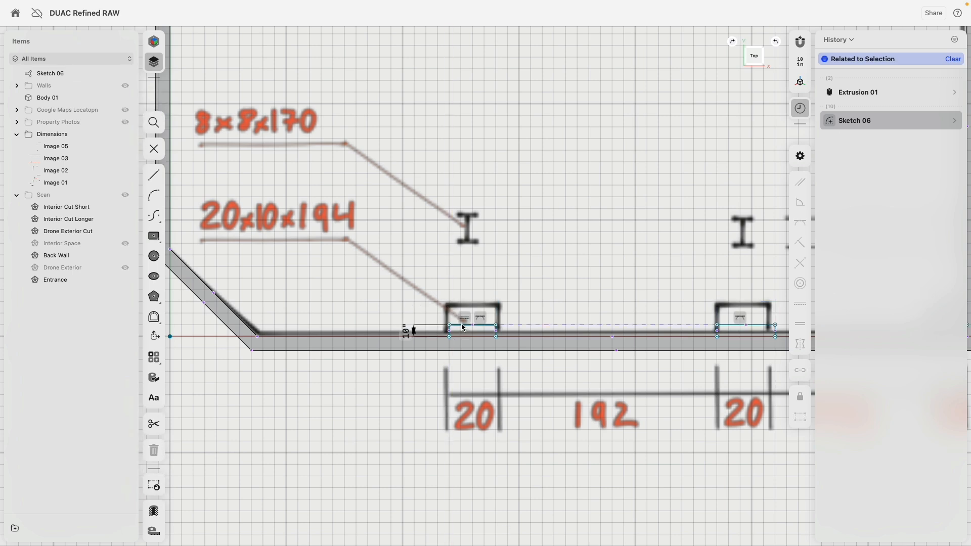
{"action": "left_click", "coordinate": [472, 325]}
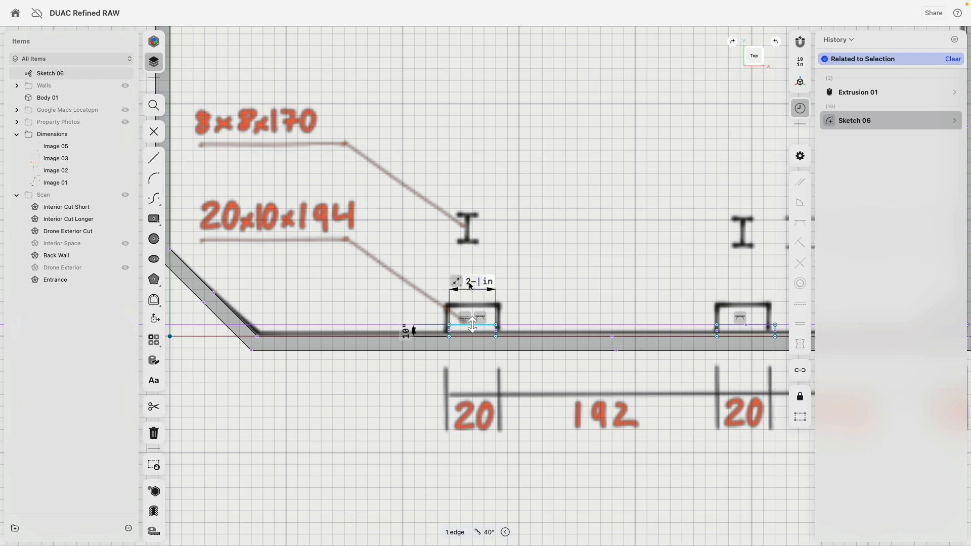
{"action": "key", "text": "Return"}
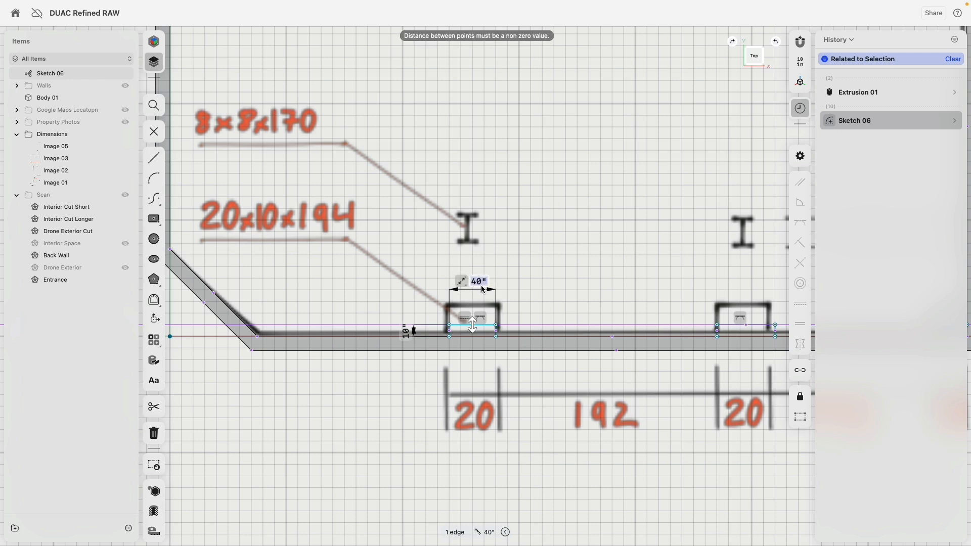
{"action": "key", "text": "Return"}
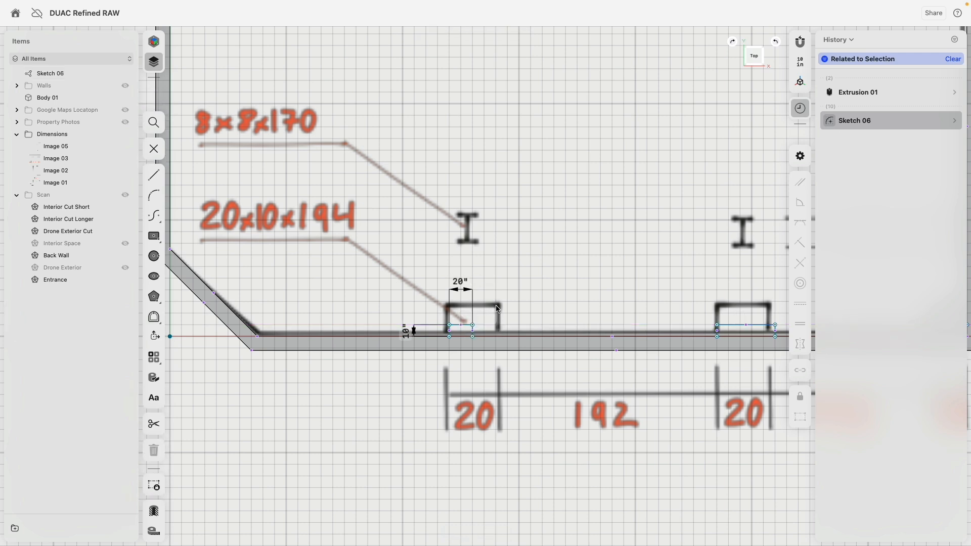
Step: Make the middle column outline's top edge equal in length to the leftmost outline's top edge
{"action": "scroll", "coordinate": [489, 317], "scroll_direction": "down", "scroll_amount": 5}
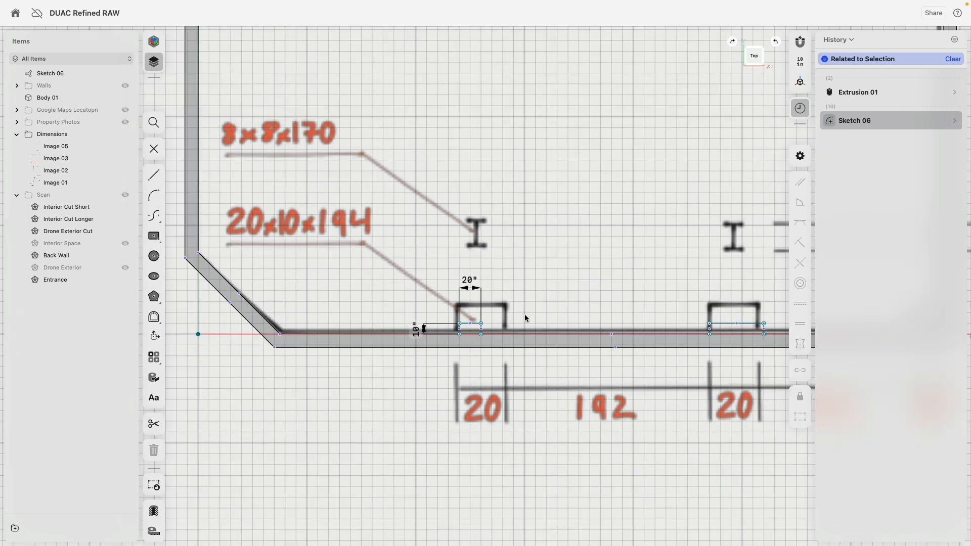
{"action": "scroll", "coordinate": [483, 251], "scroll_direction": "up", "scroll_amount": 3}
{"action": "scroll", "coordinate": [364, 303], "scroll_direction": "up", "scroll_amount": 1}
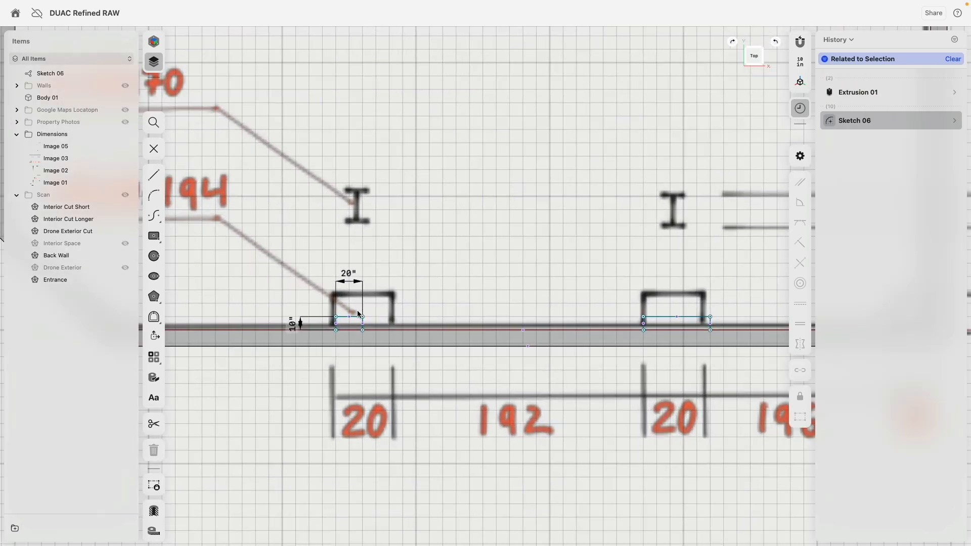
{"action": "left_click", "coordinate": [650, 317]}
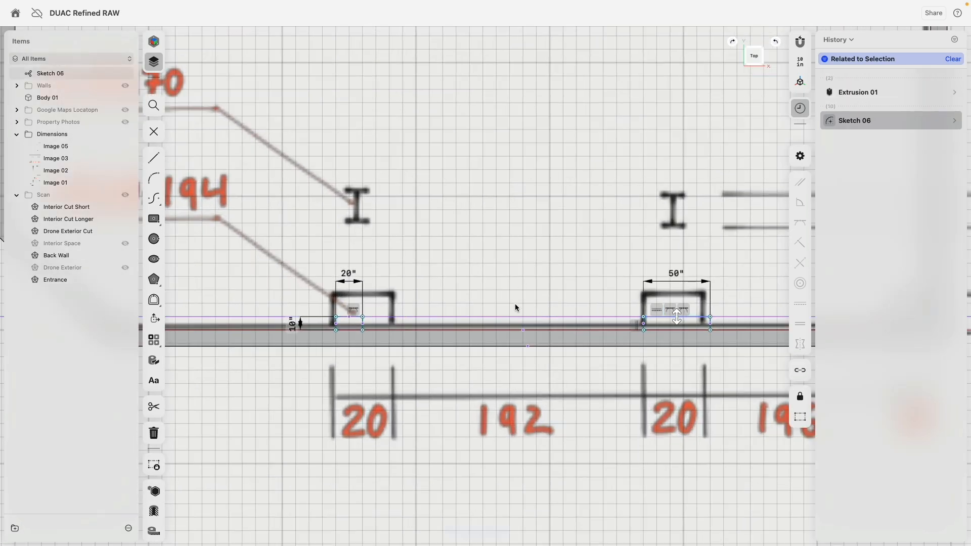
{"action": "scroll", "coordinate": [364, 309], "scroll_direction": "up", "scroll_amount": 5}
{"action": "left_click", "coordinate": [307, 361], "text": "shift"}
{"action": "scroll", "coordinate": [460, 285], "scroll_direction": "down", "scroll_amount": 3}
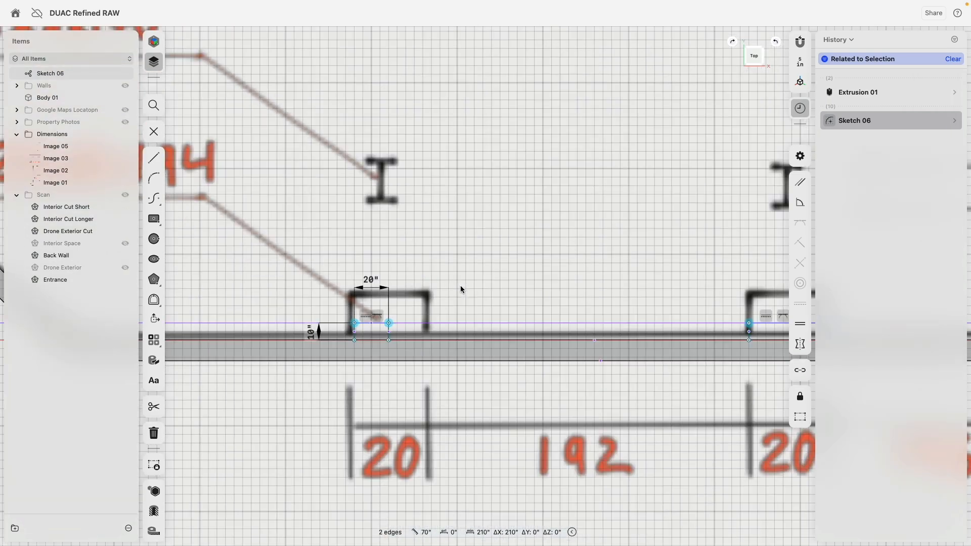
{"action": "scroll", "coordinate": [591, 274], "scroll_direction": "right", "scroll_amount": 3}
{"action": "left_click", "coordinate": [800, 323]}
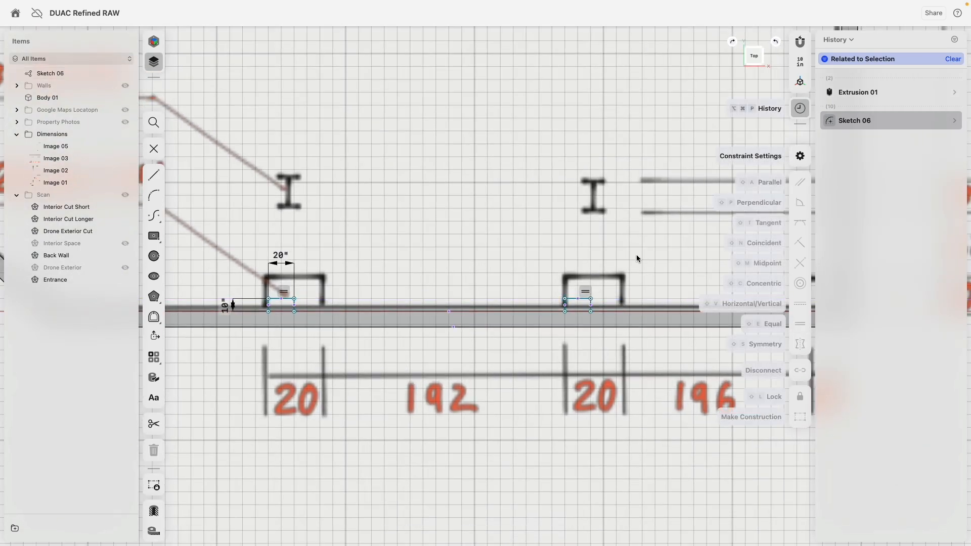
Step: Extrude the three column profiles along the wall upward by 194 inches
{"action": "middle_click_drag", "start_coordinate": [652, 254], "coordinate": [419, 245]}
{"action": "scroll", "coordinate": [513, 277], "scroll_direction": "down", "scroll_amount": 5}
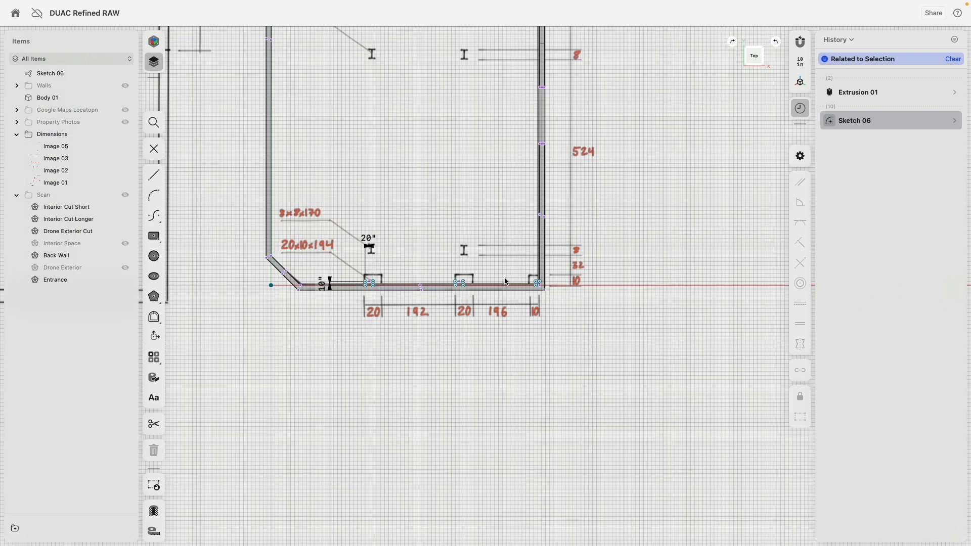
{"action": "scroll", "coordinate": [319, 275], "scroll_direction": "up", "scroll_amount": 3}
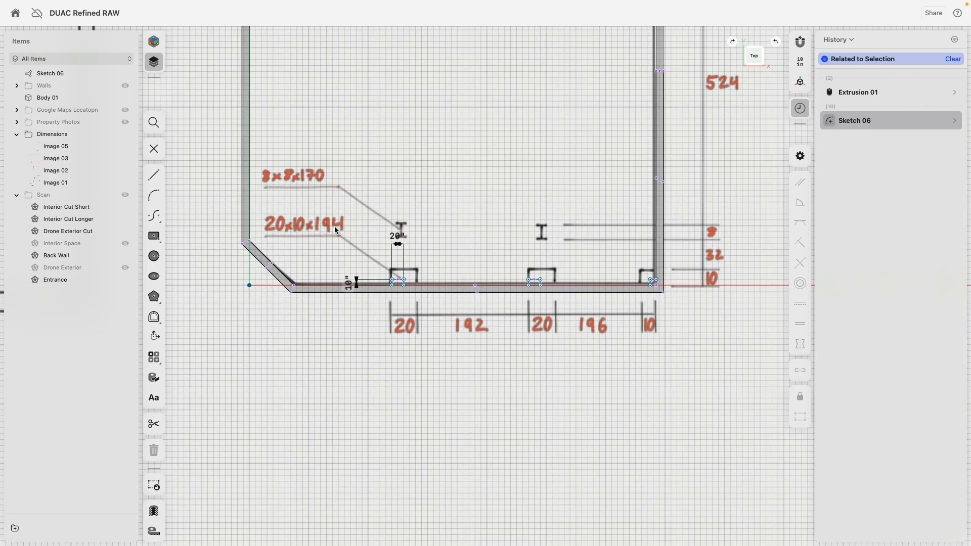
{"action": "mouse_move", "coordinate": [336, 230]}
{"action": "right_mouse_down"}
{"action": "mouse_move", "coordinate": [418, 327]}
{"action": "mouse_move", "coordinate": [353, 273]}
{"action": "mouse_move", "coordinate": [299, 291]}
{"action": "mouse_move", "coordinate": [470, 300]}
{"action": "right_mouse_up"}
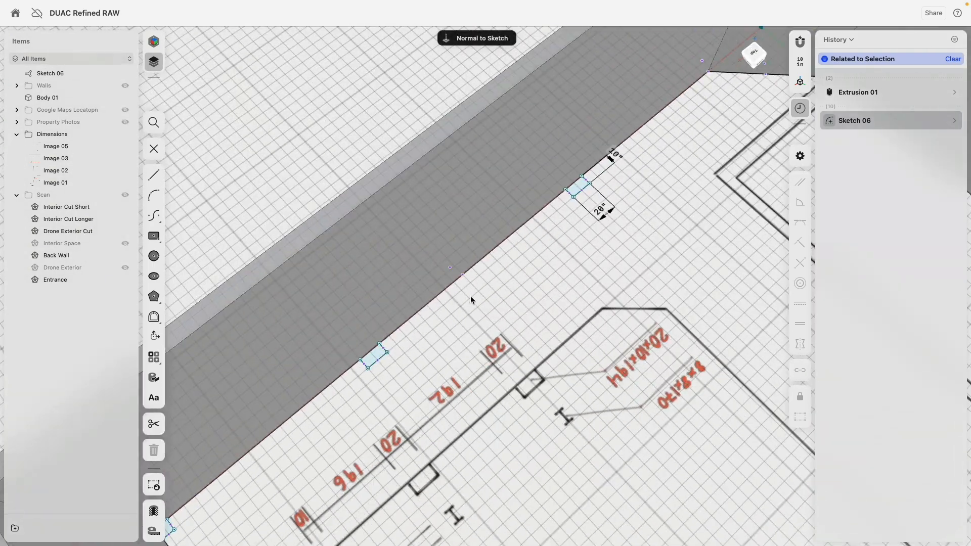
{"action": "scroll", "coordinate": [451, 321], "scroll_direction": "down", "scroll_amount": 5}
{"action": "scroll", "coordinate": [325, 412], "scroll_direction": "up", "scroll_amount": 8}
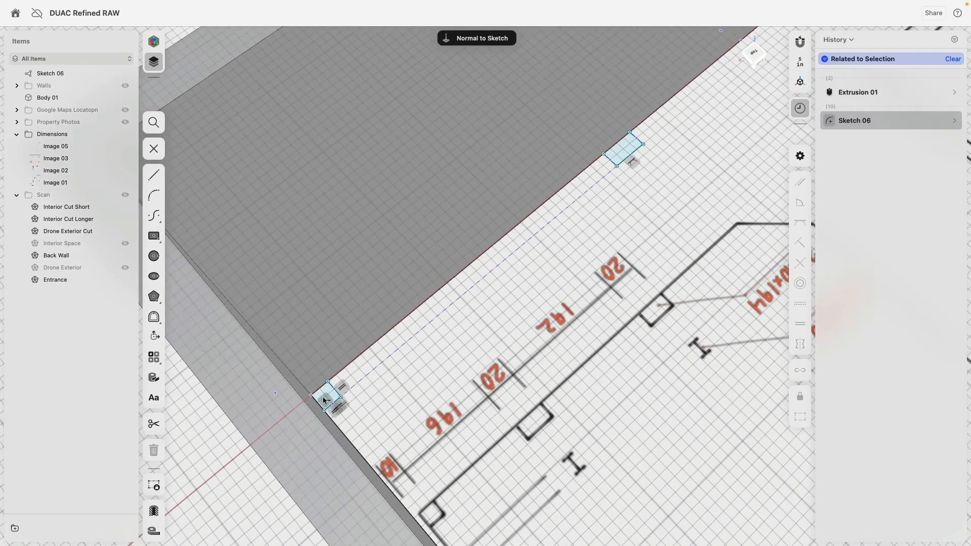
{"action": "left_click", "coordinate": [325, 392]}
{"action": "key", "text": "e"}
{"action": "scroll", "coordinate": [451, 350], "scroll_direction": "down", "scroll_amount": 5}
{"action": "middle_click_drag", "start_coordinate": [645, 179], "coordinate": [503, 327]}
{"action": "scroll", "coordinate": [503, 326], "scroll_direction": "up", "scroll_amount": 2}
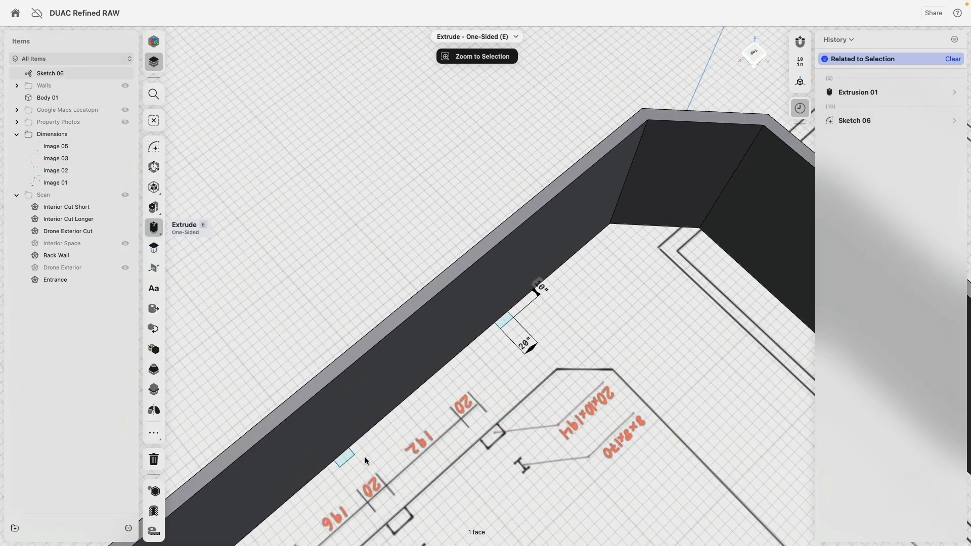
{"action": "left_click", "coordinate": [504, 323]}
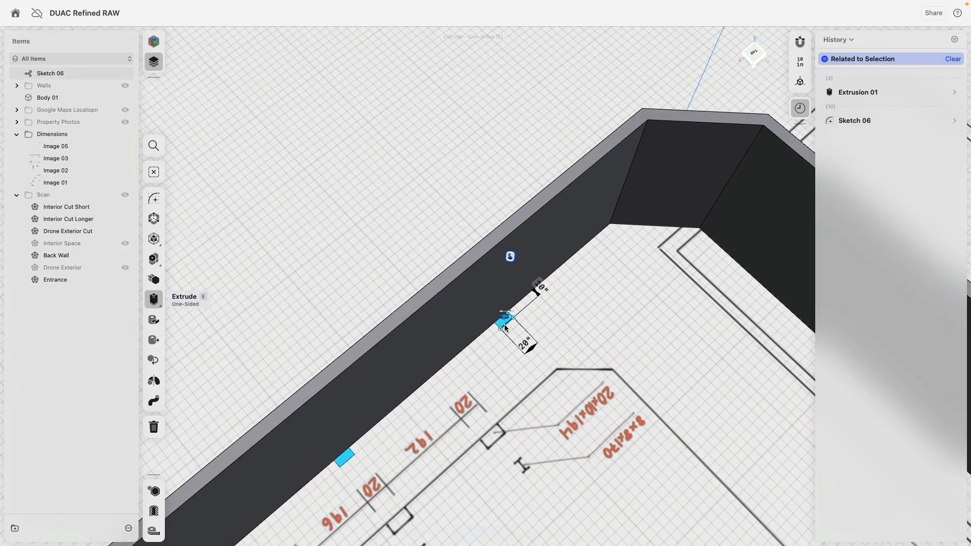
{"action": "left_click_drag", "start_coordinate": [504, 326], "coordinate": [519, 282]}
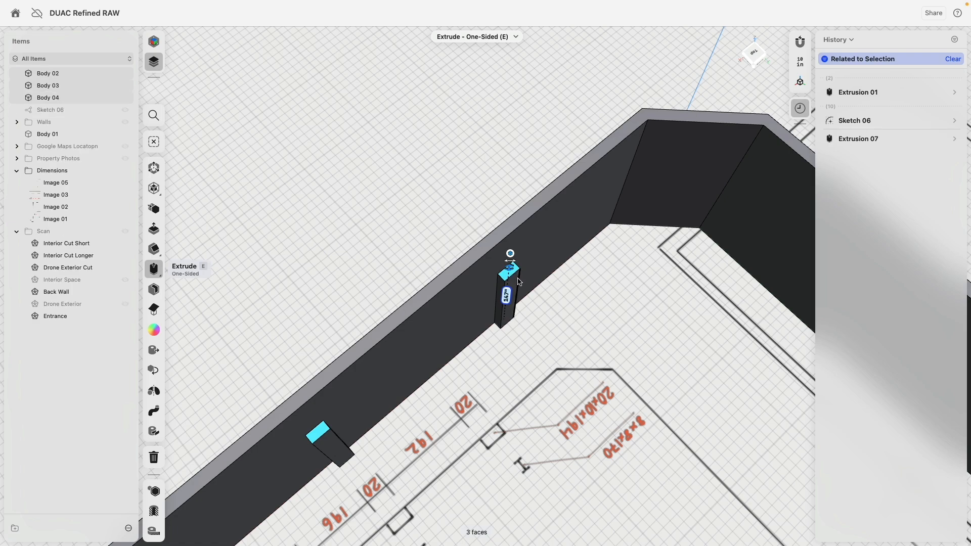
{"action": "key", "text": "Return"}
Step: Show the Scan folder to compare the extruded columns with the scanned interior, and hide it again
{"action": "left_click", "coordinate": [391, 174]}
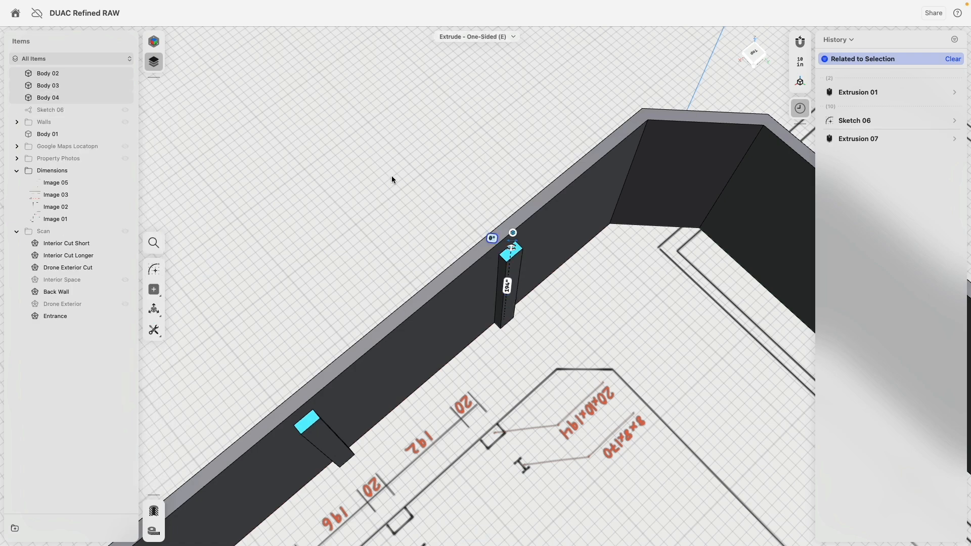
{"action": "scroll", "coordinate": [406, 226], "scroll_direction": "down", "scroll_amount": 5}
{"action": "right_click_drag", "start_coordinate": [406, 227], "coordinate": [368, 203]}
{"action": "scroll", "coordinate": [356, 304], "scroll_direction": "up", "scroll_amount": 4}
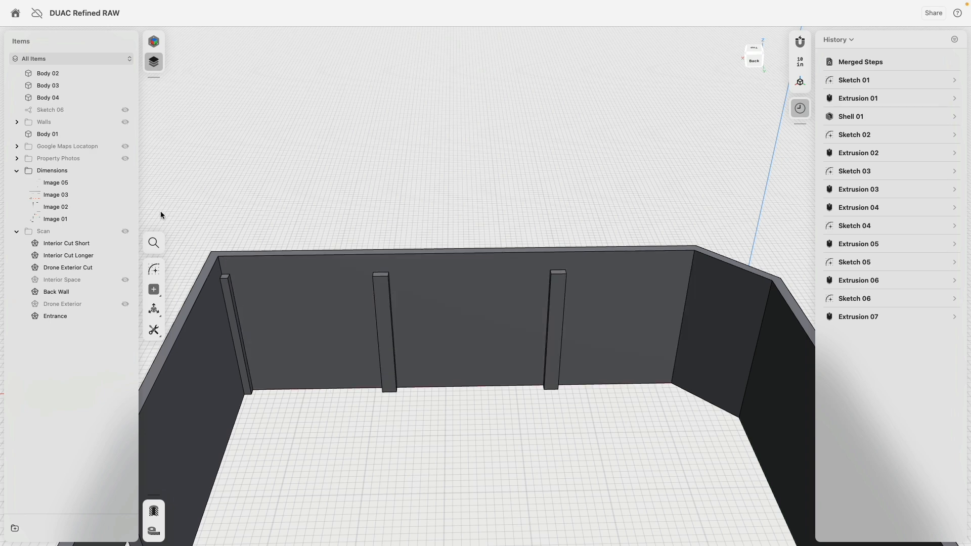
{"action": "left_click", "coordinate": [125, 231]}
{"action": "right_click_drag", "start_coordinate": [255, 208], "coordinate": [346, 217]}
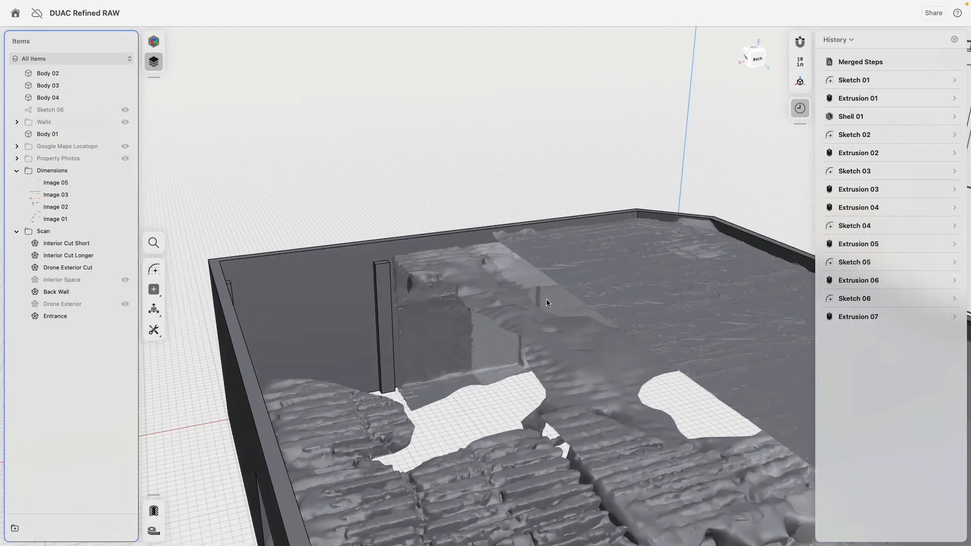
{"action": "right_click_drag", "start_coordinate": [392, 319], "coordinate": [418, 339]}
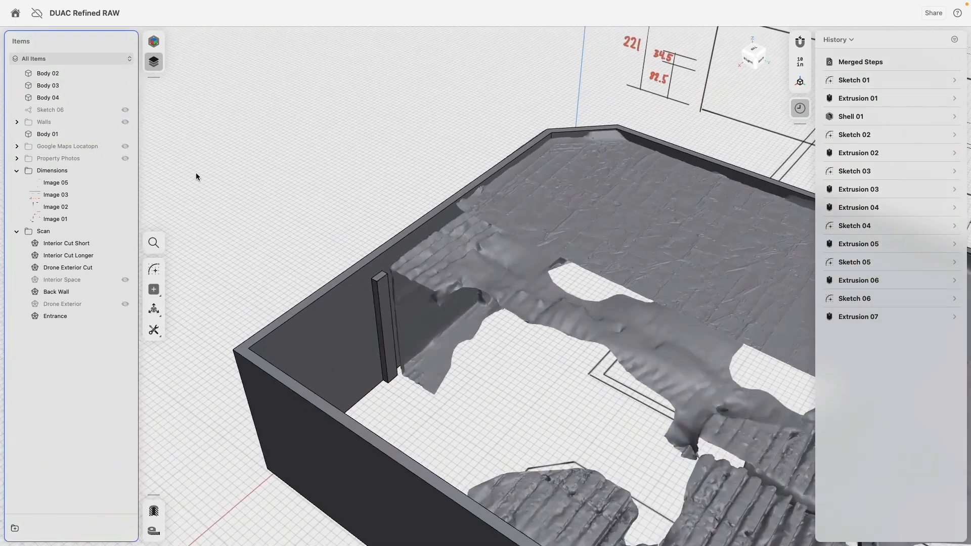
{"action": "left_click", "coordinate": [125, 231]}
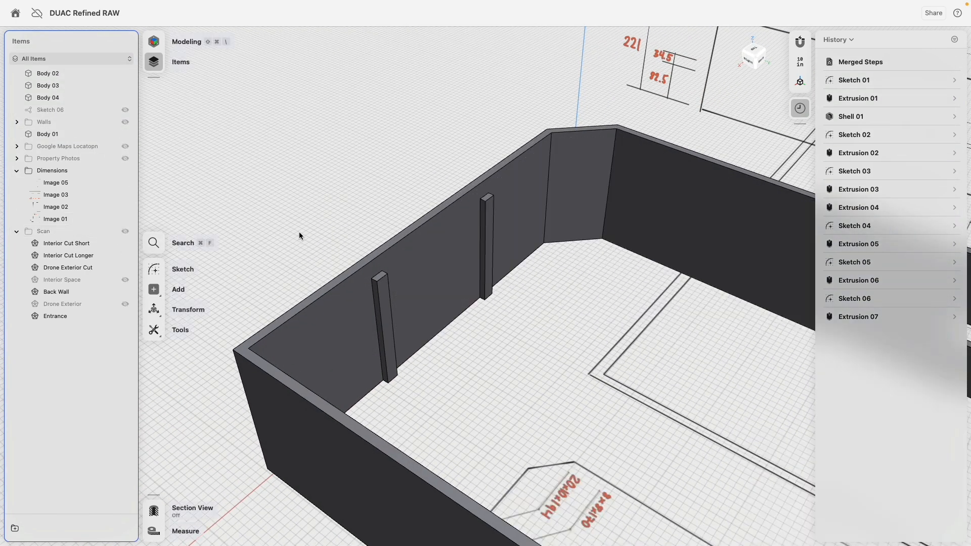
Step: Show and reopen the column sketch from above, and set the gap between the middle and rightmost column outlines to 196 inches
{"action": "left_click", "coordinate": [752, 52]}
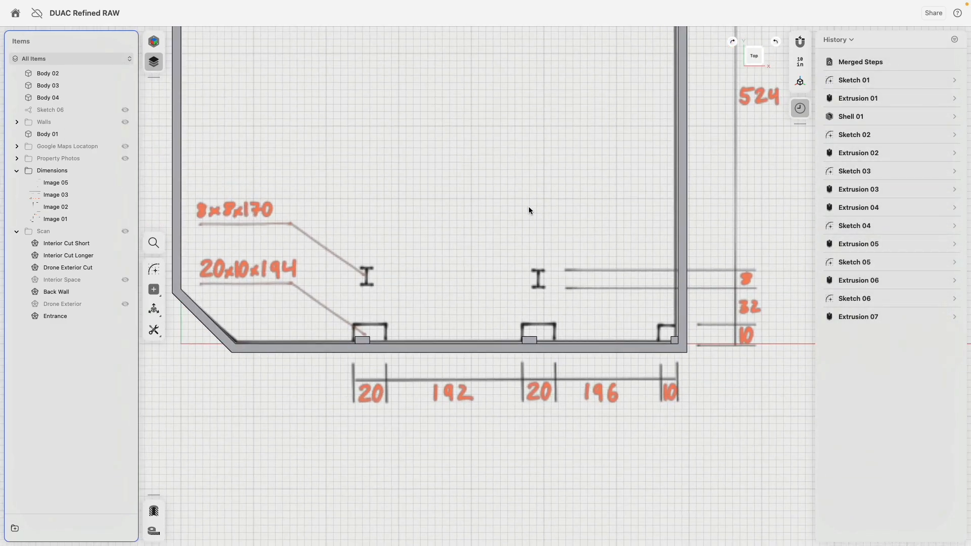
{"action": "left_click", "coordinate": [125, 109]}
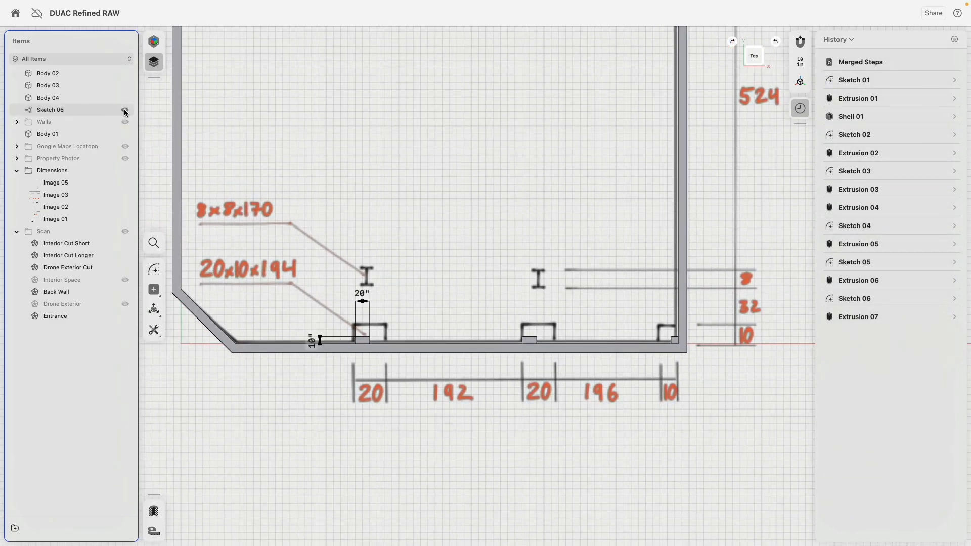
{"action": "double_click", "coordinate": [61, 110]}
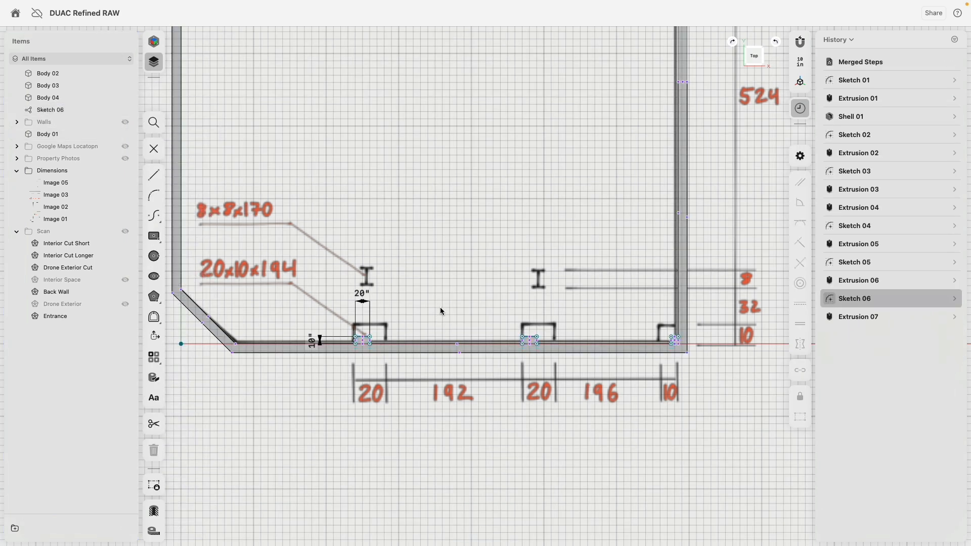
{"action": "scroll", "coordinate": [441, 310], "scroll_direction": "up", "scroll_amount": 5}
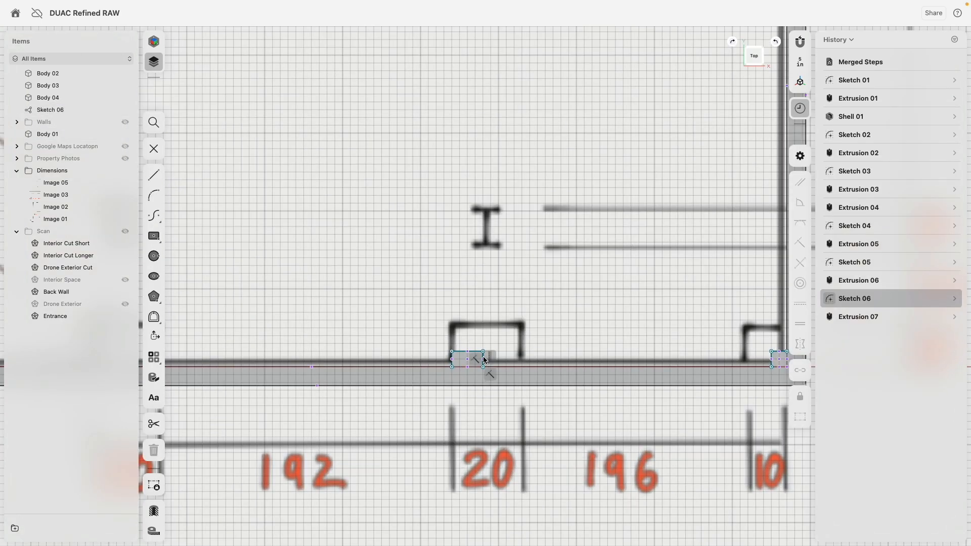
{"action": "left_click", "coordinate": [483, 354]}
{"action": "scroll", "coordinate": [593, 328], "scroll_direction": "down", "scroll_amount": 1}
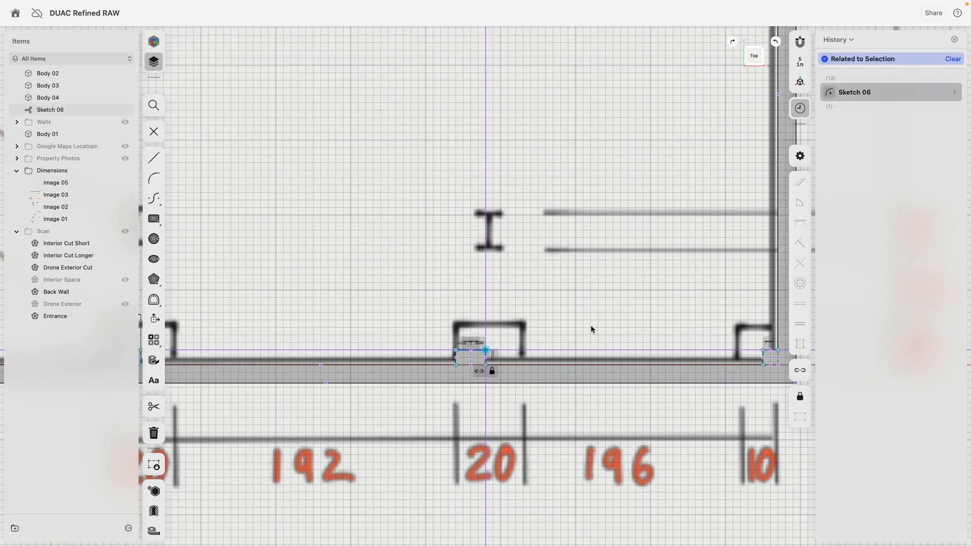
{"action": "left_click", "coordinate": [758, 353]}
{"action": "scroll", "coordinate": [758, 356], "scroll_direction": "up", "scroll_amount": 5}
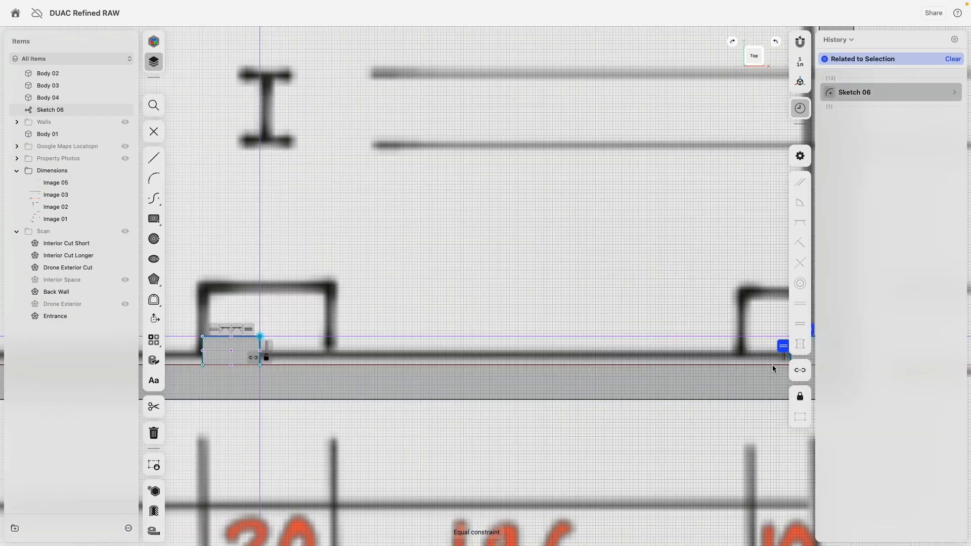
{"action": "middle_click_drag", "start_coordinate": [434, 270], "coordinate": [604, 267]}
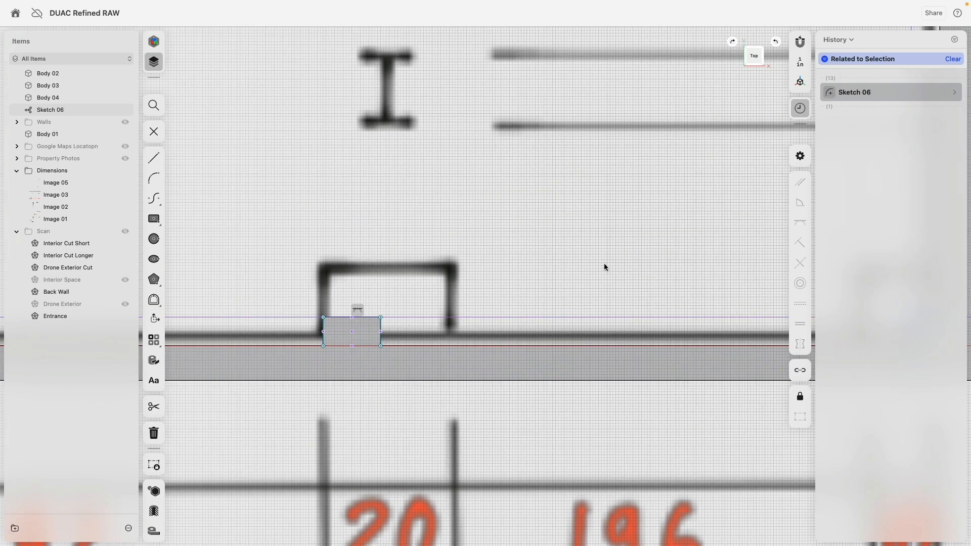
{"action": "scroll", "coordinate": [535, 318], "scroll_direction": "down", "scroll_amount": 3}
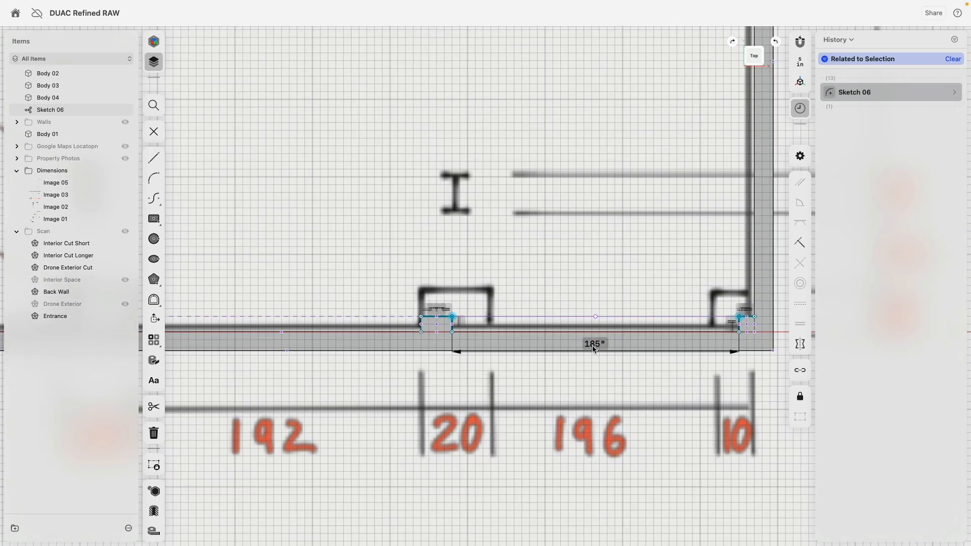
{"action": "type", "text": "196"}
{"action": "key", "text": "Return"}
Step: Set the gap between the leftmost and middle column outlines to 192 inches
{"action": "scroll", "coordinate": [351, 312], "scroll_direction": "down", "scroll_amount": 3}
{"action": "scroll", "coordinate": [350, 312], "scroll_direction": "left", "scroll_amount": 5}
{"action": "scroll", "coordinate": [416, 310], "scroll_direction": "up", "scroll_amount": 3}
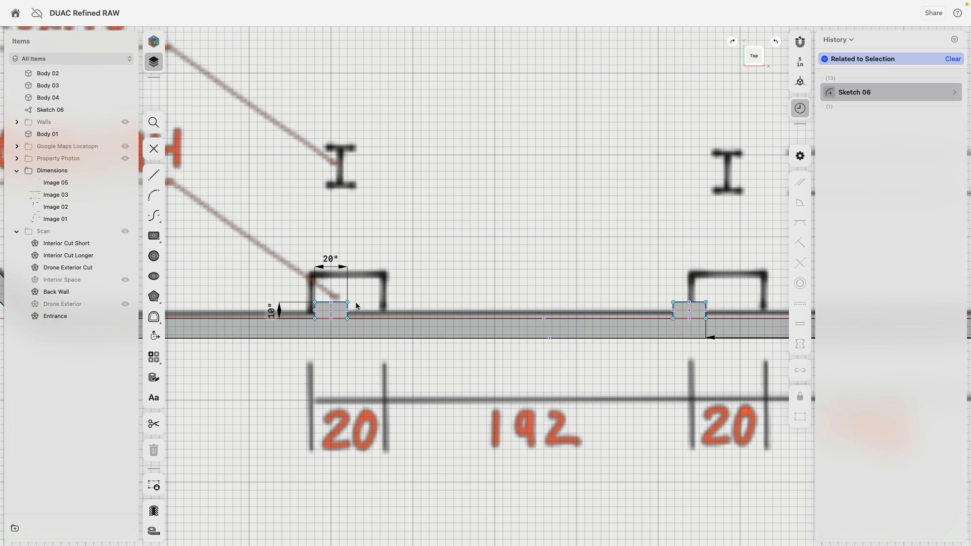
{"action": "left_click", "coordinate": [348, 303]}
{"action": "left_click", "coordinate": [672, 303]}
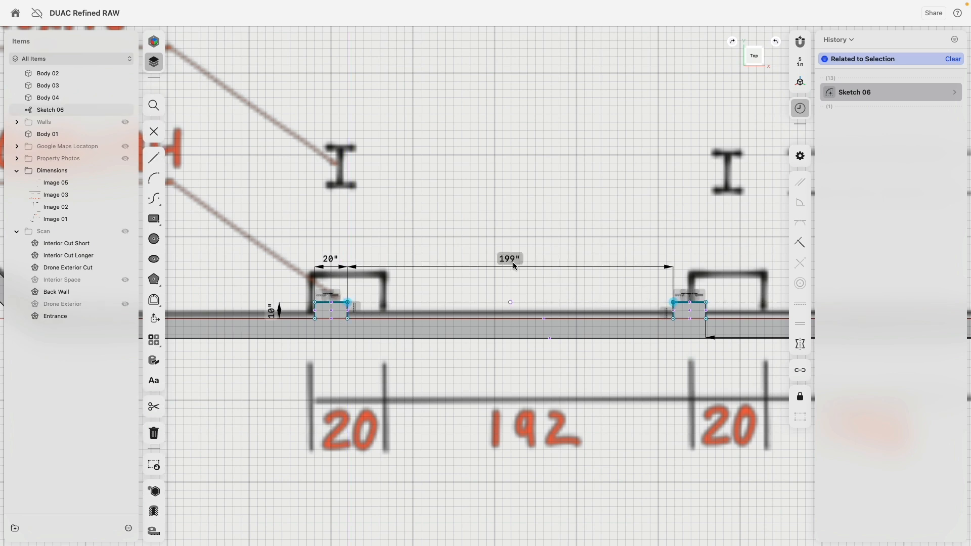
{"action": "type", "text": "192"}
{"action": "key", "text": "Return"}
{"action": "scroll", "coordinate": [569, 280], "scroll_direction": "down", "scroll_amount": 5}
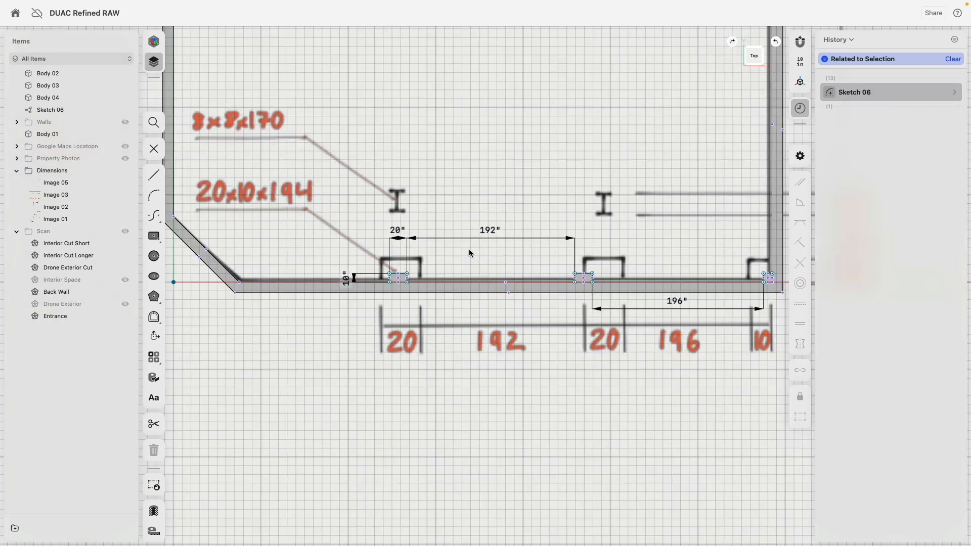
Step: Group the loose wall and column bodies into a new folder and name it Walls
{"action": "mouse_move", "coordinate": [58, 113]}
{"action": "left_mouse_down"}
{"action": "mouse_move", "coordinate": [60, 132]}
{"action": "mouse_move", "coordinate": [56, 74]}
{"action": "left_mouse_up"}
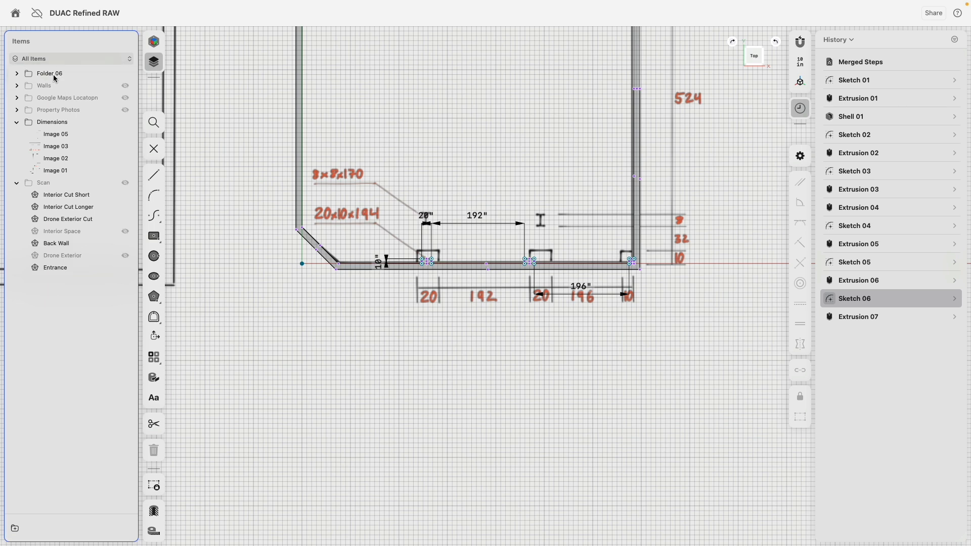
{"action": "right_click", "coordinate": [53, 74]}
{"action": "left_click", "coordinate": [80, 95]}
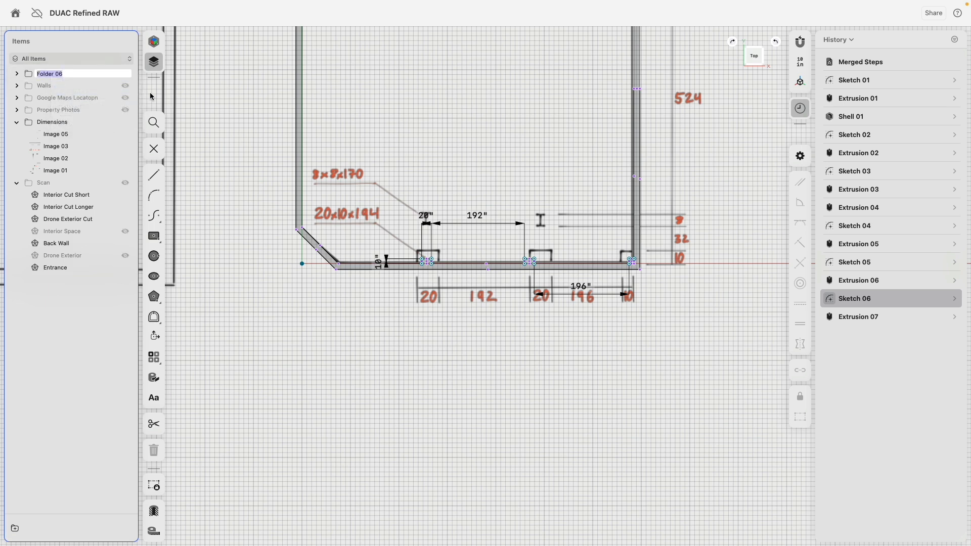
{"action": "type", "text": "Walls"}
{"action": "key", "text": "Return"}
Step: Rename the older, hidden Walls folder to Walls Sketches
{"action": "left_click", "coordinate": [75, 86]}
{"action": "right_click", "coordinate": [76, 86]}
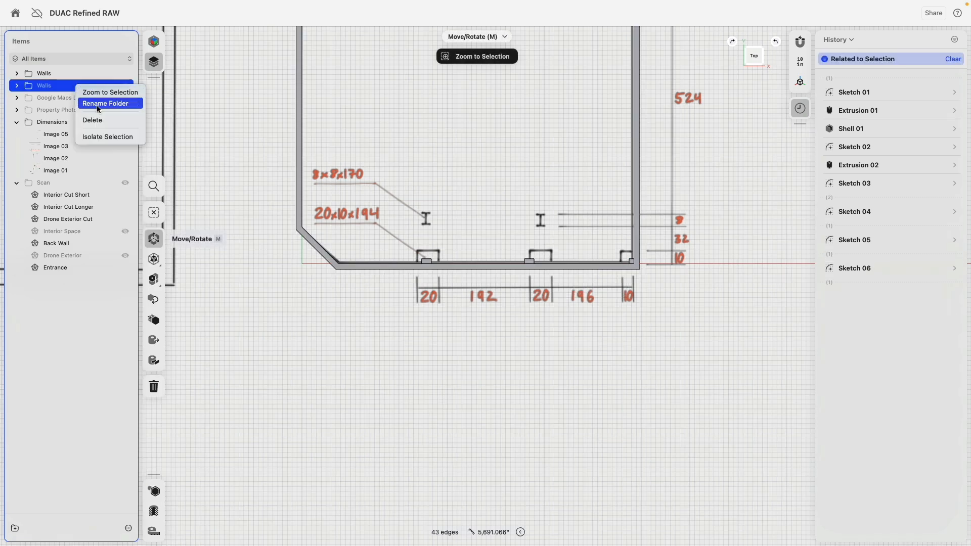
{"action": "left_click", "coordinate": [98, 109]}
{"action": "key", "text": "Right"}
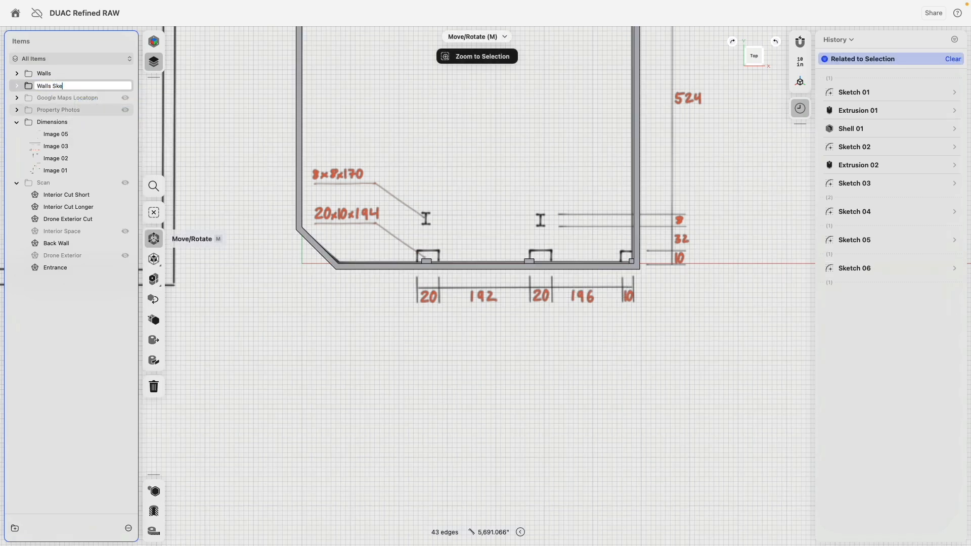
{"action": "type", "text": "Sketches"}
{"action": "key", "text": "Return"}
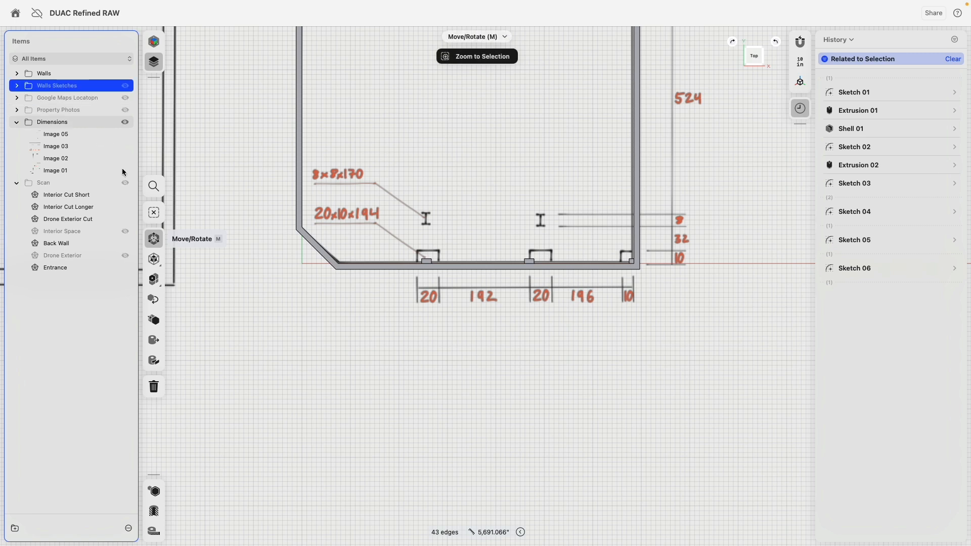
{"action": "left_click", "coordinate": [290, 378]}
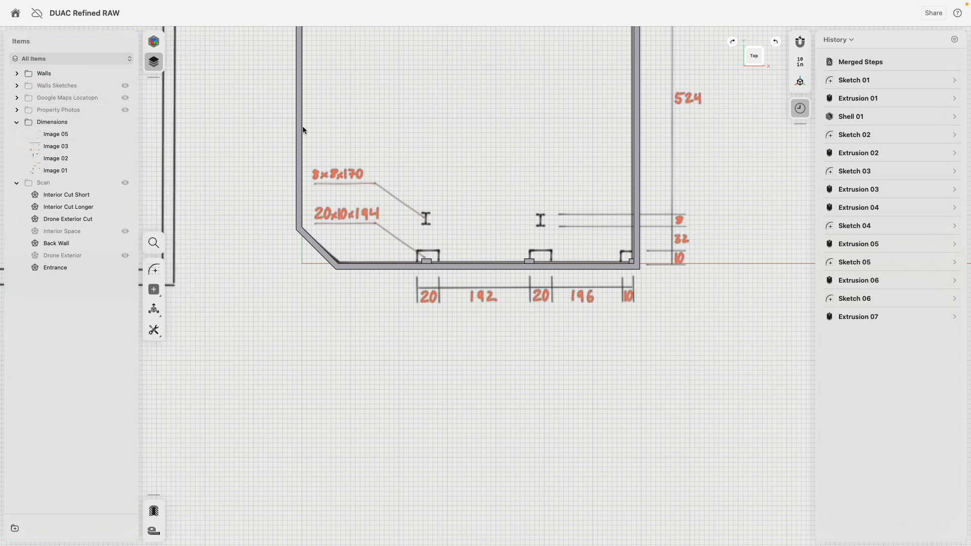
Step: Show the Scan folder and examine the scanned columns along the back wall, as well as the scan's fit within the whole building
{"action": "middle_click_drag", "start_coordinate": [270, 125], "coordinate": [280, 195]}
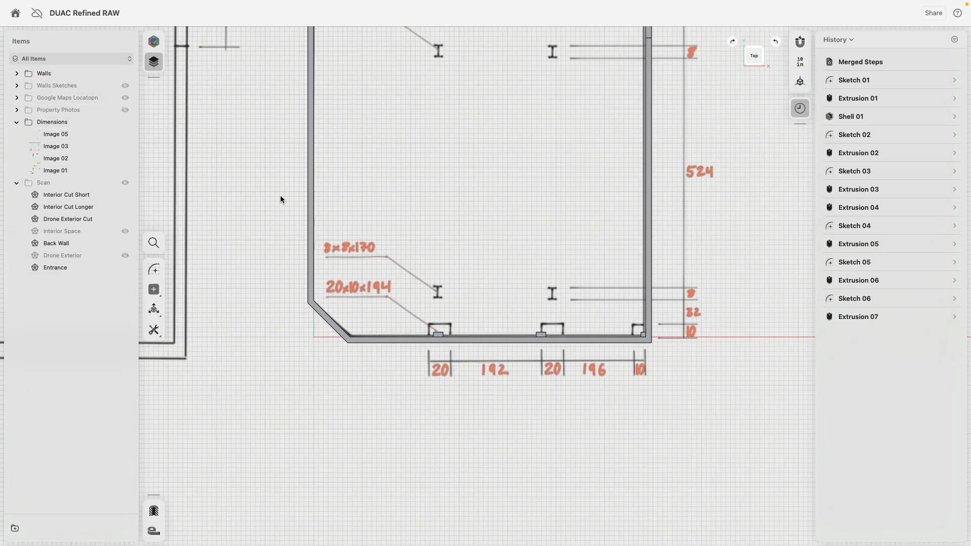
{"action": "scroll", "coordinate": [287, 209], "scroll_direction": "down", "scroll_amount": 3}
{"action": "left_click", "coordinate": [125, 183]}
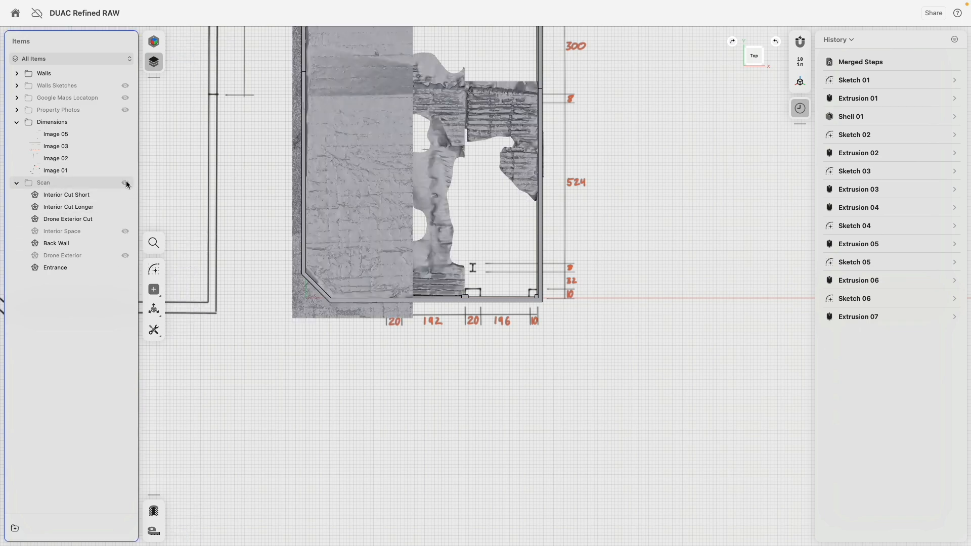
{"action": "middle_click_drag", "start_coordinate": [445, 279], "coordinate": [257, 178]}
{"action": "right_click_drag", "start_coordinate": [257, 175], "coordinate": [275, 199]}
{"action": "scroll", "coordinate": [494, 347], "scroll_direction": "up", "scroll_amount": 10}
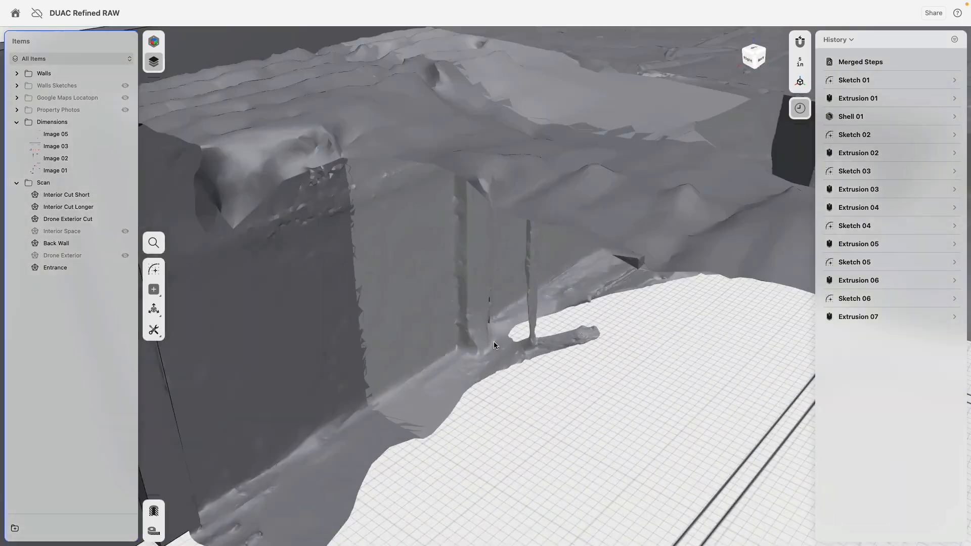
{"action": "right_click_drag", "start_coordinate": [494, 342], "coordinate": [414, 323]}
{"action": "scroll", "coordinate": [414, 323], "scroll_direction": "down", "scroll_amount": 5}
{"action": "right_click_drag", "start_coordinate": [475, 316], "coordinate": [525, 369]}
{"action": "scroll", "coordinate": [483, 338], "scroll_direction": "down", "scroll_amount": 10}
{"action": "middle_click_drag", "start_coordinate": [503, 298], "coordinate": [369, 314]}
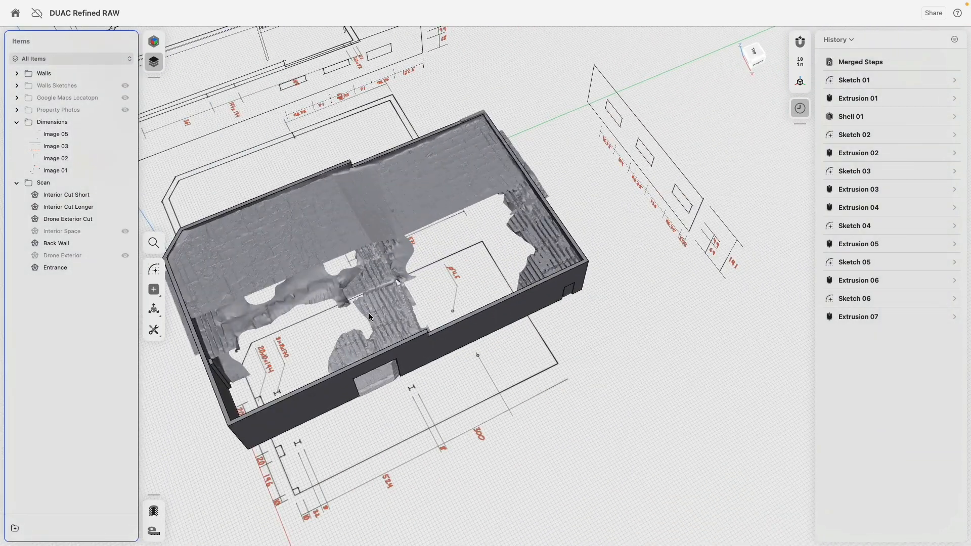
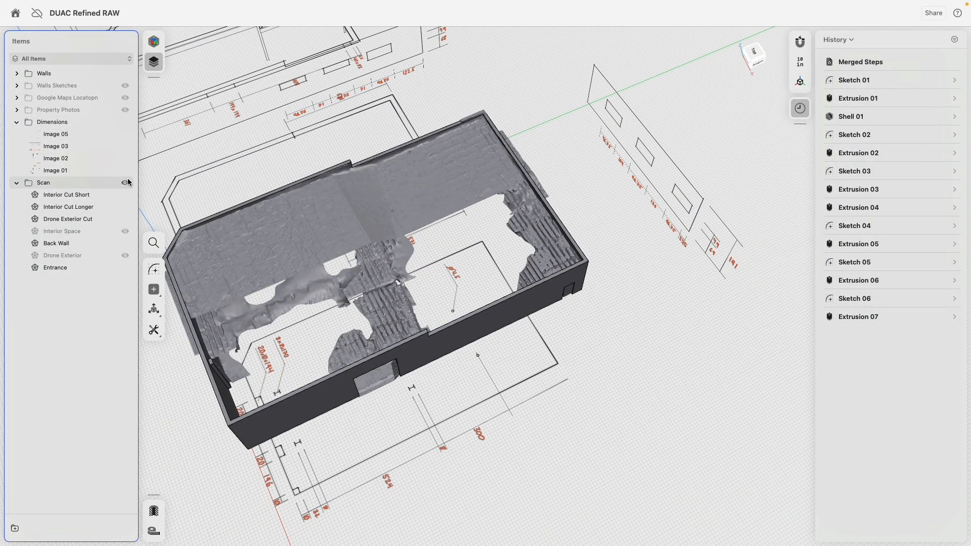
Step: Hide the Drone Exterior Cut, Interior Cut Short, Back Wall and Interior Cut Longer scans, leaving only the Entrance scan shown
{"action": "left_click", "coordinate": [126, 220]}
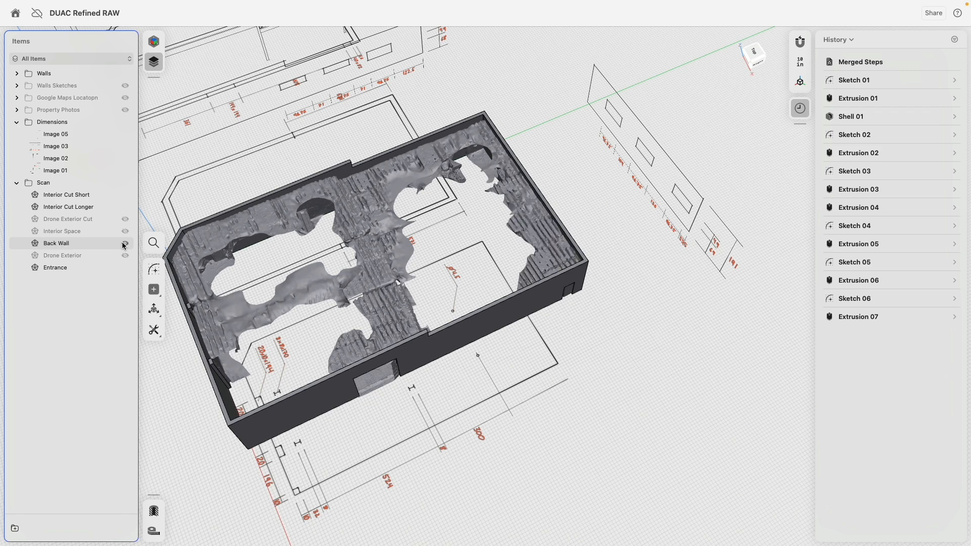
{"action": "left_click", "coordinate": [126, 195]}
{"action": "left_click", "coordinate": [125, 243]}
{"action": "left_click", "coordinate": [126, 207]}
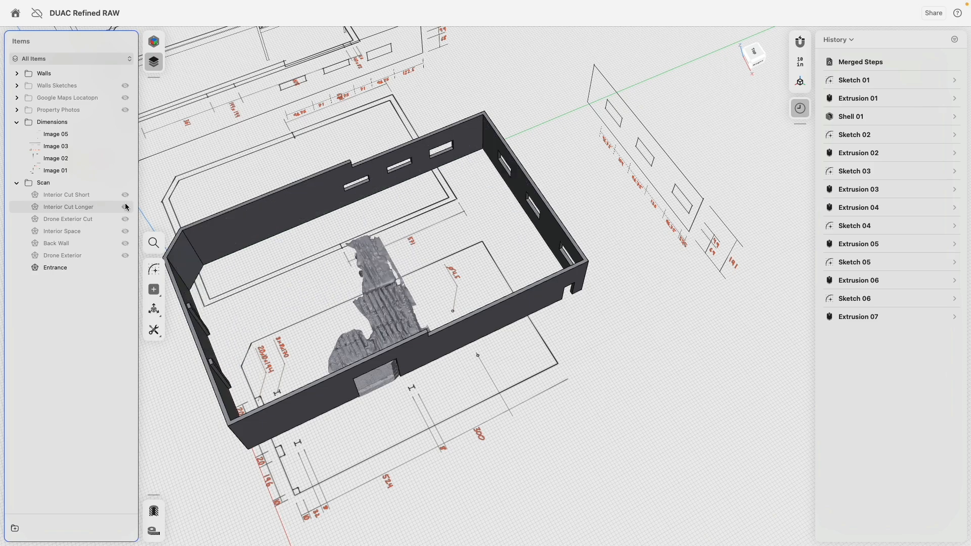
Step: Examine the freestanding posts and roof beams in the Entrance scan, and hide the Scan folder
{"action": "right_click_drag", "start_coordinate": [298, 275], "coordinate": [470, 179]}
{"action": "middle_click_drag", "start_coordinate": [470, 180], "coordinate": [433, 266]}
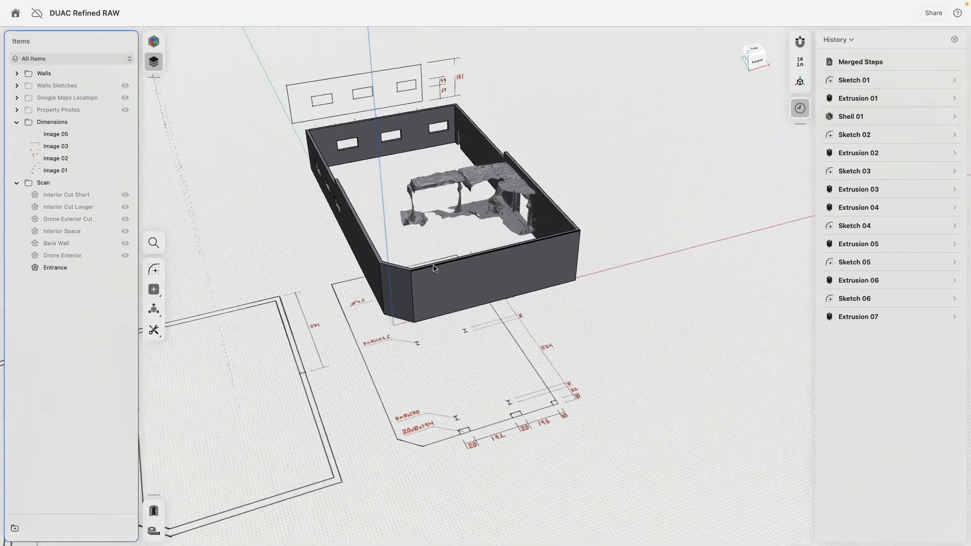
{"action": "scroll", "coordinate": [461, 202], "scroll_direction": "up", "scroll_amount": 10}
{"action": "middle_click_drag", "start_coordinate": [461, 203], "coordinate": [410, 328]}
{"action": "right_click_drag", "start_coordinate": [411, 329], "coordinate": [458, 271]}
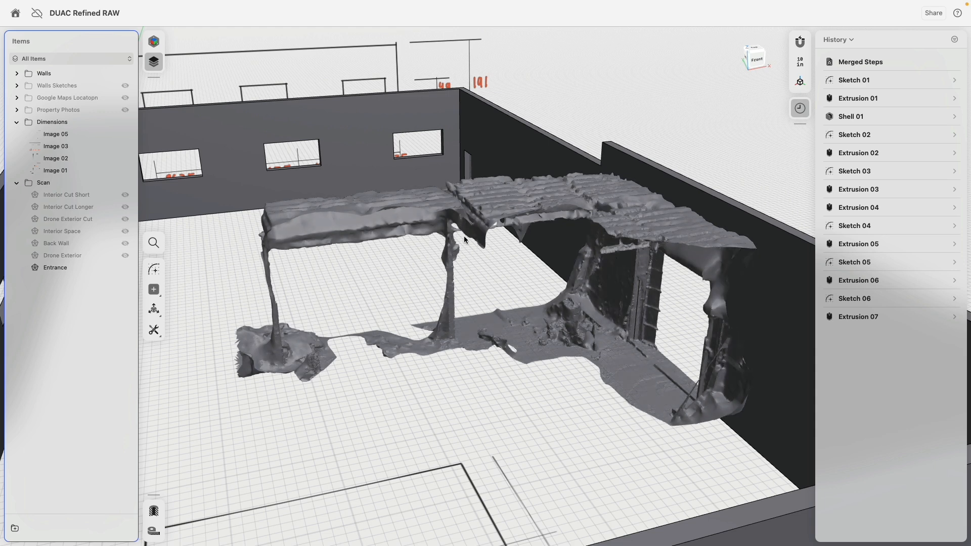
{"action": "scroll", "coordinate": [464, 238], "scroll_direction": "down", "scroll_amount": 5}
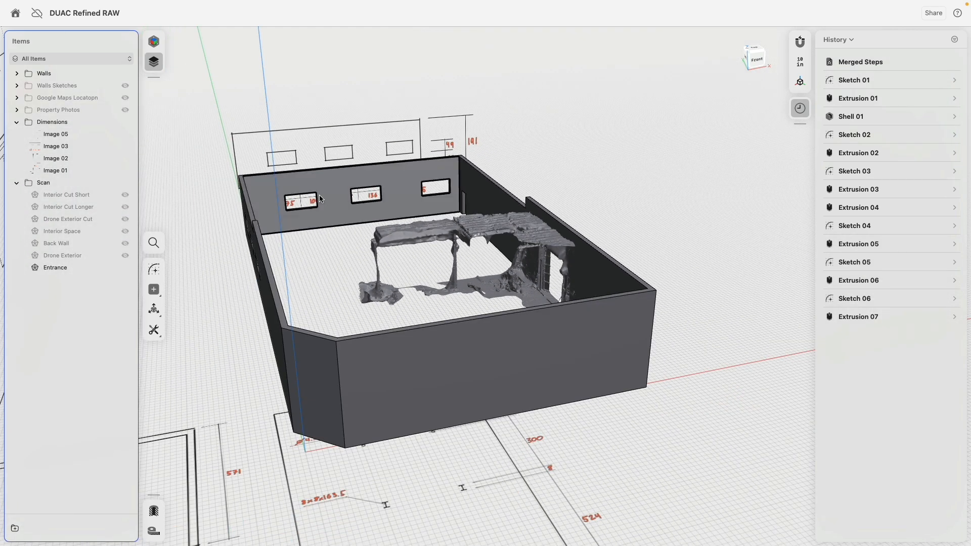
{"action": "left_click", "coordinate": [126, 184]}
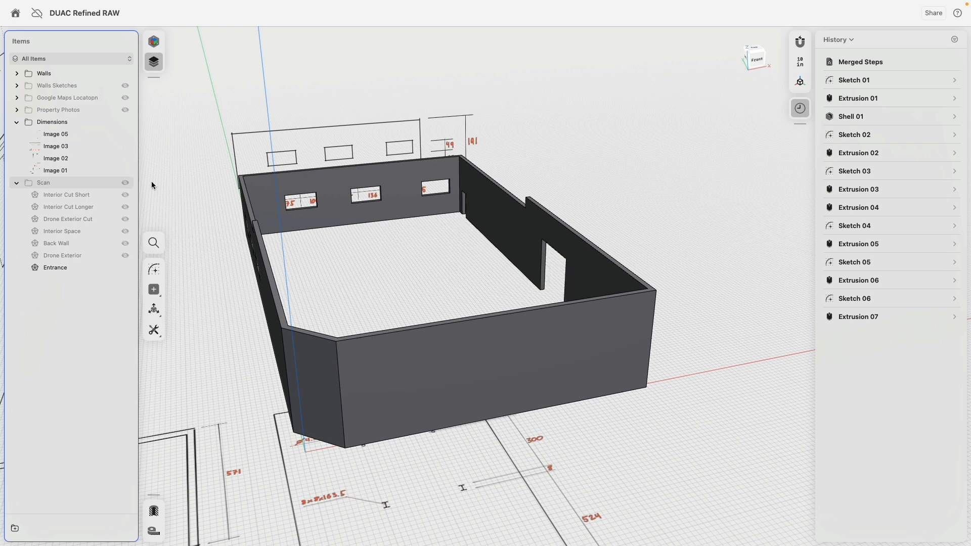
Step: Examine the floor plan from above for the sizes and spacing of the freestanding I-beam and round columns
{"action": "right_click_drag", "start_coordinate": [548, 202], "coordinate": [566, 244]}
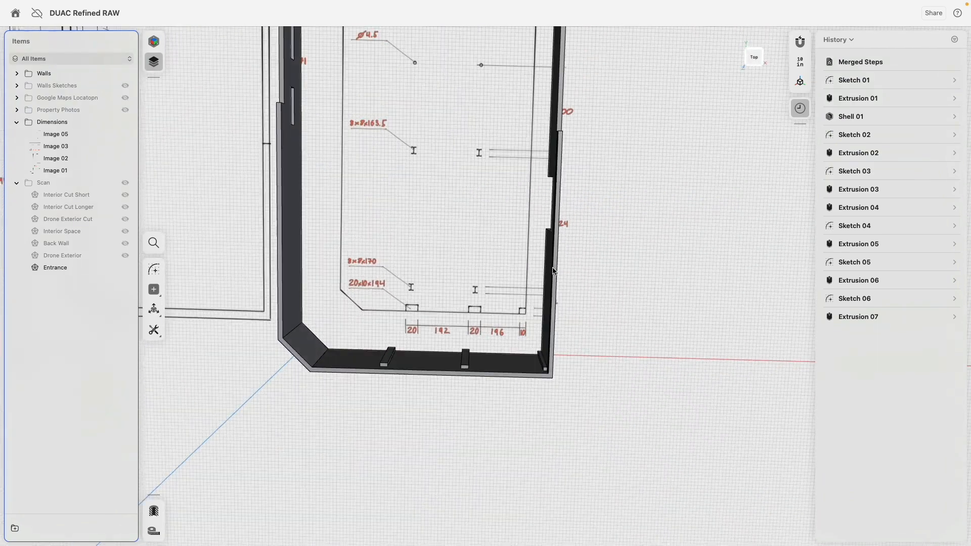
{"action": "scroll", "coordinate": [565, 244], "scroll_direction": "down", "scroll_amount": 6}
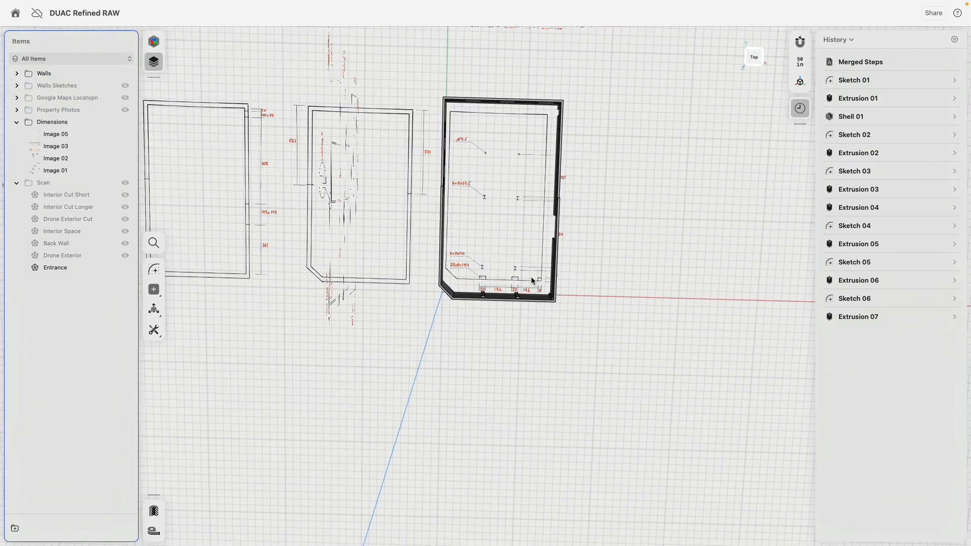
{"action": "scroll", "coordinate": [531, 277], "scroll_direction": "up", "scroll_amount": 5}
{"action": "left_click", "coordinate": [753, 57]}
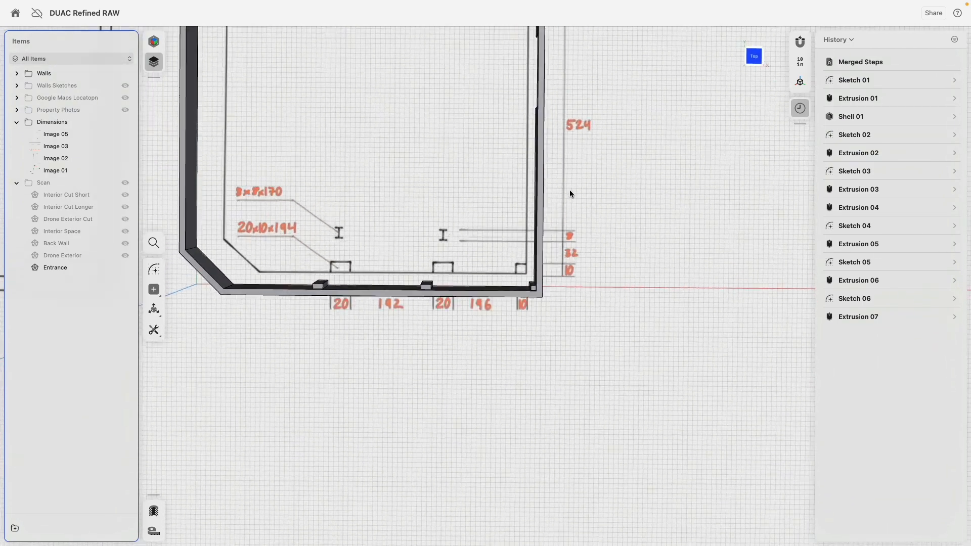
{"action": "scroll", "coordinate": [454, 216], "scroll_direction": "up", "scroll_amount": 3}
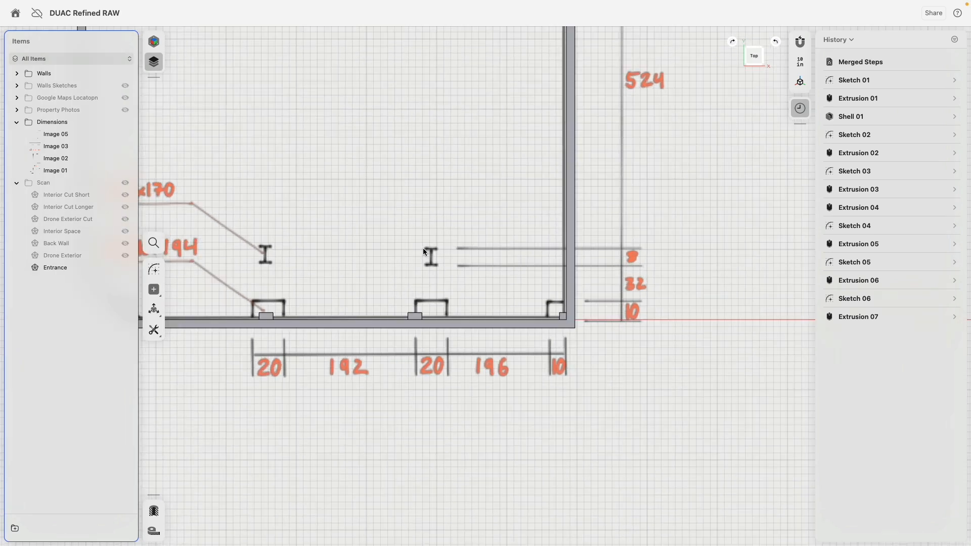
{"action": "scroll", "coordinate": [429, 258], "scroll_direction": "down", "scroll_amount": 2}
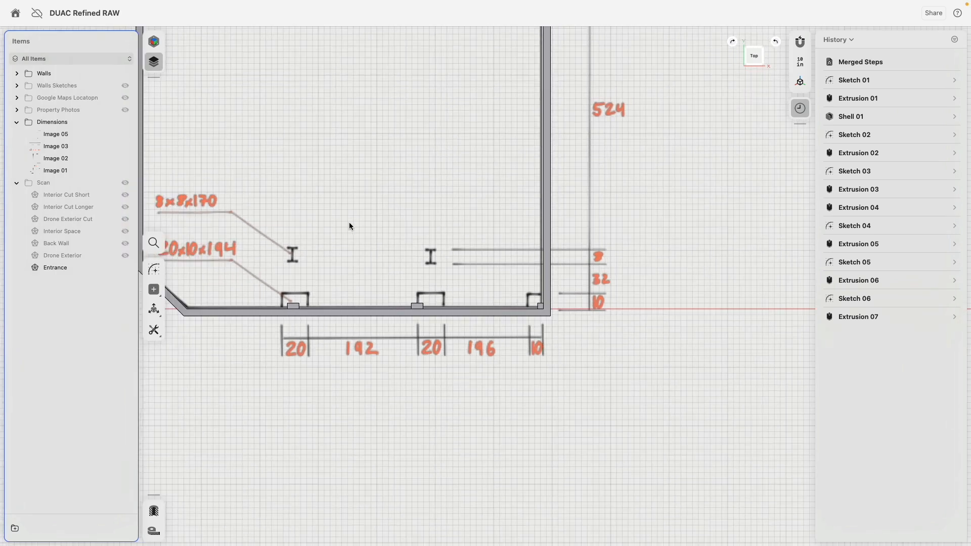
{"action": "scroll", "coordinate": [384, 225], "scroll_direction": "left", "scroll_amount": 4}
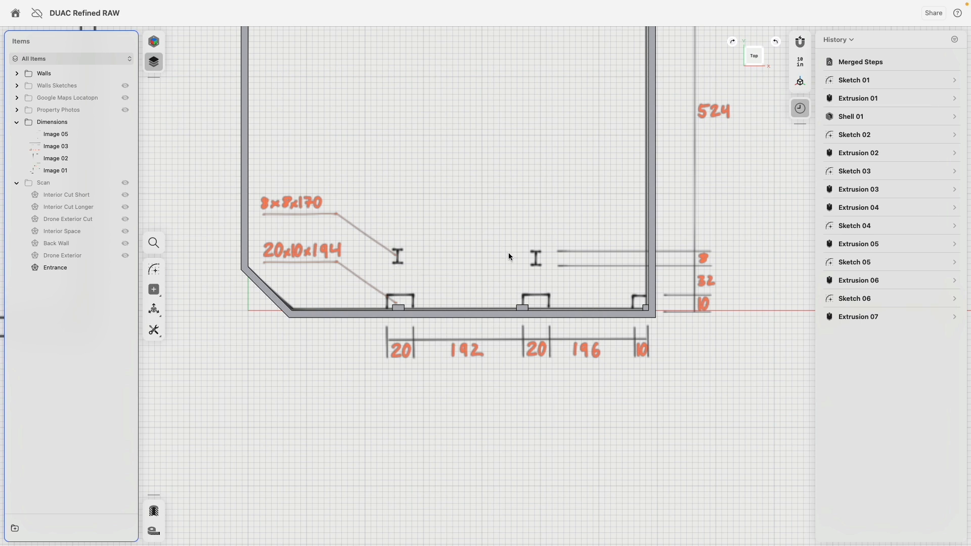
{"action": "scroll", "coordinate": [508, 257], "scroll_direction": "down", "scroll_amount": 5}
{"action": "scroll", "coordinate": [488, 269], "scroll_direction": "up", "scroll_amount": 3}
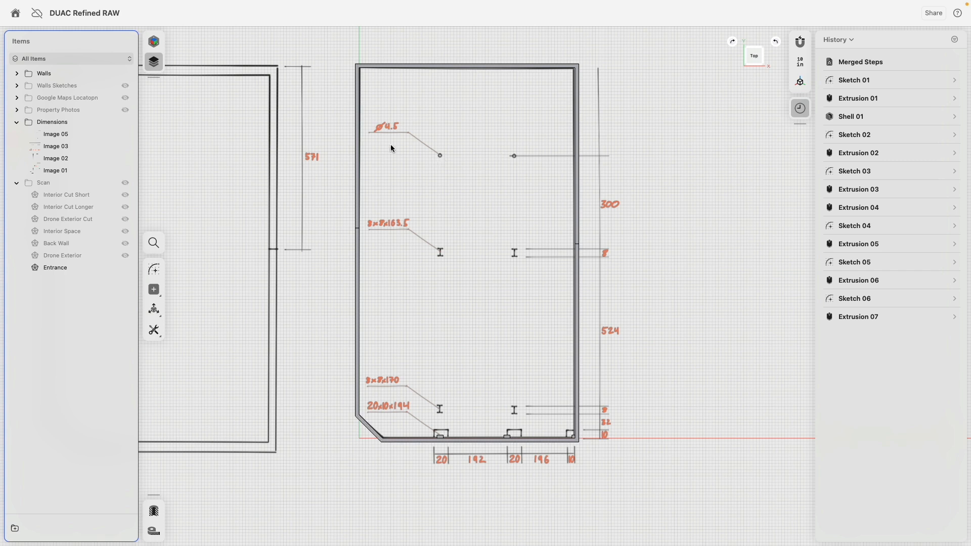
Step: Move Sketch 06 out of the Walls Sketches folder to the top of the items list, and collapse the folder
{"action": "left_click", "coordinate": [17, 73]}
{"action": "left_click", "coordinate": [17, 74]}
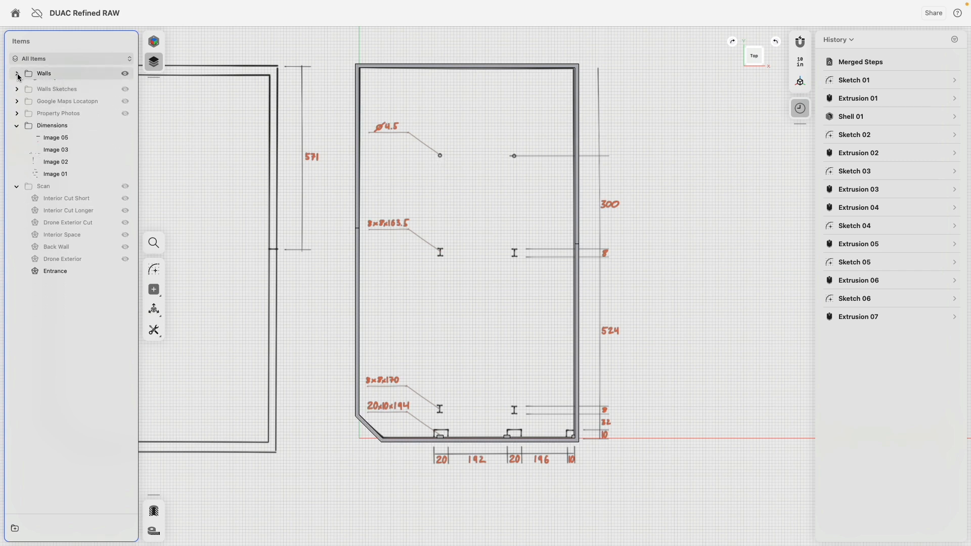
{"action": "left_click", "coordinate": [17, 86]}
{"action": "left_click", "coordinate": [51, 100]}
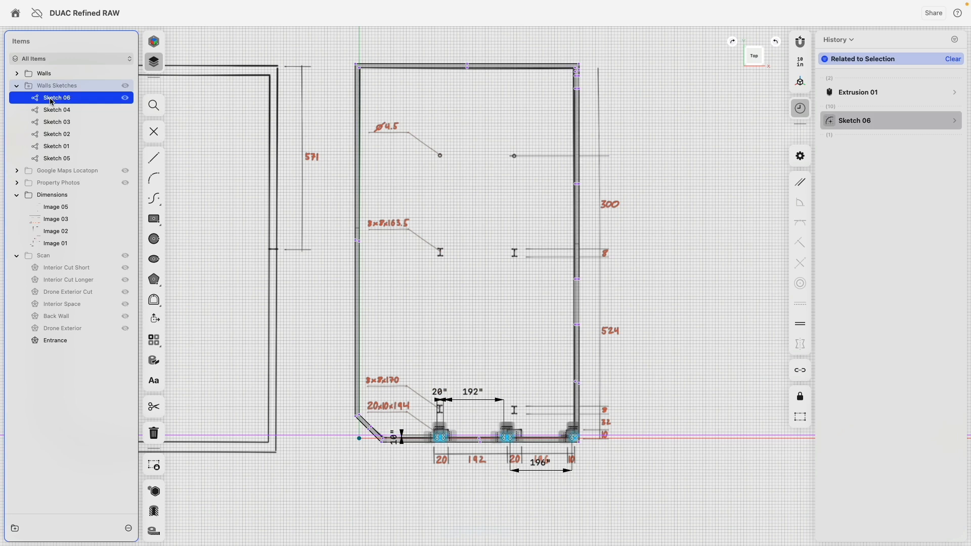
{"action": "left_click_drag", "start_coordinate": [54, 101], "coordinate": [63, 69]}
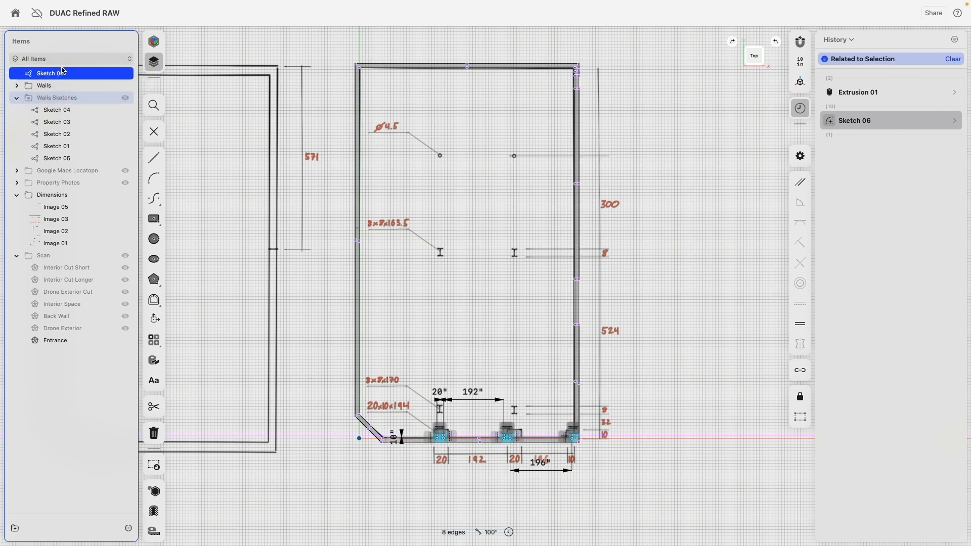
{"action": "left_click", "coordinate": [16, 99]}
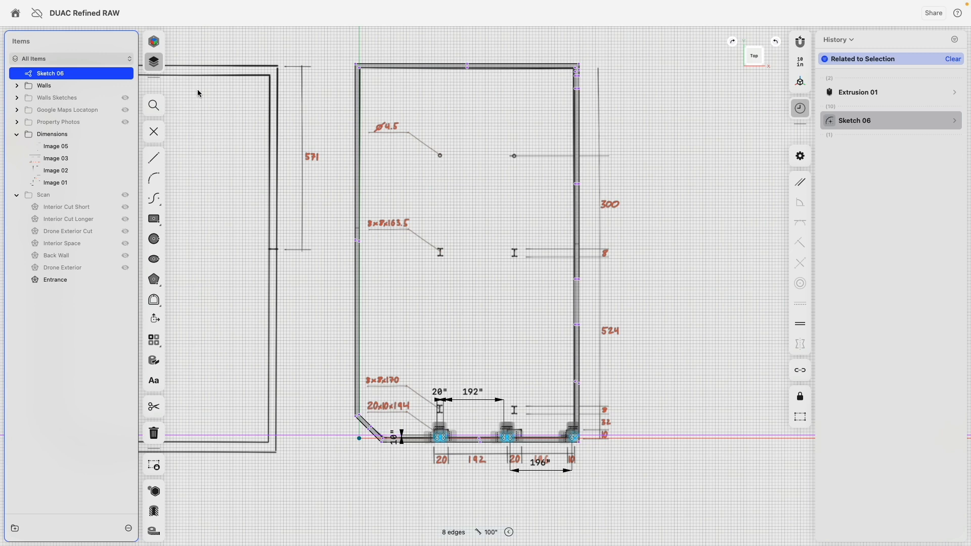
Step: In Sketch 06, draw an 8 by 8 in center rectangle above the middle wall column for the freestanding I-beam column
{"action": "scroll", "coordinate": [487, 436], "scroll_direction": "up", "scroll_amount": 5}
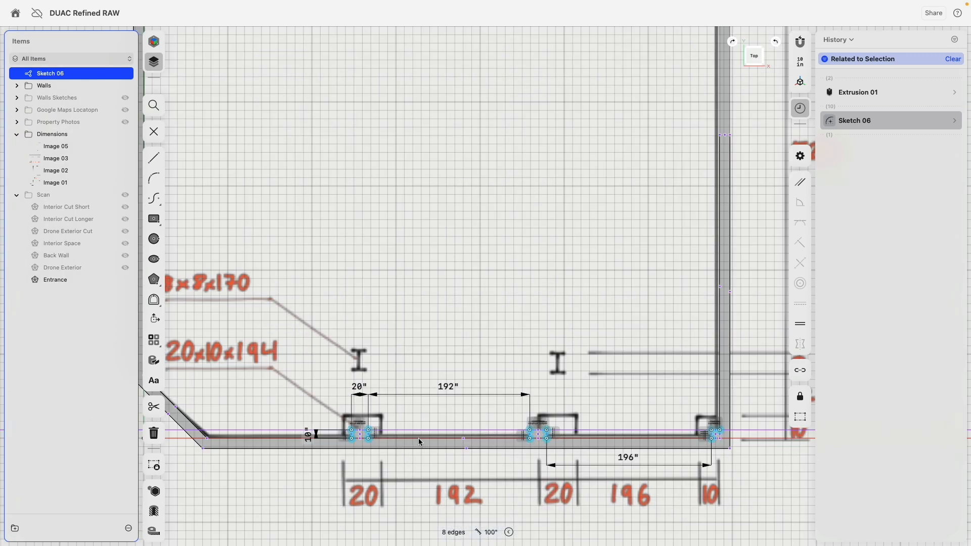
{"action": "scroll", "coordinate": [550, 392], "scroll_direction": "up", "scroll_amount": 4}
{"action": "middle_click_drag", "start_coordinate": [550, 391], "coordinate": [511, 350]}
{"action": "left_click", "coordinate": [510, 350]}
{"action": "scroll", "coordinate": [423, 294], "scroll_direction": "down", "scroll_amount": 3}
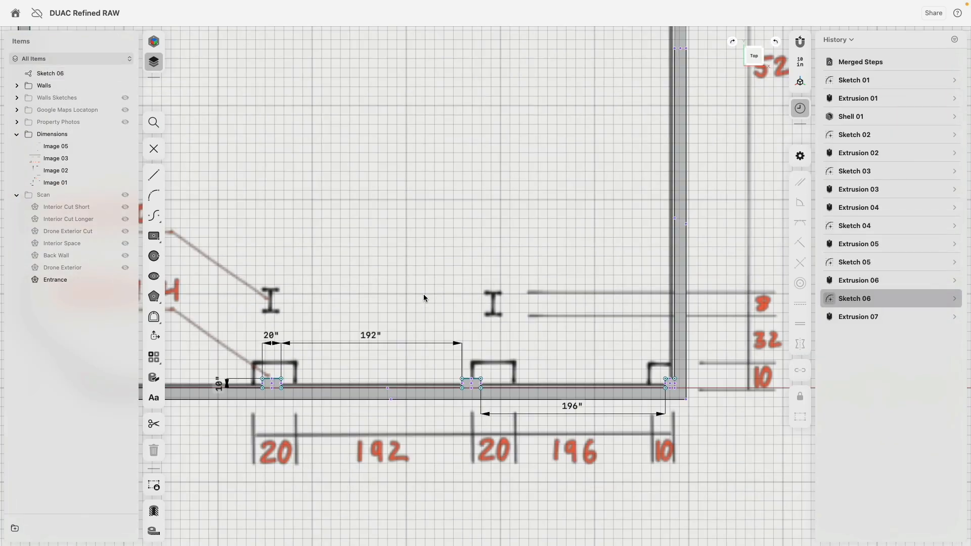
{"action": "scroll", "coordinate": [423, 294], "scroll_direction": "down", "scroll_amount": 2}
{"action": "left_click", "coordinate": [49, 73]}
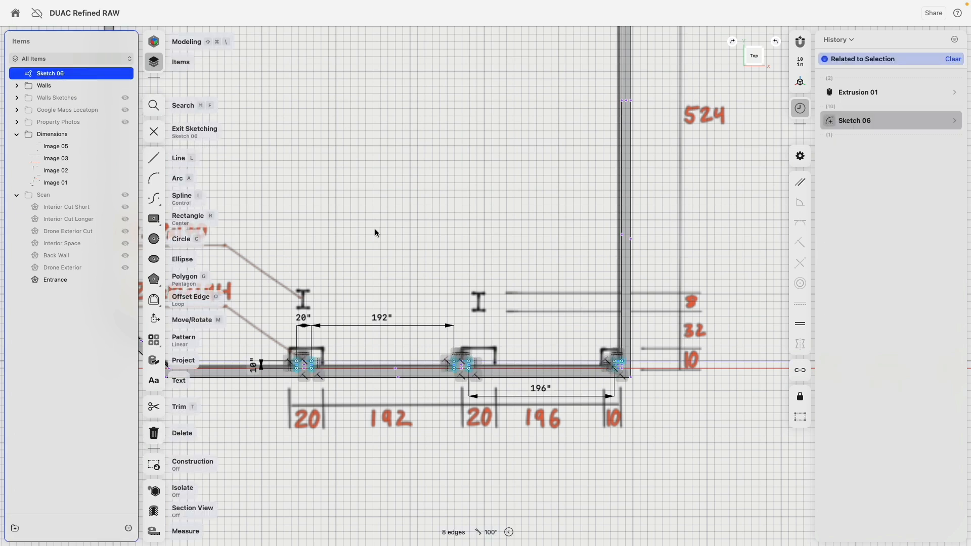
{"action": "left_click", "coordinate": [153, 218]}
{"action": "scroll", "coordinate": [481, 296], "scroll_direction": "up", "scroll_amount": 3}
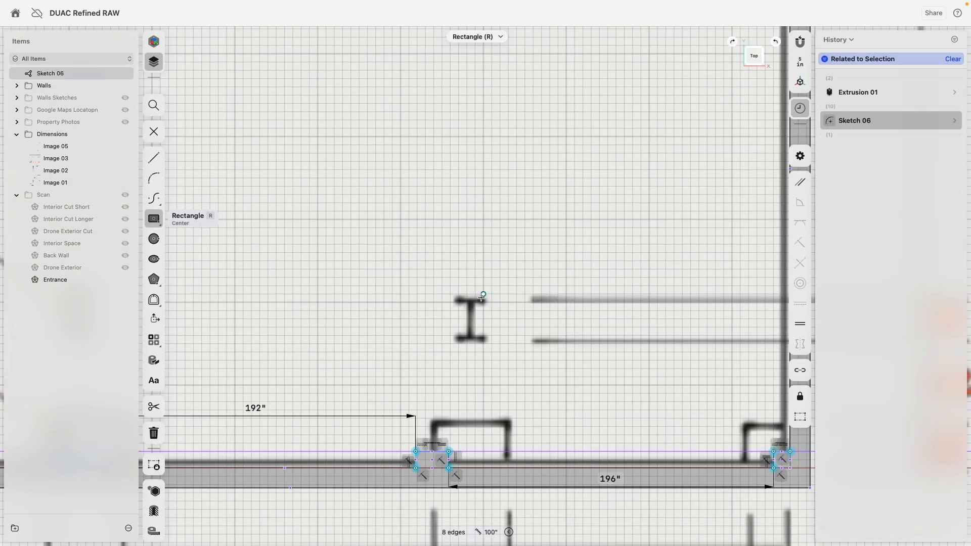
{"action": "left_click", "coordinate": [458, 252]}
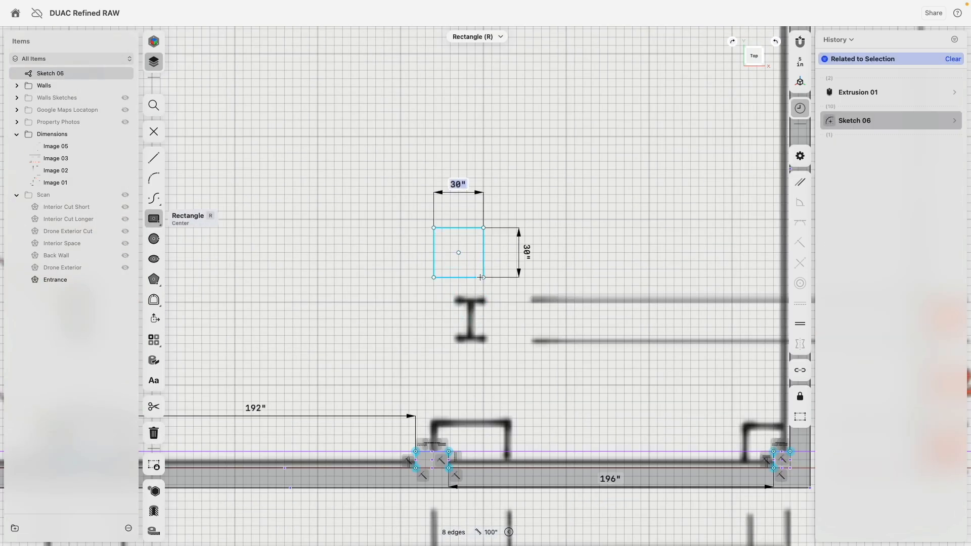
{"action": "type", "text": "8"}
{"action": "key", "text": "Tab"}
{"action": "type", "text": "8"}
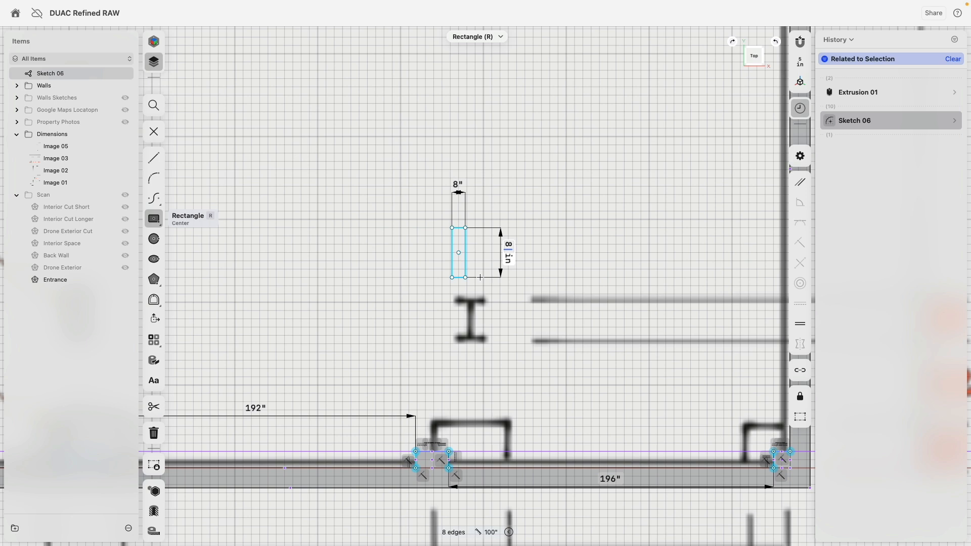
{"action": "key", "text": "Return"}
Step: Draw a line from the midpoint of the middle wall column's upper edge to the midpoint of the 8 in square's lower edge
{"action": "scroll", "coordinate": [485, 333], "scroll_direction": "down", "scroll_amount": 3}
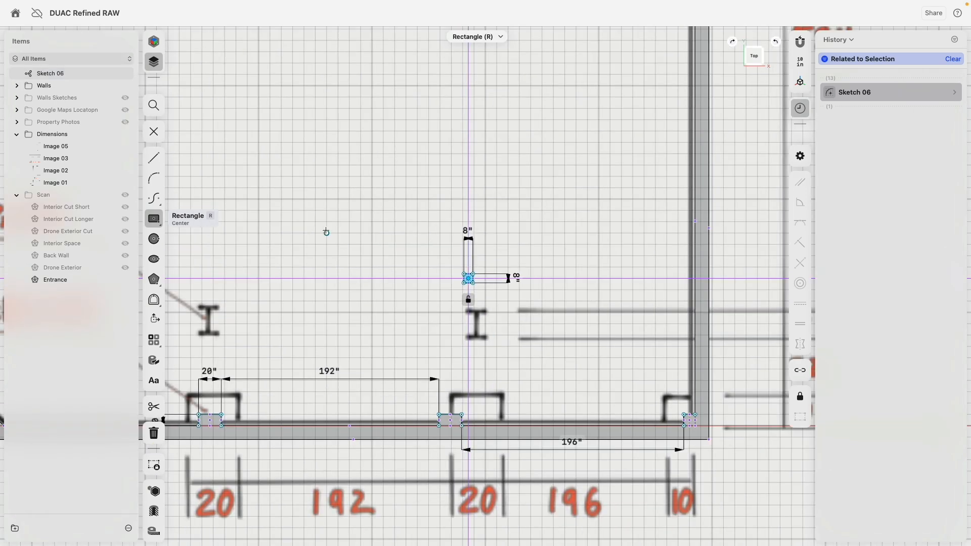
{"action": "scroll", "coordinate": [395, 288], "scroll_direction": "down", "scroll_amount": 3}
{"action": "key", "text": "l"}
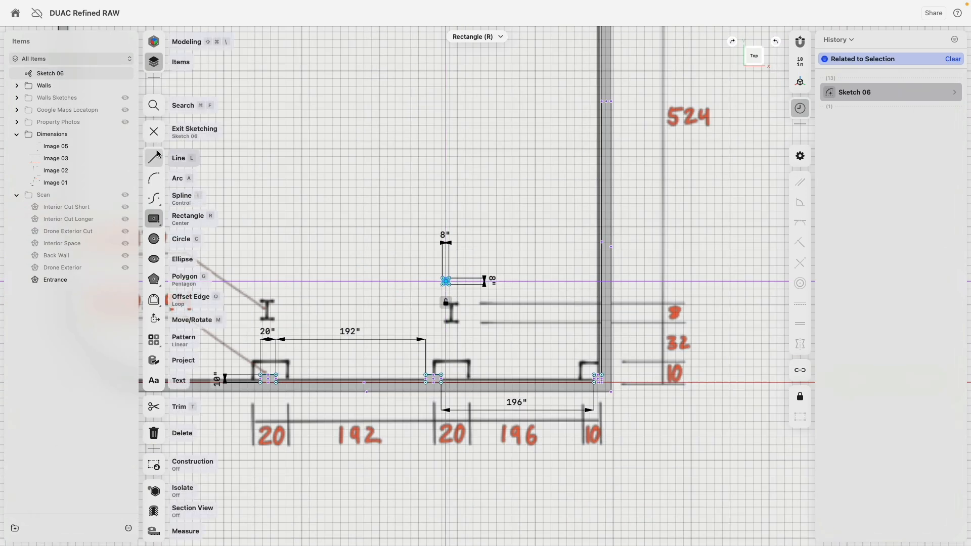
{"action": "scroll", "coordinate": [444, 321], "scroll_direction": "up", "scroll_amount": 3}
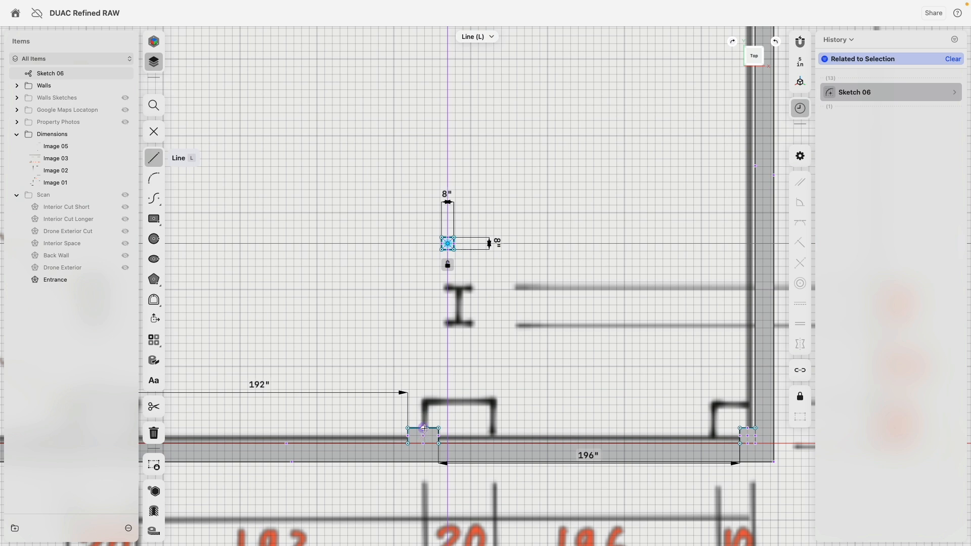
{"action": "left_click", "coordinate": [423, 428]}
{"action": "scroll", "coordinate": [435, 323], "scroll_direction": "up", "scroll_amount": 3}
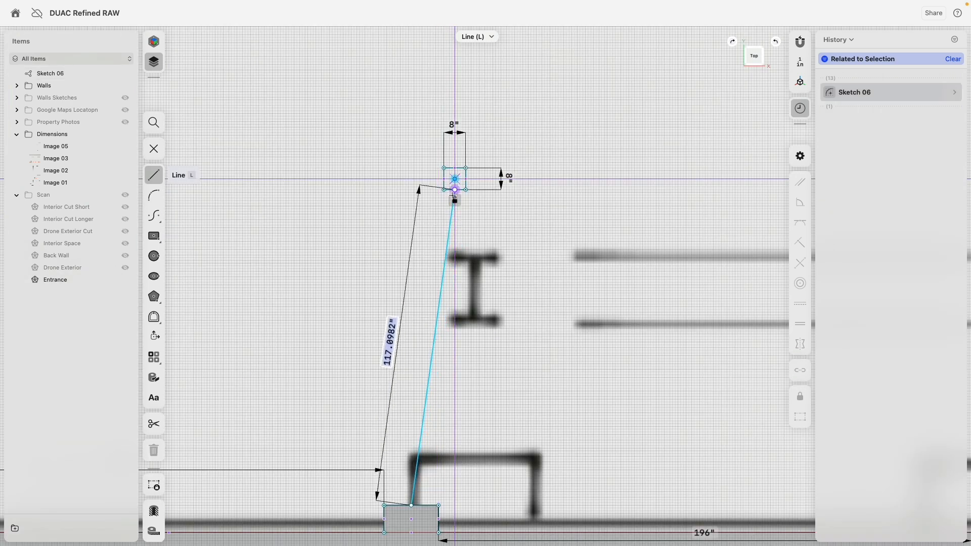
{"action": "left_click", "coordinate": [453, 194]}
{"action": "key", "text": "Escape"}
Step: Constrain the connecting line to be vertical and the 8 in square's upper edge to be horizontal
{"action": "scroll", "coordinate": [431, 308], "scroll_direction": "down", "scroll_amount": 3}
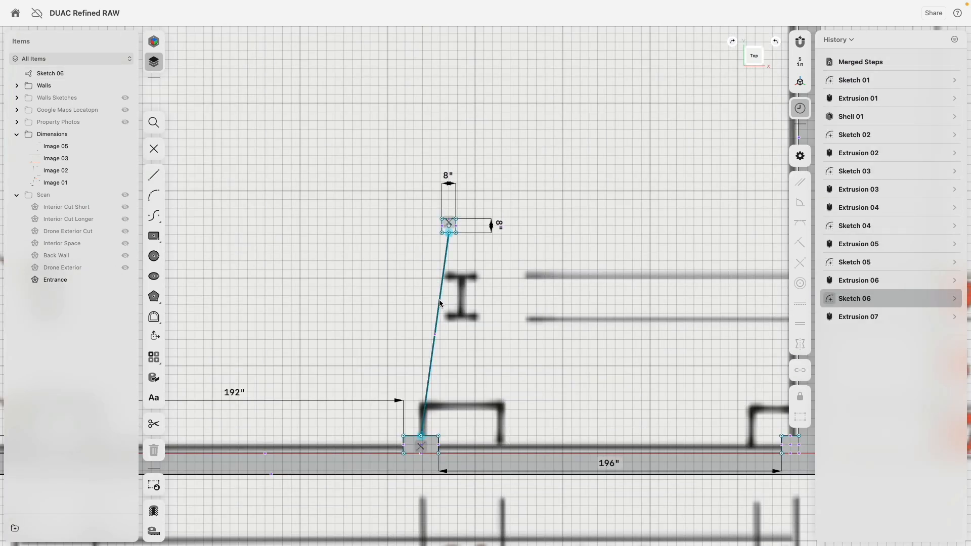
{"action": "left_click", "coordinate": [439, 301]}
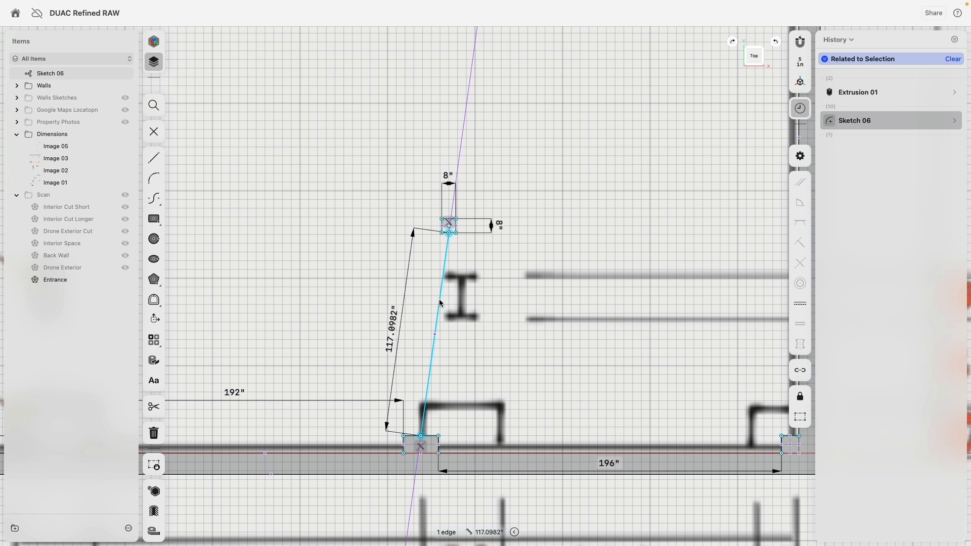
{"action": "left_click", "coordinate": [800, 304]}
{"action": "scroll", "coordinate": [448, 235], "scroll_direction": "up", "scroll_amount": 5}
{"action": "left_click_drag", "start_coordinate": [440, 211], "coordinate": [452, 220]}
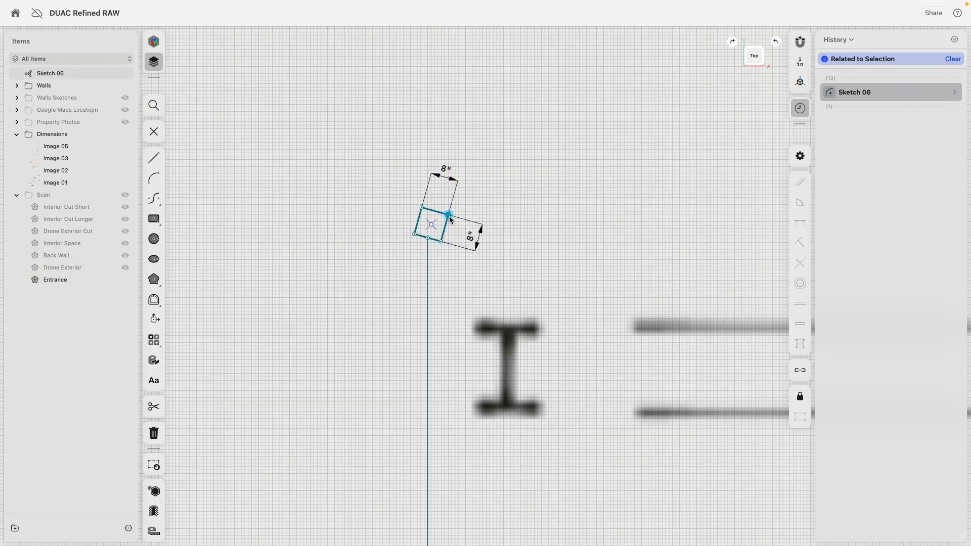
{"action": "left_click", "coordinate": [438, 212]}
{"action": "left_click", "coordinate": [800, 304]}
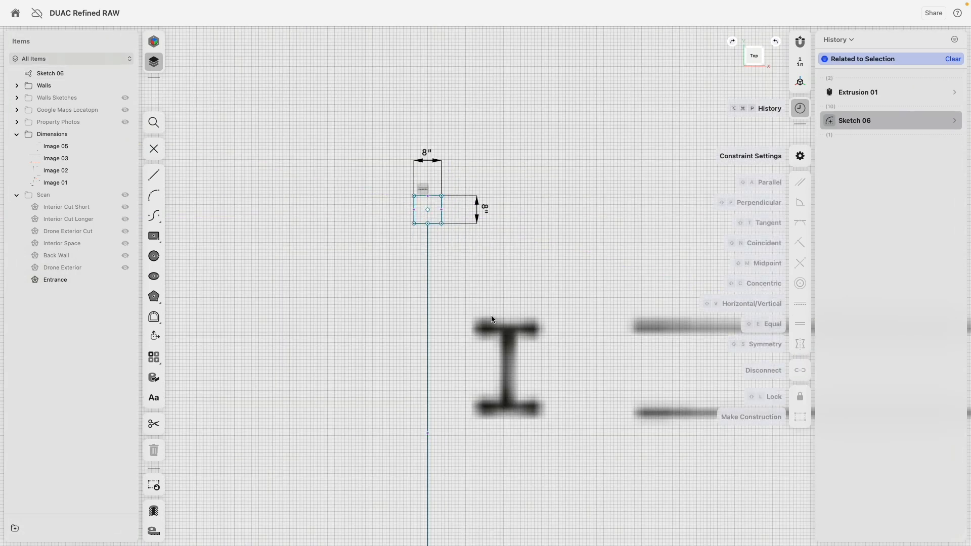
Step: Set the length of the line between the middle wall column and the 8 in square to 32 in
{"action": "scroll", "coordinate": [493, 320], "scroll_direction": "down", "scroll_amount": 5}
{"action": "middle_click_drag", "start_coordinate": [611, 338], "coordinate": [458, 311]}
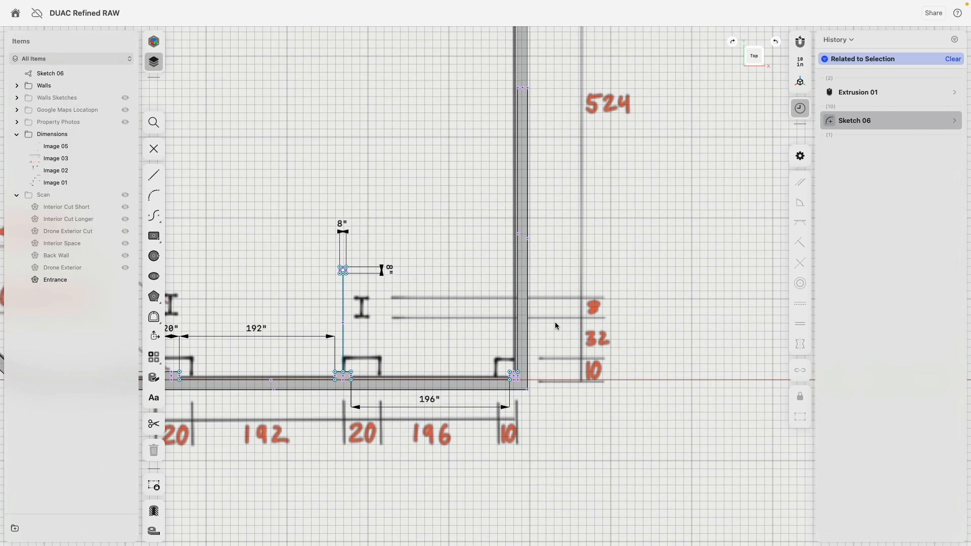
{"action": "left_click", "coordinate": [344, 338]}
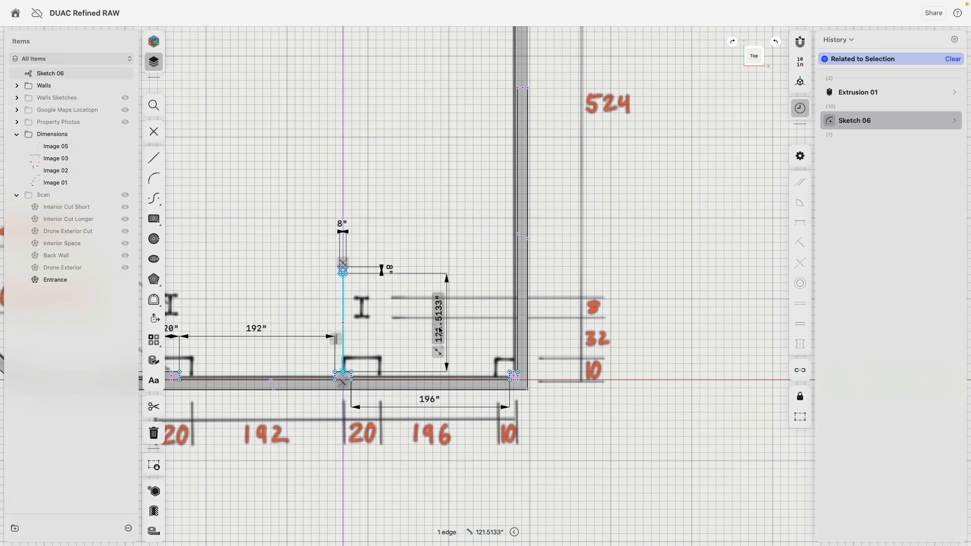
{"action": "left_click", "coordinate": [438, 324]}
{"action": "type", "text": "32"}
{"action": "key", "text": "Return"}
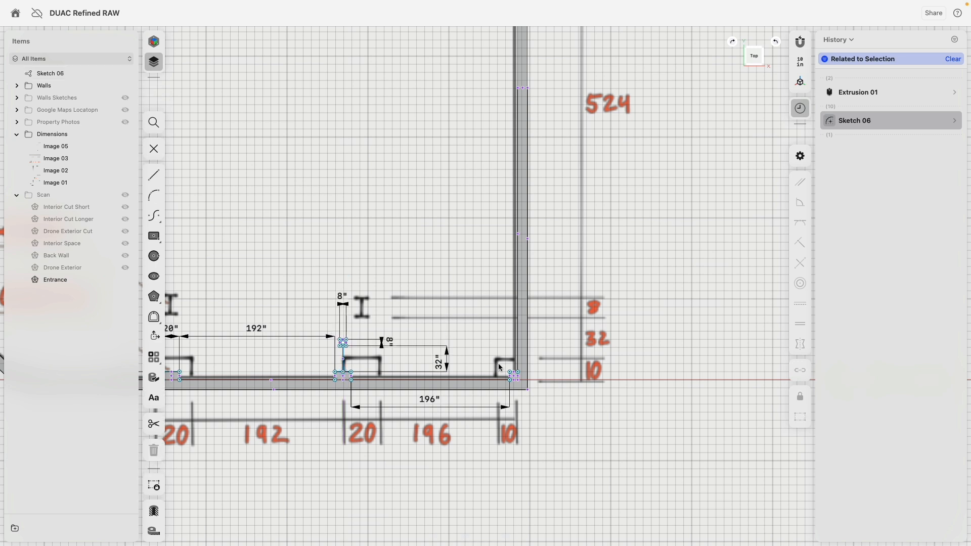
Step: Draw a second center rectangle, about 20 by 10 in, above the first square and the traced I-beam
{"action": "left_click", "coordinate": [172, 231]}
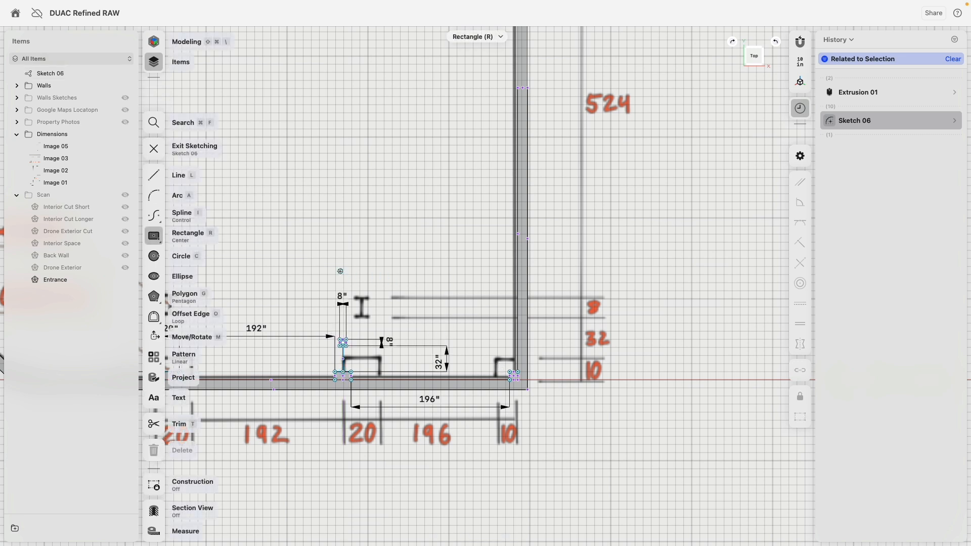
{"action": "scroll", "coordinate": [336, 275], "scroll_direction": "up", "scroll_amount": 5}
{"action": "left_click", "coordinate": [347, 276]}
{"action": "left_click", "coordinate": [363, 284]}
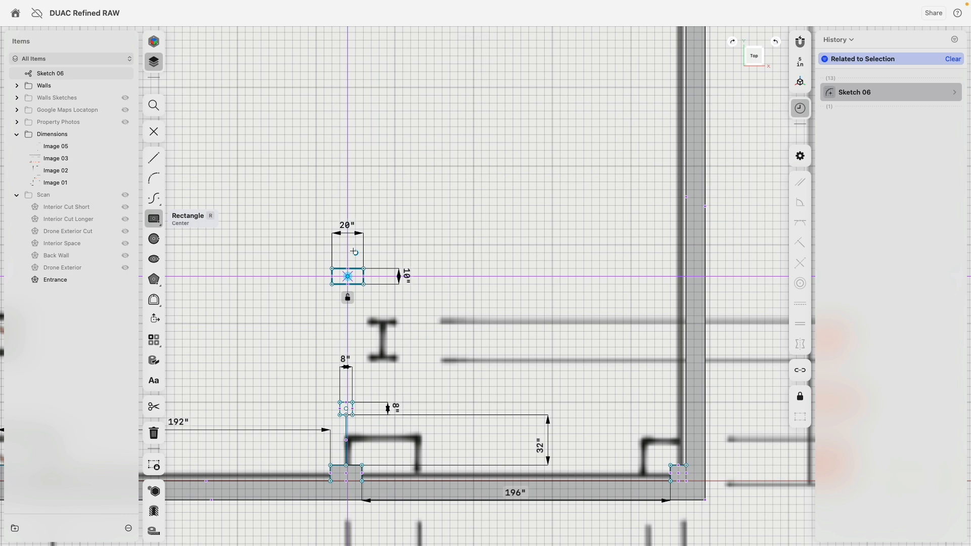
{"action": "key", "text": "Escape"}
Step: Constrain two adjacent sides of the second rectangle to equal length
{"action": "scroll", "coordinate": [356, 296], "scroll_direction": "up", "scroll_amount": 5}
{"action": "left_click", "coordinate": [361, 252]}
{"action": "left_click", "coordinate": [373, 261]}
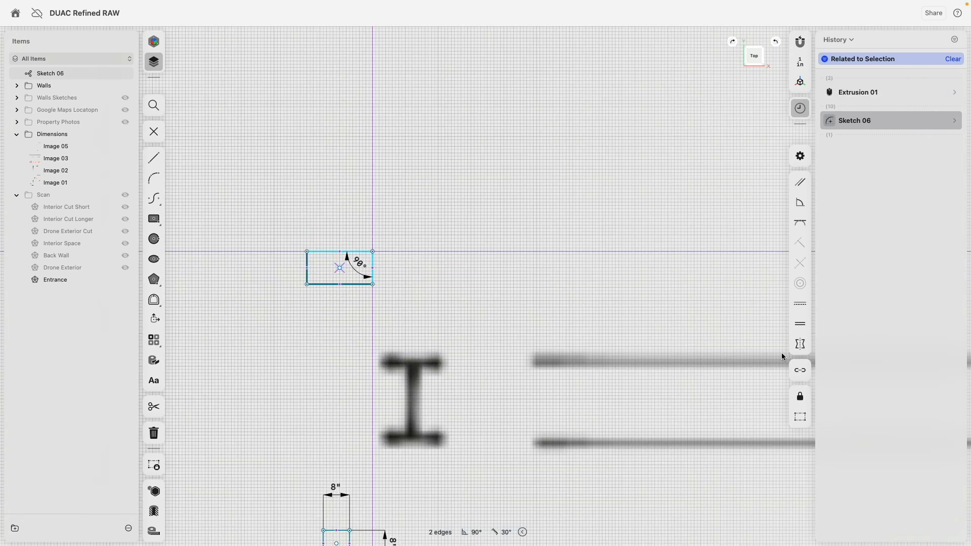
{"action": "left_click", "coordinate": [800, 326]}
{"action": "middle_click_drag", "start_coordinate": [352, 359], "coordinate": [390, 251]}
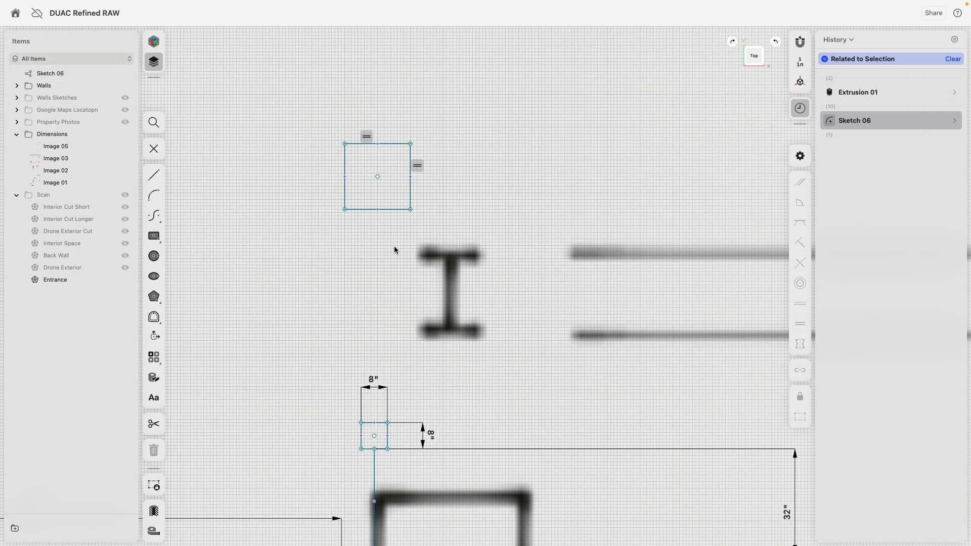
Step: Set the side length of the second square to 8 in
{"action": "left_click", "coordinate": [392, 210]}
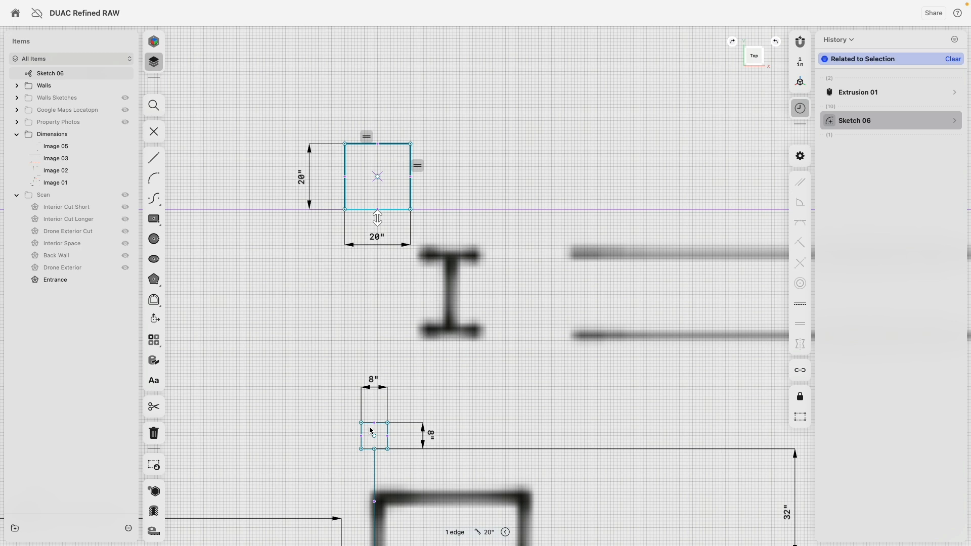
{"action": "left_click", "coordinate": [388, 144]}
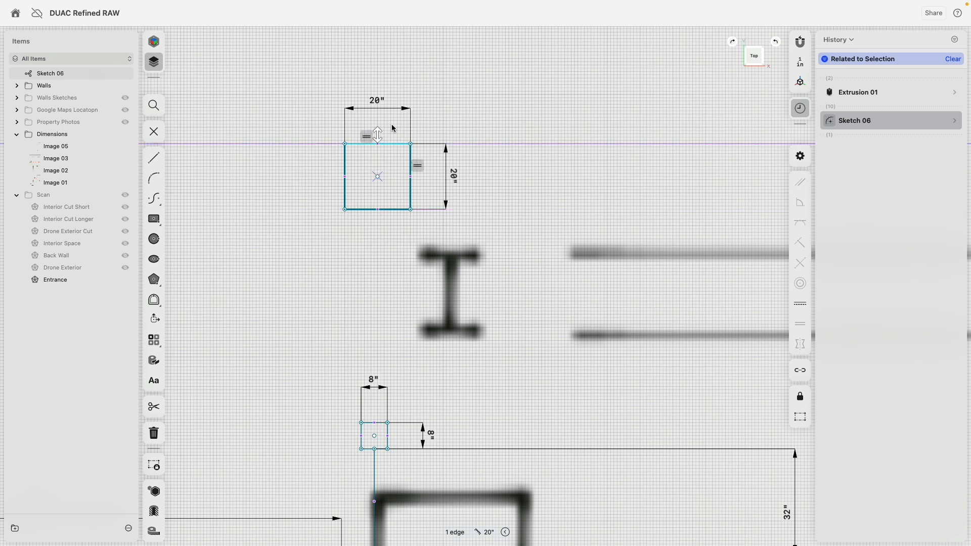
{"action": "left_click", "coordinate": [379, 102]}
{"action": "key", "text": "Escape"}
{"action": "left_click", "coordinate": [410, 190]}
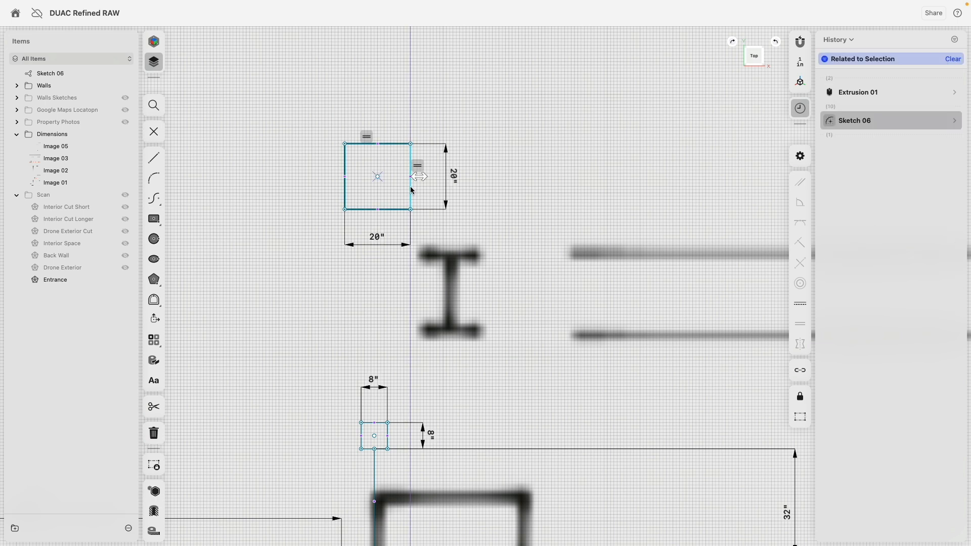
{"action": "left_click", "coordinate": [453, 182]}
{"action": "type", "text": "8"}
{"action": "key", "text": "Return"}
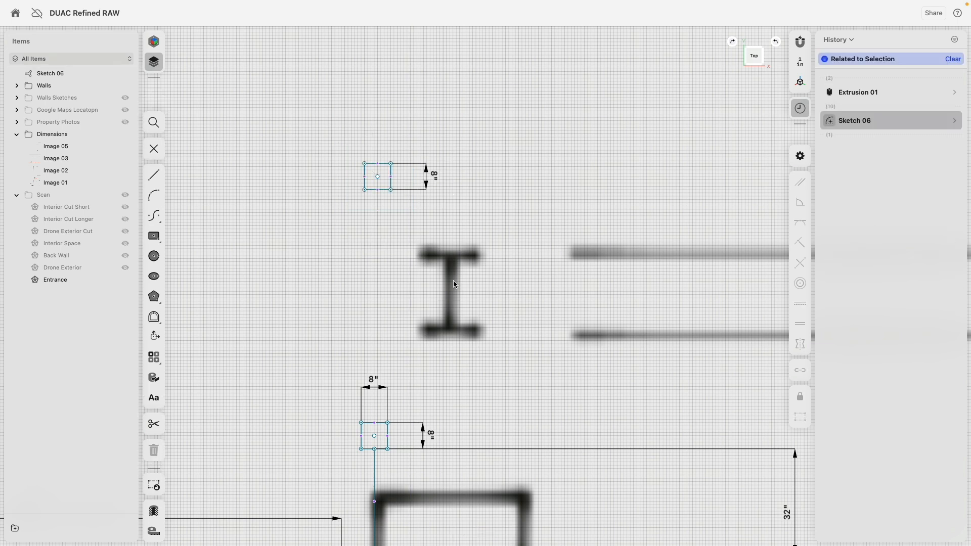
Step: Remove the lower square's width dimension and constrain its upper and adjacent side edges to equal length
{"action": "left_click", "coordinate": [388, 378]}
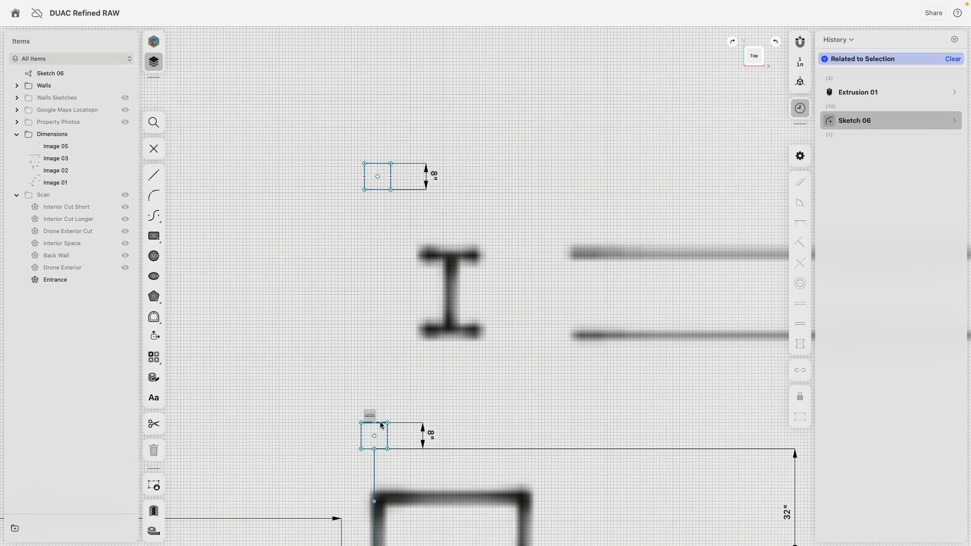
{"action": "left_click", "coordinate": [380, 423]}
{"action": "left_click", "coordinate": [387, 434]}
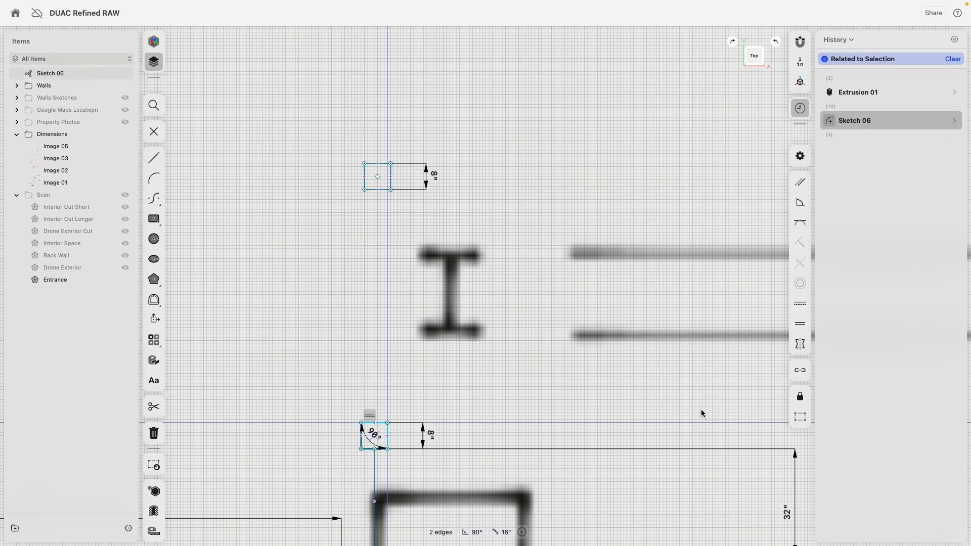
{"action": "left_click", "coordinate": [802, 326]}
Step: Draw a line from the upper square's lower edge midpoint to the lower square's upper edge midpoint, and constrain it vertical
{"action": "left_click", "coordinate": [154, 175]}
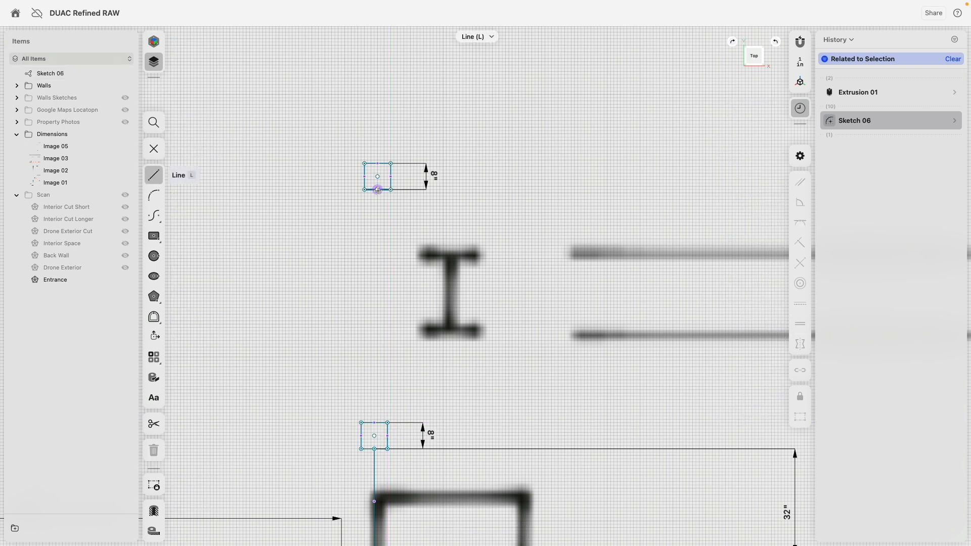
{"action": "left_click", "coordinate": [378, 190]}
{"action": "left_click", "coordinate": [374, 422]}
{"action": "key", "text": "Escape"}
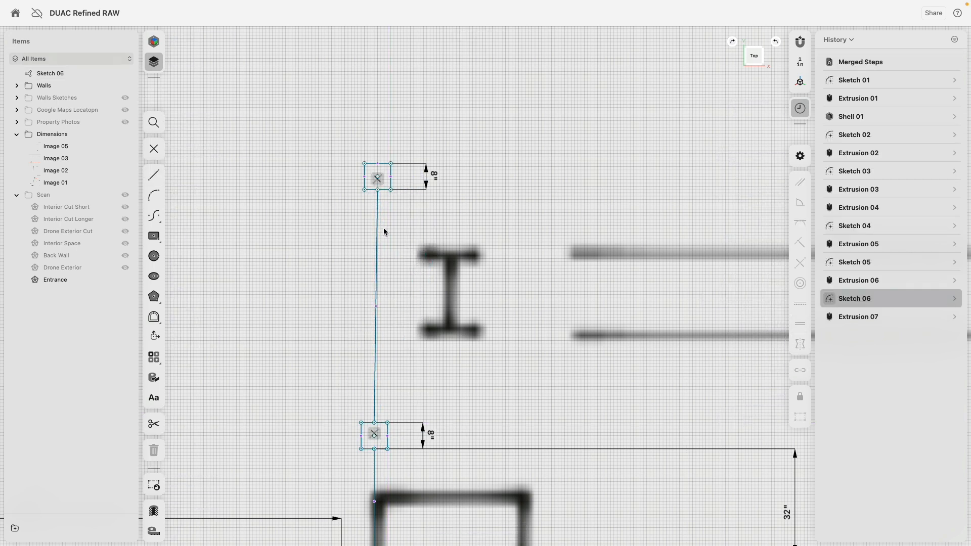
{"action": "left_click", "coordinate": [383, 230]}
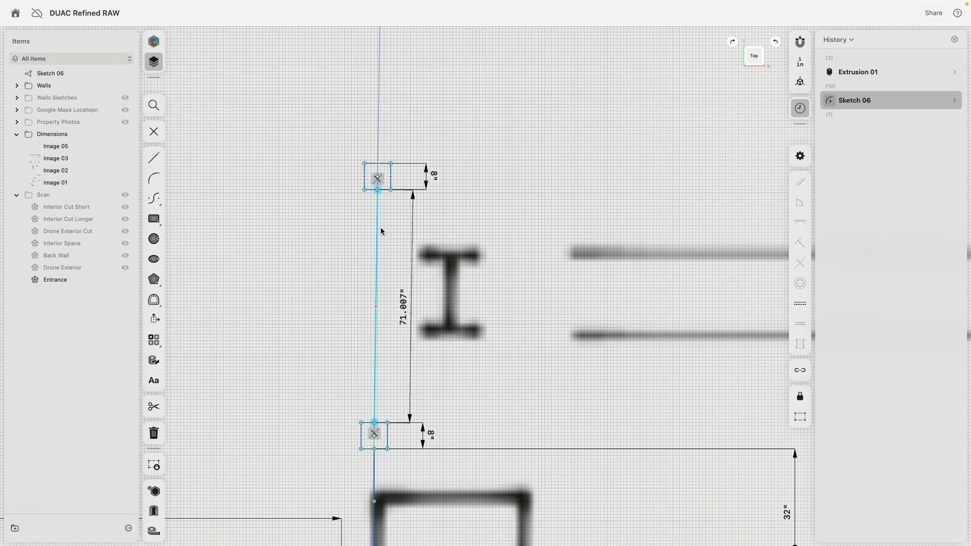
{"action": "left_click", "coordinate": [800, 304]}
{"action": "scroll", "coordinate": [508, 374], "scroll_direction": "down", "scroll_amount": 10}
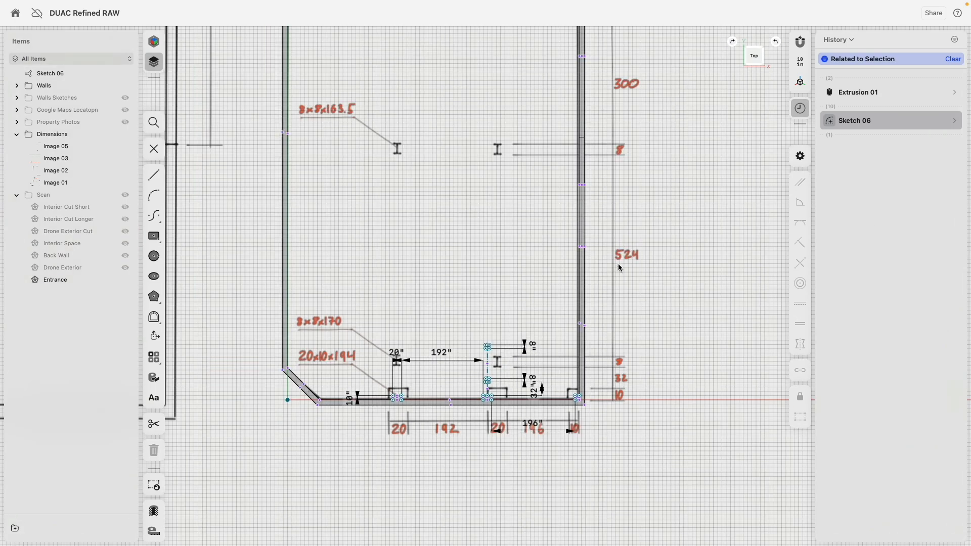
Step: Set the length of the vertical line between the two column squares to 524 in
{"action": "scroll", "coordinate": [531, 347], "scroll_direction": "up", "scroll_amount": 10}
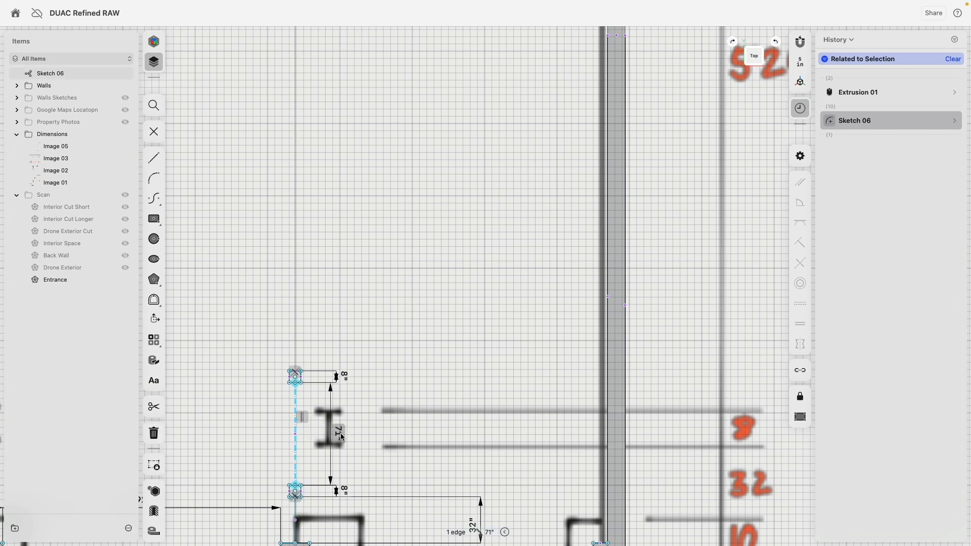
{"action": "type", "text": "524"}
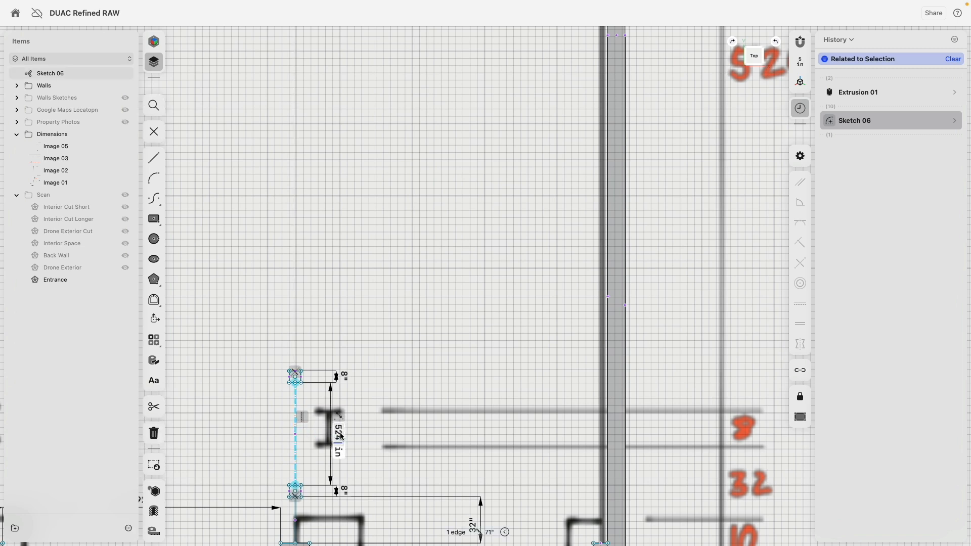
{"action": "key", "text": "Return"}
{"action": "scroll", "coordinate": [379, 358], "scroll_direction": "down", "scroll_amount": 5}
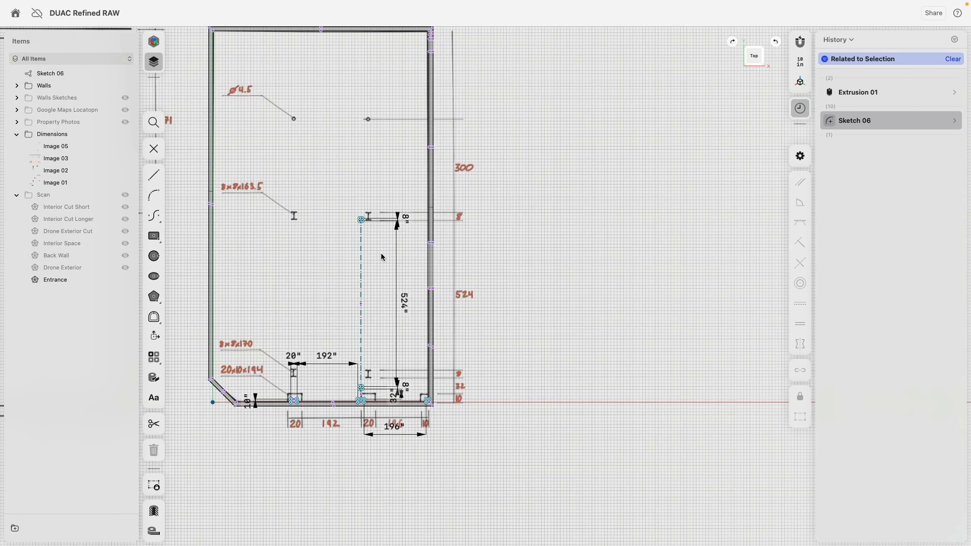
Step: Draw a circle above the upper column square, near the Ø4.5 column mark, and set its diameter to 4.5 in
{"action": "scroll", "coordinate": [355, 202], "scroll_direction": "up", "scroll_amount": 10}
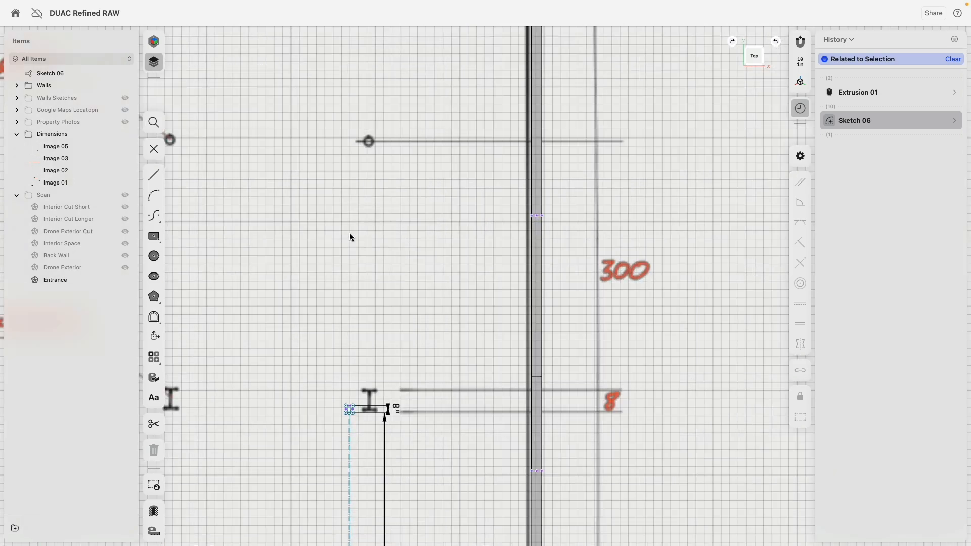
{"action": "left_click", "coordinate": [154, 257]}
{"action": "type", "text": "72"}
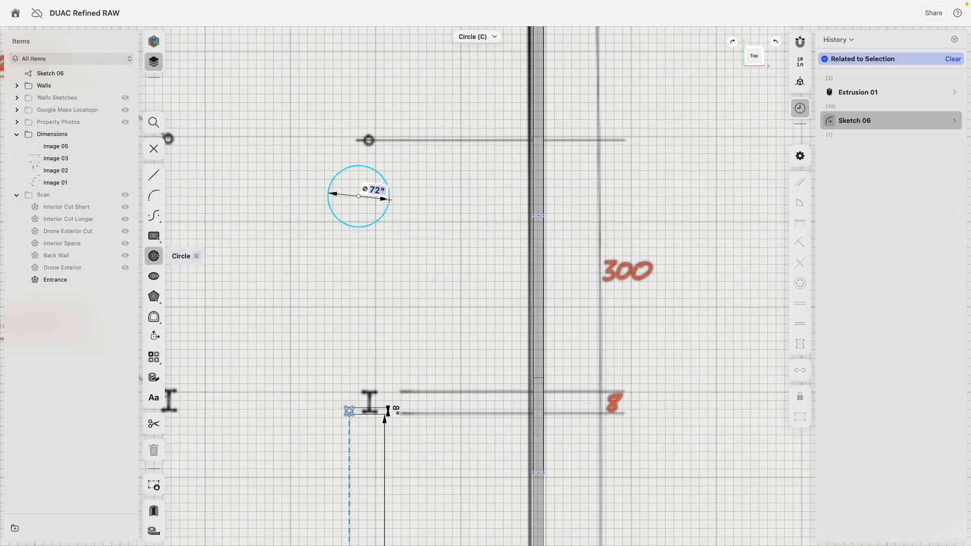
{"action": "key", "text": "Return"}
{"action": "scroll", "coordinate": [328, 241], "scroll_direction": "down", "scroll_amount": 5}
{"action": "scroll", "coordinate": [225, 156], "scroll_direction": "up", "scroll_amount": 3}
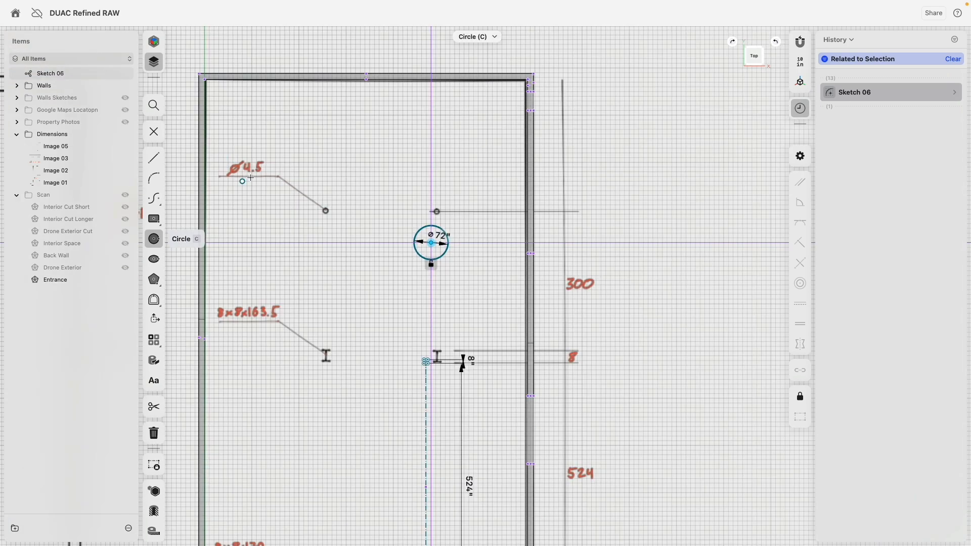
{"action": "scroll", "coordinate": [445, 242], "scroll_direction": "up", "scroll_amount": 3}
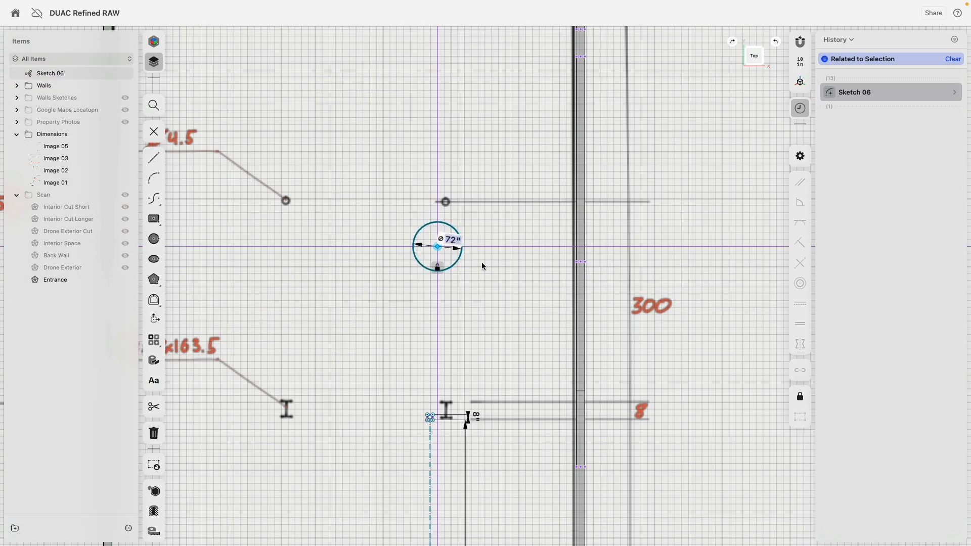
{"action": "type", "text": "4.5"}
{"action": "key", "text": "Return"}
Step: Draw a line from the small circle's center to the upper square's top edge midpoint, and constrain it vertical
{"action": "left_click", "coordinate": [153, 174]}
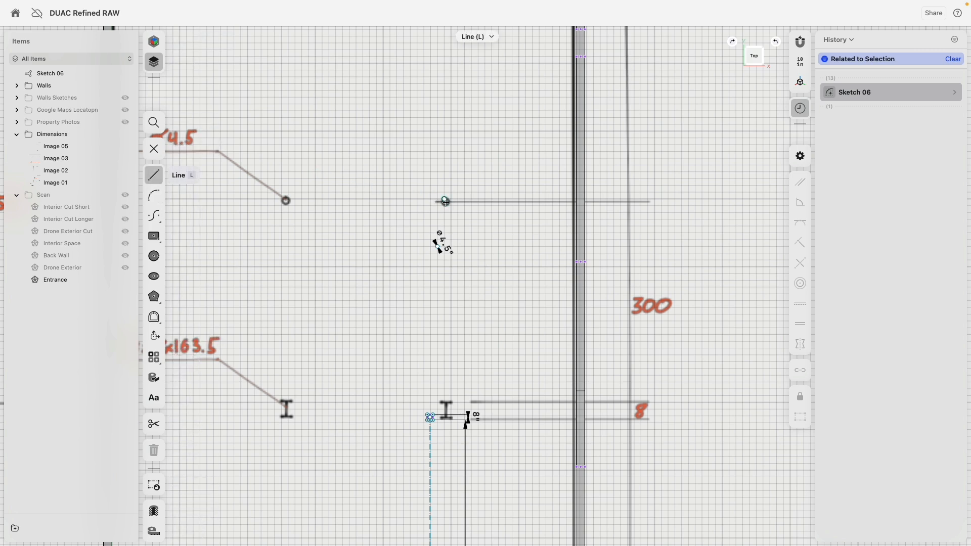
{"action": "scroll", "coordinate": [433, 240], "scroll_direction": "up", "scroll_amount": 10}
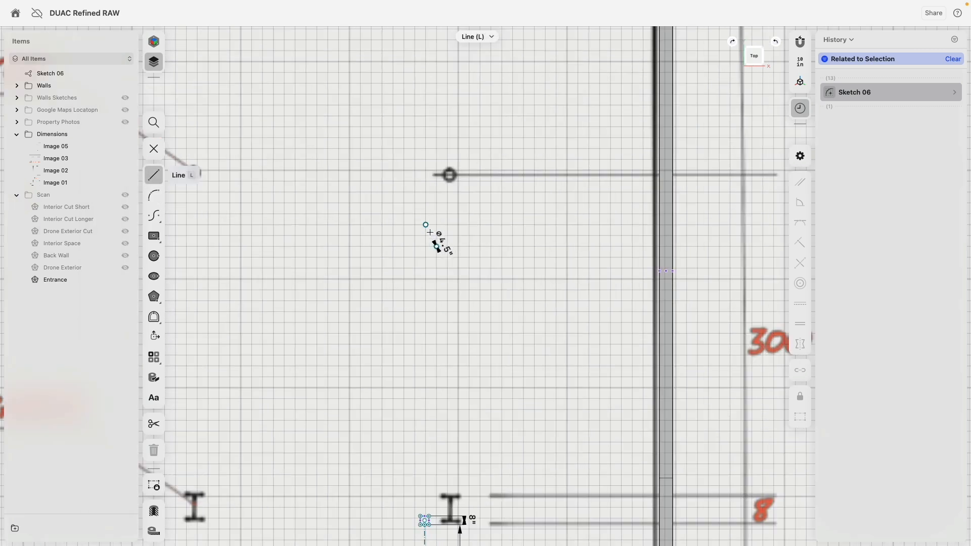
{"action": "left_click", "coordinate": [416, 247]}
{"action": "scroll", "coordinate": [377, 355], "scroll_direction": "down", "scroll_amount": 6}
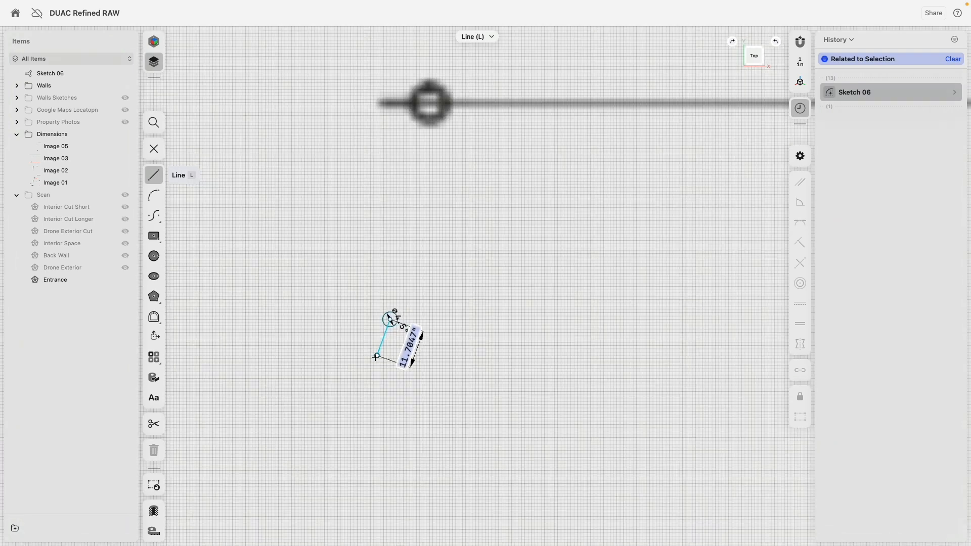
{"action": "scroll", "coordinate": [407, 310], "scroll_direction": "down", "scroll_amount": 10}
{"action": "scroll", "coordinate": [438, 260], "scroll_direction": "up", "scroll_amount": 5}
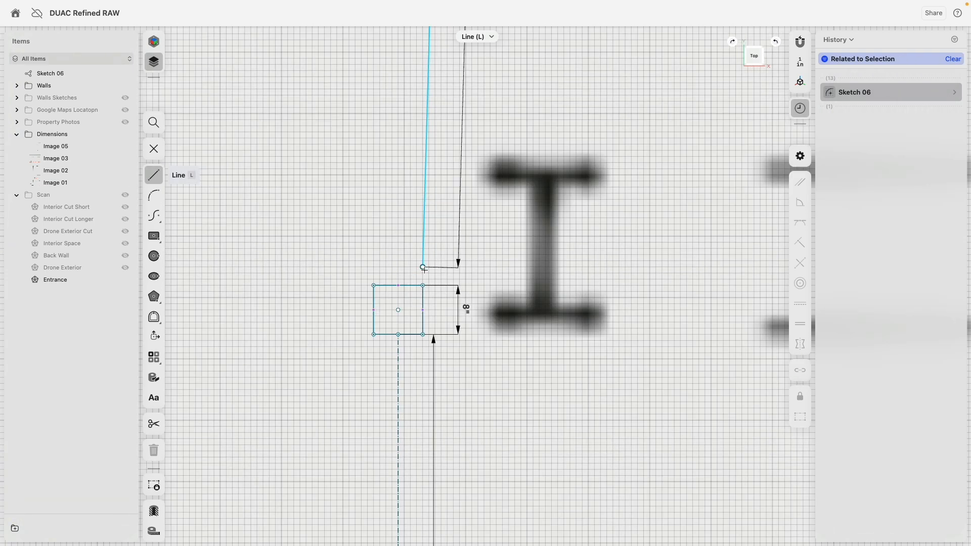
{"action": "left_click", "coordinate": [398, 285]}
{"action": "left_click", "coordinate": [406, 237]}
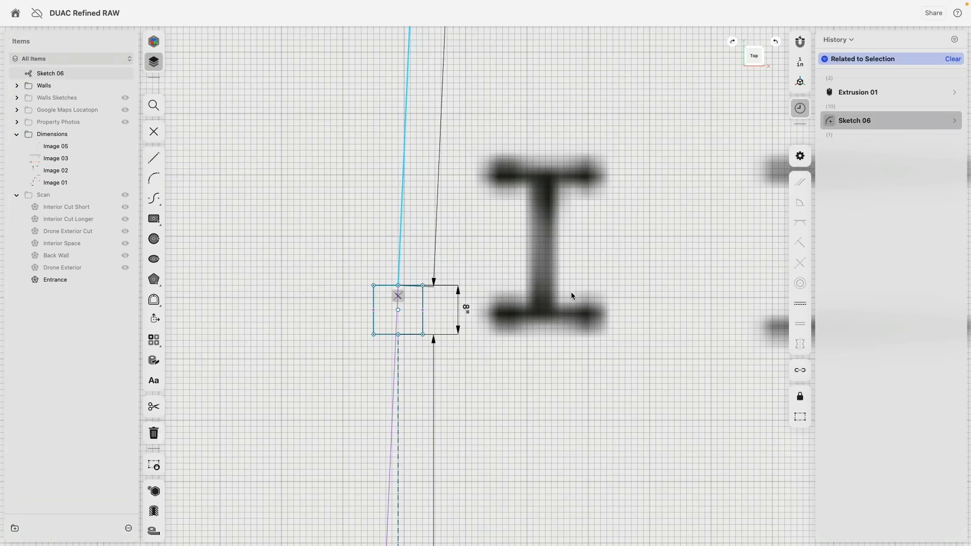
{"action": "left_click", "coordinate": [800, 304]}
Step: Set the length of the vertical line between the circle and the upper square to 300 in
{"action": "scroll", "coordinate": [473, 318], "scroll_direction": "down", "scroll_amount": 6}
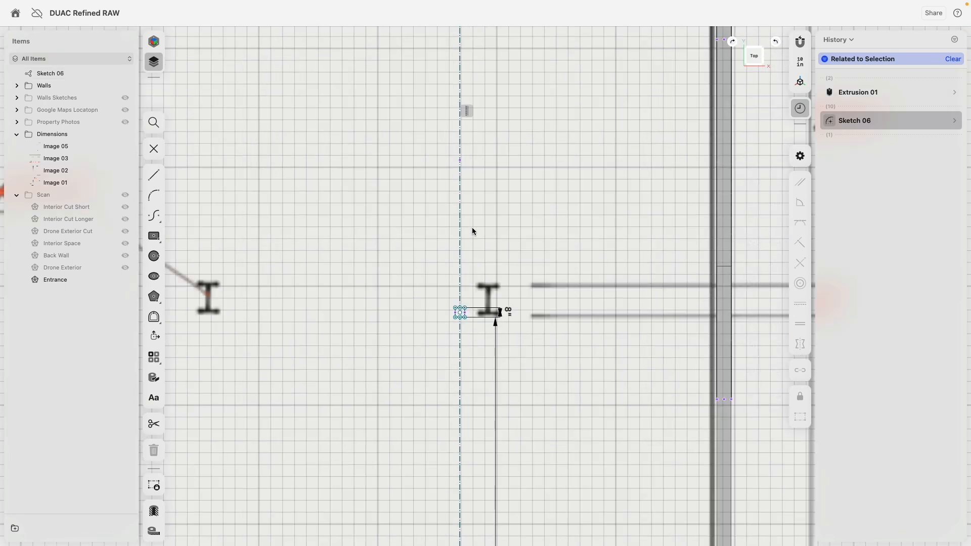
{"action": "scroll", "coordinate": [460, 220], "scroll_direction": "down", "scroll_amount": 5}
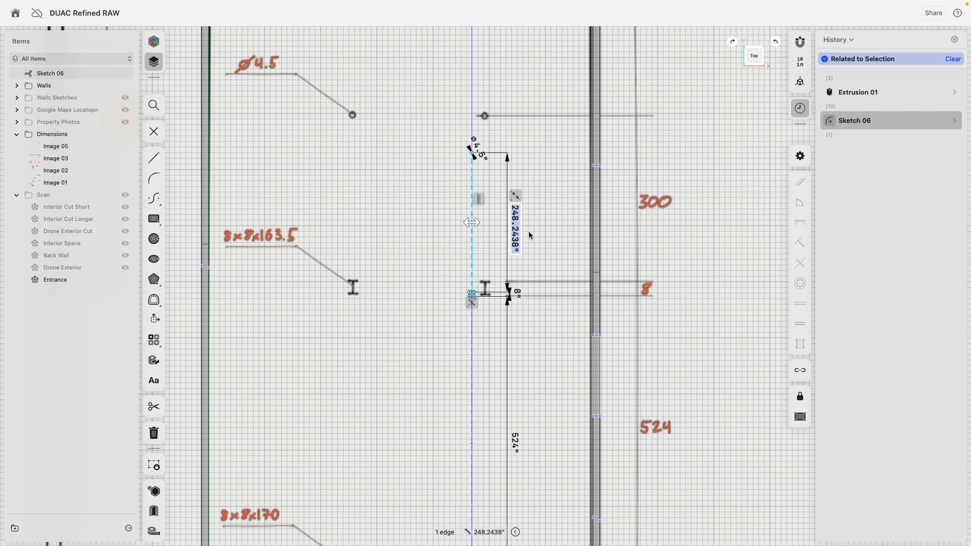
{"action": "key", "text": "Return"}
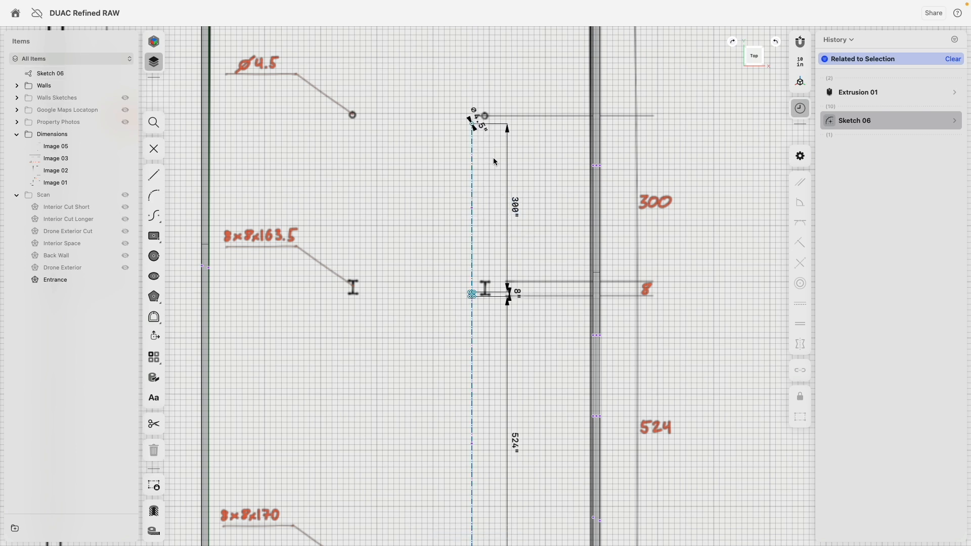
{"action": "scroll", "coordinate": [546, 243], "scroll_direction": "up", "scroll_amount": 3}
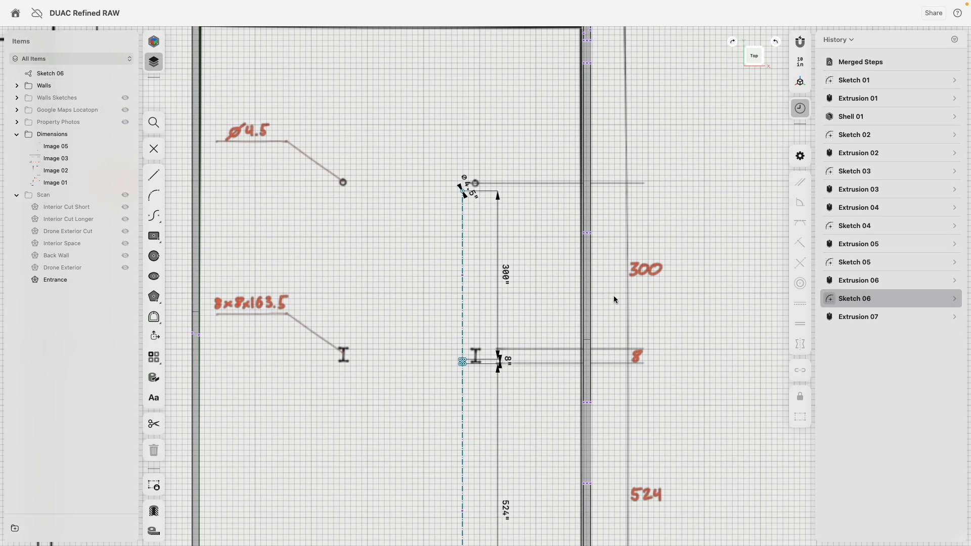
{"action": "mouse_move", "coordinate": [679, 354]}
{"action": "right_mouse_down"}
{"action": "mouse_move", "coordinate": [585, 293]}
{"action": "mouse_move", "coordinate": [529, 170]}
{"action": "mouse_move", "coordinate": [492, 217]}
{"action": "mouse_move", "coordinate": [617, 349]}
{"action": "right_mouse_up"}
{"action": "scroll", "coordinate": [569, 290], "scroll_direction": "down", "scroll_amount": 10}
{"action": "middle_click_drag", "start_coordinate": [539, 214], "coordinate": [531, 278]}
{"action": "scroll", "coordinate": [532, 279], "scroll_direction": "up", "scroll_amount": 5}
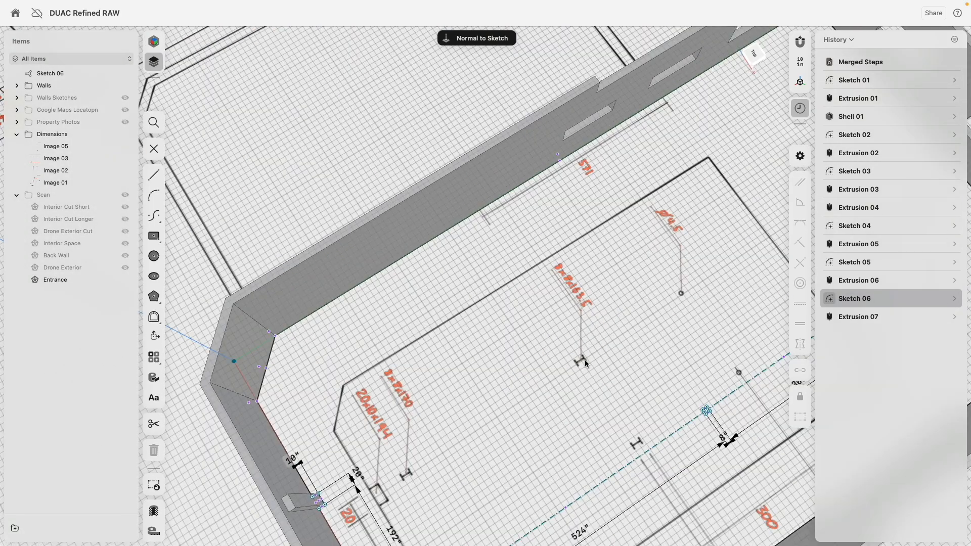
{"action": "middle_click_drag", "start_coordinate": [582, 360], "coordinate": [509, 244]}
{"action": "middle_click_drag", "start_coordinate": [327, 353], "coordinate": [327, 312]}
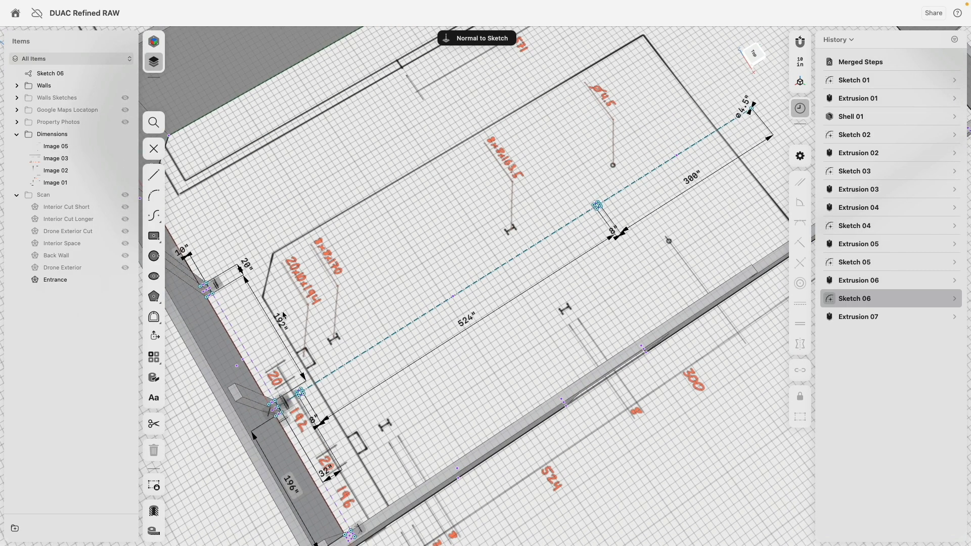
{"action": "left_click", "coordinate": [286, 413]}
{"action": "scroll", "coordinate": [286, 414], "scroll_direction": "up", "scroll_amount": 5}
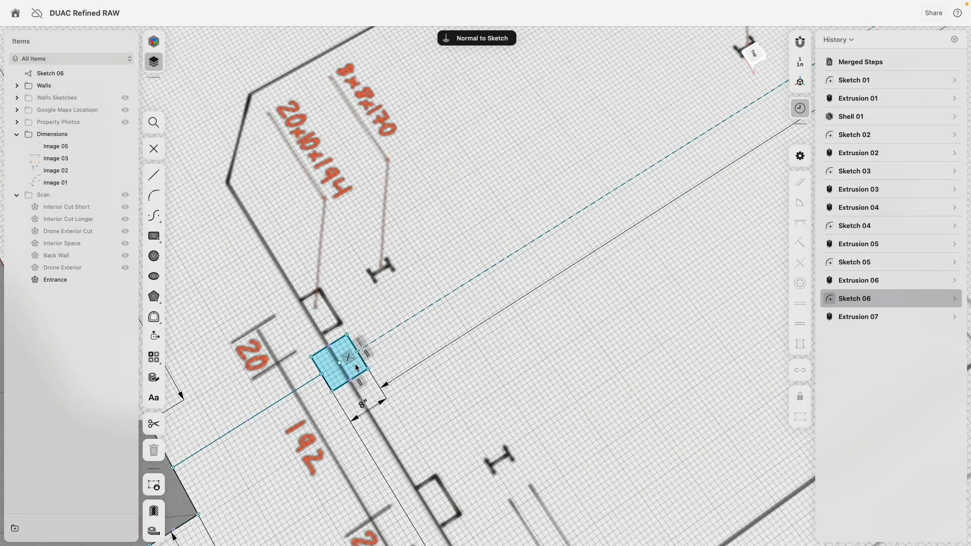
{"action": "key", "text": "e"}
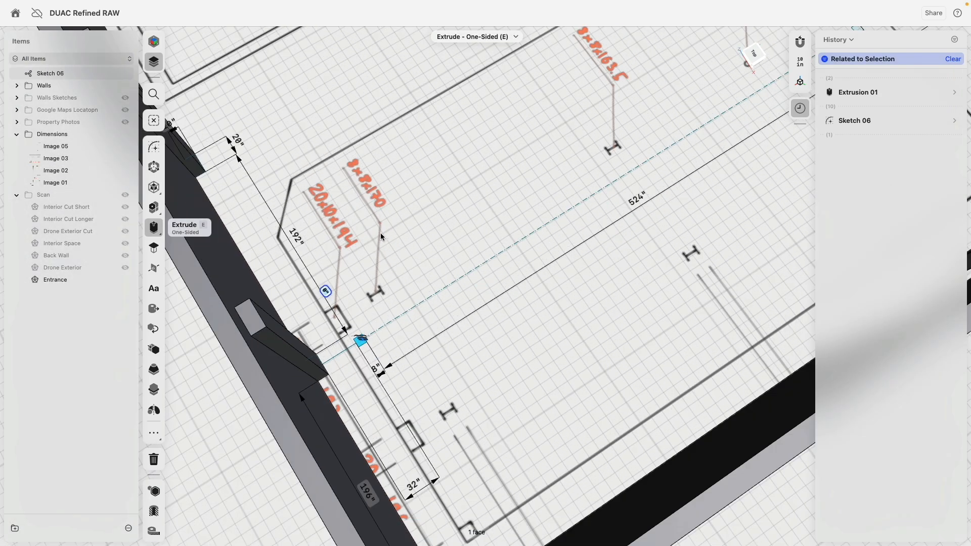
{"action": "scroll", "coordinate": [360, 337], "scroll_direction": "down", "scroll_amount": 5}
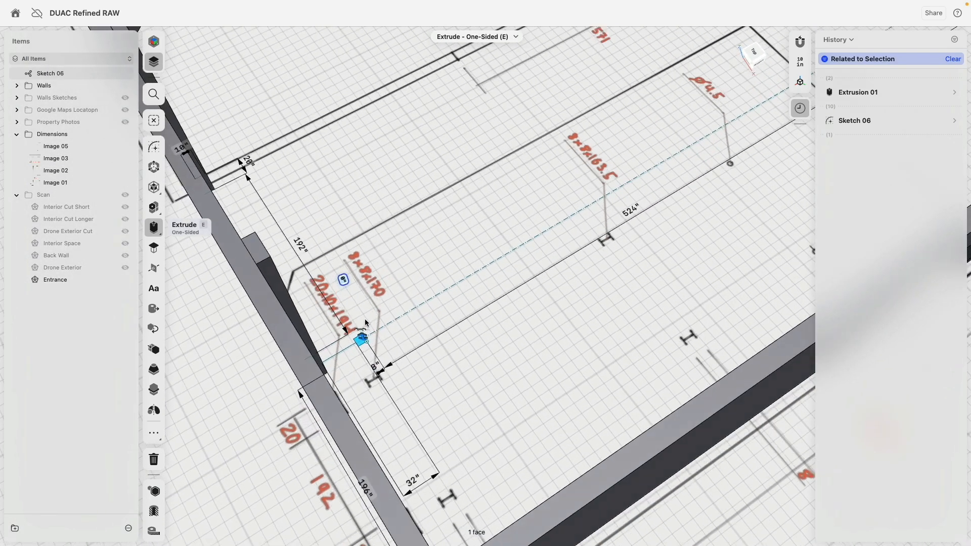
{"action": "scroll", "coordinate": [362, 336], "scroll_direction": "up", "scroll_amount": 2}
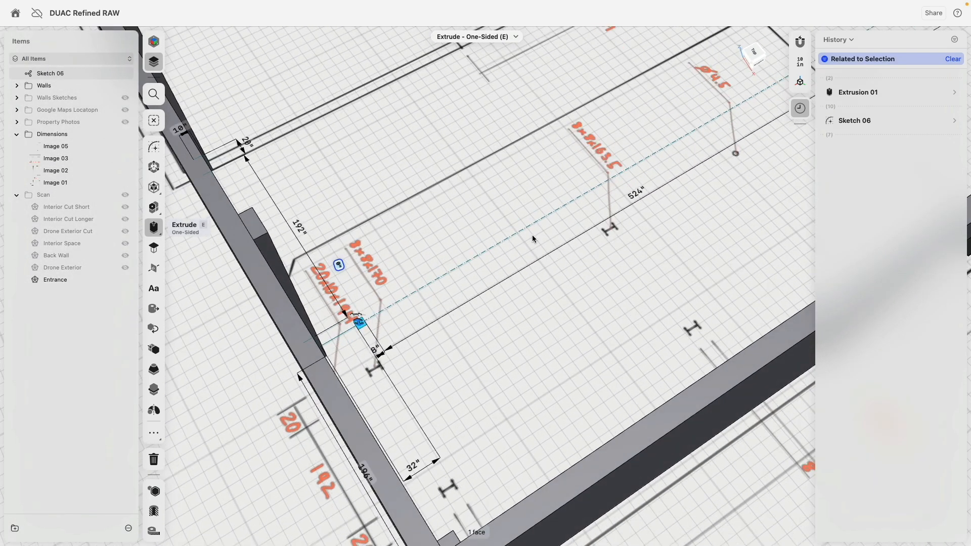
{"action": "scroll", "coordinate": [358, 321], "scroll_direction": "up", "scroll_amount": 5}
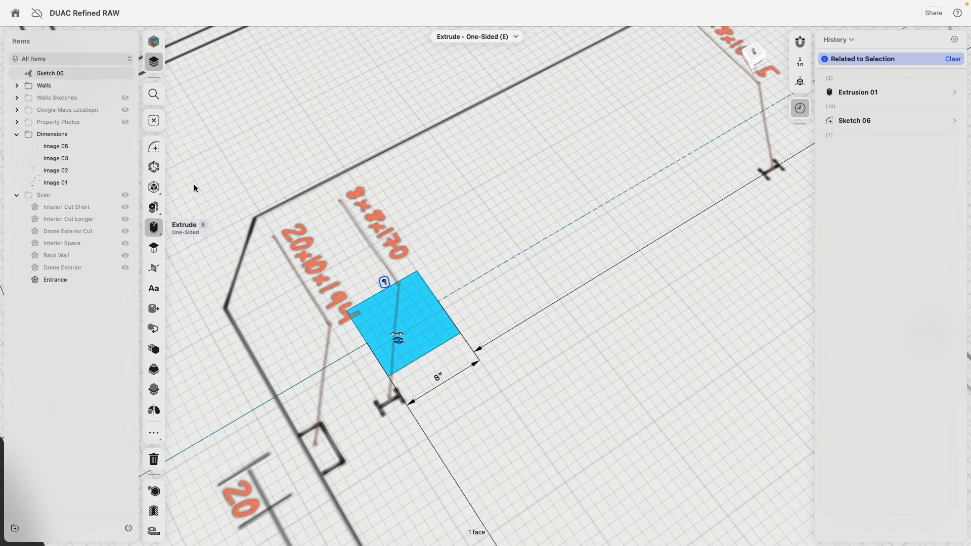
{"action": "key", "text": "m"}
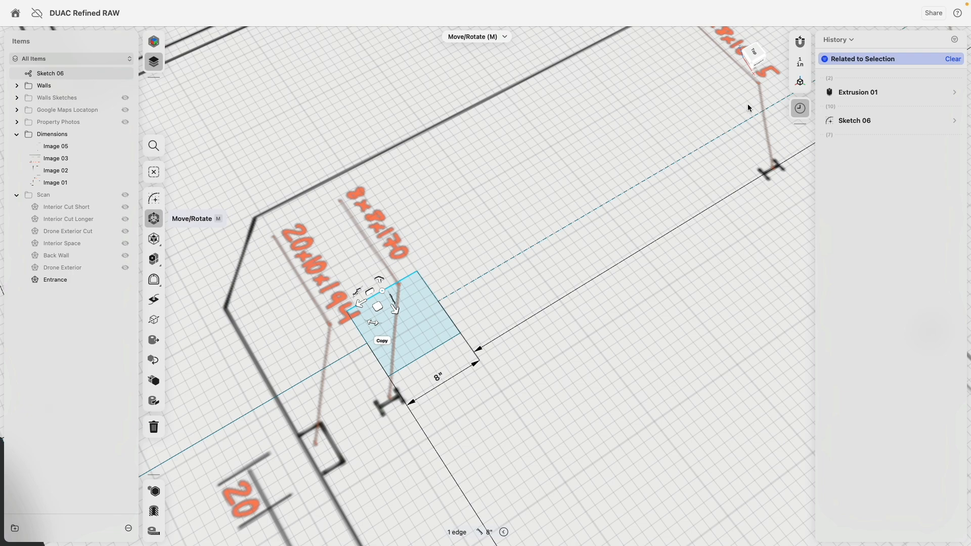
{"action": "right_click_drag", "start_coordinate": [590, 260], "coordinate": [573, 289]}
{"action": "scroll", "coordinate": [515, 228], "scroll_direction": "up", "scroll_amount": 5}
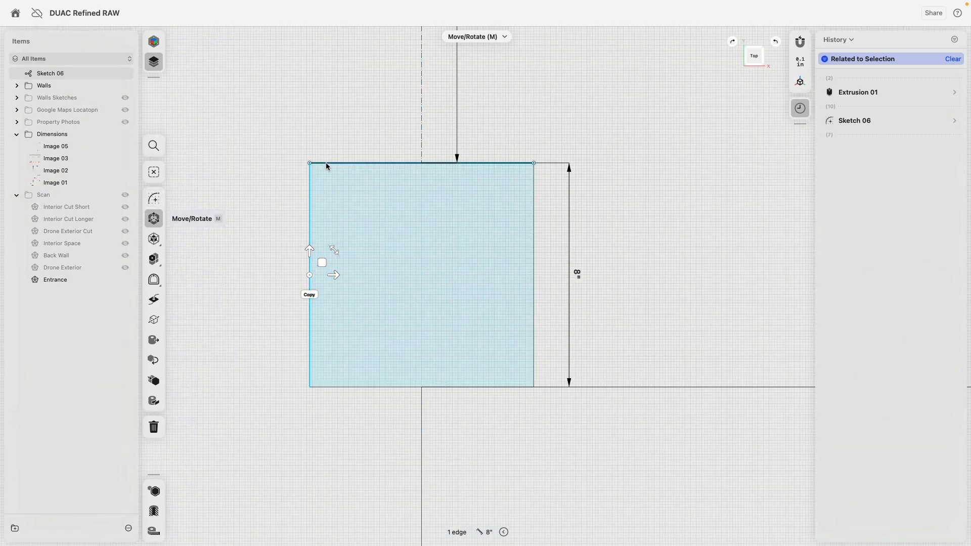
{"action": "left_click", "coordinate": [326, 163]}
{"action": "left_click", "coordinate": [274, 200]}
{"action": "left_click", "coordinate": [334, 162]}
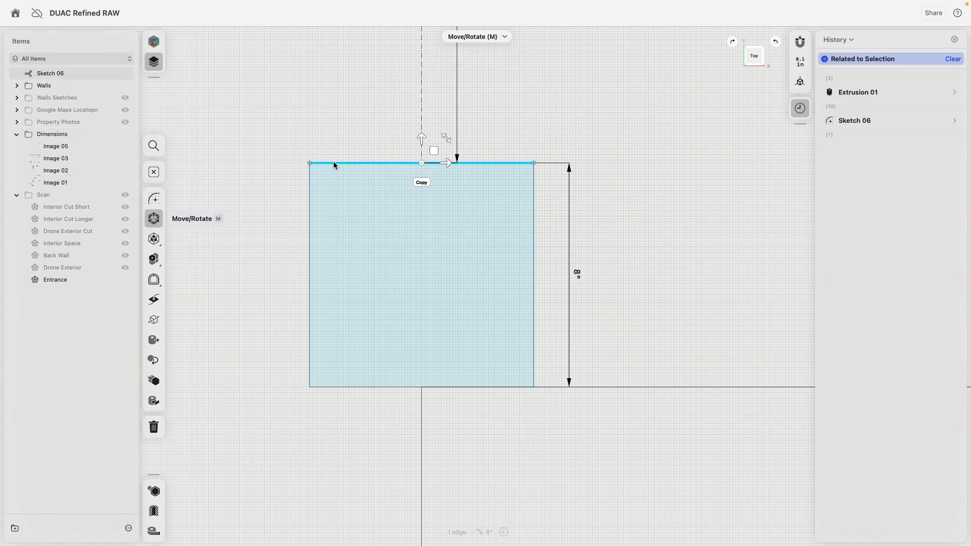
Step: Reopen Sketch 06 for editing and draw two horizontal lines across the lower square, near its upper and lower edges
{"action": "left_click", "coordinate": [50, 72]}
{"action": "double_click", "coordinate": [51, 74]}
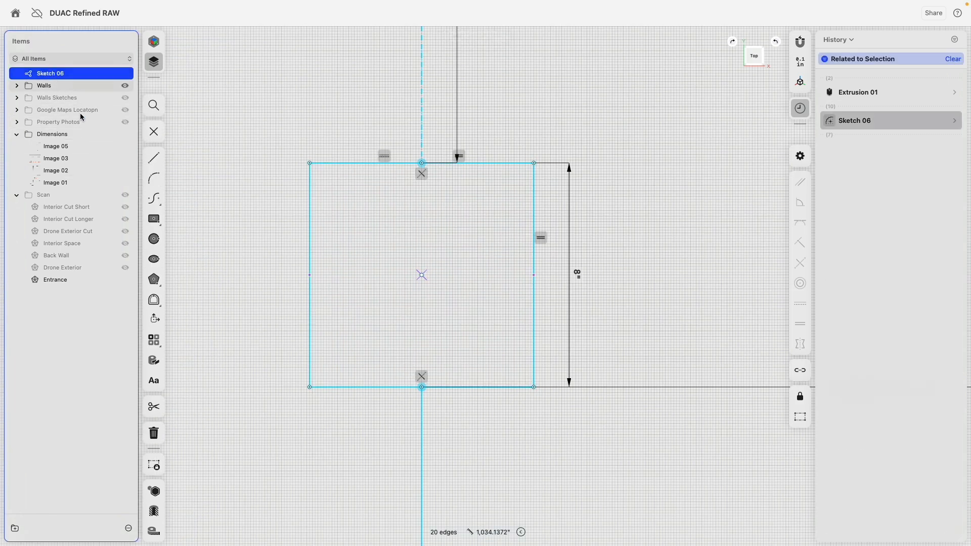
{"action": "left_click", "coordinate": [153, 158]}
{"action": "left_click", "coordinate": [309, 188]}
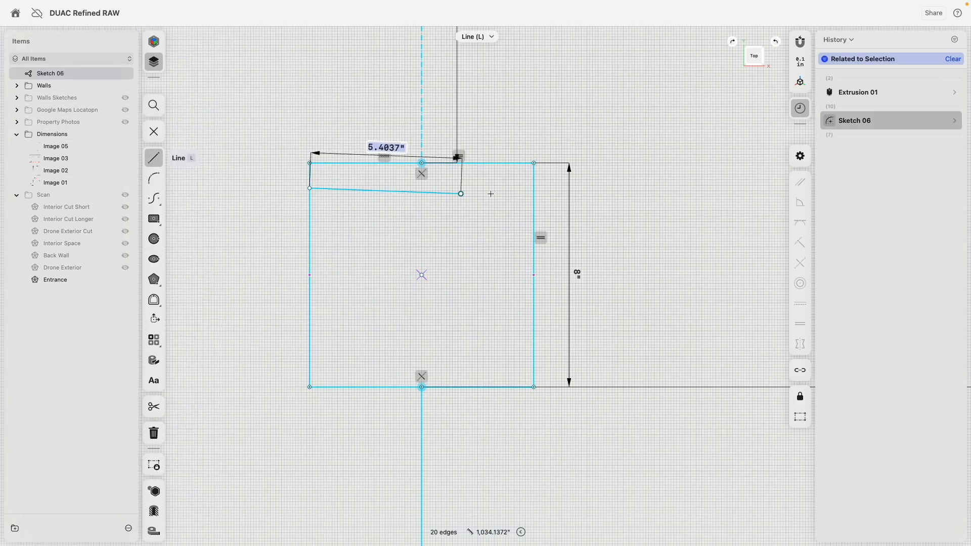
{"action": "left_click", "coordinate": [533, 188]}
{"action": "left_click", "coordinate": [533, 348]}
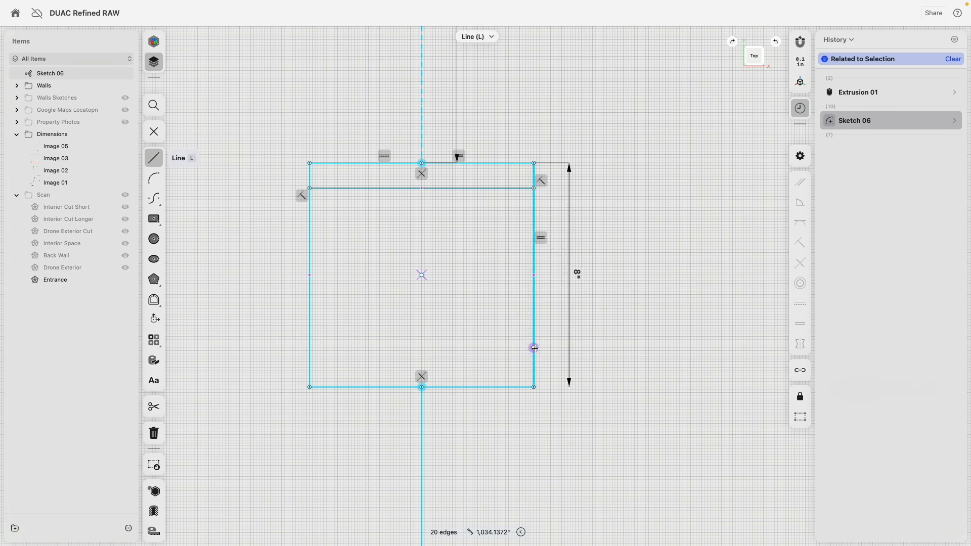
{"action": "left_click", "coordinate": [309, 348]}
{"action": "key", "text": "Escape"}
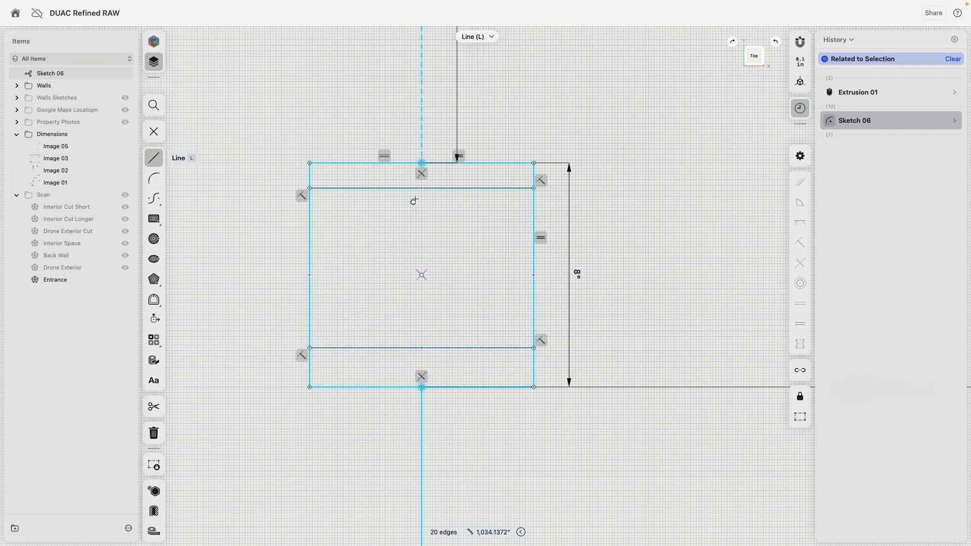
Step: Join the midpoints of the two inner horizontal lines with a line, and draw another line between them on either side of it
{"action": "left_click", "coordinate": [421, 188]}
{"action": "left_click", "coordinate": [422, 347]}
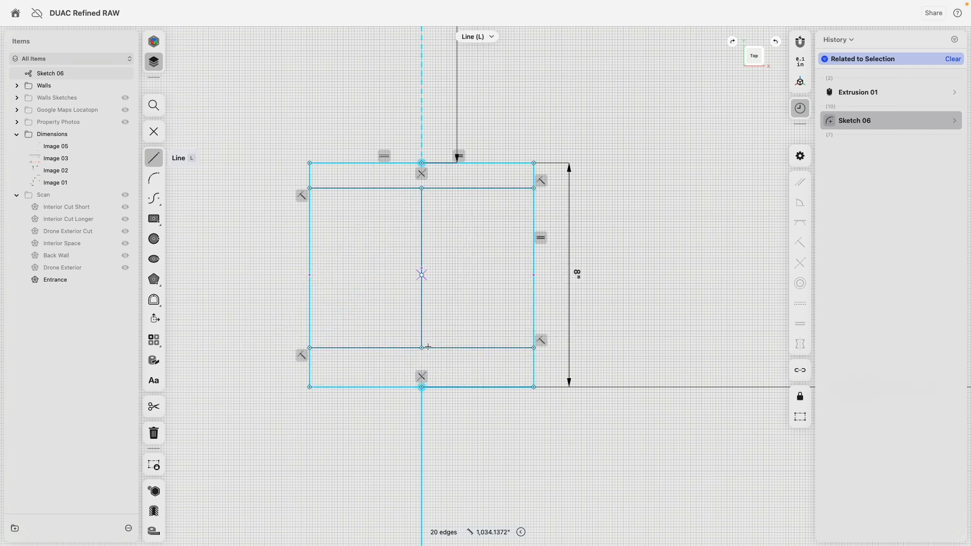
{"action": "left_click", "coordinate": [450, 188]}
{"action": "left_click", "coordinate": [443, 347]}
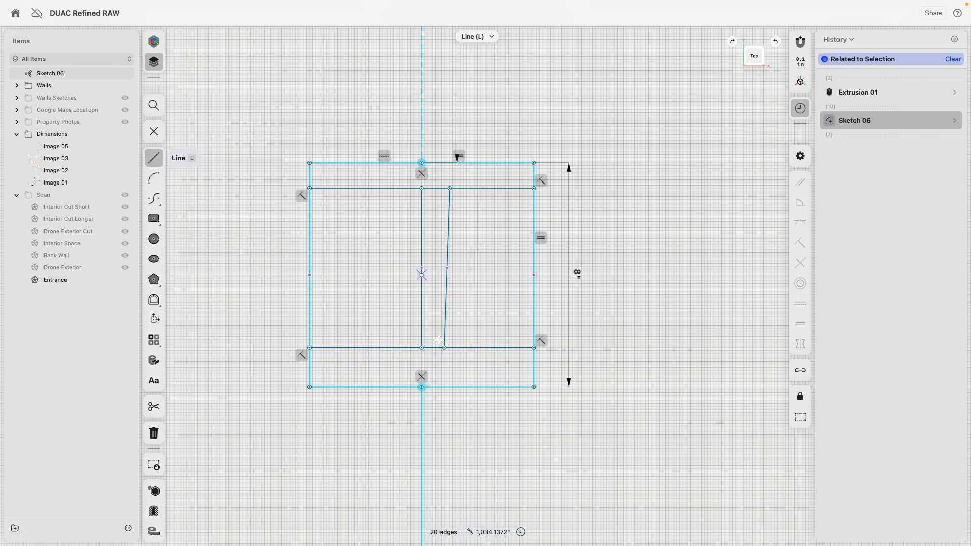
{"action": "left_click", "coordinate": [389, 188]}
{"action": "left_click", "coordinate": [390, 348]}
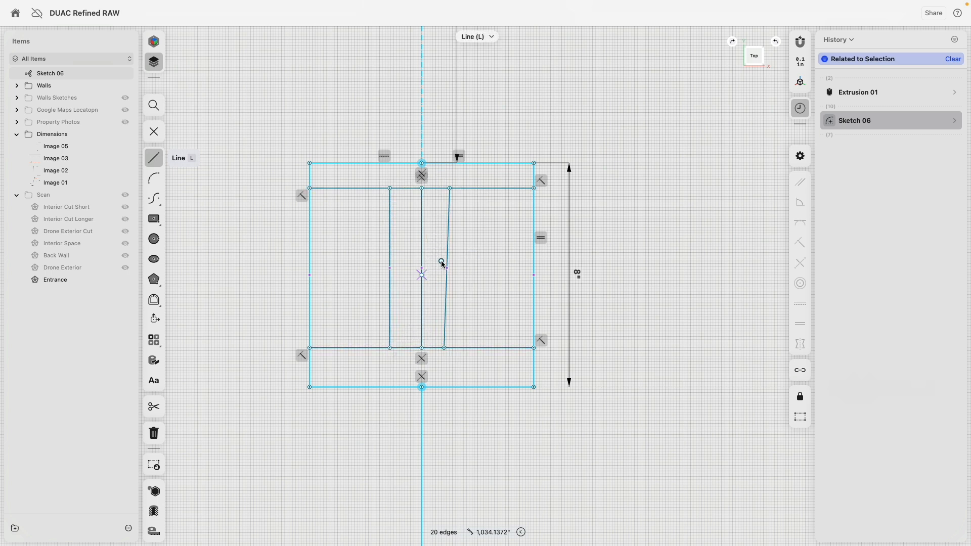
{"action": "key", "text": "Escape"}
Step: Constrain the two inner horizontal lines and the three lines between them in the 8 in square to horizontal/vertical
{"action": "left_click", "coordinate": [397, 188]}
{"action": "left_click", "coordinate": [390, 213]}
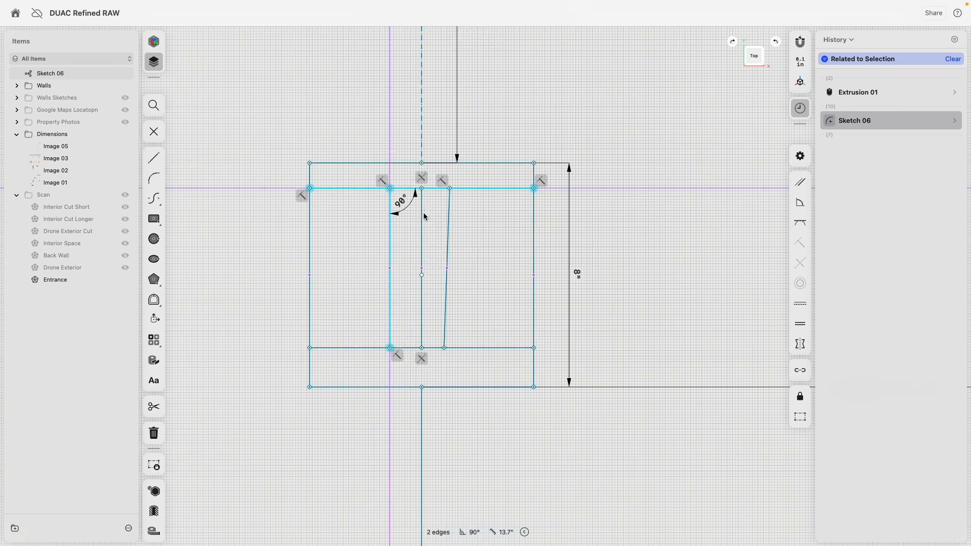
{"action": "left_click", "coordinate": [421, 218]}
{"action": "left_click", "coordinate": [449, 226]}
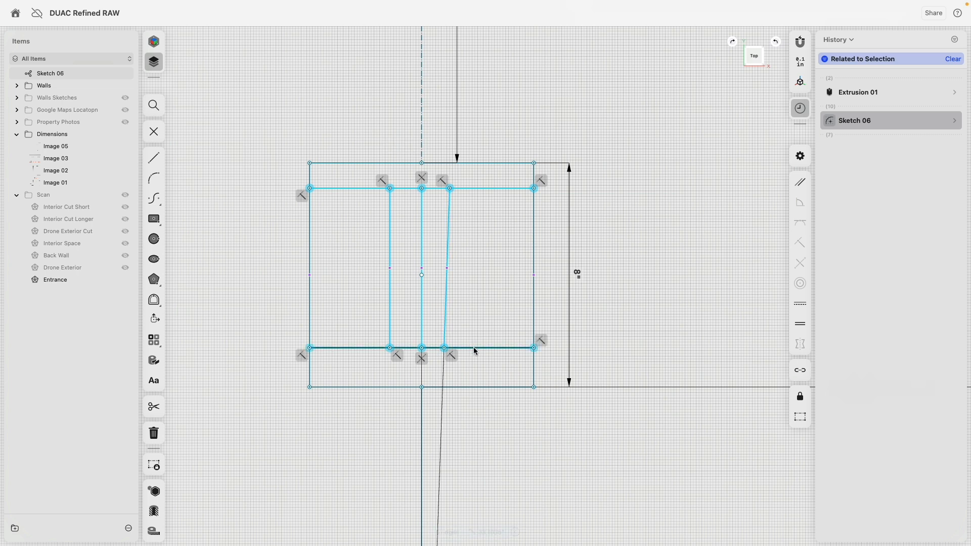
{"action": "left_click", "coordinate": [472, 349]}
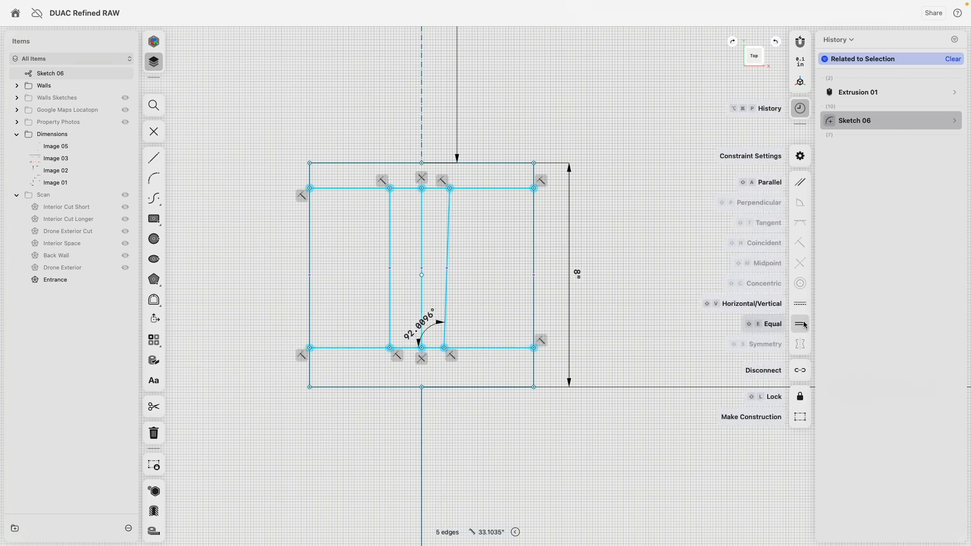
{"action": "left_click", "coordinate": [800, 304]}
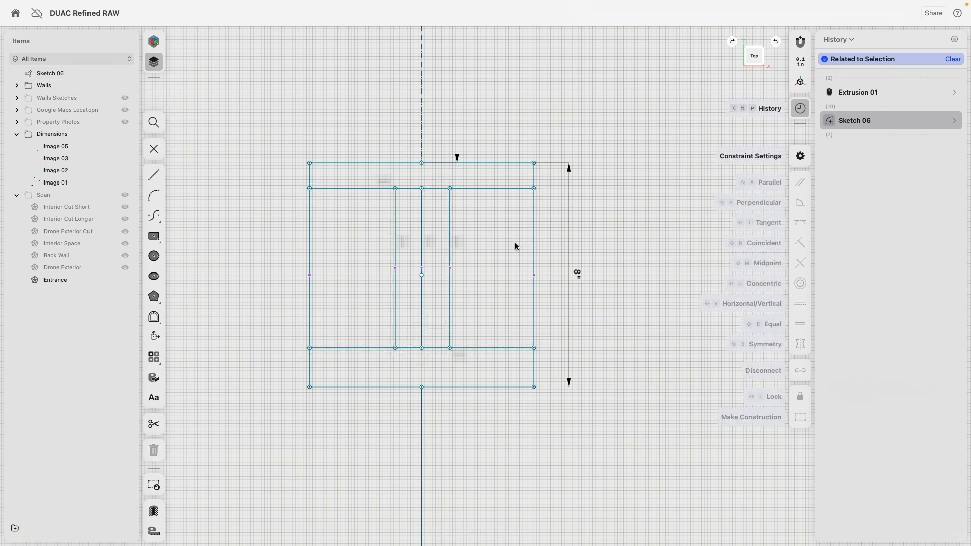
Step: Make the middle vertical line construction geometry and set the distance between the two lines beside it to 0.25 in
{"action": "left_click", "coordinate": [422, 212]}
{"action": "left_click", "coordinate": [799, 417]}
{"action": "left_click", "coordinate": [449, 230]}
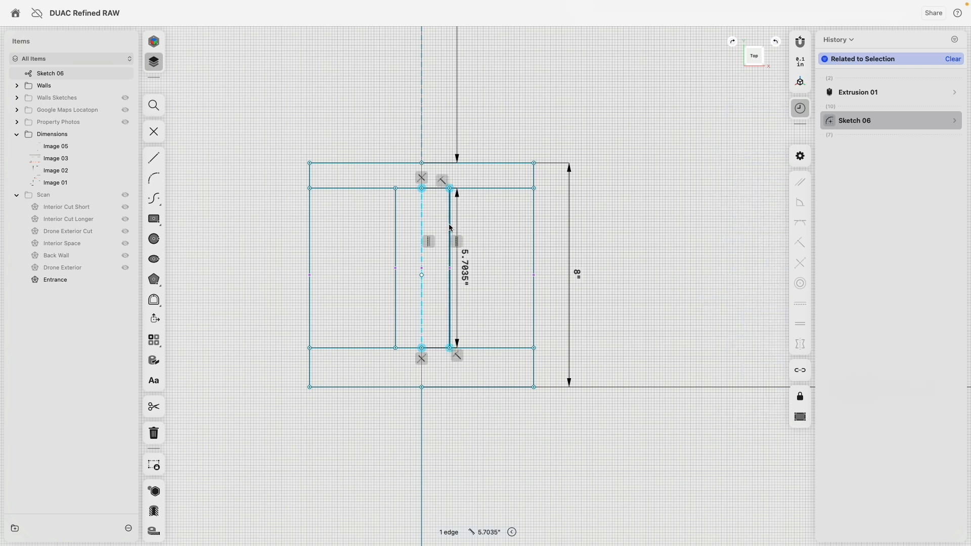
{"action": "left_click", "coordinate": [396, 233]}
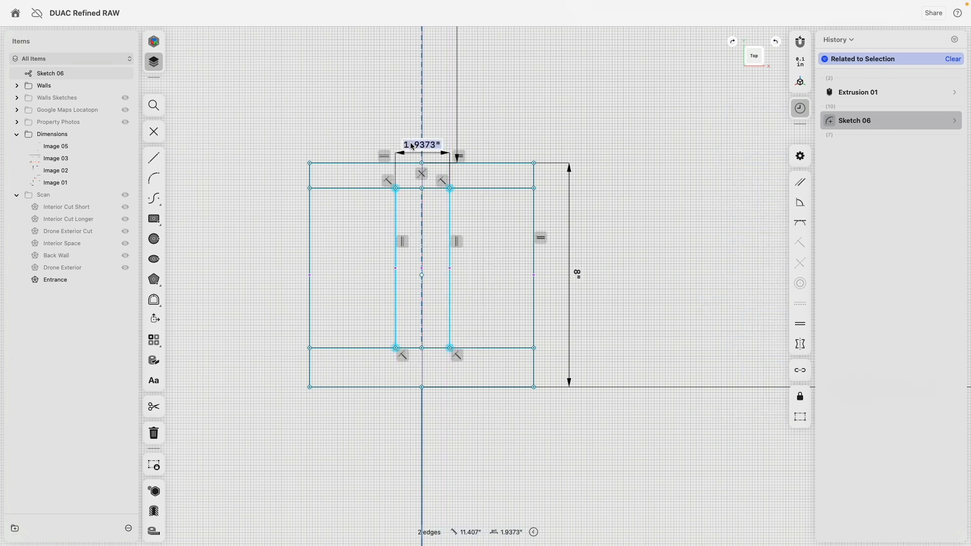
{"action": "type", "text": "0.25"}
{"action": "key", "text": "Return"}
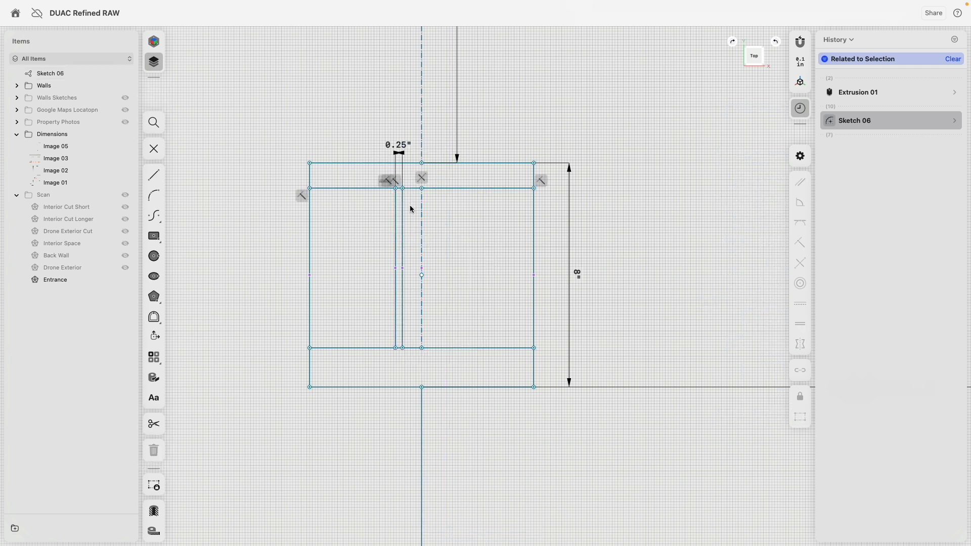
Step: Move the 0.25 in line pair over the vertical construction line and constrain the pair symmetric about it
{"action": "left_click", "coordinate": [404, 272]}
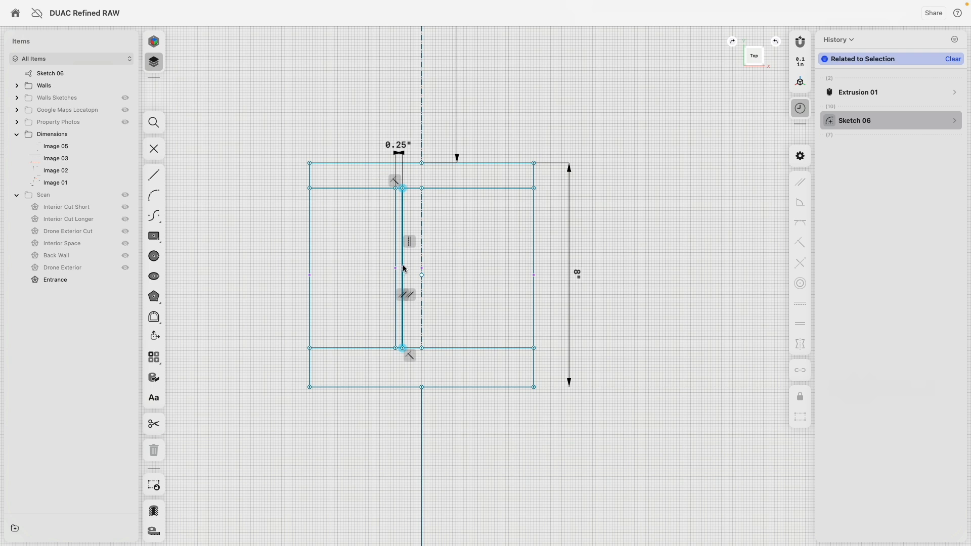
{"action": "mouse_move", "coordinate": [404, 269]}
{"action": "left_mouse_down"}
{"action": "mouse_move", "coordinate": [425, 267]}
{"action": "mouse_move", "coordinate": [424, 242]}
{"action": "left_mouse_up"}
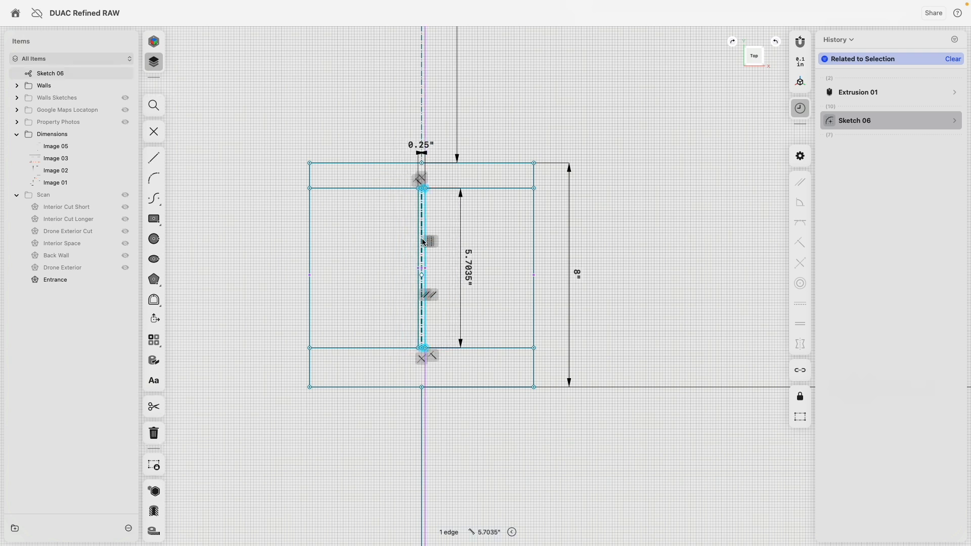
{"action": "scroll", "coordinate": [424, 242], "scroll_direction": "up", "scroll_amount": 3}
{"action": "left_click", "coordinate": [416, 219]}
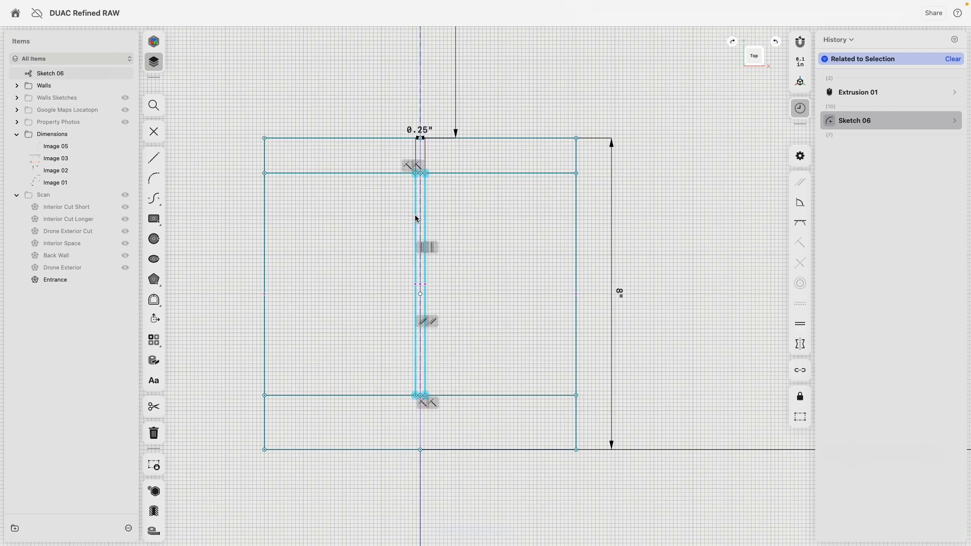
{"action": "left_click", "coordinate": [800, 345]}
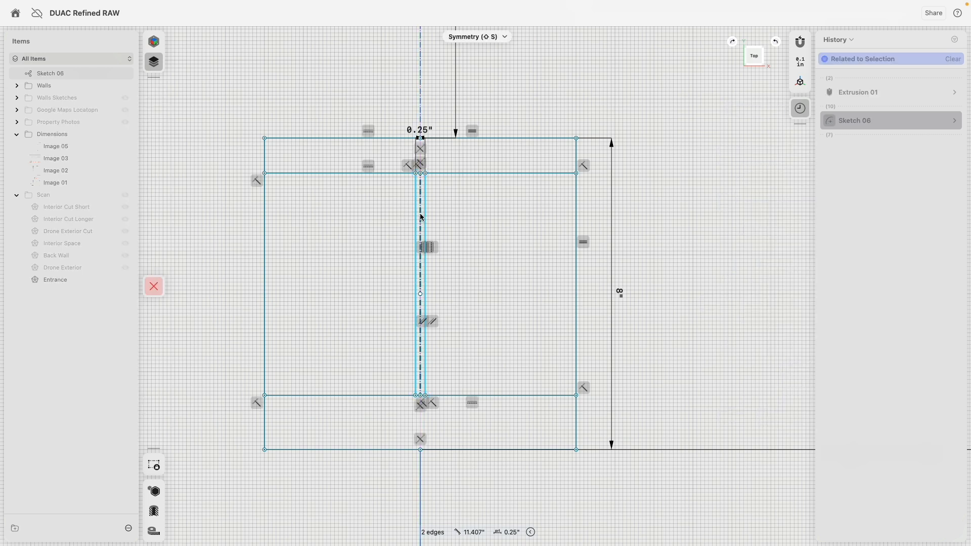
{"action": "left_click", "coordinate": [420, 217]}
Step: Set both I-beam flange thicknesses to 0.25 in, measured from the square's upper and lower edges to the inner horizontal lines
{"action": "left_click", "coordinate": [454, 173]}
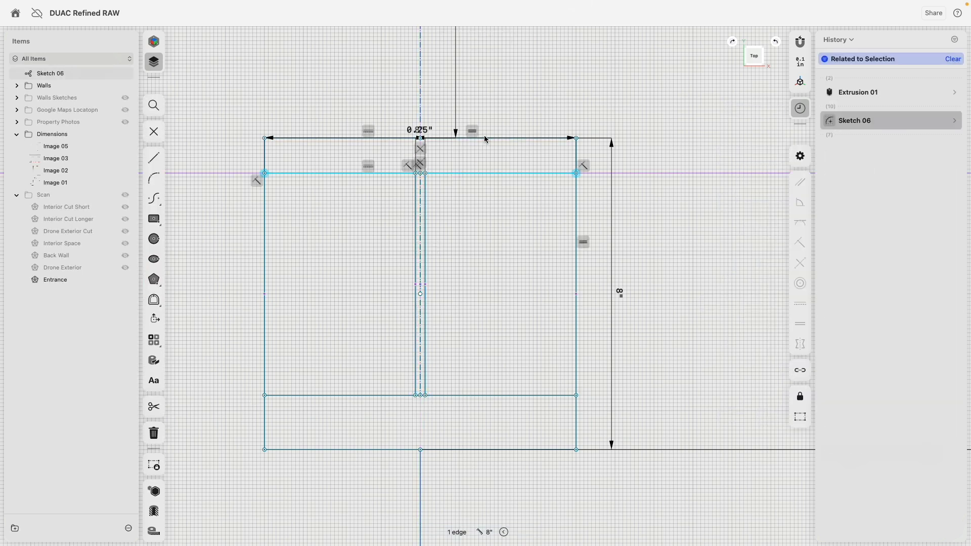
{"action": "left_click", "coordinate": [486, 137]}
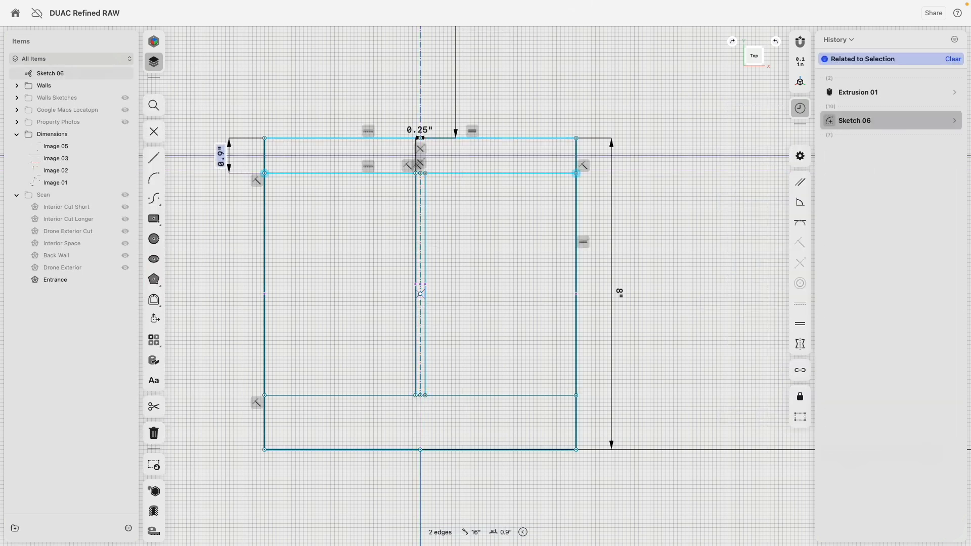
{"action": "type", "text": "5"}
{"action": "key", "text": "Return"}
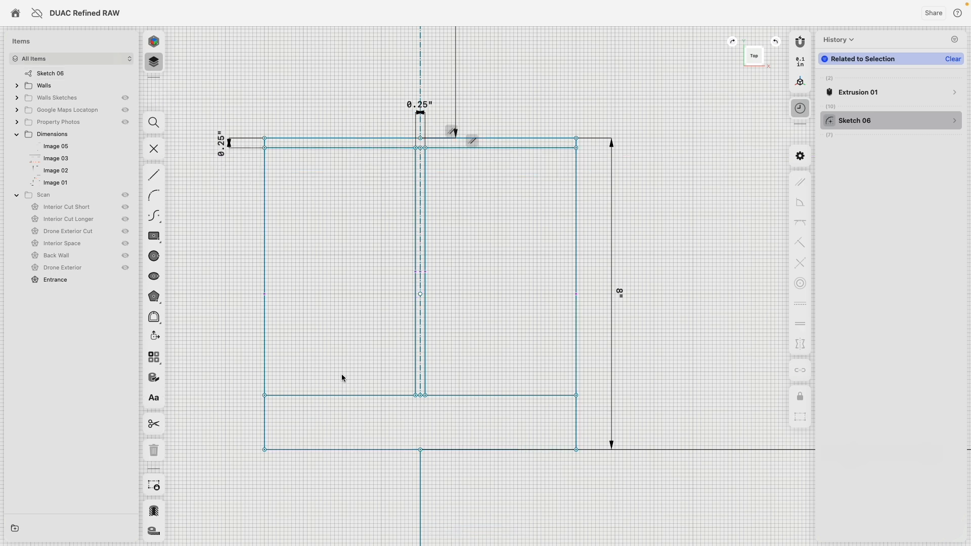
{"action": "left_click", "coordinate": [347, 394]}
{"action": "left_click", "coordinate": [358, 450]}
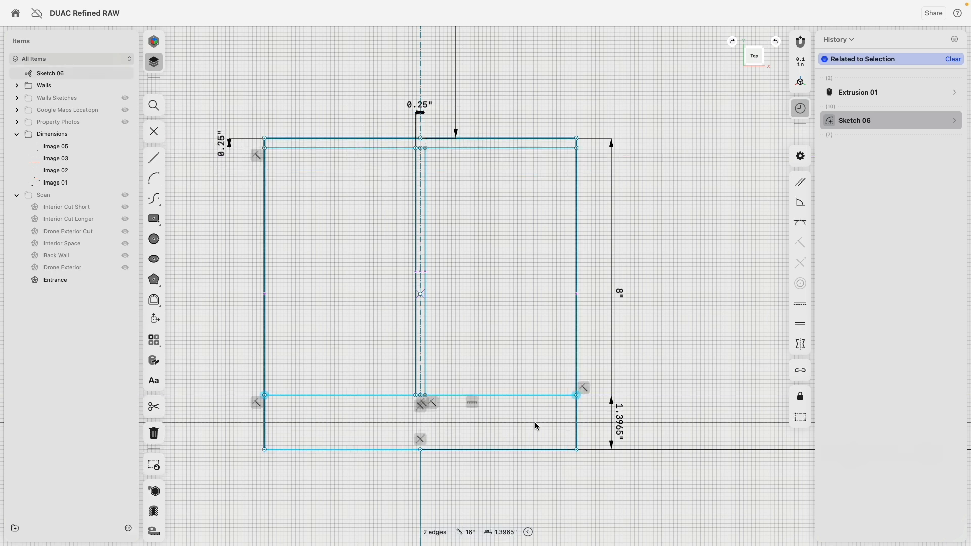
{"action": "type", "text": ".2"}
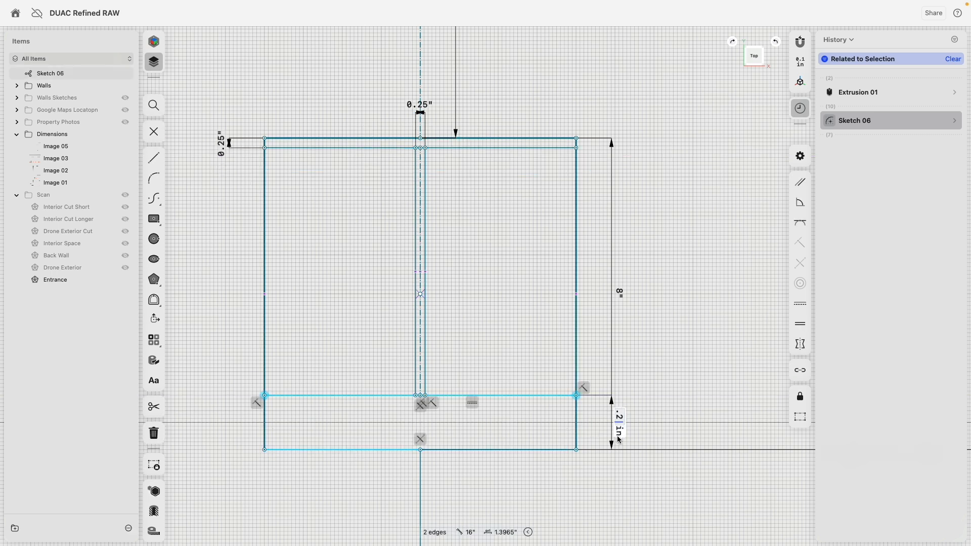
{"action": "type", "text": "5"}
{"action": "key", "text": "Return"}
Step: Extrude the I-beam profile's two flanges and web upward by 170 in as one column
{"action": "scroll", "coordinate": [475, 293], "scroll_direction": "down", "scroll_amount": 6}
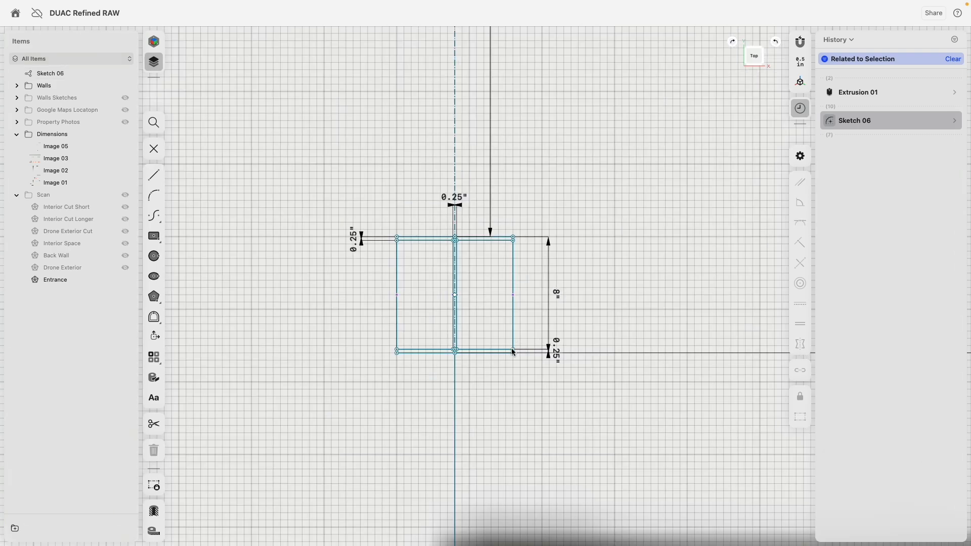
{"action": "mouse_move", "coordinate": [512, 350]}
{"action": "right_mouse_down"}
{"action": "mouse_move", "coordinate": [417, 323]}
{"action": "mouse_move", "coordinate": [365, 287]}
{"action": "right_mouse_up"}
{"action": "scroll", "coordinate": [471, 315], "scroll_direction": "up", "scroll_amount": 10}
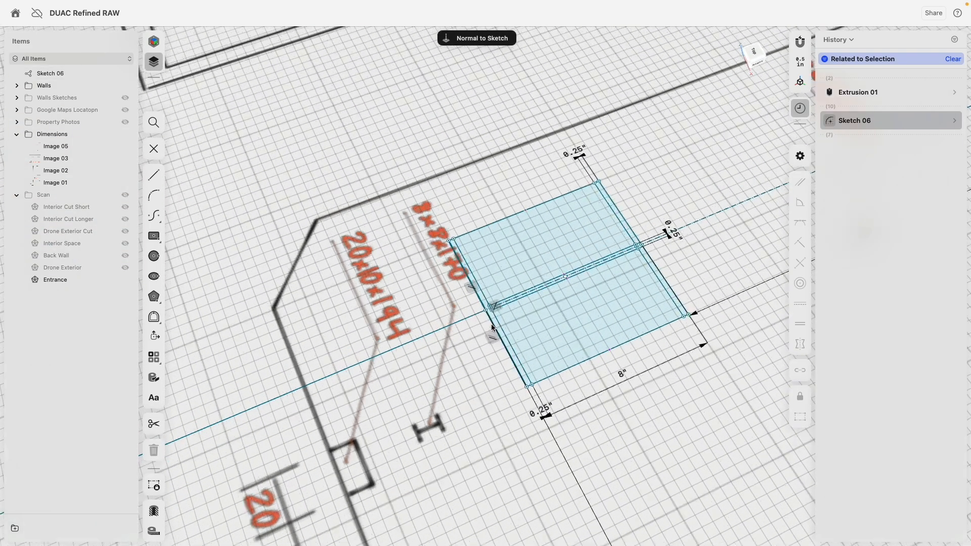
{"action": "left_click", "coordinate": [545, 302]}
{"action": "left_click", "coordinate": [559, 283]}
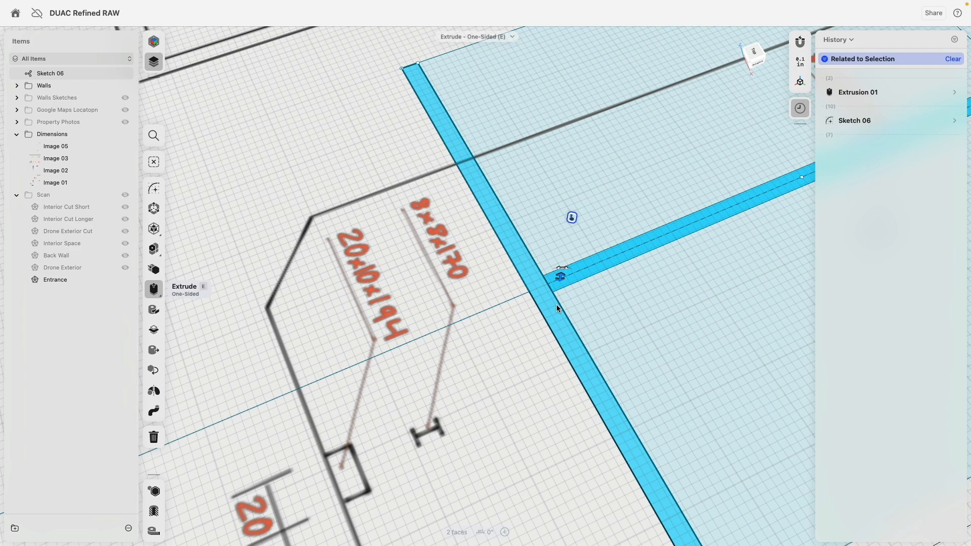
{"action": "scroll", "coordinate": [556, 304], "scroll_direction": "down", "scroll_amount": 10}
{"action": "scroll", "coordinate": [664, 271], "scroll_direction": "up", "scroll_amount": 8}
{"action": "left_click", "coordinate": [643, 272]}
{"action": "scroll", "coordinate": [576, 305], "scroll_direction": "down", "scroll_amount": 10}
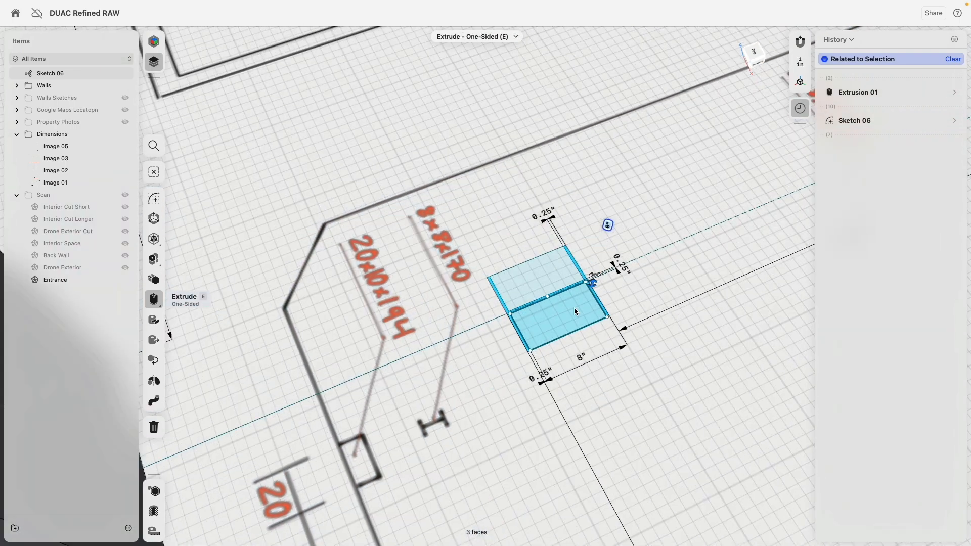
{"action": "scroll", "coordinate": [566, 308], "scroll_direction": "down", "scroll_amount": 10}
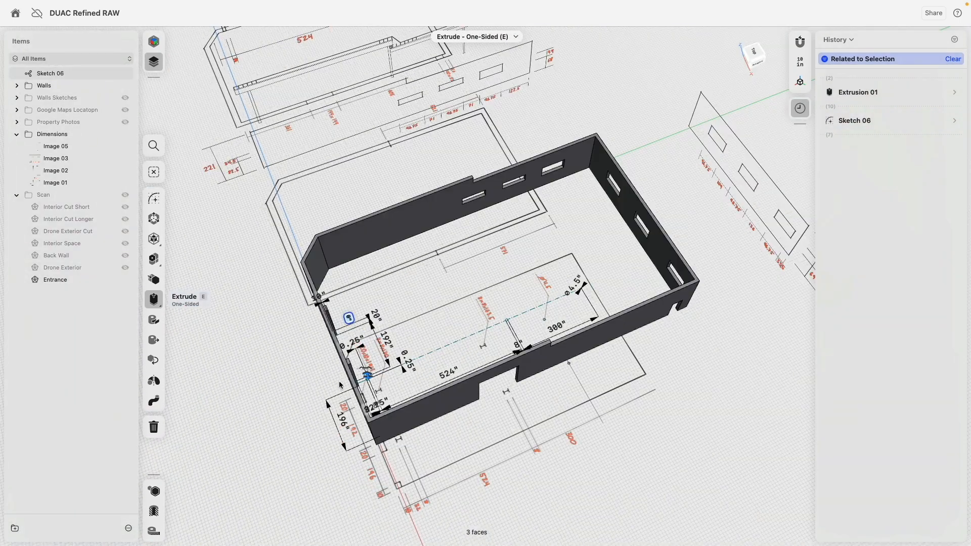
{"action": "scroll", "coordinate": [412, 336], "scroll_direction": "up", "scroll_amount": 6}
{"action": "mouse_move", "coordinate": [411, 337]}
{"action": "right_mouse_down"}
{"action": "mouse_move", "coordinate": [435, 337]}
{"action": "mouse_move", "coordinate": [414, 329]}
{"action": "right_mouse_up"}
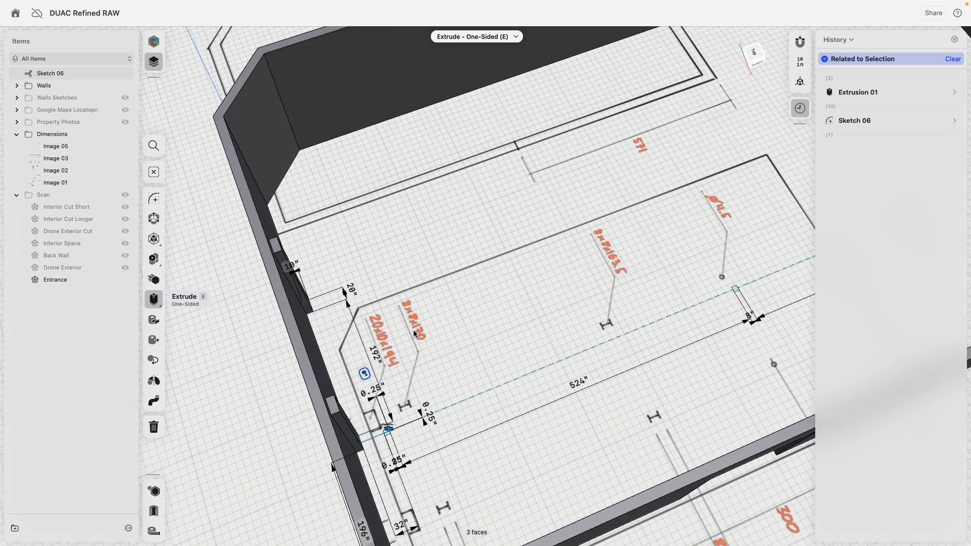
{"action": "left_click", "coordinate": [388, 431]}
{"action": "left_click_drag", "start_coordinate": [376, 331], "coordinate": [361, 328]}
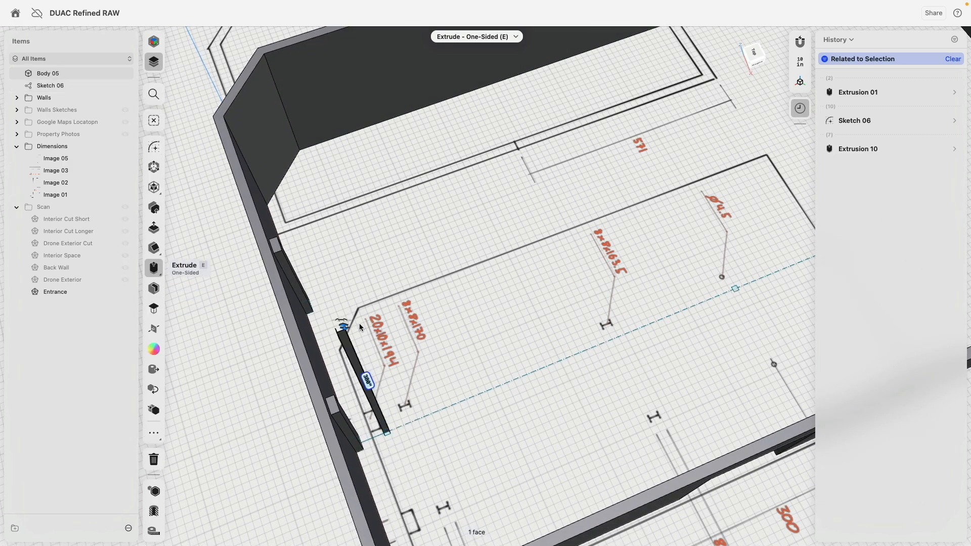
{"action": "type", "text": "170in"}
{"action": "key", "text": "Tab"}
{"action": "left_click", "coordinate": [241, 389]}
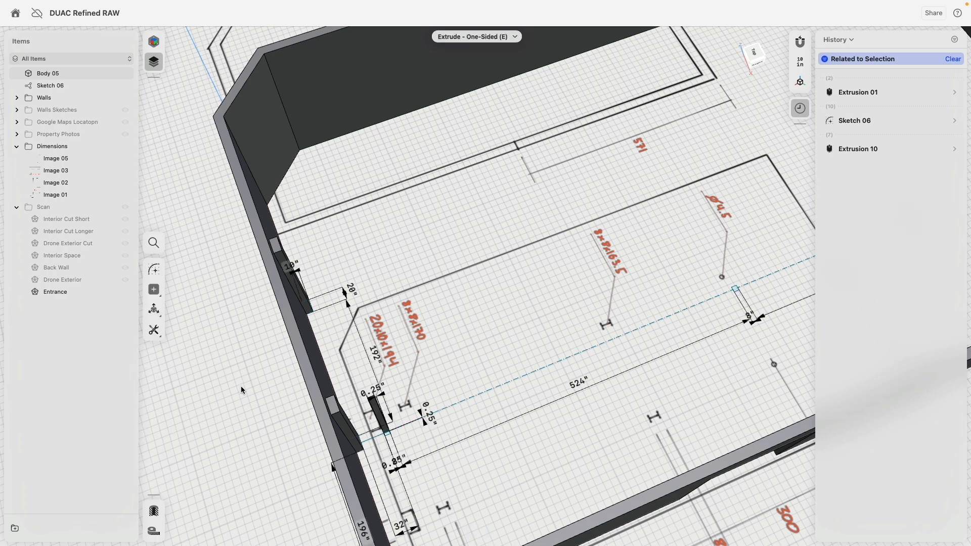
Step: Copy the extruded I-beam column along the construction line toward the other 8 in square
{"action": "right_click_drag", "start_coordinate": [241, 390], "coordinate": [337, 350]}
{"action": "scroll", "coordinate": [338, 350], "scroll_direction": "up", "scroll_amount": 10}
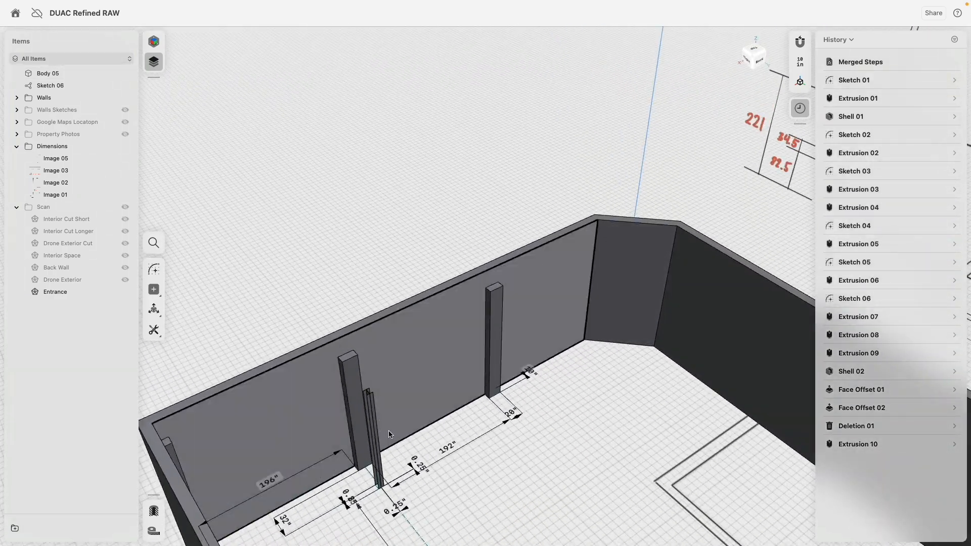
{"action": "left_click", "coordinate": [356, 367]}
{"action": "scroll", "coordinate": [356, 365], "scroll_direction": "down", "scroll_amount": 5}
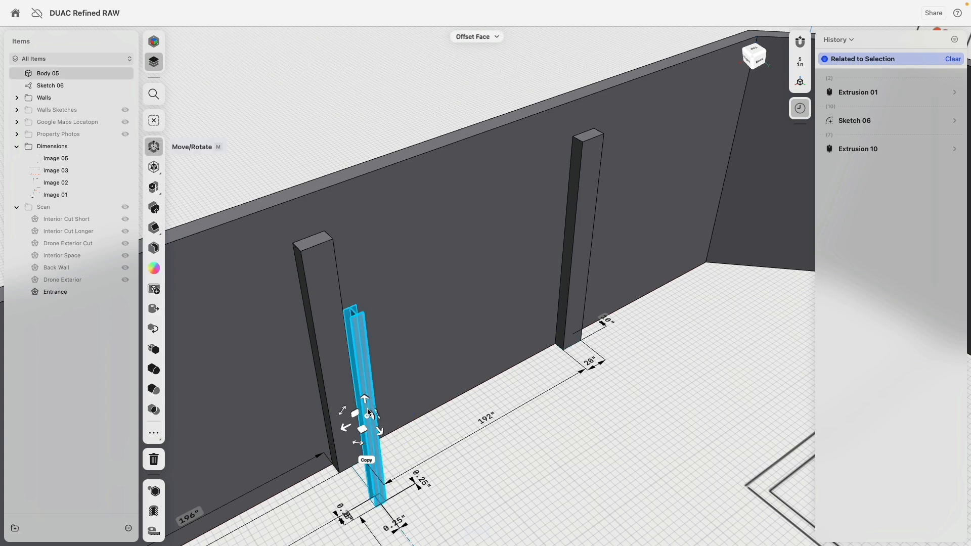
{"action": "right_click_drag", "start_coordinate": [369, 413], "coordinate": [442, 318]}
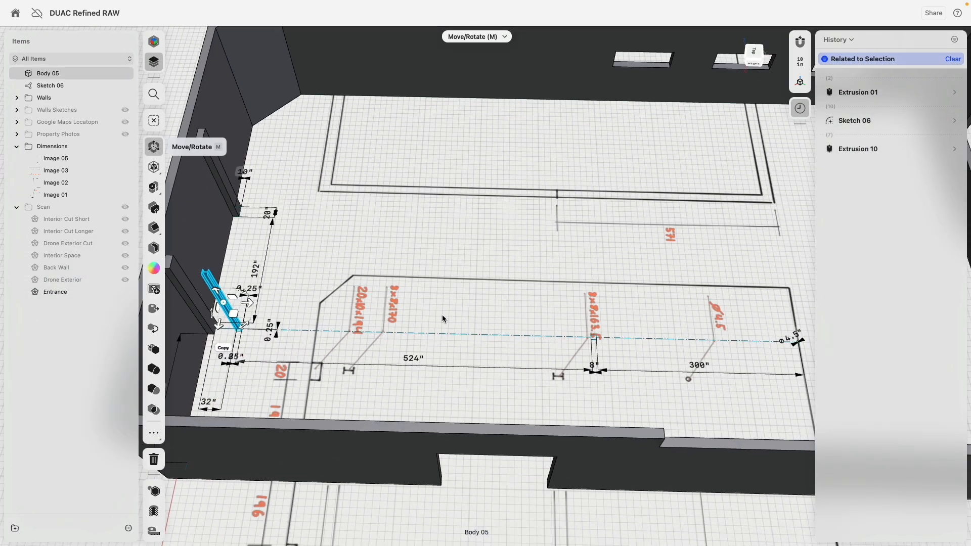
{"action": "left_click_drag", "start_coordinate": [248, 303], "coordinate": [596, 310]}
{"action": "scroll", "coordinate": [605, 341], "scroll_direction": "up", "scroll_amount": 5}
{"action": "mouse_move", "coordinate": [606, 342]}
{"action": "right_mouse_down"}
{"action": "mouse_move", "coordinate": [529, 368]}
{"action": "mouse_move", "coordinate": [511, 348]}
{"action": "mouse_move", "coordinate": [517, 265]}
{"action": "mouse_move", "coordinate": [478, 277]}
{"action": "mouse_move", "coordinate": [469, 344]}
{"action": "right_mouse_up"}
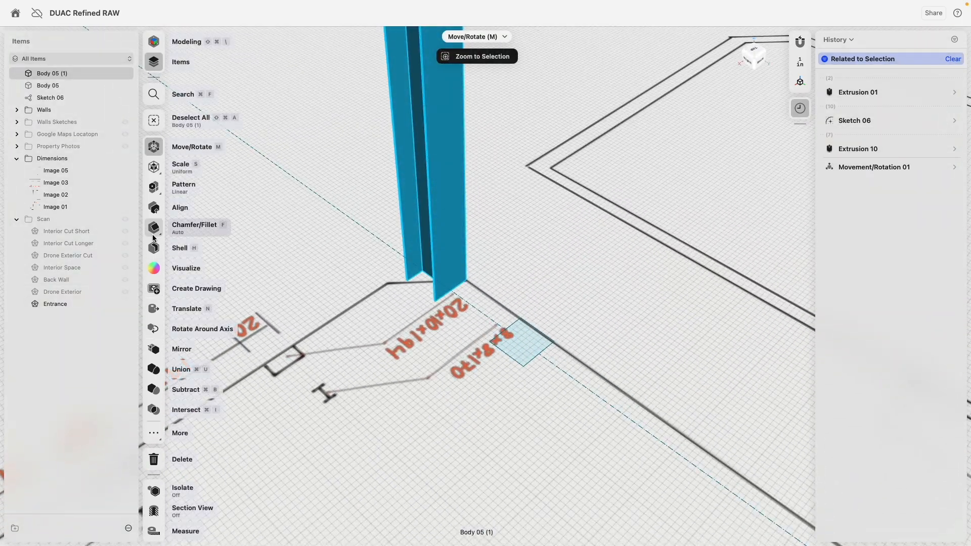
Step: Align the bottom flange edge of the copied I-beam column with the matching edge of the second 8 in square
{"action": "left_click", "coordinate": [154, 207]}
{"action": "left_click", "coordinate": [465, 340]}
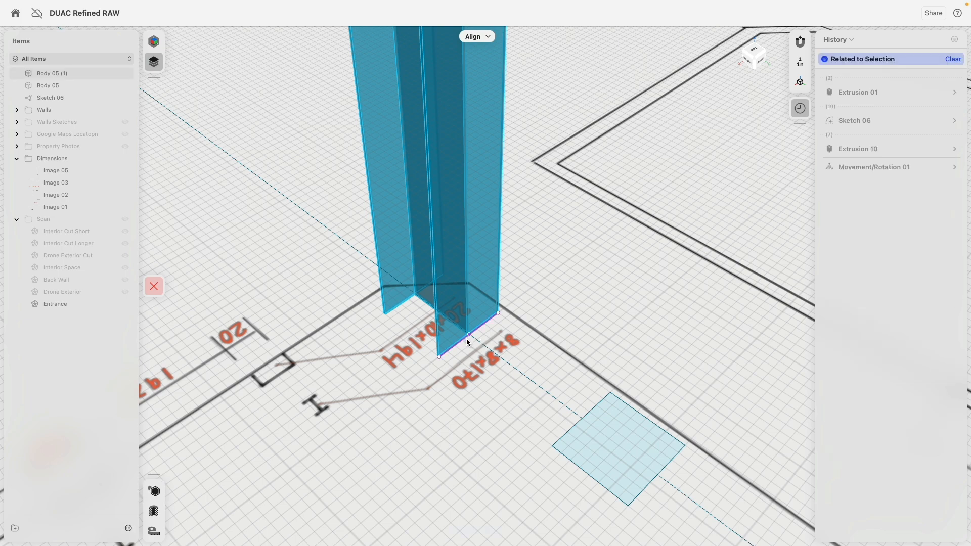
{"action": "left_click", "coordinate": [645, 486]}
{"action": "scroll", "coordinate": [468, 416], "scroll_direction": "down", "scroll_amount": 5}
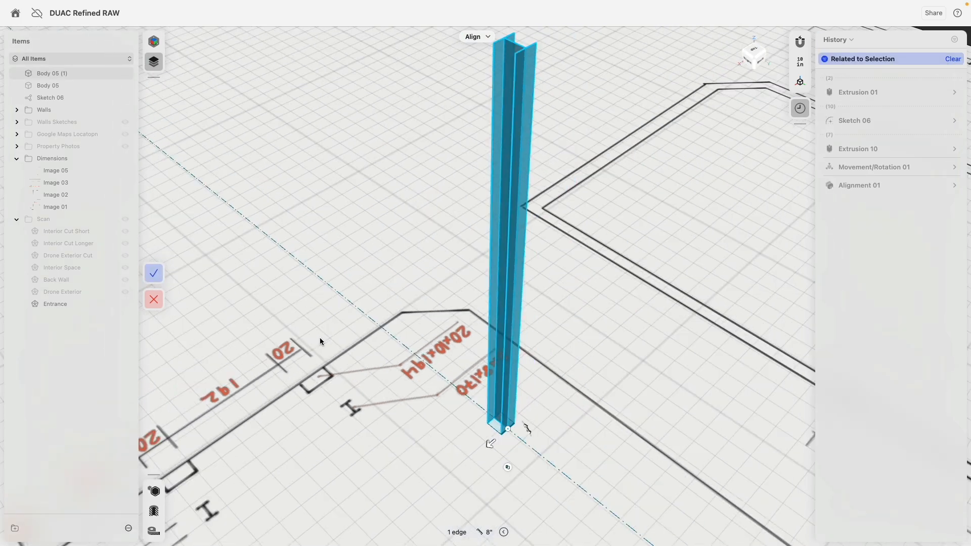
{"action": "left_click", "coordinate": [156, 274]}
{"action": "left_click", "coordinate": [308, 306]}
Step: Set the copied I-beam column's total height to 163.5 in by offsetting its top face
{"action": "scroll", "coordinate": [330, 323], "scroll_direction": "down", "scroll_amount": 5}
{"action": "scroll", "coordinate": [377, 227], "scroll_direction": "up", "scroll_amount": 6}
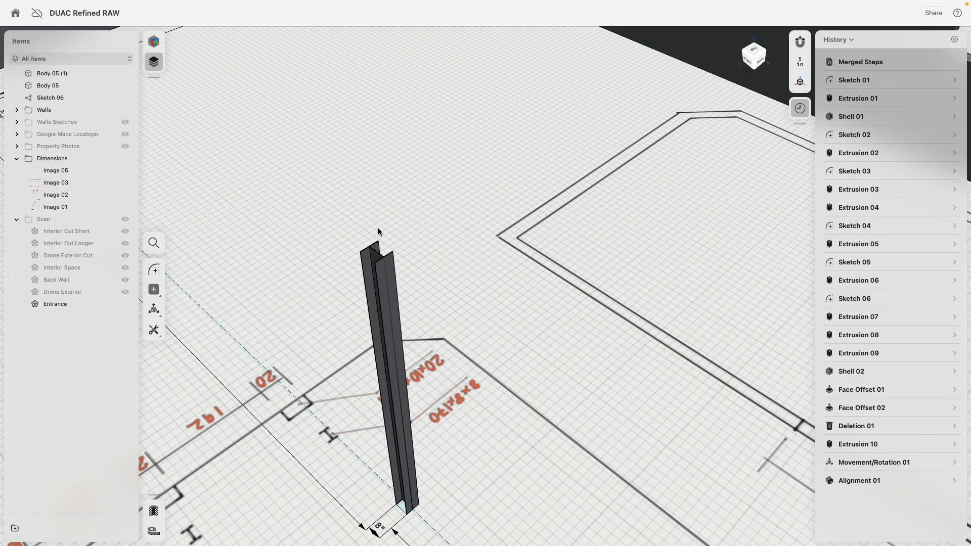
{"action": "mouse_move", "coordinate": [375, 291]}
{"action": "right_mouse_down"}
{"action": "mouse_move", "coordinate": [384, 347]}
{"action": "mouse_move", "coordinate": [566, 394]}
{"action": "right_mouse_up"}
{"action": "mouse_move", "coordinate": [640, 171]}
{"action": "middle_mouse_down"}
{"action": "mouse_move", "coordinate": [385, 369]}
{"action": "mouse_move", "coordinate": [391, 375]}
{"action": "middle_mouse_up"}
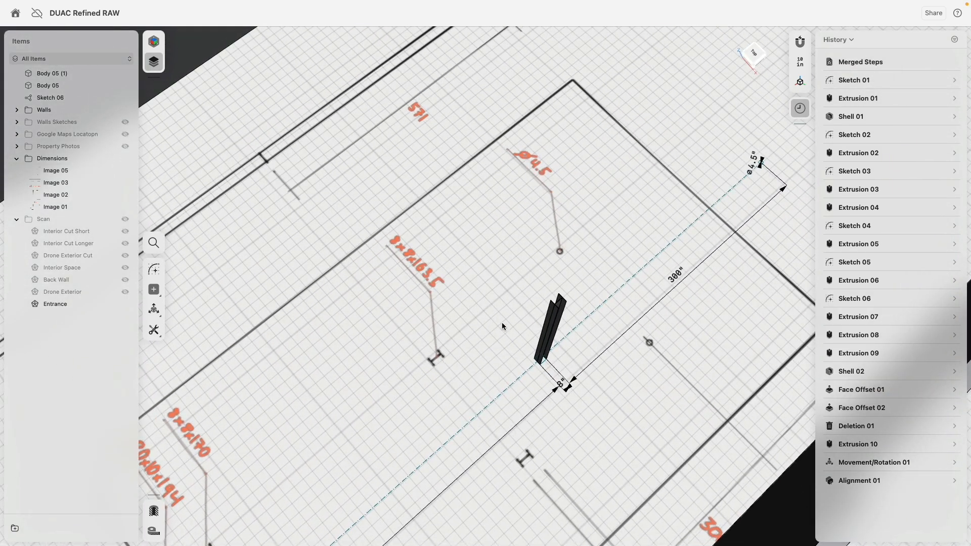
{"action": "scroll", "coordinate": [581, 314], "scroll_direction": "up", "scroll_amount": 3}
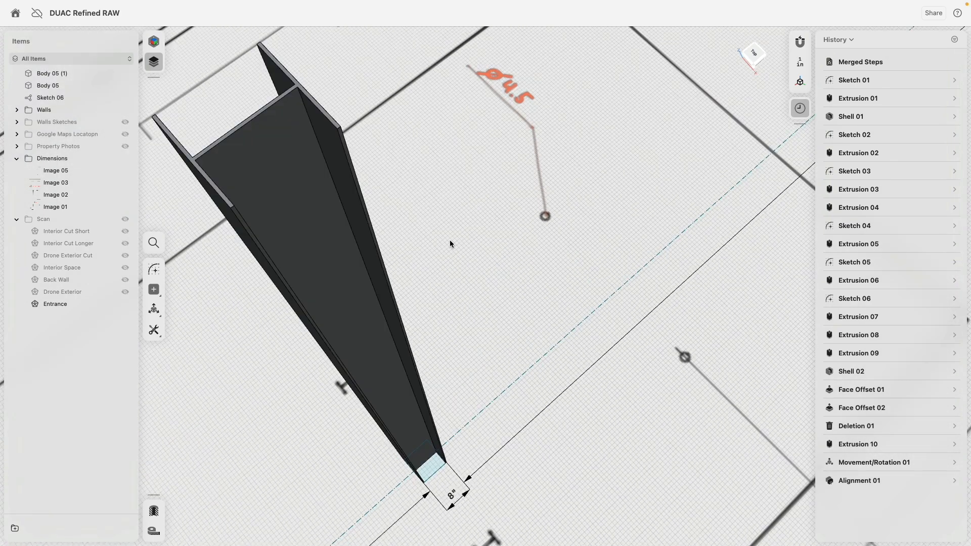
{"action": "left_click", "coordinate": [296, 86]}
{"action": "middle_click_drag", "start_coordinate": [353, 153], "coordinate": [546, 297]}
{"action": "left_click", "coordinate": [398, 312]}
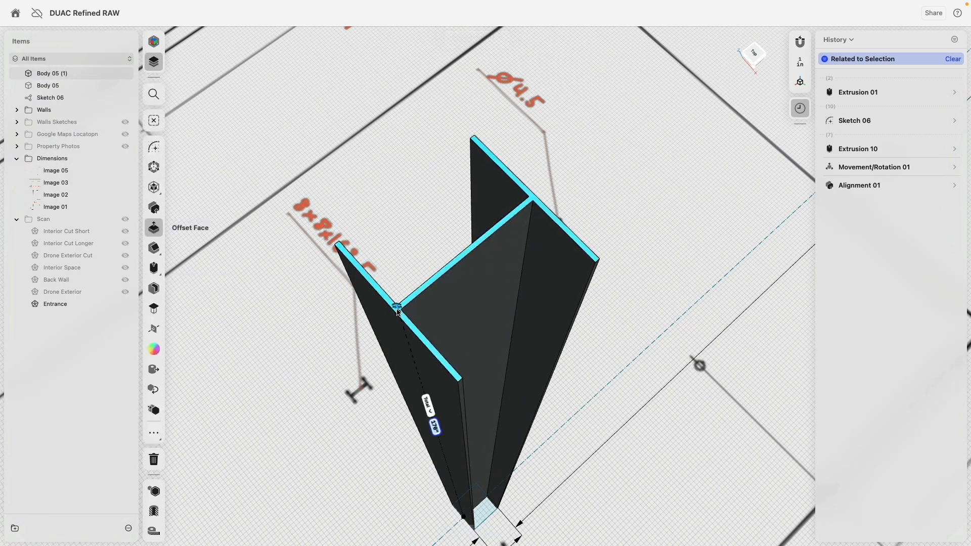
{"action": "type", "text": "1"}
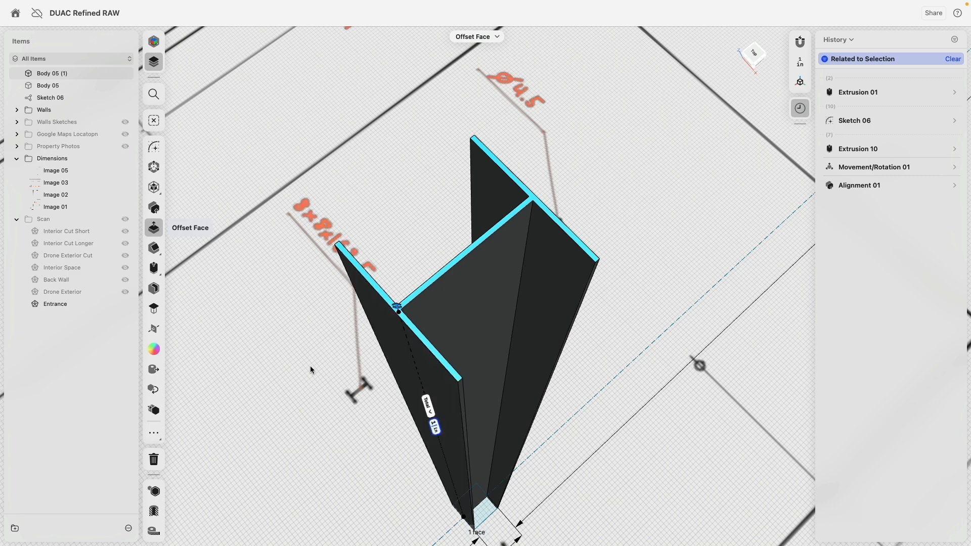
{"action": "type", "text": "63.5"}
{"action": "mouse_move", "coordinate": [365, 213]}
{"action": "middle_mouse_down"}
{"action": "mouse_move", "coordinate": [360, 227]}
{"action": "mouse_move", "coordinate": [369, 212]}
{"action": "middle_mouse_up"}
{"action": "key", "text": "Return"}
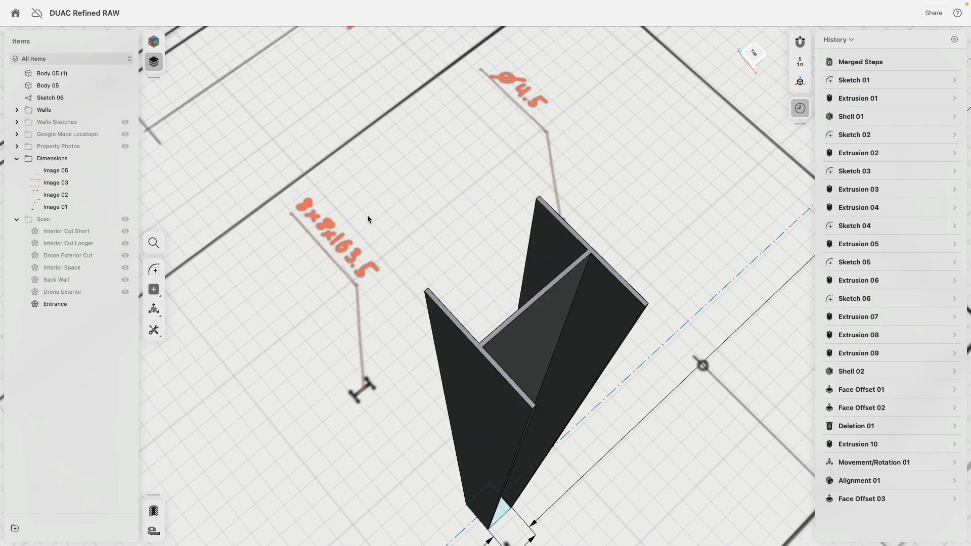
Step: Examine the roof section drawing from the right side for the beam sizes, roof angle, overhang and column spacings
{"action": "scroll", "coordinate": [469, 255], "scroll_direction": "down", "scroll_amount": 5}
{"action": "scroll", "coordinate": [469, 255], "scroll_direction": "down", "scroll_amount": 3}
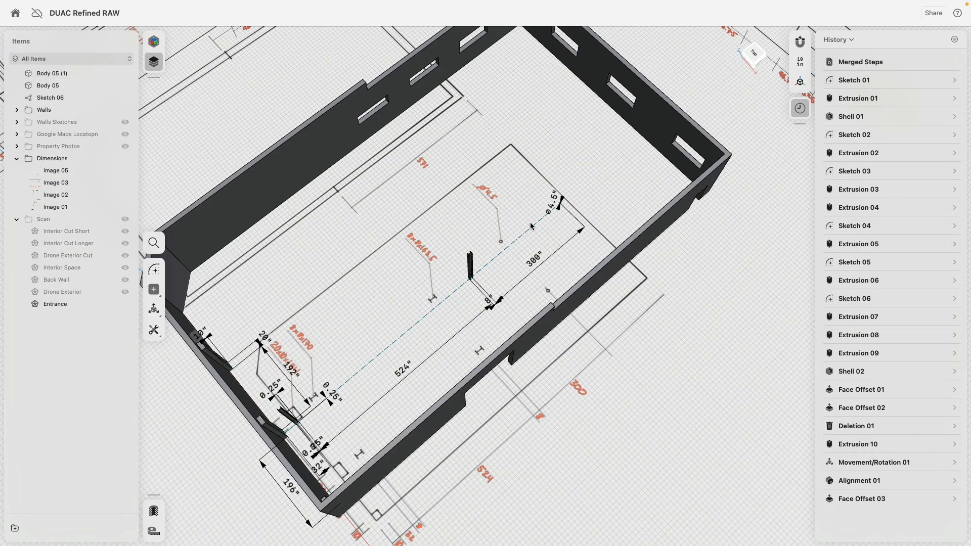
{"action": "scroll", "coordinate": [530, 226], "scroll_direction": "up", "scroll_amount": 3}
{"action": "scroll", "coordinate": [496, 193], "scroll_direction": "up", "scroll_amount": 3}
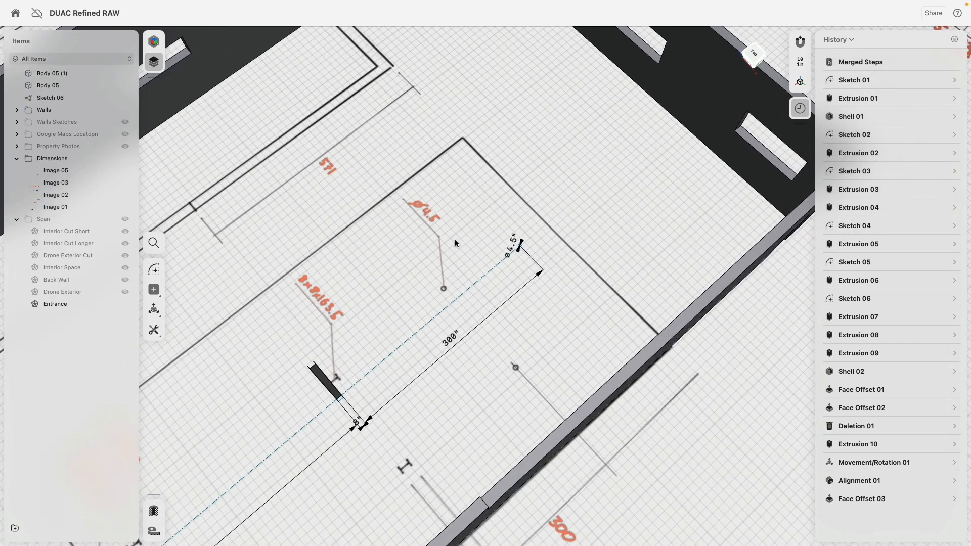
{"action": "scroll", "coordinate": [394, 247], "scroll_direction": "down", "scroll_amount": 8}
{"action": "right_click_drag", "start_coordinate": [395, 252], "coordinate": [438, 251]}
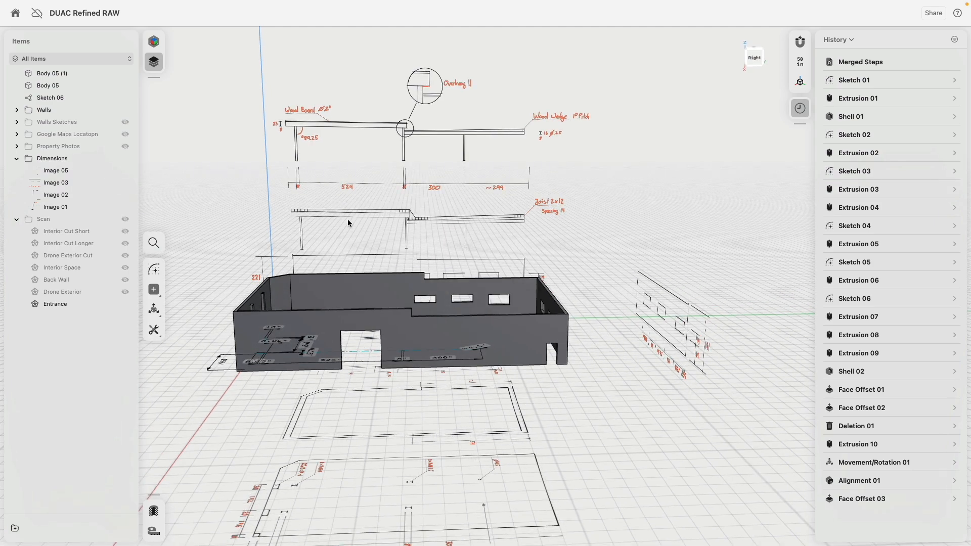
{"action": "left_click", "coordinate": [754, 57]}
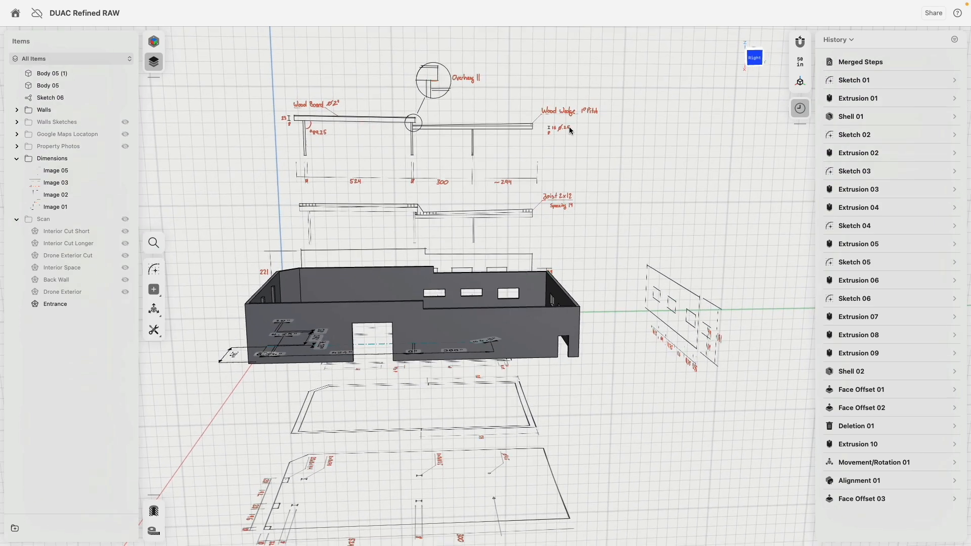
{"action": "scroll", "coordinate": [483, 152], "scroll_direction": "up", "scroll_amount": 5}
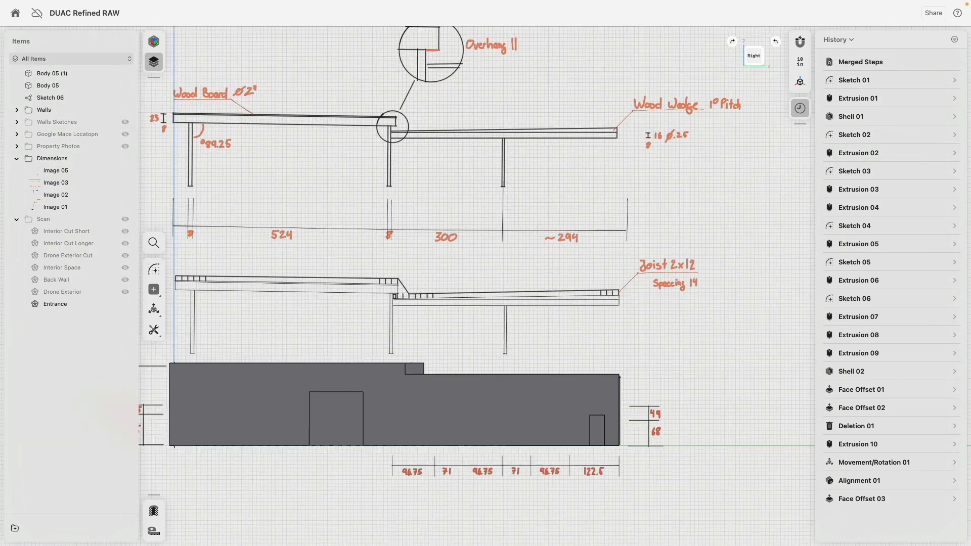
{"action": "scroll", "coordinate": [430, 190], "scroll_direction": "left", "scroll_amount": 5}
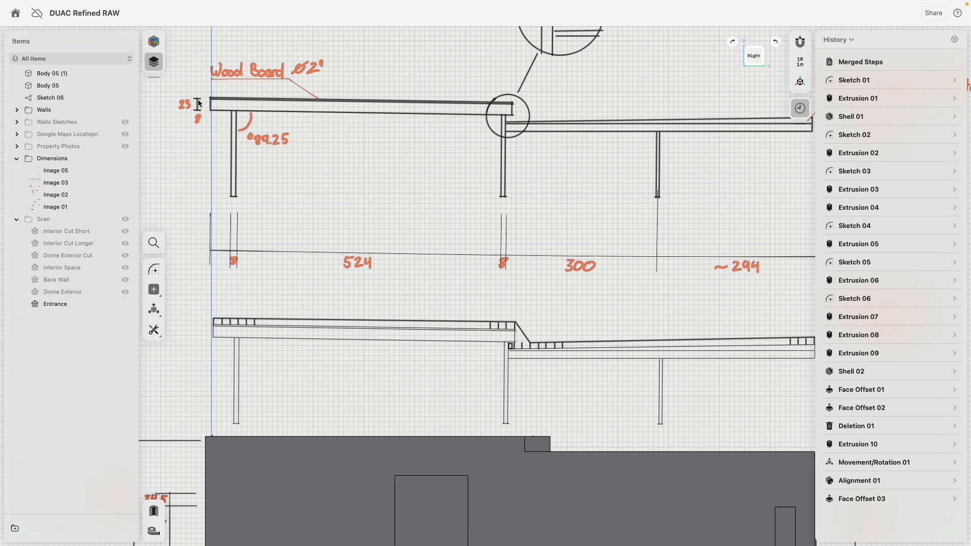
{"action": "left_click_drag", "start_coordinate": [194, 115], "coordinate": [197, 120]}
{"action": "scroll", "coordinate": [293, 142], "scroll_direction": "down", "scroll_amount": 3}
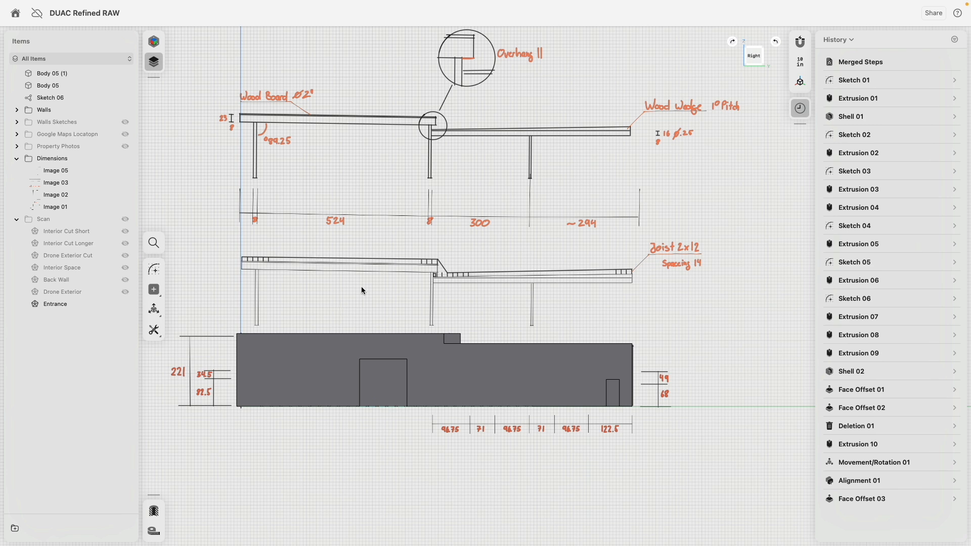
Step: Rotate a copy of the first I-beam column by -90° so it lies horizontally as a roof beam
{"action": "right_click_drag", "start_coordinate": [361, 257], "coordinate": [325, 292]}
{"action": "middle_click_drag", "start_coordinate": [208, 383], "coordinate": [418, 264]}
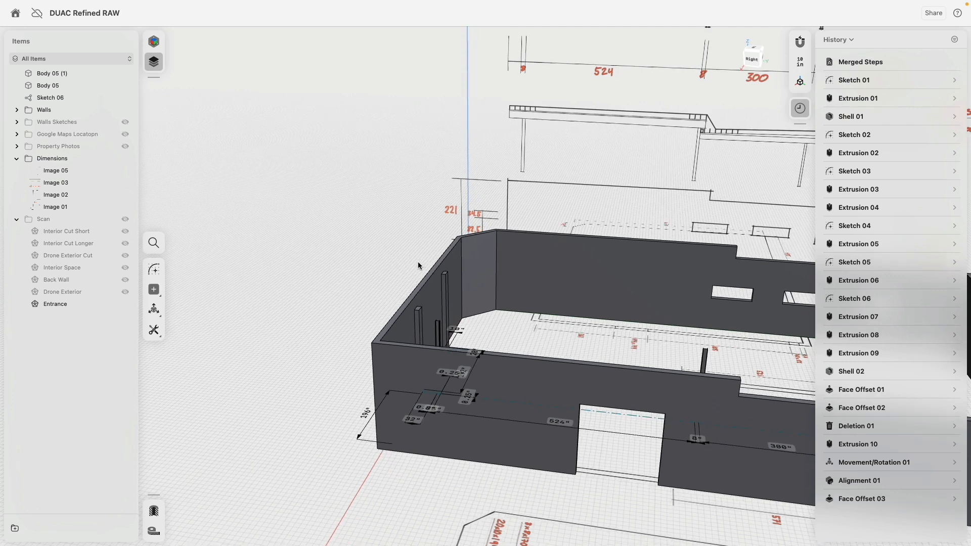
{"action": "scroll", "coordinate": [418, 283], "scroll_direction": "up", "scroll_amount": 3}
{"action": "scroll", "coordinate": [417, 313], "scroll_direction": "up", "scroll_amount": 5}
{"action": "scroll", "coordinate": [418, 317], "scroll_direction": "up", "scroll_amount": 6}
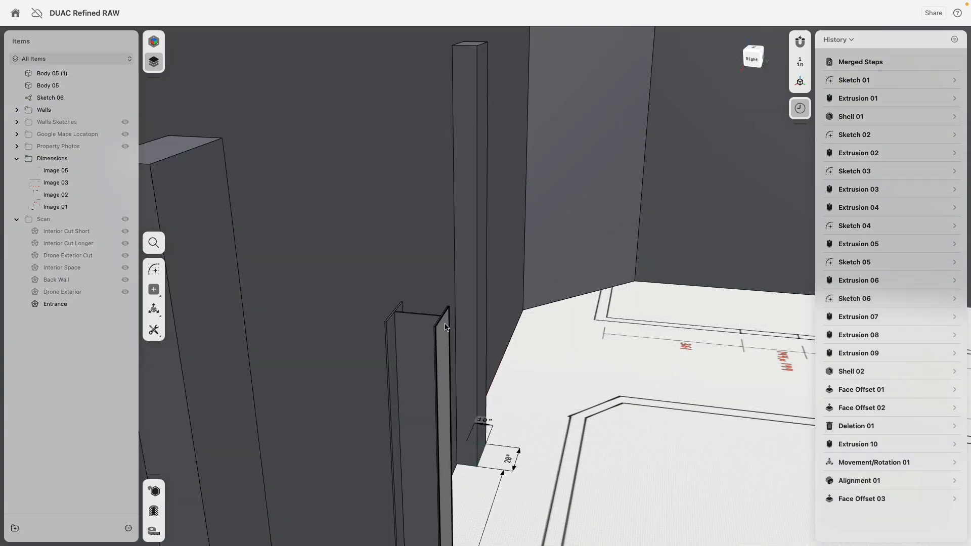
{"action": "left_click", "coordinate": [445, 327]}
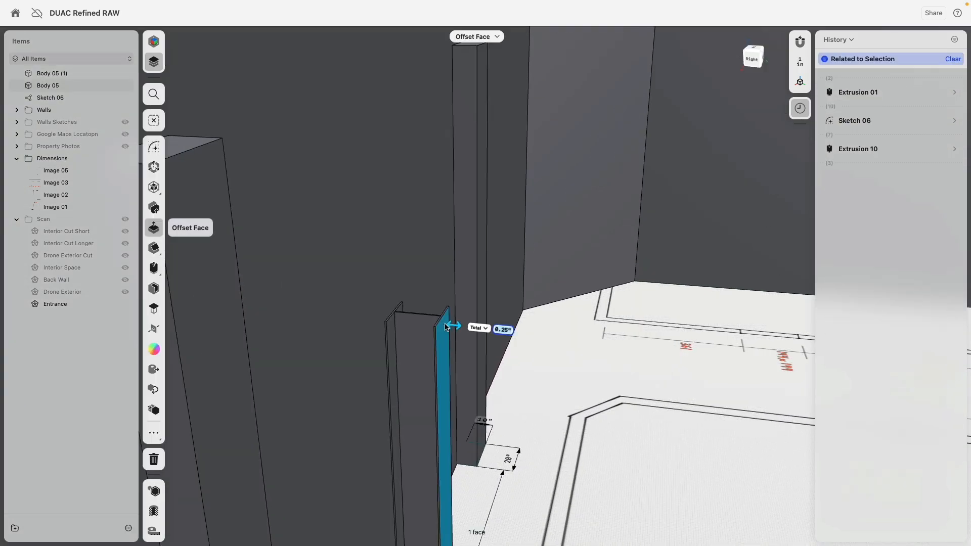
{"action": "scroll", "coordinate": [442, 334], "scroll_direction": "down", "scroll_amount": 5}
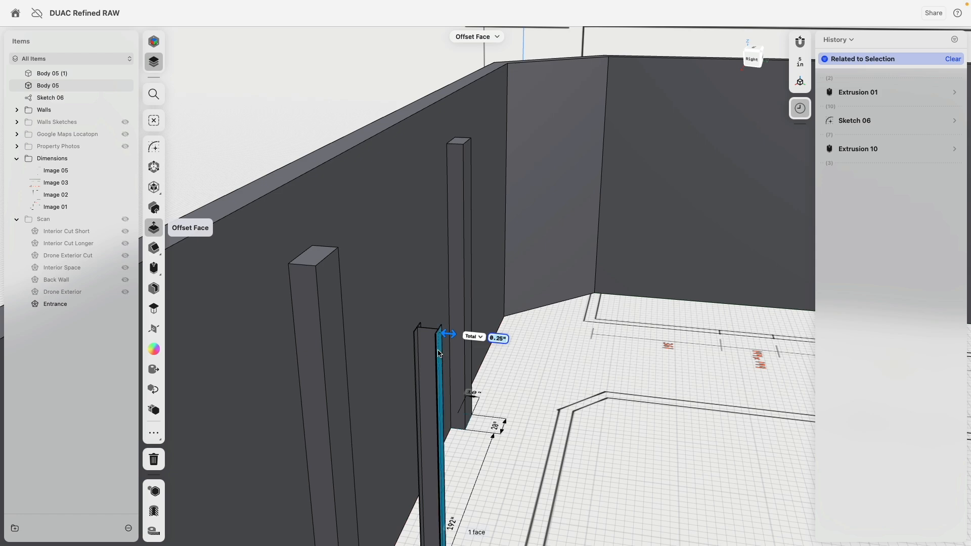
{"action": "key", "text": "f"}
{"action": "double_click", "coordinate": [436, 349]}
{"action": "scroll", "coordinate": [419, 346], "scroll_direction": "down", "scroll_amount": 4}
{"action": "right_click_drag", "start_coordinate": [420, 348], "coordinate": [419, 284]}
{"action": "left_click", "coordinate": [430, 413]}
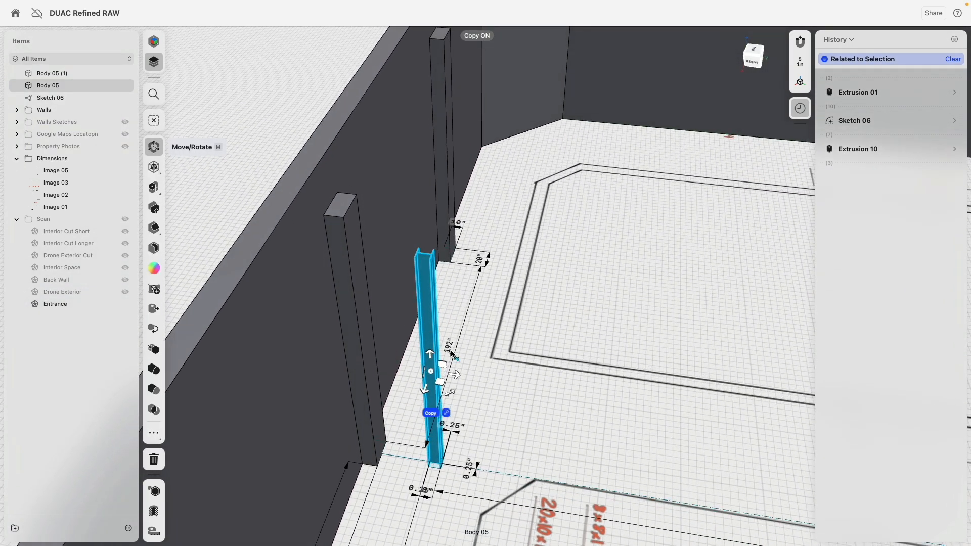
{"action": "left_click_drag", "start_coordinate": [449, 392], "coordinate": [504, 424]}
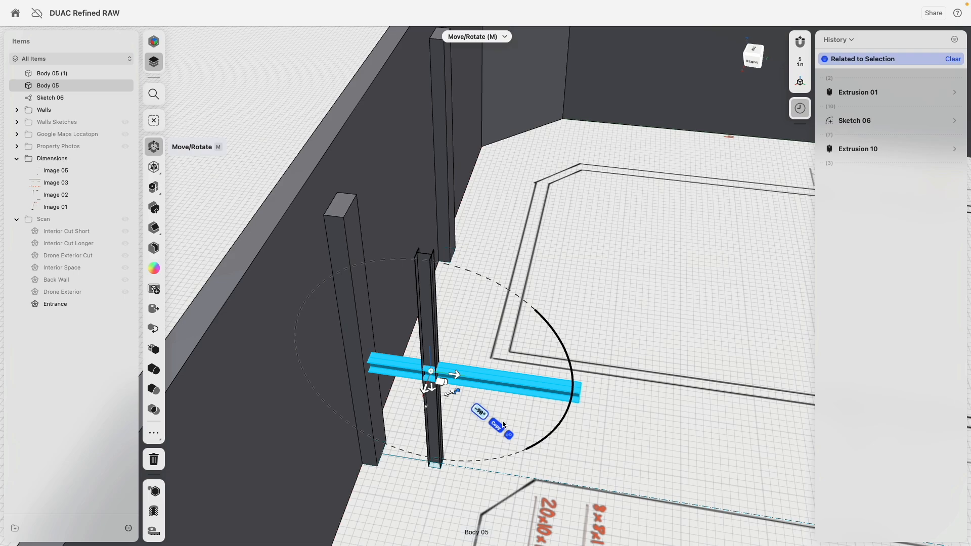
{"action": "left_click", "coordinate": [232, 214]}
Step: Align the bottom end edge of the horizontal I-beam with the outer top flange edge of the first I-beam column
{"action": "right_click_drag", "start_coordinate": [230, 209], "coordinate": [361, 215]}
{"action": "scroll", "coordinate": [383, 335], "scroll_direction": "up", "scroll_amount": 10}
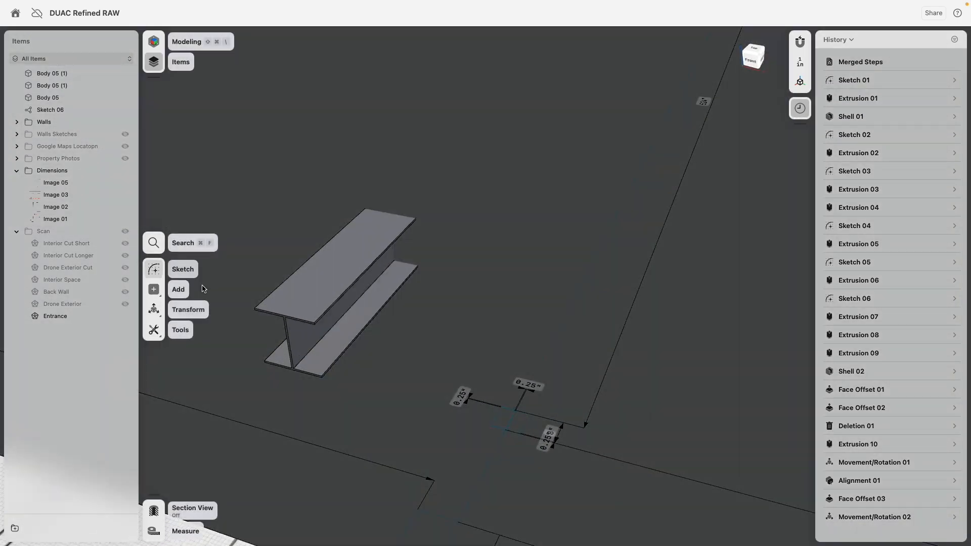
{"action": "left_click", "coordinate": [305, 373]}
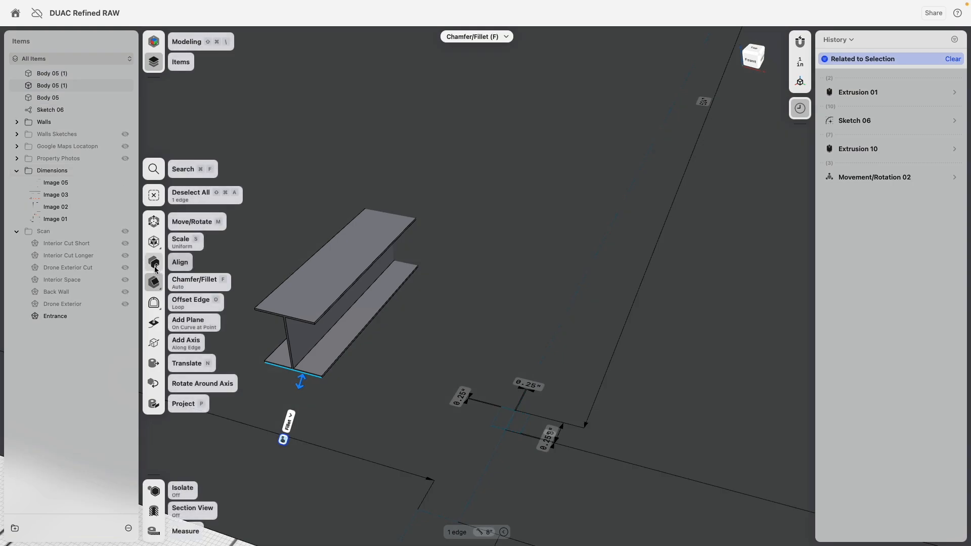
{"action": "left_click", "coordinate": [154, 264]}
{"action": "scroll", "coordinate": [344, 245], "scroll_direction": "down", "scroll_amount": 10}
{"action": "middle_click_drag", "start_coordinate": [369, 204], "coordinate": [414, 373]}
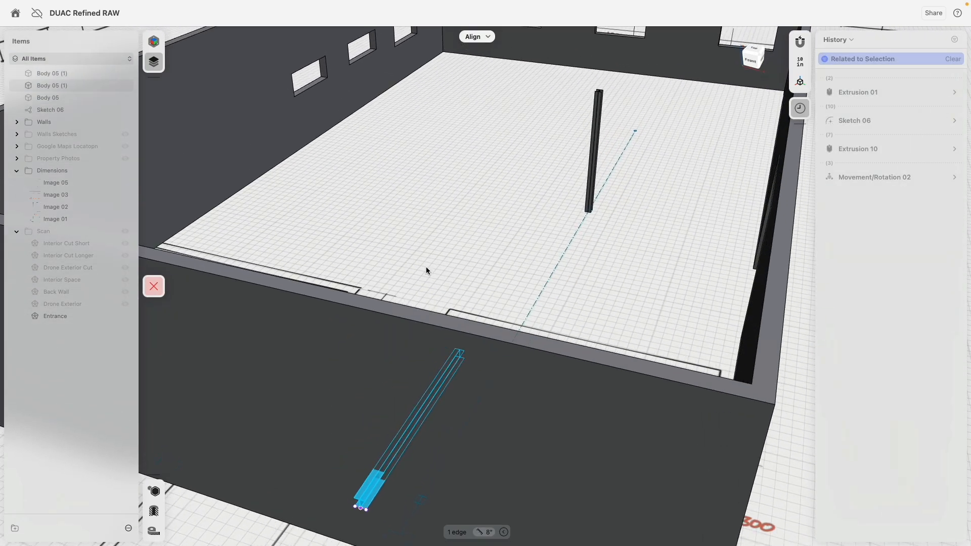
{"action": "right_click_drag", "start_coordinate": [425, 266], "coordinate": [402, 281]}
{"action": "middle_click_drag", "start_coordinate": [402, 281], "coordinate": [510, 263]}
{"action": "right_click_drag", "start_coordinate": [509, 263], "coordinate": [547, 247]}
{"action": "scroll", "coordinate": [447, 330], "scroll_direction": "up", "scroll_amount": 10}
{"action": "scroll", "coordinate": [443, 337], "scroll_direction": "up", "scroll_amount": 2}
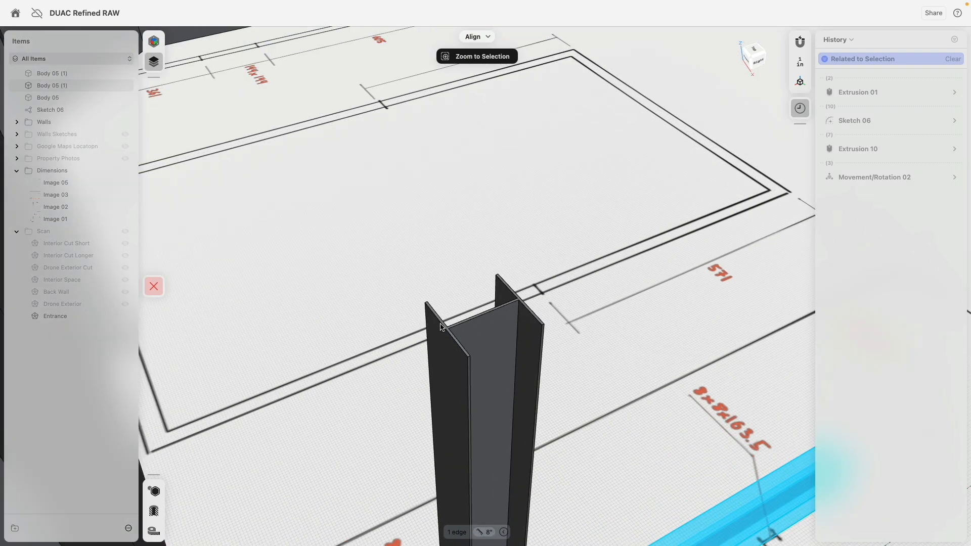
{"action": "left_click", "coordinate": [440, 323]}
{"action": "scroll", "coordinate": [439, 265], "scroll_direction": "down", "scroll_amount": 8}
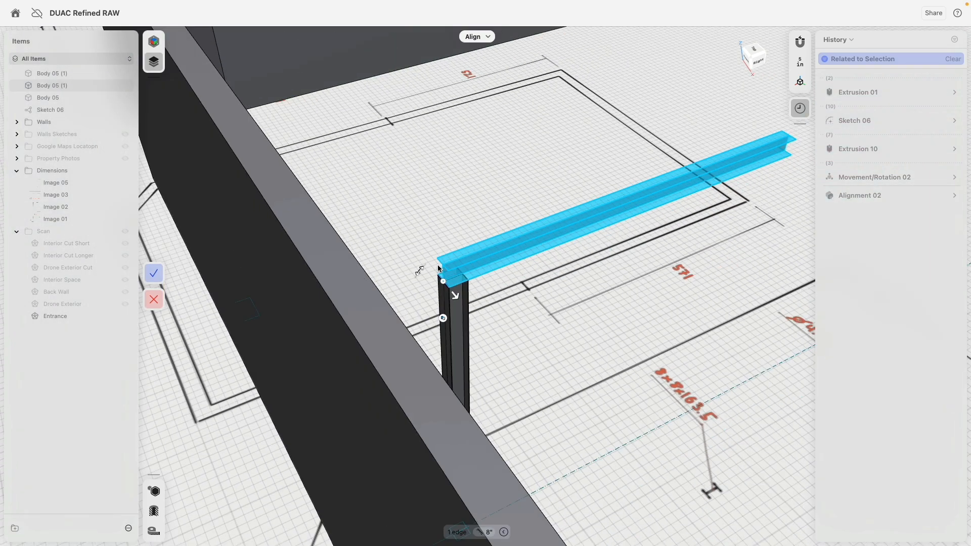
{"action": "left_click", "coordinate": [154, 274]}
Step: Isolate the horizontal I-beam, measure the distance between its outer top and bottom flange faces, and leave isolation
{"action": "scroll", "coordinate": [487, 241], "scroll_direction": "up", "scroll_amount": 3}
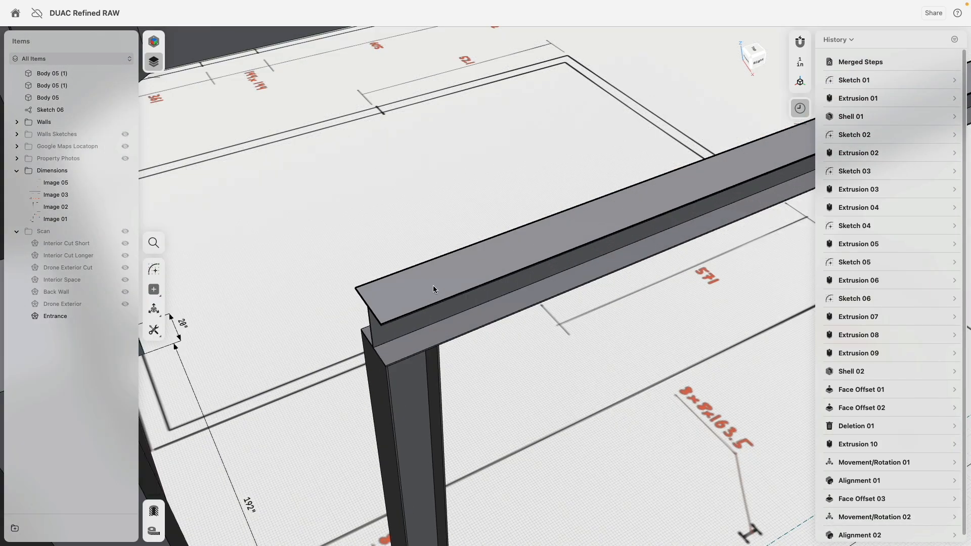
{"action": "left_click", "coordinate": [433, 290]}
{"action": "left_click", "coordinate": [154, 490]}
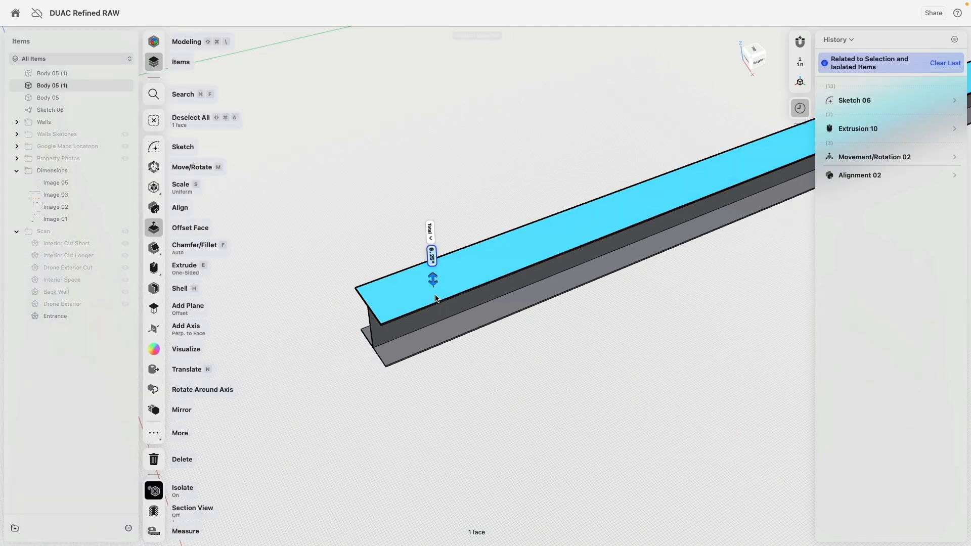
{"action": "right_click_drag", "start_coordinate": [437, 382], "coordinate": [465, 307]}
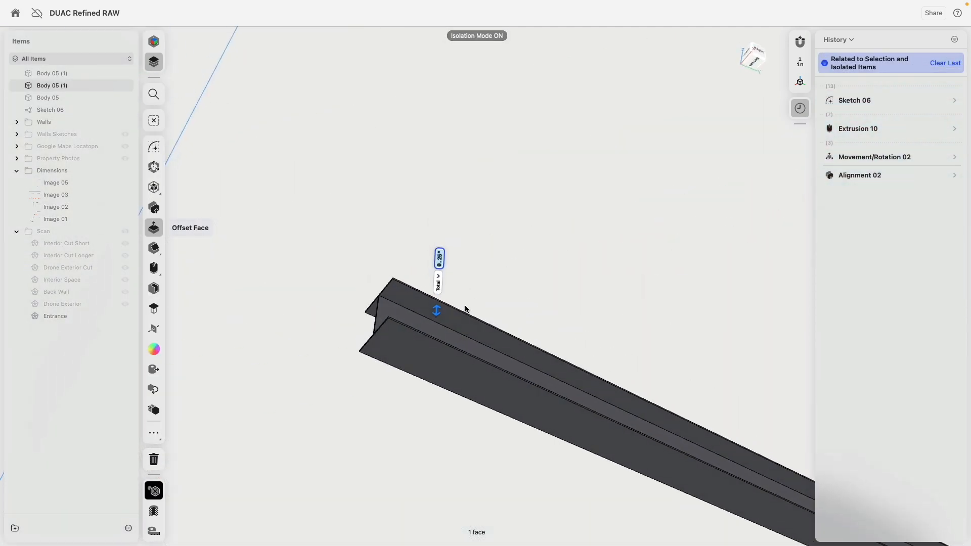
{"action": "left_click", "coordinate": [424, 355]}
{"action": "right_click_drag", "start_coordinate": [408, 197], "coordinate": [407, 267]}
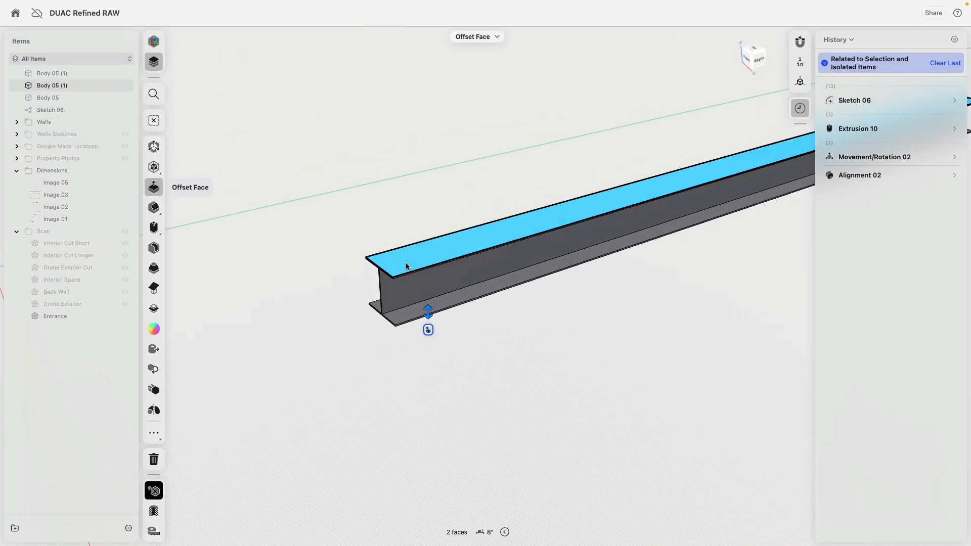
{"action": "scroll", "coordinate": [406, 264], "scroll_direction": "down", "scroll_amount": 5}
{"action": "scroll", "coordinate": [404, 261], "scroll_direction": "down", "scroll_amount": 8}
{"action": "scroll", "coordinate": [403, 262], "scroll_direction": "up", "scroll_amount": 12}
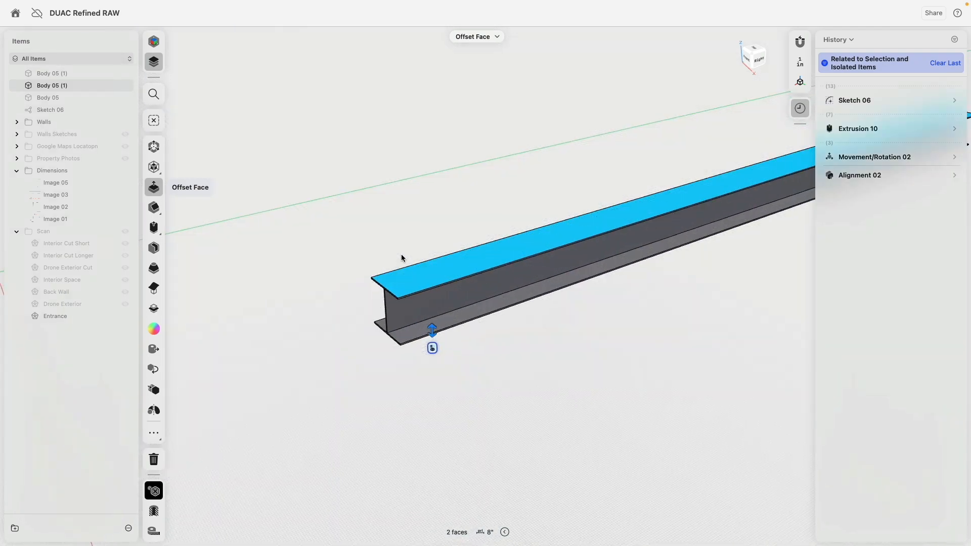
{"action": "left_click", "coordinate": [401, 258]}
{"action": "left_click", "coordinate": [155, 491]}
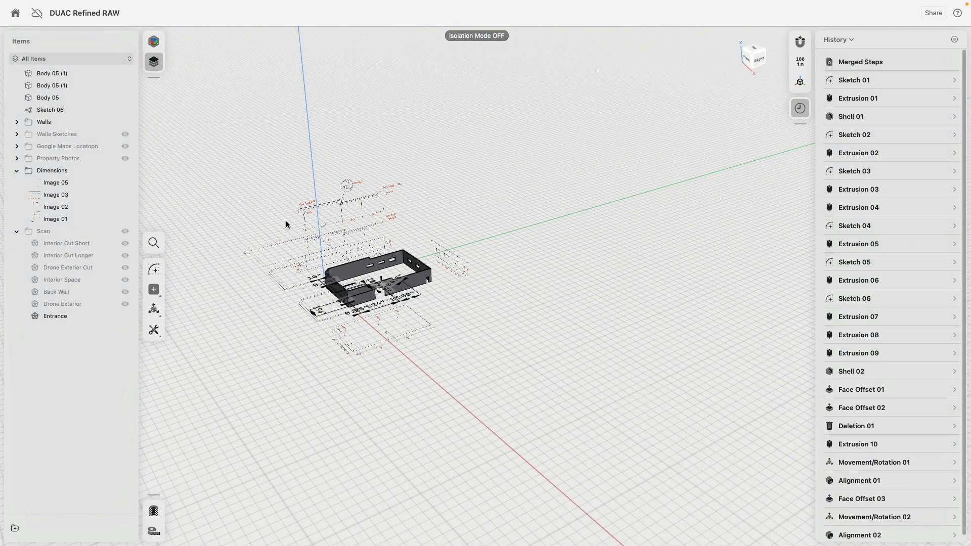
Step: Move the top flange faces of the horizontal I-beam up 15 inches with Move/Rotate to make the beam deeper
{"action": "scroll", "coordinate": [303, 197], "scroll_direction": "up", "scroll_amount": 5}
{"action": "scroll", "coordinate": [307, 190], "scroll_direction": "up", "scroll_amount": 4}
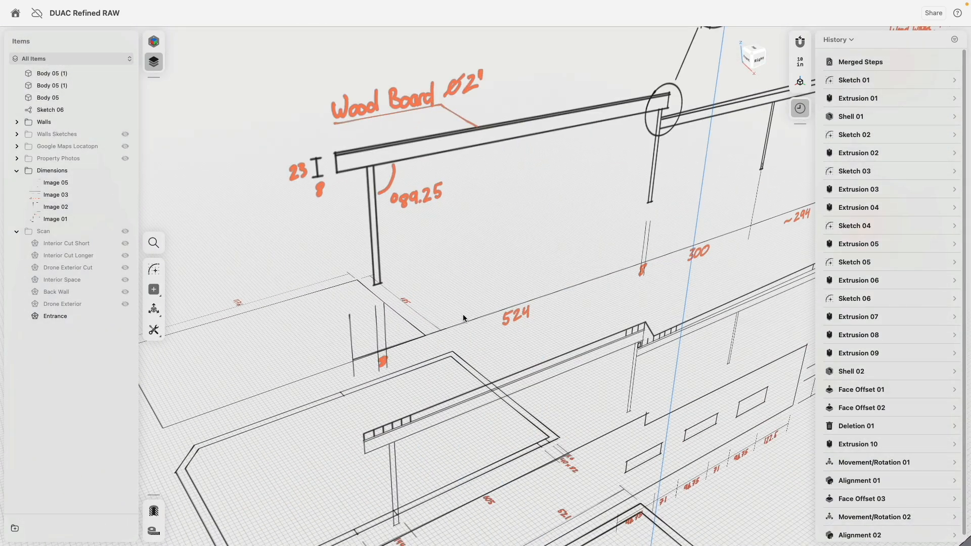
{"action": "mouse_move", "coordinate": [490, 329]}
{"action": "middle_mouse_down"}
{"action": "mouse_move", "coordinate": [349, 132]}
{"action": "mouse_move", "coordinate": [407, 112]}
{"action": "middle_mouse_up"}
{"action": "middle_click_drag", "start_coordinate": [566, 258], "coordinate": [525, 229]}
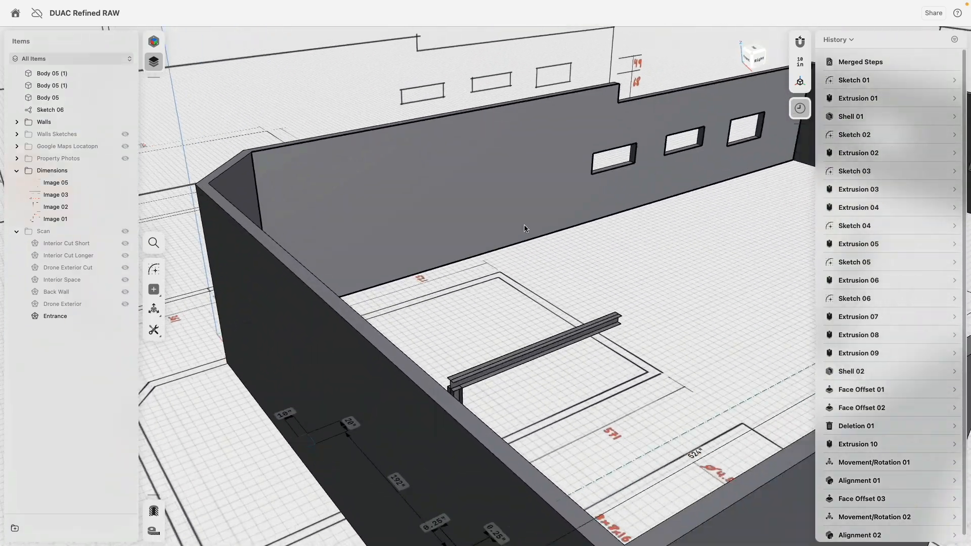
{"action": "scroll", "coordinate": [444, 329], "scroll_direction": "up", "scroll_amount": 10}
{"action": "left_click", "coordinate": [405, 324]}
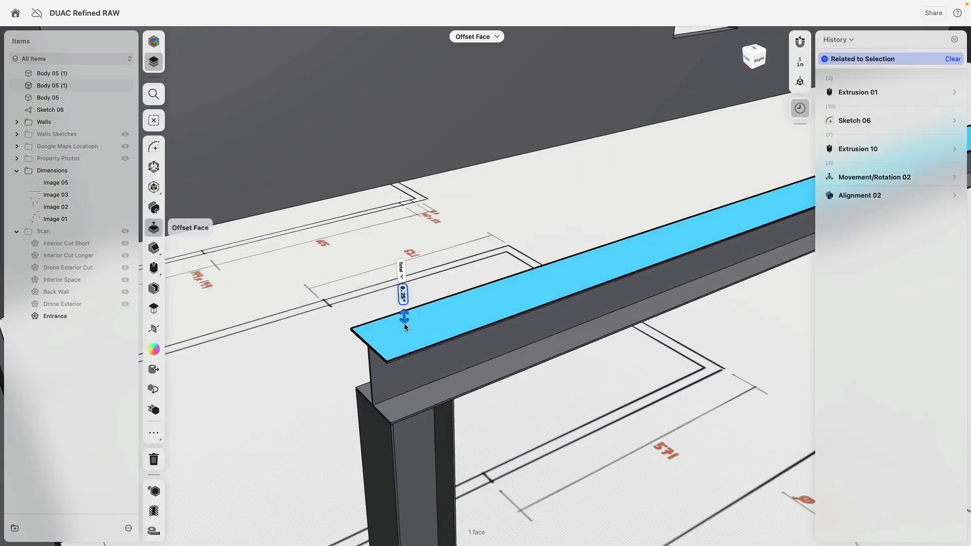
{"action": "mouse_move", "coordinate": [404, 327]}
{"action": "right_mouse_down"}
{"action": "mouse_move", "coordinate": [379, 284]}
{"action": "mouse_move", "coordinate": [397, 322]}
{"action": "mouse_move", "coordinate": [400, 273]}
{"action": "mouse_move", "coordinate": [394, 285]}
{"action": "mouse_move", "coordinate": [411, 275]}
{"action": "mouse_move", "coordinate": [395, 325]}
{"action": "mouse_move", "coordinate": [395, 315]}
{"action": "right_mouse_up"}
{"action": "left_click", "coordinate": [386, 298]}
{"action": "left_click", "coordinate": [356, 306]}
{"action": "left_click", "coordinate": [157, 168]}
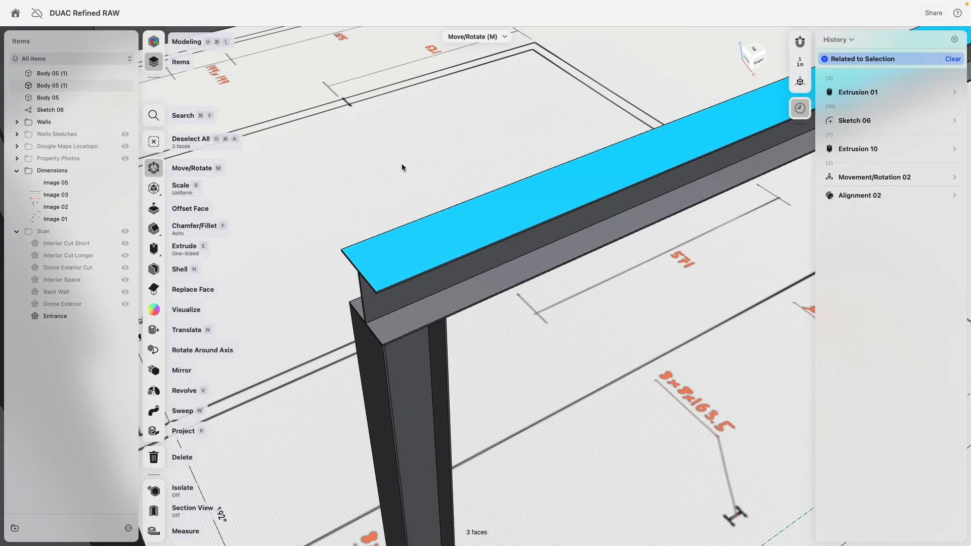
{"action": "scroll", "coordinate": [502, 286], "scroll_direction": "down", "scroll_amount": 8}
{"action": "middle_click_drag", "start_coordinate": [650, 197], "coordinate": [545, 263]}
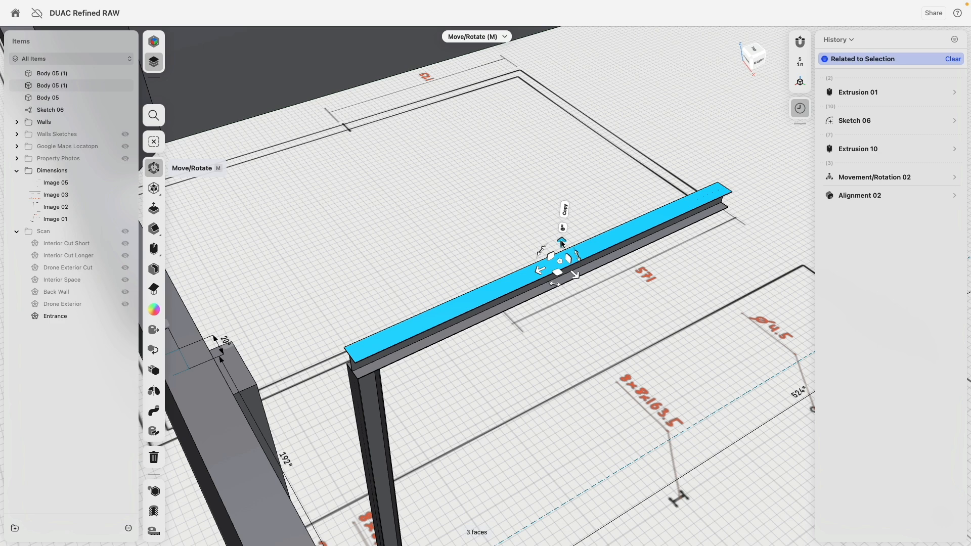
{"action": "left_click_drag", "start_coordinate": [562, 243], "coordinate": [565, 229]}
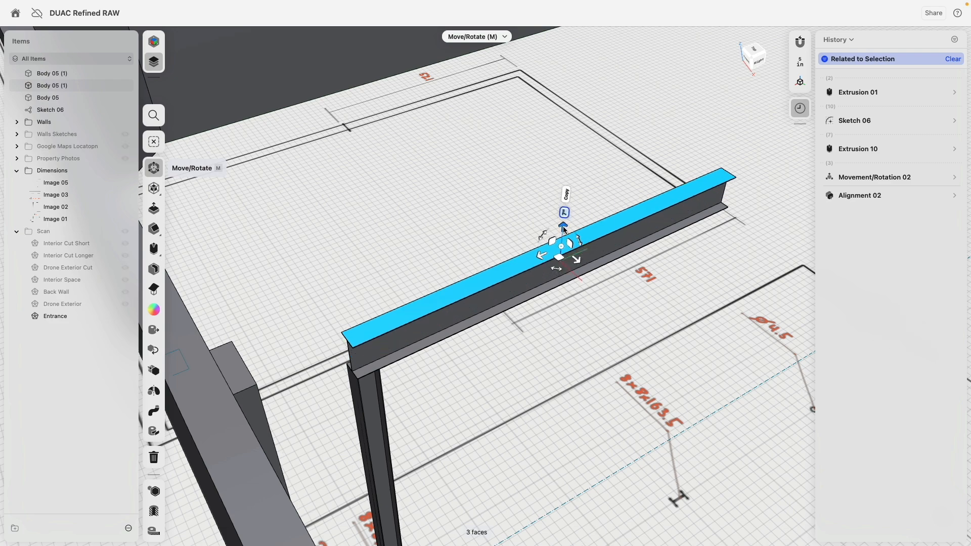
{"action": "key", "text": "Return"}
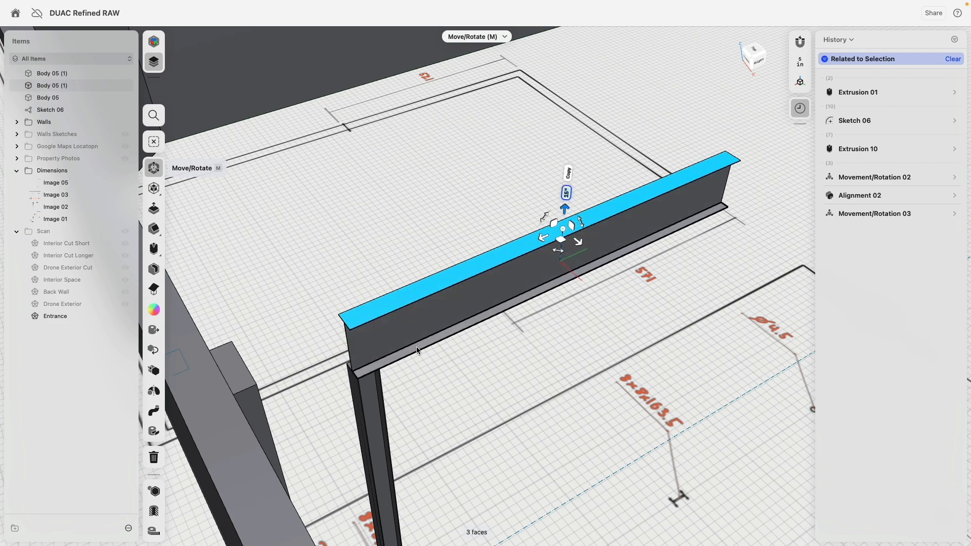
Step: Measure the distance between the horizontal beam's outer top and bottom flange faces, then clear the selection
{"action": "scroll", "coordinate": [375, 335], "scroll_direction": "up", "scroll_amount": 4}
{"action": "scroll", "coordinate": [348, 316], "scroll_direction": "up", "scroll_amount": 4}
{"action": "left_click", "coordinate": [333, 305]}
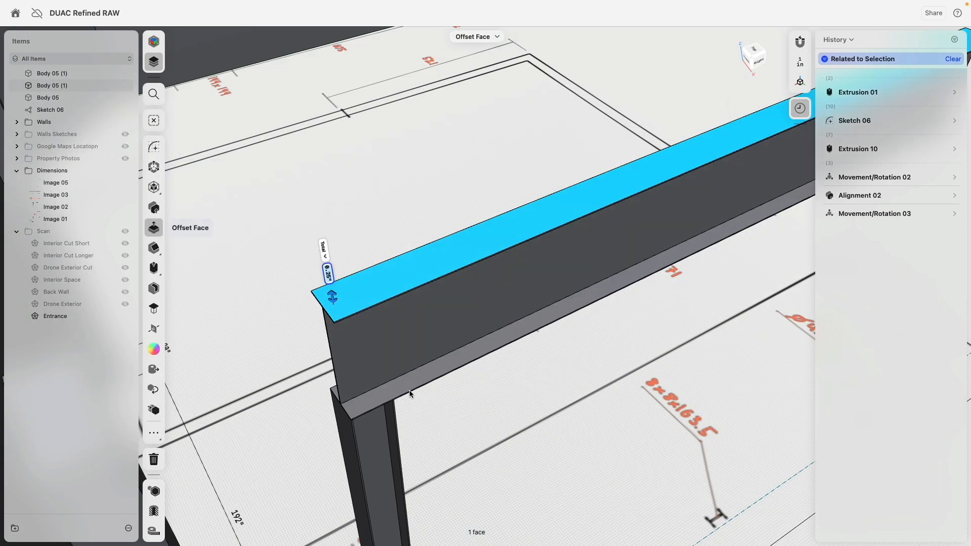
{"action": "right_click_drag", "start_coordinate": [409, 390], "coordinate": [382, 345]}
{"action": "left_click", "coordinate": [414, 397]}
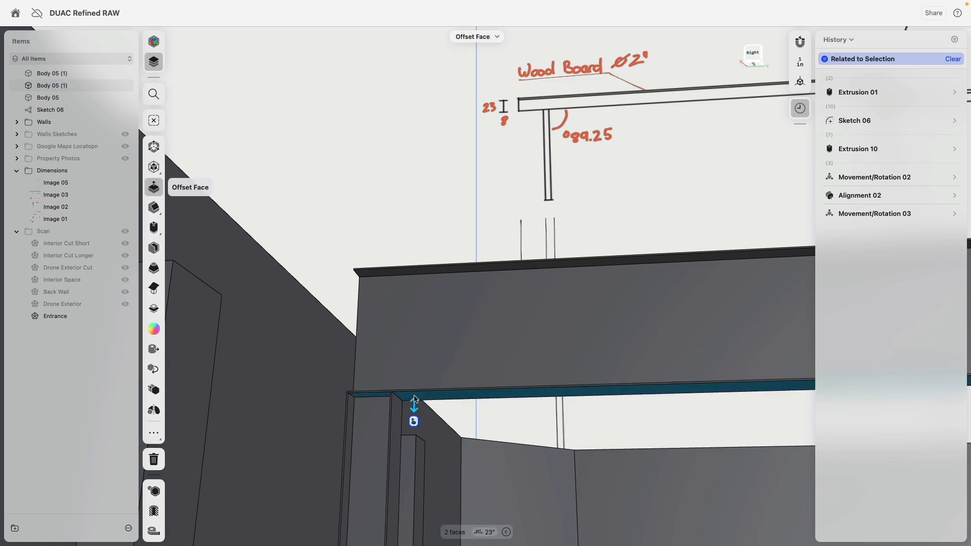
{"action": "scroll", "coordinate": [419, 350], "scroll_direction": "down", "scroll_amount": 3}
{"action": "left_click", "coordinate": [415, 401]}
{"action": "scroll", "coordinate": [414, 407], "scroll_direction": "down", "scroll_amount": 6}
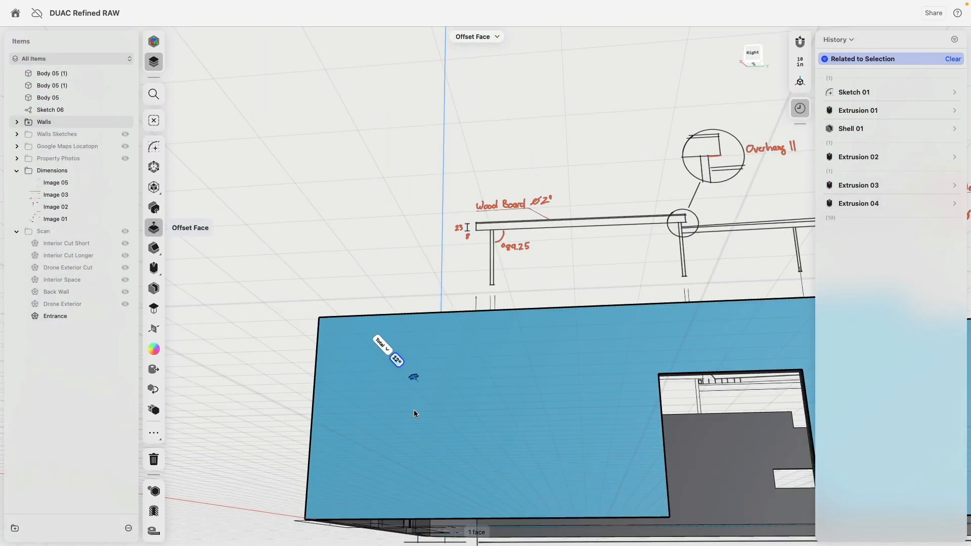
{"action": "right_click_drag", "start_coordinate": [350, 288], "coordinate": [347, 338]}
{"action": "left_click", "coordinate": [326, 286]}
Step: Start Move/Rotate on the horizontal beam and place its pivot at the beam's lower end edge above the first column
{"action": "scroll", "coordinate": [357, 281], "scroll_direction": "up", "scroll_amount": 5}
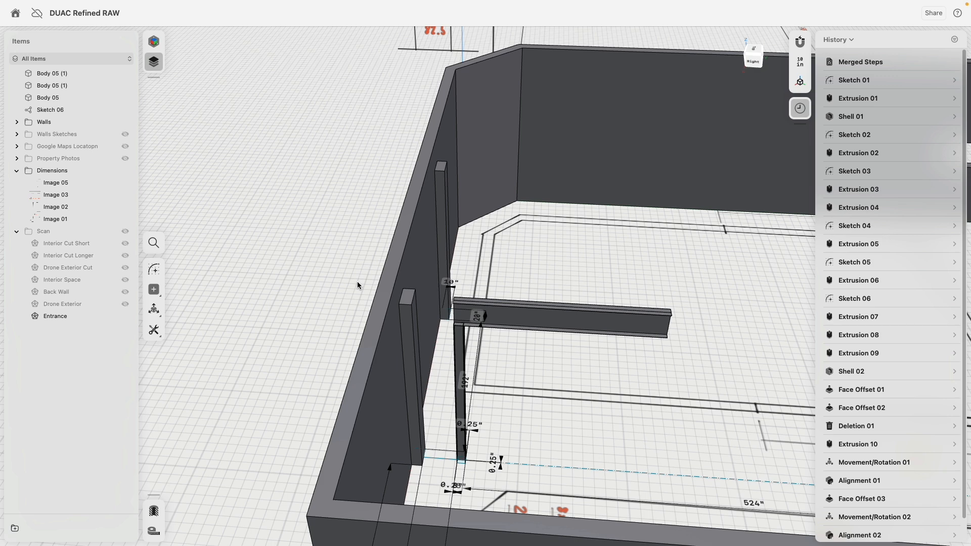
{"action": "scroll", "coordinate": [468, 305], "scroll_direction": "up", "scroll_amount": 5}
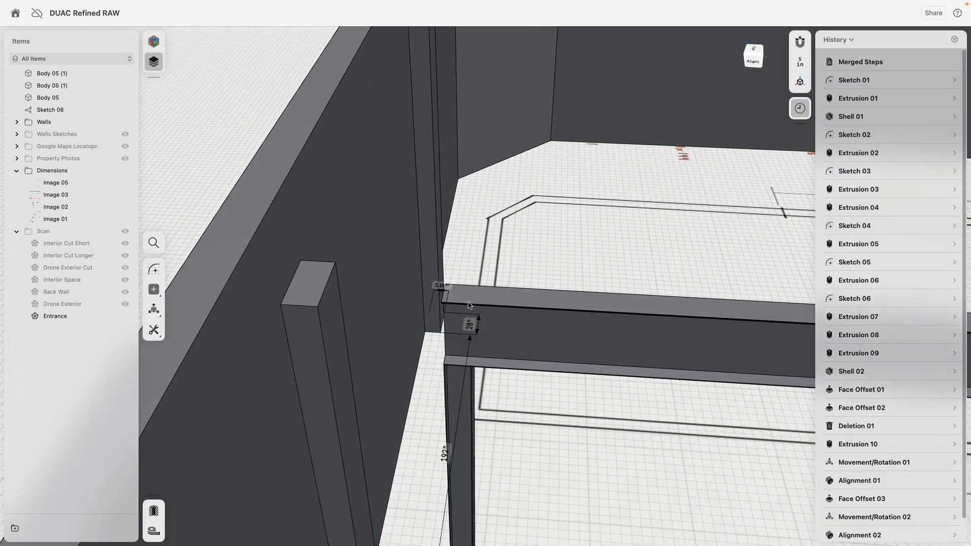
{"action": "left_click", "coordinate": [504, 290]}
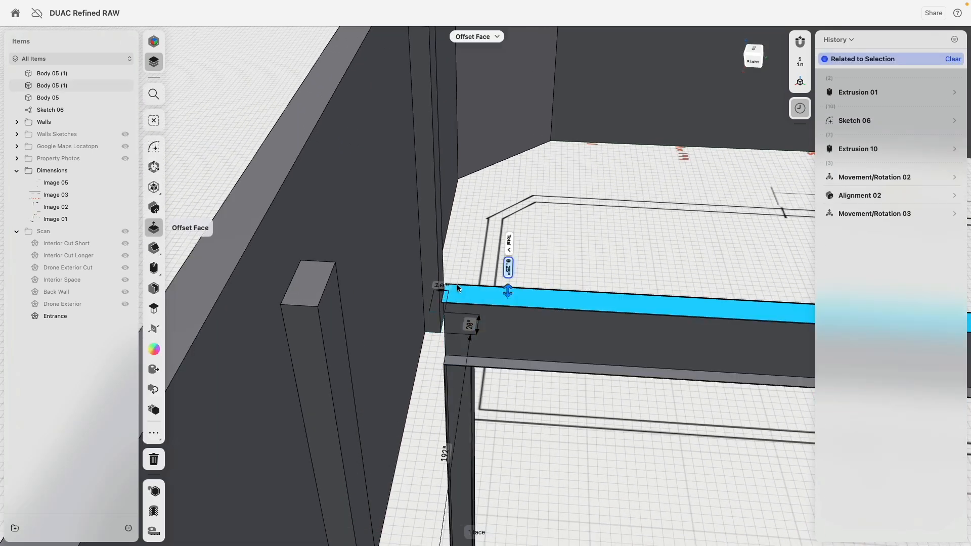
{"action": "key", "text": "m"}
{"action": "scroll", "coordinate": [535, 286], "scroll_direction": "up", "scroll_amount": 3}
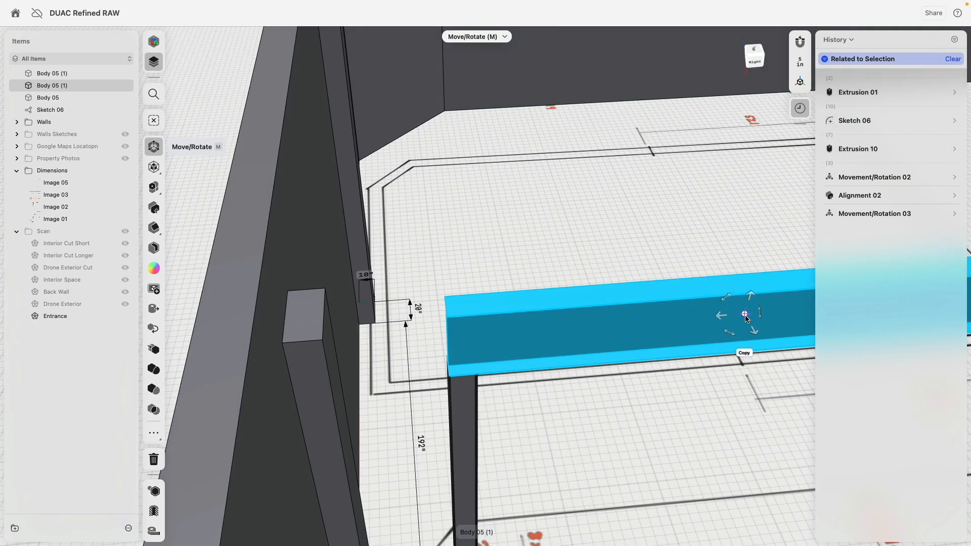
{"action": "left_click_drag", "start_coordinate": [744, 315], "coordinate": [430, 364]}
{"action": "right_click_drag", "start_coordinate": [431, 364], "coordinate": [388, 365]}
{"action": "left_click_drag", "start_coordinate": [412, 375], "coordinate": [439, 373]}
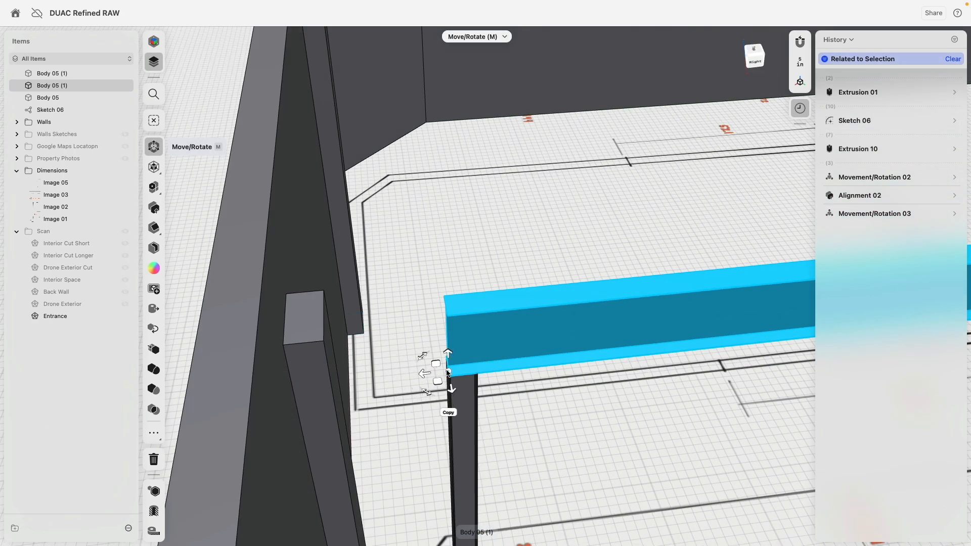
Step: Hide the Walls folder to expose the beam and columns
{"action": "scroll", "coordinate": [447, 372], "scroll_direction": "down", "scroll_amount": 5}
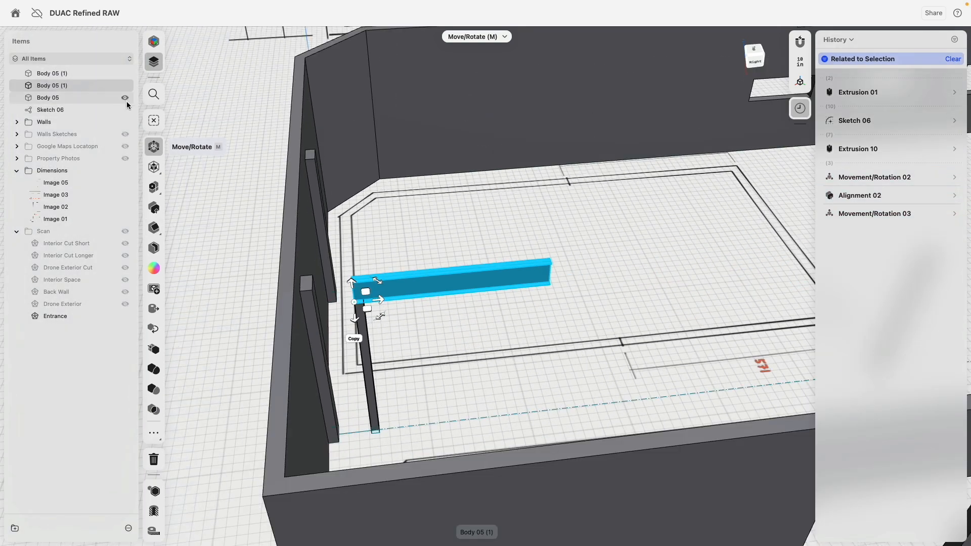
{"action": "left_click", "coordinate": [126, 123]}
{"action": "mouse_move", "coordinate": [328, 236]}
{"action": "right_mouse_down"}
{"action": "mouse_move", "coordinate": [354, 231]}
{"action": "mouse_move", "coordinate": [341, 227]}
{"action": "mouse_move", "coordinate": [346, 241]}
{"action": "right_mouse_up"}
{"action": "scroll", "coordinate": [346, 241], "scroll_direction": "down", "scroll_amount": 3}
{"action": "scroll", "coordinate": [640, 287], "scroll_direction": "up", "scroll_amount": 5}
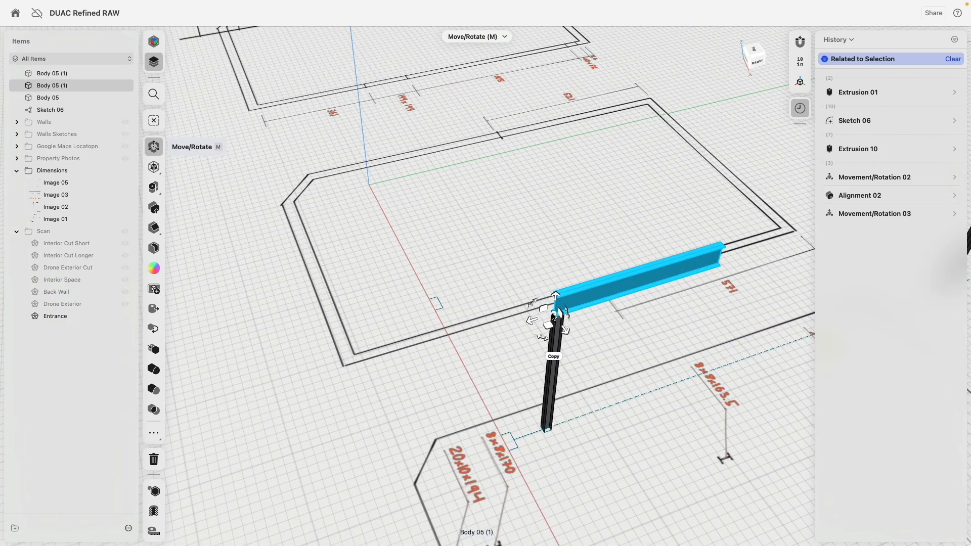
Step: Rotate the horizontal beam about its lower end edge at the first column so it slopes down toward the second column
{"action": "scroll", "coordinate": [553, 315], "scroll_direction": "up", "scroll_amount": 5}
{"action": "scroll", "coordinate": [554, 316], "scroll_direction": "up", "scroll_amount": 3}
{"action": "mouse_move", "coordinate": [554, 319]}
{"action": "middle_mouse_down"}
{"action": "mouse_move", "coordinate": [569, 301]}
{"action": "mouse_move", "coordinate": [552, 318]}
{"action": "middle_mouse_up"}
{"action": "right_click_drag", "start_coordinate": [560, 312], "coordinate": [532, 306]}
{"action": "left_click_drag", "start_coordinate": [536, 300], "coordinate": [554, 313]}
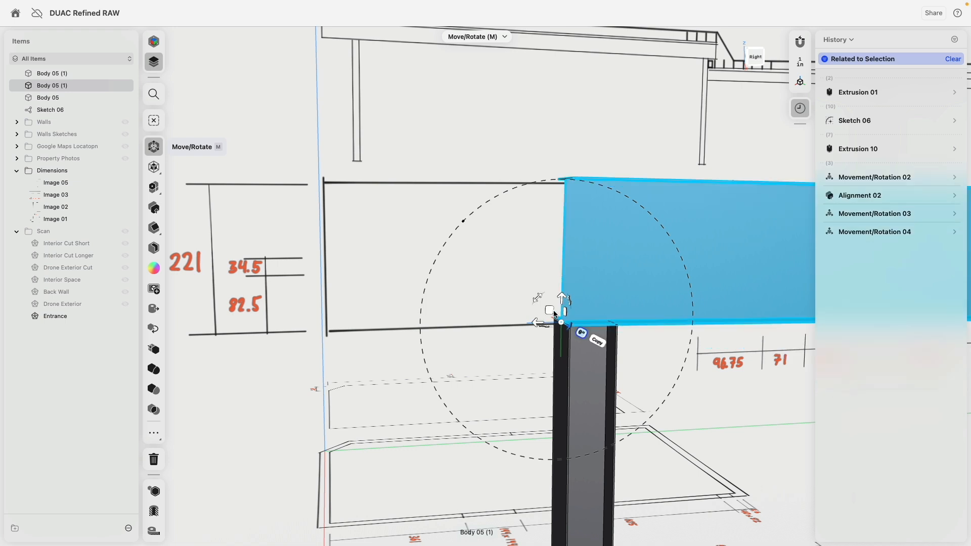
Step: Extend the horizontal beam past the second column by offsetting its far end face to a total length of 554 inches
{"action": "left_click", "coordinate": [266, 411]}
{"action": "scroll", "coordinate": [657, 339], "scroll_direction": "up", "scroll_amount": 5}
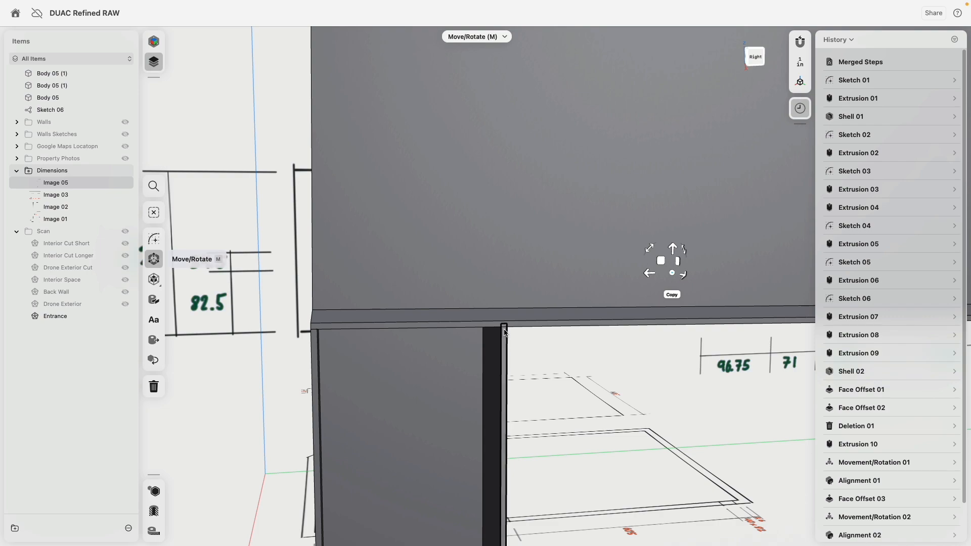
{"action": "scroll", "coordinate": [523, 364], "scroll_direction": "down", "scroll_amount": 10}
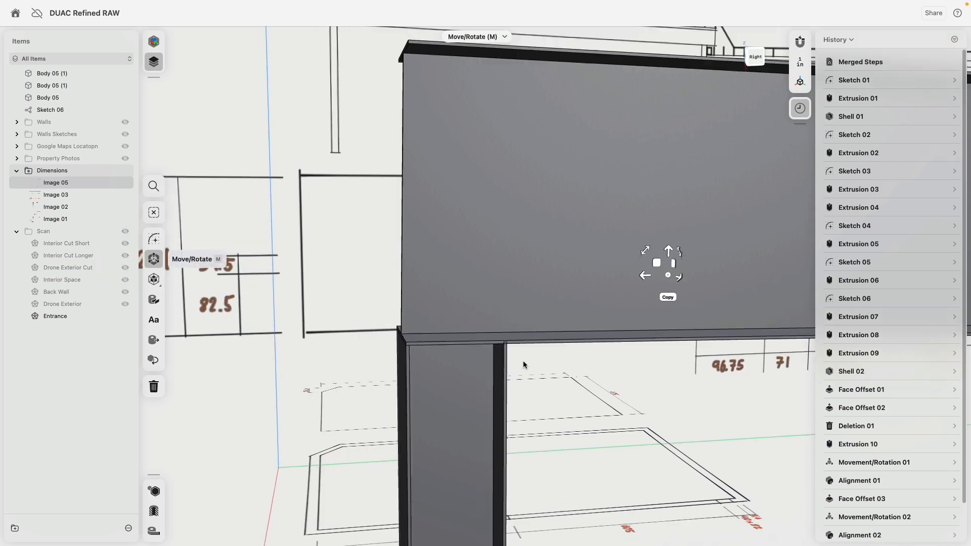
{"action": "middle_click_drag", "start_coordinate": [642, 344], "coordinate": [477, 329]}
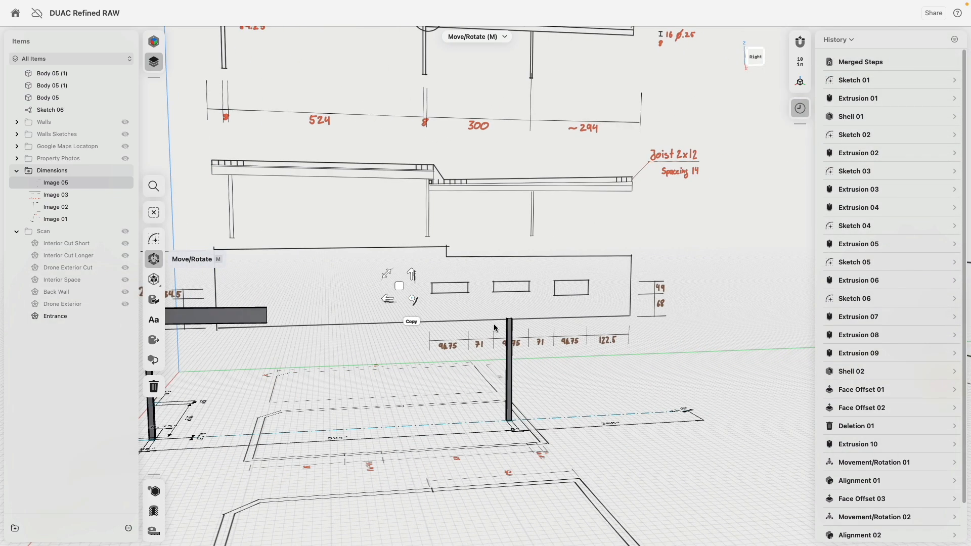
{"action": "right_click_drag", "start_coordinate": [495, 327], "coordinate": [325, 296]}
{"action": "middle_click_drag", "start_coordinate": [325, 296], "coordinate": [555, 305]}
{"action": "scroll", "coordinate": [505, 303], "scroll_direction": "up", "scroll_amount": 6}
{"action": "middle_click_drag", "start_coordinate": [386, 322], "coordinate": [632, 271]}
{"action": "scroll", "coordinate": [601, 298], "scroll_direction": "down", "scroll_amount": 7}
{"action": "middle_click_drag", "start_coordinate": [753, 262], "coordinate": [521, 298]}
{"action": "scroll", "coordinate": [484, 314], "scroll_direction": "up", "scroll_amount": 10}
{"action": "scroll", "coordinate": [500, 353], "scroll_direction": "up", "scroll_amount": 10}
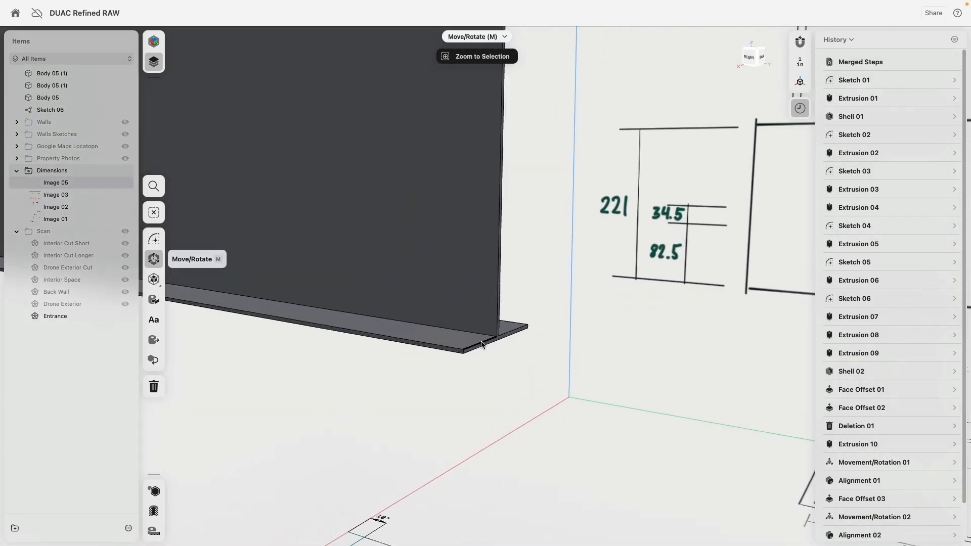
{"action": "left_click", "coordinate": [500, 340]}
{"action": "scroll", "coordinate": [499, 341], "scroll_direction": "down", "scroll_amount": 15}
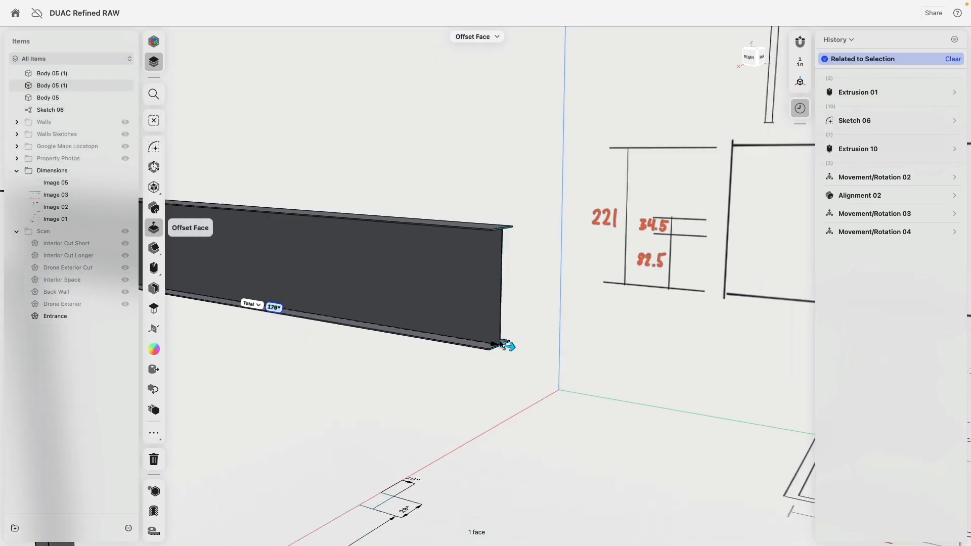
{"action": "middle_click_drag", "start_coordinate": [470, 310], "coordinate": [498, 336]}
{"action": "left_click_drag", "start_coordinate": [383, 358], "coordinate": [525, 379]}
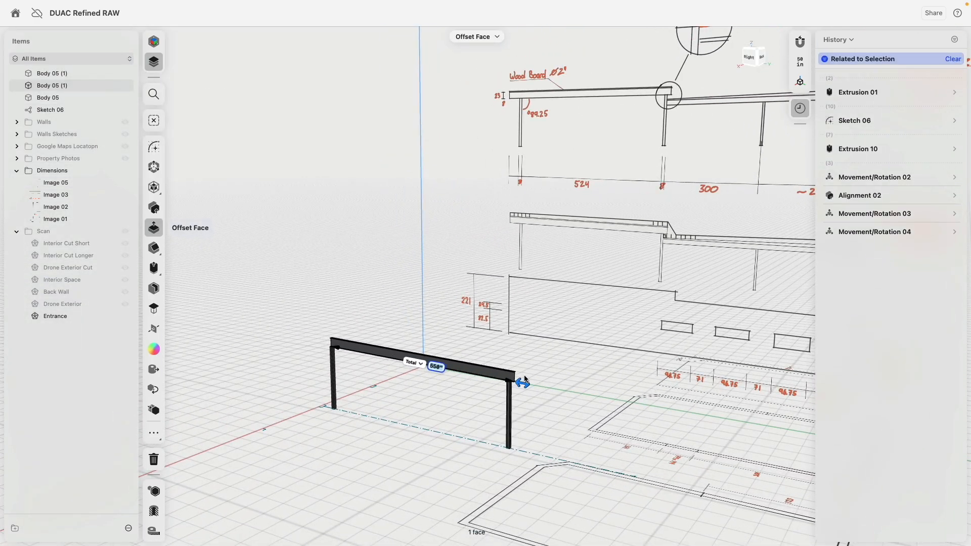
{"action": "left_click", "coordinate": [747, 57]}
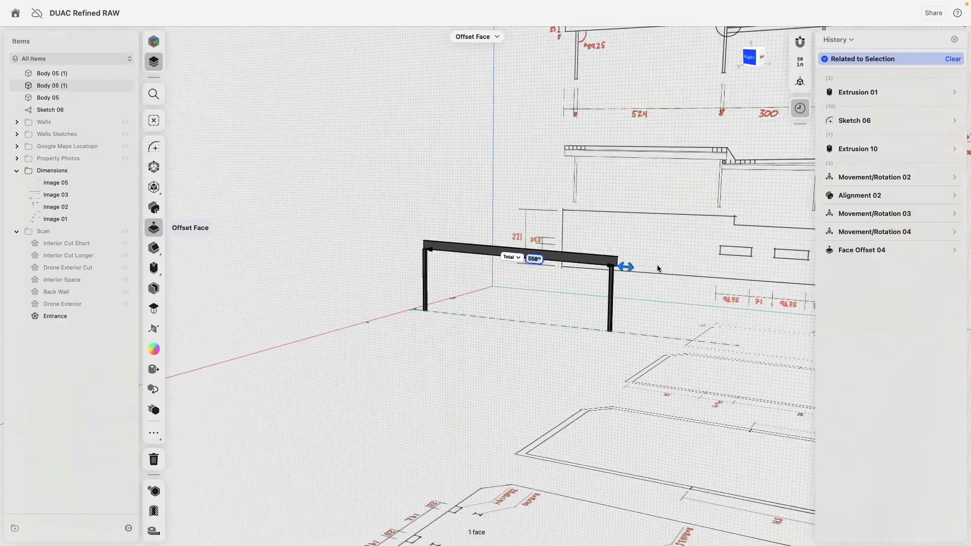
{"action": "scroll", "coordinate": [636, 230], "scroll_direction": "up", "scroll_amount": 10}
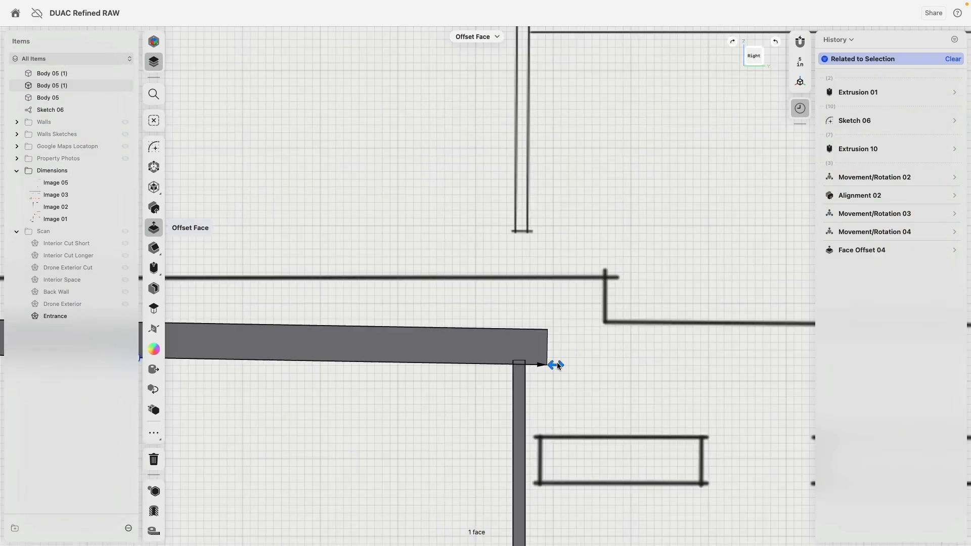
{"action": "scroll", "coordinate": [558, 365], "scroll_direction": "down", "scroll_amount": 3}
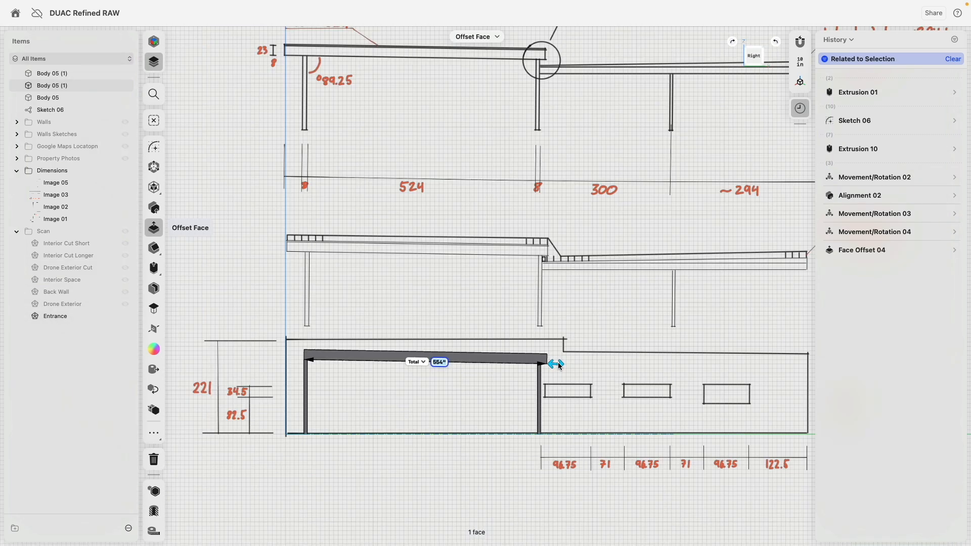
Step: Delete the beam's rotation step, Movement/Rotation 04, from the modeling history
{"action": "key", "text": "m"}
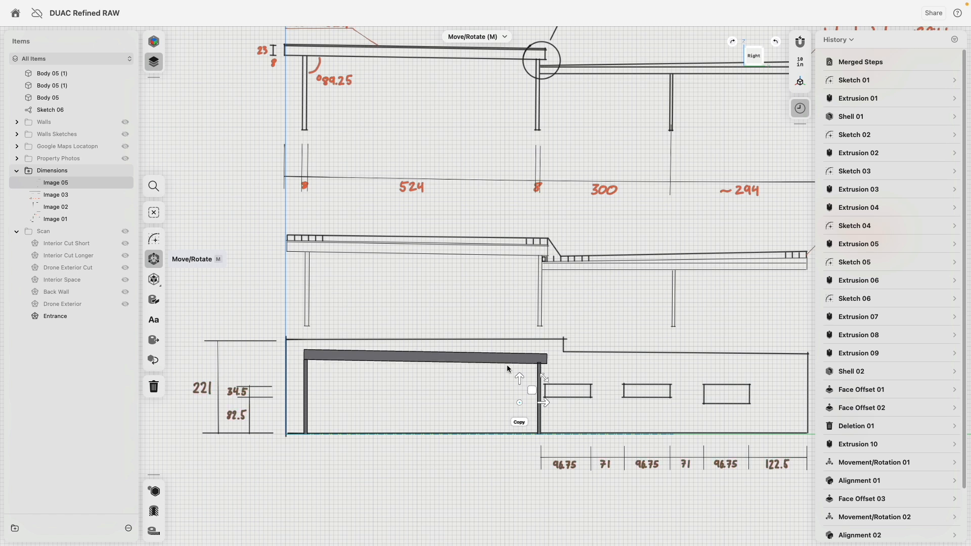
{"action": "scroll", "coordinate": [506, 365], "scroll_direction": "up", "scroll_amount": 10}
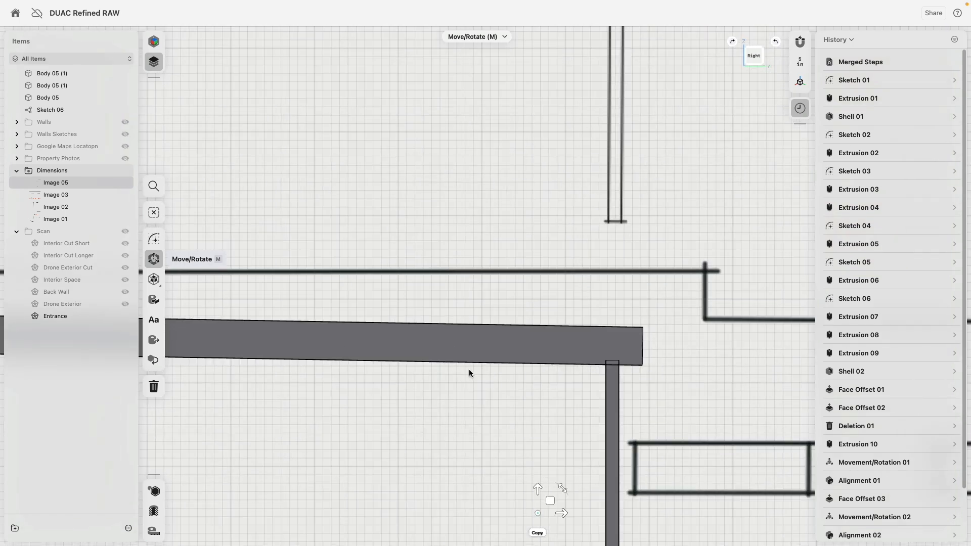
{"action": "scroll", "coordinate": [469, 369], "scroll_direction": "down", "scroll_amount": 10}
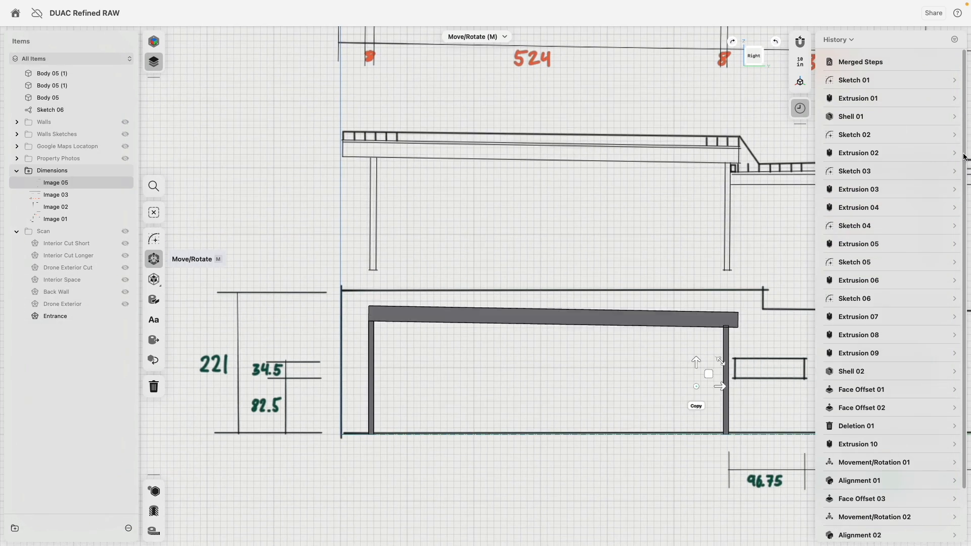
{"action": "scroll", "coordinate": [960, 257], "scroll_direction": "down", "scroll_amount": 3}
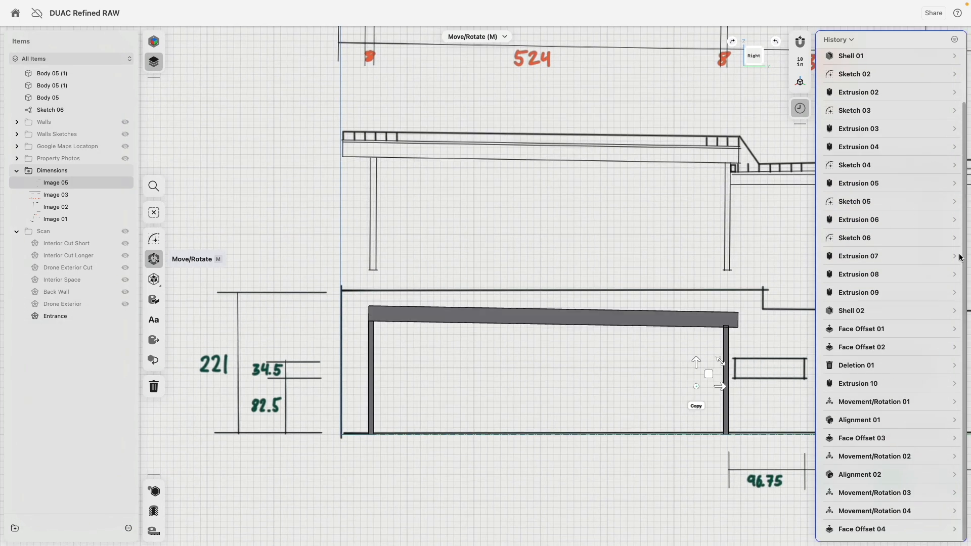
{"action": "left_click", "coordinate": [885, 511]}
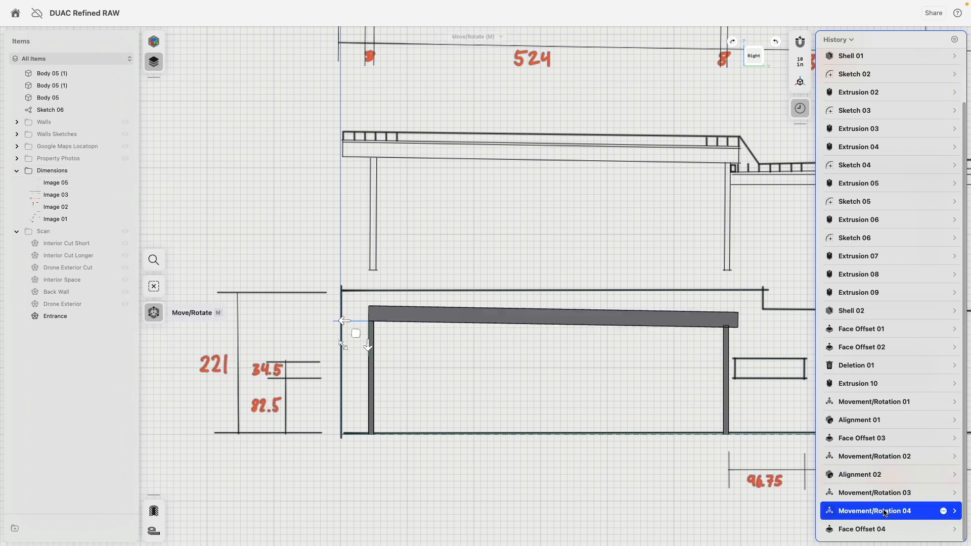
{"action": "left_click", "coordinate": [954, 511]}
{"action": "right_click", "coordinate": [870, 425]}
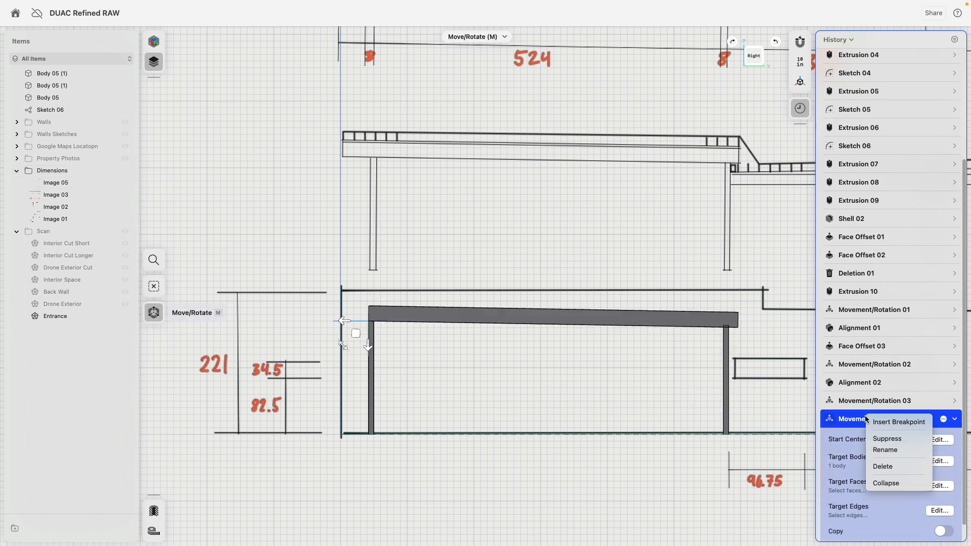
{"action": "left_click", "coordinate": [886, 466]}
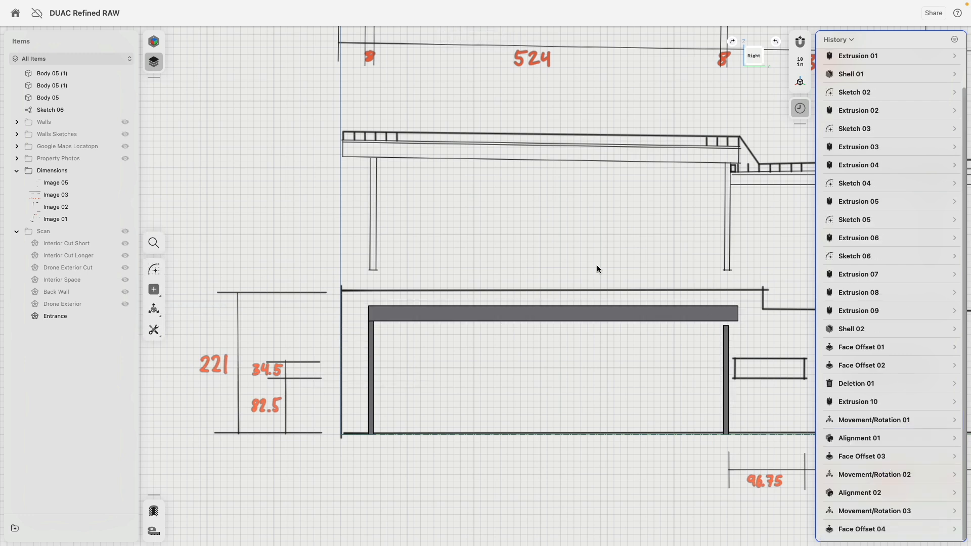
Step: Rotate the horizontal beam 0.75° about its lower end edge at the first column so it slopes down toward the second column
{"action": "mouse_move", "coordinate": [423, 278]}
{"action": "right_mouse_down"}
{"action": "mouse_move", "coordinate": [648, 452]}
{"action": "mouse_move", "coordinate": [452, 331]}
{"action": "mouse_move", "coordinate": [430, 276]}
{"action": "right_mouse_up"}
{"action": "left_click", "coordinate": [430, 276]}
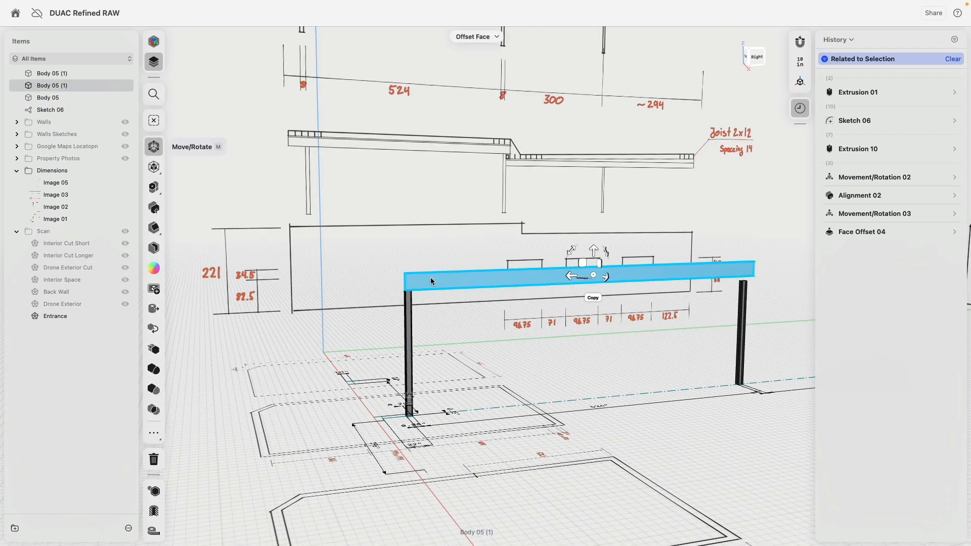
{"action": "key", "text": "m"}
{"action": "left_click_drag", "start_coordinate": [418, 293], "coordinate": [406, 293]}
{"action": "right_click_drag", "start_coordinate": [406, 293], "coordinate": [435, 305]}
{"action": "scroll", "coordinate": [393, 293], "scroll_direction": "up", "scroll_amount": 10}
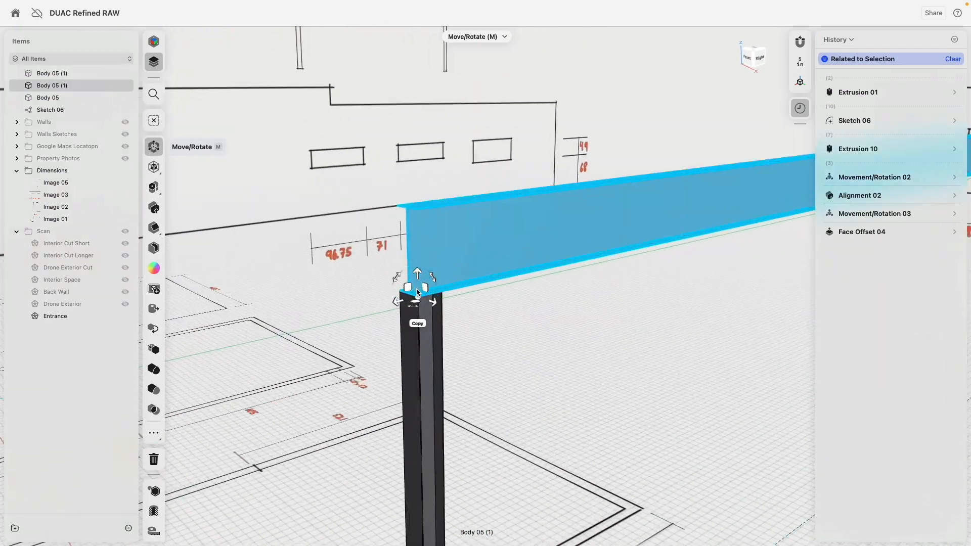
{"action": "left_click_drag", "start_coordinate": [389, 302], "coordinate": [388, 300]}
{"action": "right_click_drag", "start_coordinate": [408, 320], "coordinate": [389, 286]}
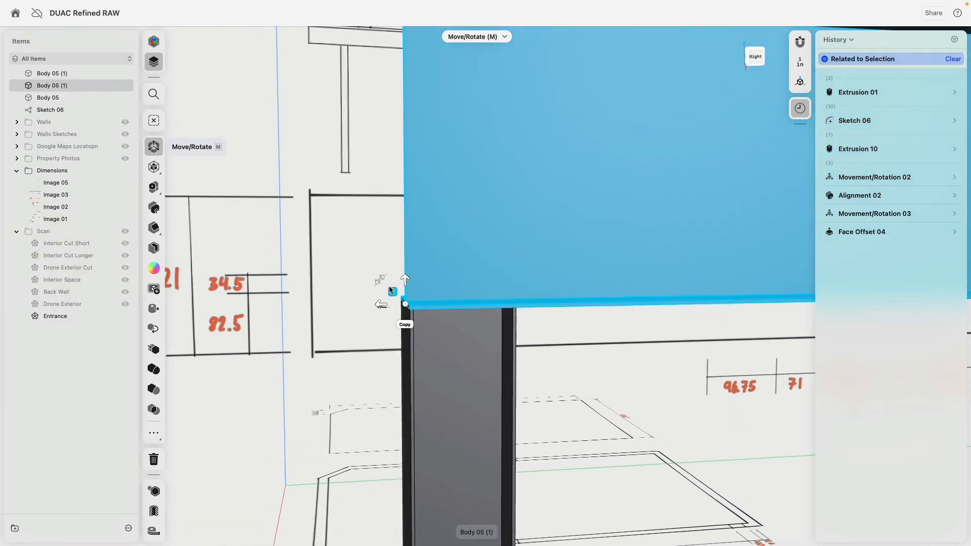
{"action": "left_click_drag", "start_coordinate": [379, 278], "coordinate": [384, 275]}
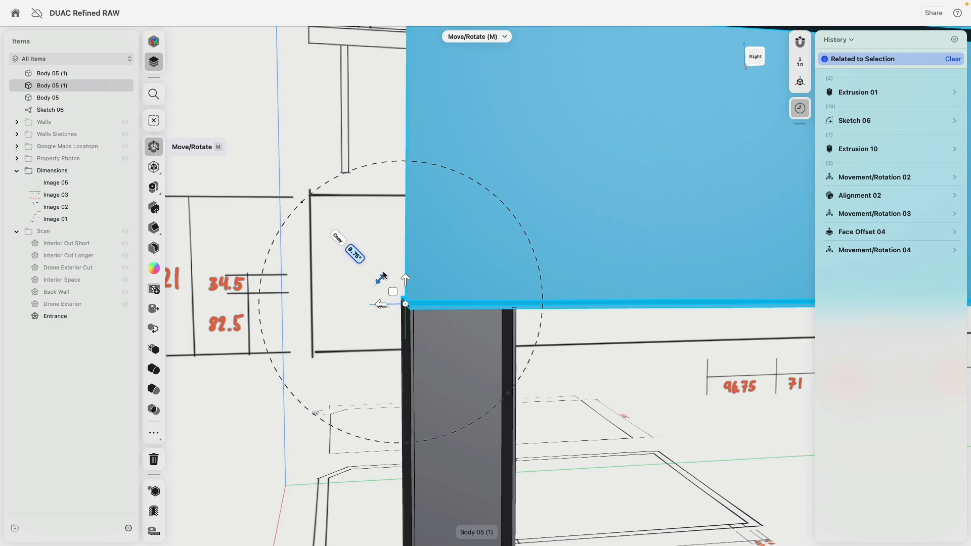
{"action": "scroll", "coordinate": [382, 275], "scroll_direction": "down", "scroll_amount": 10}
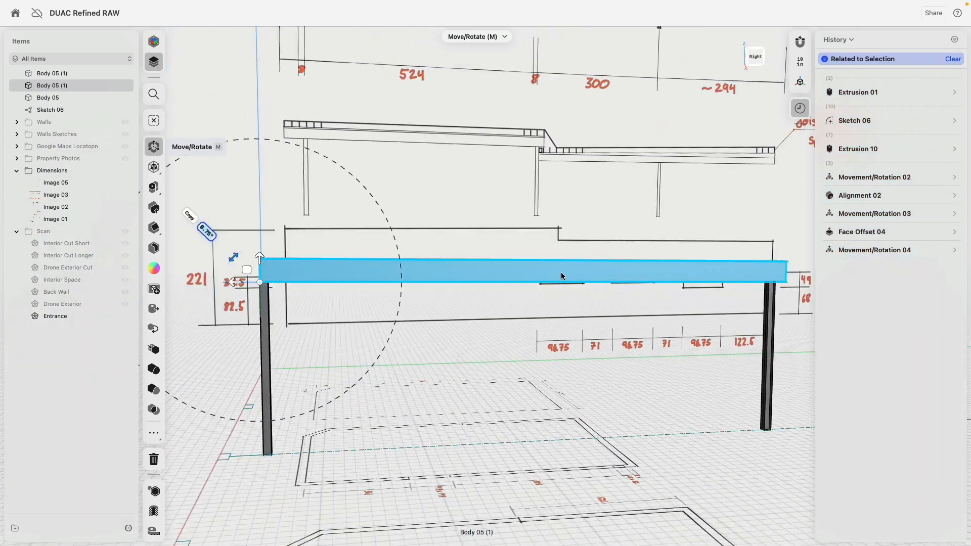
{"action": "scroll", "coordinate": [560, 273], "scroll_direction": "down", "scroll_amount": 5}
{"action": "scroll", "coordinate": [571, 271], "scroll_direction": "up", "scroll_amount": 10}
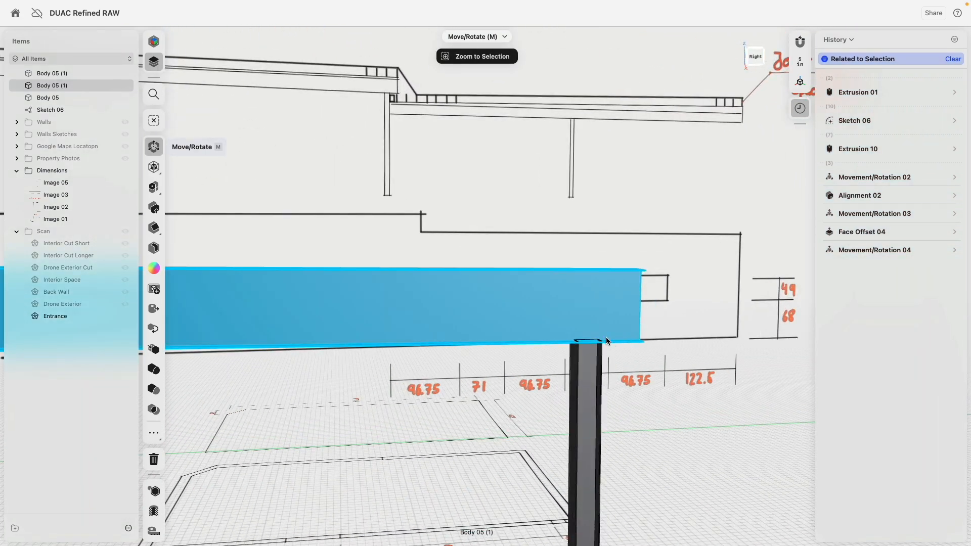
{"action": "right_click_drag", "start_coordinate": [606, 337], "coordinate": [622, 360]}
{"action": "scroll", "coordinate": [625, 349], "scroll_direction": "up", "scroll_amount": 6}
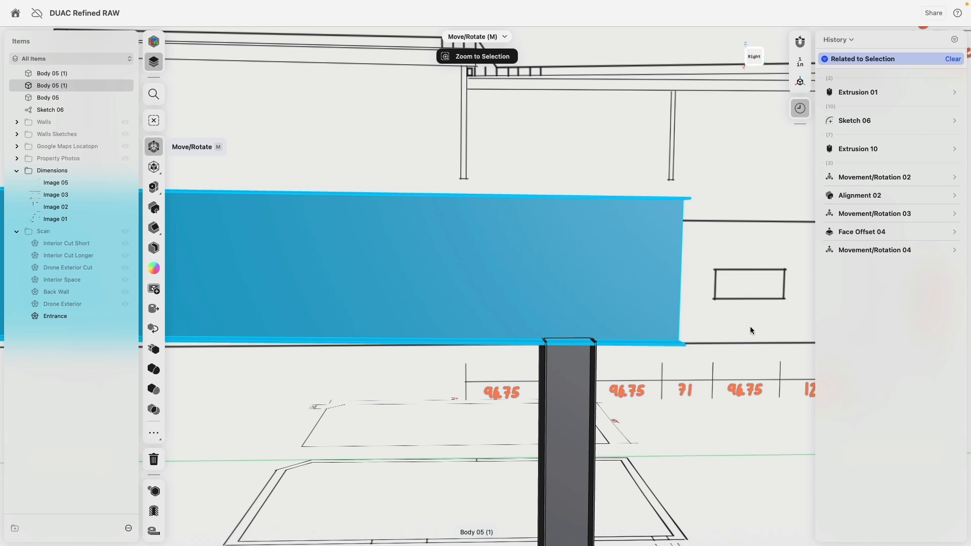
{"action": "left_click", "coordinate": [750, 326]}
Step: Try to lower the second column's top face with a face offset to a total of 159.625 inches
{"action": "scroll", "coordinate": [551, 336], "scroll_direction": "up", "scroll_amount": 5}
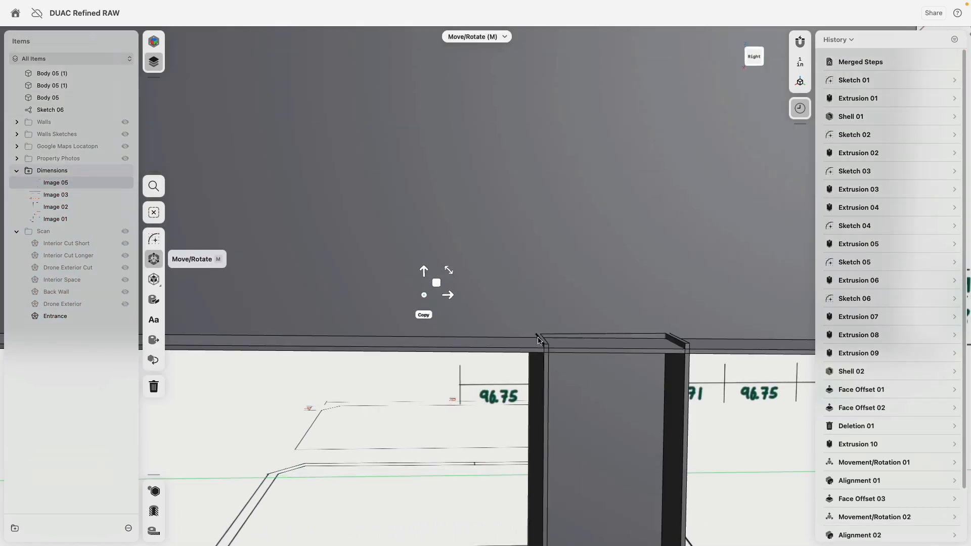
{"action": "scroll", "coordinate": [545, 341], "scroll_direction": "up", "scroll_amount": 3}
{"action": "left_click", "coordinate": [544, 337]}
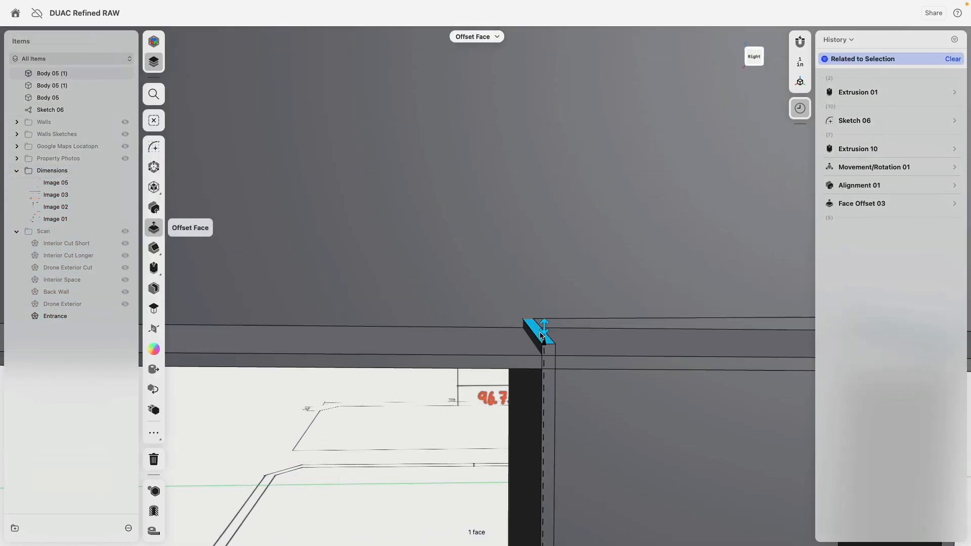
{"action": "scroll", "coordinate": [543, 334], "scroll_direction": "down", "scroll_amount": 4}
{"action": "left_click_drag", "start_coordinate": [544, 339], "coordinate": [546, 402]}
{"action": "right_click_drag", "start_coordinate": [478, 424], "coordinate": [474, 390]}
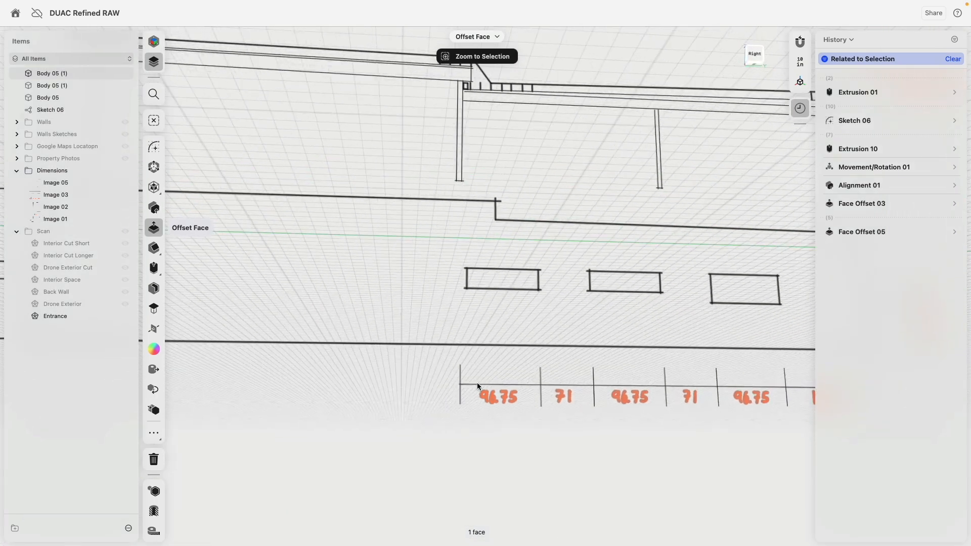
{"action": "scroll", "coordinate": [479, 384], "scroll_direction": "down", "scroll_amount": 10}
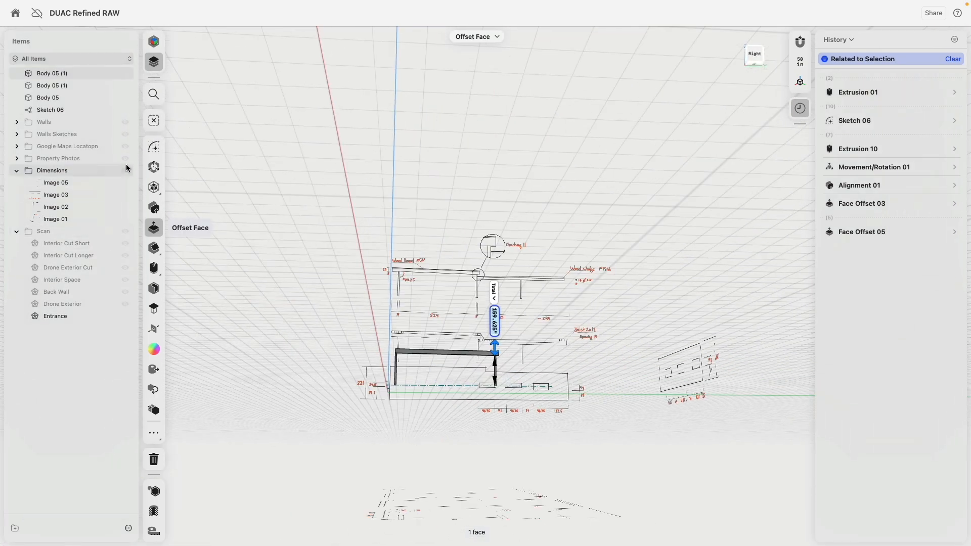
Step: Hide the Dimensions folder, and undo both that hiding and the second column's face offset
{"action": "left_click", "coordinate": [115, 266]}
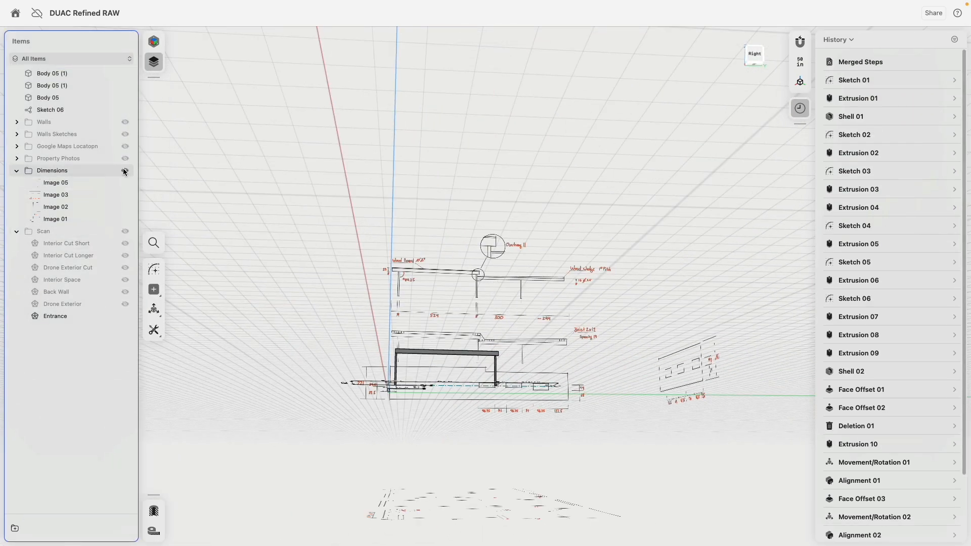
{"action": "scroll", "coordinate": [499, 359], "scroll_direction": "up", "scroll_amount": 8}
{"action": "right_click_drag", "start_coordinate": [499, 358], "coordinate": [508, 370]}
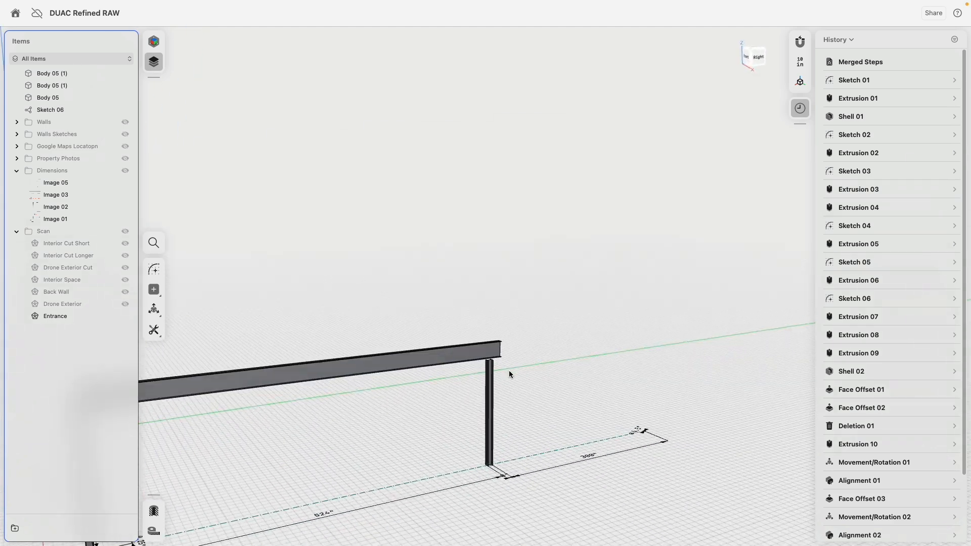
{"action": "scroll", "coordinate": [499, 359], "scroll_direction": "up", "scroll_amount": 5}
{"action": "scroll", "coordinate": [468, 359], "scroll_direction": "up", "scroll_amount": 10}
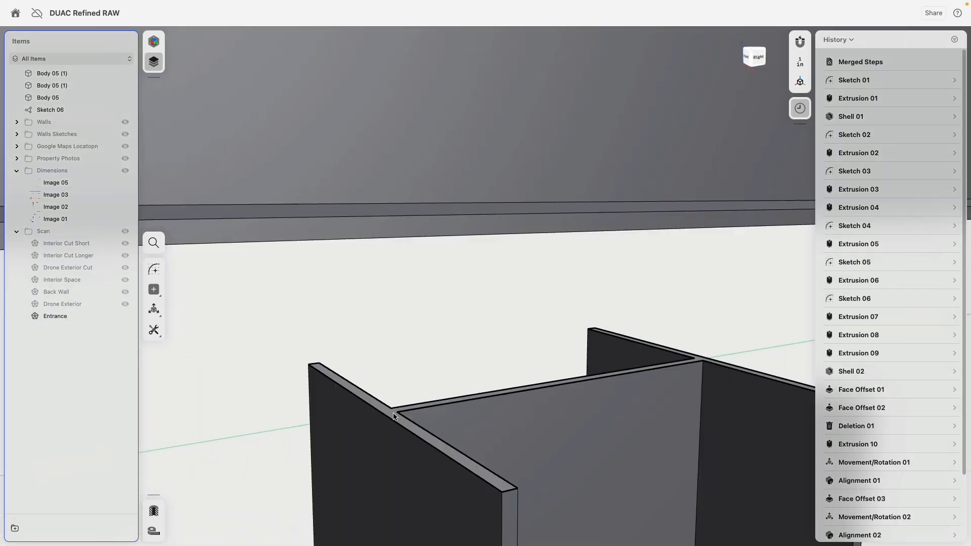
{"action": "key", "text": "super+z"}
{"action": "key", "text": "super+z"}
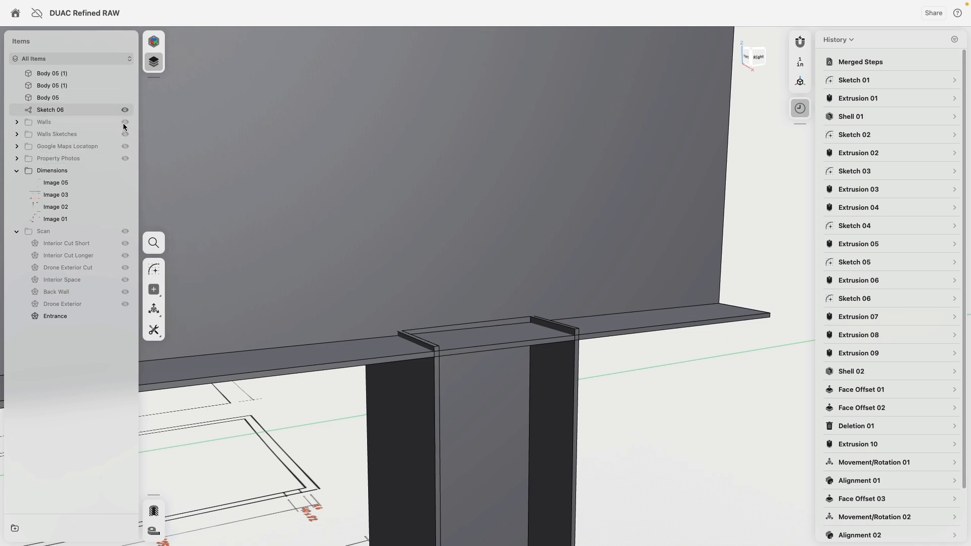
Step: Replace the second column's top face with the sloped beam's underside so the column ends against the beam
{"action": "scroll", "coordinate": [361, 341], "scroll_direction": "up", "scroll_amount": 5}
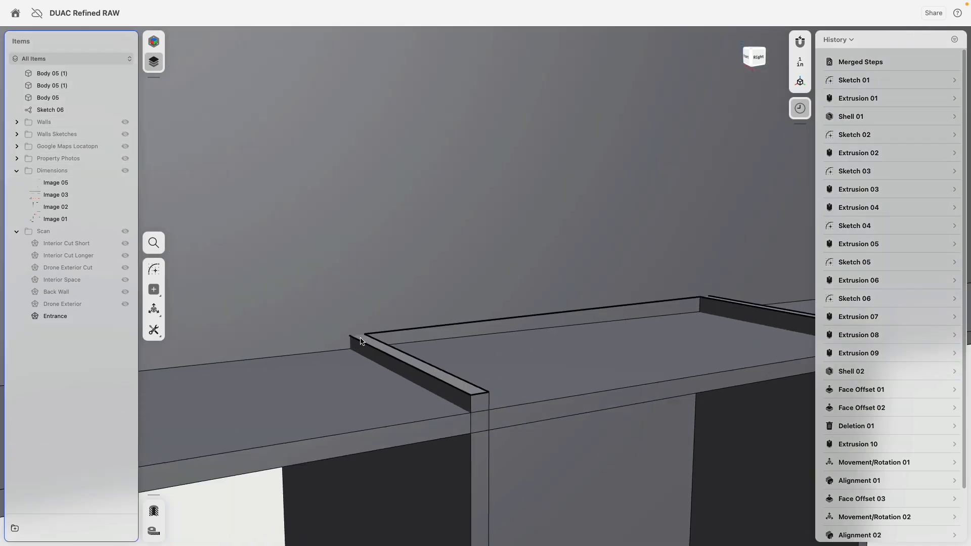
{"action": "scroll", "coordinate": [381, 358], "scroll_direction": "down", "scroll_amount": 5}
{"action": "right_click_drag", "start_coordinate": [385, 382], "coordinate": [382, 323]}
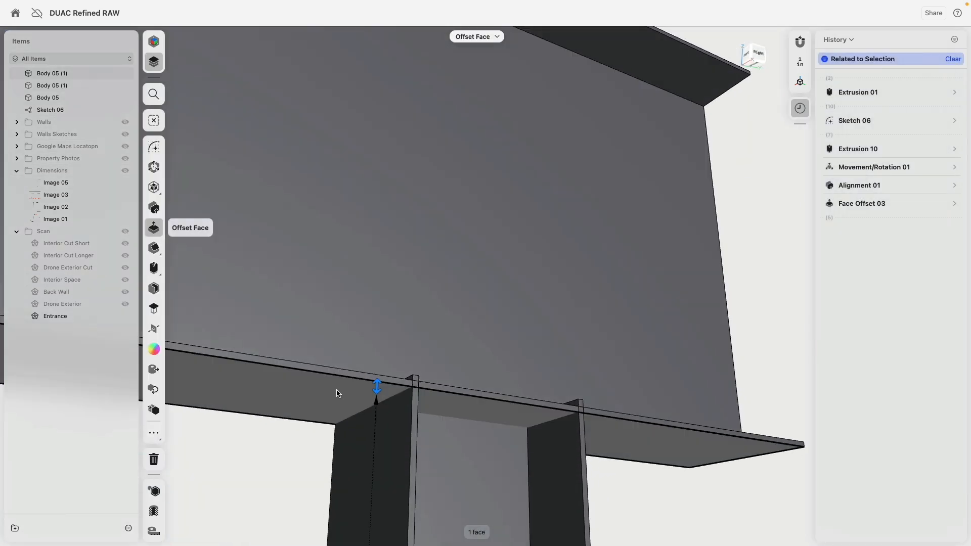
{"action": "left_click", "coordinate": [336, 390]}
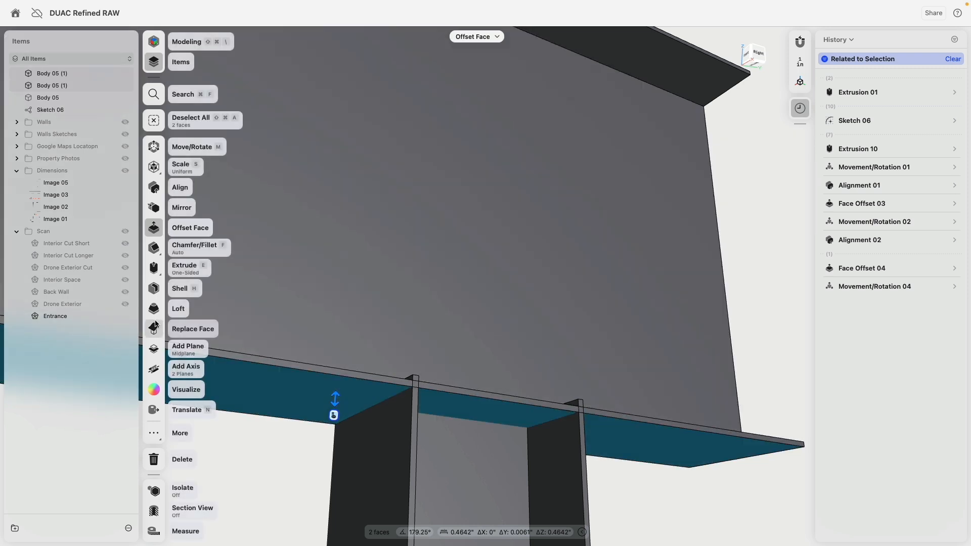
{"action": "left_click", "coordinate": [155, 328]}
{"action": "left_click", "coordinate": [156, 260]}
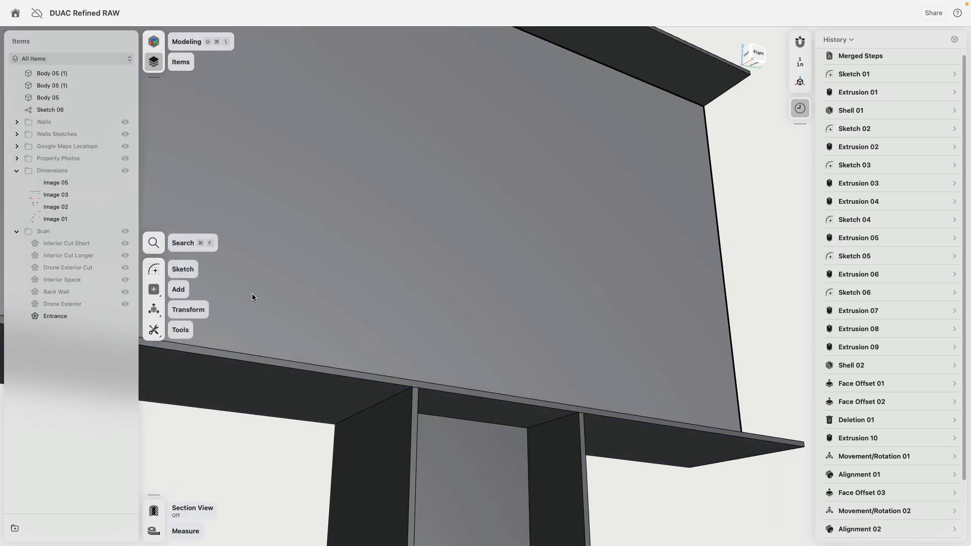
Step: Offset the narrow edge face of the first column's flange to a total of 9.75 inches
{"action": "scroll", "coordinate": [363, 343], "scroll_direction": "down", "scroll_amount": 4}
{"action": "scroll", "coordinate": [363, 342], "scroll_direction": "down", "scroll_amount": 5}
{"action": "scroll", "coordinate": [417, 311], "scroll_direction": "left", "scroll_amount": 5}
{"action": "scroll", "coordinate": [571, 329], "scroll_direction": "down", "scroll_amount": 2}
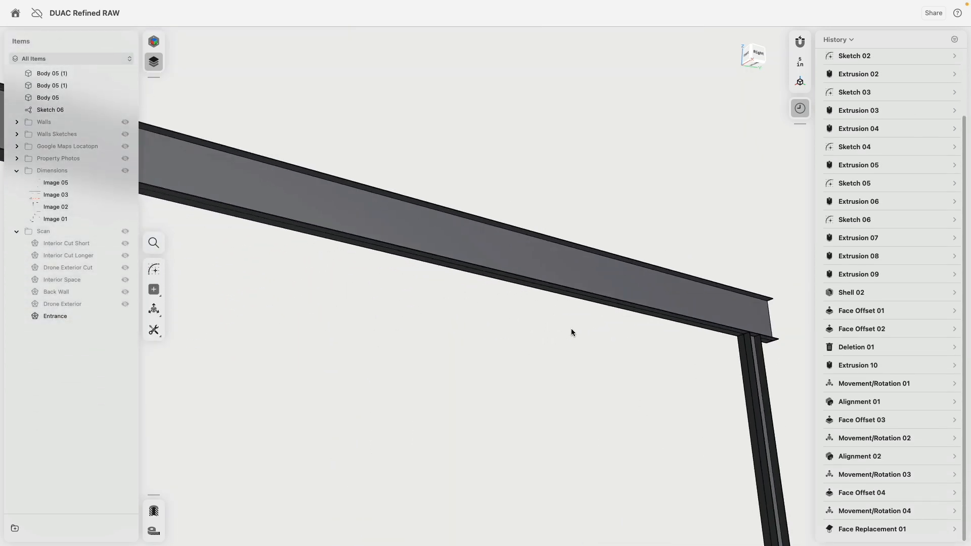
{"action": "scroll", "coordinate": [603, 318], "scroll_direction": "up", "scroll_amount": 3}
{"action": "scroll", "coordinate": [603, 318], "scroll_direction": "left", "scroll_amount": 5}
{"action": "right_click_drag", "start_coordinate": [521, 325], "coordinate": [282, 314]}
{"action": "scroll", "coordinate": [435, 226], "scroll_direction": "up", "scroll_amount": 4}
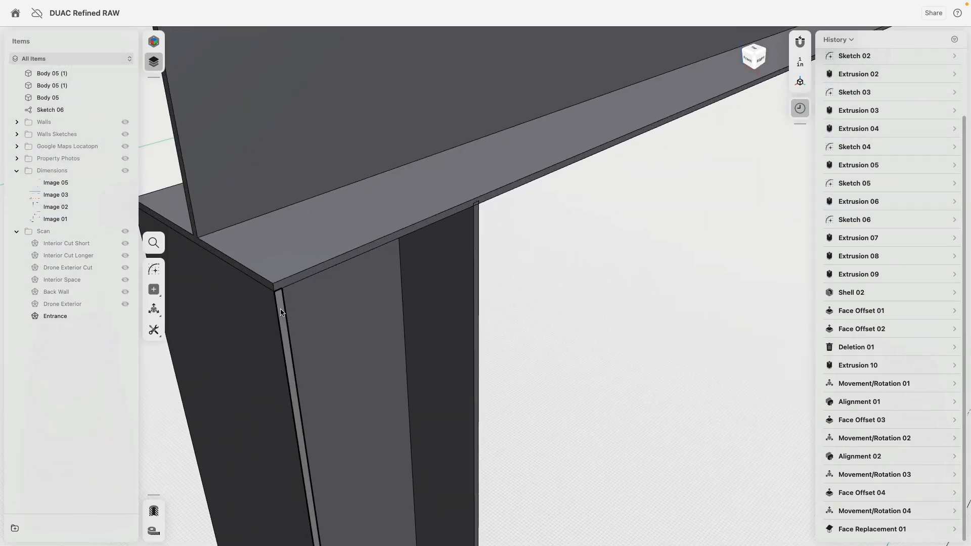
{"action": "left_click", "coordinate": [282, 312]}
{"action": "left_click_drag", "start_coordinate": [323, 340], "coordinate": [324, 339]}
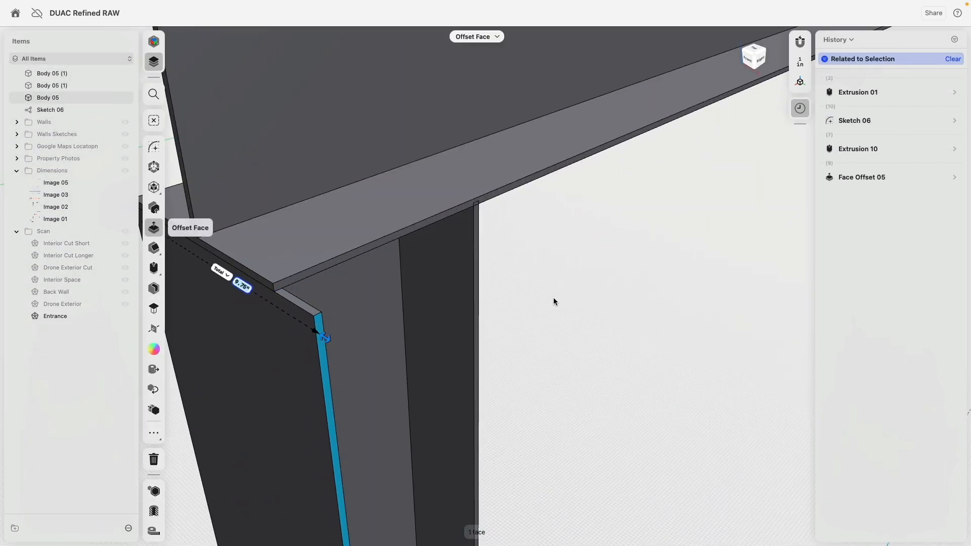
Step: Replace the first column's top face with the sloped beam's underside
{"action": "right_click_drag", "start_coordinate": [294, 303], "coordinate": [327, 271]}
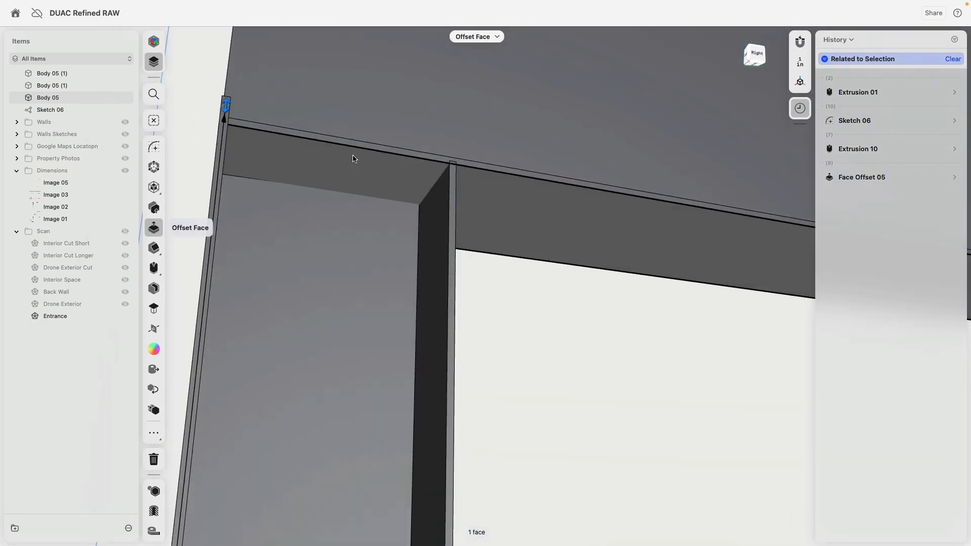
{"action": "left_click", "coordinate": [352, 161]}
{"action": "left_click", "coordinate": [154, 308]}
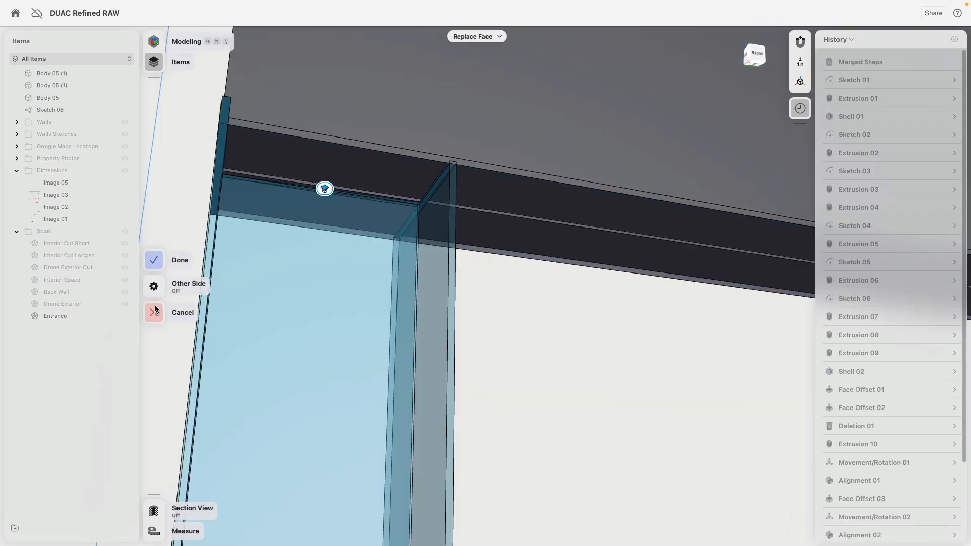
{"action": "left_click", "coordinate": [166, 262]}
Step: Delete the first column's flange offset, Face Offset 05, from the modeling history
{"action": "right_click_drag", "start_coordinate": [167, 262], "coordinate": [277, 205]}
{"action": "left_click", "coordinate": [277, 204]}
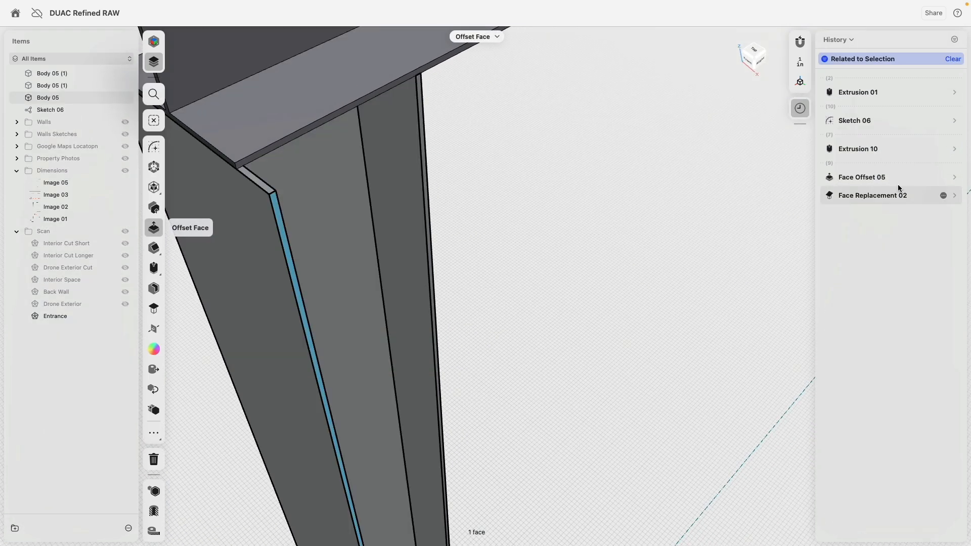
{"action": "left_click", "coordinate": [864, 180]}
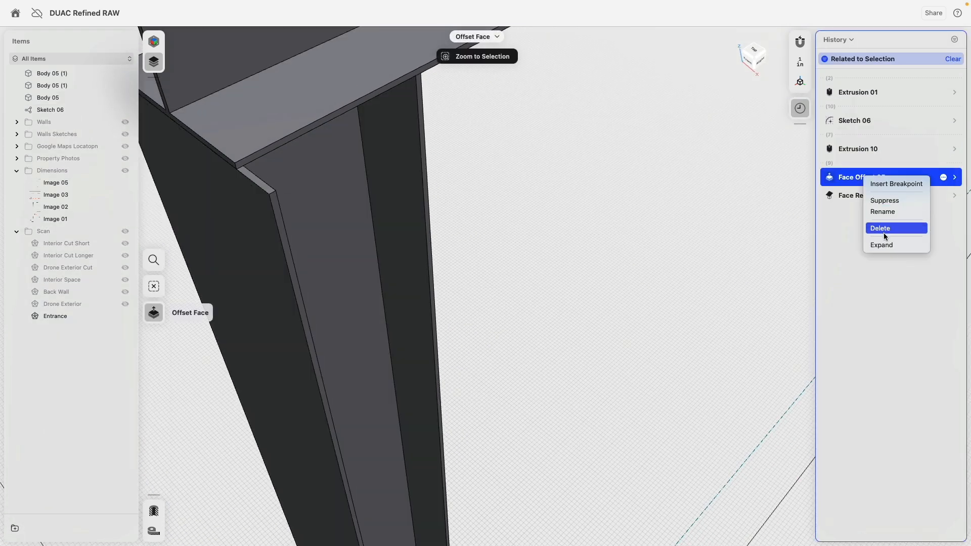
Step: Show the Walls folder to bring the building walls back around the beam and columns
{"action": "scroll", "coordinate": [523, 226], "scroll_direction": "down", "scroll_amount": 5}
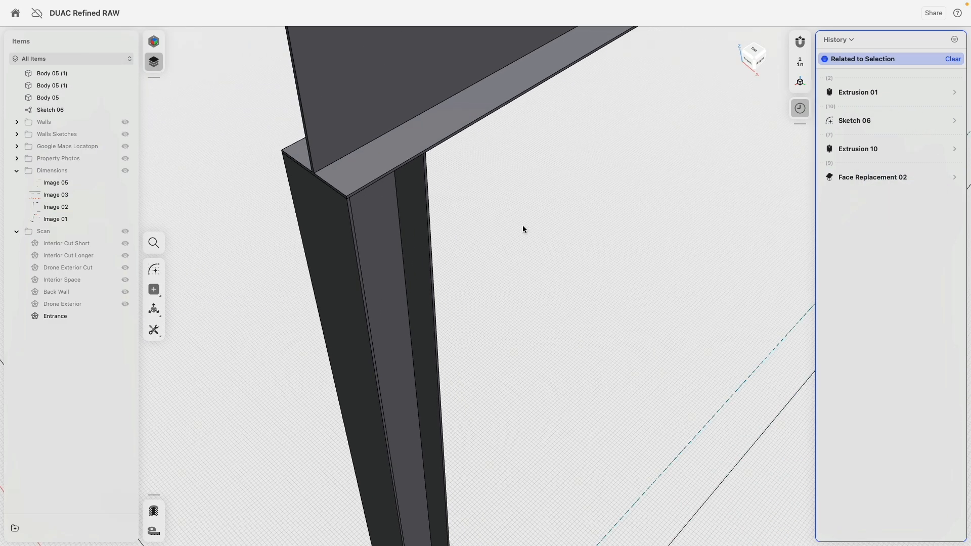
{"action": "right_click_drag", "start_coordinate": [523, 225], "coordinate": [479, 219]}
{"action": "scroll", "coordinate": [429, 215], "scroll_direction": "down", "scroll_amount": 5}
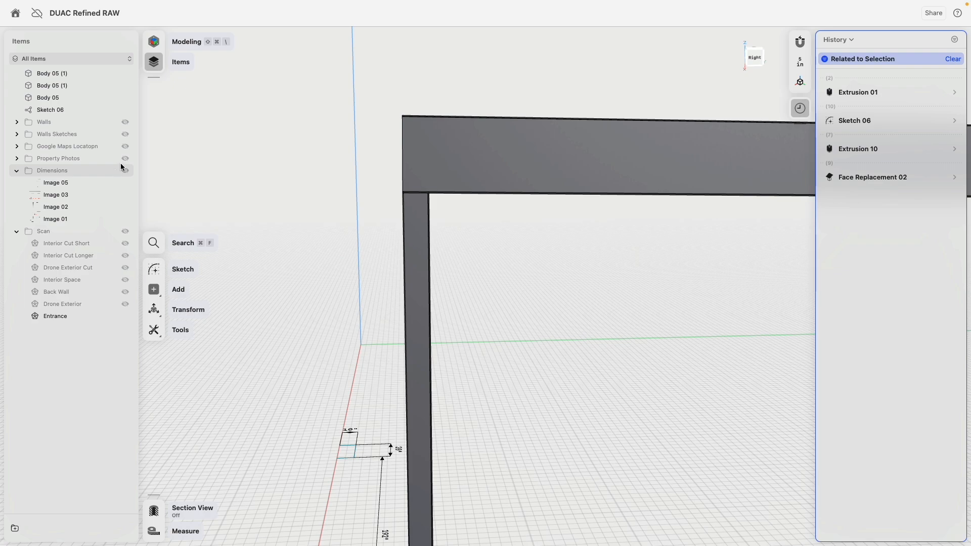
{"action": "left_click", "coordinate": [126, 122]}
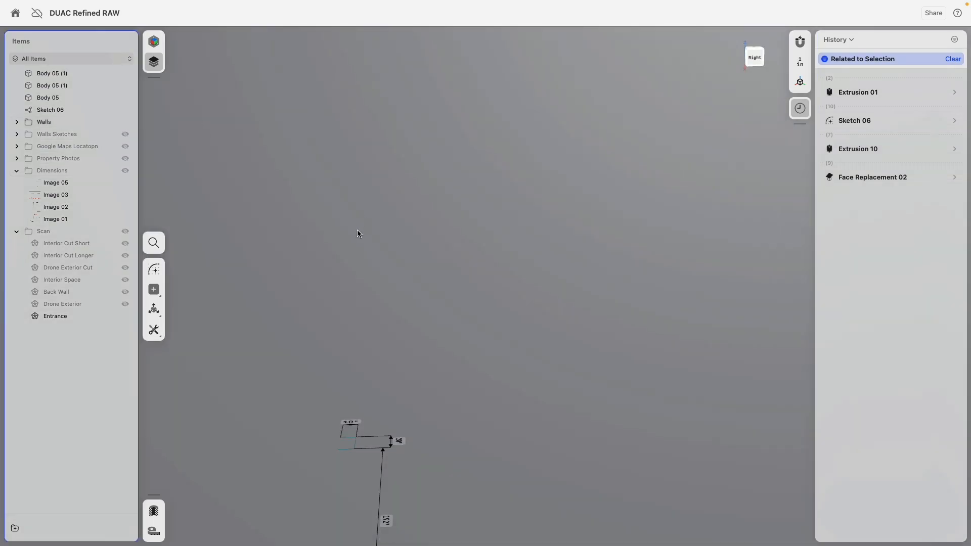
{"action": "scroll", "coordinate": [358, 230], "scroll_direction": "down", "scroll_amount": 8}
{"action": "right_click_drag", "start_coordinate": [368, 216], "coordinate": [391, 202]}
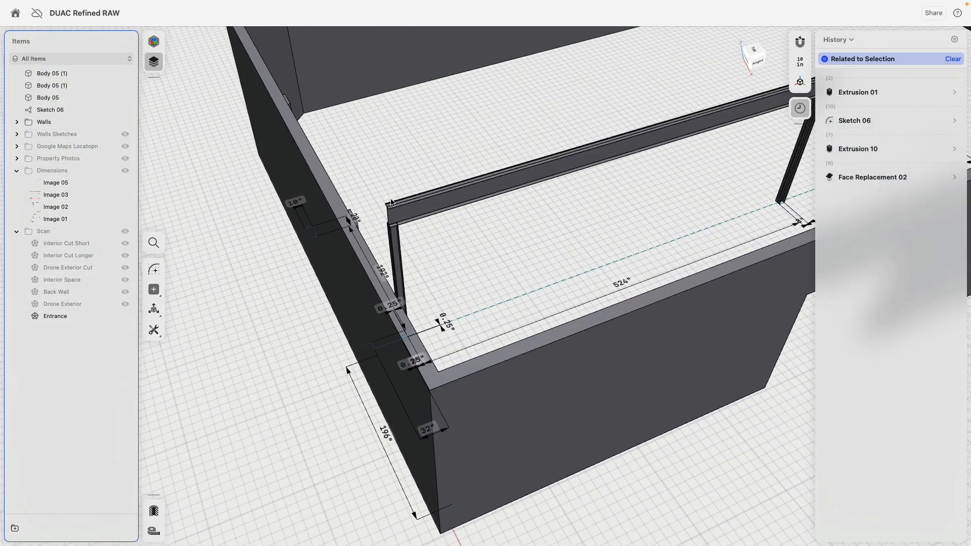
Step: Extend the beam past the first column to the adjacent wall column by offsetting its near end face
{"action": "scroll", "coordinate": [391, 202], "scroll_direction": "up", "scroll_amount": 10}
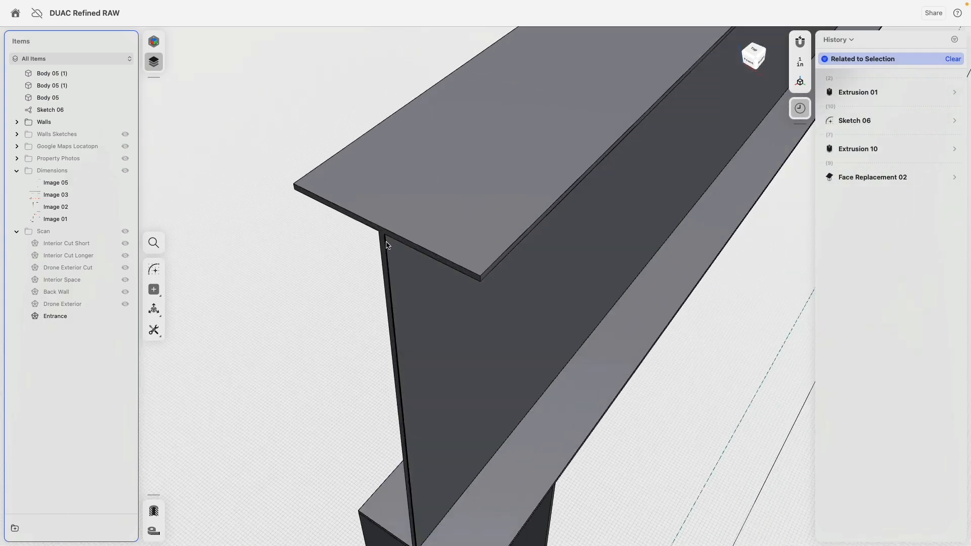
{"action": "left_click", "coordinate": [383, 231]}
{"action": "scroll", "coordinate": [348, 227], "scroll_direction": "down", "scroll_amount": 5}
{"action": "right_click_drag", "start_coordinate": [333, 223], "coordinate": [412, 206]}
{"action": "scroll", "coordinate": [314, 223], "scroll_direction": "down", "scroll_amount": 4}
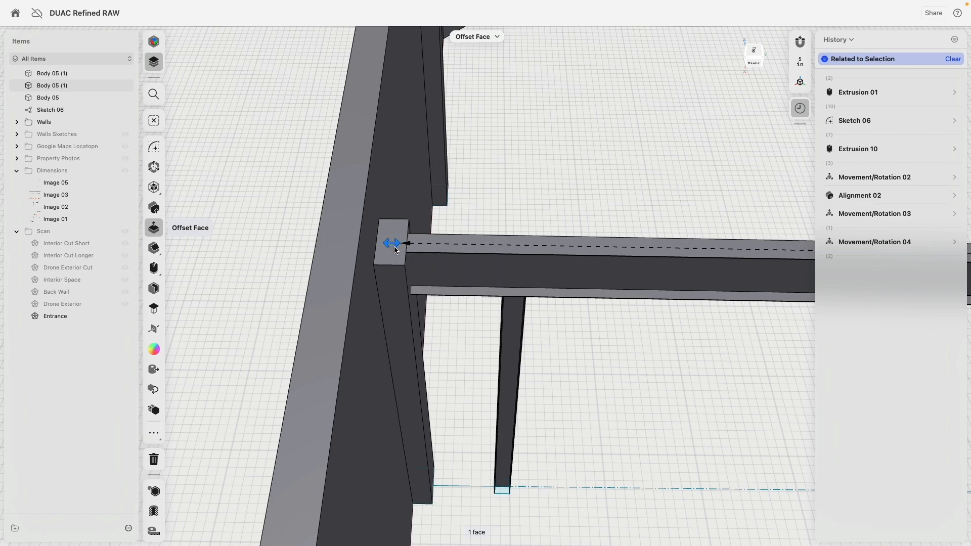
{"action": "left_click", "coordinate": [268, 247]}
Step: Examine how the sloped beam and its columns sit inside the walls, up close and across the whole building
{"action": "right_click_drag", "start_coordinate": [239, 228], "coordinate": [212, 211]}
{"action": "scroll", "coordinate": [241, 224], "scroll_direction": "down", "scroll_amount": 5}
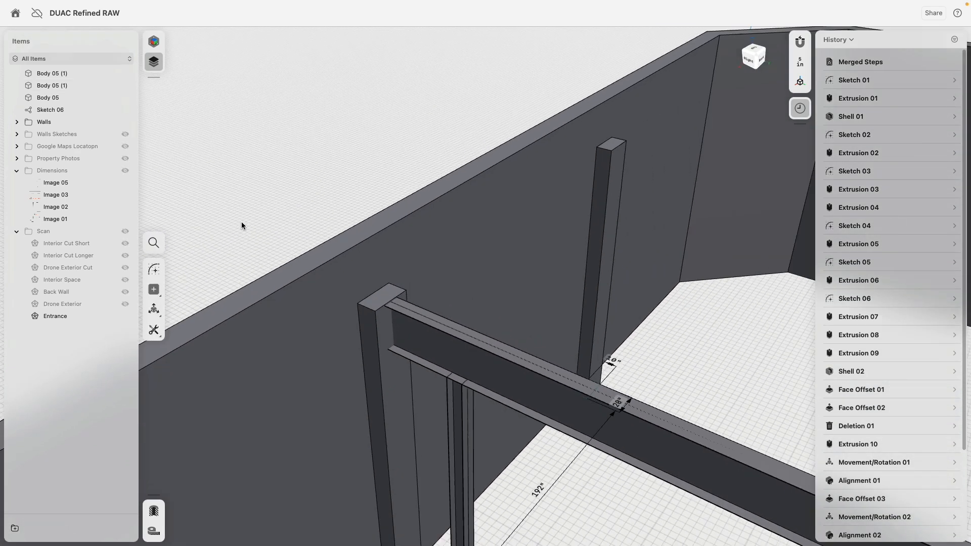
{"action": "right_click_drag", "start_coordinate": [377, 285], "coordinate": [477, 240]}
{"action": "scroll", "coordinate": [481, 253], "scroll_direction": "down", "scroll_amount": 4}
{"action": "scroll", "coordinate": [449, 245], "scroll_direction": "down", "scroll_amount": 2}
{"action": "scroll", "coordinate": [445, 241], "scroll_direction": "down", "scroll_amount": 3}
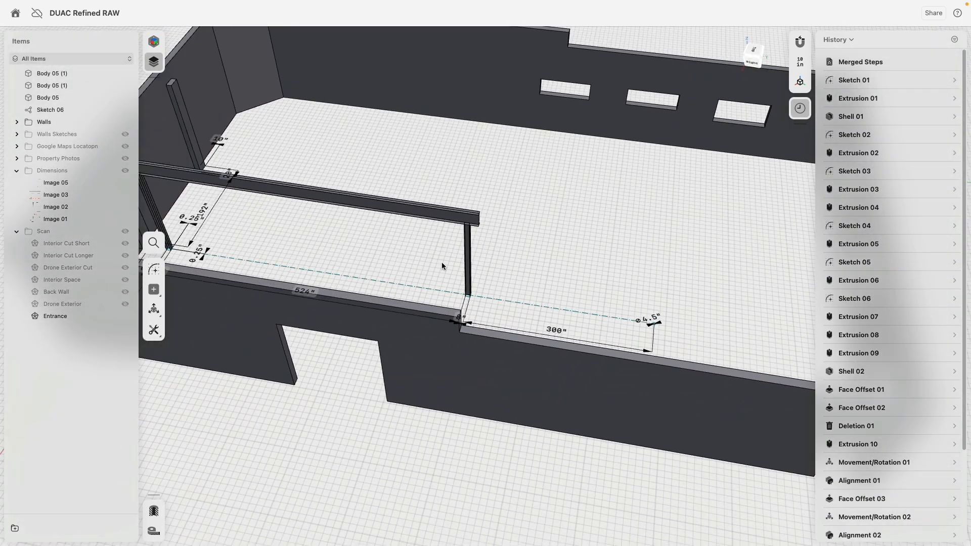
{"action": "scroll", "coordinate": [513, 160], "scroll_direction": "down", "scroll_amount": 2}
{"action": "middle_click_drag", "start_coordinate": [512, 161], "coordinate": [517, 203]}
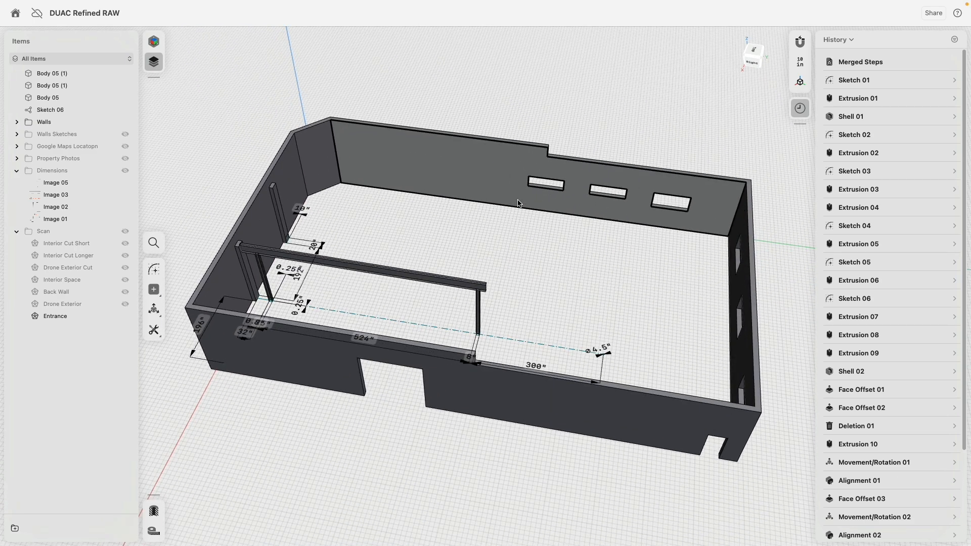
Step: Show the Dimensions drawings and examine the side elevation's notes for the lower roof beam's size, pitch and supports
{"action": "middle_click_drag", "start_coordinate": [516, 205], "coordinate": [516, 289]}
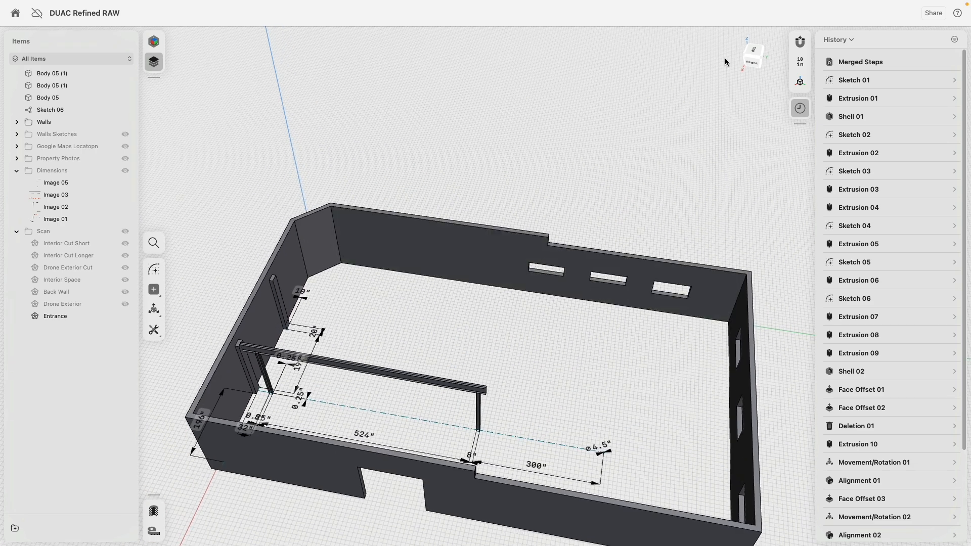
{"action": "left_click", "coordinate": [754, 66]}
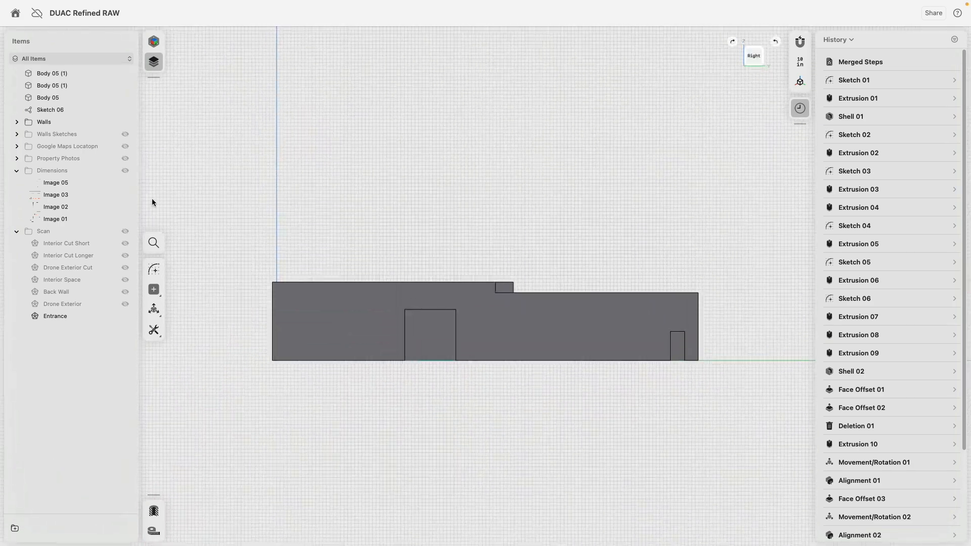
{"action": "left_click", "coordinate": [124, 173]}
{"action": "scroll", "coordinate": [539, 228], "scroll_direction": "up", "scroll_amount": 2}
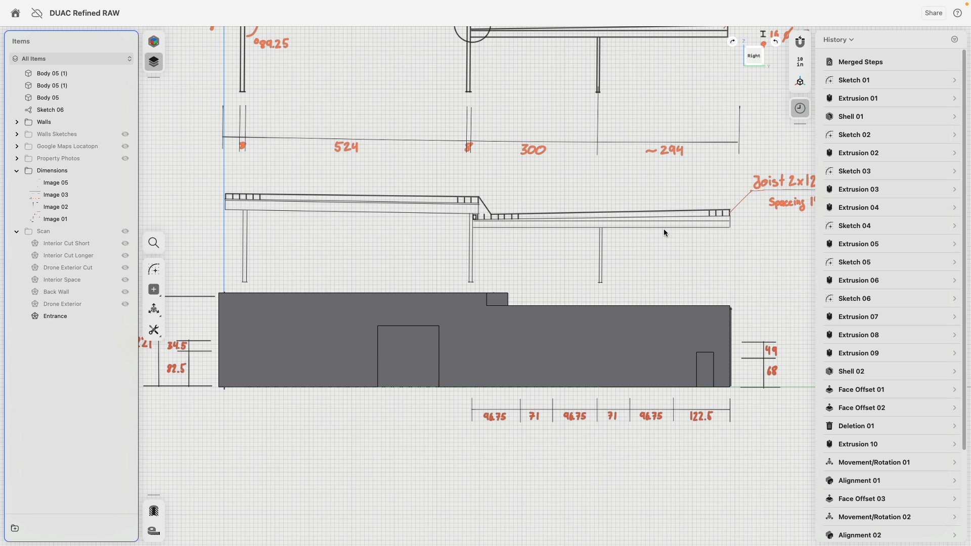
{"action": "mouse_move", "coordinate": [663, 229]}
{"action": "middle_mouse_down"}
{"action": "mouse_move", "coordinate": [654, 326]}
{"action": "mouse_move", "coordinate": [607, 348]}
{"action": "middle_mouse_up"}
{"action": "scroll", "coordinate": [659, 170], "scroll_direction": "up", "scroll_amount": 5}
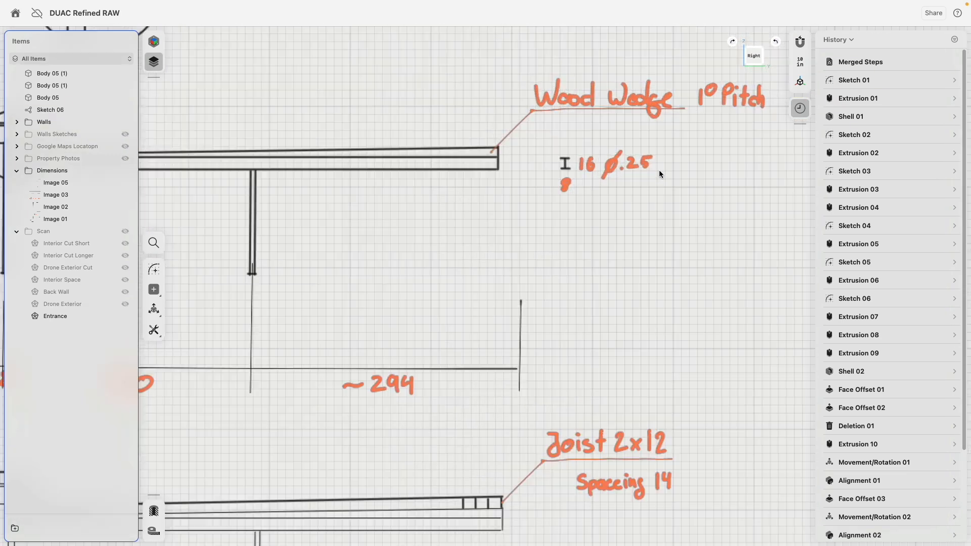
{"action": "scroll", "coordinate": [468, 196], "scroll_direction": "down", "scroll_amount": 5}
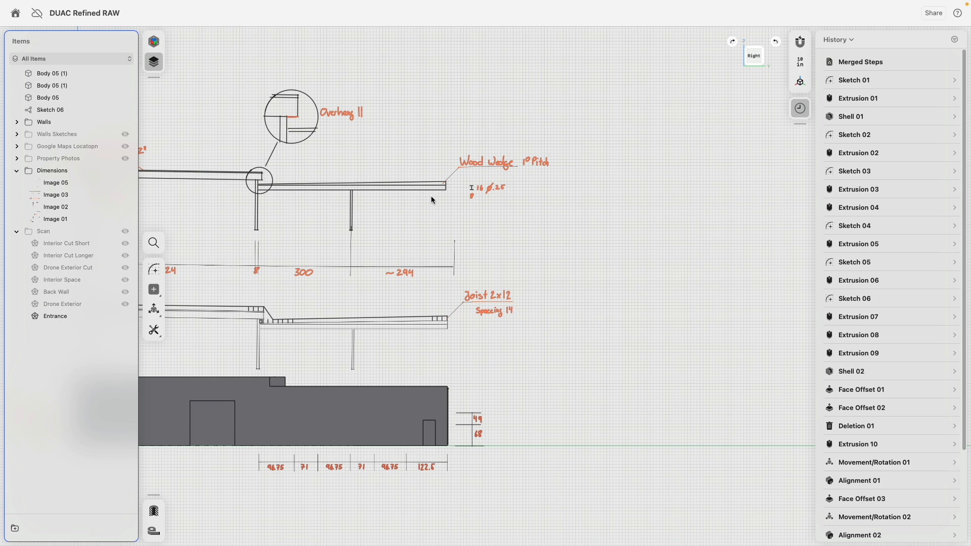
{"action": "mouse_move", "coordinate": [262, 213]}
{"action": "middle_mouse_down"}
{"action": "mouse_move", "coordinate": [357, 169]}
{"action": "mouse_move", "coordinate": [399, 109]}
{"action": "middle_mouse_up"}
{"action": "right_click_drag", "start_coordinate": [391, 146], "coordinate": [359, 245]}
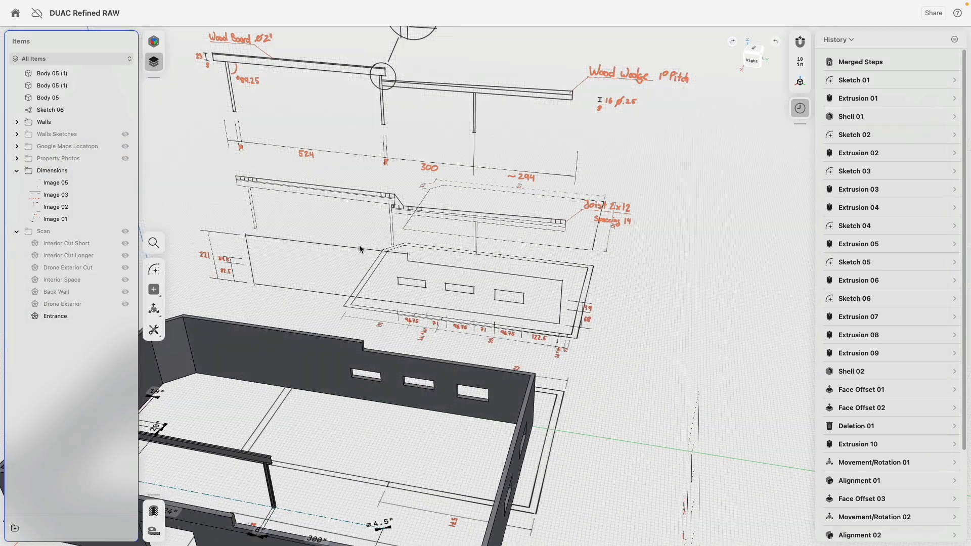
Step: Isolate the I-shaped column supporting the far end of the sloped beam
{"action": "middle_click_drag", "start_coordinate": [313, 465], "coordinate": [409, 342]}
{"action": "scroll", "coordinate": [409, 345], "scroll_direction": "up", "scroll_amount": 5}
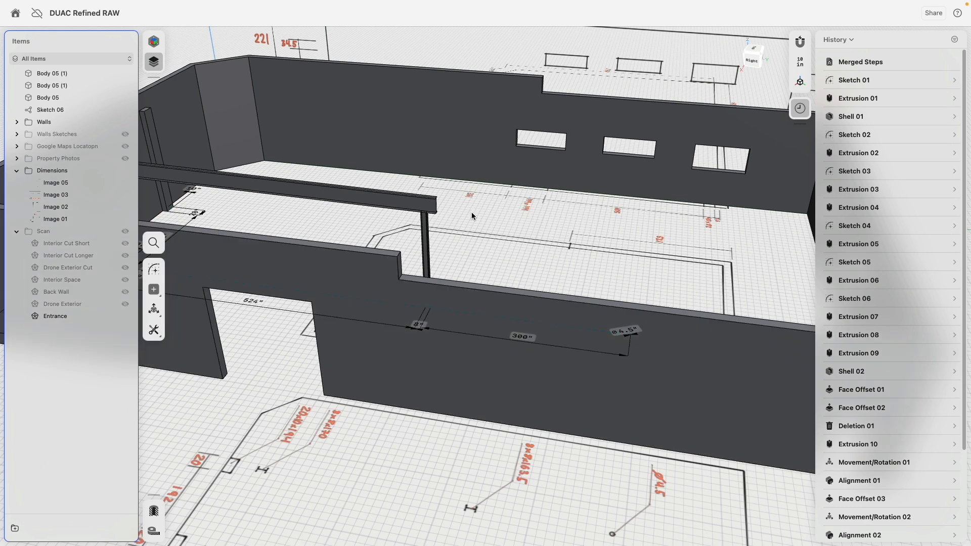
{"action": "left_click", "coordinate": [414, 371]}
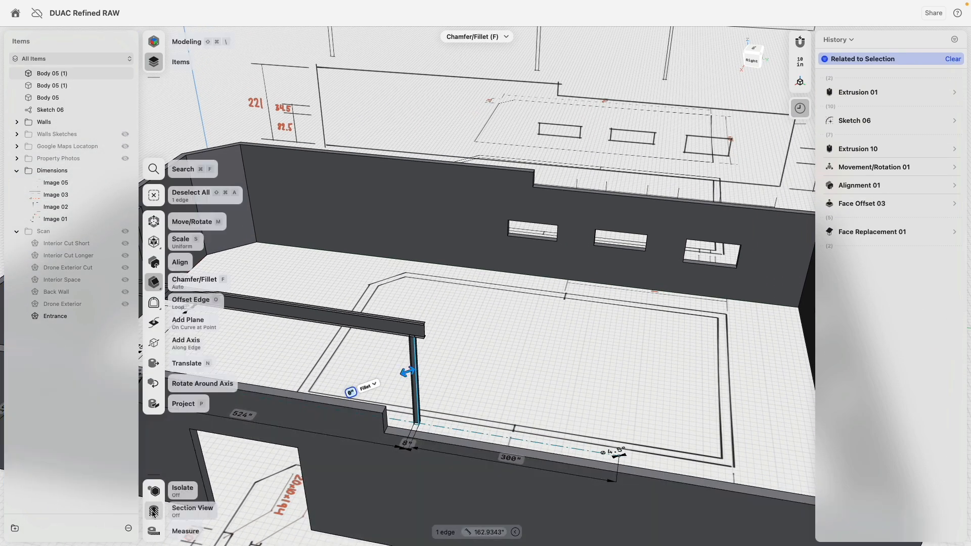
{"action": "left_click", "coordinate": [153, 494]}
{"action": "scroll", "coordinate": [409, 380], "scroll_direction": "up", "scroll_amount": 5}
Step: Make a rotated copy of the isolated column that lies horizontally across its middle
{"action": "double_click", "coordinate": [416, 392]}
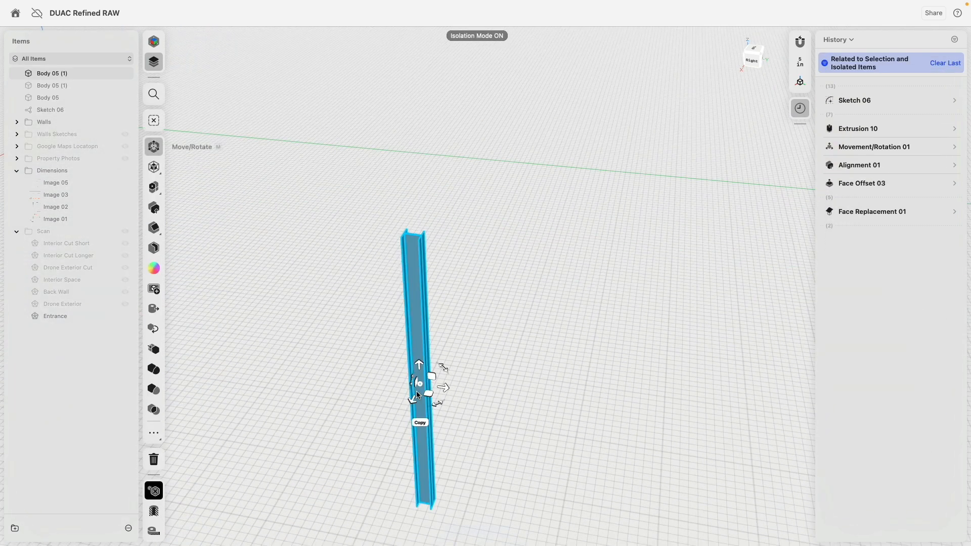
{"action": "middle_click_drag", "start_coordinate": [526, 397], "coordinate": [530, 296]}
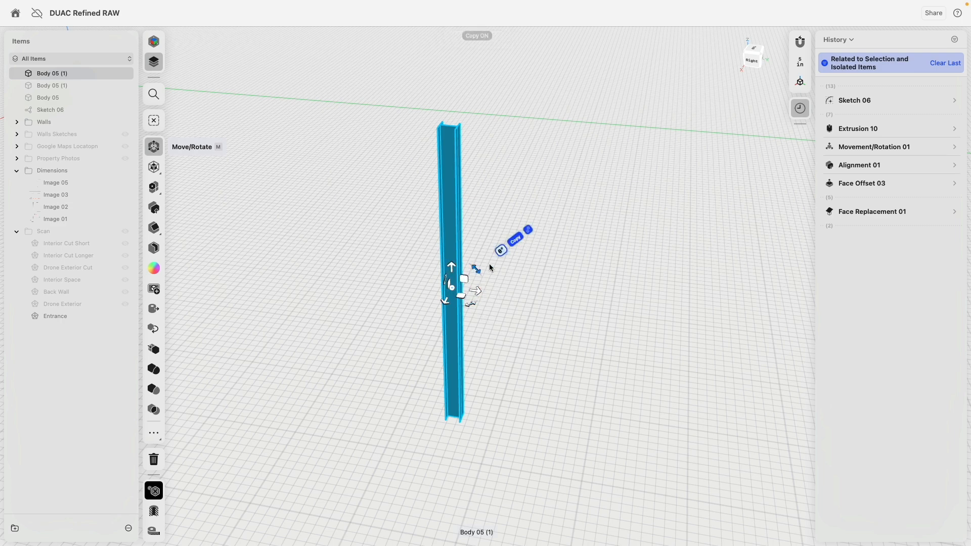
{"action": "left_click_drag", "start_coordinate": [484, 277], "coordinate": [497, 334]}
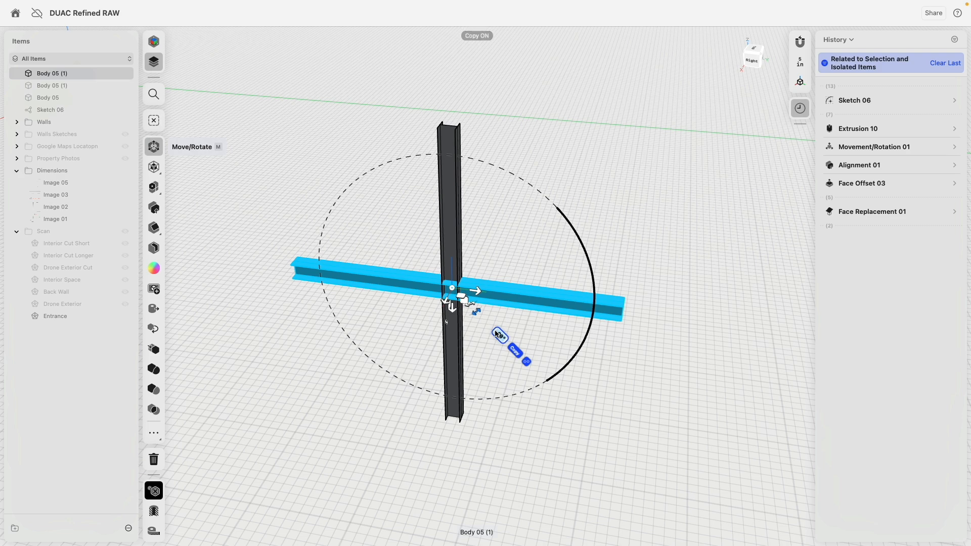
{"action": "left_click", "coordinate": [590, 337]}
Step: Move the horizontal copy's upper flange faces upward to make the I-beam 16 inches deep
{"action": "scroll", "coordinate": [617, 308], "scroll_direction": "up", "scroll_amount": 5}
{"action": "left_click", "coordinate": [615, 309]}
{"action": "right_click_drag", "start_coordinate": [623, 329], "coordinate": [579, 306]}
{"action": "scroll", "coordinate": [670, 349], "scroll_direction": "up", "scroll_amount": 5}
{"action": "left_click", "coordinate": [596, 286]}
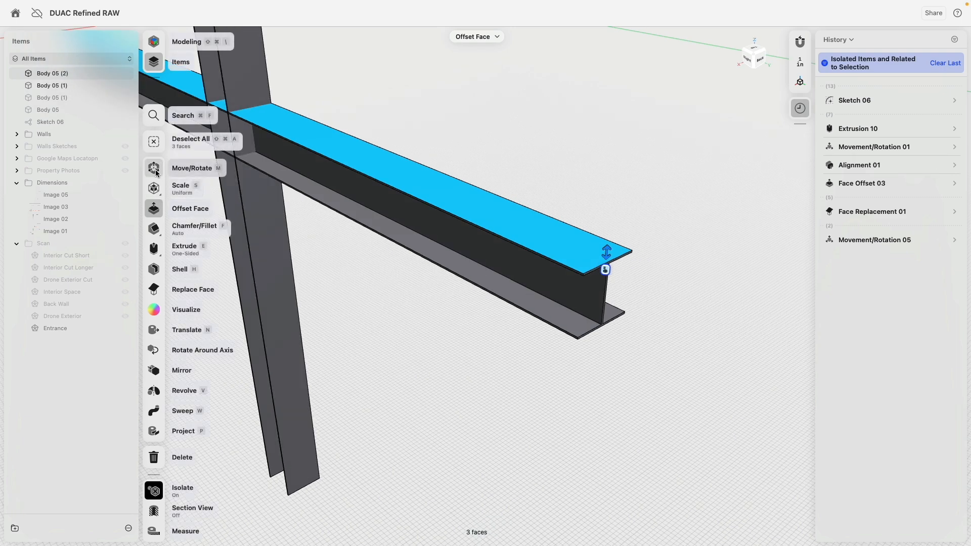
{"action": "left_click_drag", "start_coordinate": [235, 80], "coordinate": [230, 35]}
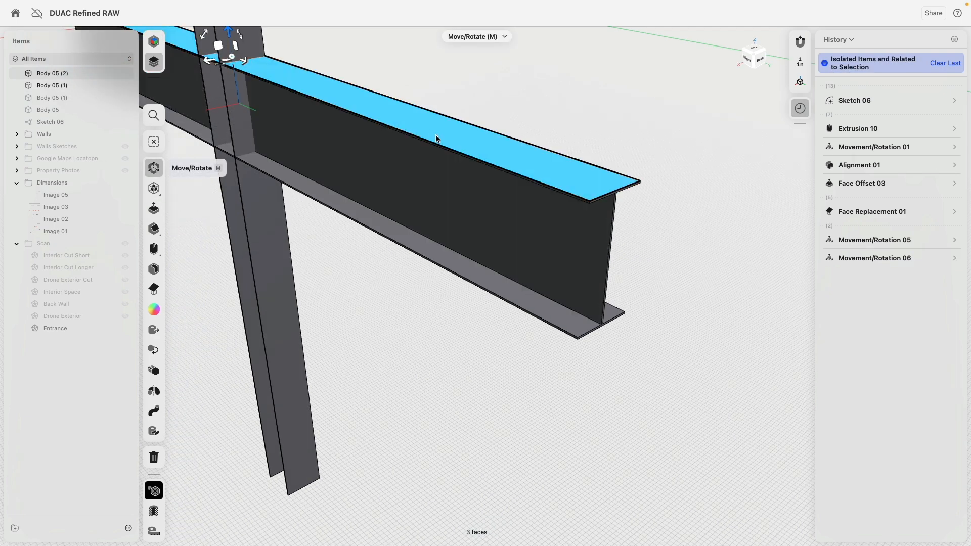
{"action": "left_click", "coordinate": [527, 168]}
Step: Measure the new beam's depth between its outer flange faces and turn off isolation to bring the building back
{"action": "right_click_drag", "start_coordinate": [595, 354], "coordinate": [590, 293]}
{"action": "left_click", "coordinate": [577, 340]}
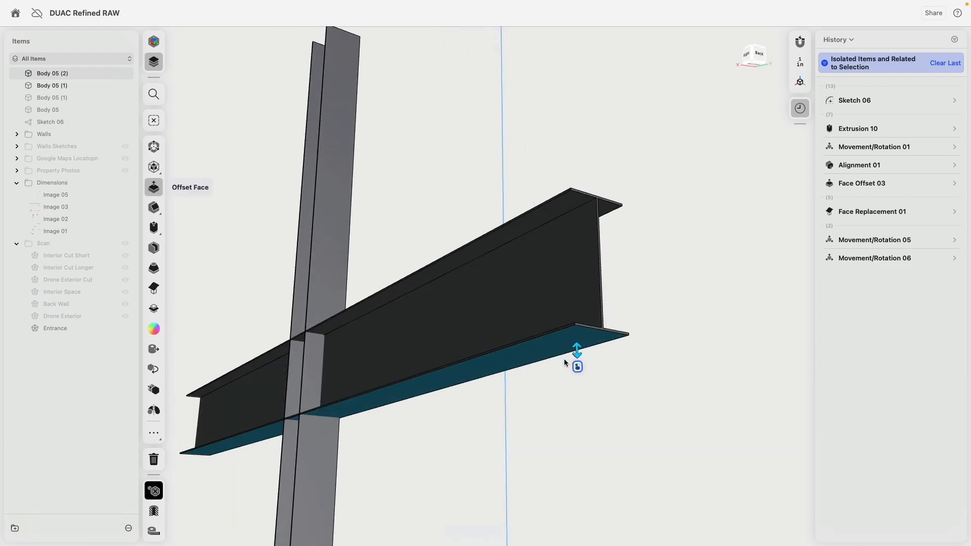
{"action": "scroll", "coordinate": [467, 453], "scroll_direction": "down", "scroll_amount": 3}
{"action": "scroll", "coordinate": [401, 296], "scroll_direction": "down", "scroll_amount": 8}
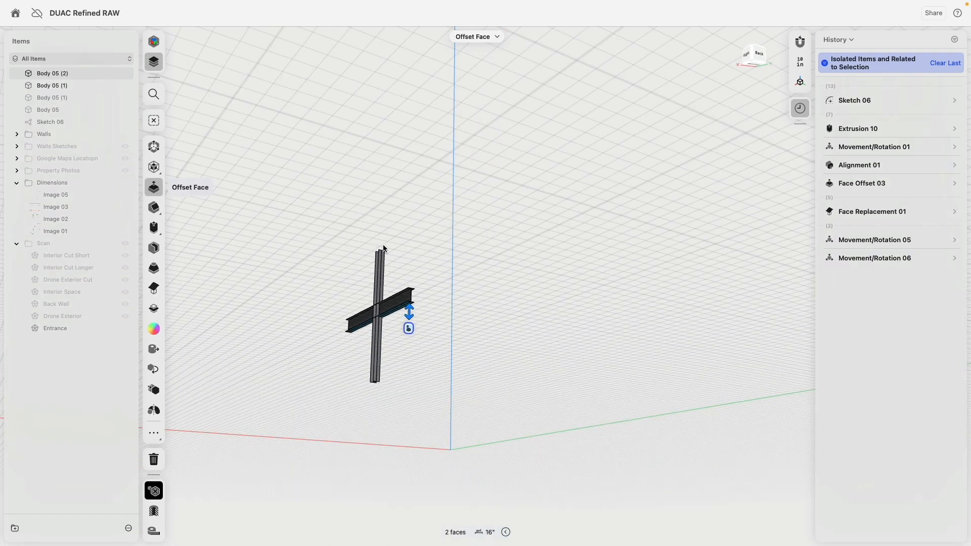
{"action": "right_click_drag", "start_coordinate": [386, 248], "coordinate": [442, 282]}
{"action": "left_click", "coordinate": [154, 490]}
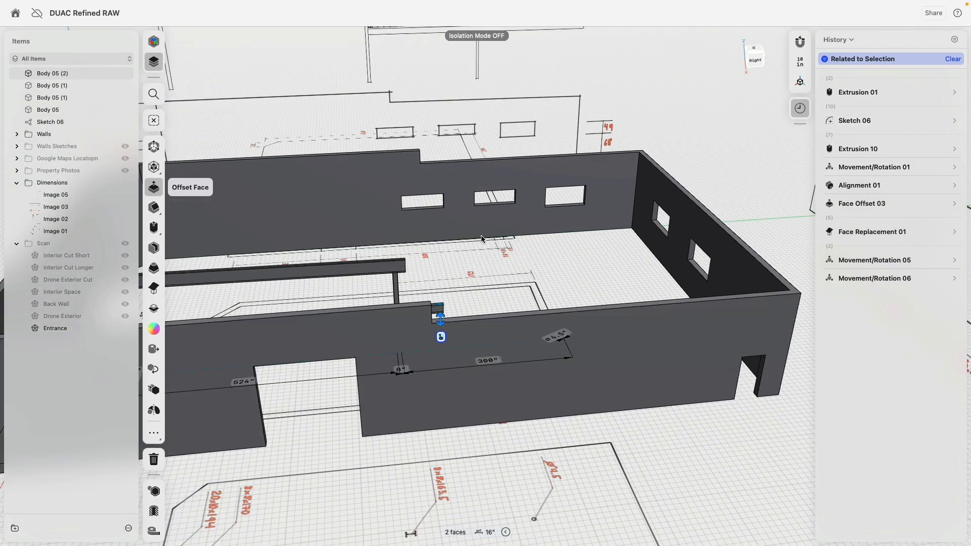
Step: Align the new beam's end face to the column's face and slide the beam about 43 inches up the column
{"action": "scroll", "coordinate": [477, 350], "scroll_direction": "up", "scroll_amount": 5}
{"action": "scroll", "coordinate": [452, 393], "scroll_direction": "up", "scroll_amount": 2}
{"action": "right_click_drag", "start_coordinate": [354, 363], "coordinate": [440, 374]}
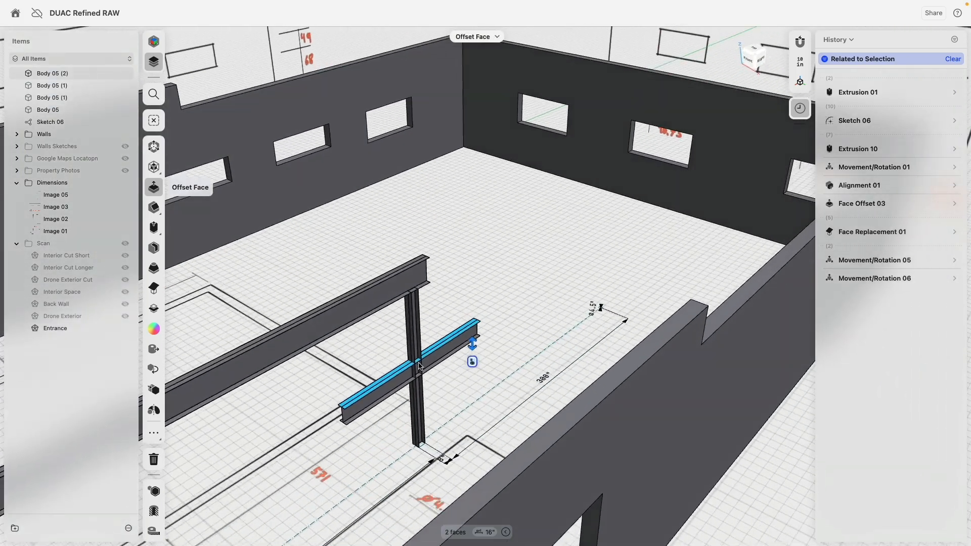
{"action": "scroll", "coordinate": [312, 463], "scroll_direction": "up", "scroll_amount": 10}
{"action": "scroll", "coordinate": [406, 377], "scroll_direction": "down", "scroll_amount": 8}
{"action": "scroll", "coordinate": [474, 320], "scroll_direction": "down", "scroll_amount": 5}
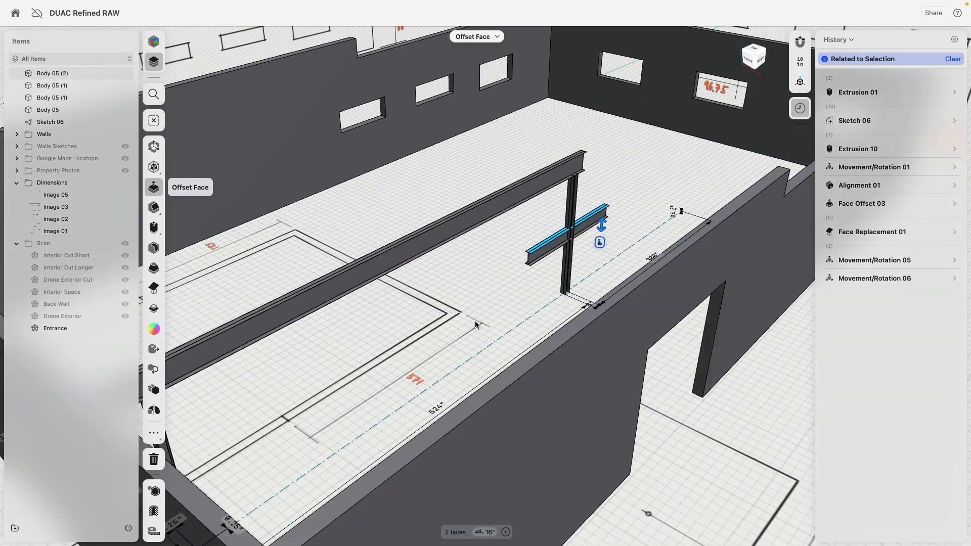
{"action": "scroll", "coordinate": [527, 257], "scroll_direction": "up", "scroll_amount": 7}
{"action": "scroll", "coordinate": [531, 264], "scroll_direction": "up", "scroll_amount": 8}
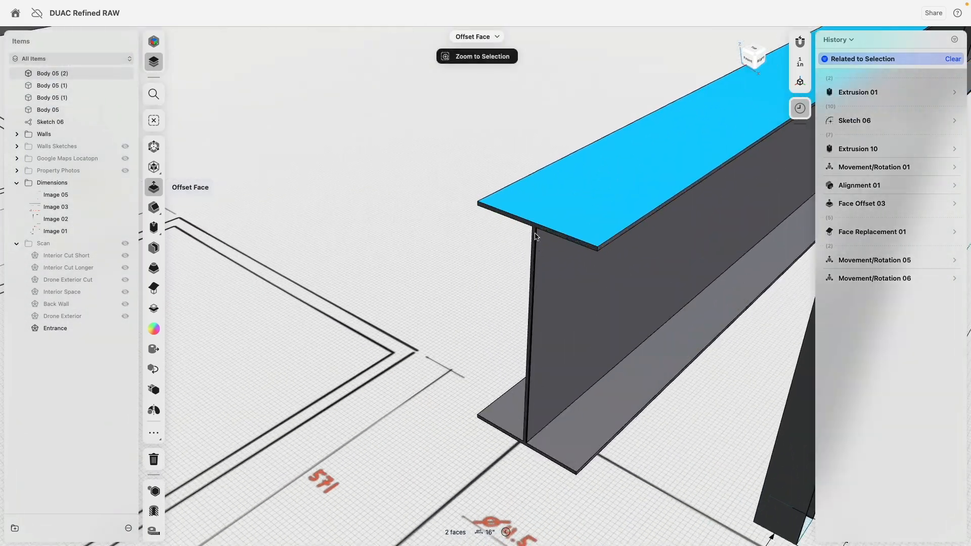
{"action": "left_click", "coordinate": [534, 227]}
{"action": "scroll", "coordinate": [520, 287], "scroll_direction": "down", "scroll_amount": 9}
{"action": "right_click_drag", "start_coordinate": [594, 273], "coordinate": [644, 234]}
{"action": "scroll", "coordinate": [644, 235], "scroll_direction": "up", "scroll_amount": 5}
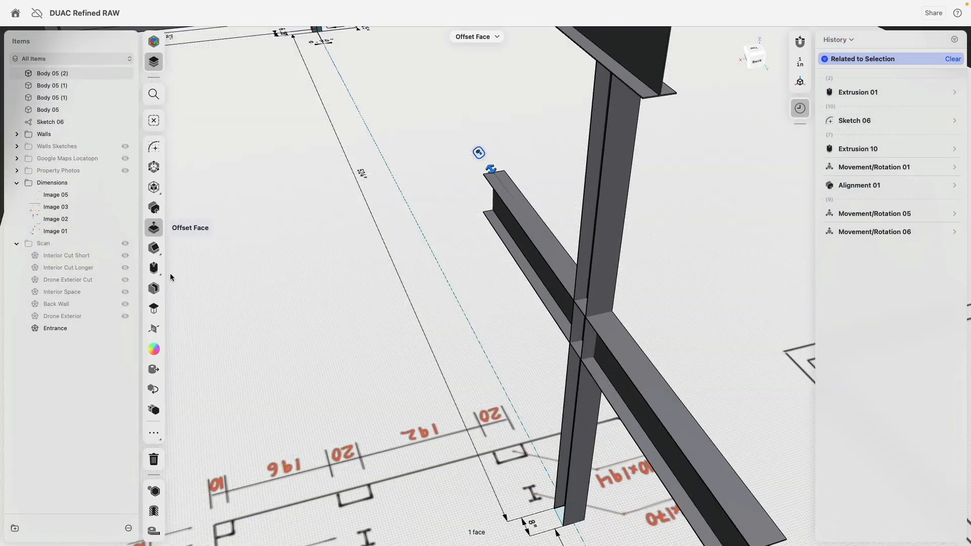
{"action": "left_click", "coordinate": [155, 208]}
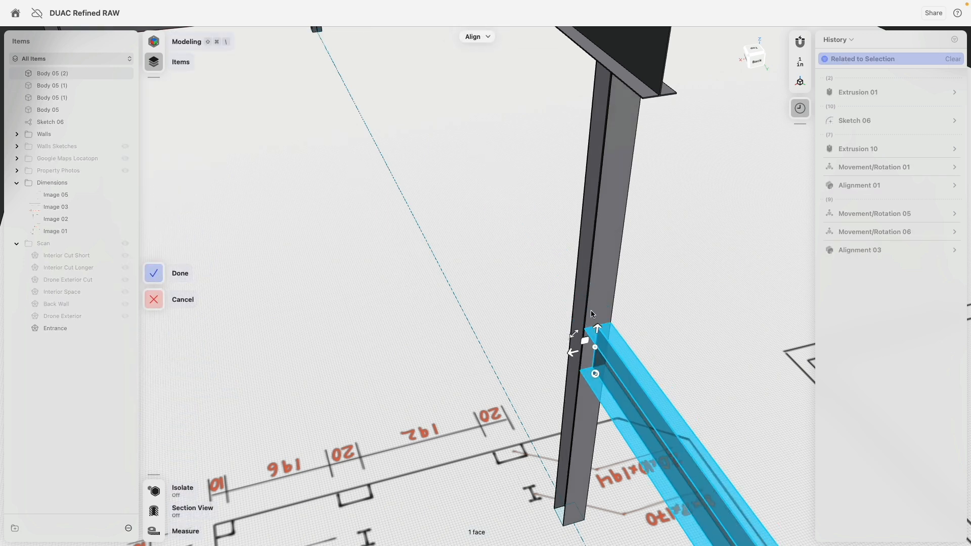
{"action": "left_click_drag", "start_coordinate": [590, 333], "coordinate": [394, 213]}
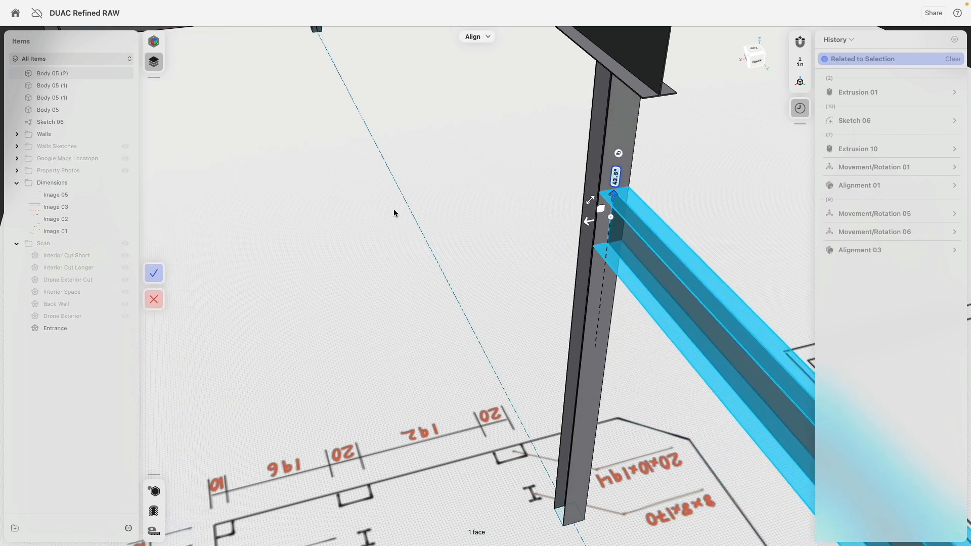
{"action": "left_click", "coordinate": [155, 276]}
Step: Extend the new beam to the end wall by replacing its free end face with the wall's inner face
{"action": "scroll", "coordinate": [498, 300], "scroll_direction": "down", "scroll_amount": 5}
{"action": "right_click_drag", "start_coordinate": [484, 303], "coordinate": [559, 308]}
{"action": "middle_click_drag", "start_coordinate": [559, 305], "coordinate": [344, 274]}
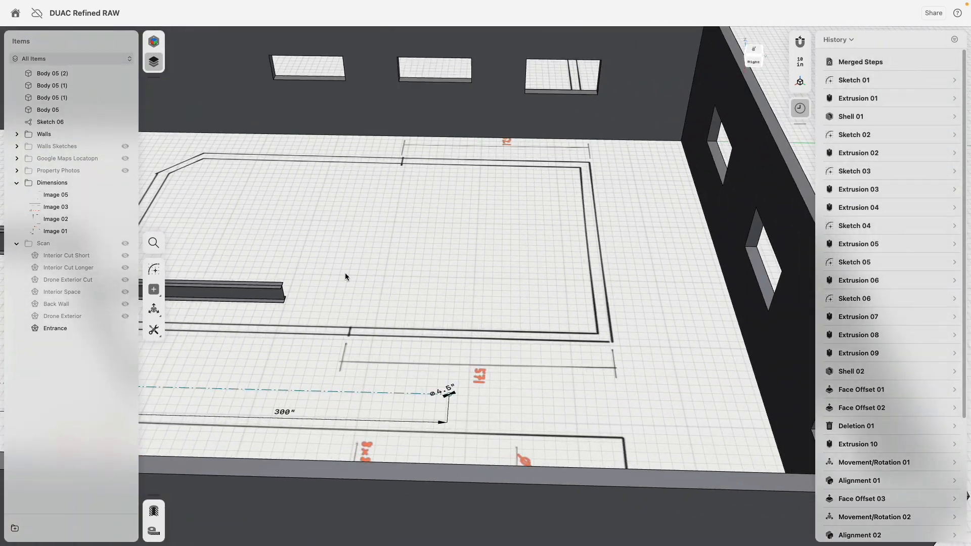
{"action": "right_click_drag", "start_coordinate": [531, 298], "coordinate": [391, 304]}
{"action": "mouse_move", "coordinate": [314, 283]}
{"action": "middle_mouse_down"}
{"action": "mouse_move", "coordinate": [521, 329]}
{"action": "mouse_move", "coordinate": [408, 287]}
{"action": "middle_mouse_up"}
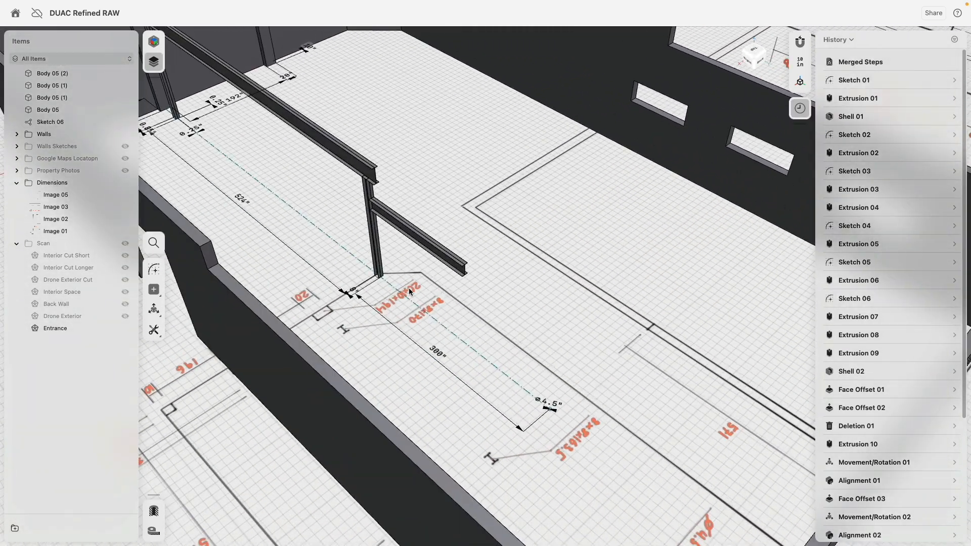
{"action": "scroll", "coordinate": [409, 288], "scroll_direction": "up", "scroll_amount": 5}
{"action": "scroll", "coordinate": [557, 244], "scroll_direction": "up", "scroll_amount": 5}
{"action": "scroll", "coordinate": [481, 266], "scroll_direction": "down", "scroll_amount": 6}
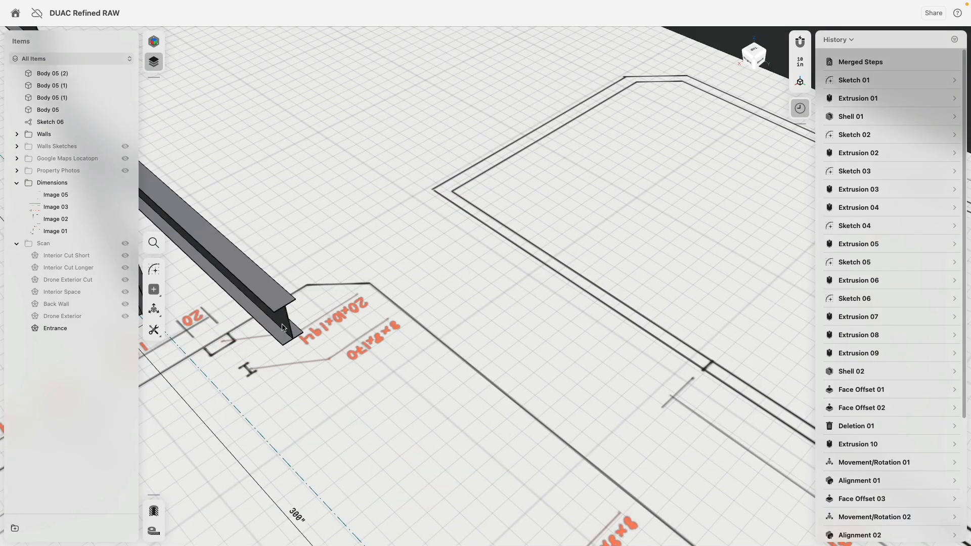
{"action": "scroll", "coordinate": [287, 312], "scroll_direction": "up", "scroll_amount": 3}
{"action": "scroll", "coordinate": [287, 312], "scroll_direction": "up", "scroll_amount": 4}
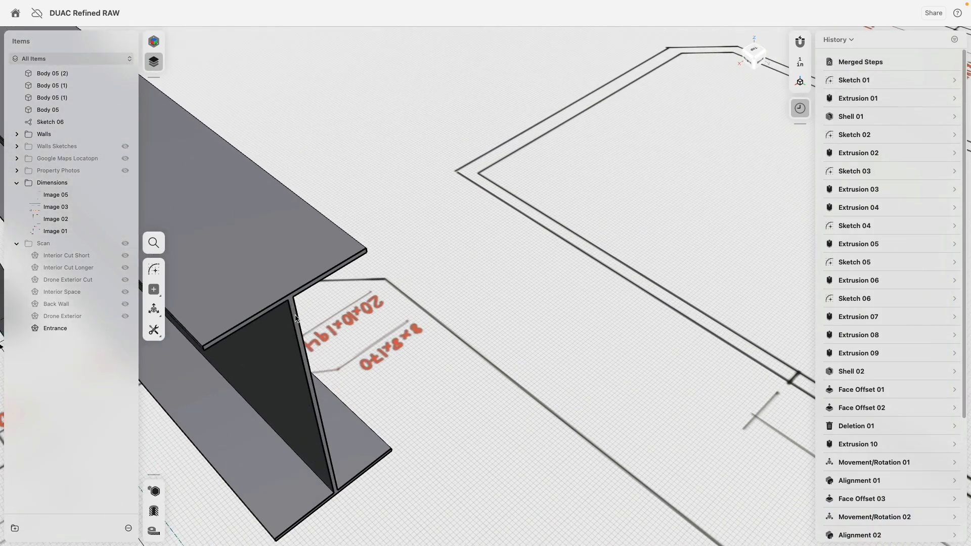
{"action": "left_click", "coordinate": [297, 319]}
{"action": "scroll", "coordinate": [297, 318], "scroll_direction": "down", "scroll_amount": 10}
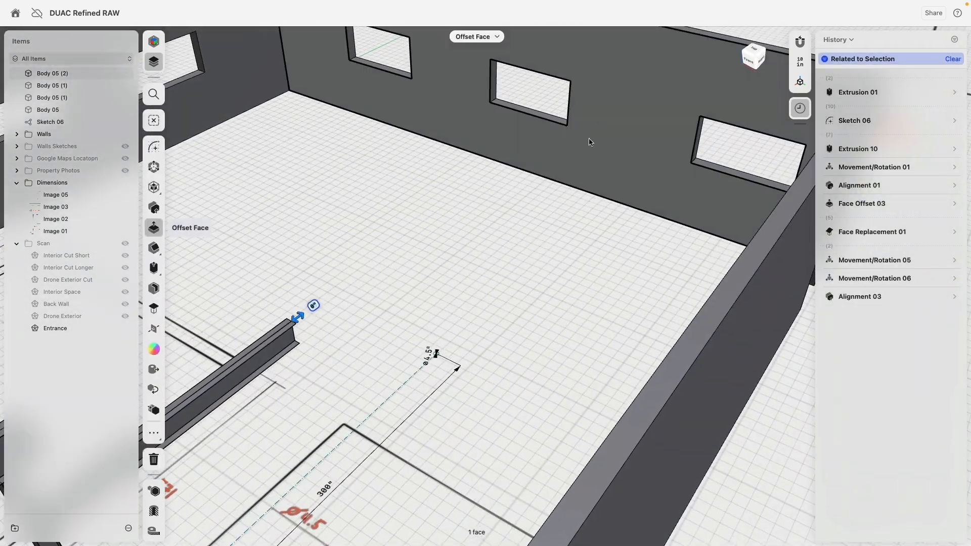
{"action": "left_click", "coordinate": [608, 109]}
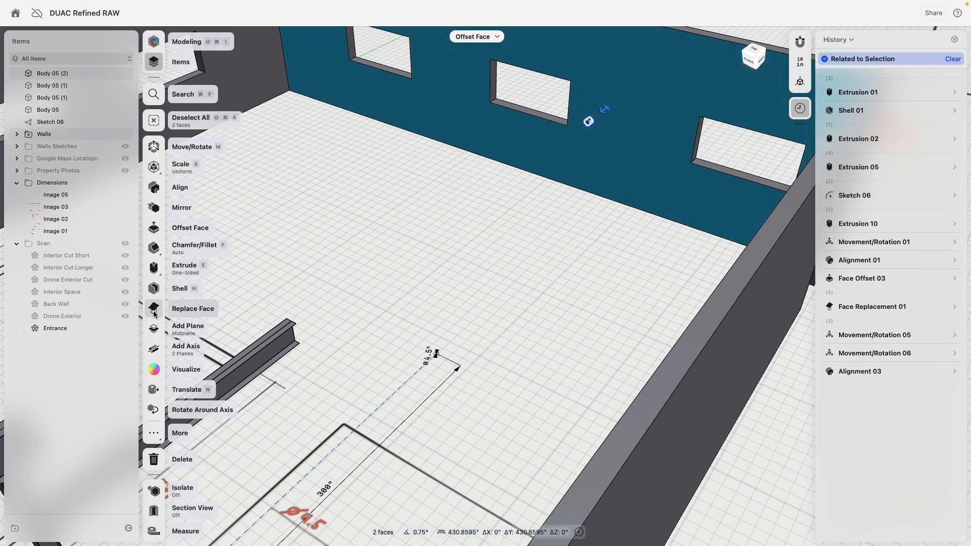
{"action": "left_click", "coordinate": [154, 314]}
{"action": "scroll", "coordinate": [340, 356], "scroll_direction": "down", "scroll_amount": 5}
{"action": "left_click", "coordinate": [156, 261]}
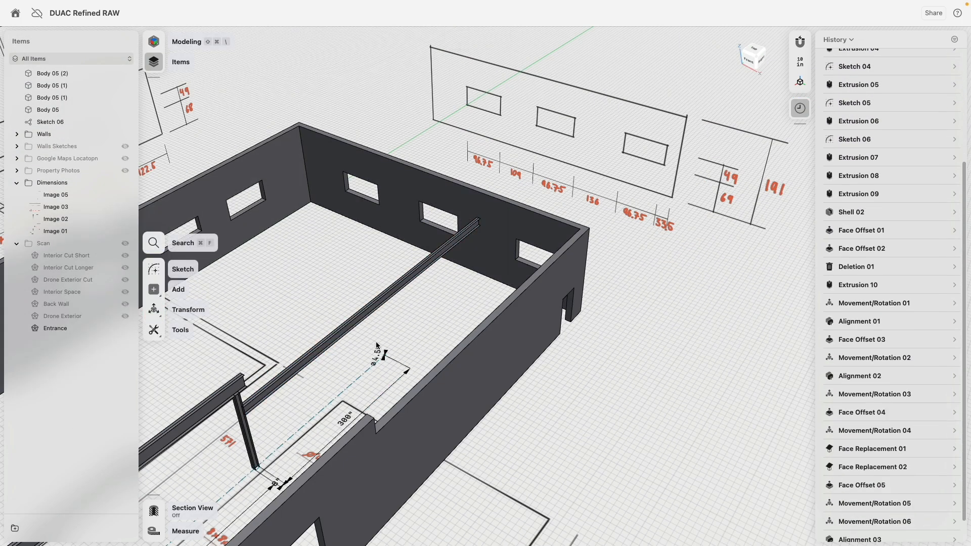
Step: Extrude the 4.5-inch circle on the floor upward about 19 inches as a round post, and hide the Dimensions drawings
{"action": "scroll", "coordinate": [376, 345], "scroll_direction": "up", "scroll_amount": 10}
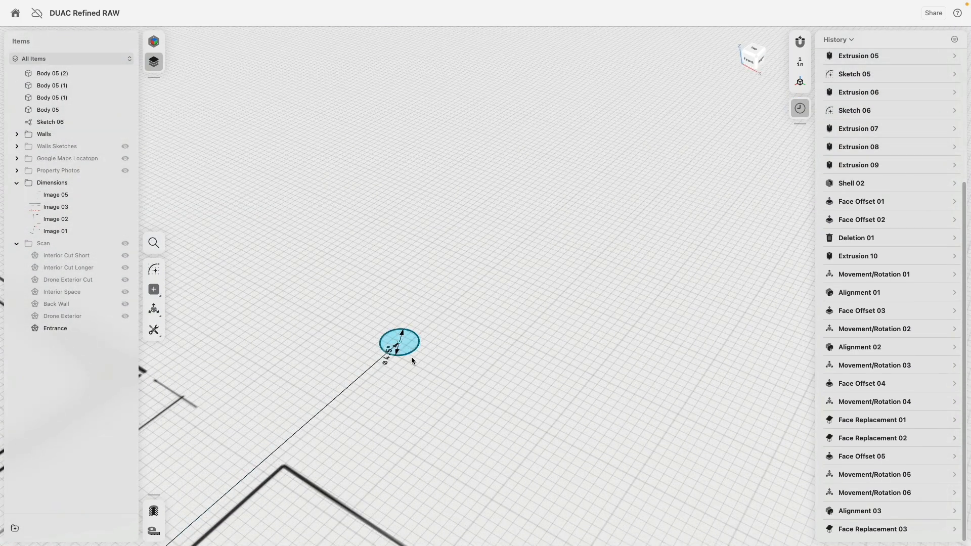
{"action": "left_click", "coordinate": [412, 346]}
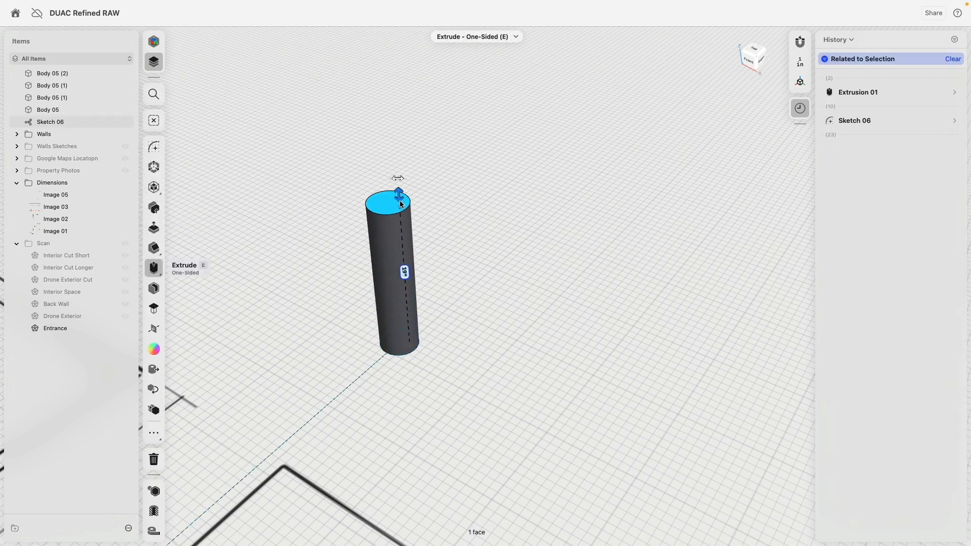
{"action": "scroll", "coordinate": [444, 360], "scroll_direction": "down", "scroll_amount": 10}
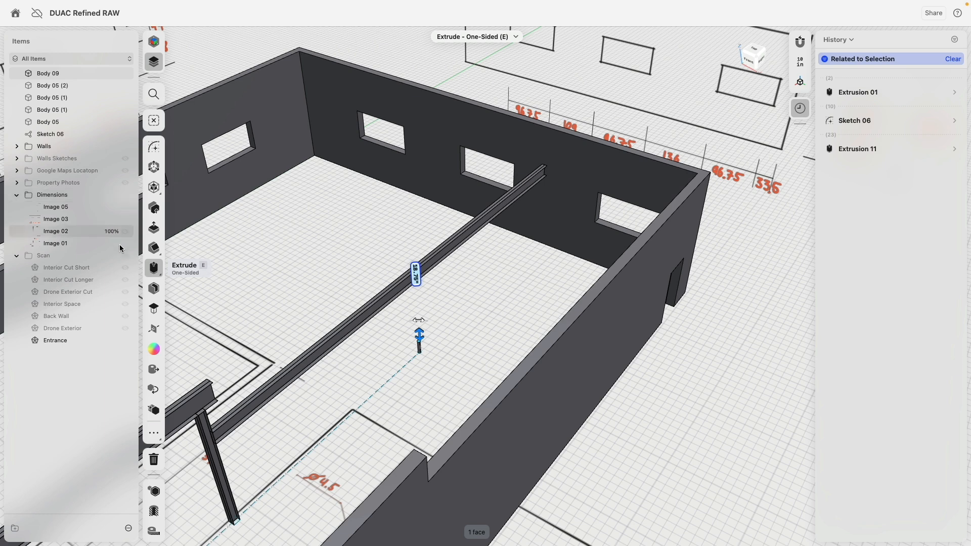
{"action": "left_click", "coordinate": [92, 422]}
{"action": "left_click", "coordinate": [125, 196]}
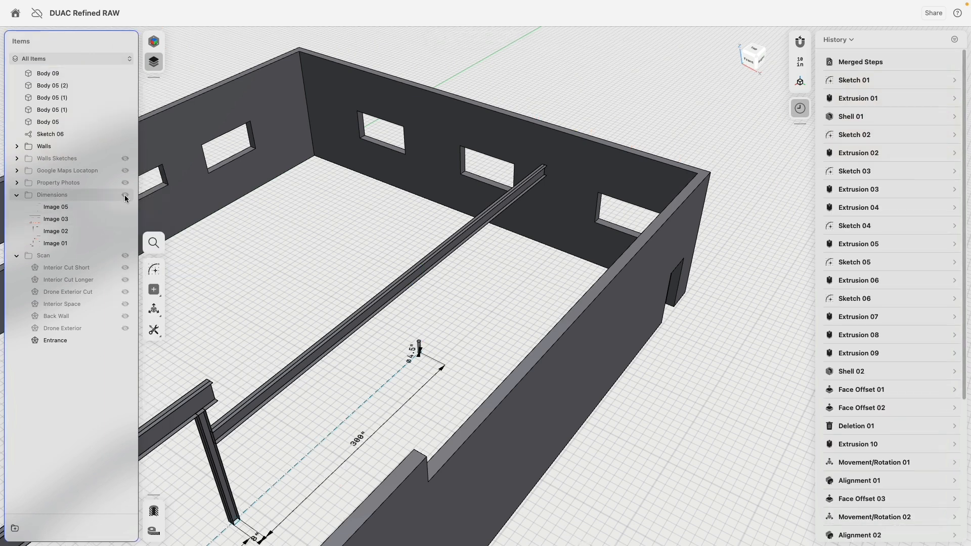
Step: Repair the round post's extrusion by reselecting the lower I-beam's underside face as its To Object limit
{"action": "scroll", "coordinate": [905, 404], "scroll_direction": "down", "scroll_amount": 5}
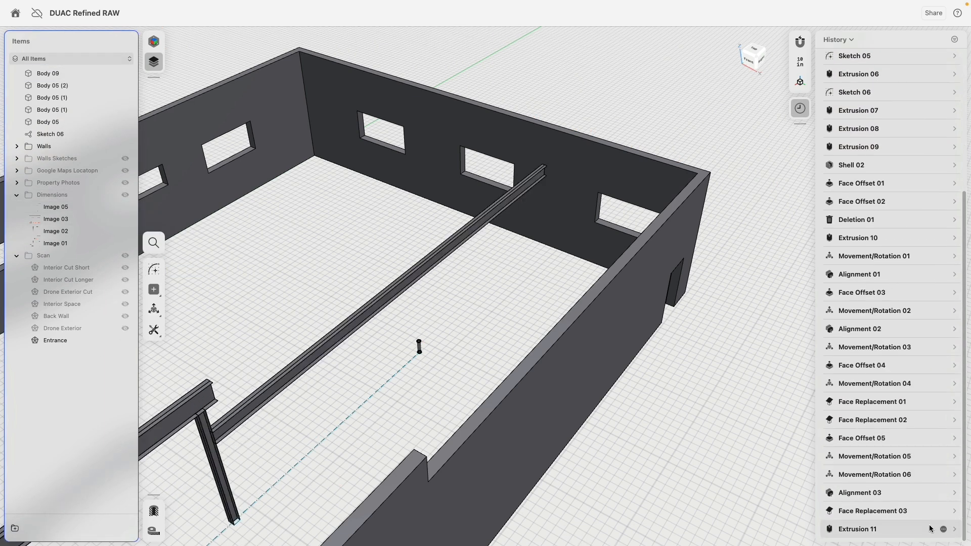
{"action": "left_click", "coordinate": [954, 528]}
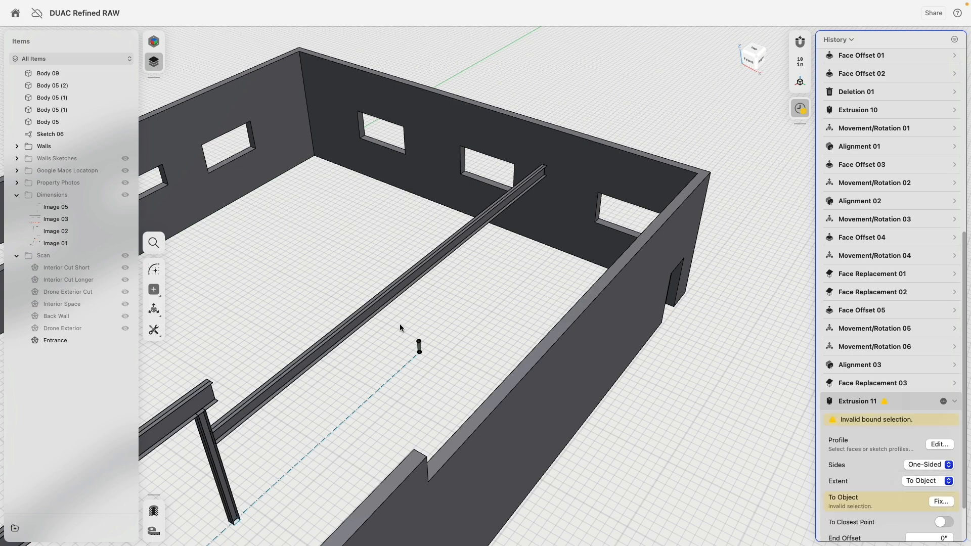
{"action": "left_click", "coordinate": [941, 501]}
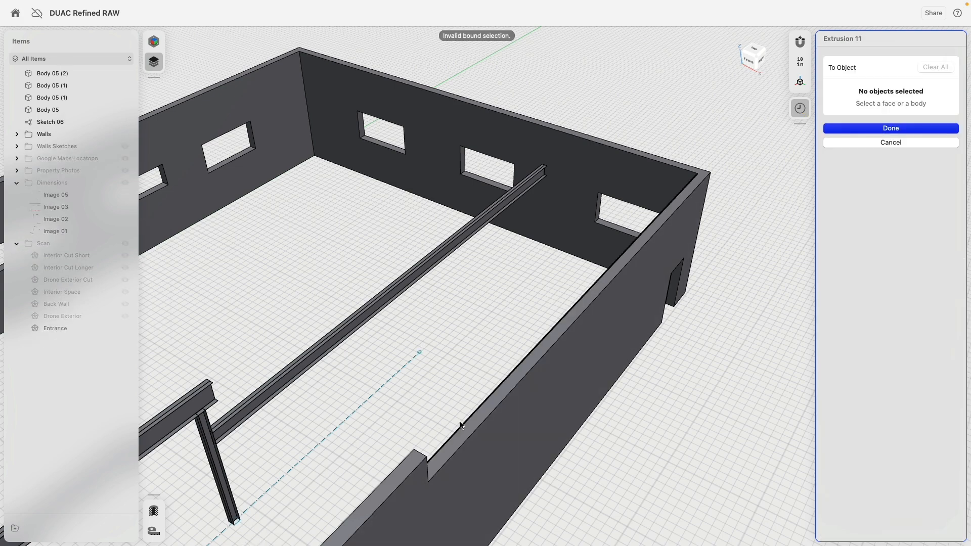
{"action": "right_click_drag", "start_coordinate": [460, 422], "coordinate": [546, 214]}
{"action": "scroll", "coordinate": [444, 295], "scroll_direction": "up", "scroll_amount": 5}
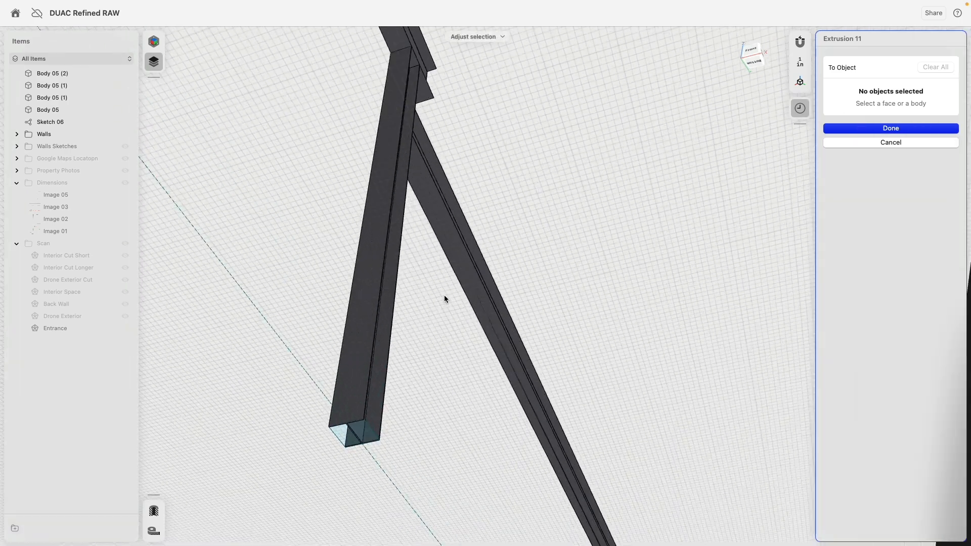
{"action": "left_click", "coordinate": [463, 278]}
{"action": "scroll", "coordinate": [457, 338], "scroll_direction": "up", "scroll_amount": 10}
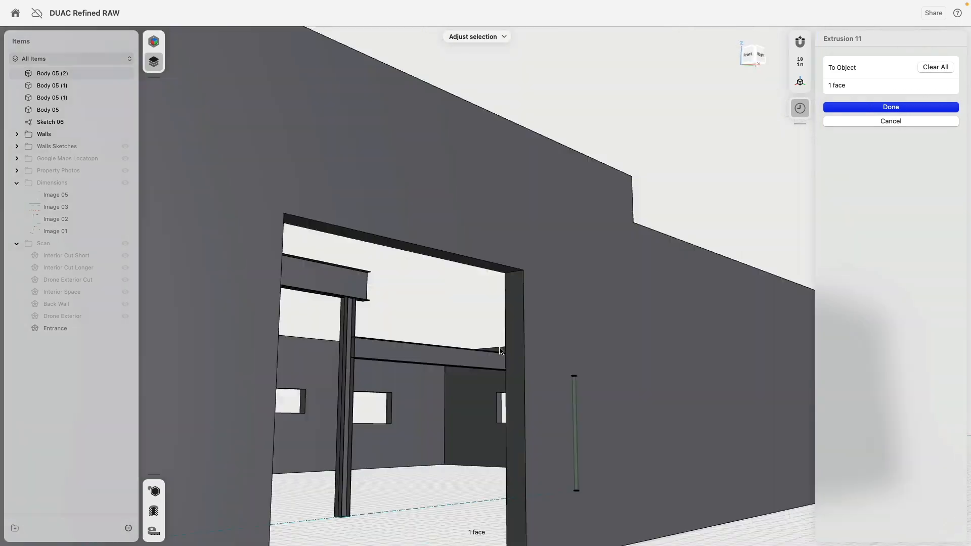
{"action": "scroll", "coordinate": [503, 354], "scroll_direction": "down", "scroll_amount": 10}
{"action": "right_click_drag", "start_coordinate": [510, 364], "coordinate": [444, 264]}
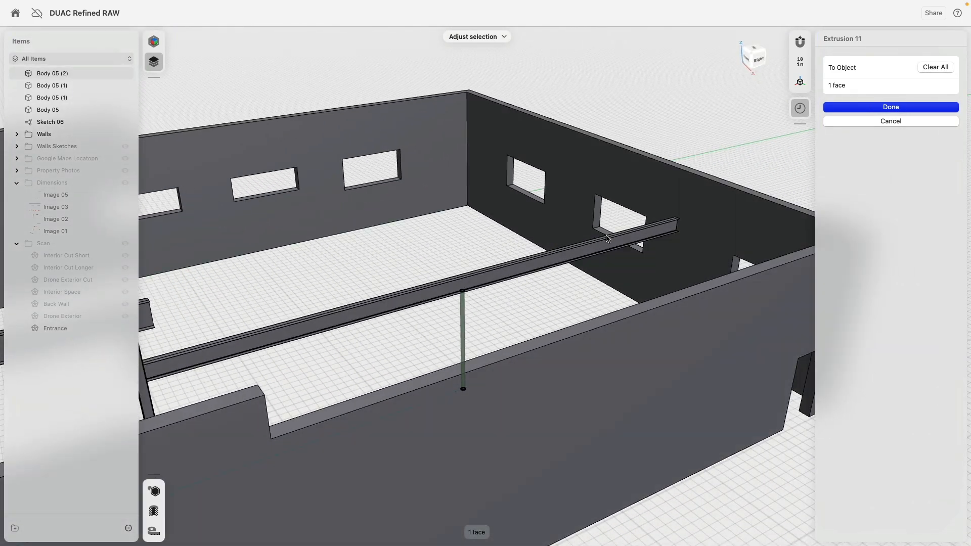
{"action": "left_click", "coordinate": [868, 107]}
{"action": "right_click_drag", "start_coordinate": [488, 231], "coordinate": [471, 236]}
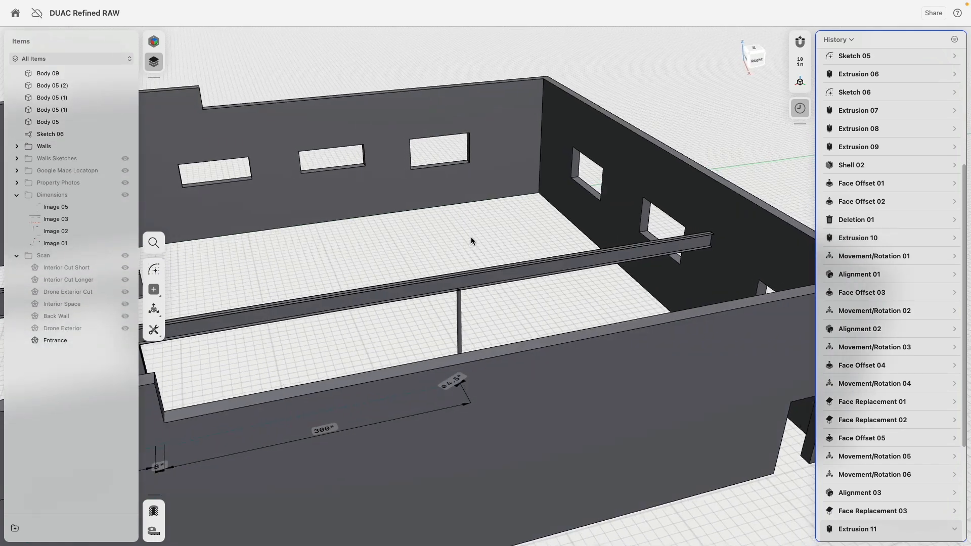
Step: Switch to the right side view, hide the Walls folder and show the Dimensions drawings
{"action": "middle_click_drag", "start_coordinate": [339, 230], "coordinate": [409, 229]}
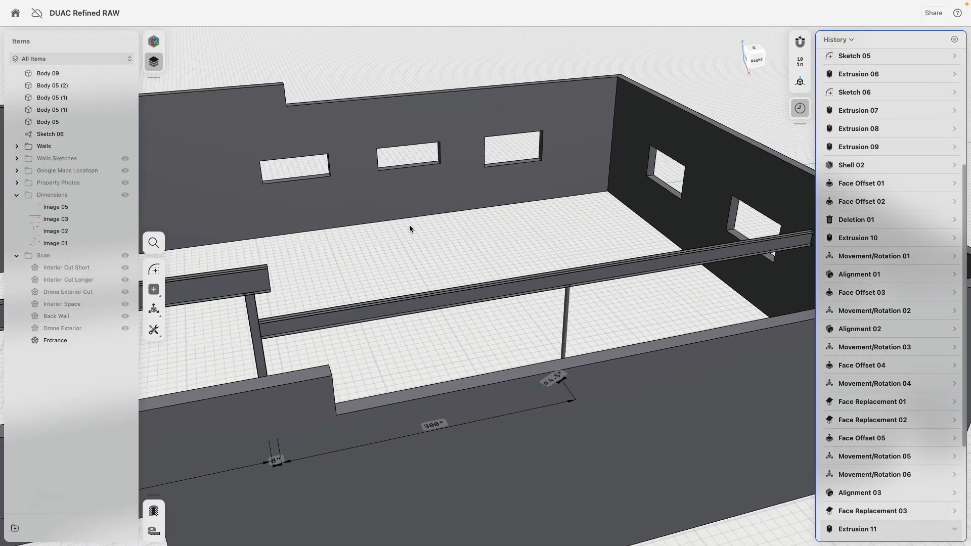
{"action": "middle_click_drag", "start_coordinate": [423, 242], "coordinate": [510, 241]}
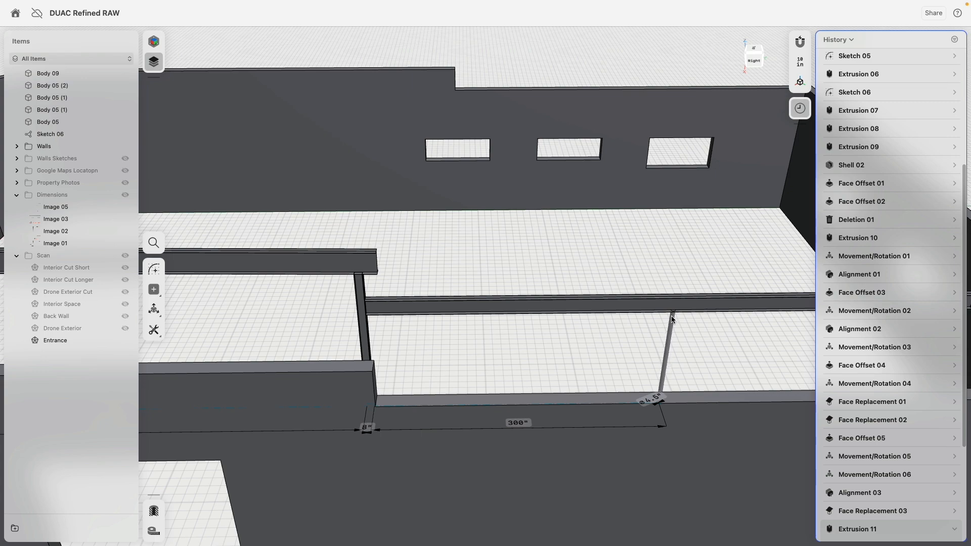
{"action": "scroll", "coordinate": [524, 244], "scroll_direction": "down", "scroll_amount": 10}
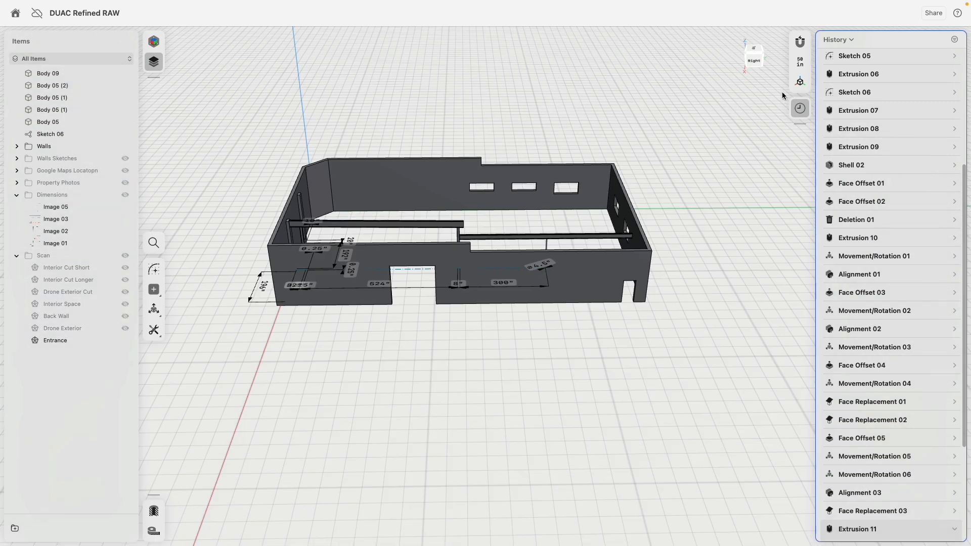
{"action": "left_click", "coordinate": [752, 62]}
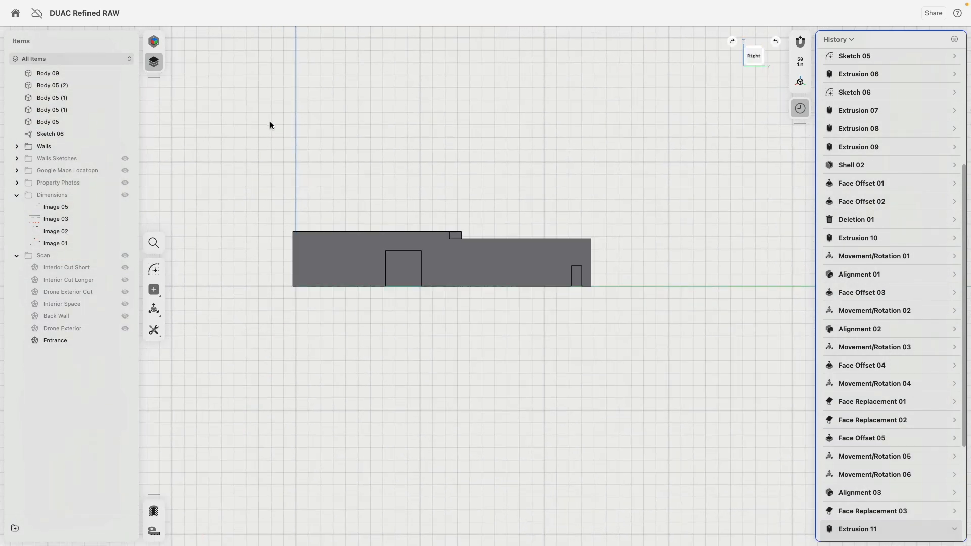
{"action": "left_click", "coordinate": [125, 147]}
{"action": "scroll", "coordinate": [553, 236], "scroll_direction": "up", "scroll_amount": 3}
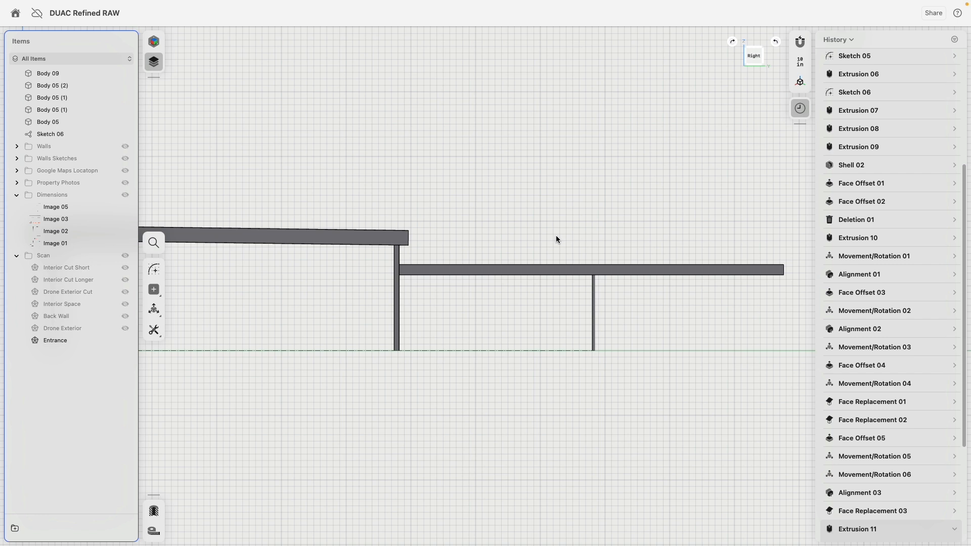
{"action": "scroll", "coordinate": [536, 250], "scroll_direction": "down", "scroll_amount": 2}
{"action": "left_click", "coordinate": [125, 196]}
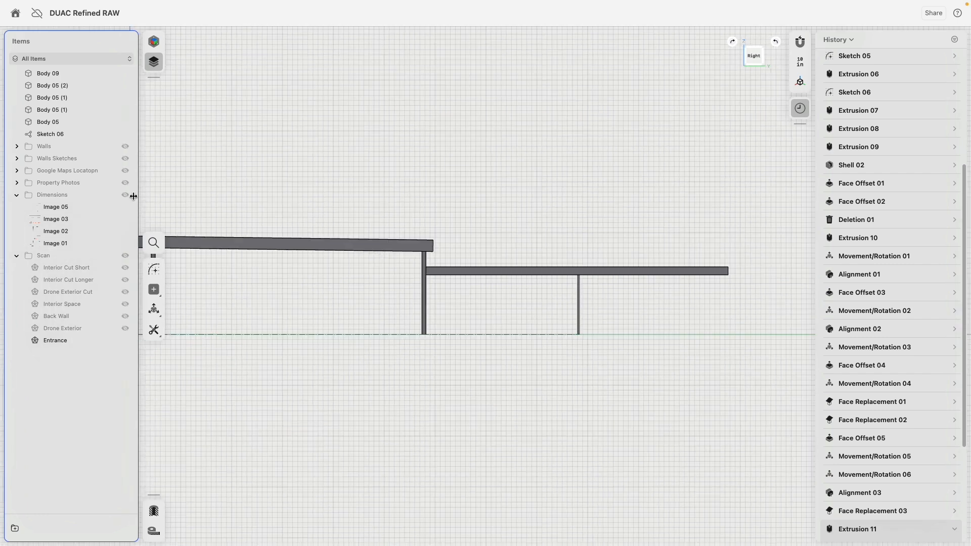
{"action": "scroll", "coordinate": [520, 248], "scroll_direction": "down", "scroll_amount": 3}
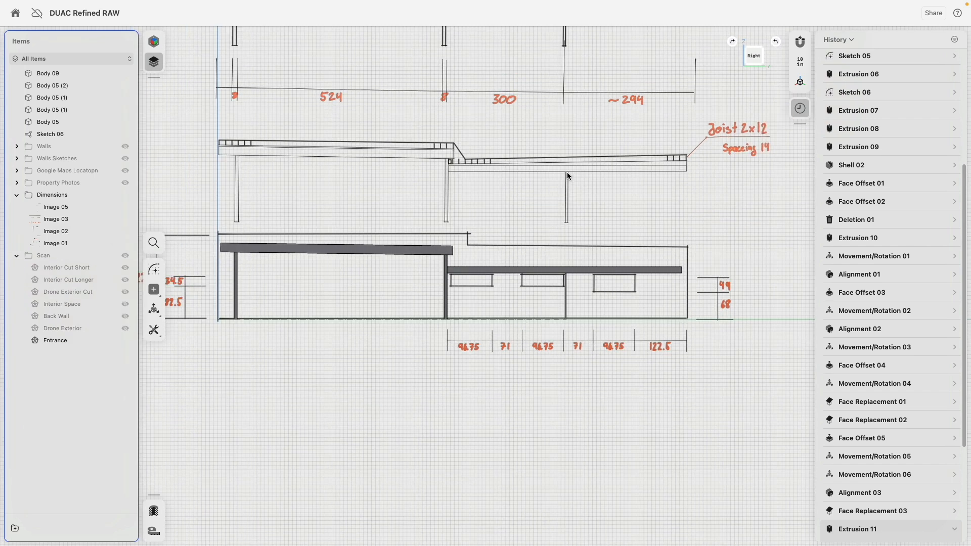
Step: Examine the roof section drawings for the wood board, wood wedge and joist notes above the beams
{"action": "left_click", "coordinate": [566, 172]}
{"action": "key", "text": "m"}
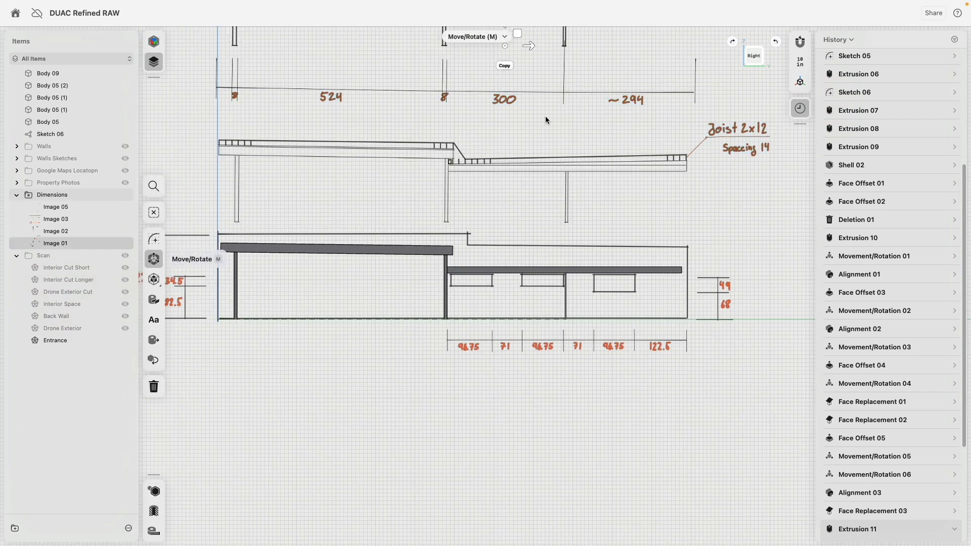
{"action": "scroll", "coordinate": [514, 199], "scroll_direction": "down", "scroll_amount": 2}
{"action": "mouse_move", "coordinate": [507, 56]}
{"action": "left_mouse_down"}
{"action": "mouse_move", "coordinate": [514, 134]}
{"action": "mouse_move", "coordinate": [524, 46]}
{"action": "left_mouse_up"}
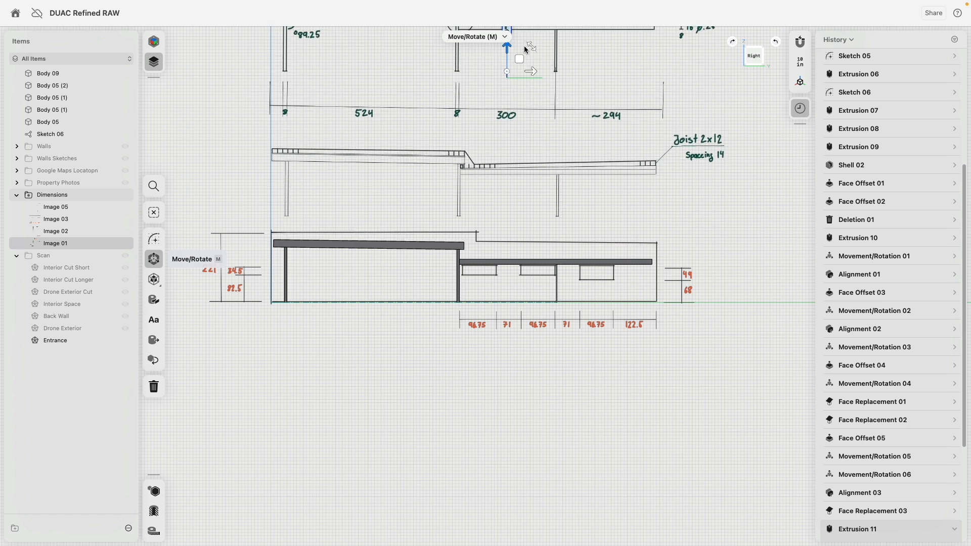
{"action": "scroll", "coordinate": [734, 103], "scroll_direction": "up", "scroll_amount": 5}
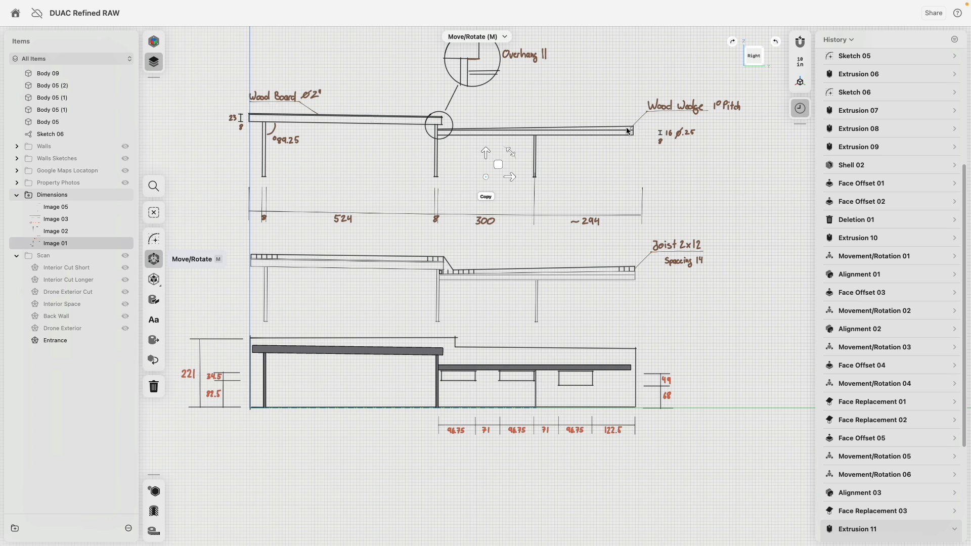
{"action": "scroll", "coordinate": [314, 103], "scroll_direction": "up", "scroll_amount": 3}
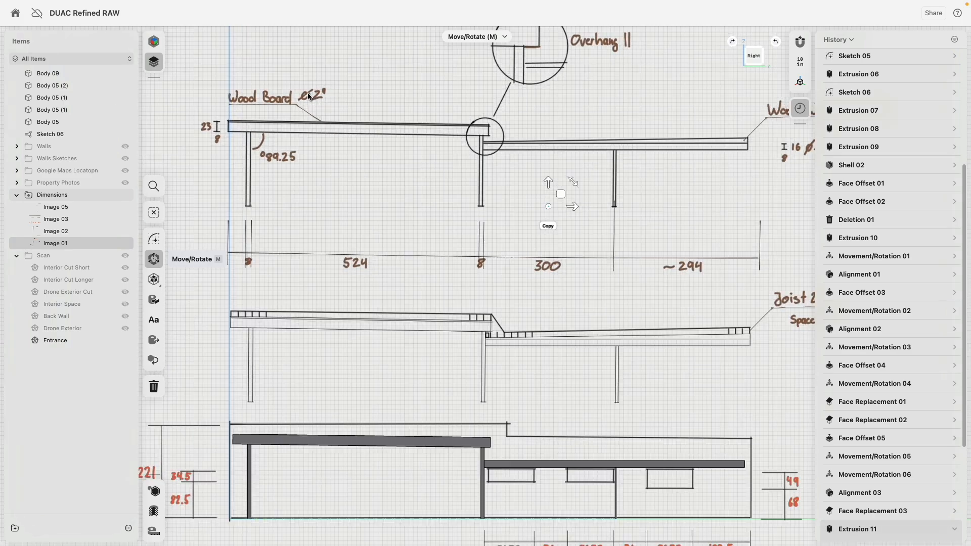
{"action": "middle_click_drag", "start_coordinate": [319, 362], "coordinate": [433, 239]}
{"action": "right_click_drag", "start_coordinate": [436, 289], "coordinate": [584, 378]}
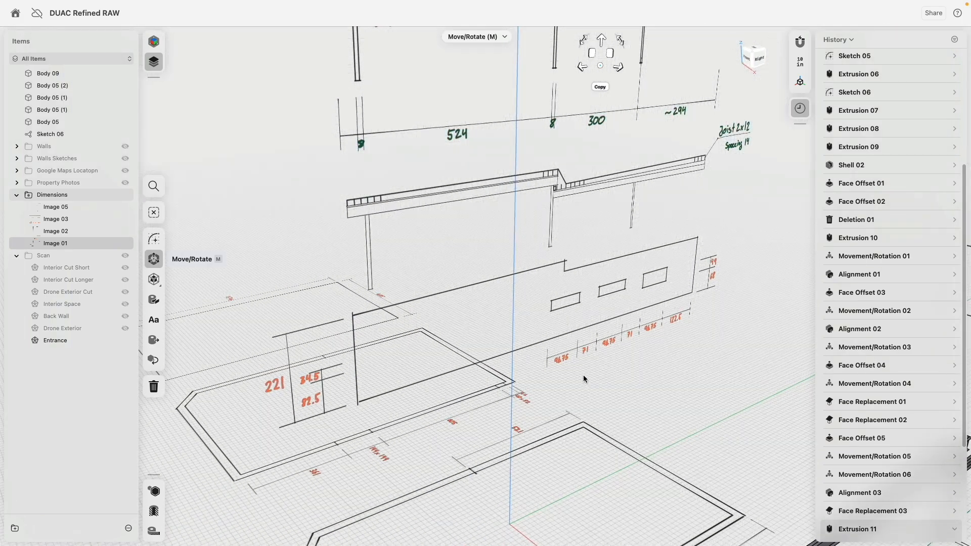
{"action": "middle_click_drag", "start_coordinate": [672, 389], "coordinate": [521, 255]}
{"action": "scroll", "coordinate": [555, 305], "scroll_direction": "down", "scroll_amount": 3}
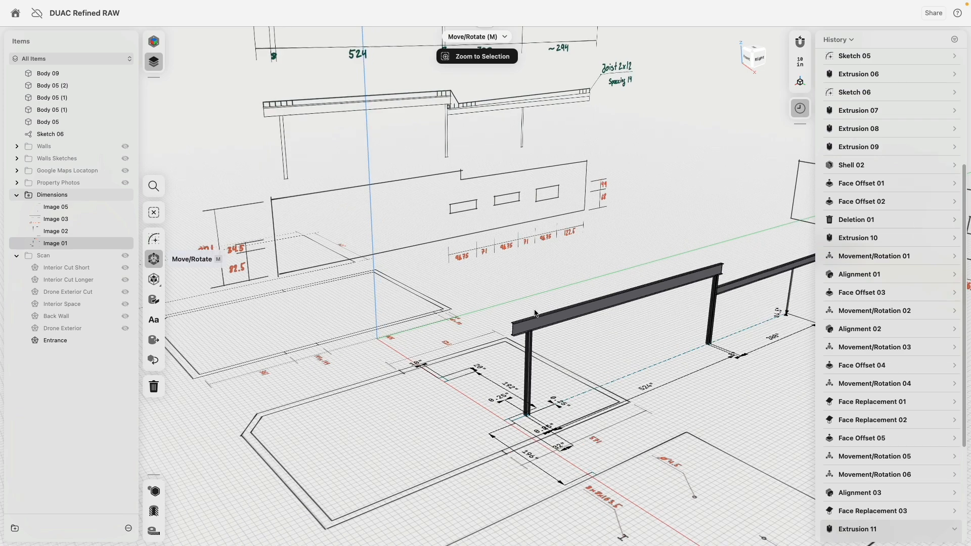
Step: Extrude the upper I-beam's top face upward as a new body for the 2-inch wood board
{"action": "scroll", "coordinate": [554, 305], "scroll_direction": "up", "scroll_amount": 5}
{"action": "scroll", "coordinate": [473, 338], "scroll_direction": "up", "scroll_amount": 3}
{"action": "left_click", "coordinate": [460, 318]}
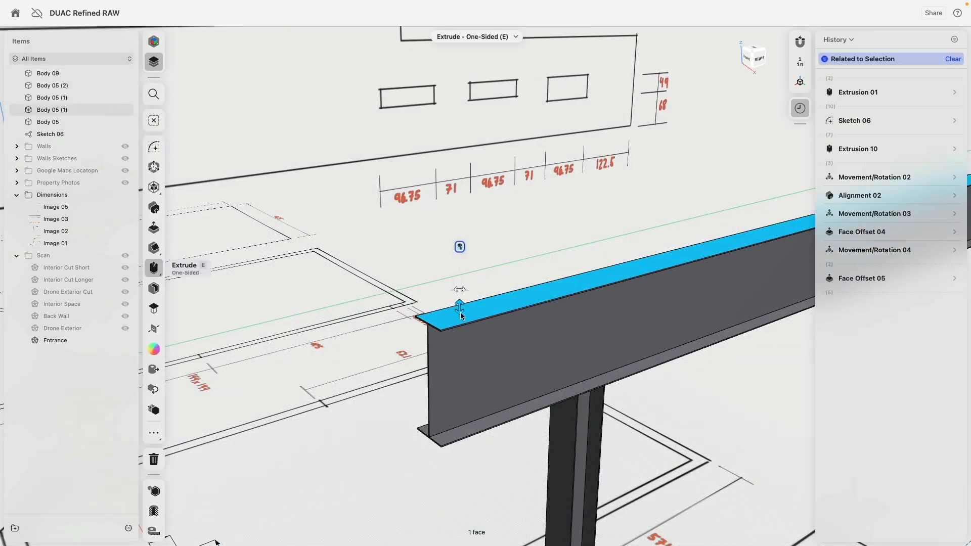
{"action": "left_click_drag", "start_coordinate": [460, 316], "coordinate": [469, 299]}
{"action": "left_click", "coordinate": [460, 263]}
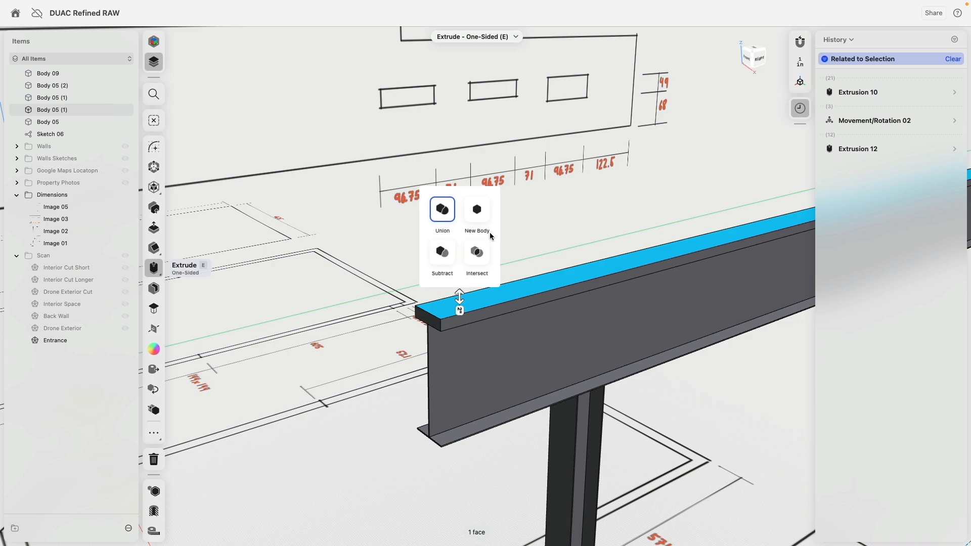
{"action": "left_click", "coordinate": [481, 213]}
{"action": "left_click", "coordinate": [380, 476]}
Step: Examine the roof section drawing's wood wedge pitch and its shape above the lower beam
{"action": "scroll", "coordinate": [406, 330], "scroll_direction": "down", "scroll_amount": 10}
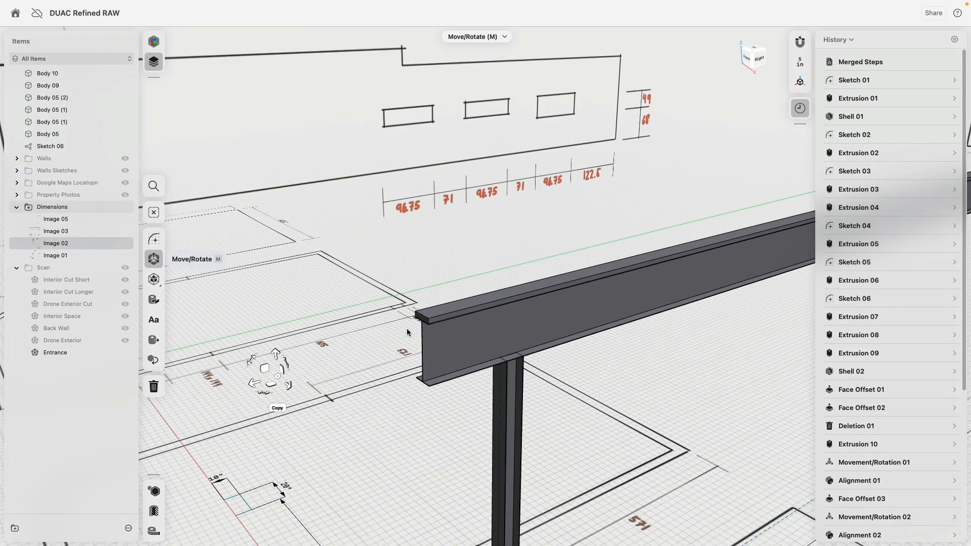
{"action": "scroll", "coordinate": [407, 332], "scroll_direction": "down", "scroll_amount": 5}
{"action": "middle_click_drag", "start_coordinate": [558, 105], "coordinate": [535, 225]}
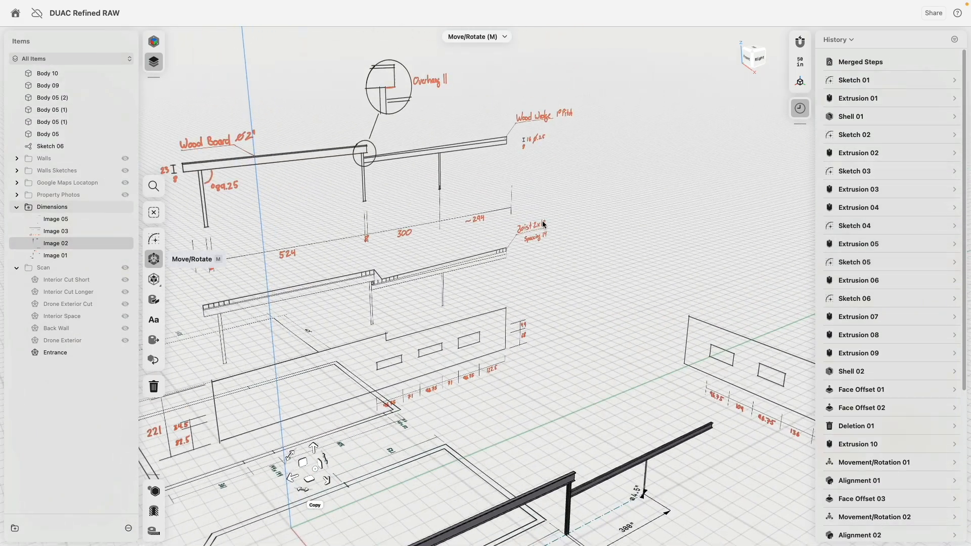
{"action": "scroll", "coordinate": [539, 230], "scroll_direction": "up", "scroll_amount": 5}
{"action": "scroll", "coordinate": [520, 276], "scroll_direction": "down", "scroll_amount": 3}
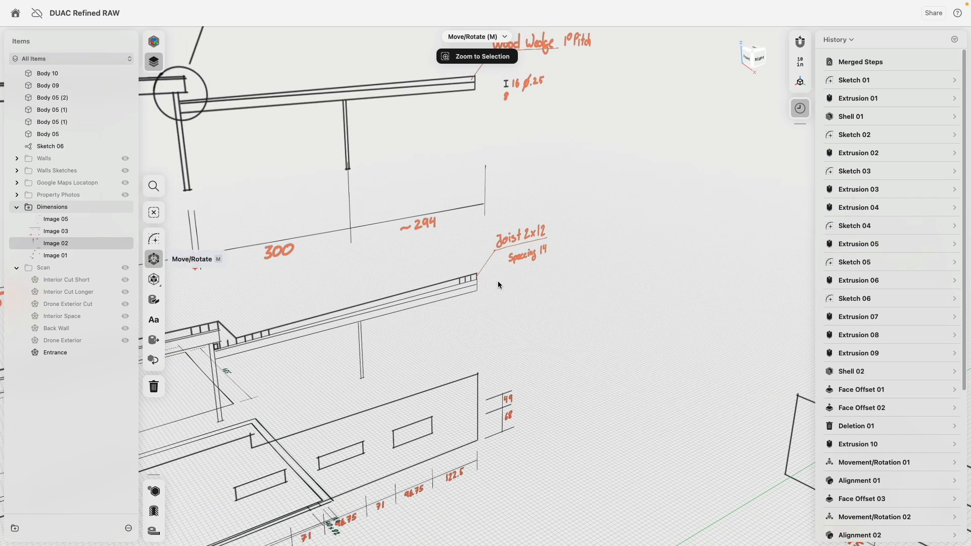
{"action": "scroll", "coordinate": [497, 283], "scroll_direction": "up", "scroll_amount": 5}
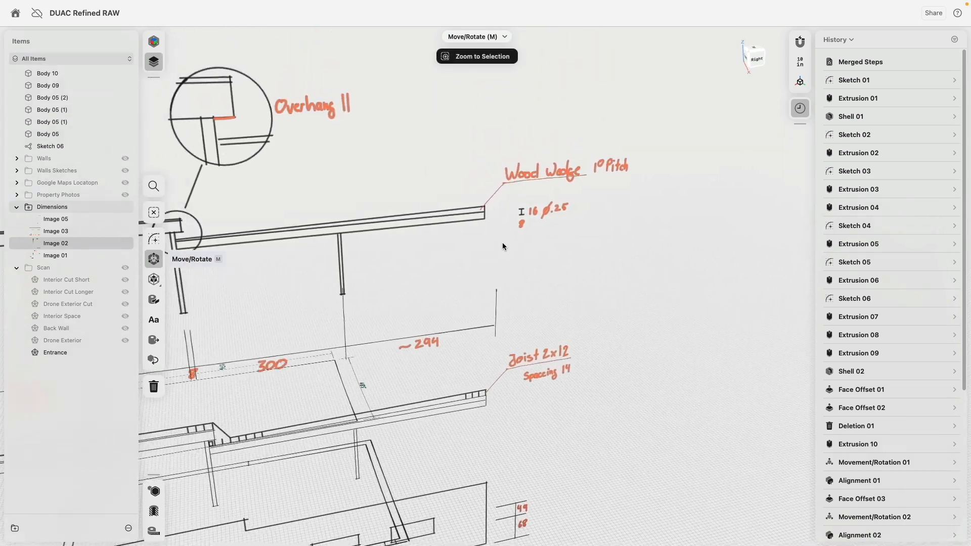
{"action": "scroll", "coordinate": [502, 247], "scroll_direction": "left", "scroll_amount": 5}
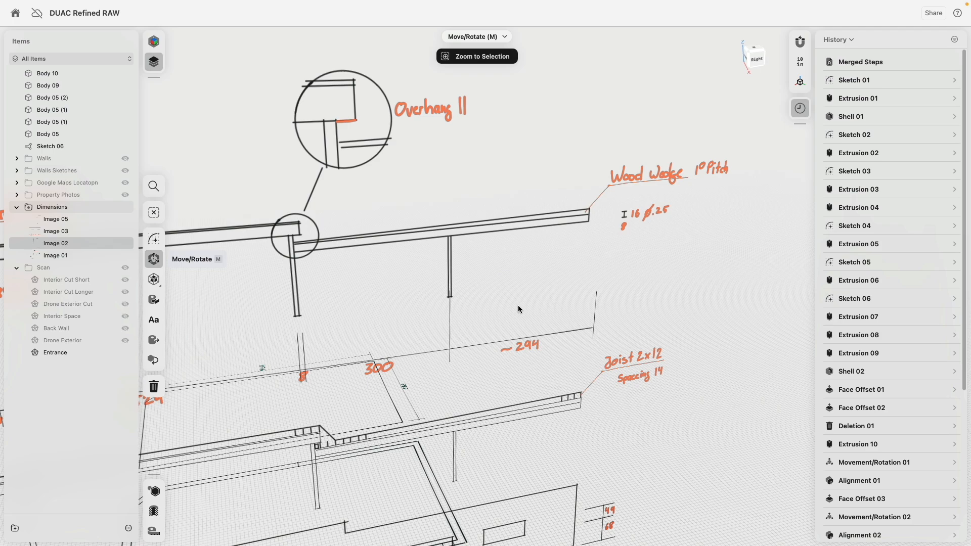
{"action": "scroll", "coordinate": [462, 335], "scroll_direction": "down", "scroll_amount": 10}
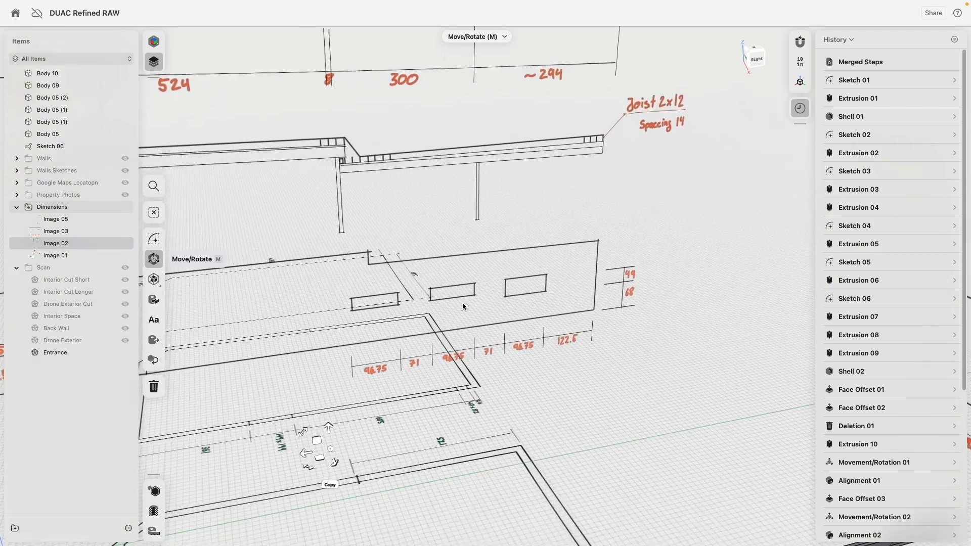
Step: Extrude the lower I-beam's top face 1 inch upward as a new body for the wood wedge
{"action": "scroll", "coordinate": [411, 203], "scroll_direction": "up", "scroll_amount": 5}
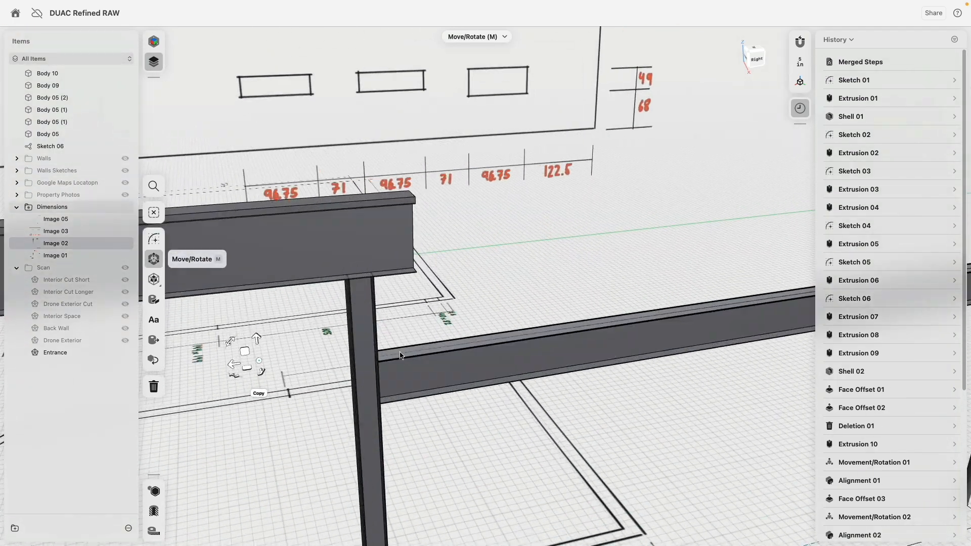
{"action": "left_click", "coordinate": [399, 355]}
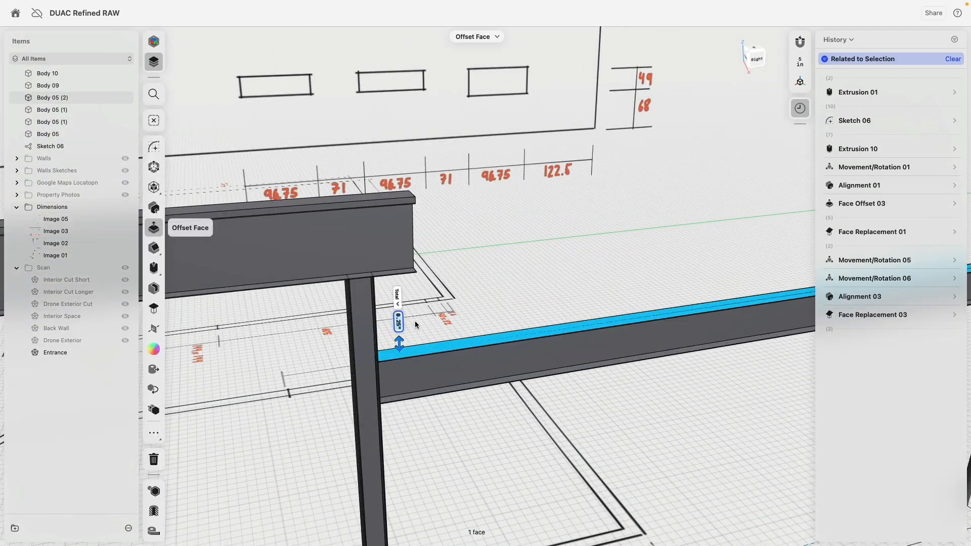
{"action": "left_click", "coordinate": [153, 268]}
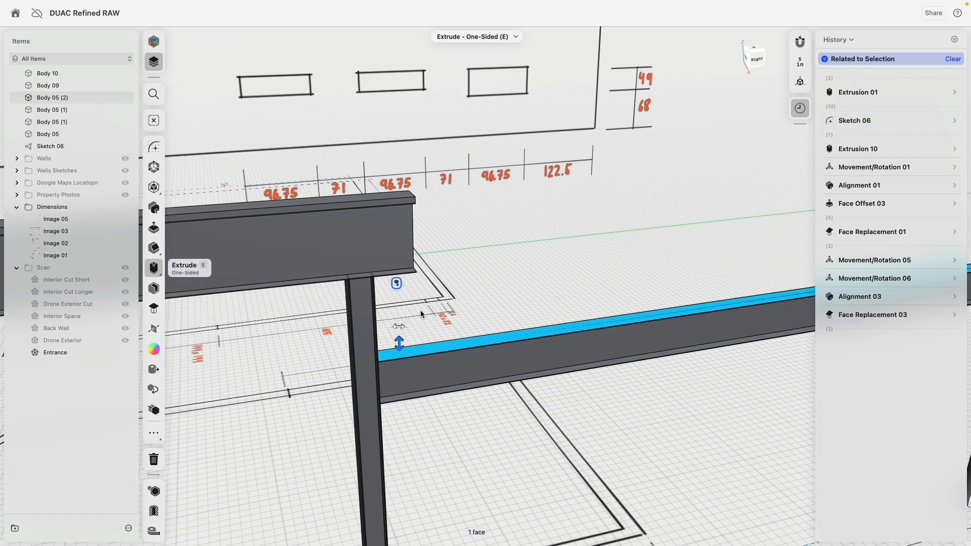
{"action": "type", "text": "1"}
{"action": "key", "text": "Tab"}
{"action": "left_click", "coordinate": [397, 311]}
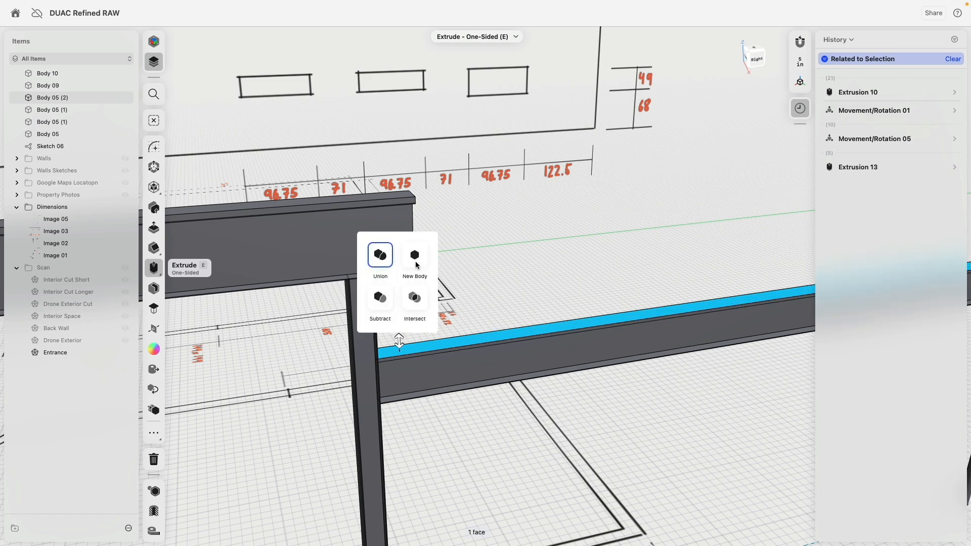
{"action": "left_click", "coordinate": [415, 260]}
{"action": "left_click", "coordinate": [488, 307]}
Step: Rotate the wood wedge's top face 1° about its end at the middle column so it slopes upward along the lower beam
{"action": "left_click", "coordinate": [412, 355]}
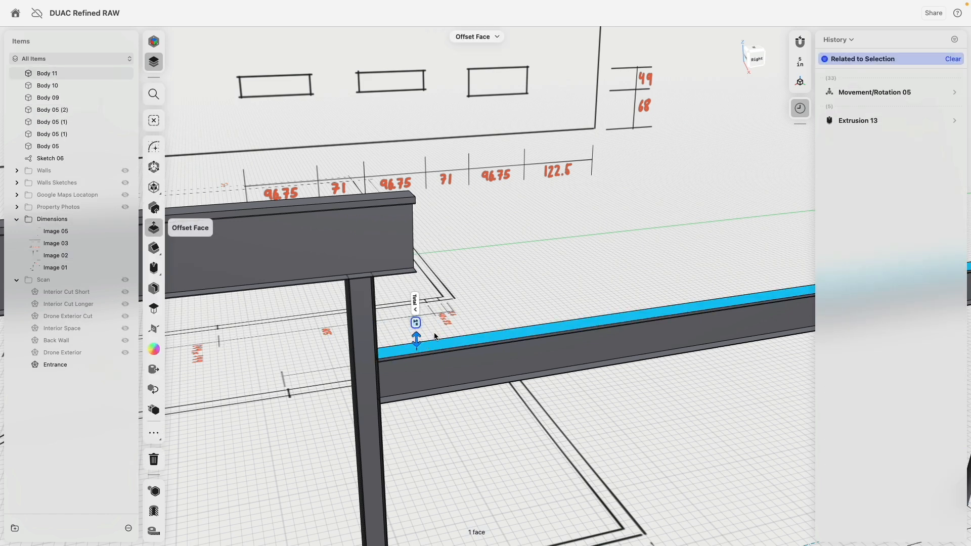
{"action": "left_click", "coordinate": [153, 167]}
{"action": "scroll", "coordinate": [602, 333], "scroll_direction": "down", "scroll_amount": 5}
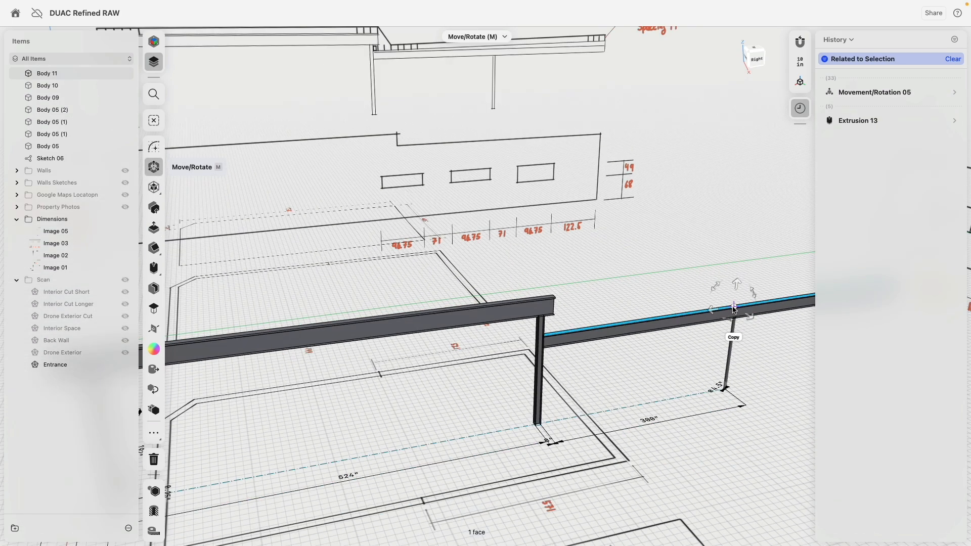
{"action": "left_click_drag", "start_coordinate": [733, 307], "coordinate": [553, 340]}
{"action": "middle_click_drag", "start_coordinate": [552, 340], "coordinate": [532, 341]}
{"action": "right_click_drag", "start_coordinate": [532, 341], "coordinate": [463, 345]}
{"action": "scroll", "coordinate": [526, 347], "scroll_direction": "up", "scroll_amount": 10}
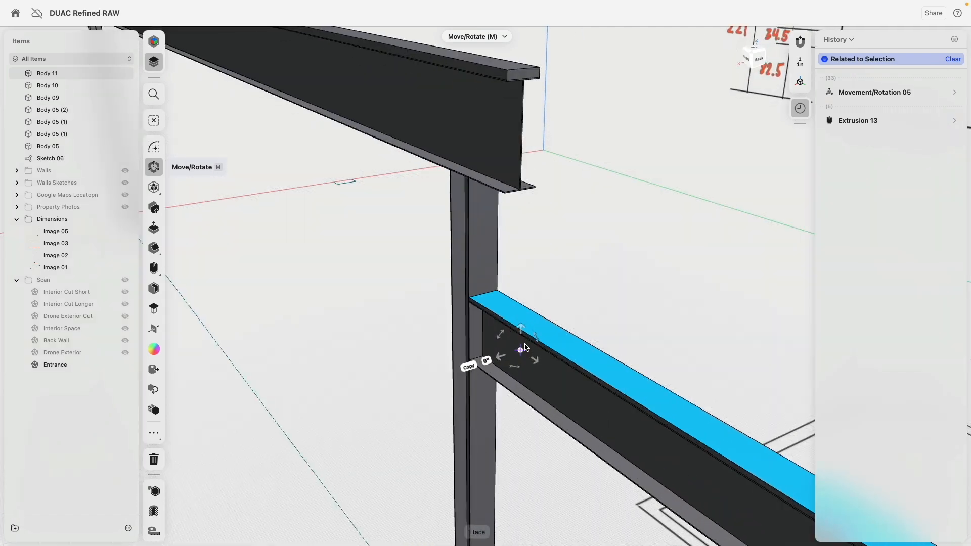
{"action": "scroll", "coordinate": [526, 348], "scroll_direction": "up", "scroll_amount": 3}
{"action": "mouse_move", "coordinate": [520, 349]}
{"action": "left_mouse_down"}
{"action": "mouse_move", "coordinate": [469, 276]}
{"action": "mouse_move", "coordinate": [466, 286]}
{"action": "mouse_move", "coordinate": [478, 256]}
{"action": "left_mouse_up"}
{"action": "key", "text": "Tab"}
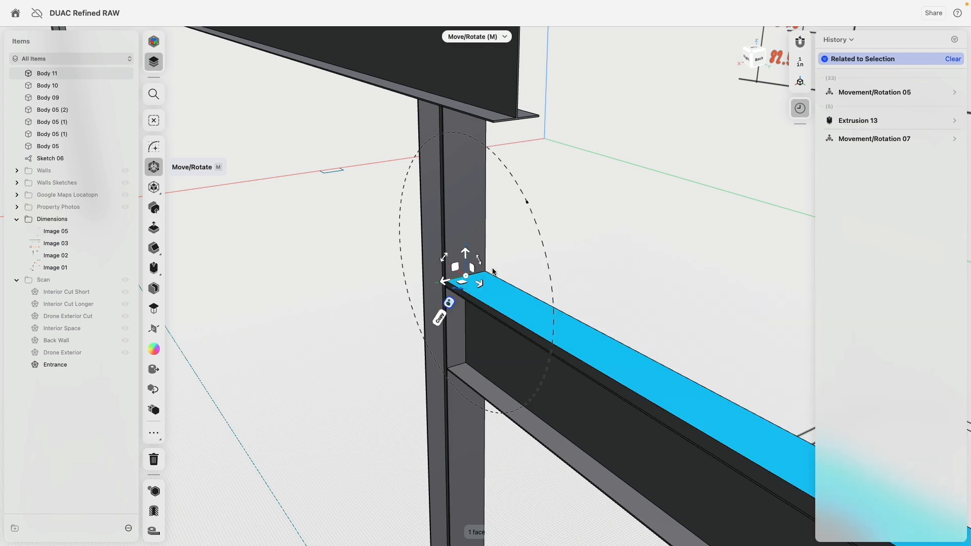
{"action": "key", "text": "Escape"}
Step: Change the wood wedge's extrusion distance to 2 inches in the model history
{"action": "scroll", "coordinate": [508, 271], "scroll_direction": "down", "scroll_amount": 6}
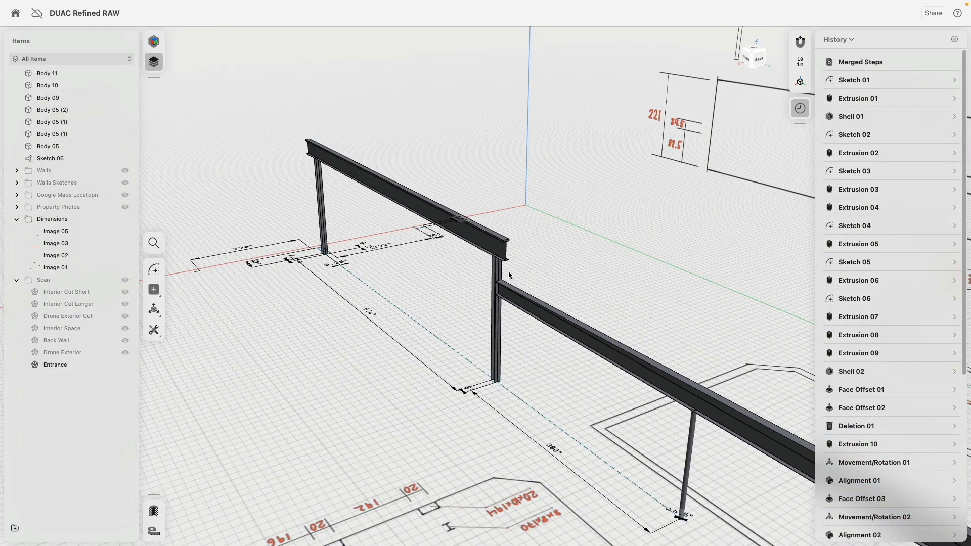
{"action": "right_click_drag", "start_coordinate": [517, 277], "coordinate": [630, 248]}
{"action": "middle_click_drag", "start_coordinate": [630, 248], "coordinate": [541, 249]}
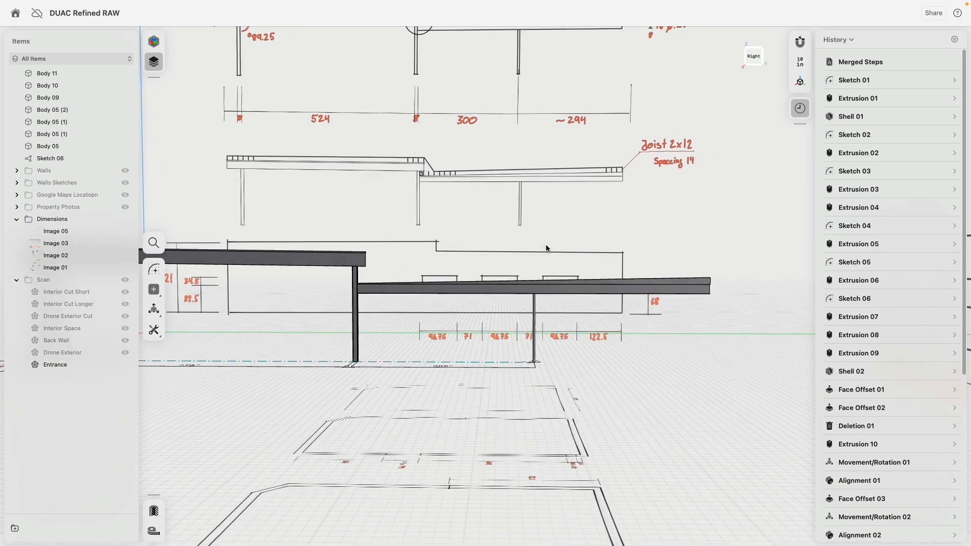
{"action": "left_click", "coordinate": [753, 62]}
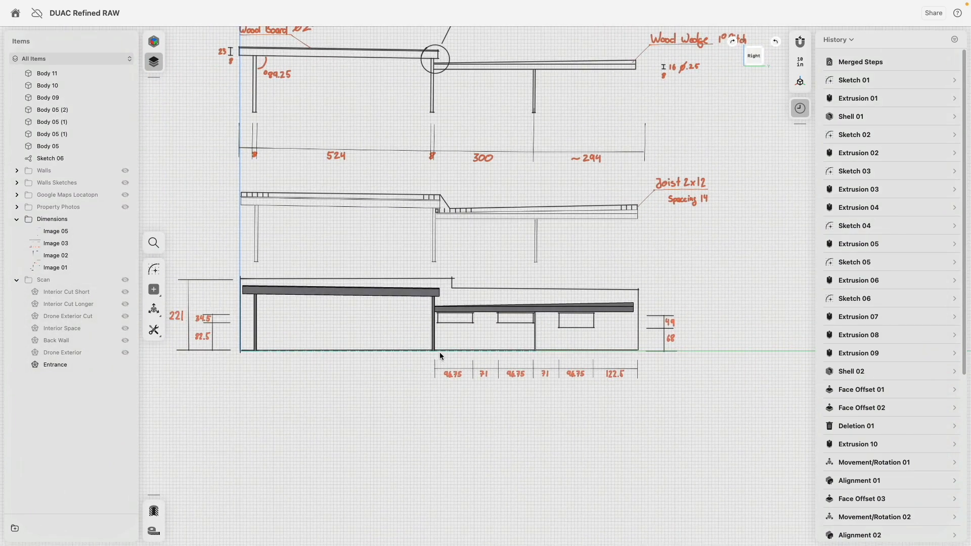
{"action": "scroll", "coordinate": [439, 352], "scroll_direction": "up", "scroll_amount": 10}
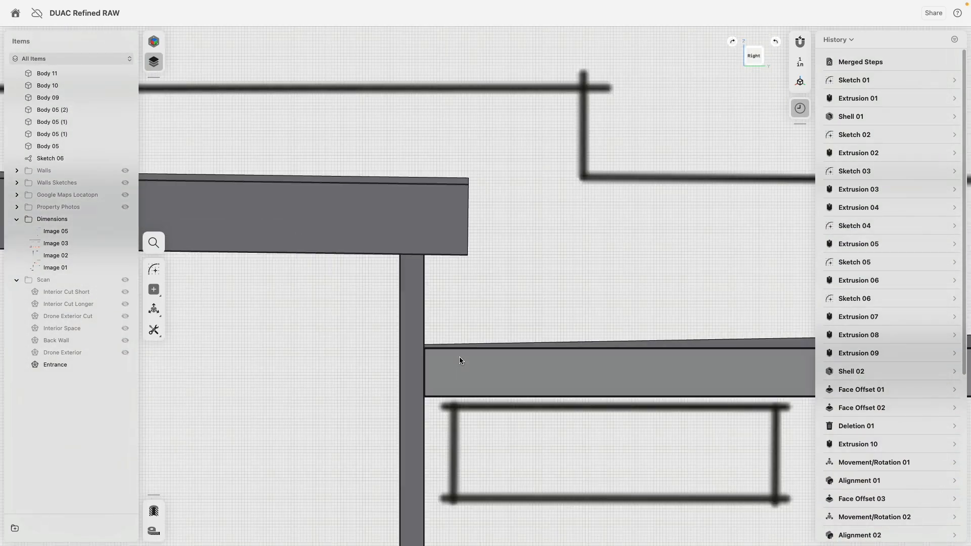
{"action": "scroll", "coordinate": [459, 358], "scroll_direction": "down", "scroll_amount": 10}
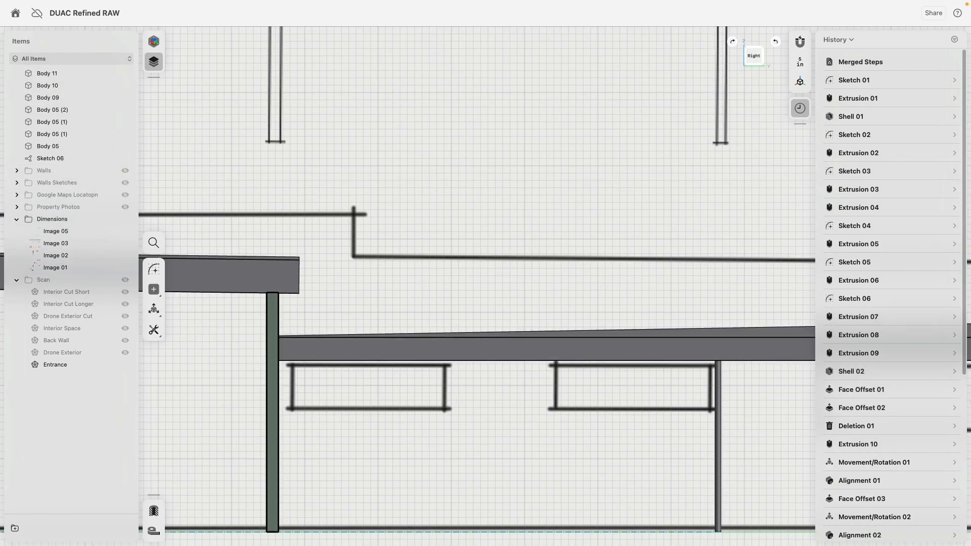
{"action": "scroll", "coordinate": [854, 394], "scroll_direction": "down", "scroll_amount": 10}
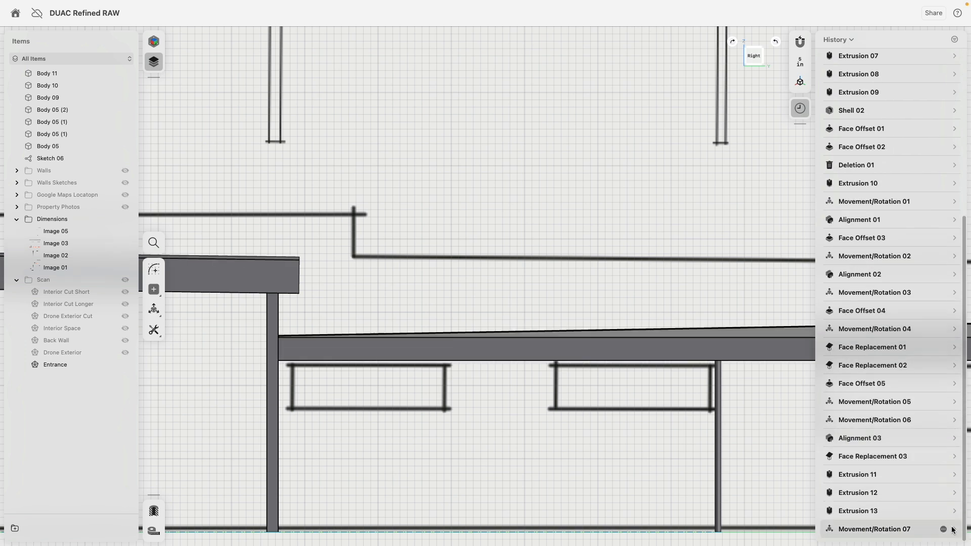
{"action": "left_click", "coordinate": [908, 529]}
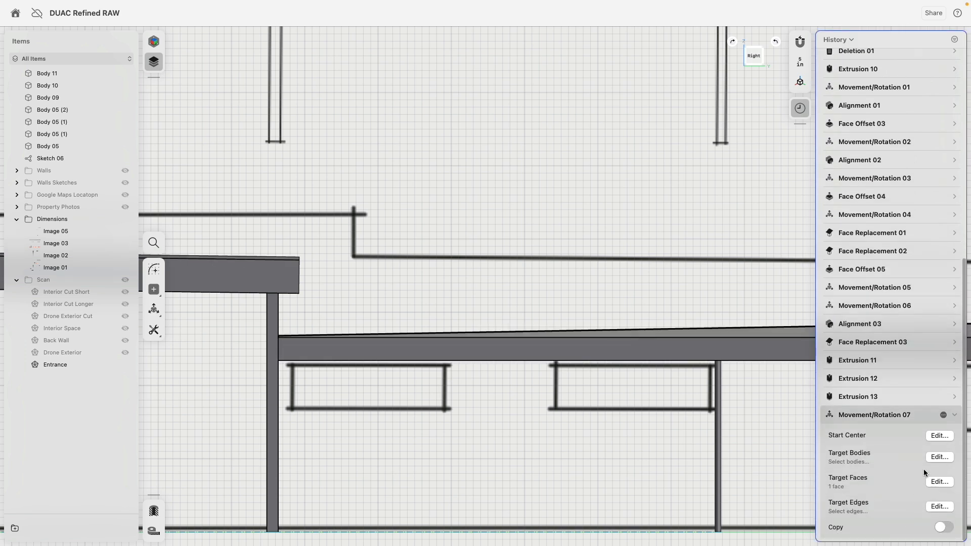
{"action": "left_click", "coordinate": [955, 397]}
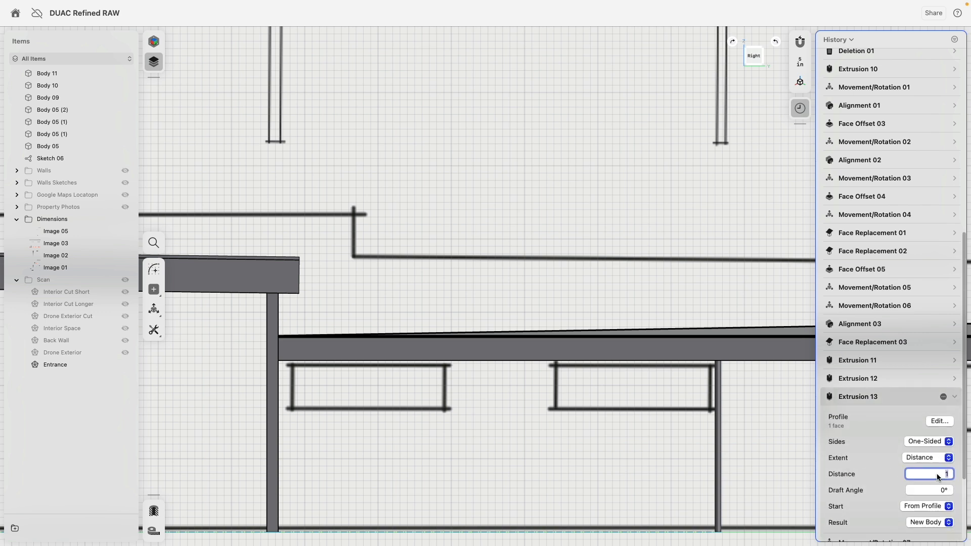
{"action": "type", "text": "2"}
{"action": "key", "text": "Return"}
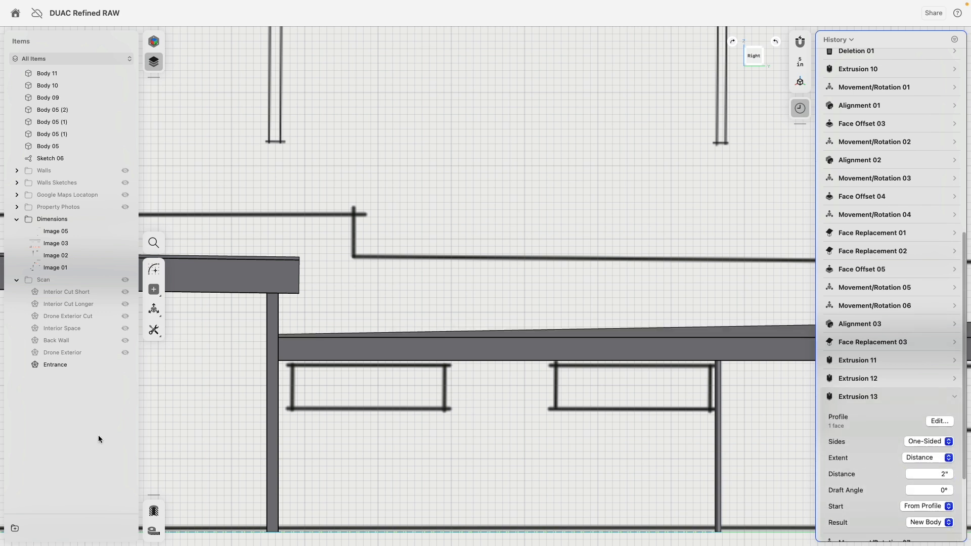
Step: Hide the Entrance scan, show Drone Exterior Cut, and compare the beams with the scanned building from the right side
{"action": "left_click", "coordinate": [98, 439]}
{"action": "left_click", "coordinate": [125, 282]}
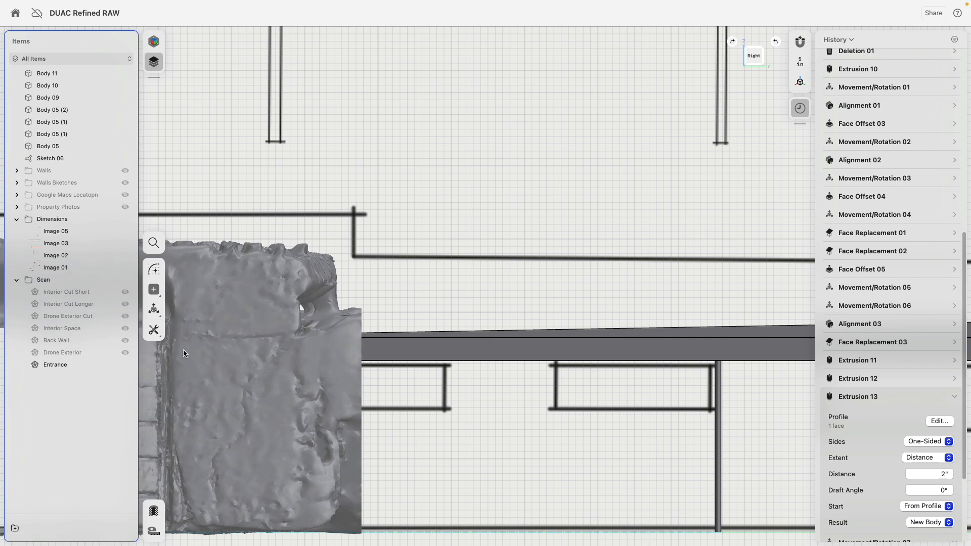
{"action": "left_click", "coordinate": [125, 364]}
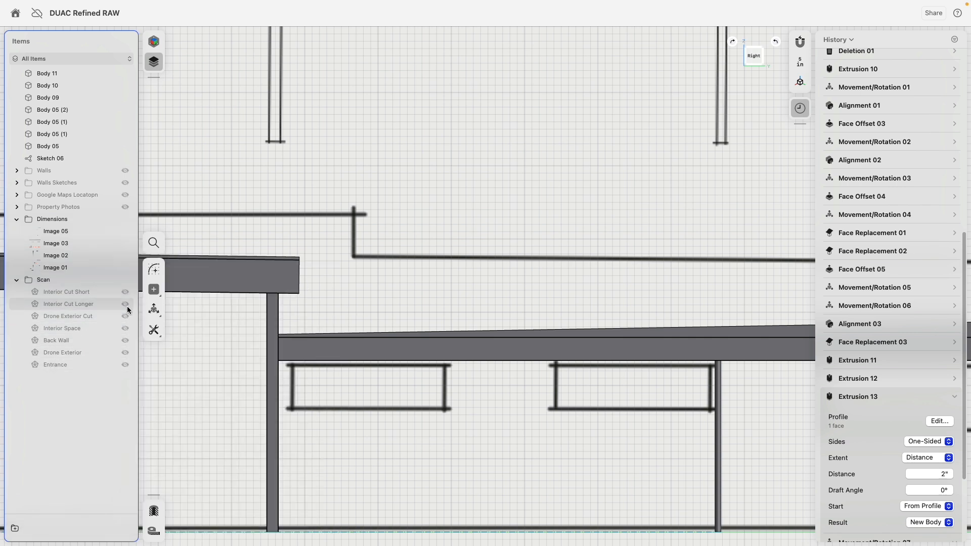
{"action": "left_click", "coordinate": [125, 316]}
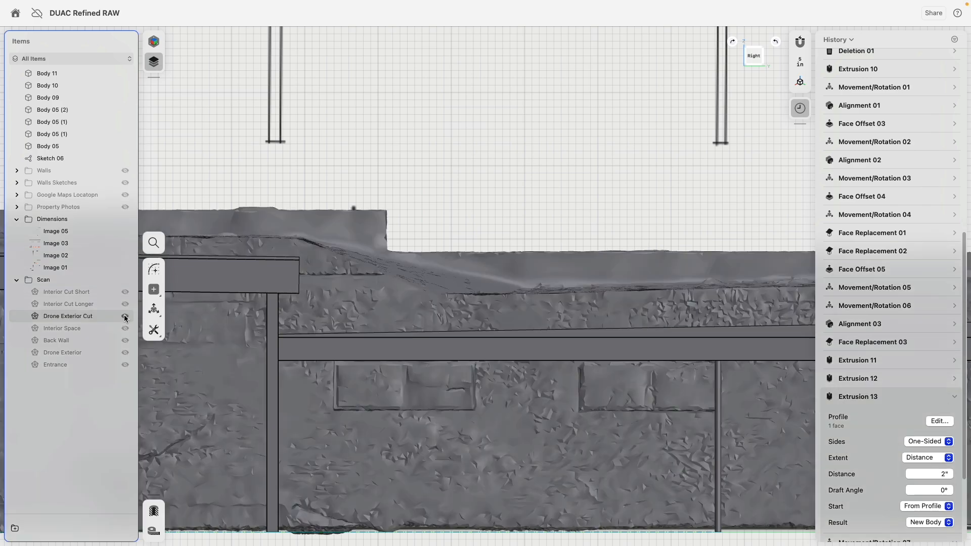
{"action": "scroll", "coordinate": [393, 287], "scroll_direction": "down", "scroll_amount": 3}
{"action": "mouse_move", "coordinate": [393, 287]}
{"action": "right_mouse_down"}
{"action": "mouse_move", "coordinate": [407, 304]}
{"action": "mouse_move", "coordinate": [404, 291]}
{"action": "right_mouse_up"}
{"action": "left_click", "coordinate": [754, 55]}
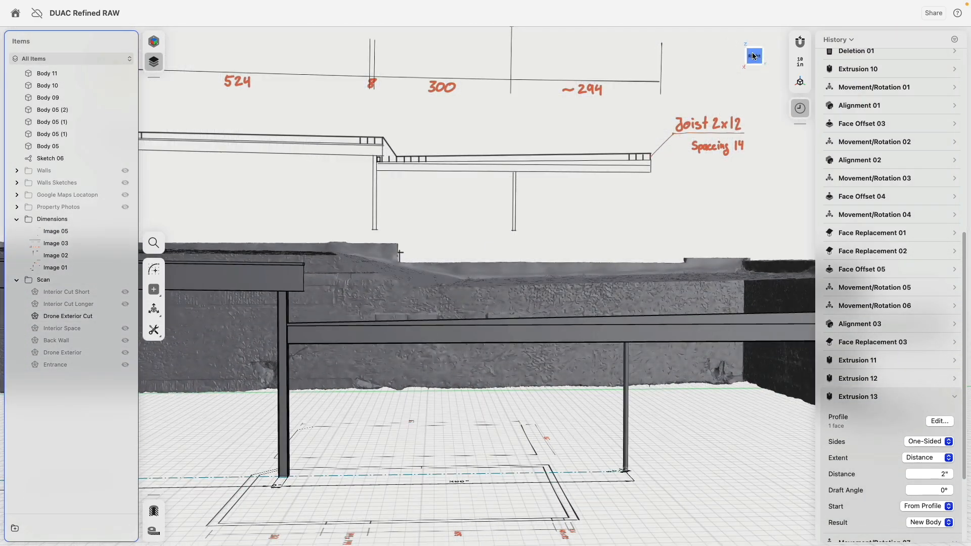
{"action": "middle_click_drag", "start_coordinate": [646, 271], "coordinate": [739, 267]}
{"action": "middle_click_drag", "start_coordinate": [327, 246], "coordinate": [276, 245]}
{"action": "middle_click_drag", "start_coordinate": [539, 233], "coordinate": [450, 235]}
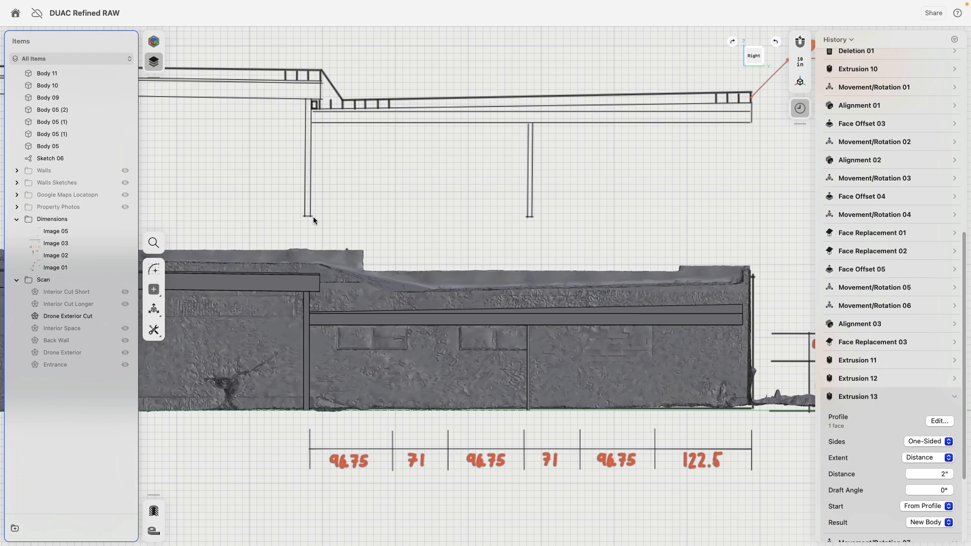
Step: Show the Interior Space scan and examine how the lower beam and wood wedge meet the scanned roof
{"action": "left_click", "coordinate": [125, 329]}
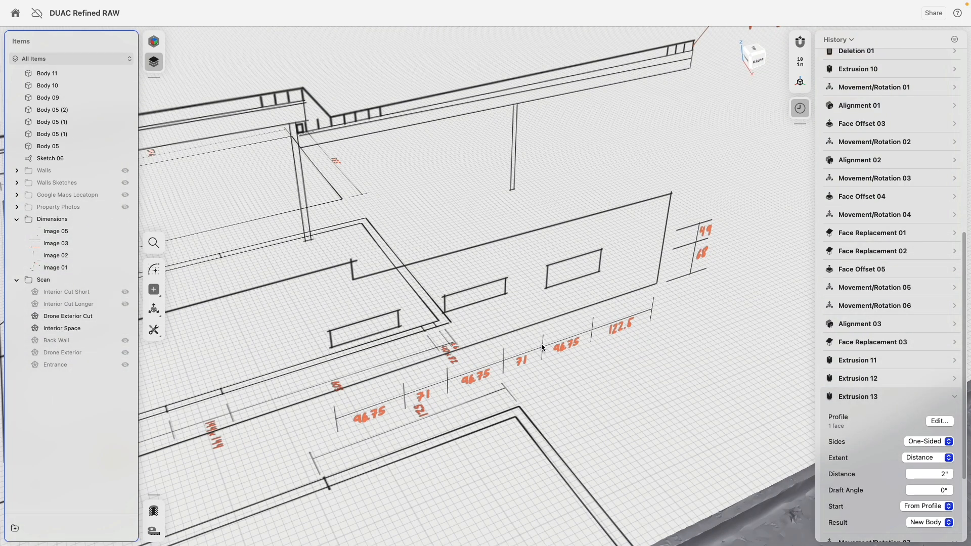
{"action": "middle_click_drag", "start_coordinate": [639, 382], "coordinate": [457, 235]}
{"action": "scroll", "coordinate": [492, 302], "scroll_direction": "down", "scroll_amount": 5}
{"action": "middle_click_drag", "start_coordinate": [493, 302], "coordinate": [499, 211]}
{"action": "scroll", "coordinate": [530, 263], "scroll_direction": "down", "scroll_amount": 2}
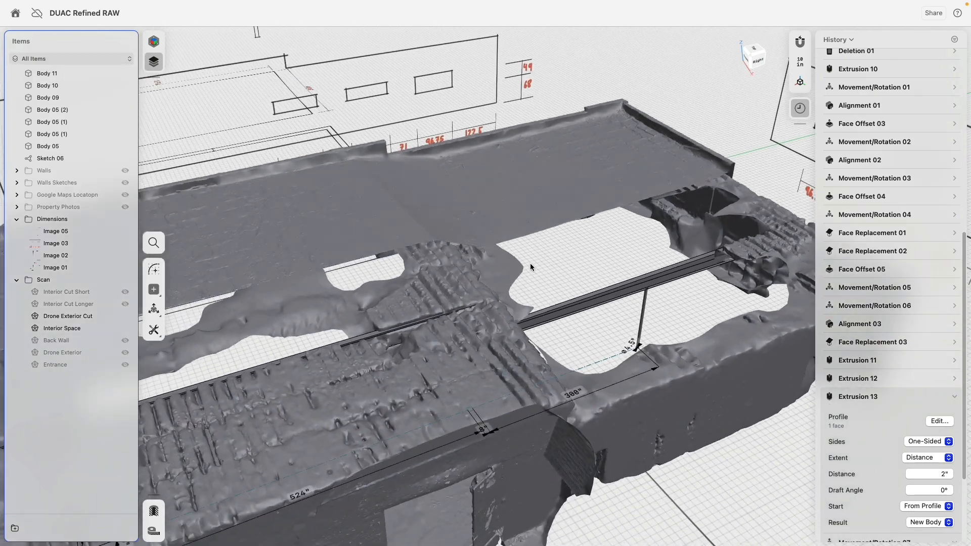
{"action": "mouse_move", "coordinate": [456, 298]}
{"action": "right_mouse_down"}
{"action": "mouse_move", "coordinate": [377, 263]}
{"action": "mouse_move", "coordinate": [453, 276]}
{"action": "mouse_move", "coordinate": [450, 291]}
{"action": "right_mouse_up"}
{"action": "middle_click_drag", "start_coordinate": [605, 266], "coordinate": [541, 308]}
{"action": "scroll", "coordinate": [541, 308], "scroll_direction": "up", "scroll_amount": 8}
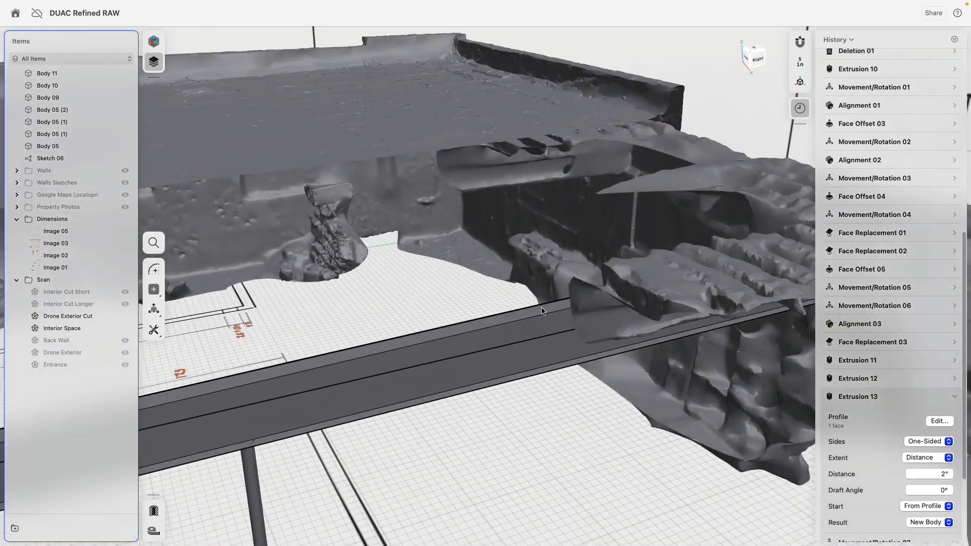
{"action": "right_click_drag", "start_coordinate": [541, 308], "coordinate": [602, 278]}
{"action": "right_click_drag", "start_coordinate": [548, 328], "coordinate": [570, 338]}
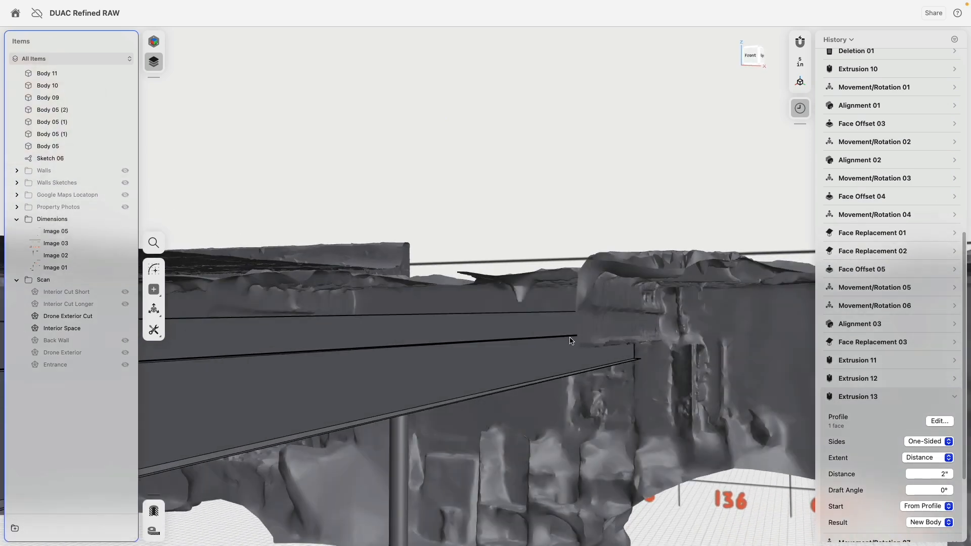
Step: Edit the lower I-beam's last alignment to move the beam slightly upward against the scans
{"action": "left_click", "coordinate": [558, 348]}
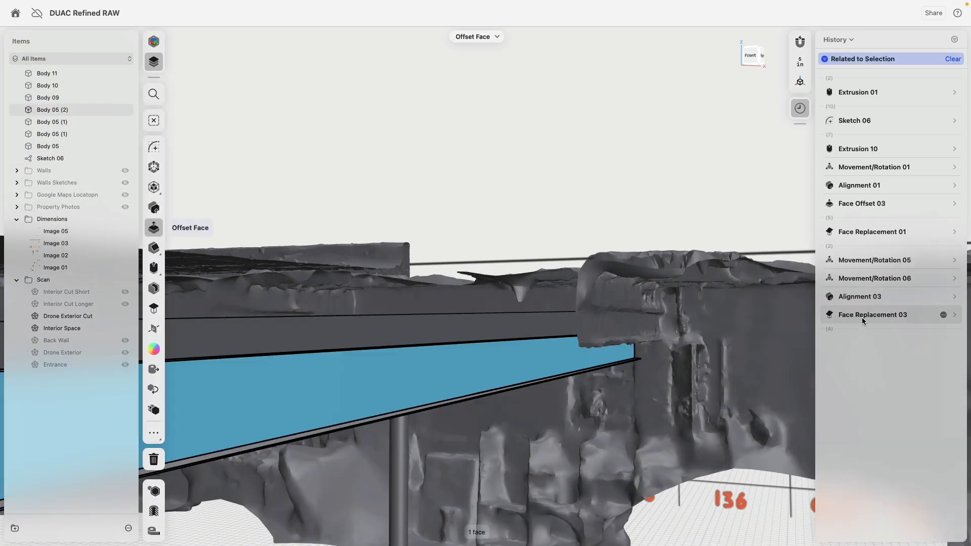
{"action": "left_click", "coordinate": [867, 278]}
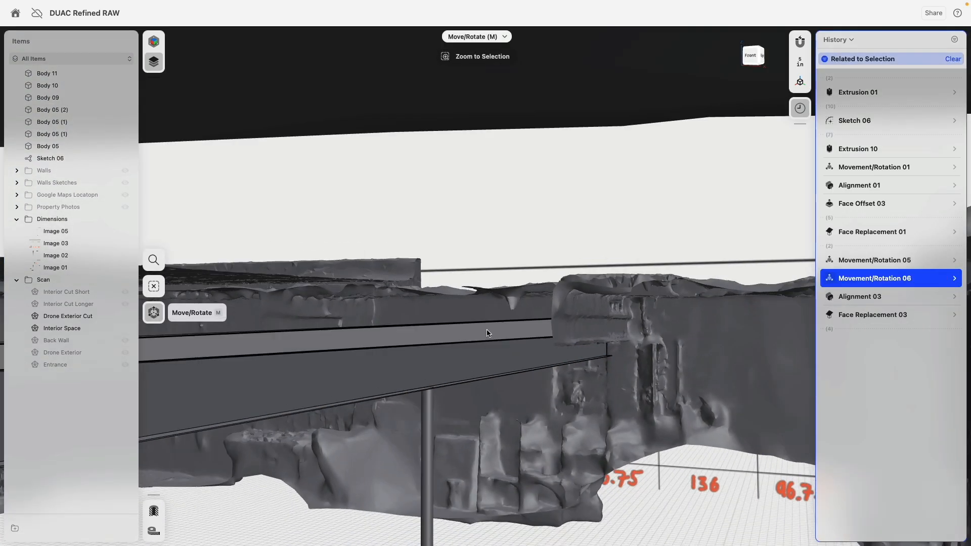
{"action": "right_click_drag", "start_coordinate": [487, 332], "coordinate": [373, 356]}
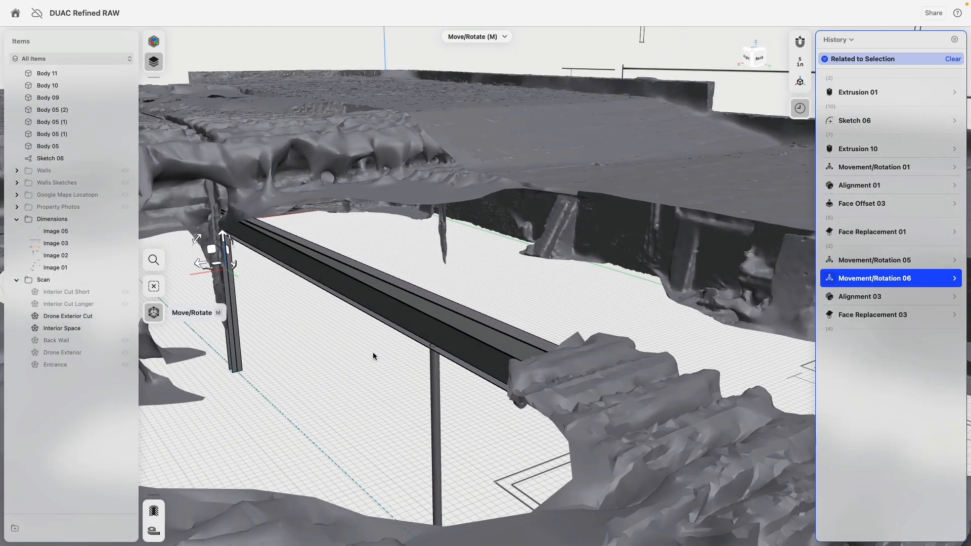
{"action": "left_click", "coordinate": [846, 297]}
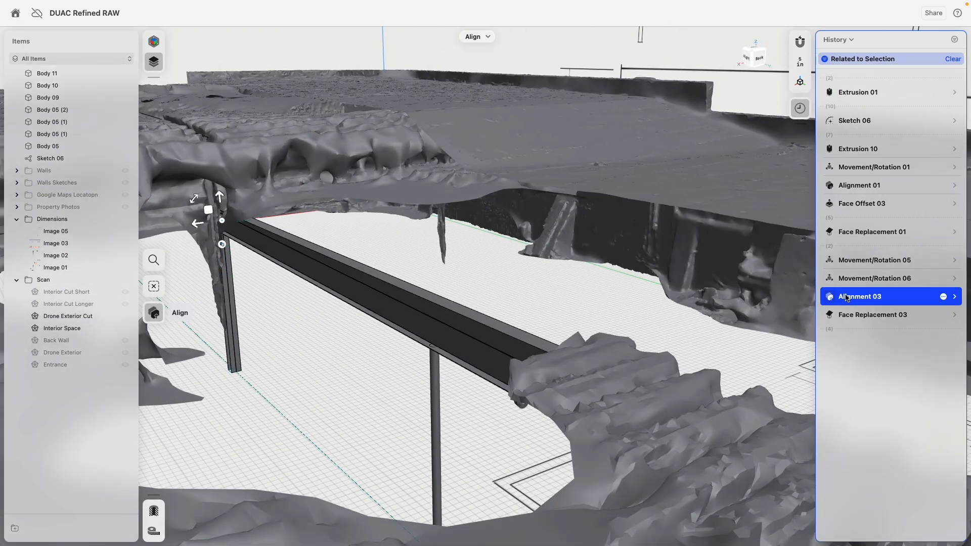
{"action": "right_click", "coordinate": [846, 297]}
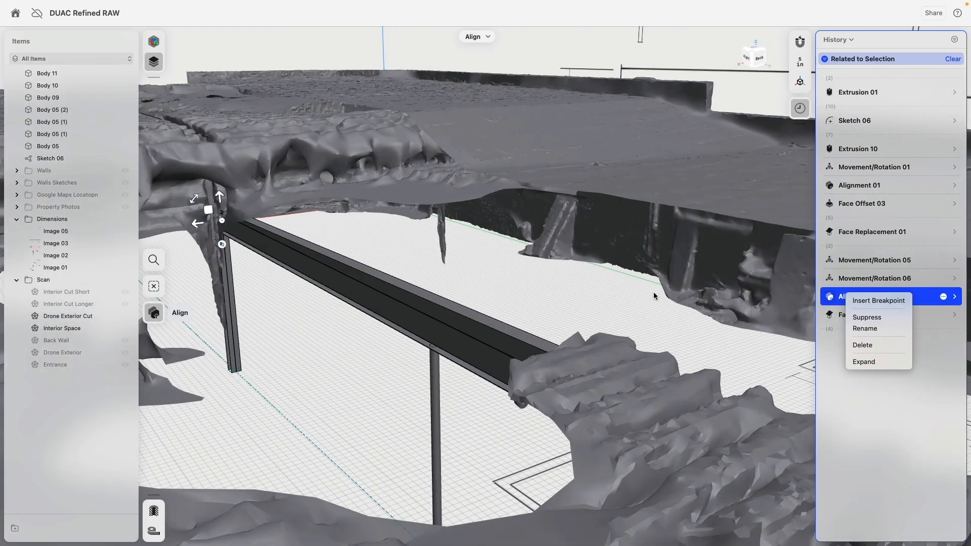
{"action": "left_click", "coordinate": [240, 294]}
{"action": "mouse_move", "coordinate": [240, 296]}
{"action": "right_mouse_down"}
{"action": "mouse_move", "coordinate": [310, 288]}
{"action": "mouse_move", "coordinate": [341, 297]}
{"action": "right_mouse_up"}
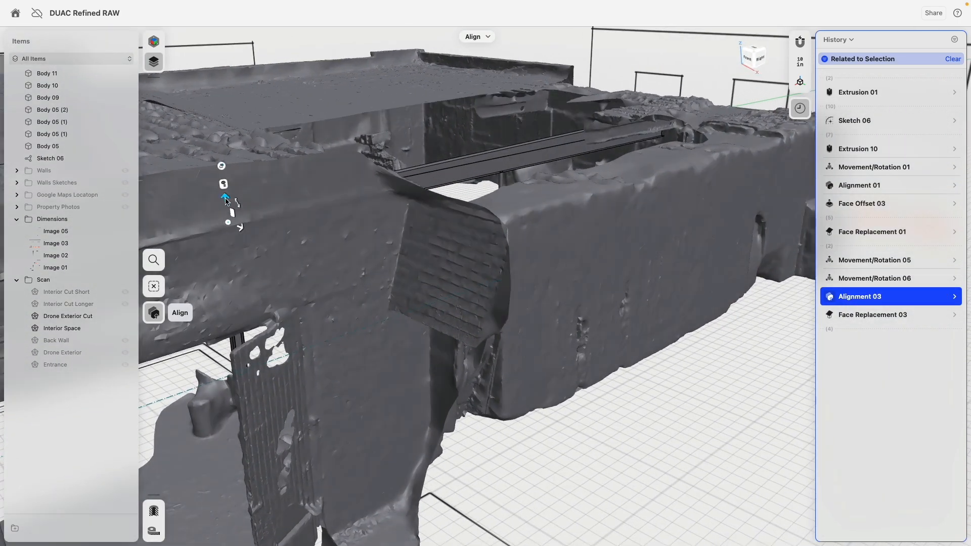
{"action": "left_click_drag", "start_coordinate": [223, 198], "coordinate": [221, 187]}
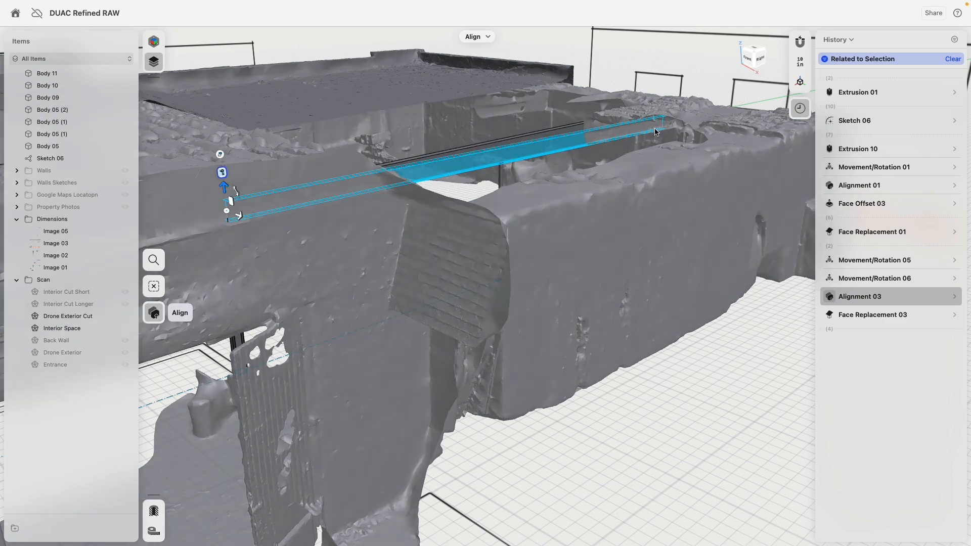
{"action": "right_click_drag", "start_coordinate": [654, 132], "coordinate": [451, 318]}
{"action": "scroll", "coordinate": [509, 224], "scroll_direction": "up", "scroll_amount": 3}
{"action": "scroll", "coordinate": [447, 324], "scroll_direction": "down", "scroll_amount": 4}
{"action": "left_click", "coordinate": [440, 348]}
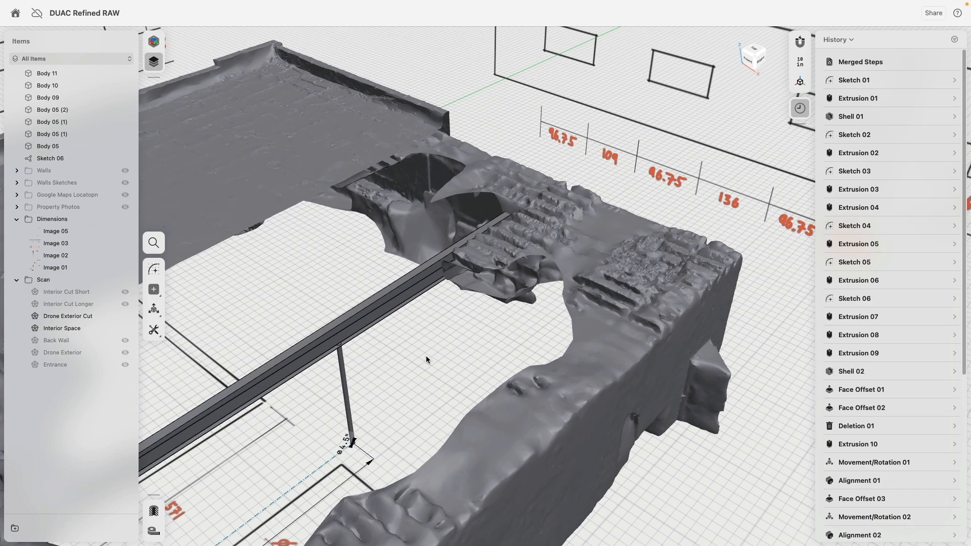
Step: Hide the Scan folder and inspect the lower beam with its column and round post
{"action": "right_click_drag", "start_coordinate": [426, 356], "coordinate": [405, 364]}
{"action": "middle_click_drag", "start_coordinate": [404, 364], "coordinate": [582, 314]}
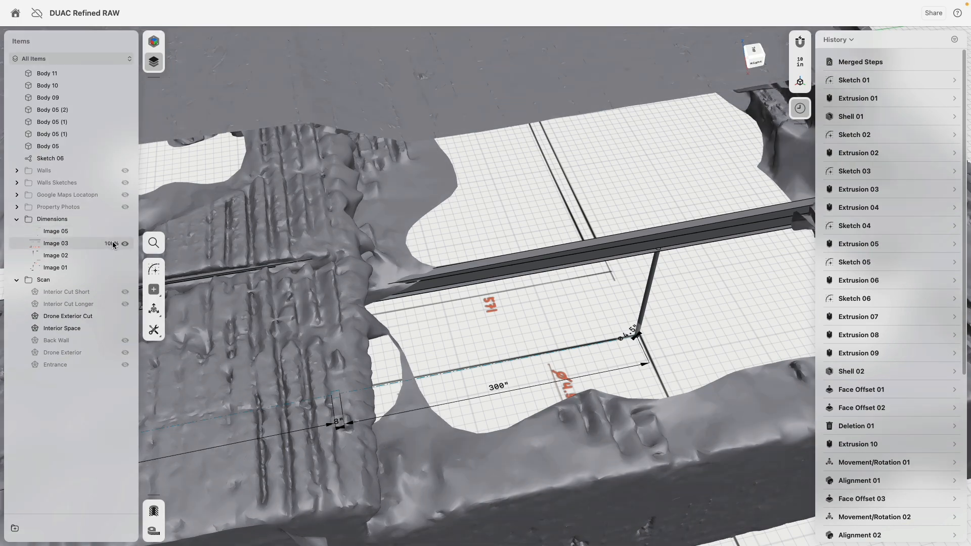
{"action": "left_click", "coordinate": [125, 280]}
{"action": "right_click_drag", "start_coordinate": [482, 331], "coordinate": [482, 290]}
{"action": "middle_click_drag", "start_coordinate": [570, 221], "coordinate": [536, 397]}
{"action": "scroll", "coordinate": [534, 312], "scroll_direction": "up", "scroll_amount": 10}
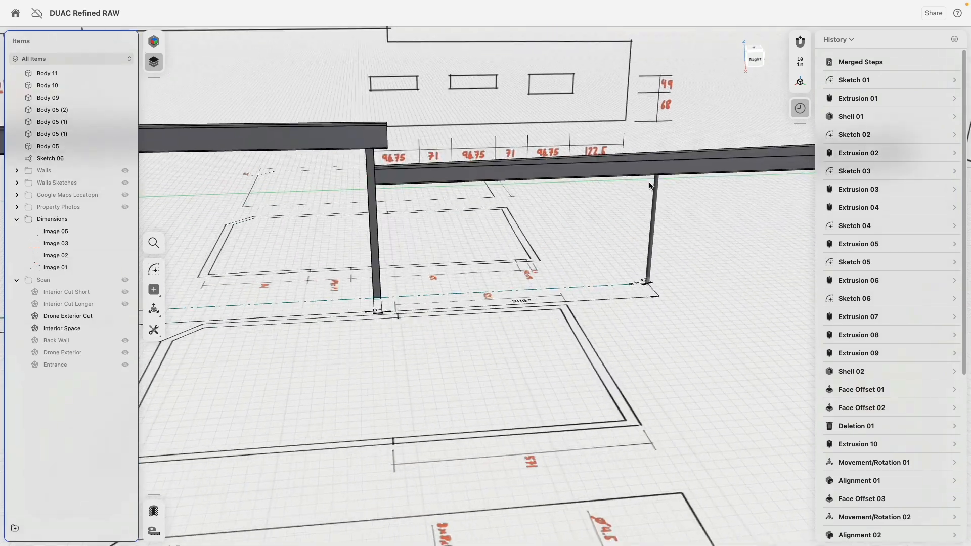
Step: Group the seven column, beam and post bodies, from Body 11 through Body 05, into a new folder
{"action": "right_click_drag", "start_coordinate": [666, 259], "coordinate": [565, 235]}
{"action": "scroll", "coordinate": [607, 282], "scroll_direction": "down", "scroll_amount": 10}
{"action": "scroll", "coordinate": [564, 236], "scroll_direction": "up", "scroll_amount": 5}
{"action": "right_click_drag", "start_coordinate": [488, 236], "coordinate": [507, 213]}
{"action": "left_click", "coordinate": [55, 146]}
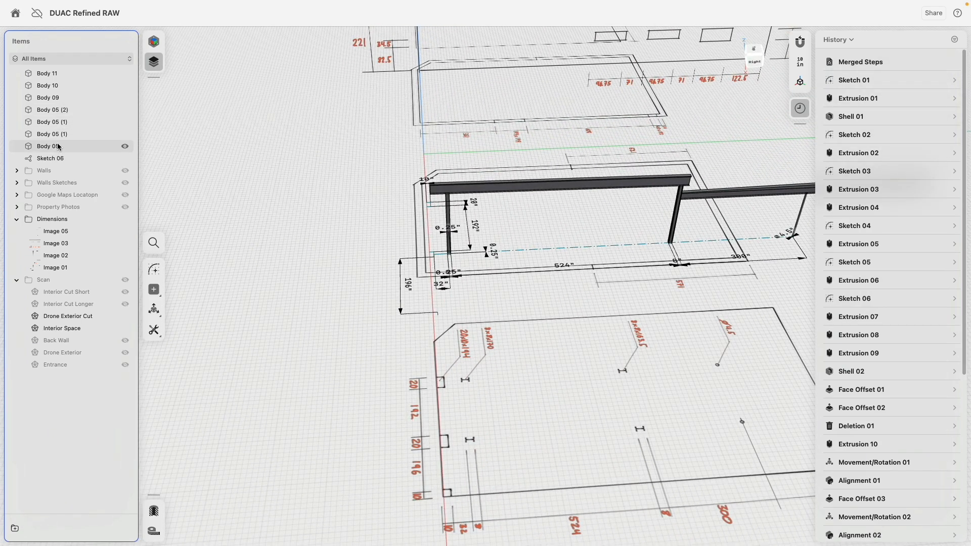
{"action": "left_click", "coordinate": [53, 74], "text": "shift"}
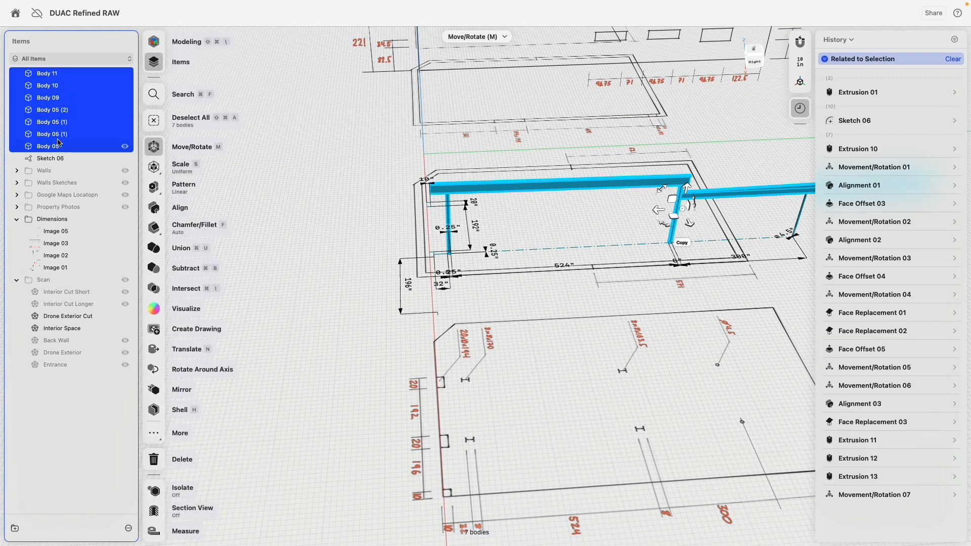
{"action": "left_click", "coordinate": [14, 529]}
{"action": "left_click", "coordinate": [16, 73]}
Step: Rename the new folder as I-beam and collapse it
{"action": "right_click", "coordinate": [57, 75]}
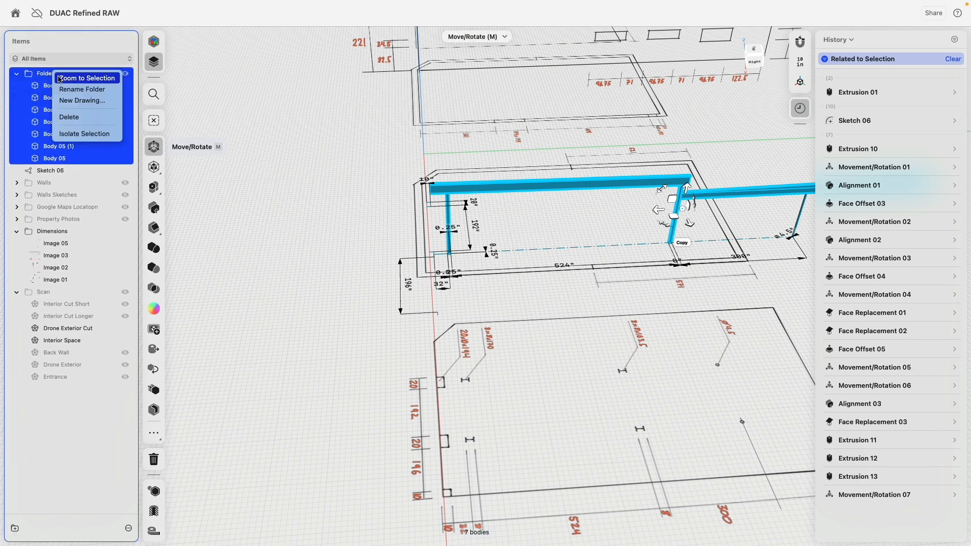
{"action": "left_click", "coordinate": [81, 89]}
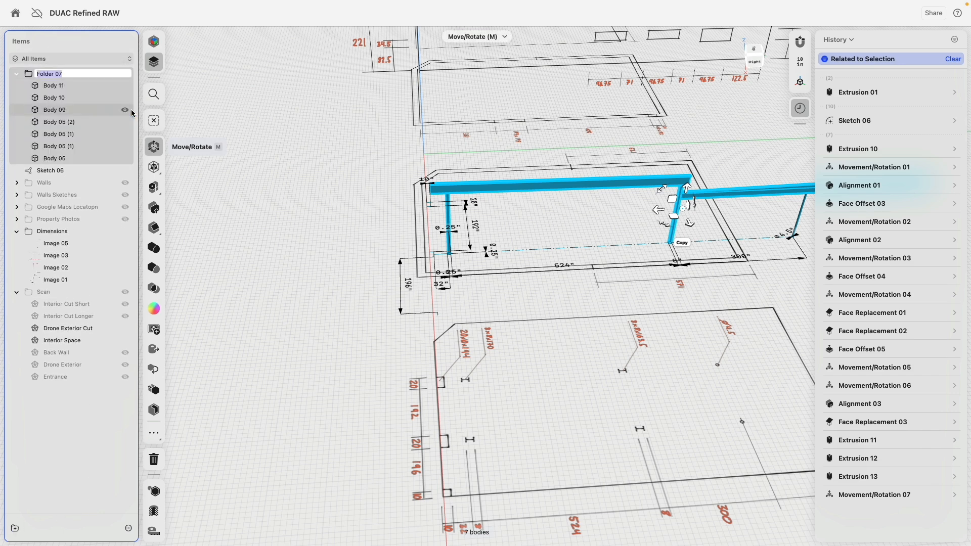
{"action": "key", "text": "BackSpace"}
{"action": "key", "text": "Return"}
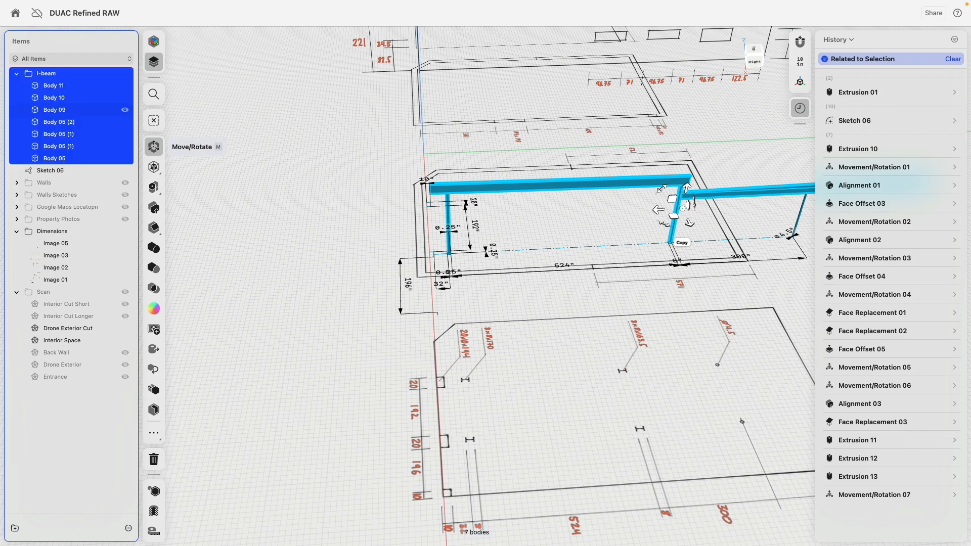
{"action": "left_click", "coordinate": [14, 73]}
Step: Compare the I-beam assembly with the column marks on the floor plan image and show the Walls folder
{"action": "right_click_drag", "start_coordinate": [332, 172], "coordinate": [370, 217]}
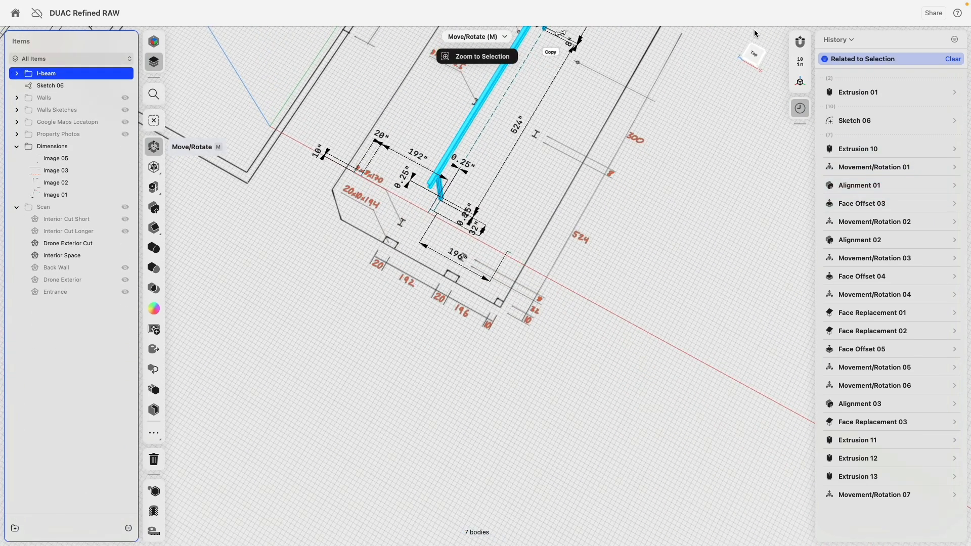
{"action": "left_click", "coordinate": [754, 55]}
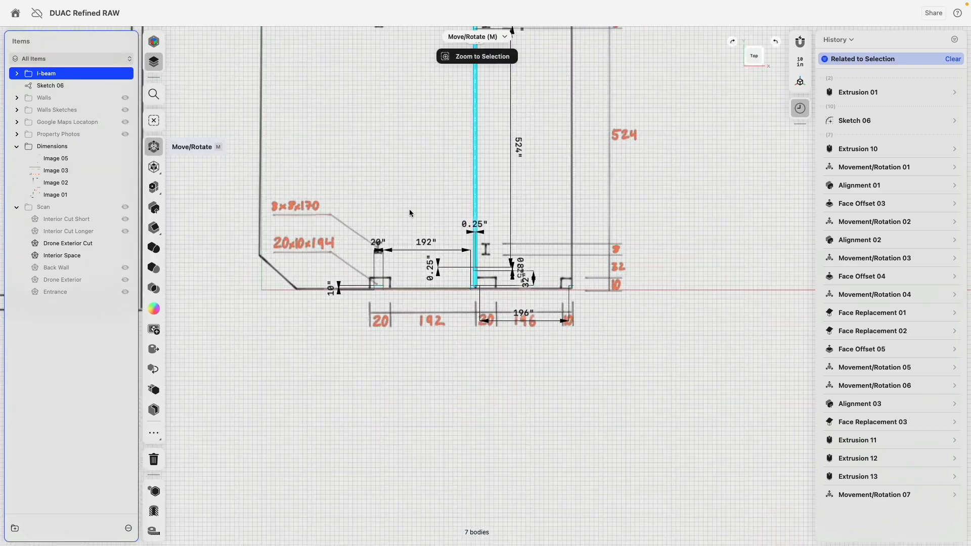
{"action": "scroll", "coordinate": [409, 208], "scroll_direction": "up", "scroll_amount": 5}
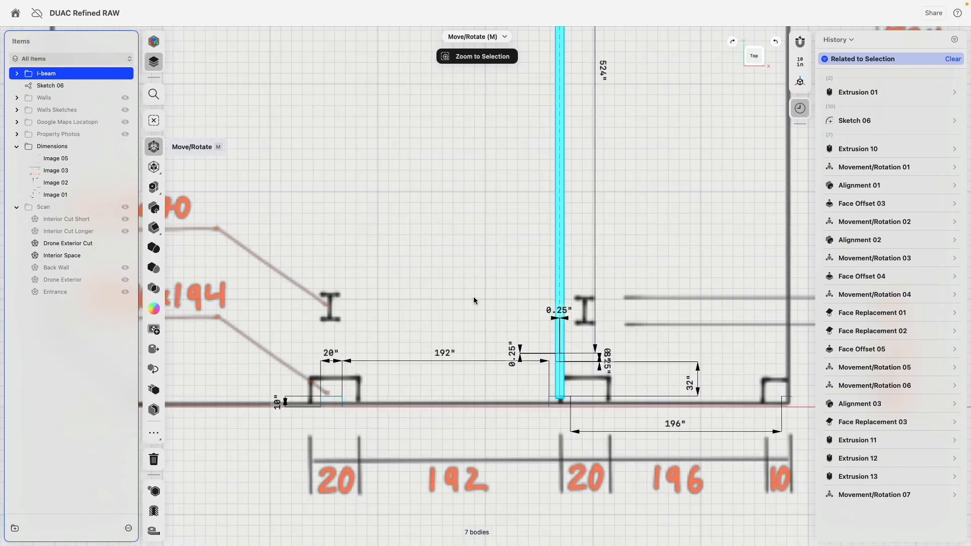
{"action": "scroll", "coordinate": [472, 296], "scroll_direction": "down", "scroll_amount": 5}
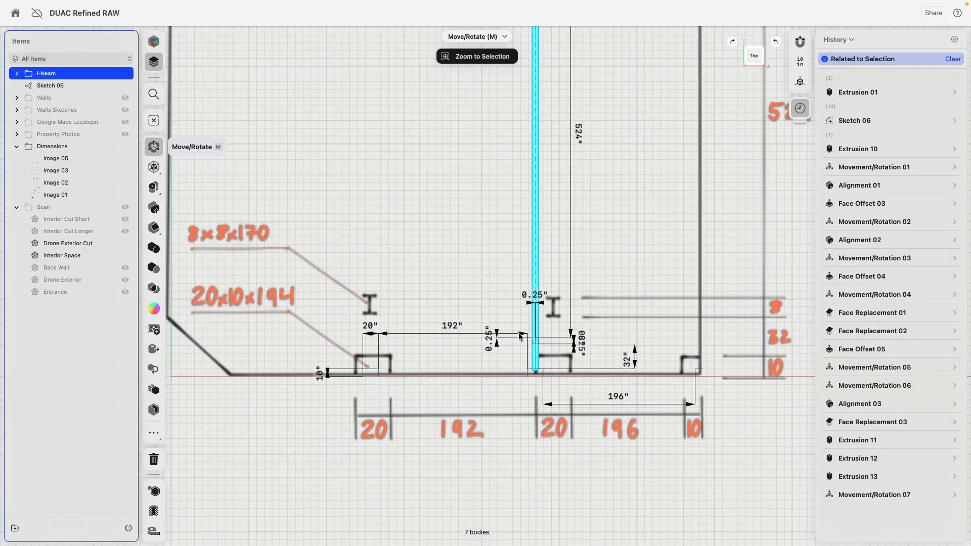
{"action": "right_click_drag", "start_coordinate": [471, 296], "coordinate": [411, 268]}
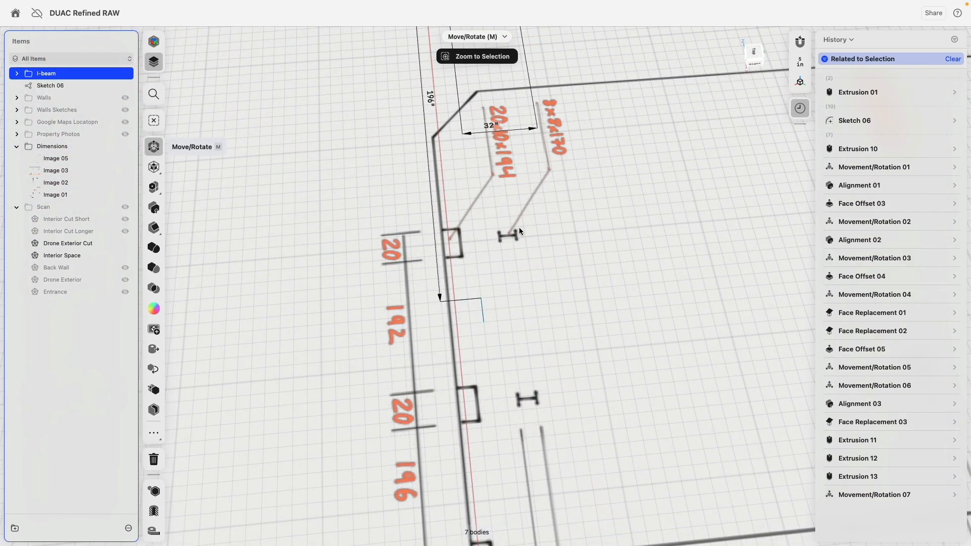
{"action": "scroll", "coordinate": [519, 227], "scroll_direction": "down", "scroll_amount": 4}
{"action": "middle_click_drag", "start_coordinate": [605, 178], "coordinate": [622, 328]}
{"action": "right_click_drag", "start_coordinate": [622, 328], "coordinate": [529, 290]}
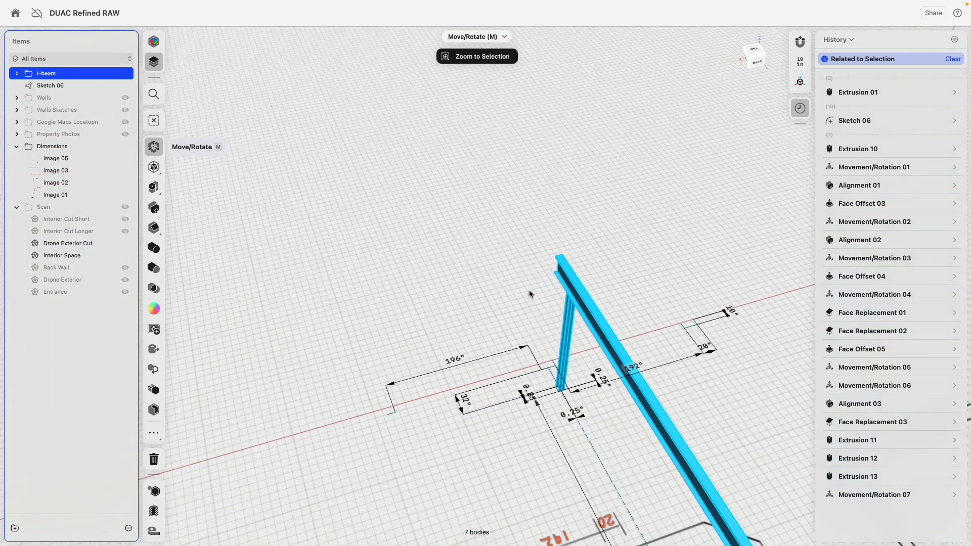
{"action": "middle_click_drag", "start_coordinate": [529, 291], "coordinate": [401, 222]}
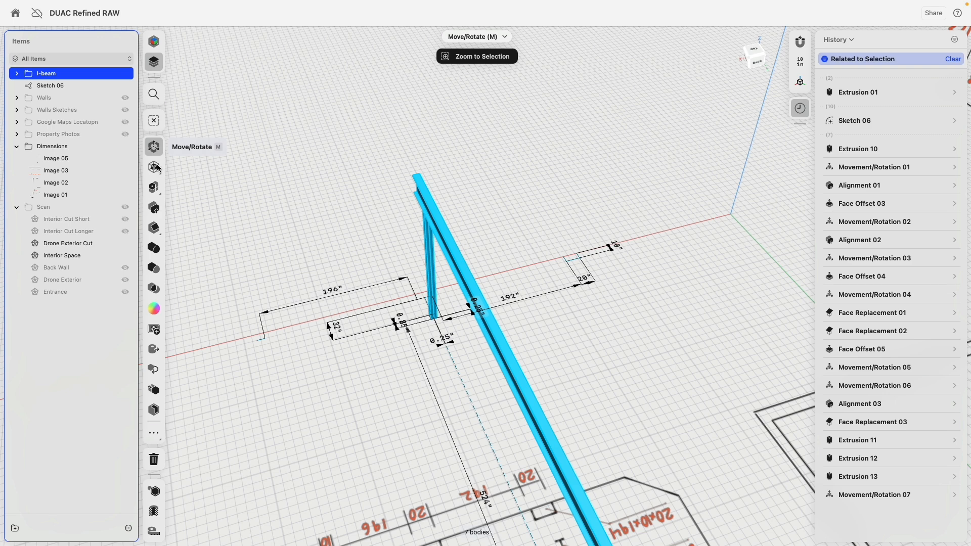
{"action": "left_click", "coordinate": [125, 98]}
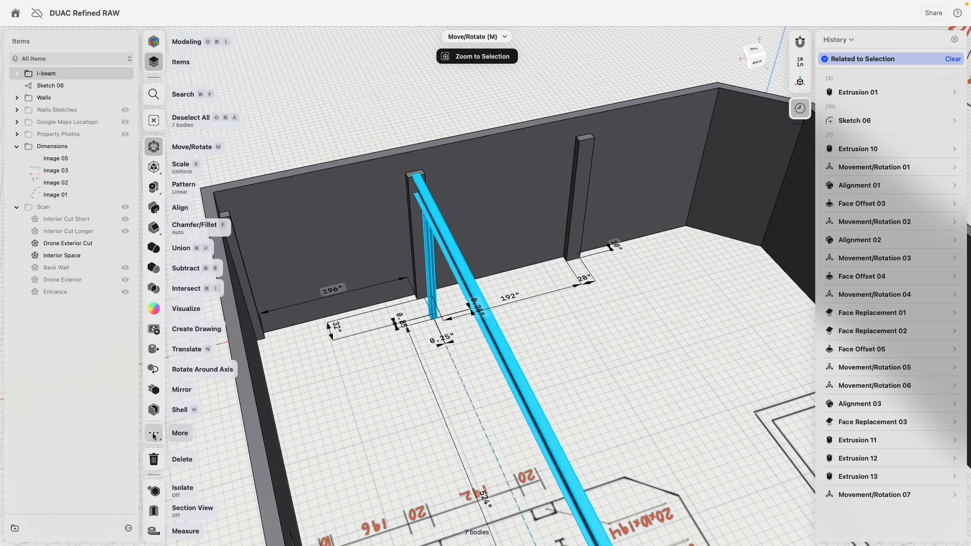
{"action": "left_click", "coordinate": [159, 169]}
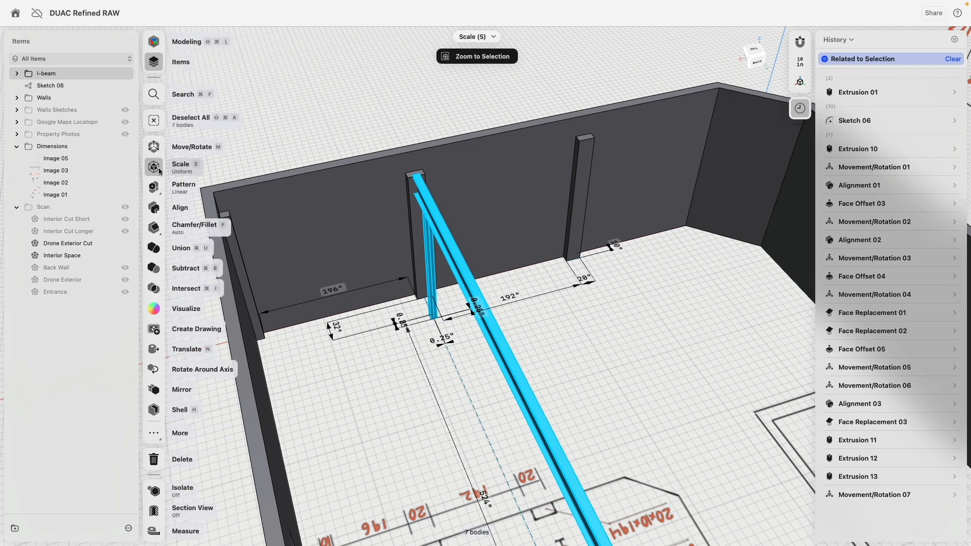
{"action": "left_click", "coordinate": [159, 168]}
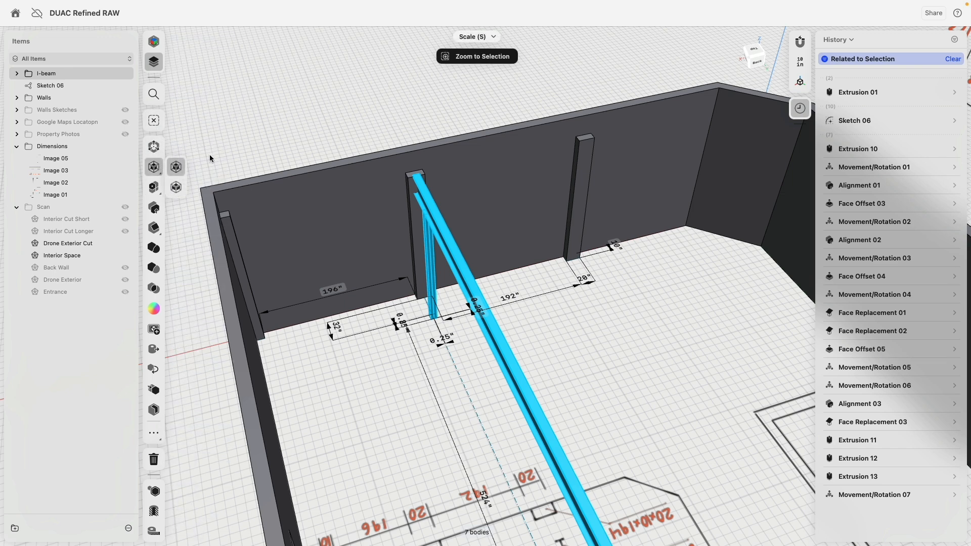
{"action": "key", "text": "Escape"}
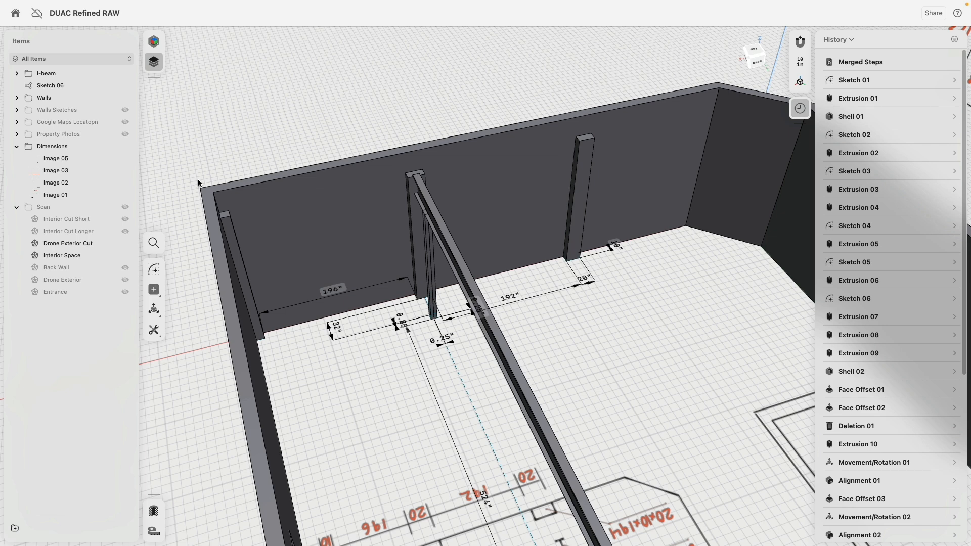
Step: Translate the I-beam folder's bodies from the top corner of their wall column to the matching corner of the next wall column
{"action": "left_click", "coordinate": [163, 309]}
{"action": "left_click", "coordinate": [177, 351]}
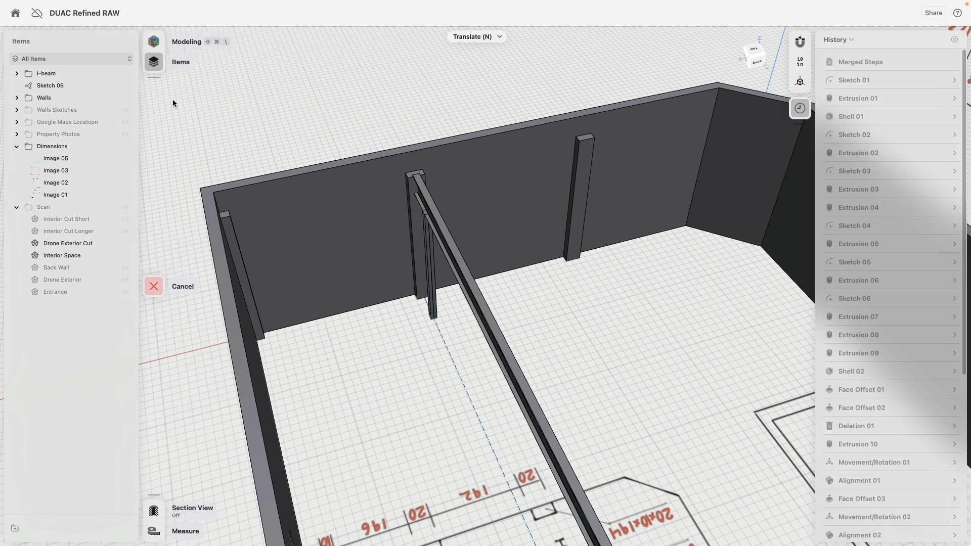
{"action": "left_click", "coordinate": [59, 72]}
{"action": "scroll", "coordinate": [413, 161], "scroll_direction": "up", "scroll_amount": 10}
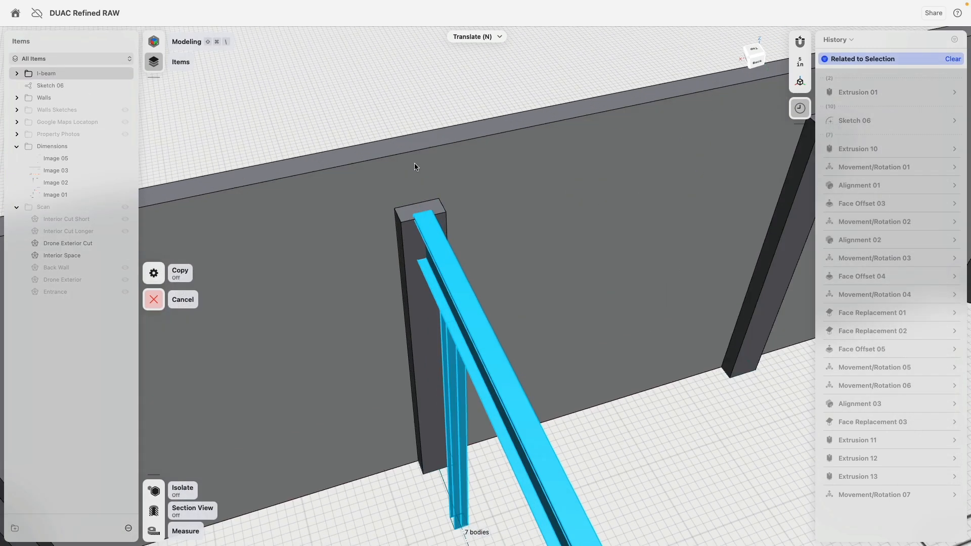
{"action": "right_click_drag", "start_coordinate": [393, 260], "coordinate": [411, 257]}
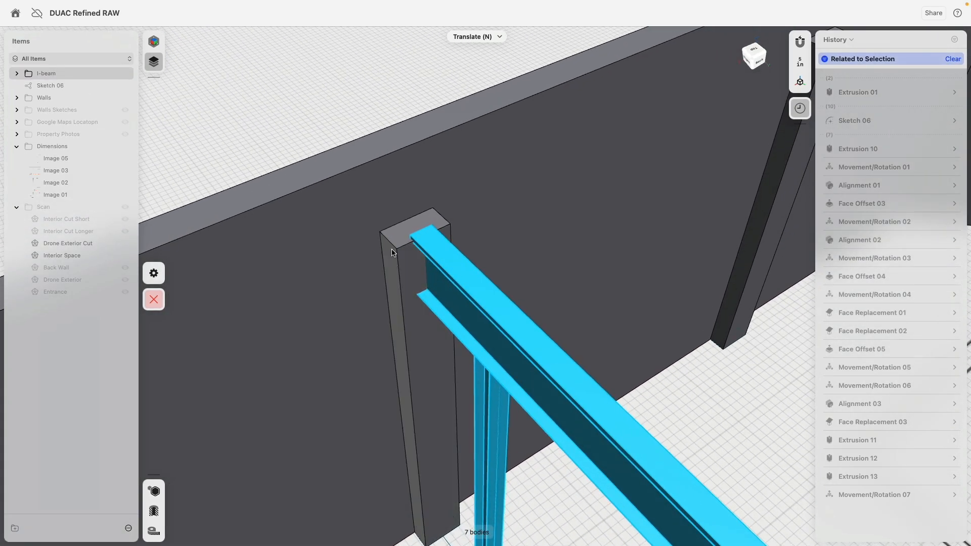
{"action": "left_click", "coordinate": [396, 248]}
{"action": "scroll", "coordinate": [605, 189], "scroll_direction": "down", "scroll_amount": 5}
{"action": "scroll", "coordinate": [698, 122], "scroll_direction": "up", "scroll_amount": 5}
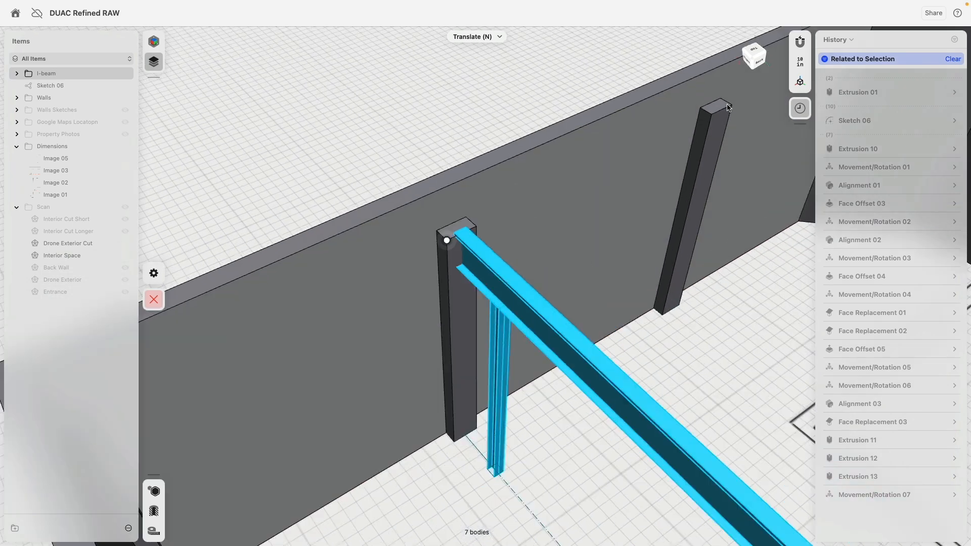
{"action": "left_click", "coordinate": [698, 120]}
{"action": "scroll", "coordinate": [509, 151], "scroll_direction": "down", "scroll_amount": 3}
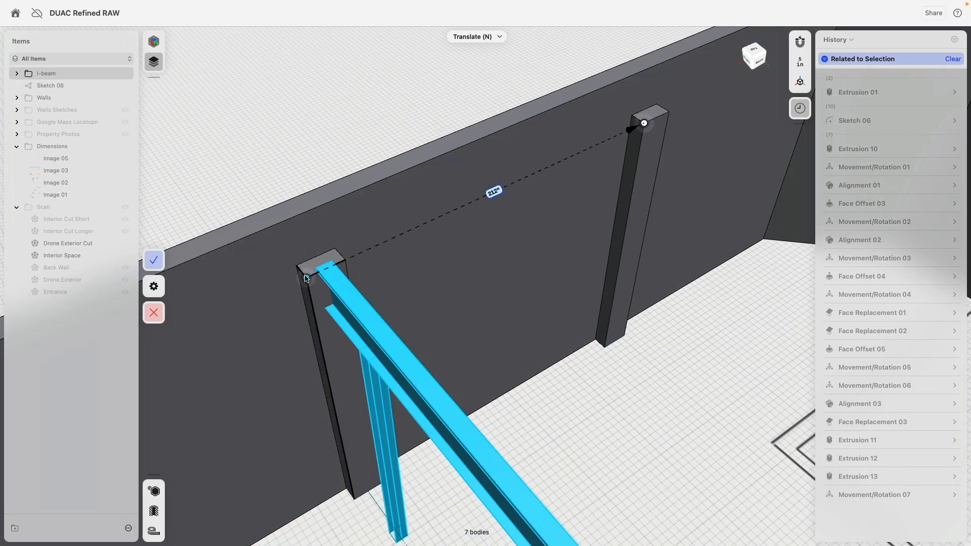
{"action": "left_click", "coordinate": [307, 280]}
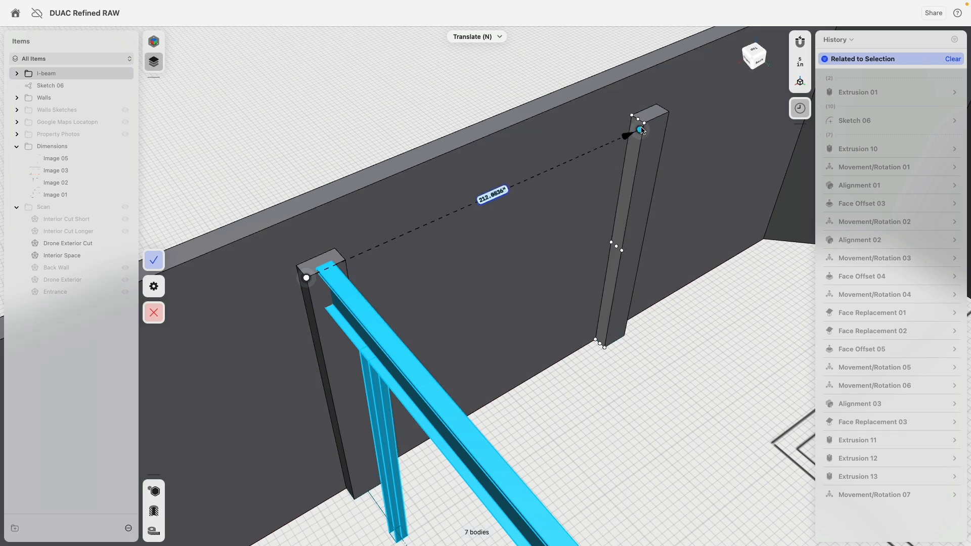
{"action": "scroll", "coordinate": [334, 172], "scroll_direction": "down", "scroll_amount": 2}
{"action": "scroll", "coordinate": [334, 172], "scroll_direction": "down", "scroll_amount": 2}
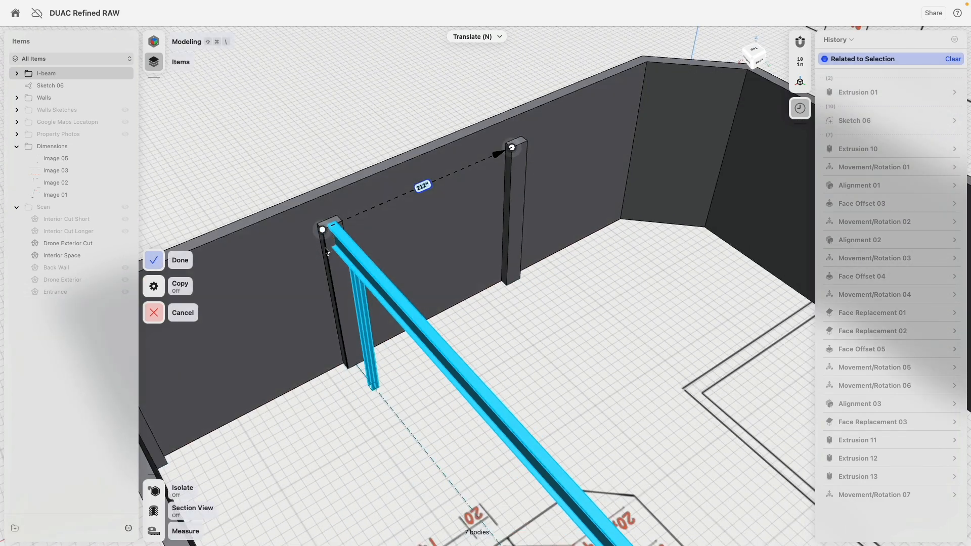
{"action": "left_click", "coordinate": [155, 263]}
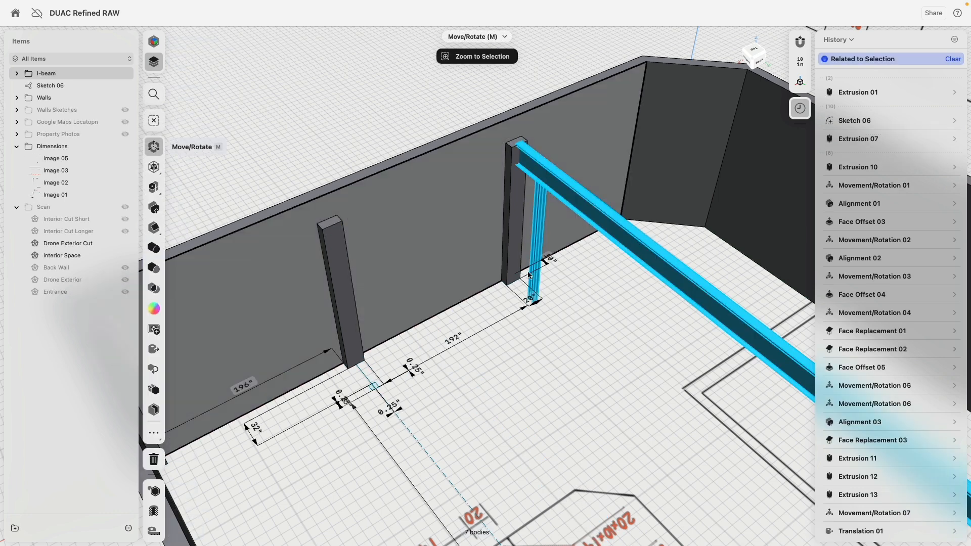
Step: Turn on the Copy option in Translation 01 so that the original beam assembly is kept
{"action": "left_click", "coordinate": [953, 529]}
{"action": "scroll", "coordinate": [928, 413], "scroll_direction": "down", "scroll_amount": 2}
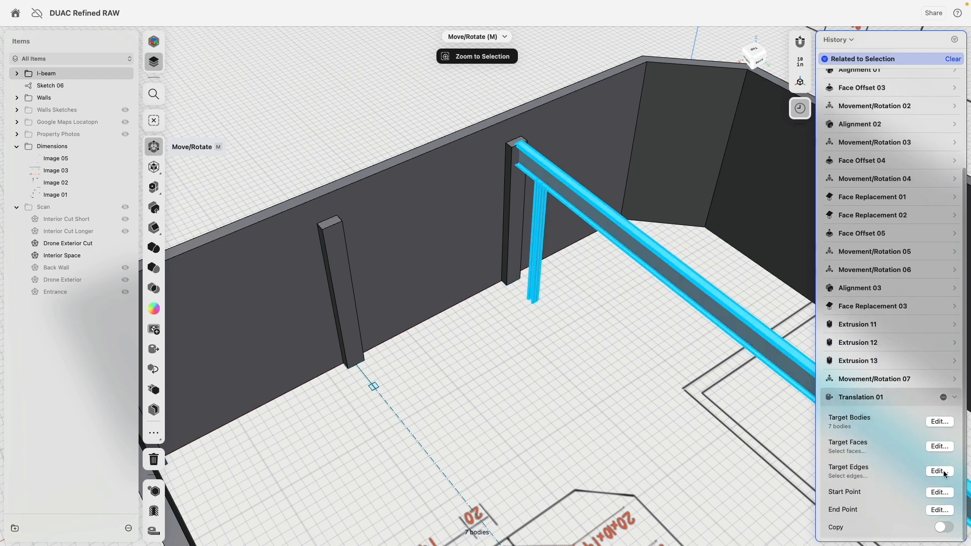
{"action": "left_click", "coordinate": [945, 528]}
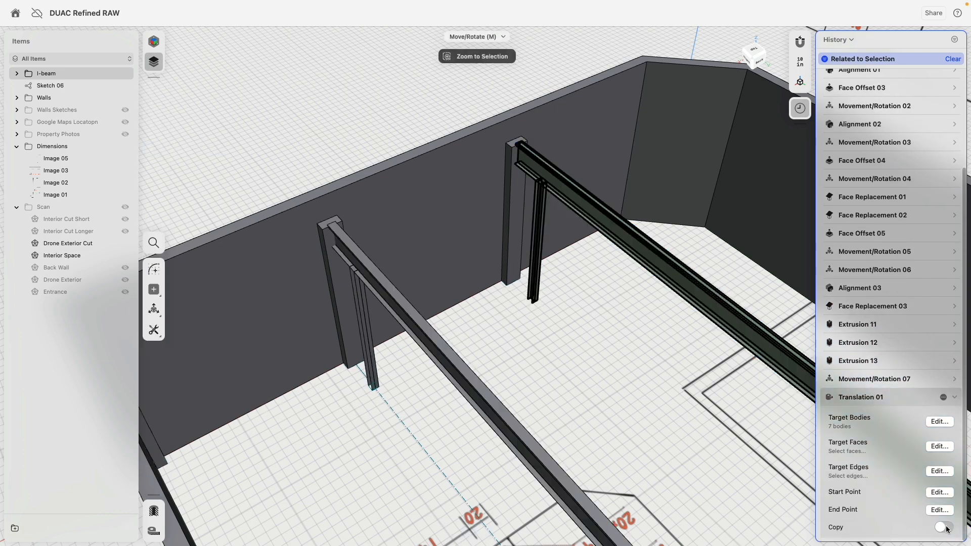
{"action": "left_click", "coordinate": [294, 94]}
Step: Offset the end face of the original upper I-beam outward across the top of the wall column
{"action": "right_click_drag", "start_coordinate": [295, 93], "coordinate": [343, 80]}
{"action": "scroll", "coordinate": [365, 223], "scroll_direction": "up", "scroll_amount": 10}
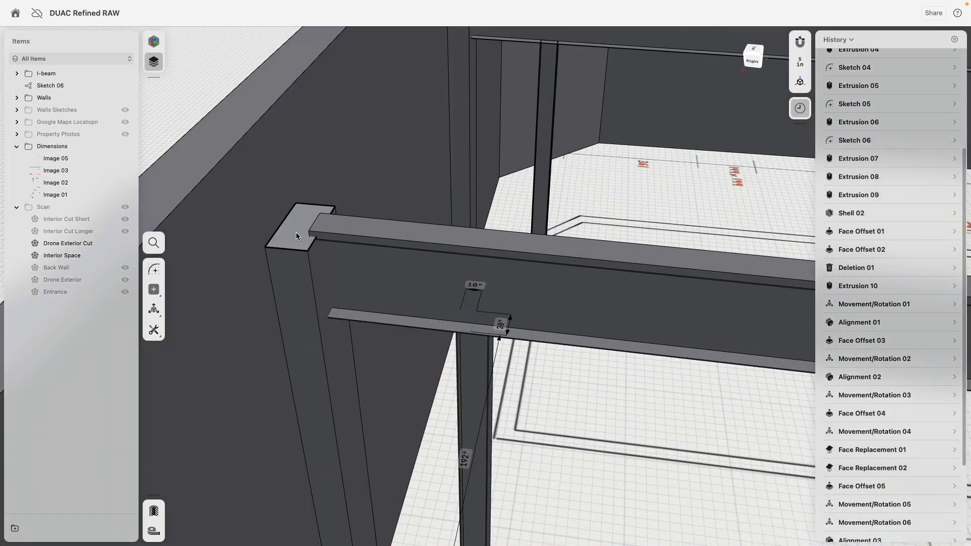
{"action": "right_click_drag", "start_coordinate": [296, 232], "coordinate": [396, 236]}
{"action": "scroll", "coordinate": [292, 226], "scroll_direction": "up", "scroll_amount": 5}
{"action": "scroll", "coordinate": [354, 204], "scroll_direction": "up", "scroll_amount": 4}
{"action": "left_click", "coordinate": [356, 207]}
{"action": "scroll", "coordinate": [357, 208], "scroll_direction": "down", "scroll_amount": 8}
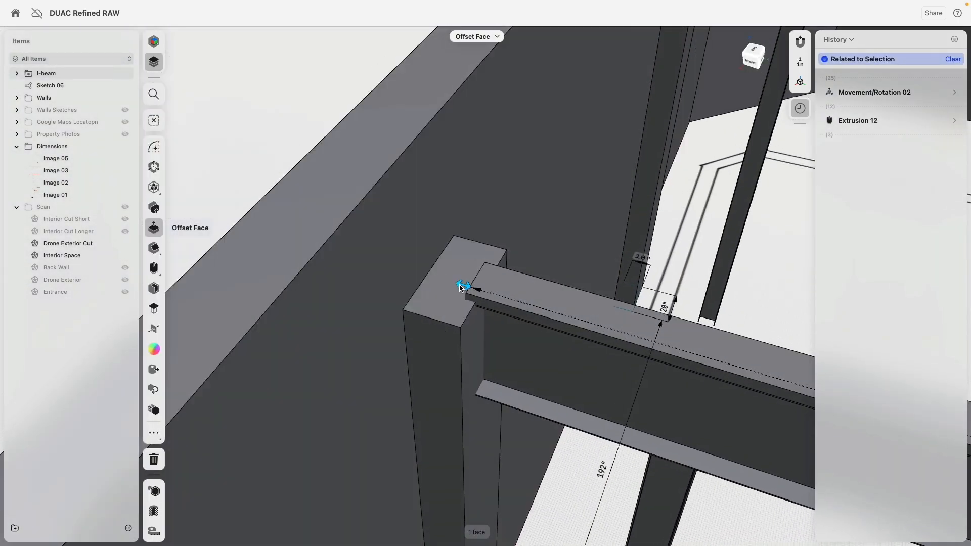
{"action": "left_click_drag", "start_coordinate": [459, 285], "coordinate": [414, 279]}
{"action": "scroll", "coordinate": [445, 278], "scroll_direction": "down", "scroll_amount": 8}
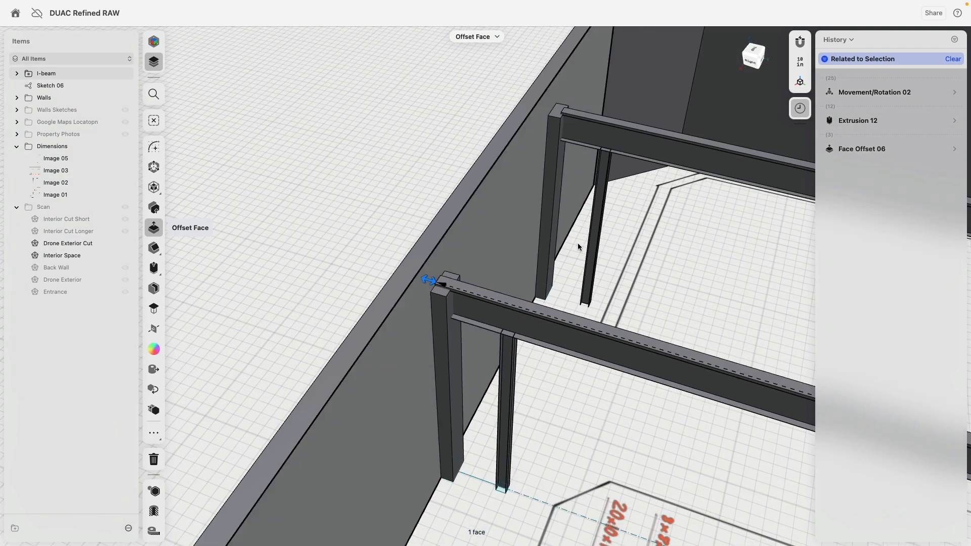
{"action": "left_click", "coordinate": [322, 134]}
Step: Move Face Offset 06 ahead of Translation 01 in the history and collapse the Dimensions folder
{"action": "scroll", "coordinate": [868, 309], "scroll_direction": "down", "scroll_amount": 10}
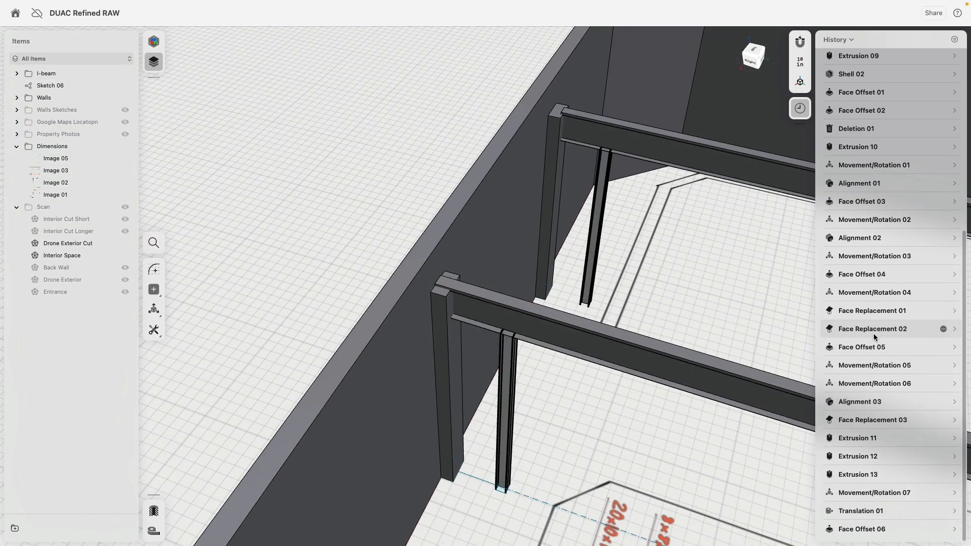
{"action": "left_click_drag", "start_coordinate": [872, 527], "coordinate": [872, 496]}
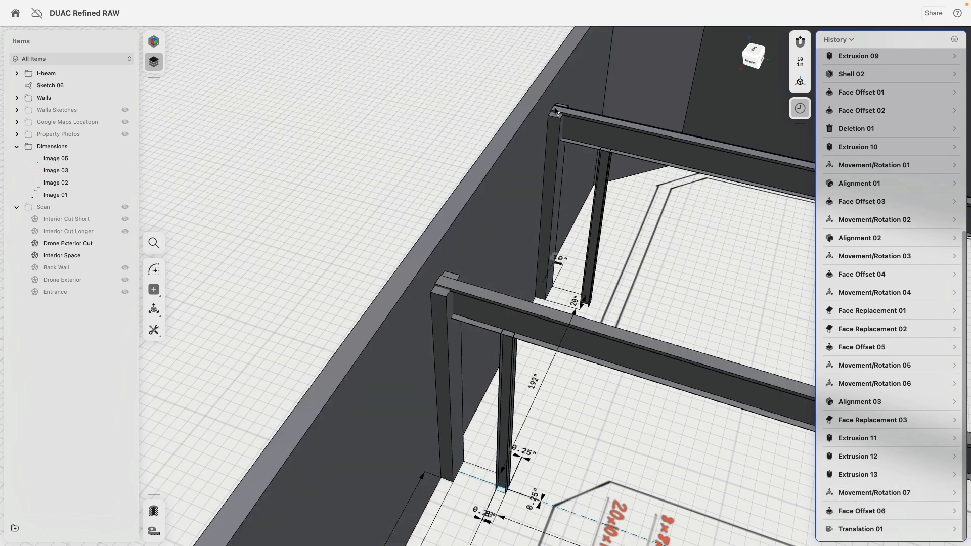
{"action": "scroll", "coordinate": [361, 177], "scroll_direction": "down", "scroll_amount": 10}
{"action": "middle_click_drag", "start_coordinate": [426, 144], "coordinate": [314, 104]}
{"action": "middle_click_drag", "start_coordinate": [735, 324], "coordinate": [626, 298]}
{"action": "right_click_drag", "start_coordinate": [394, 293], "coordinate": [473, 298]}
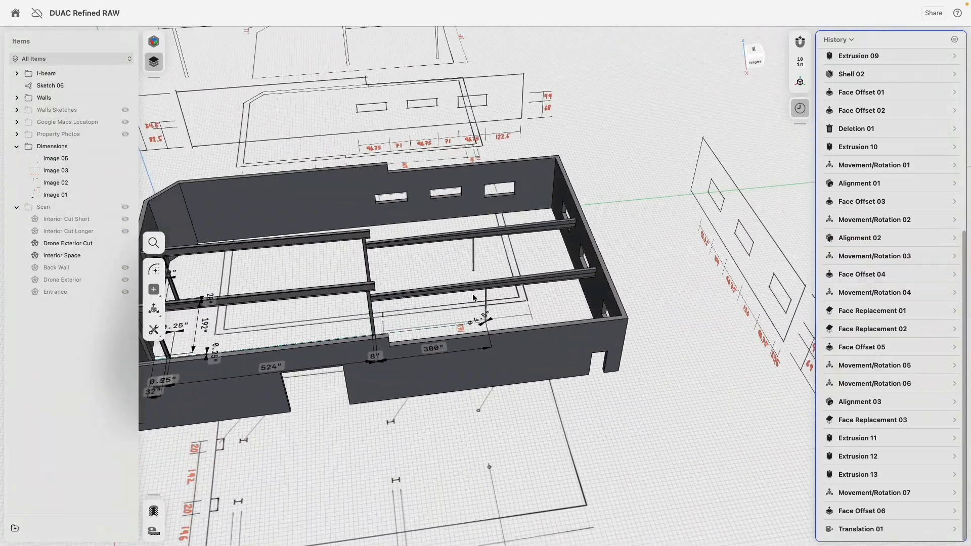
{"action": "left_click", "coordinate": [17, 146]}
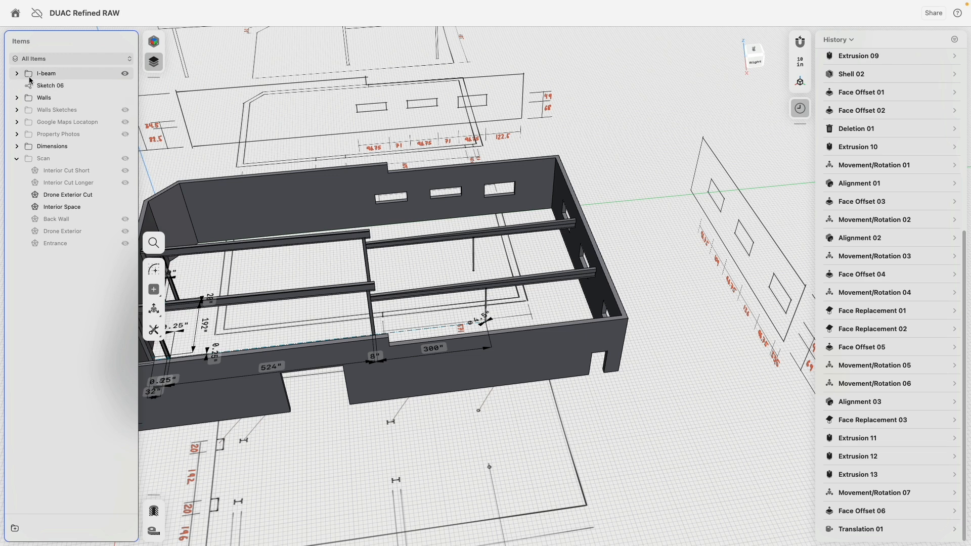
Step: Move Sketch 06 into the I-beam folder and hide the Walls and I-beam folders
{"action": "mouse_move", "coordinate": [50, 87]}
{"action": "left_mouse_down"}
{"action": "mouse_move", "coordinate": [52, 74]}
{"action": "mouse_move", "coordinate": [60, 85]}
{"action": "left_mouse_up"}
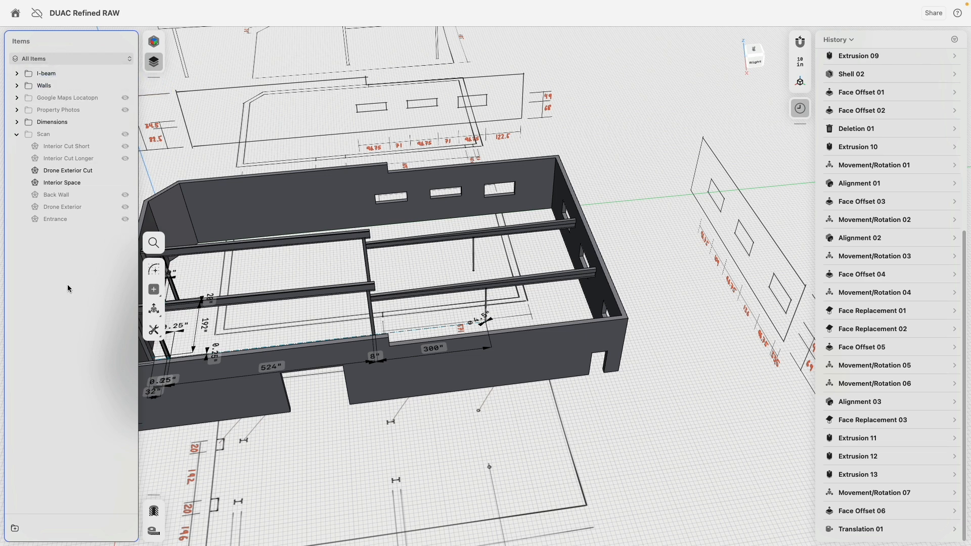
{"action": "left_click", "coordinate": [127, 87]}
{"action": "mouse_move", "coordinate": [268, 197]}
{"action": "middle_mouse_down"}
{"action": "mouse_move", "coordinate": [379, 260]}
{"action": "mouse_move", "coordinate": [282, 200]}
{"action": "middle_mouse_up"}
{"action": "left_click", "coordinate": [125, 74]}
{"action": "middle_click_drag", "start_coordinate": [313, 124], "coordinate": [429, 239]}
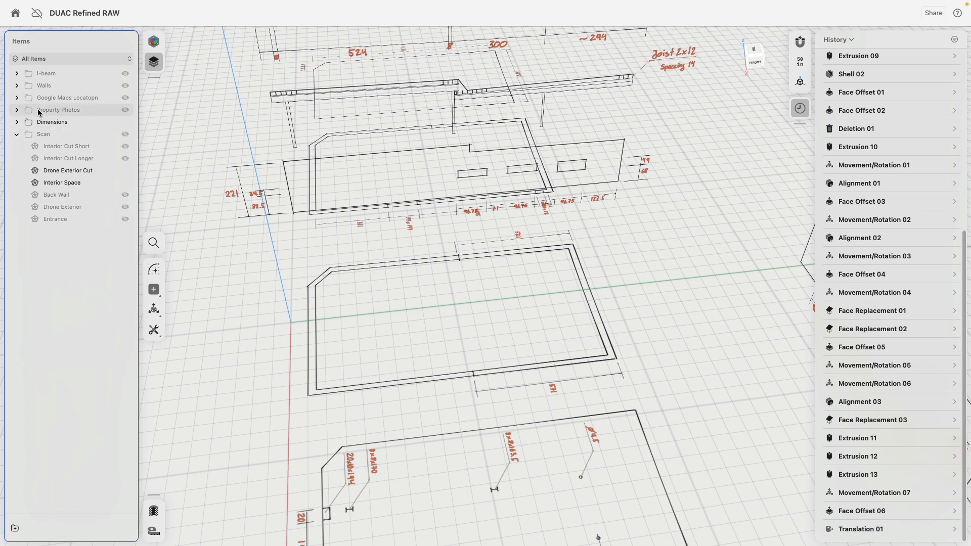
Step: Expand the Dimensions folder and hide Image 02, Image 03 and Image 05, keeping only Image 01 shown
{"action": "left_click", "coordinate": [17, 122]}
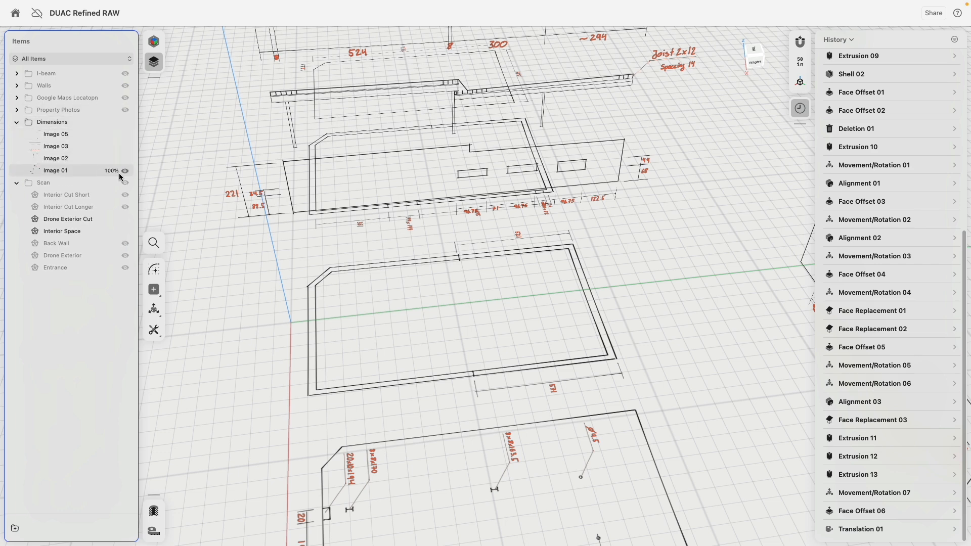
{"action": "left_click", "coordinate": [128, 171]}
{"action": "left_click", "coordinate": [126, 168]}
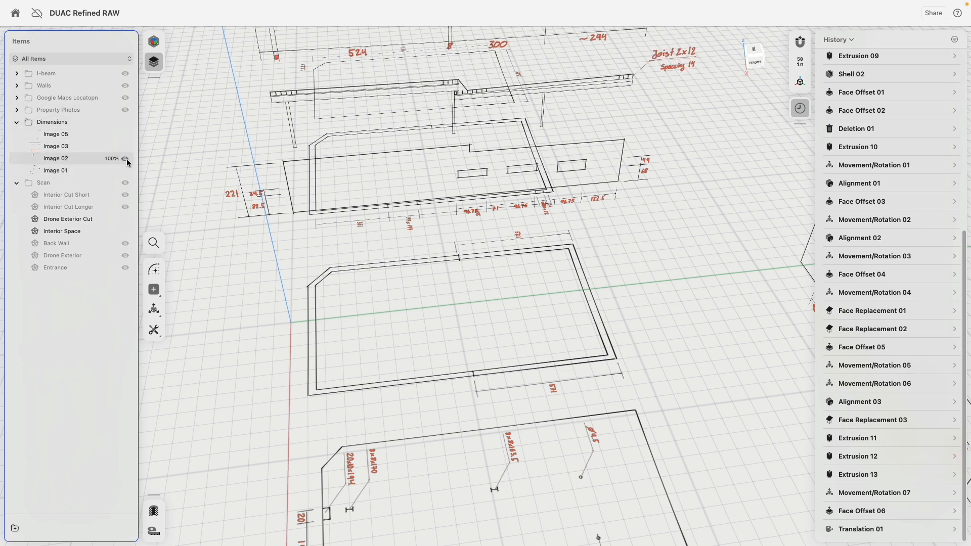
{"action": "left_click", "coordinate": [125, 159]}
{"action": "left_click", "coordinate": [125, 147]}
{"action": "left_click", "coordinate": [126, 134]}
Step: Examine the roof section drawing in Image 01 for the joist layout, size and spacing above the beams
{"action": "scroll", "coordinate": [336, 267], "scroll_direction": "down", "scroll_amount": 4}
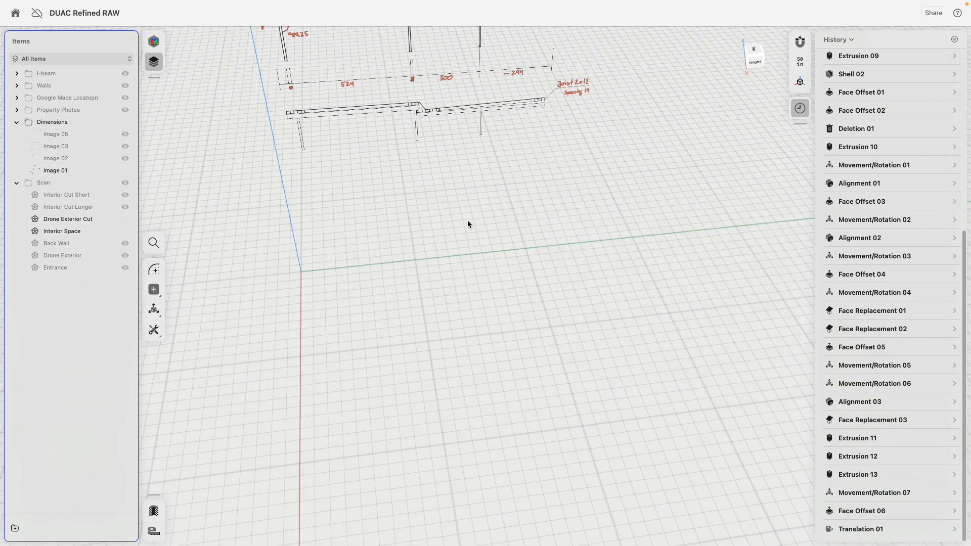
{"action": "middle_click_drag", "start_coordinate": [467, 220], "coordinate": [469, 325]}
{"action": "scroll", "coordinate": [362, 161], "scroll_direction": "up", "scroll_amount": 5}
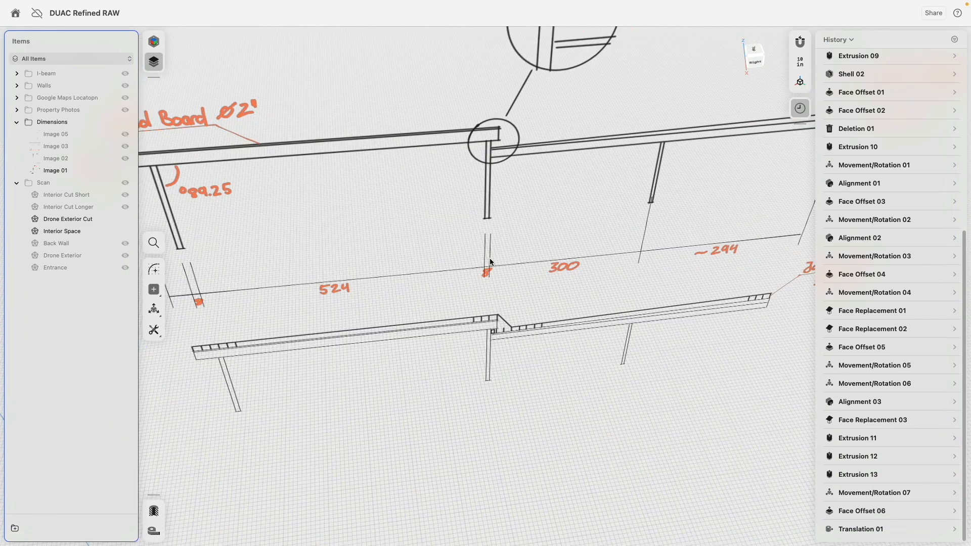
{"action": "scroll", "coordinate": [292, 271], "scroll_direction": "up", "scroll_amount": 10}
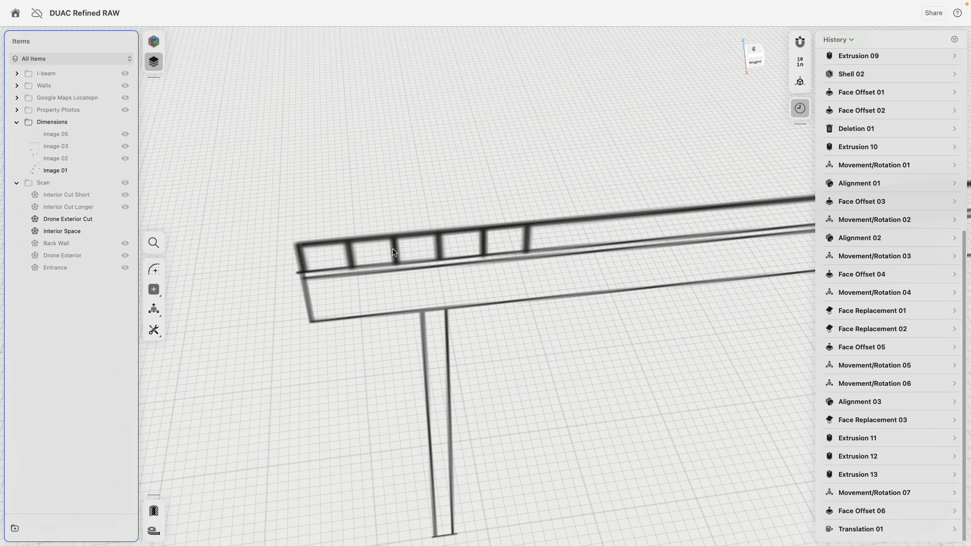
{"action": "scroll", "coordinate": [494, 235], "scroll_direction": "down", "scroll_amount": 10}
{"action": "middle_click_drag", "start_coordinate": [768, 204], "coordinate": [381, 217]}
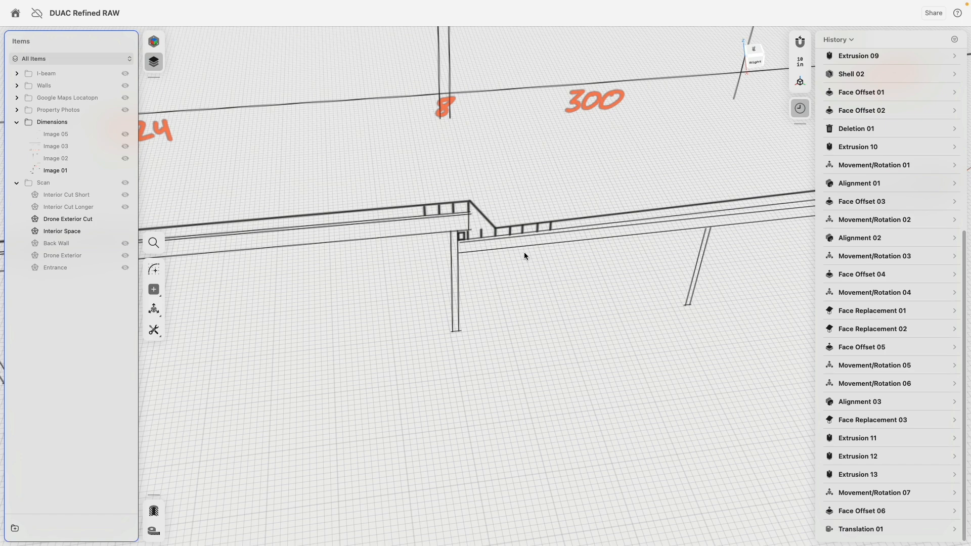
{"action": "scroll", "coordinate": [399, 227], "scroll_direction": "down", "scroll_amount": 10}
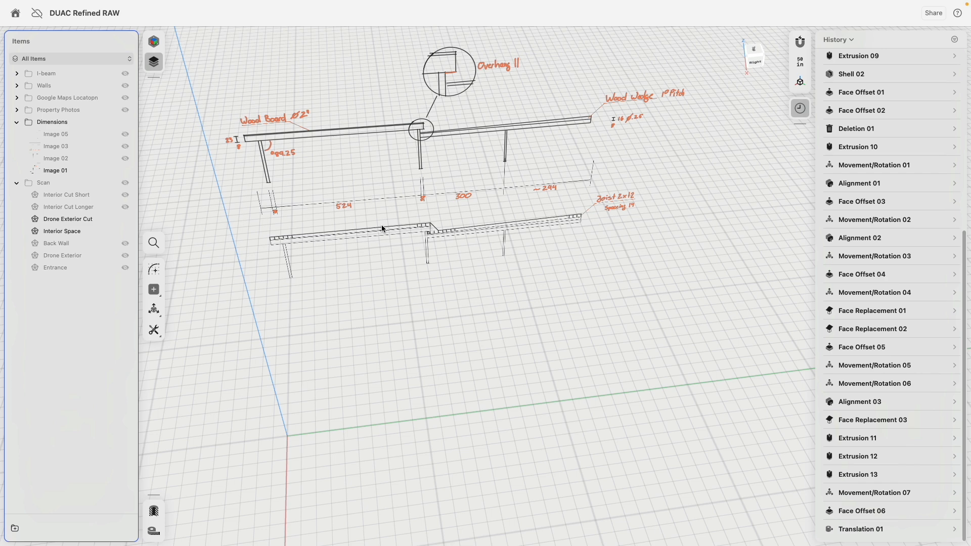
{"action": "scroll", "coordinate": [295, 223], "scroll_direction": "up", "scroll_amount": 3}
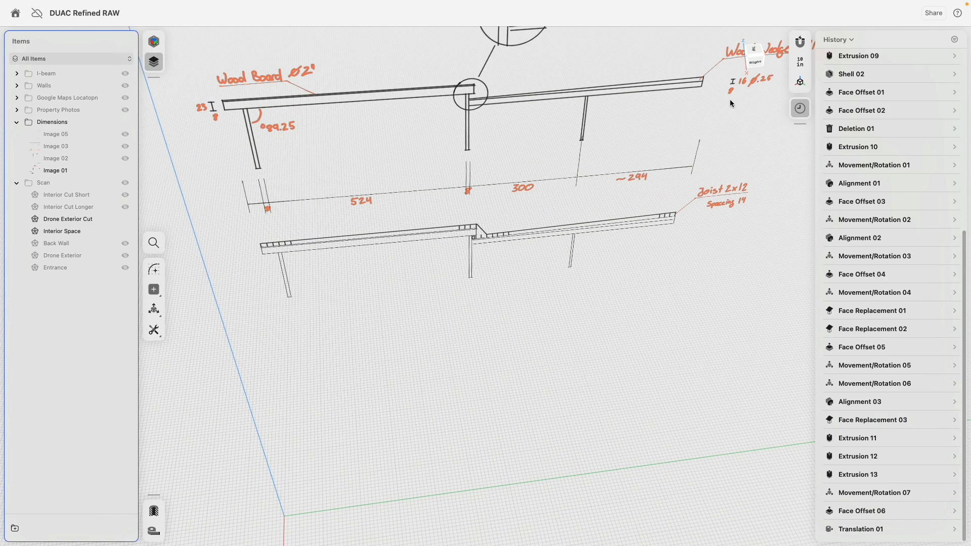
{"action": "scroll", "coordinate": [757, 206], "scroll_direction": "up", "scroll_amount": 6}
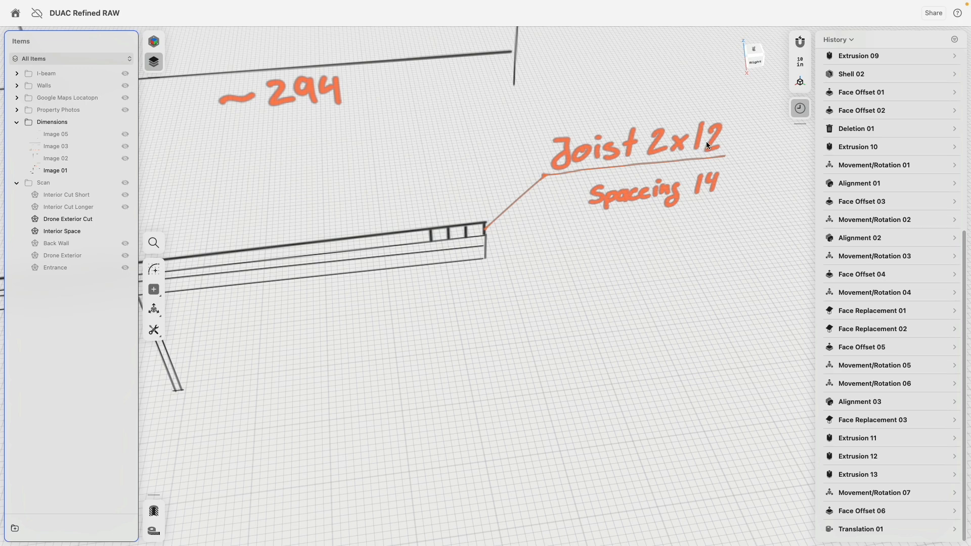
{"action": "scroll", "coordinate": [702, 187], "scroll_direction": "down", "scroll_amount": 2}
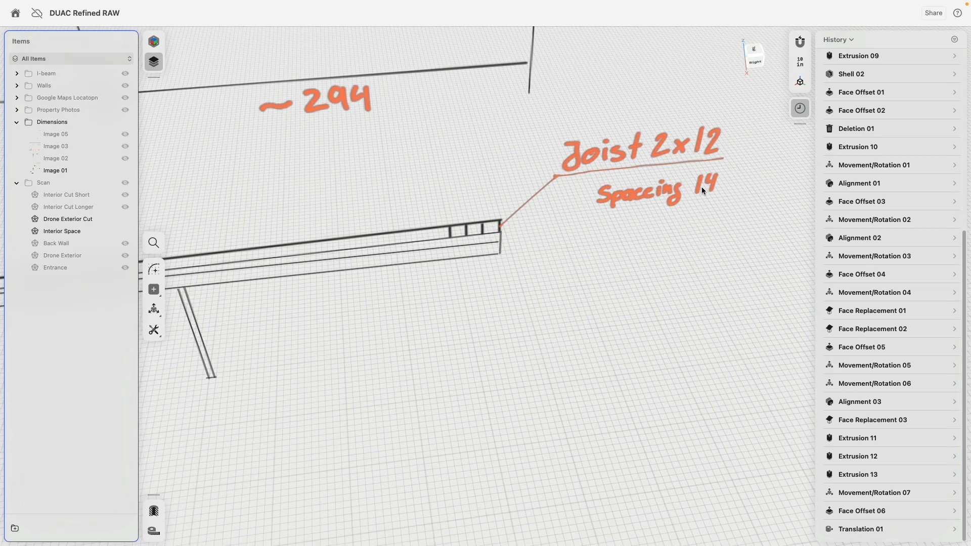
{"action": "scroll", "coordinate": [458, 174], "scroll_direction": "down", "scroll_amount": 4}
{"action": "scroll", "coordinate": [299, 178], "scroll_direction": "down", "scroll_amount": 2}
{"action": "middle_click_drag", "start_coordinate": [299, 178], "coordinate": [590, 168]}
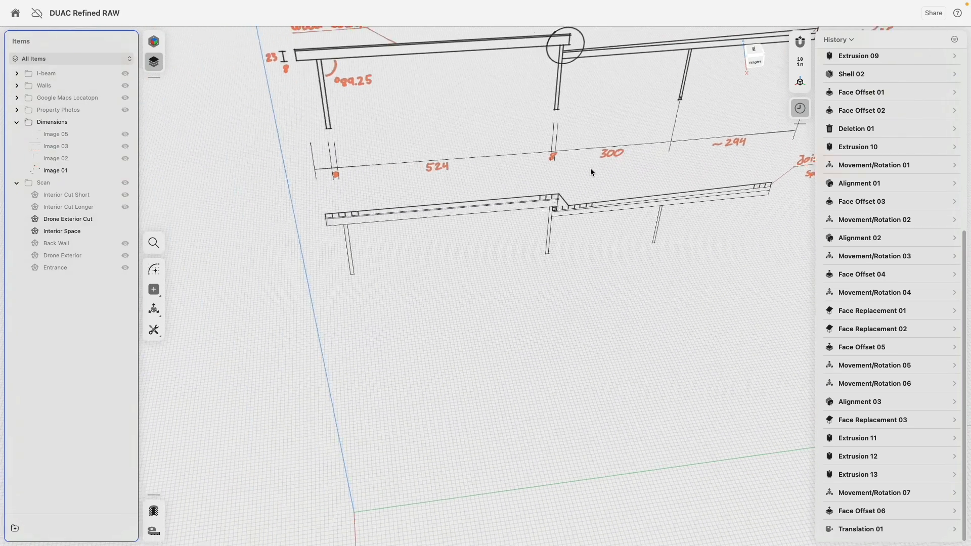
Step: Show the I-beam folder again to bring the beam and column frame back into view
{"action": "left_click", "coordinate": [125, 74]}
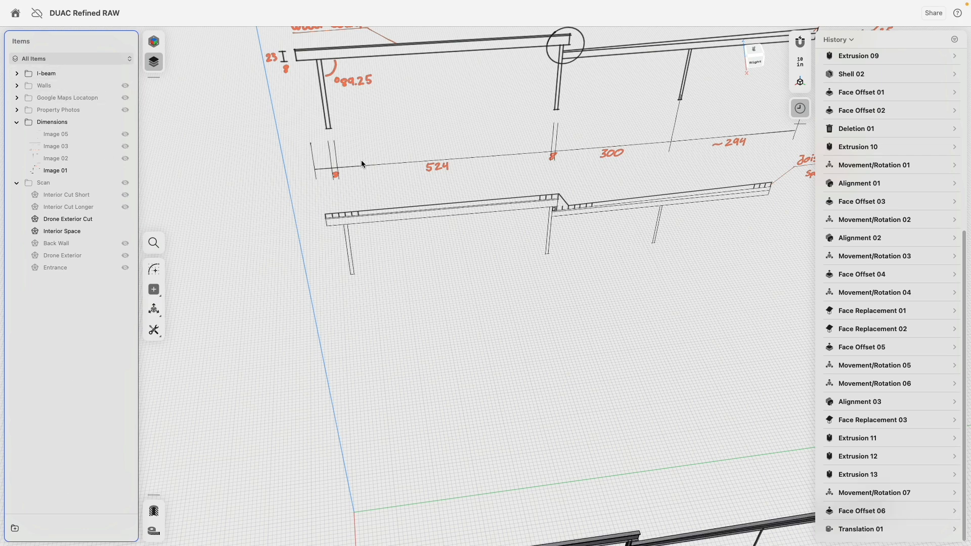
{"action": "scroll", "coordinate": [345, 211], "scroll_direction": "down", "scroll_amount": 5}
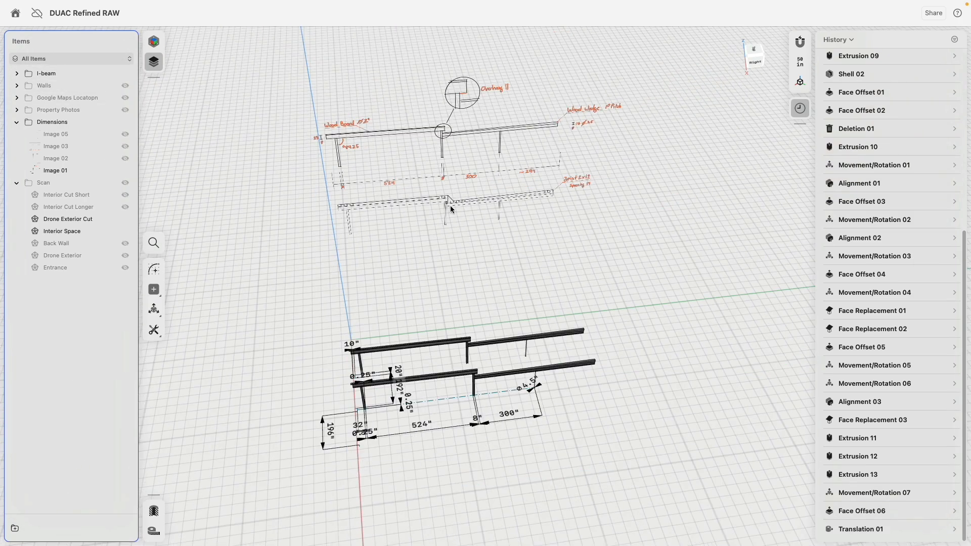
{"action": "scroll", "coordinate": [369, 399], "scroll_direction": "up", "scroll_amount": 5}
{"action": "middle_click_drag", "start_coordinate": [304, 357], "coordinate": [374, 341]}
{"action": "mouse_move", "coordinate": [374, 340]}
{"action": "right_mouse_down"}
{"action": "mouse_move", "coordinate": [465, 316]}
{"action": "mouse_move", "coordinate": [416, 319]}
{"action": "right_mouse_up"}
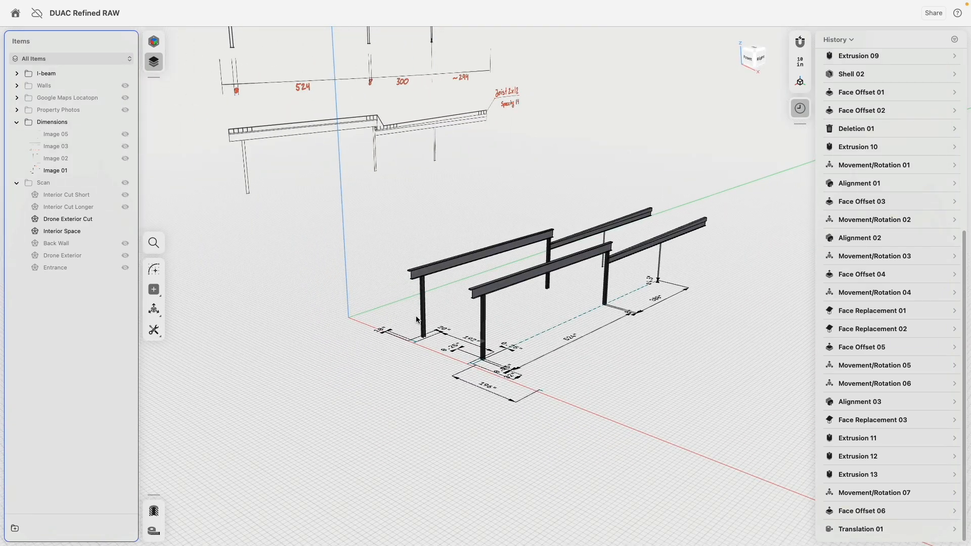
{"action": "scroll", "coordinate": [445, 279], "scroll_direction": "up", "scroll_amount": 10}
{"action": "left_click", "coordinate": [417, 266]}
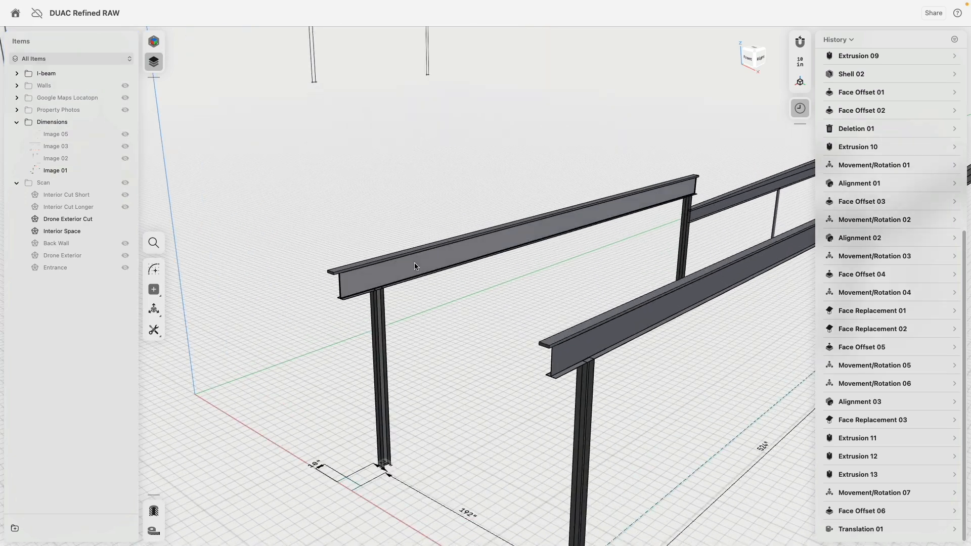
{"action": "right_click_drag", "start_coordinate": [417, 266], "coordinate": [488, 284]}
{"action": "left_click", "coordinate": [606, 242]}
{"action": "right_click_drag", "start_coordinate": [607, 242], "coordinate": [517, 281]}
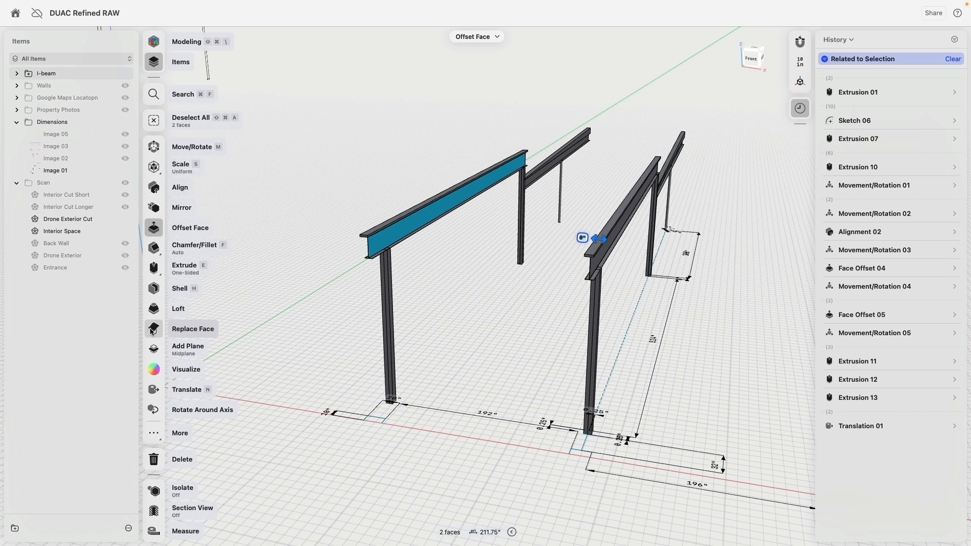
{"action": "left_click", "coordinate": [583, 332]}
{"action": "scroll", "coordinate": [583, 314], "scroll_direction": "up", "scroll_amount": 5}
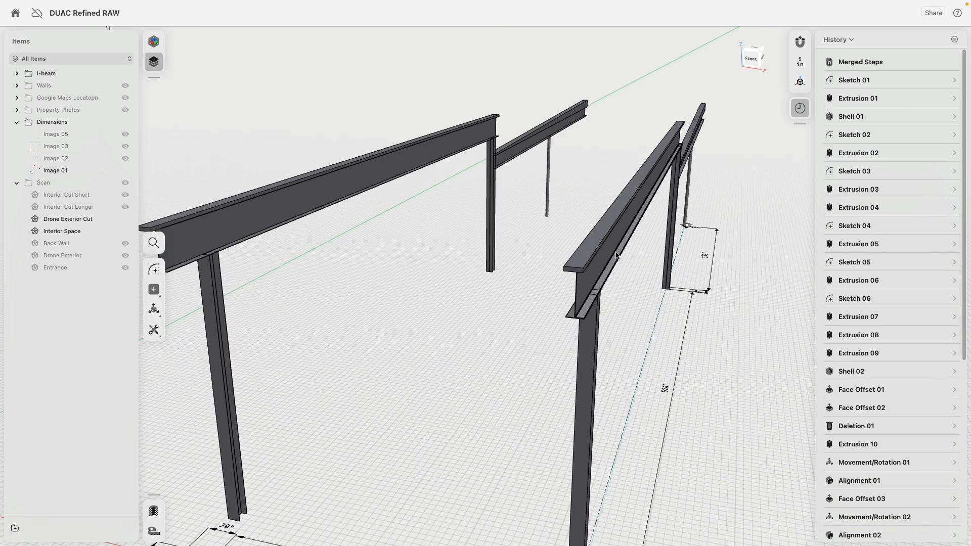
{"action": "left_click", "coordinate": [585, 289]}
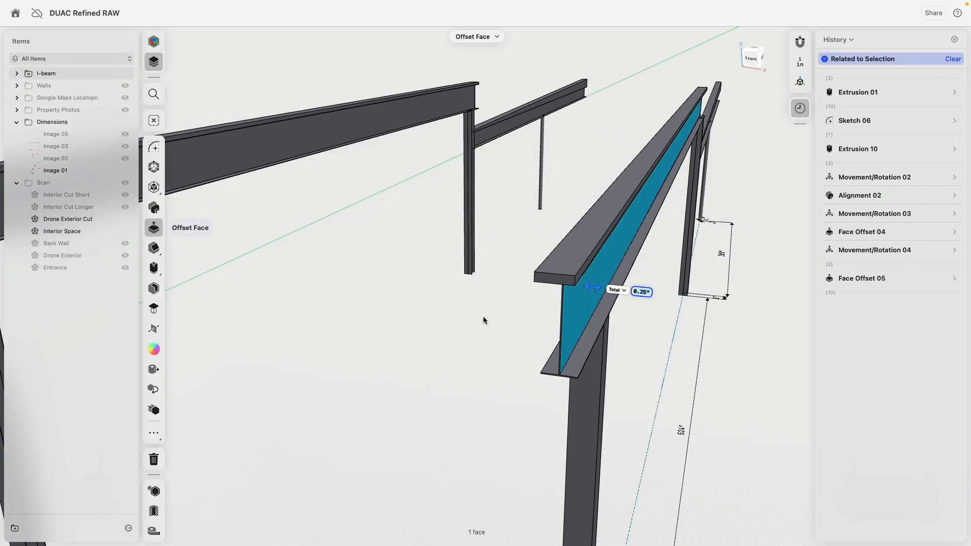
Step: On the side face of the board atop the near long I-beam, sketch an upright three-line joist outline about 3.7 by 11.5 inches at its end
{"action": "scroll", "coordinate": [483, 316], "scroll_direction": "up", "scroll_amount": 3}
{"action": "scroll", "coordinate": [577, 281], "scroll_direction": "up", "scroll_amount": 4}
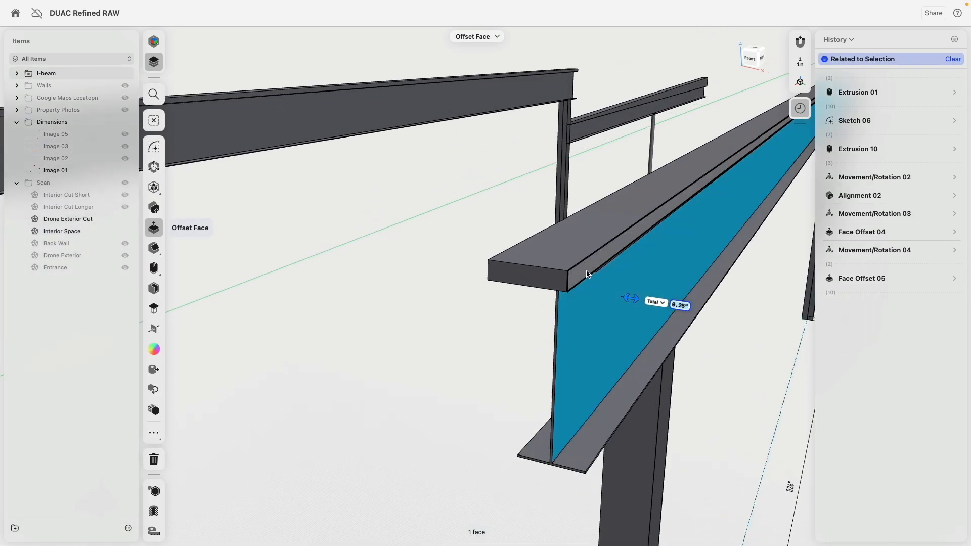
{"action": "left_click", "coordinate": [586, 271]}
{"action": "scroll", "coordinate": [454, 325], "scroll_direction": "down", "scroll_amount": 5}
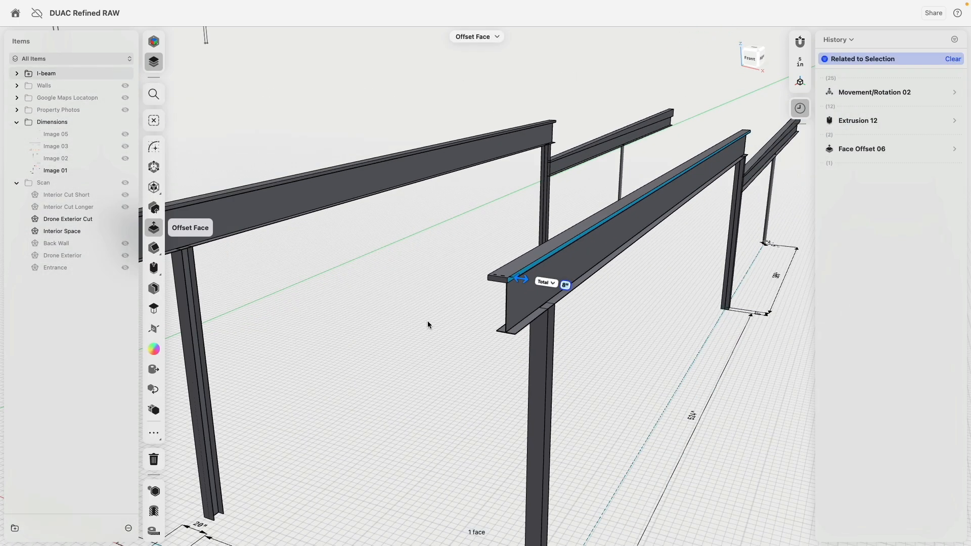
{"action": "left_click", "coordinate": [154, 147]}
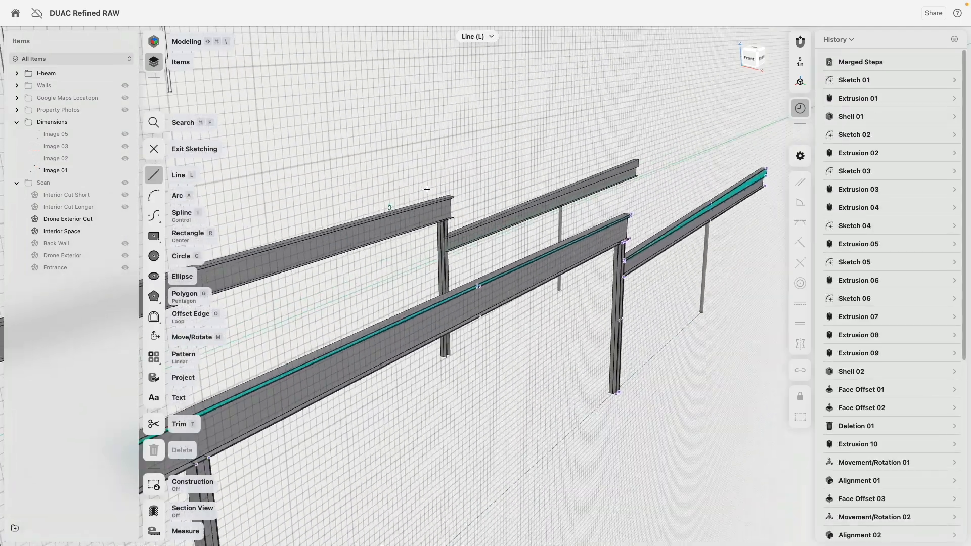
{"action": "scroll", "coordinate": [357, 205], "scroll_direction": "up", "scroll_amount": 10}
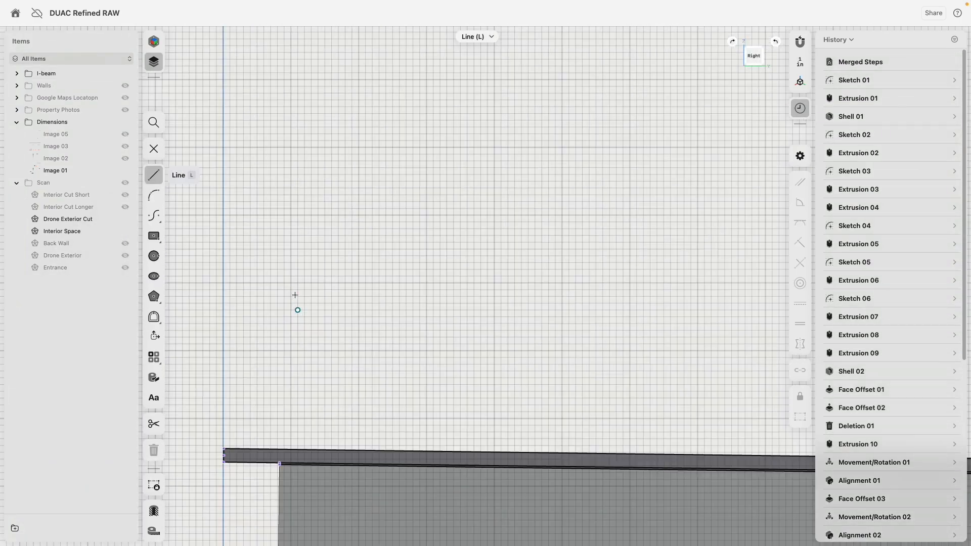
{"action": "scroll", "coordinate": [435, 205], "scroll_direction": "up", "scroll_amount": 4}
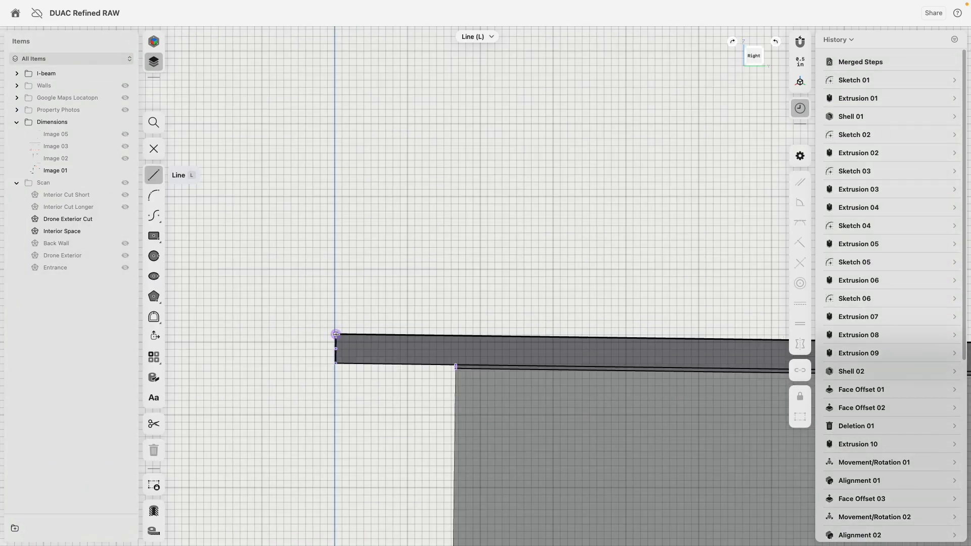
{"action": "left_click", "coordinate": [335, 334]}
{"action": "left_click", "coordinate": [349, 167]}
{"action": "left_click", "coordinate": [404, 169]}
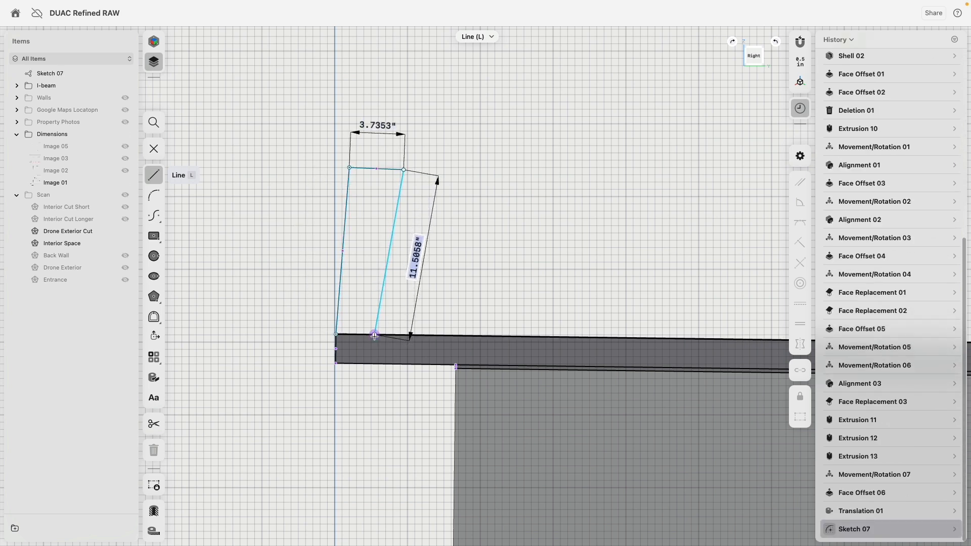
{"action": "left_click", "coordinate": [374, 334]}
{"action": "key", "text": "Escape"}
Step: Constrain the outline's top edge perpendicular to both side lines, and the inner side line perpendicular to the board's top edge
{"action": "left_click", "coordinate": [382, 169]}
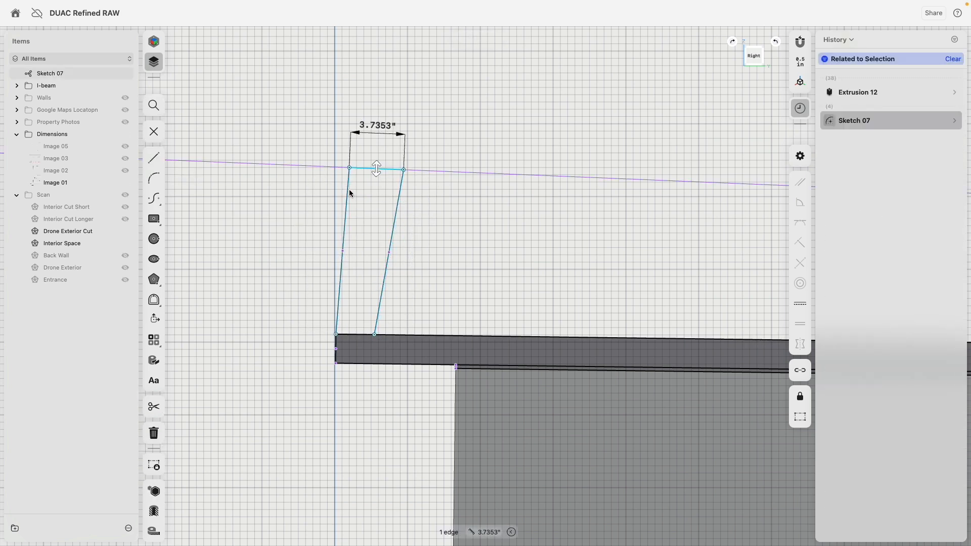
{"action": "left_click", "coordinate": [347, 192], "text": "shift"}
{"action": "key", "text": "shift+p"}
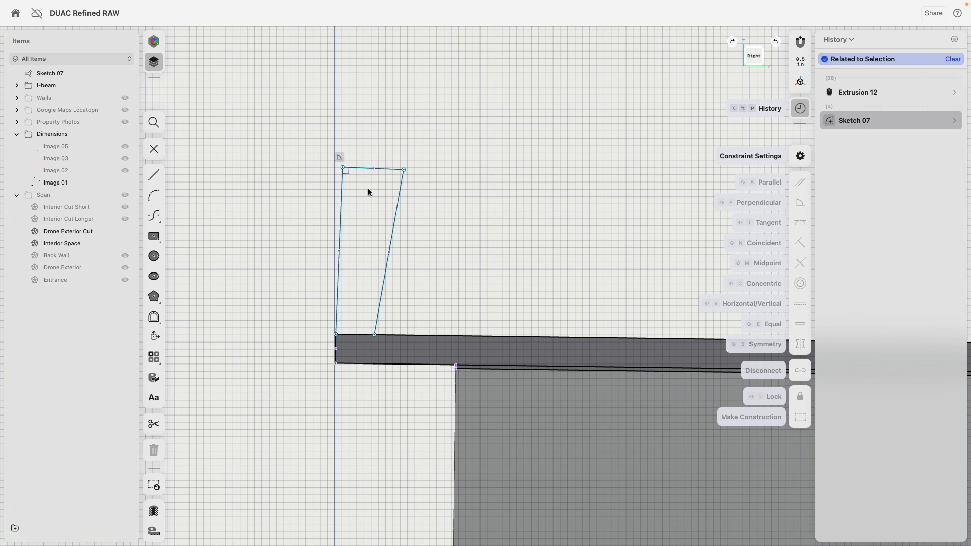
{"action": "left_click", "coordinate": [384, 169]}
{"action": "left_click", "coordinate": [400, 188]}
{"action": "left_click", "coordinate": [799, 202]}
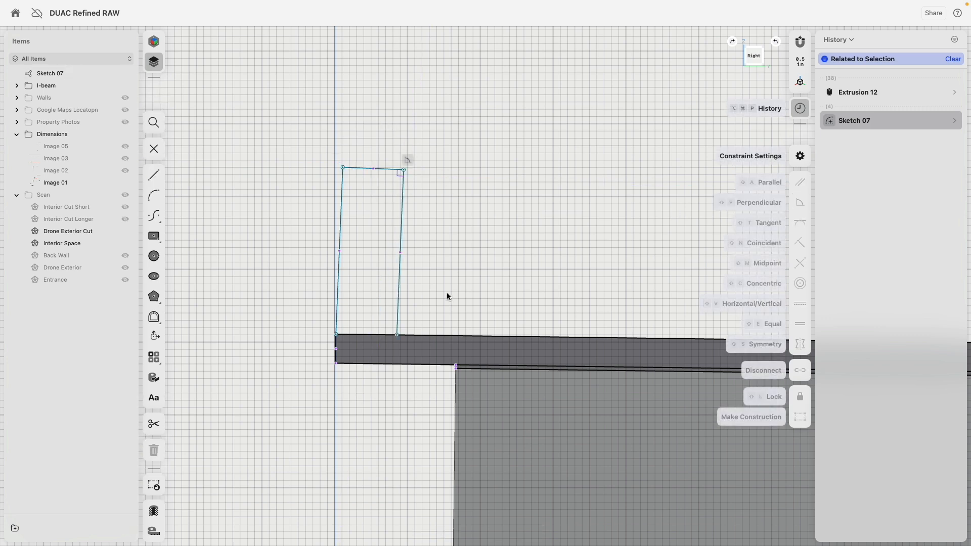
{"action": "left_click", "coordinate": [398, 303]}
{"action": "left_click", "coordinate": [421, 336]}
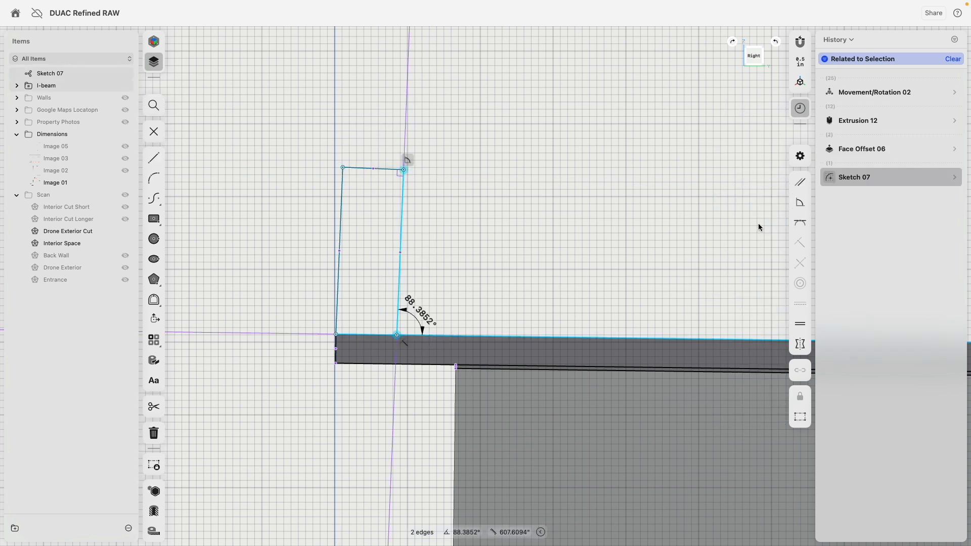
{"action": "left_click", "coordinate": [799, 205]}
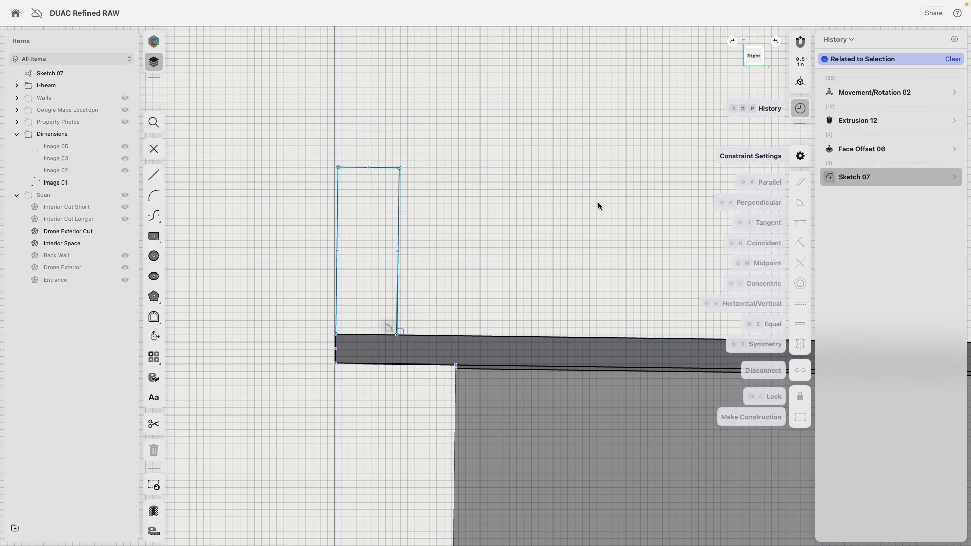
Step: Set the joist profile's width to 2 inches and its height to 12 inches, and finish the sketch
{"action": "left_click", "coordinate": [376, 168]}
{"action": "type", "text": "2"}
{"action": "key", "text": "Return"}
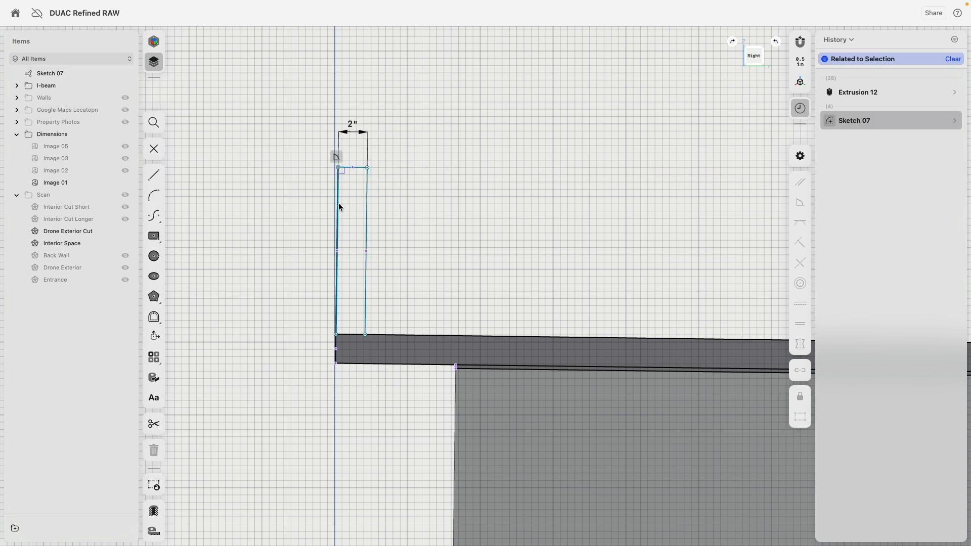
{"action": "left_click", "coordinate": [337, 205]}
{"action": "left_click", "coordinate": [292, 269]}
{"action": "type", "text": "12"}
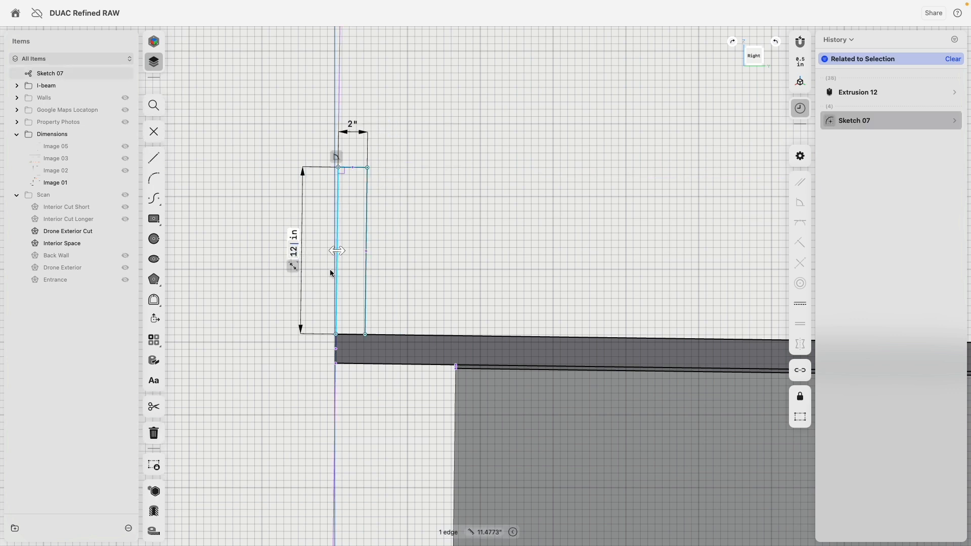
{"action": "key", "text": "Return"}
{"action": "scroll", "coordinate": [421, 244], "scroll_direction": "down", "scroll_amount": 3}
{"action": "scroll", "coordinate": [422, 241], "scroll_direction": "down", "scroll_amount": 6}
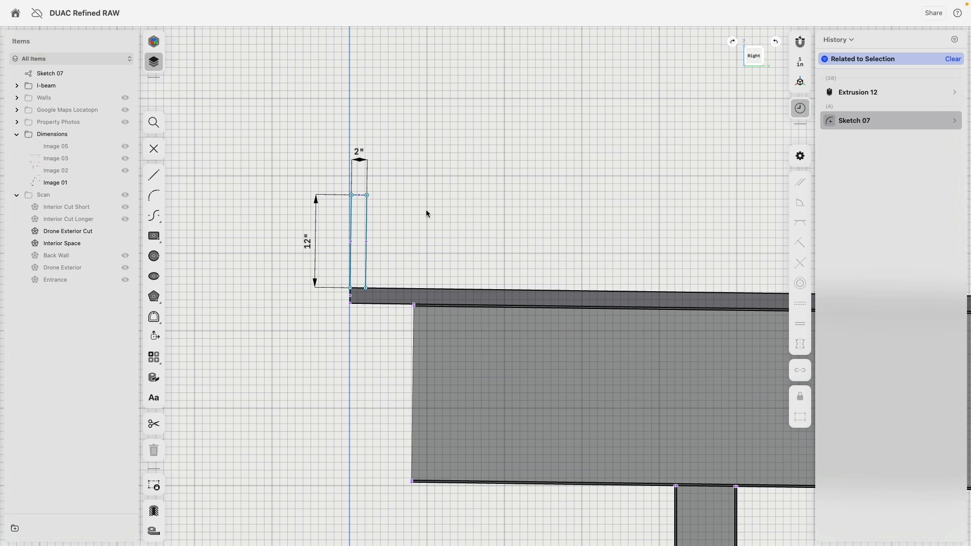
{"action": "left_click", "coordinate": [154, 149]}
{"action": "scroll", "coordinate": [401, 264], "scroll_direction": "down", "scroll_amount": 10}
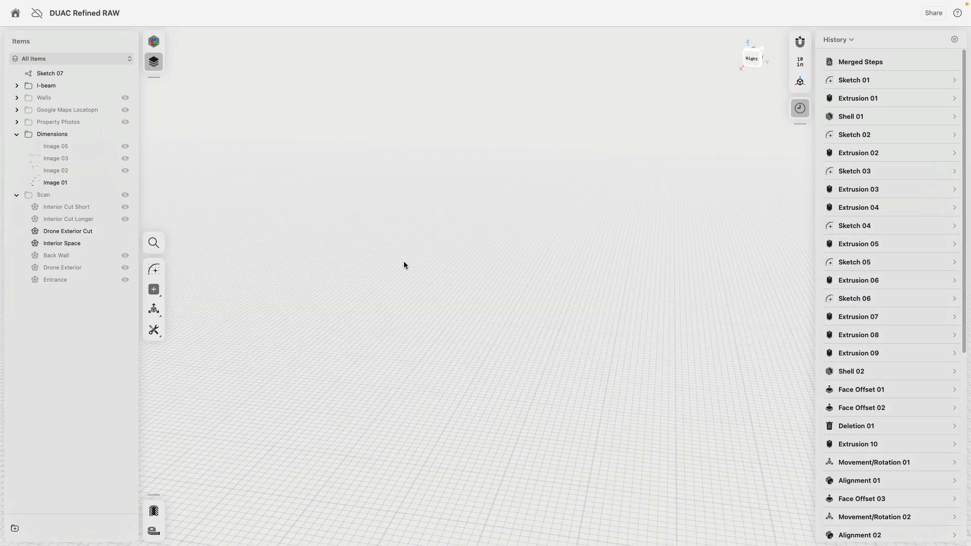
Step: Show the Walls folder and extrude the 2x12 joist profile up to the inner face of the near long wall
{"action": "middle_click_drag", "start_coordinate": [265, 297], "coordinate": [344, 262]}
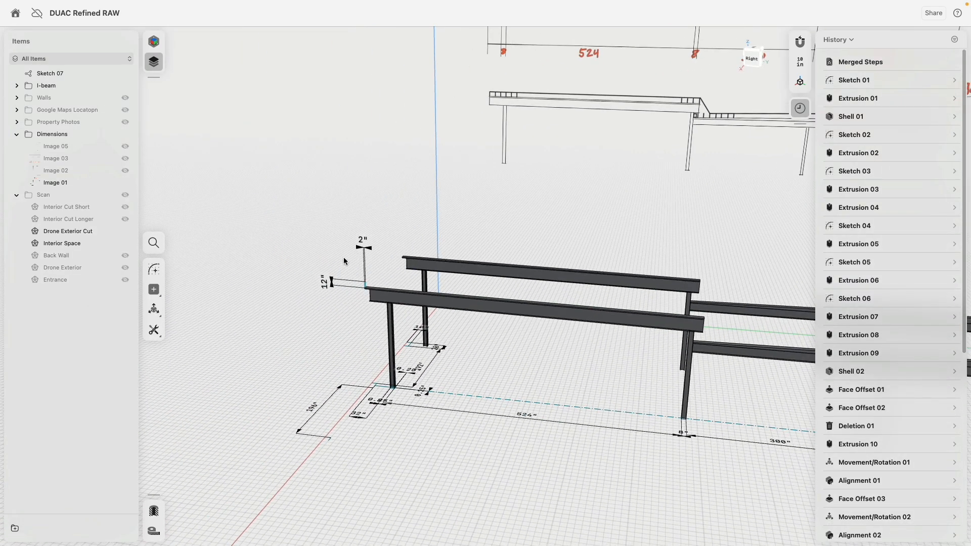
{"action": "left_click", "coordinate": [124, 97]}
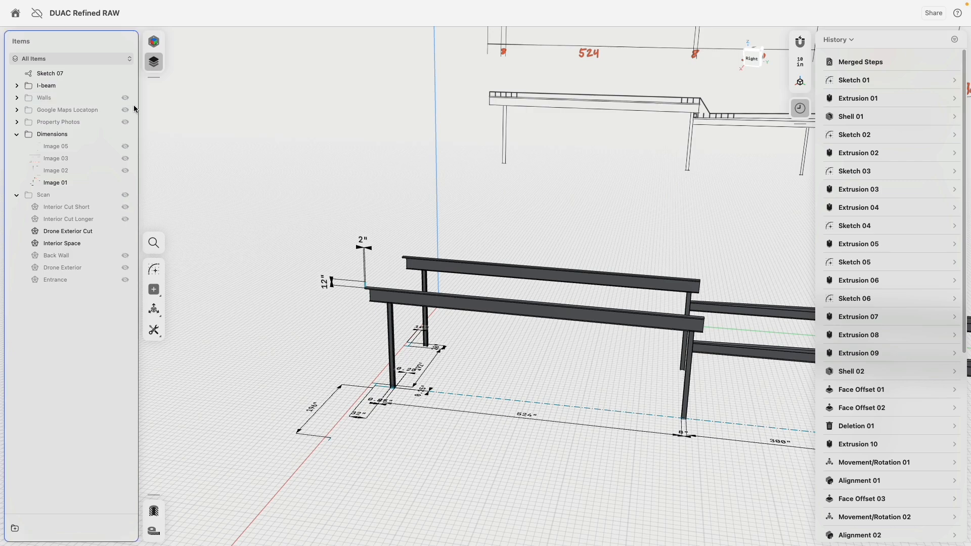
{"action": "scroll", "coordinate": [349, 300], "scroll_direction": "up", "scroll_amount": 5}
{"action": "left_click", "coordinate": [353, 305]}
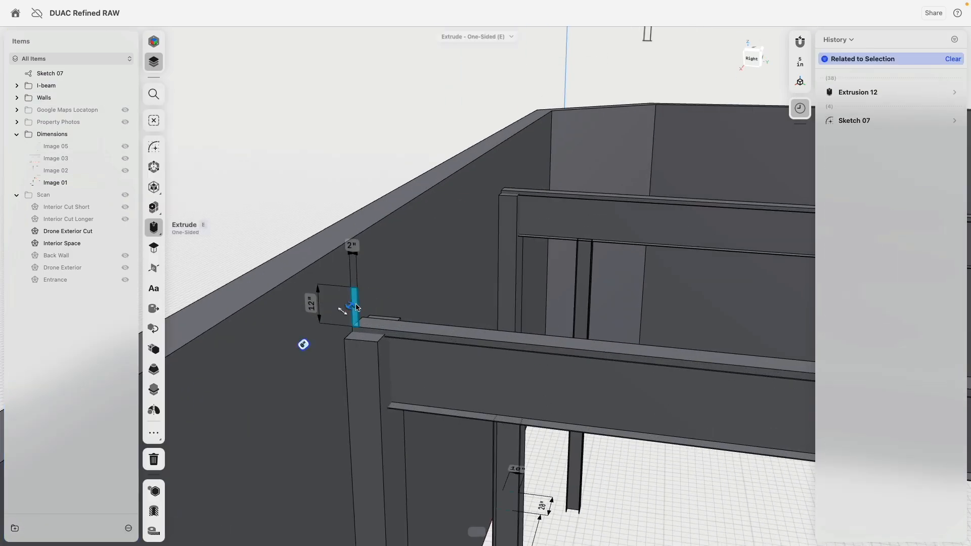
{"action": "scroll", "coordinate": [353, 305], "scroll_direction": "down", "scroll_amount": 8}
{"action": "mouse_move", "coordinate": [354, 306]}
{"action": "right_mouse_down"}
{"action": "mouse_move", "coordinate": [275, 316]}
{"action": "mouse_move", "coordinate": [293, 209]}
{"action": "right_mouse_up"}
{"action": "middle_click_drag", "start_coordinate": [293, 205], "coordinate": [442, 245]}
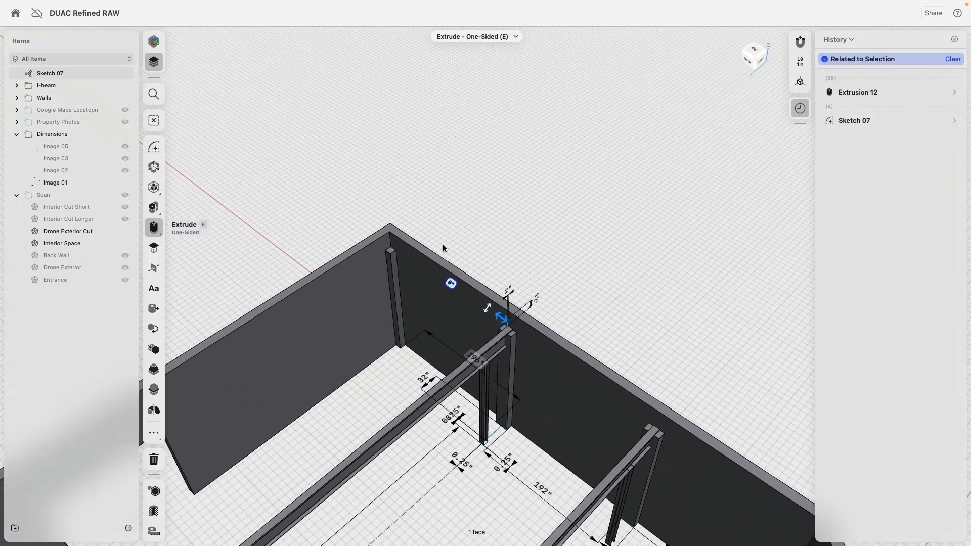
{"action": "scroll", "coordinate": [442, 245], "scroll_direction": "up", "scroll_amount": 5}
{"action": "left_click", "coordinate": [349, 335]}
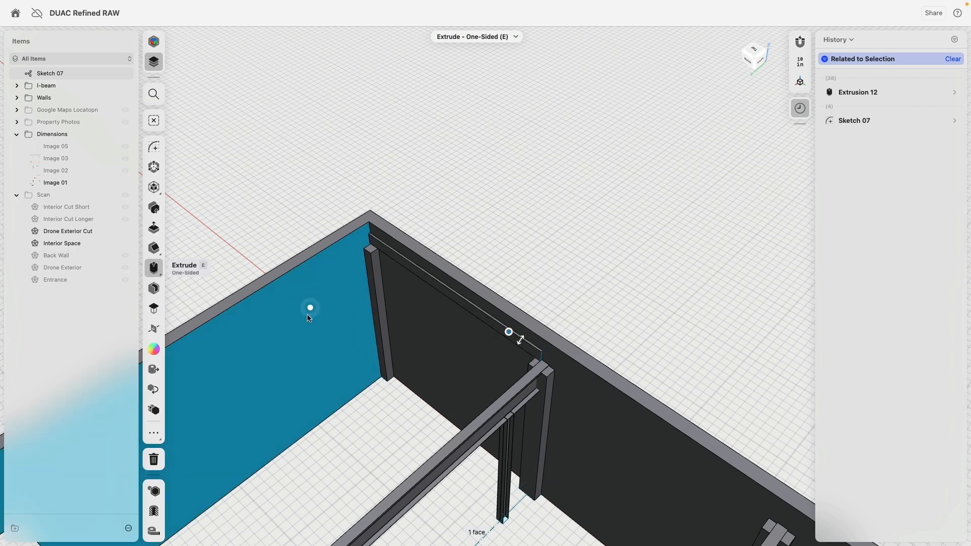
Step: Try to lengthen the joist across both I-beams by offsetting its free end face past the far wall, and undo it
{"action": "scroll", "coordinate": [484, 340], "scroll_direction": "up", "scroll_amount": 10}
{"action": "left_click", "coordinate": [465, 349]}
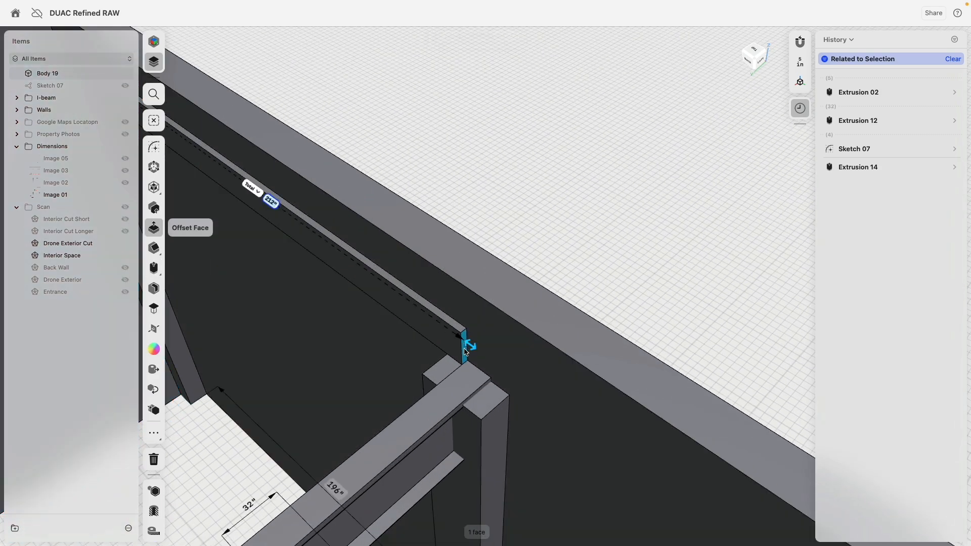
{"action": "scroll", "coordinate": [465, 351], "scroll_direction": "down", "scroll_amount": 15}
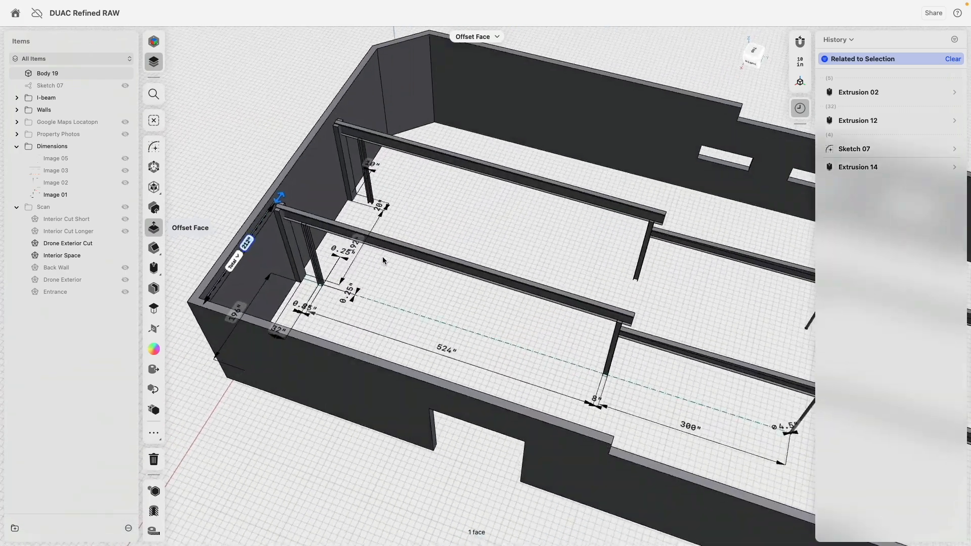
{"action": "middle_click_drag", "start_coordinate": [413, 196], "coordinate": [418, 328]}
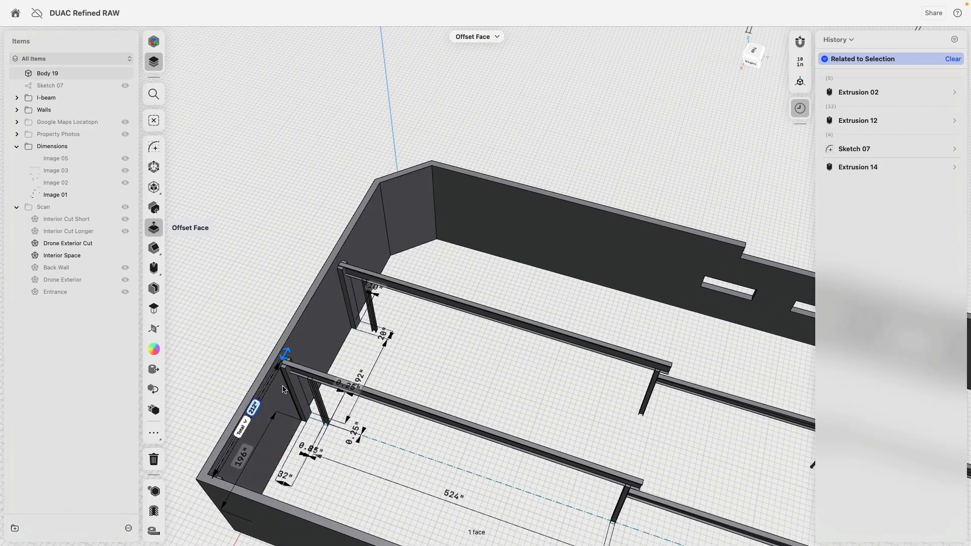
{"action": "left_click_drag", "start_coordinate": [288, 355], "coordinate": [437, 235]}
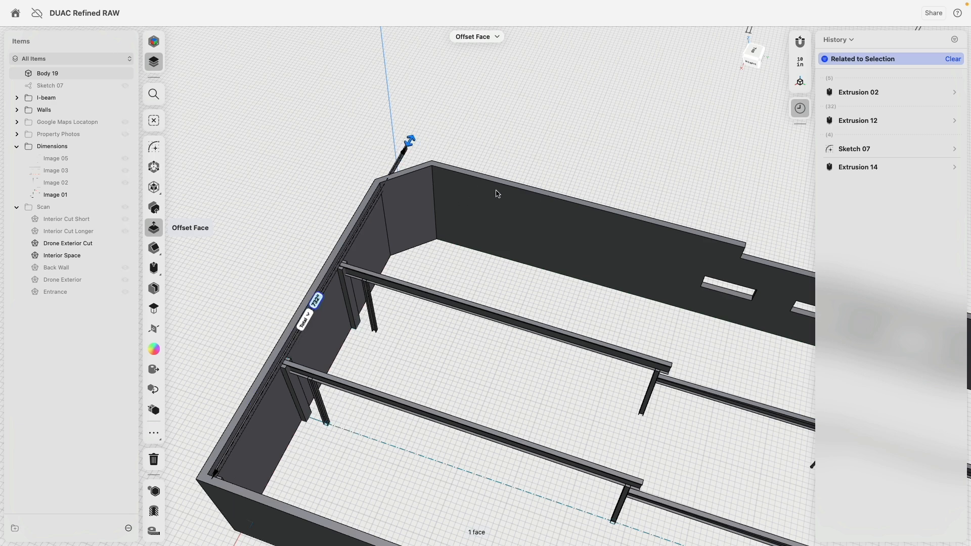
{"action": "key", "text": "ctrl+z"}
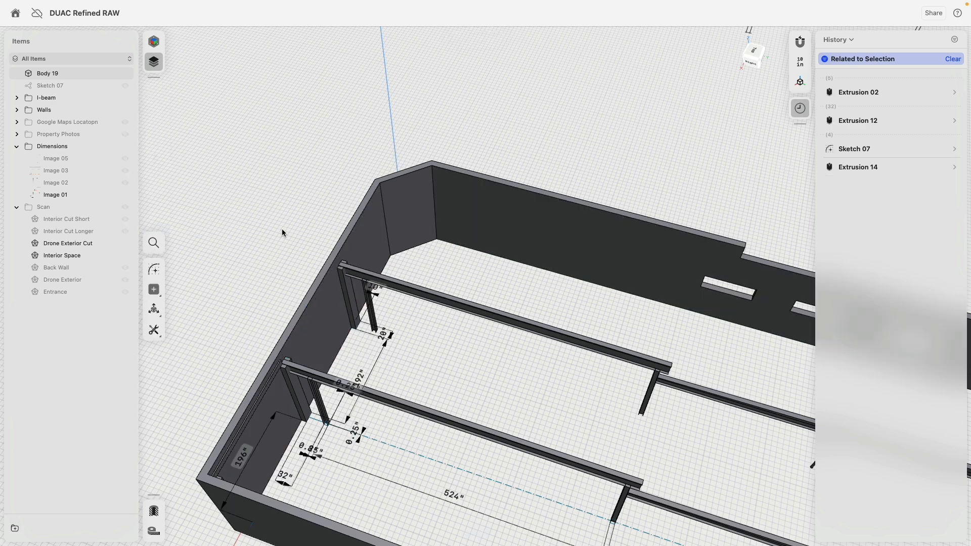
Step: Replace the joist's free end face with the inner face of the far long wall so it spans the building
{"action": "right_click_drag", "start_coordinate": [278, 281], "coordinate": [172, 277]}
{"action": "scroll", "coordinate": [181, 312], "scroll_direction": "up", "scroll_amount": 10}
{"action": "scroll", "coordinate": [403, 290], "scroll_direction": "up", "scroll_amount": 3}
{"action": "scroll", "coordinate": [403, 288], "scroll_direction": "up", "scroll_amount": 5}
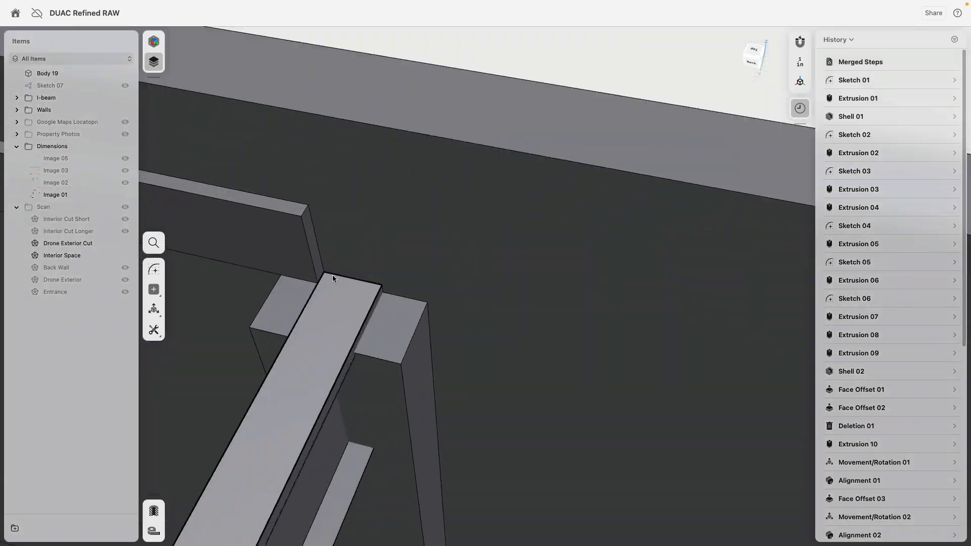
{"action": "left_click", "coordinate": [315, 243]}
{"action": "scroll", "coordinate": [324, 350], "scroll_direction": "down", "scroll_amount": 10}
{"action": "right_click_drag", "start_coordinate": [324, 351], "coordinate": [455, 334]}
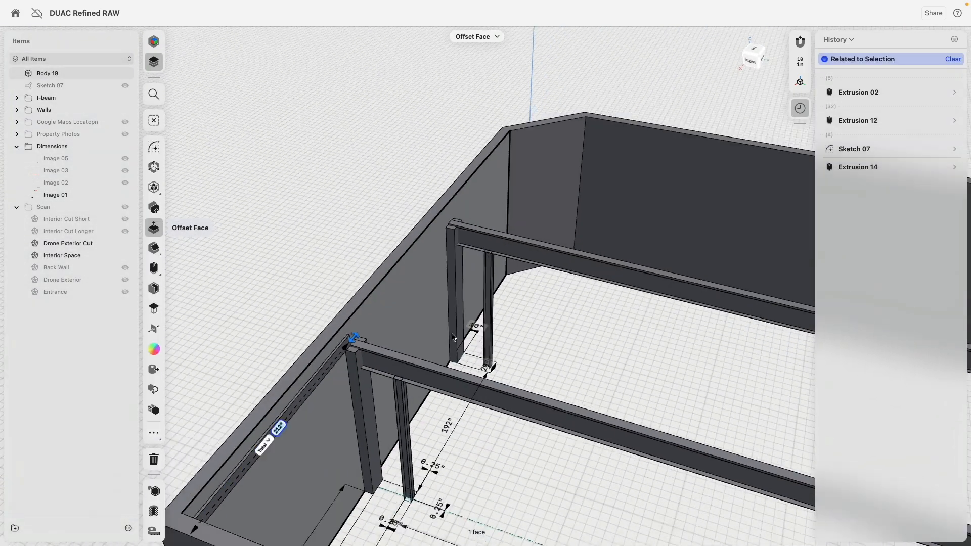
{"action": "scroll", "coordinate": [455, 334], "scroll_direction": "down", "scroll_amount": 6}
{"action": "left_click", "coordinate": [599, 242]}
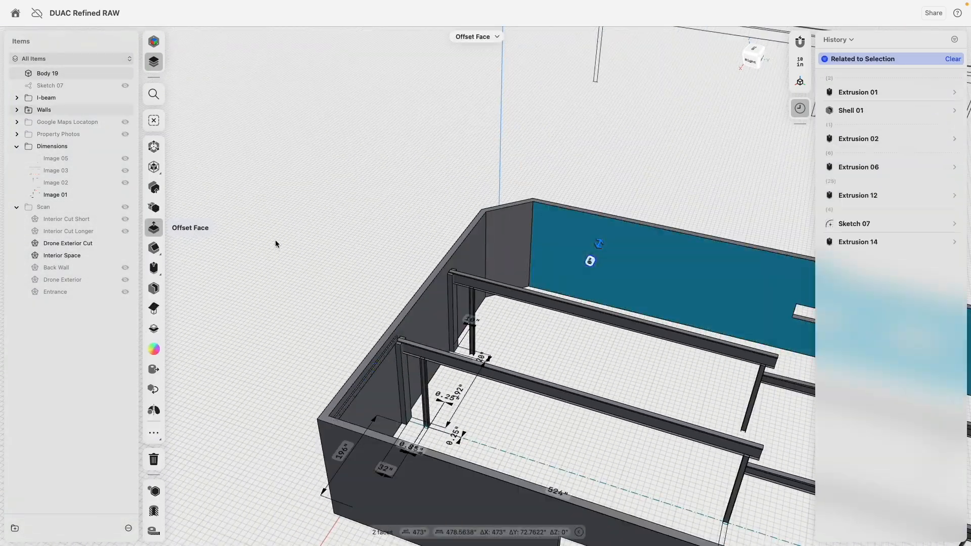
{"action": "left_click", "coordinate": [156, 309]}
{"action": "left_click", "coordinate": [154, 263]}
{"action": "scroll", "coordinate": [510, 229], "scroll_direction": "up", "scroll_amount": 4}
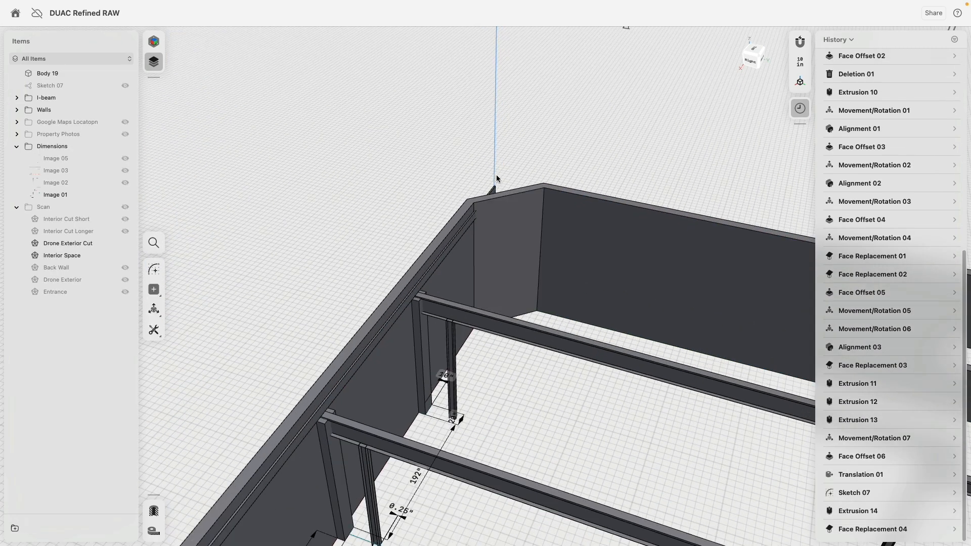
Step: Start a linear pattern of the joist along the near long I-beam with quantity 60 and about 9.5-inch spacing
{"action": "left_click", "coordinate": [362, 360]}
{"action": "key", "text": "m"}
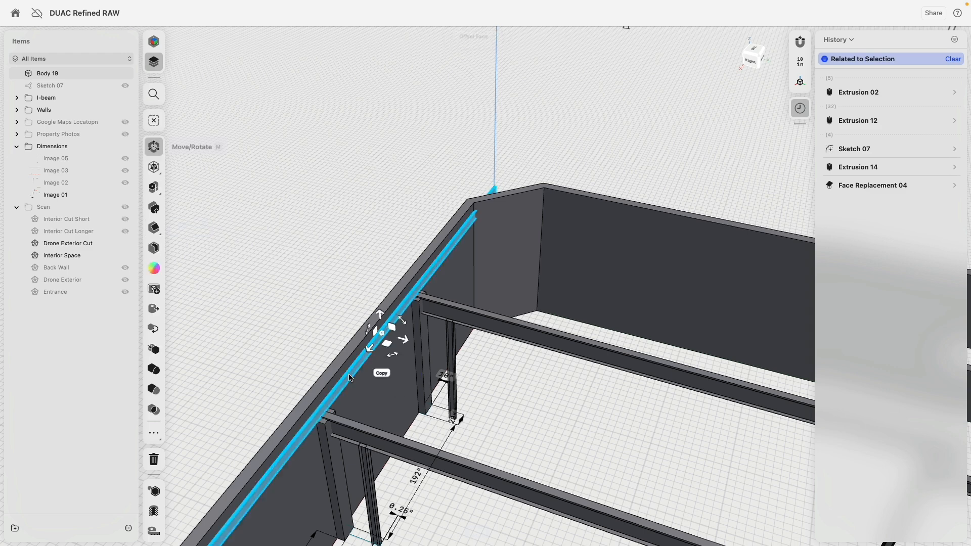
{"action": "middle_click_drag", "start_coordinate": [284, 312], "coordinate": [333, 244]}
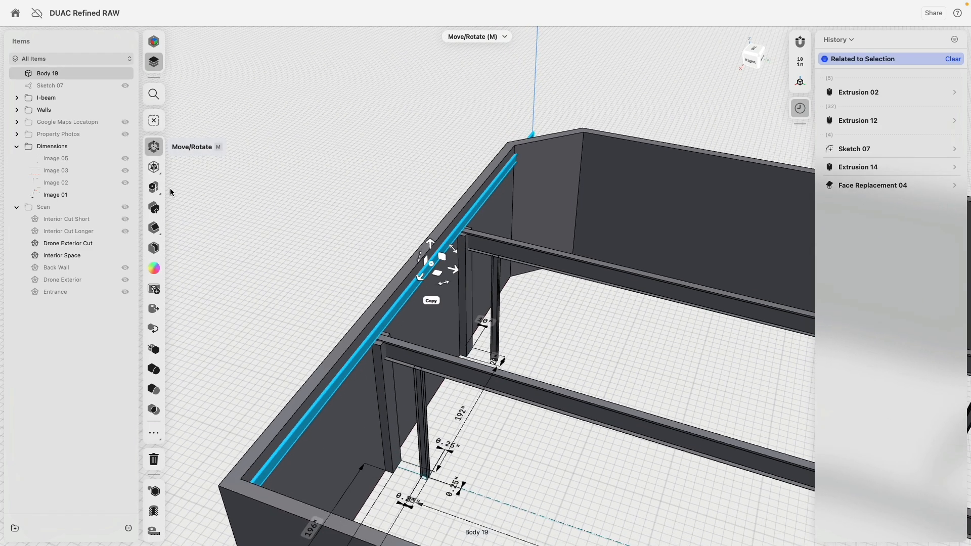
{"action": "left_click", "coordinate": [157, 193]}
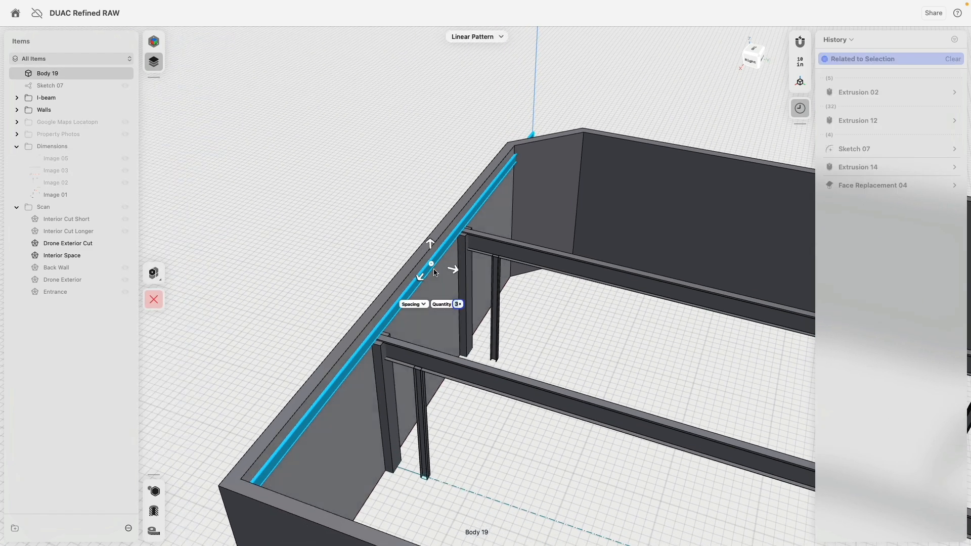
{"action": "left_click_drag", "start_coordinate": [431, 263], "coordinate": [398, 347]}
{"action": "scroll", "coordinate": [396, 348], "scroll_direction": "up", "scroll_amount": 5}
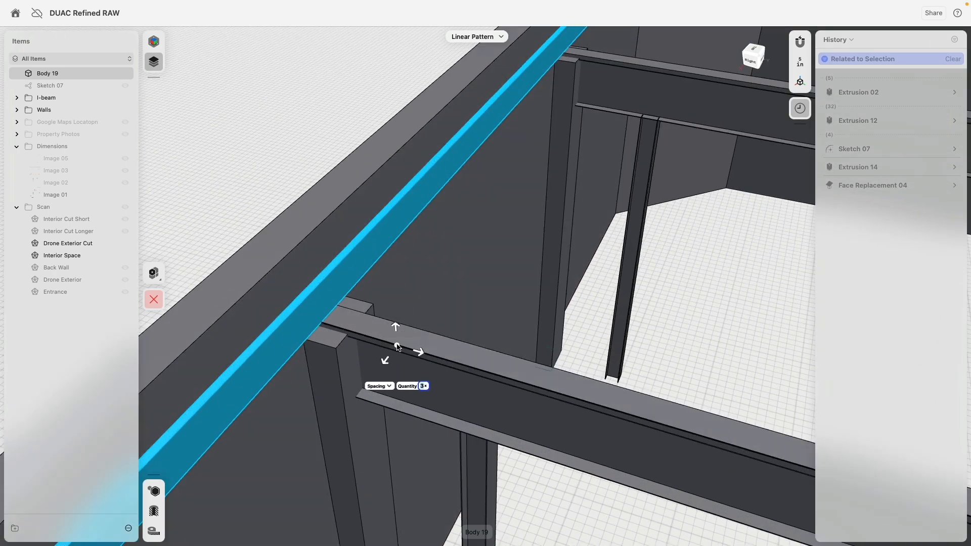
{"action": "left_click", "coordinate": [394, 389]}
{"action": "left_click", "coordinate": [418, 399]}
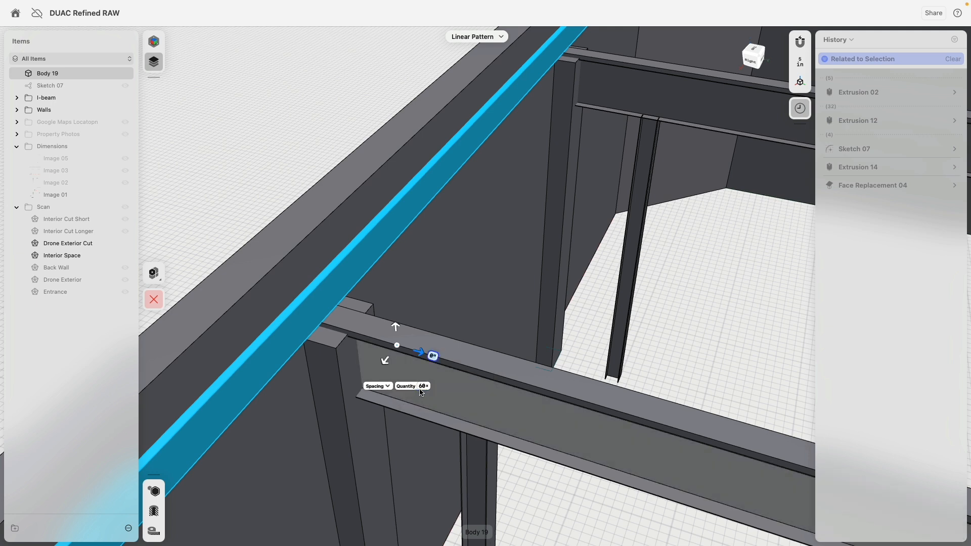
{"action": "left_click_drag", "start_coordinate": [432, 358], "coordinate": [464, 367]}
{"action": "scroll", "coordinate": [464, 366], "scroll_direction": "down", "scroll_amount": 10}
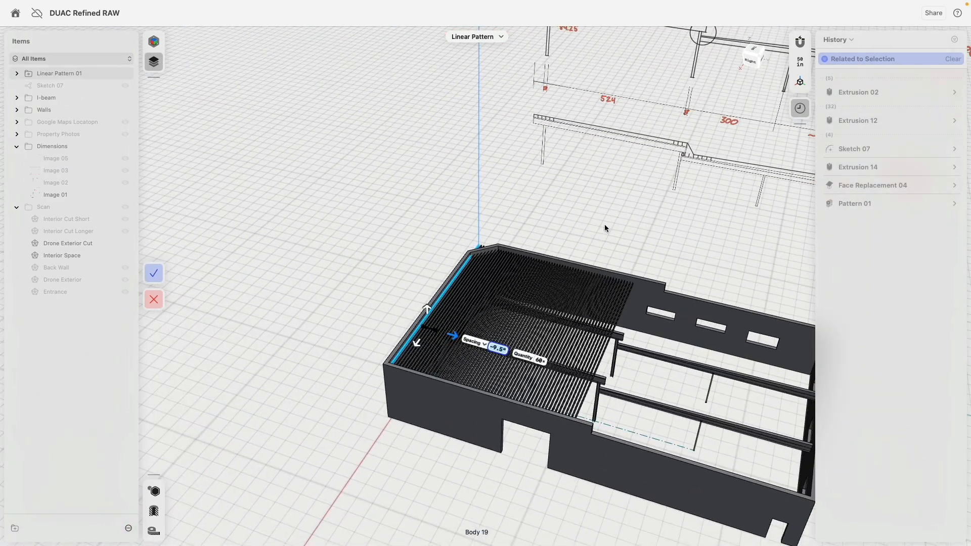
Step: Set the joist pattern's spacing to -14 inches and its quantity to 43, and finish the pattern
{"action": "scroll", "coordinate": [521, 316], "scroll_direction": "up", "scroll_amount": 3}
{"action": "scroll", "coordinate": [521, 316], "scroll_direction": "up", "scroll_amount": 2}
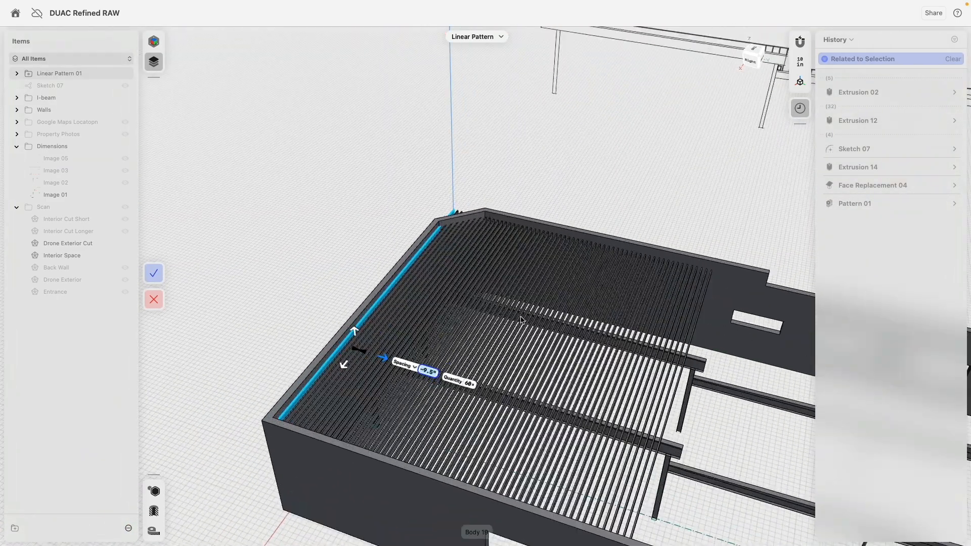
{"action": "key", "text": "Tab"}
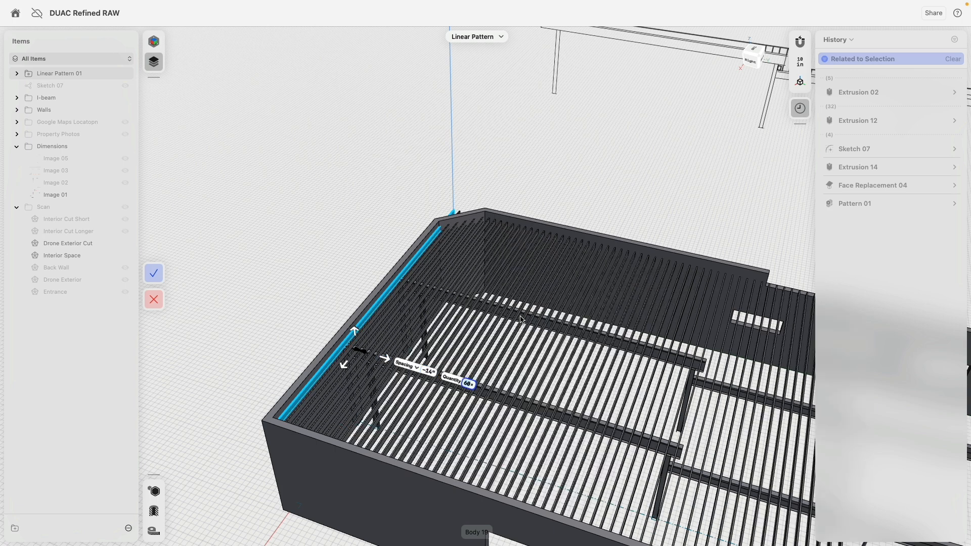
{"action": "scroll", "coordinate": [616, 376], "scroll_direction": "down", "scroll_amount": 3}
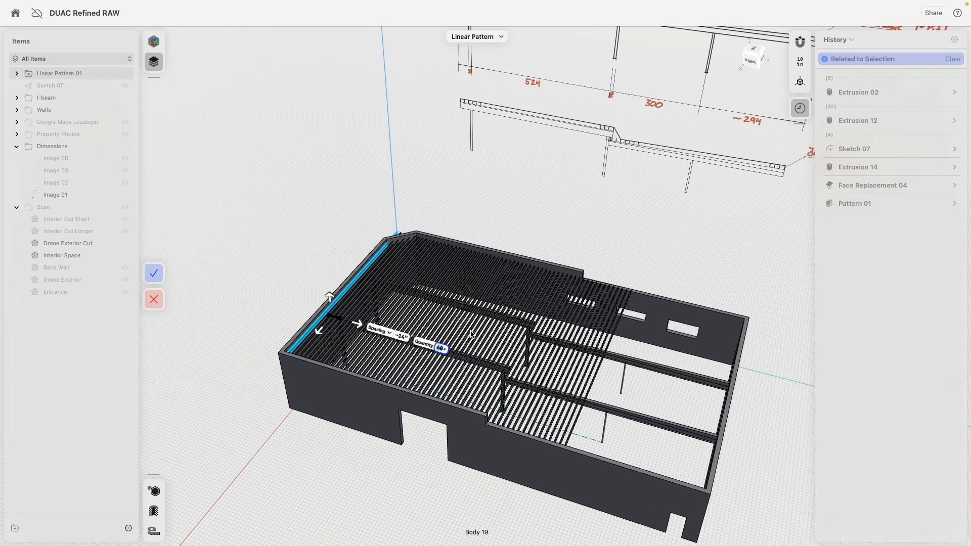
{"action": "key", "text": "Tab"}
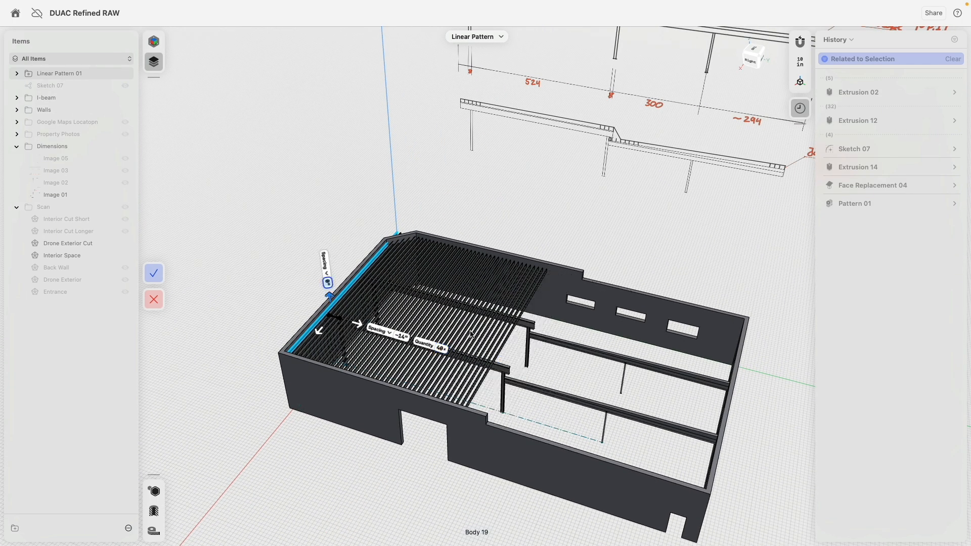
{"action": "scroll", "coordinate": [423, 356], "scroll_direction": "up", "scroll_amount": 2}
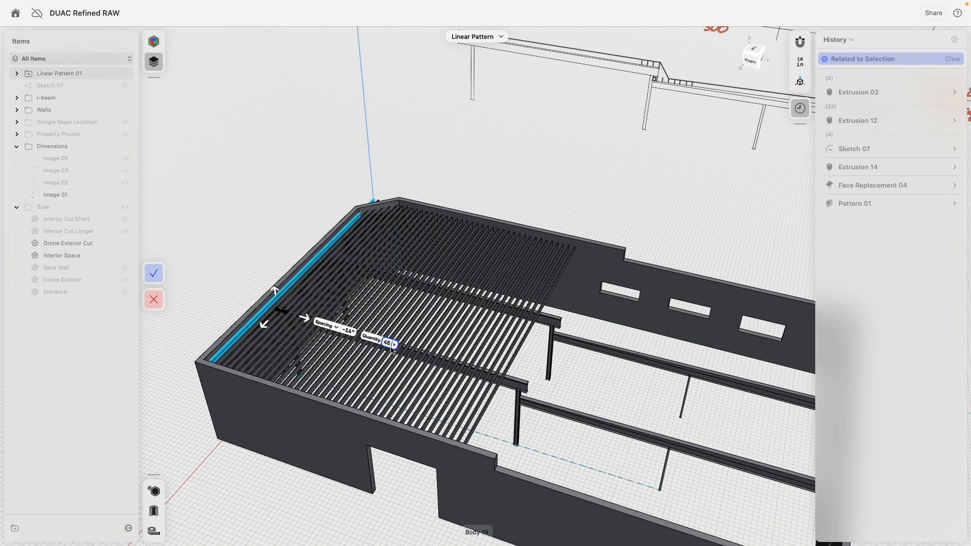
{"action": "key", "text": "Tab"}
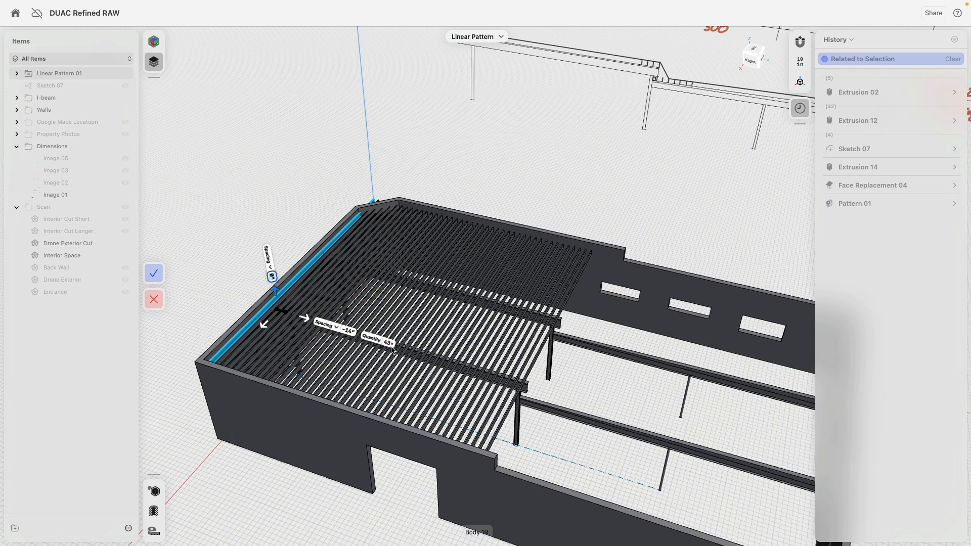
{"action": "left_click", "coordinate": [154, 273]}
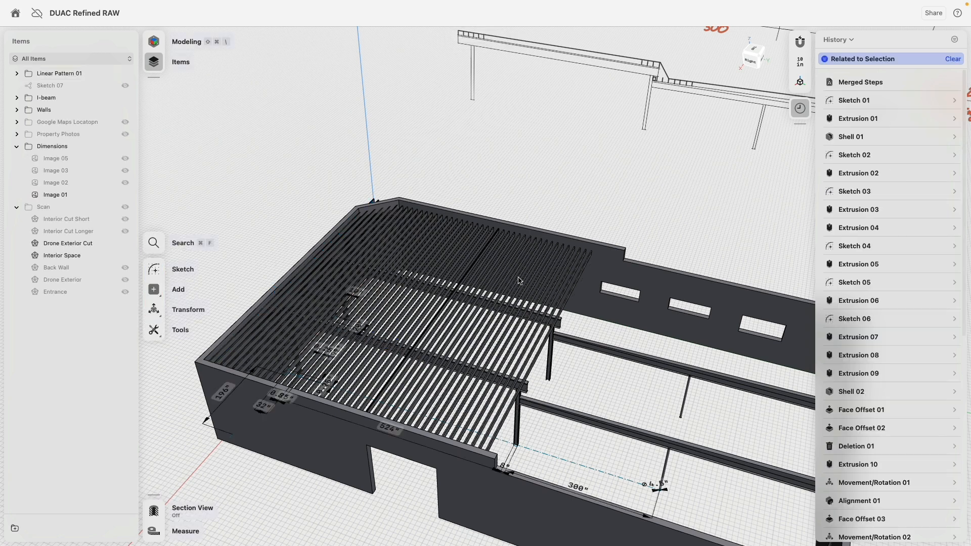
Step: Start a Subtract operation on the six joists crossing the angled corner wall together with the wall body
{"action": "scroll", "coordinate": [622, 328], "scroll_direction": "up", "scroll_amount": 3}
{"action": "right_click_drag", "start_coordinate": [622, 328], "coordinate": [571, 258]}
{"action": "scroll", "coordinate": [479, 198], "scroll_direction": "down", "scroll_amount": 3}
{"action": "scroll", "coordinate": [441, 315], "scroll_direction": "up", "scroll_amount": 8}
{"action": "right_click_drag", "start_coordinate": [442, 317], "coordinate": [462, 185]}
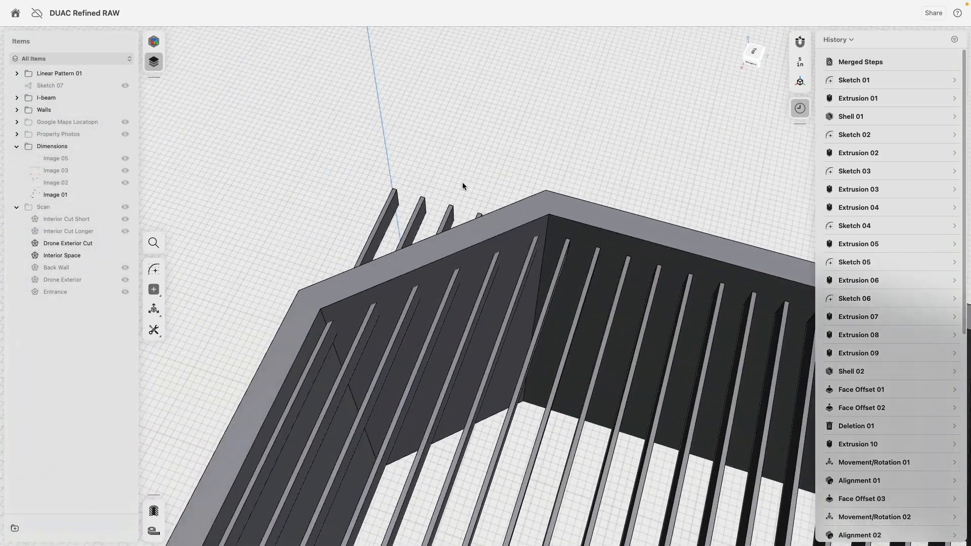
{"action": "left_click", "coordinate": [328, 338]}
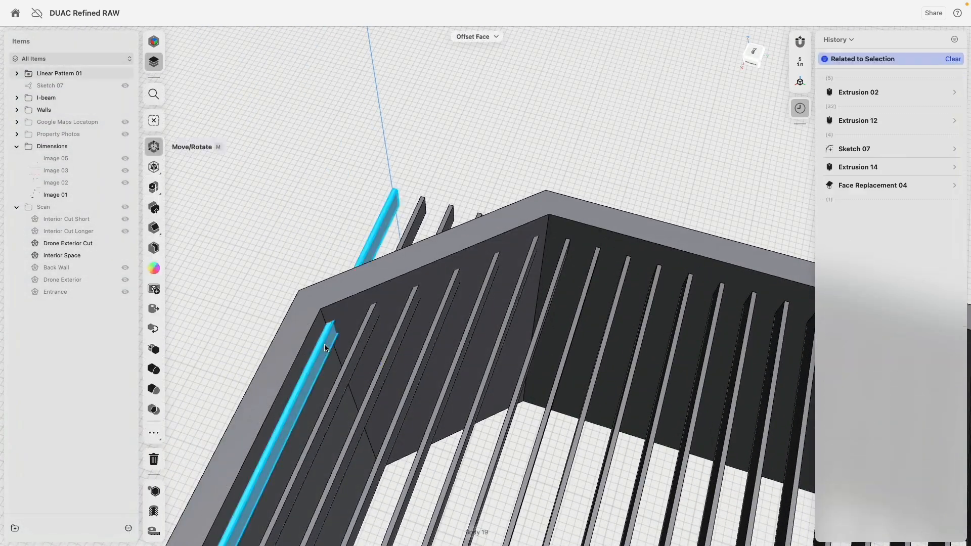
{"action": "left_click", "coordinate": [375, 324], "text": "shift"}
{"action": "left_click", "coordinate": [405, 312], "text": "shift"}
{"action": "left_click", "coordinate": [446, 292], "text": "shift"}
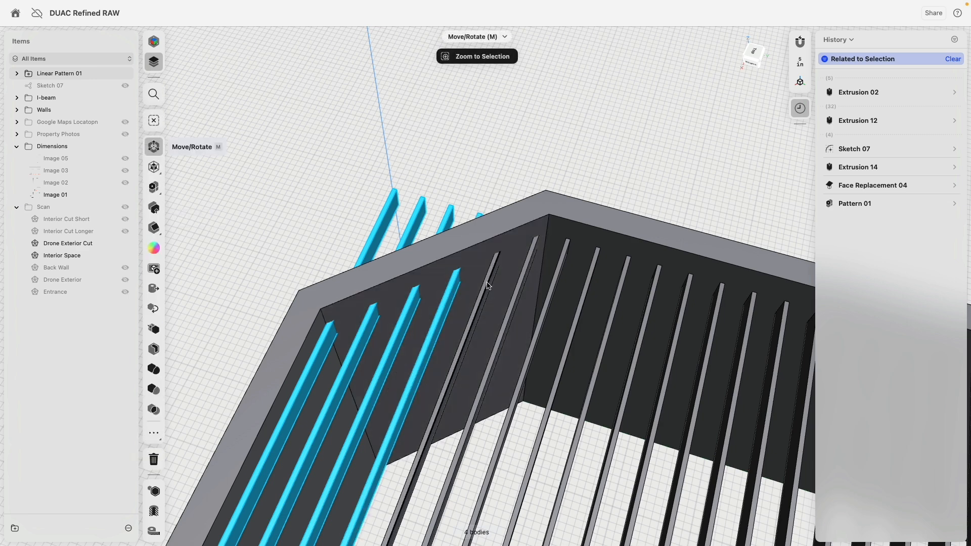
{"action": "left_click", "coordinate": [487, 278], "text": "shift"}
{"action": "left_click", "coordinate": [520, 273], "text": "shift"}
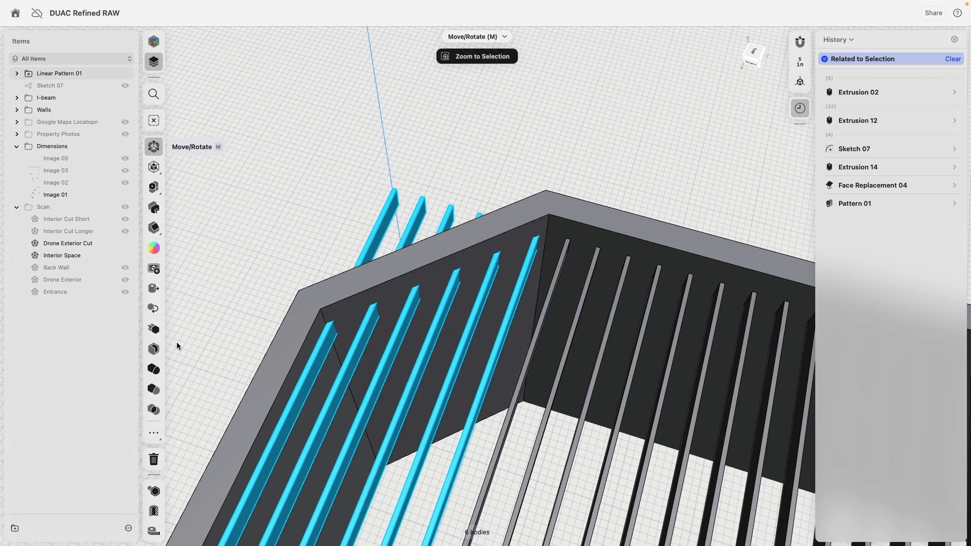
{"action": "left_click", "coordinate": [345, 310], "text": "shift"}
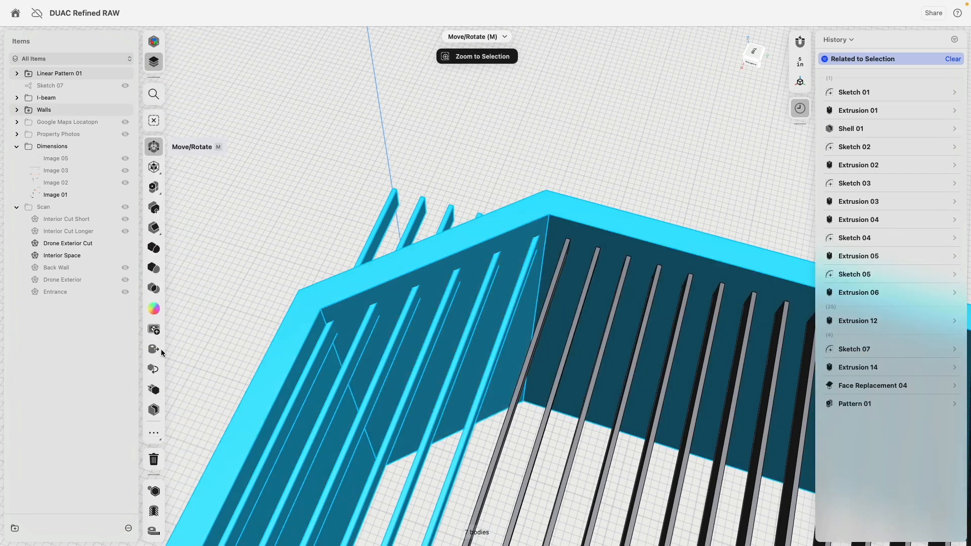
{"action": "left_click", "coordinate": [159, 269]}
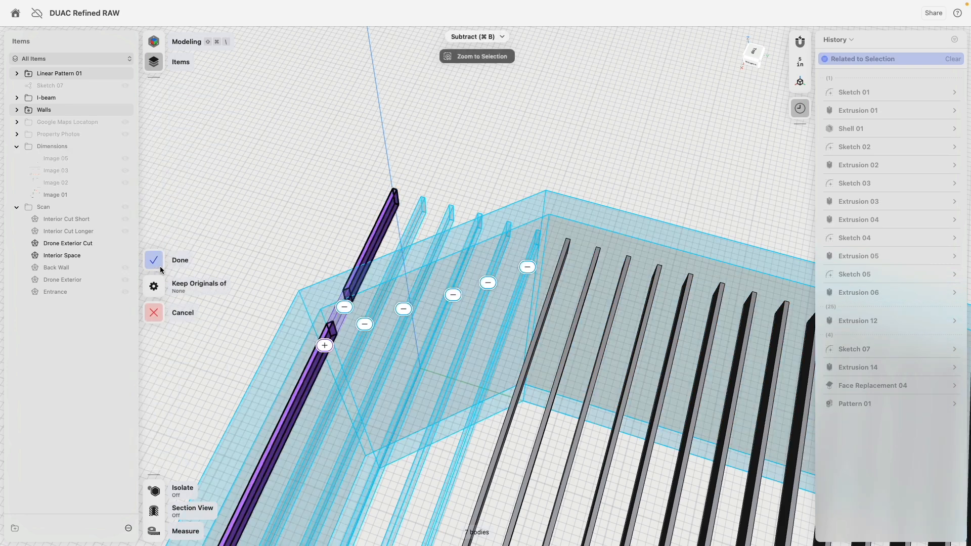
Step: Mark the inner portions of the other five joists at the angled corner wall as bodies that remain in the subtraction
{"action": "left_click", "coordinate": [366, 324]}
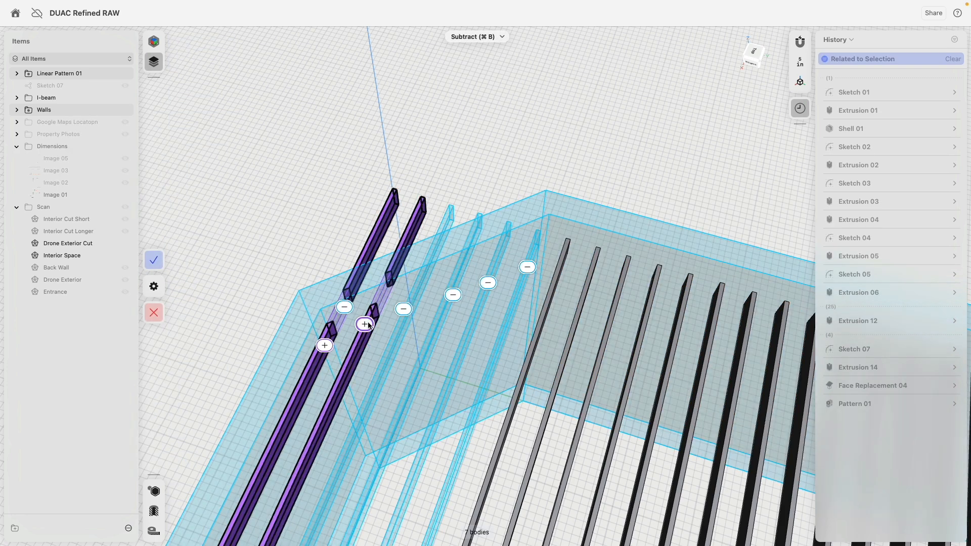
{"action": "left_click", "coordinate": [403, 309]}
{"action": "left_click", "coordinate": [453, 294]}
{"action": "left_click", "coordinate": [488, 282]}
{"action": "left_click", "coordinate": [527, 267]}
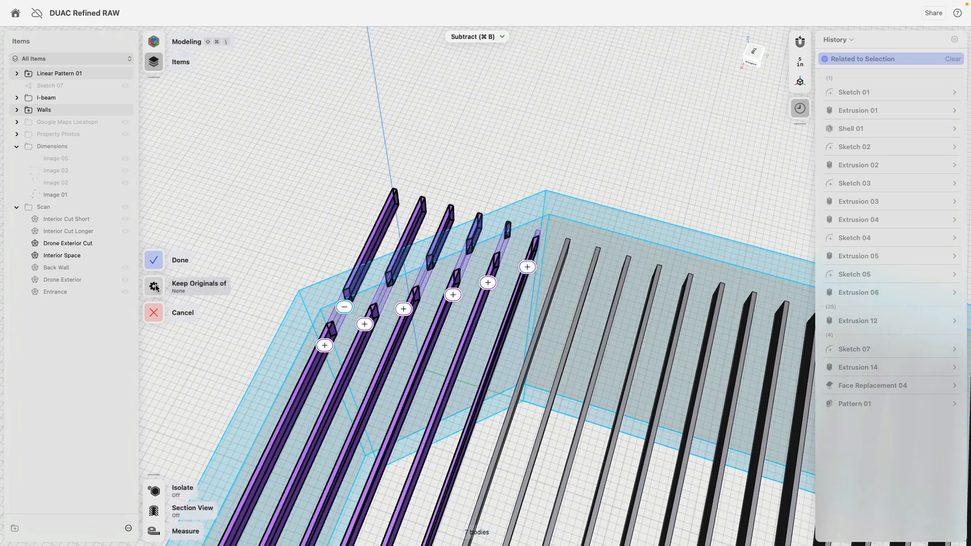
Step: Keep the originals of the removed bodies so the wall is preserved, and finish the subtraction
{"action": "left_click", "coordinate": [182, 286]}
{"action": "left_click", "coordinate": [201, 298]}
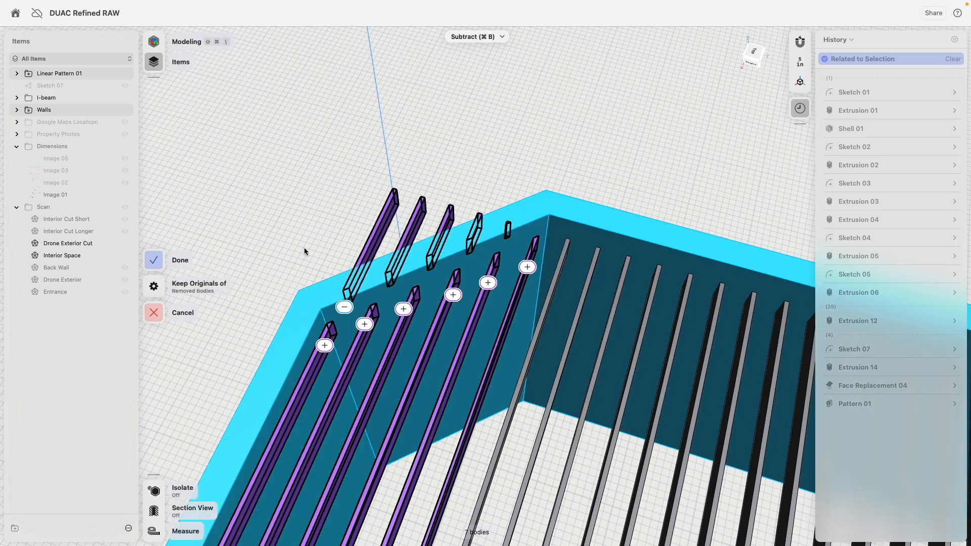
{"action": "left_click", "coordinate": [305, 247]}
Step: Delete the five leftover joist stubs that stick out of the outside of the angled corner wall
{"action": "right_click_drag", "start_coordinate": [256, 224], "coordinate": [409, 192]}
{"action": "right_click_drag", "start_coordinate": [236, 269], "coordinate": [411, 255]}
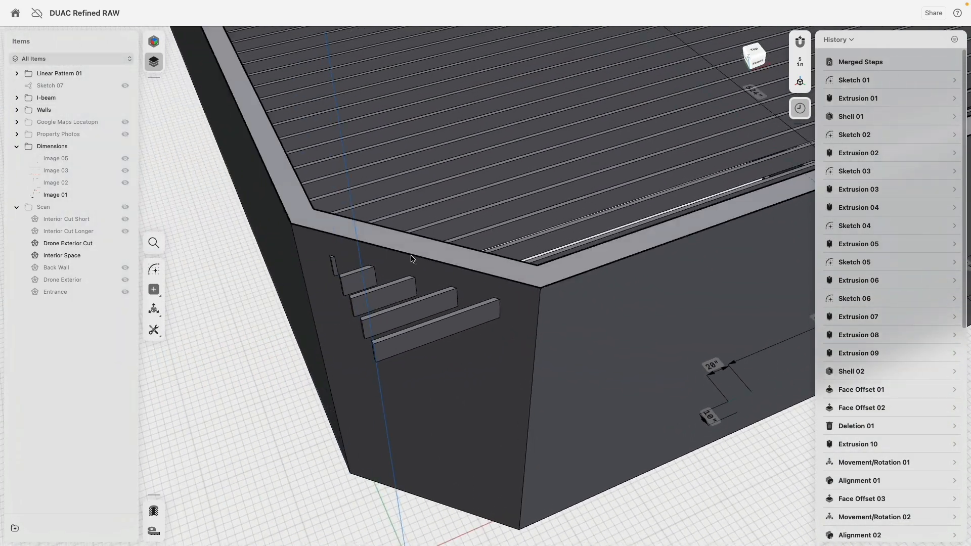
{"action": "left_click", "coordinate": [334, 265]}
{"action": "left_click", "coordinate": [352, 279]}
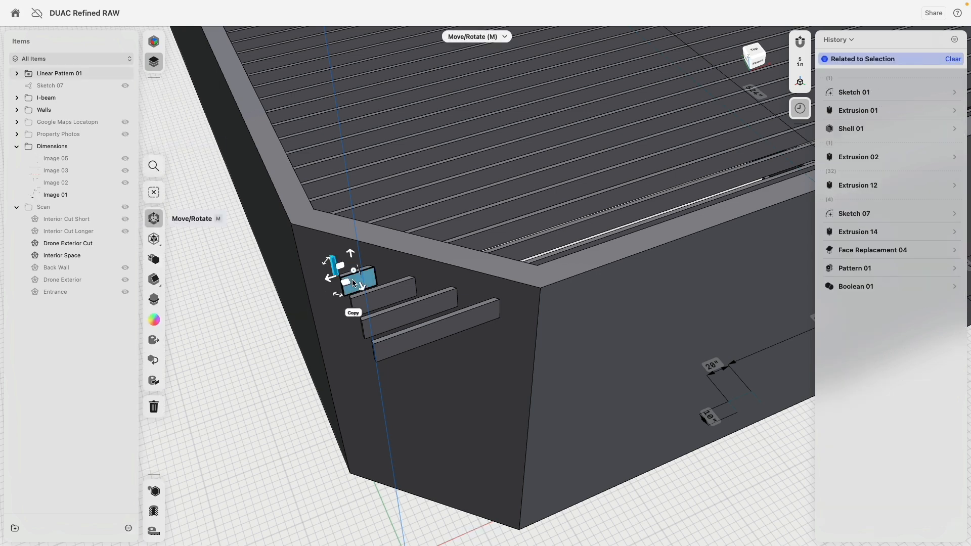
{"action": "left_click", "coordinate": [394, 299]}
{"action": "double_click", "coordinate": [419, 319]}
{"action": "double_click", "coordinate": [428, 337]}
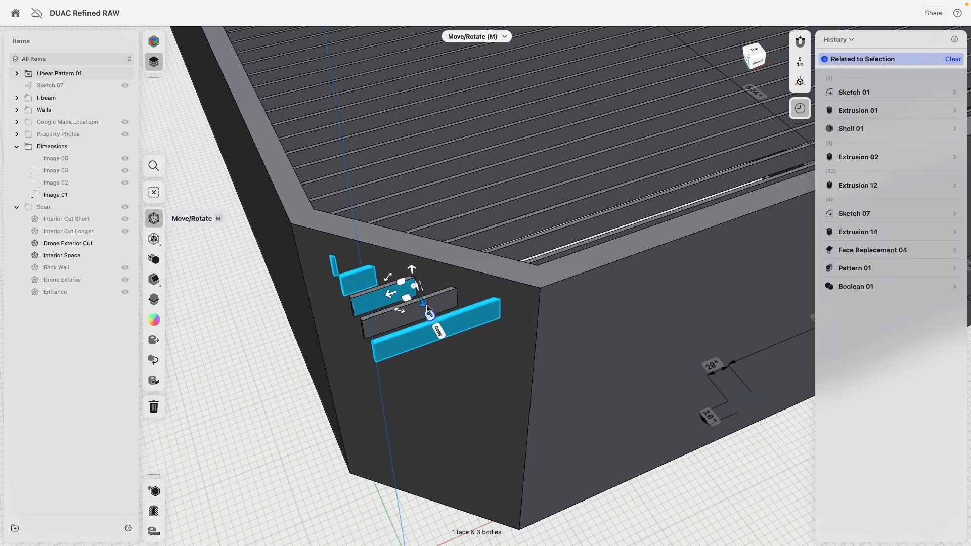
{"action": "left_click", "coordinate": [427, 307]}
{"action": "left_click", "coordinate": [357, 327]}
{"action": "double_click", "coordinate": [367, 323]}
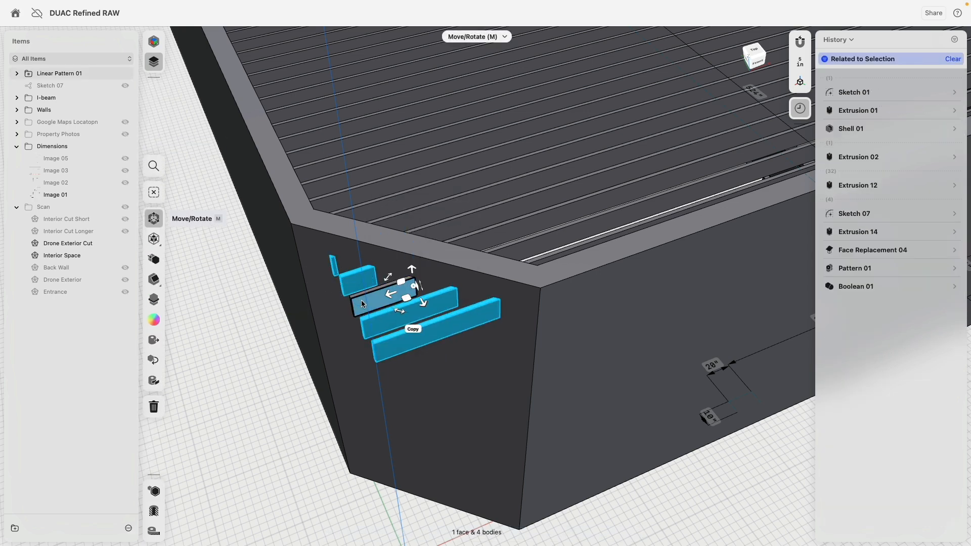
{"action": "double_click", "coordinate": [357, 300]}
{"action": "key", "text": "Delete"}
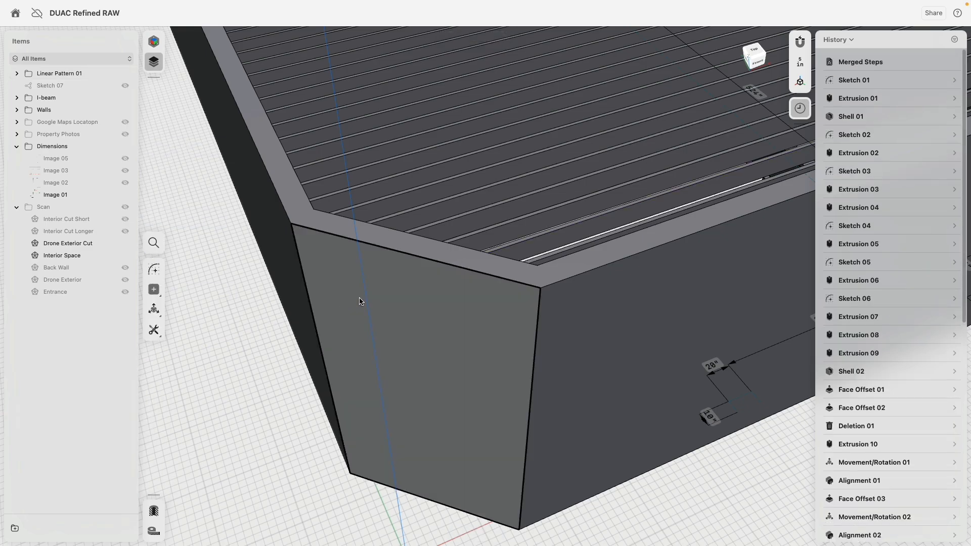
Step: Examine the trimmed joists along the building and the uncovered I-beams over the far section
{"action": "scroll", "coordinate": [360, 301], "scroll_direction": "down", "scroll_amount": 4}
{"action": "right_click_drag", "start_coordinate": [472, 256], "coordinate": [346, 256]}
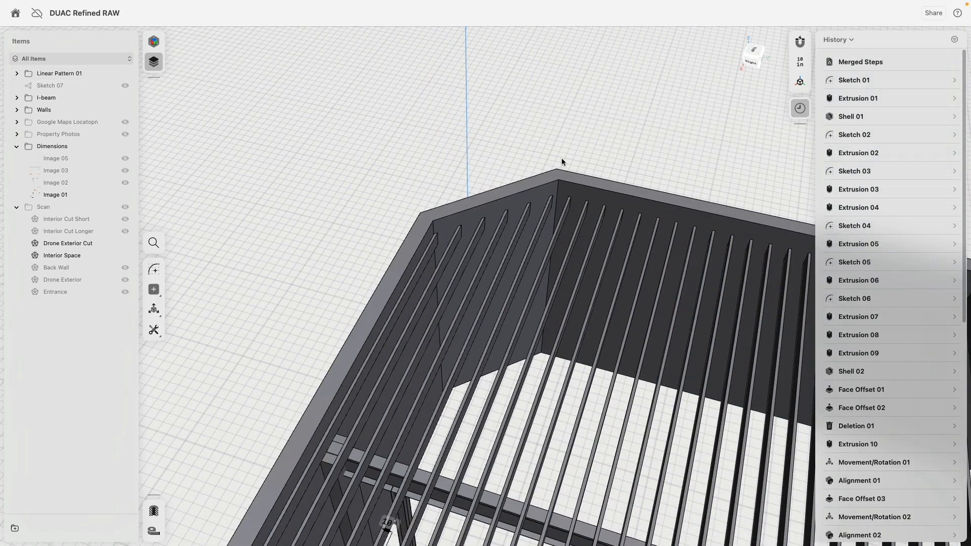
{"action": "middle_click_drag", "start_coordinate": [607, 121], "coordinate": [379, 76]}
{"action": "middle_click_drag", "start_coordinate": [768, 227], "coordinate": [532, 144]}
{"action": "scroll", "coordinate": [532, 144], "scroll_direction": "down", "scroll_amount": 4}
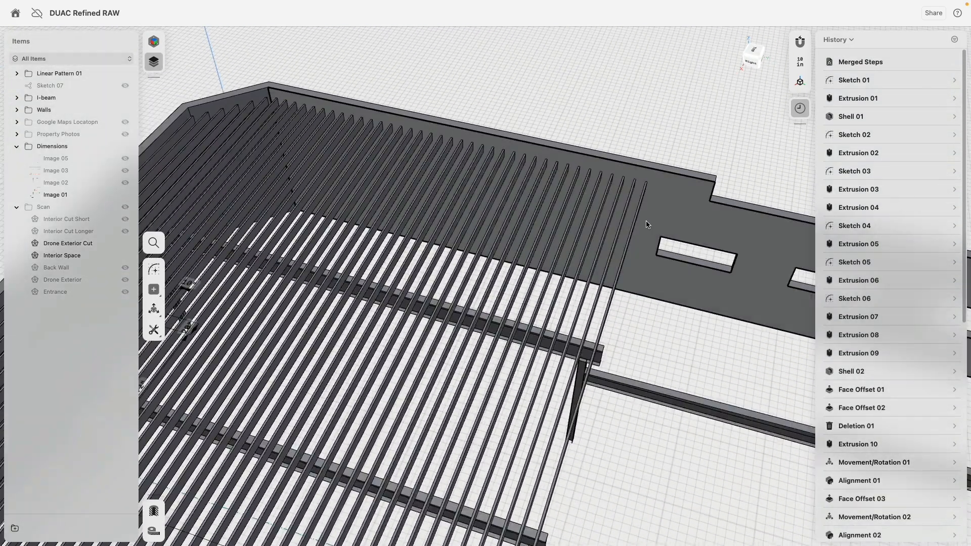
{"action": "middle_click_drag", "start_coordinate": [648, 223], "coordinate": [498, 121]}
{"action": "scroll", "coordinate": [539, 210], "scroll_direction": "down", "scroll_amount": 4}
{"action": "middle_click_drag", "start_coordinate": [540, 209], "coordinate": [316, 176]}
{"action": "right_click_drag", "start_coordinate": [316, 176], "coordinate": [545, 233]}
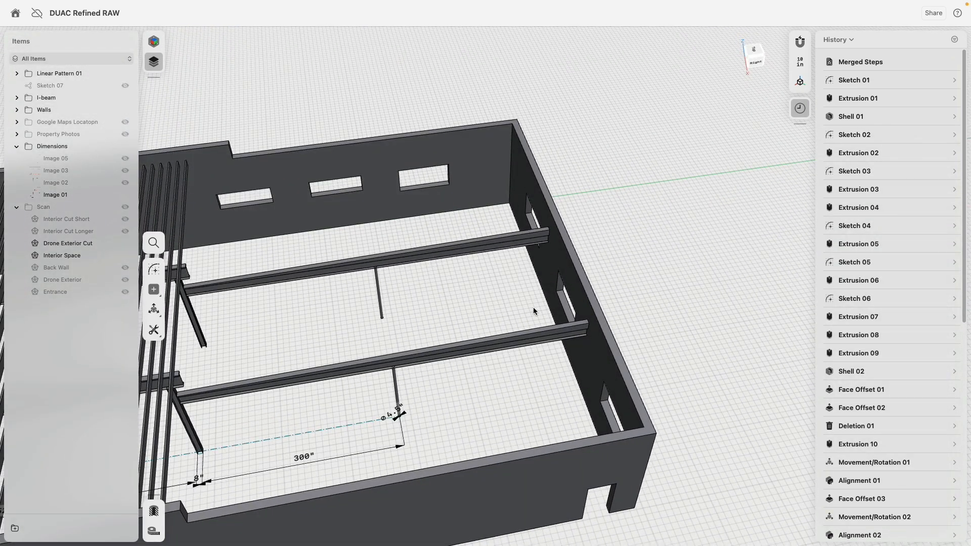
{"action": "scroll", "coordinate": [592, 331], "scroll_direction": "up", "scroll_amount": 5}
{"action": "left_click", "coordinate": [571, 327]}
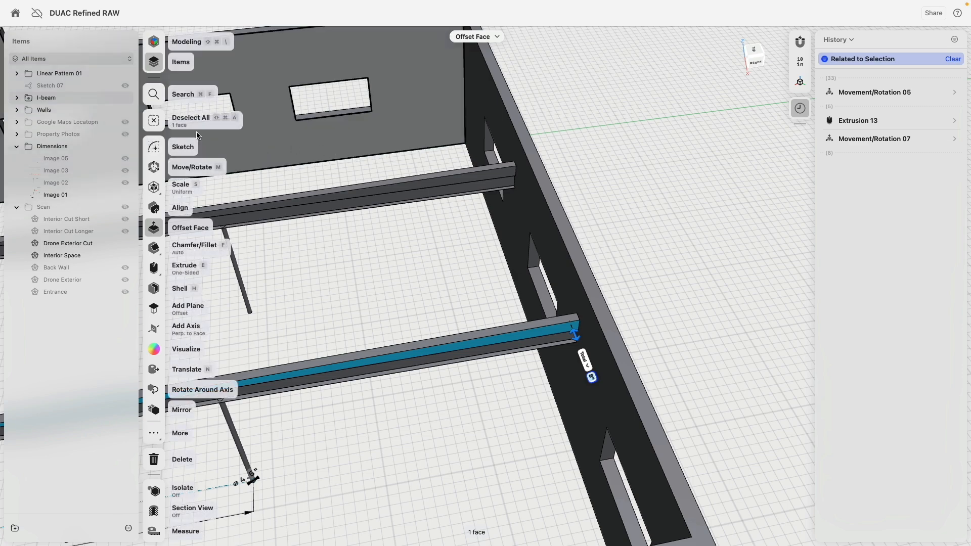
{"action": "scroll", "coordinate": [475, 274], "scroll_direction": "down", "scroll_amount": 6}
{"action": "middle_click_drag", "start_coordinate": [664, 218], "coordinate": [694, 211]}
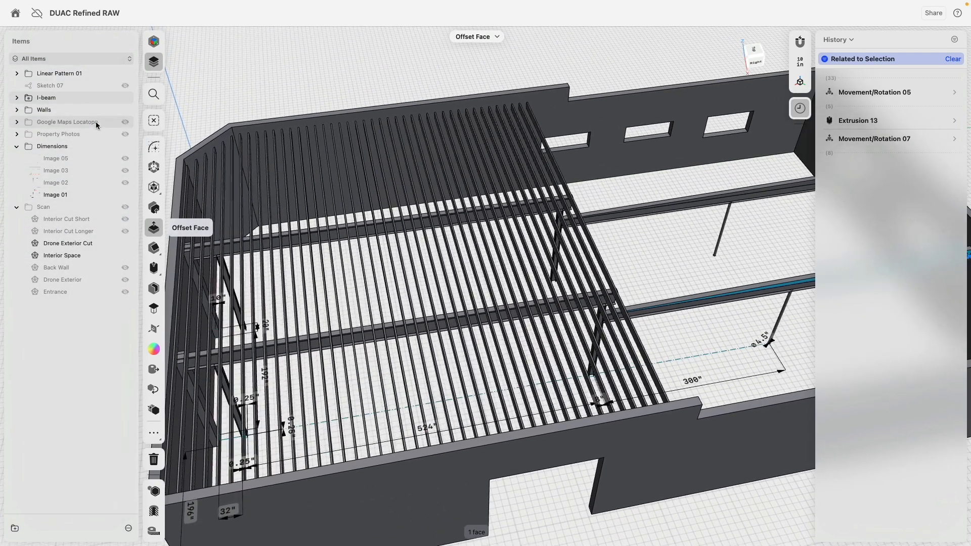
Step: Show Sketch 07, hide the Walls folder, and open Sketch 07 for editing in the Right view at the beam's far end
{"action": "left_click", "coordinate": [126, 86]}
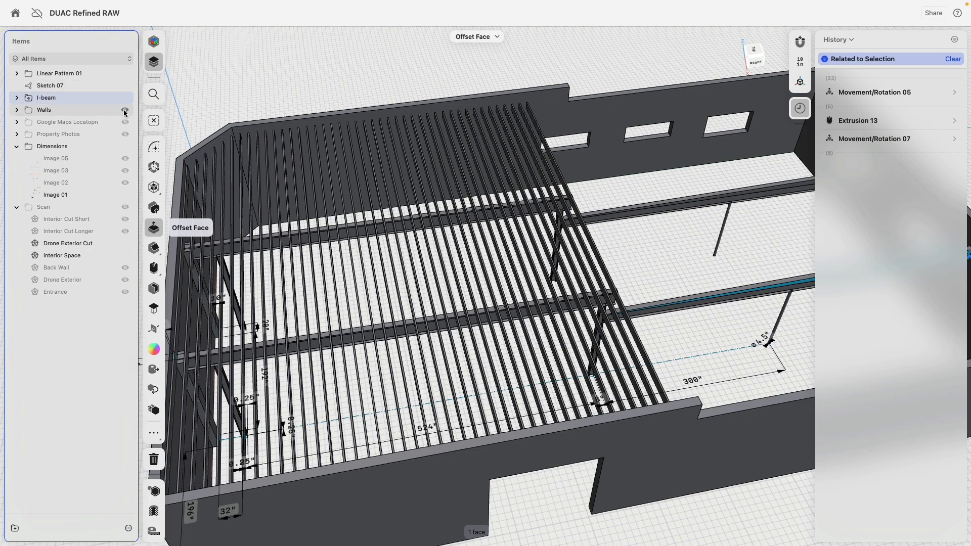
{"action": "left_click", "coordinate": [126, 110]}
{"action": "double_click", "coordinate": [53, 86]}
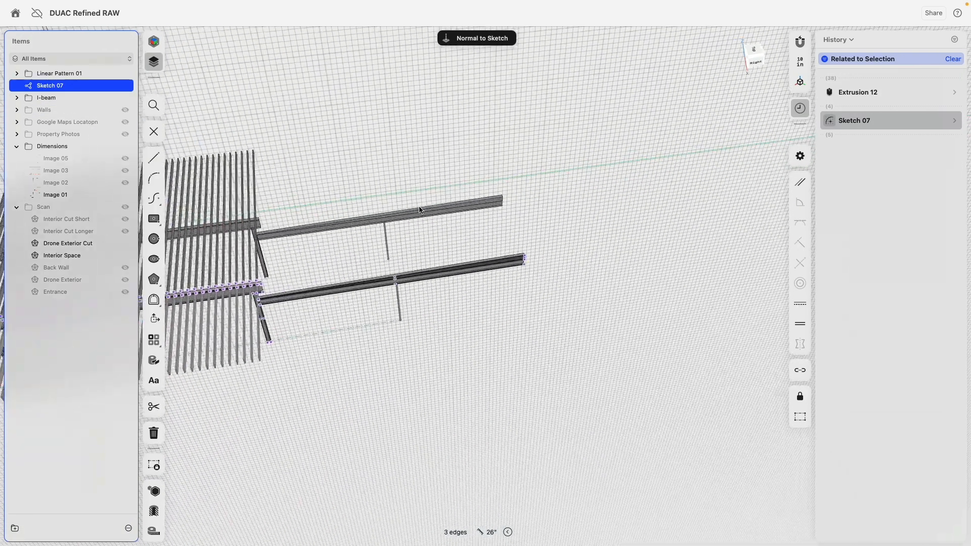
{"action": "scroll", "coordinate": [473, 249], "scroll_direction": "up", "scroll_amount": 8}
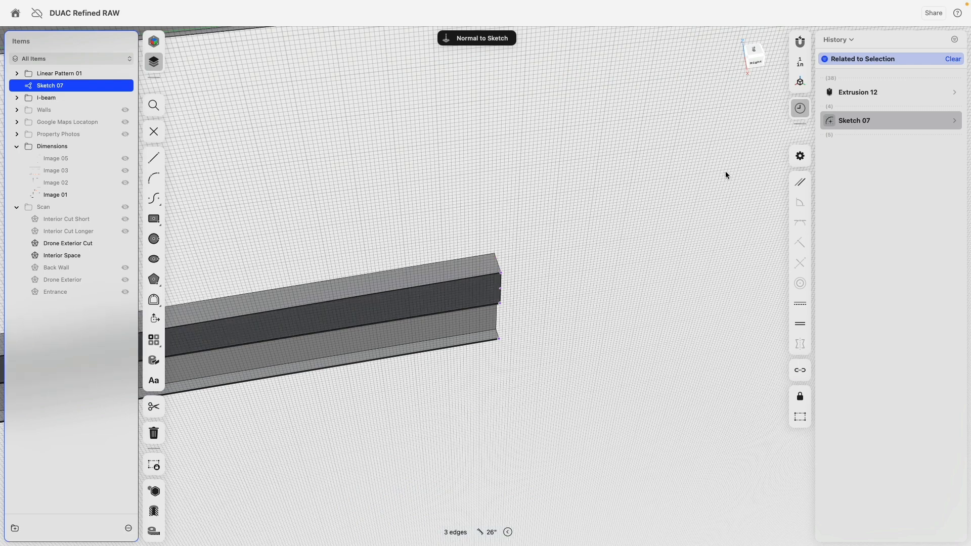
{"action": "left_click", "coordinate": [756, 65]}
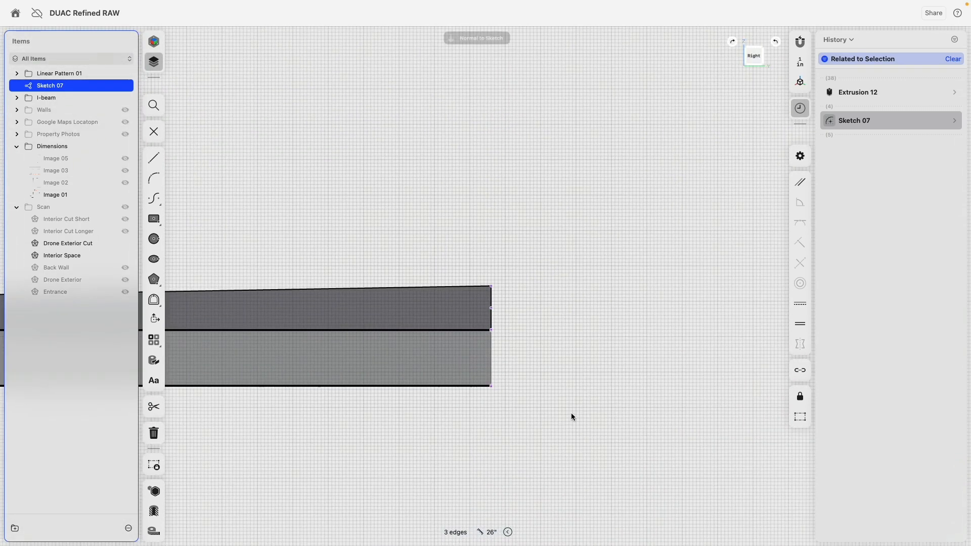
{"action": "scroll", "coordinate": [494, 296], "scroll_direction": "up", "scroll_amount": 3}
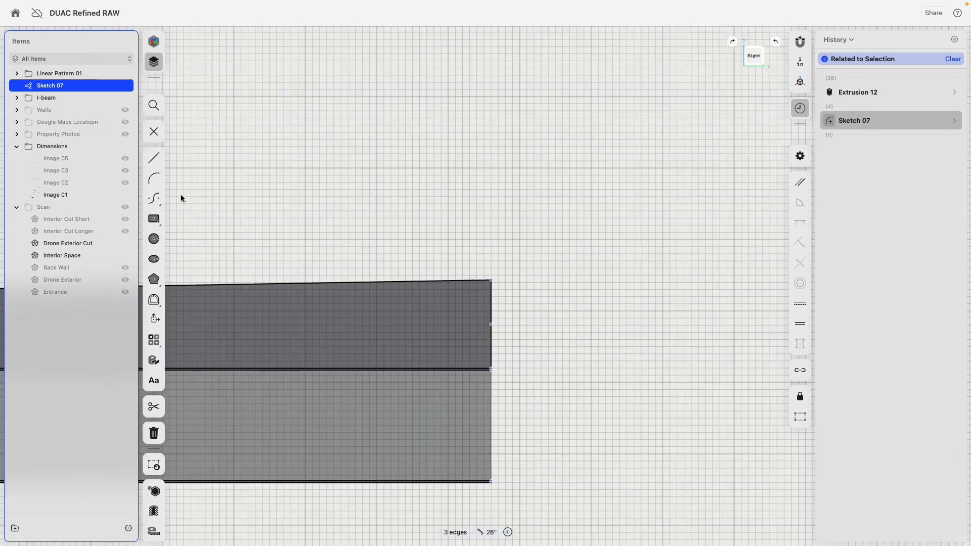
Step: Sketch a three-line slanted joist outline about 7 inches wide on the beam's sloped top edge, starting at its end corner
{"action": "left_click", "coordinate": [187, 157]}
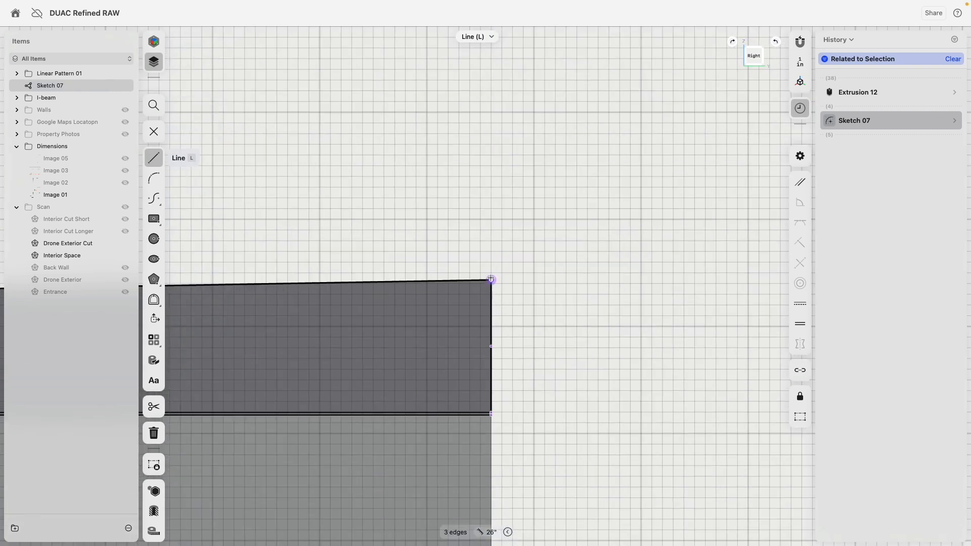
{"action": "key", "text": "Escape"}
{"action": "left_click", "coordinate": [490, 280]}
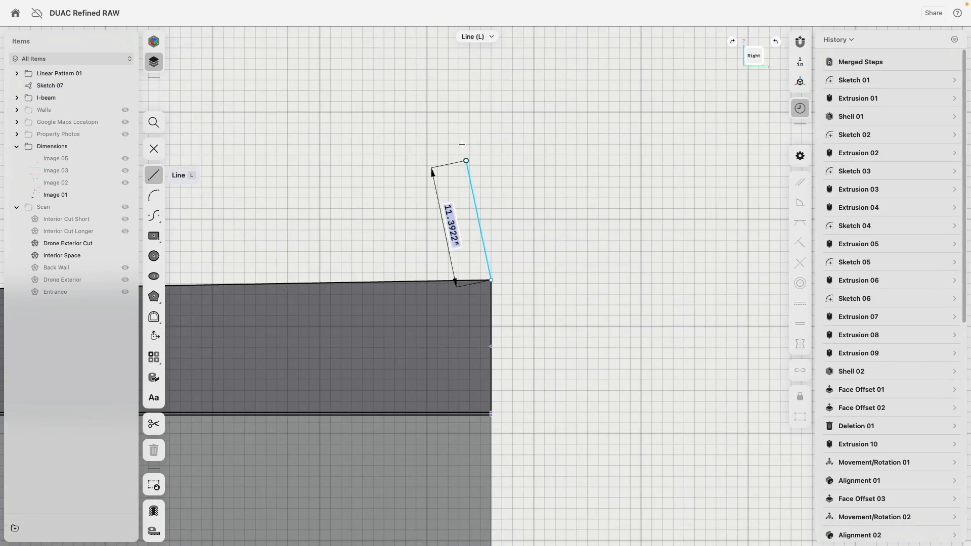
{"action": "left_click", "coordinate": [459, 123]}
{"action": "left_click", "coordinate": [388, 146]}
{"action": "left_click", "coordinate": [427, 280]}
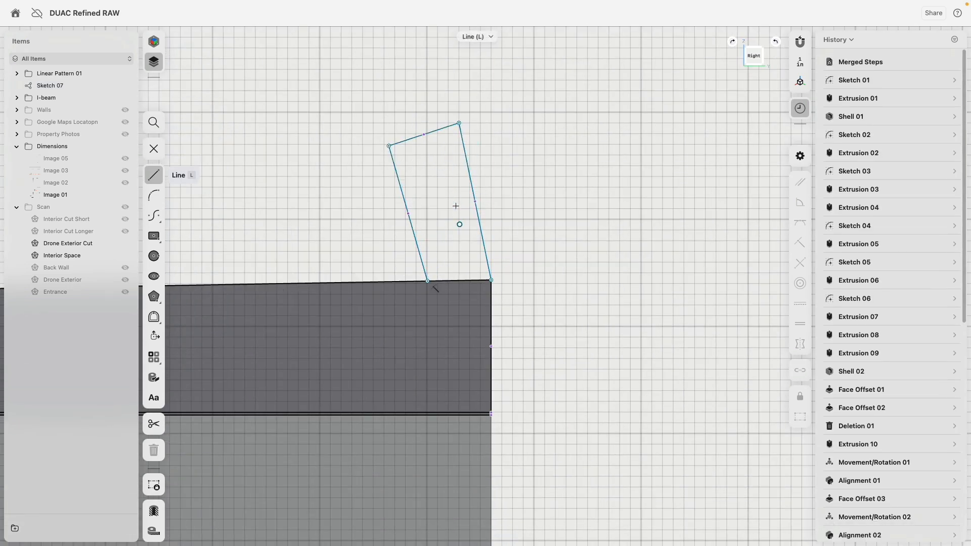
{"action": "key", "text": "Escape"}
Step: Make the outline's inner side line perpendicular to its short top line
{"action": "left_click", "coordinate": [401, 143]}
{"action": "left_click", "coordinate": [394, 161]}
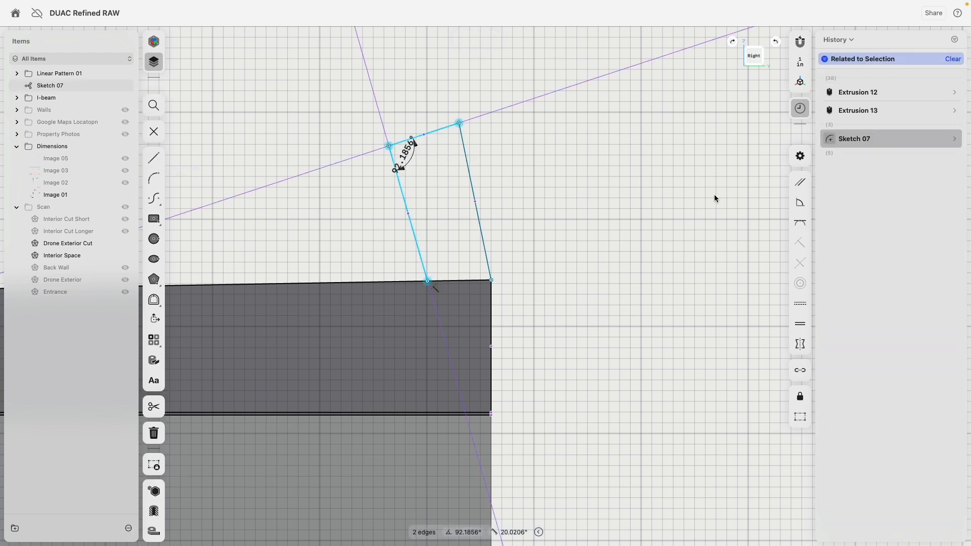
{"action": "left_click", "coordinate": [733, 203]}
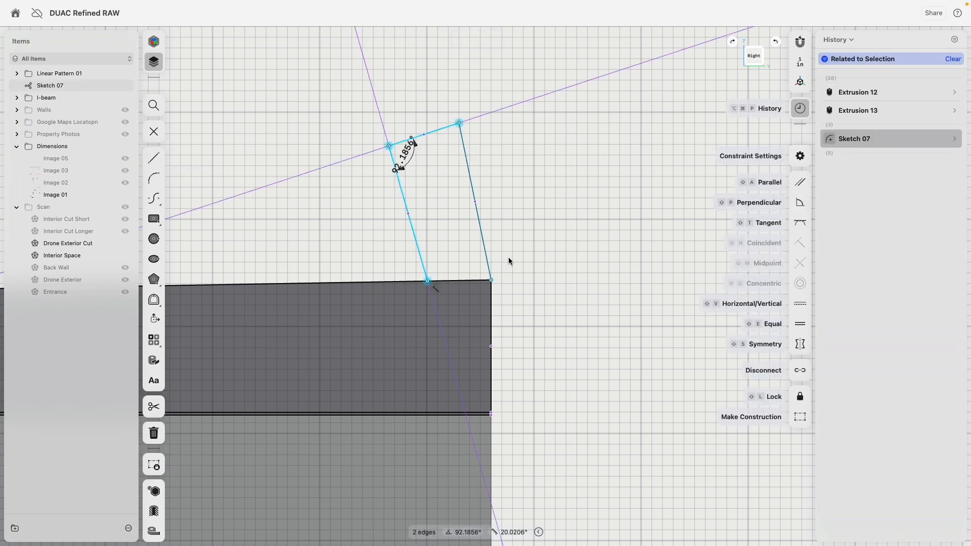
{"action": "left_click", "coordinate": [451, 142]}
{"action": "left_click", "coordinate": [446, 130]}
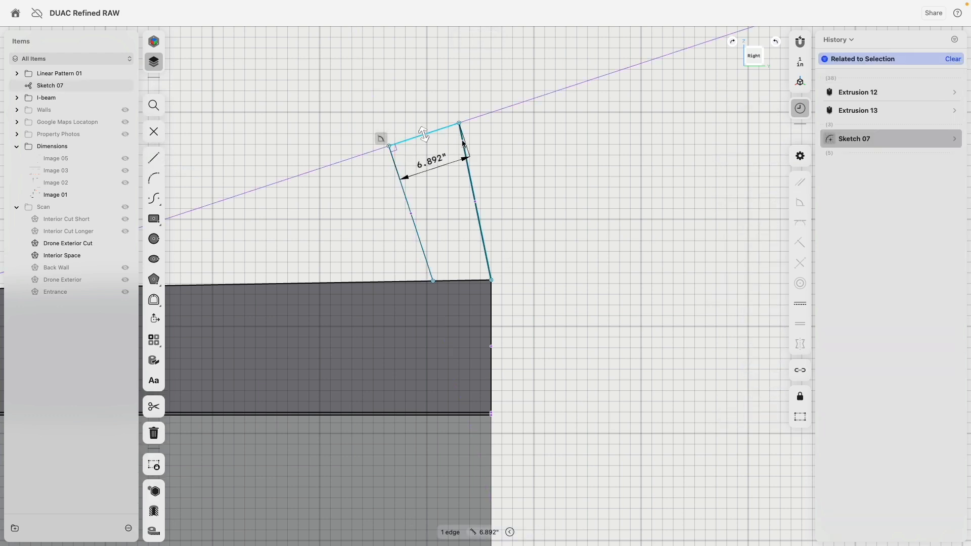
{"action": "left_click", "coordinate": [462, 143]}
{"action": "key", "text": "p"}
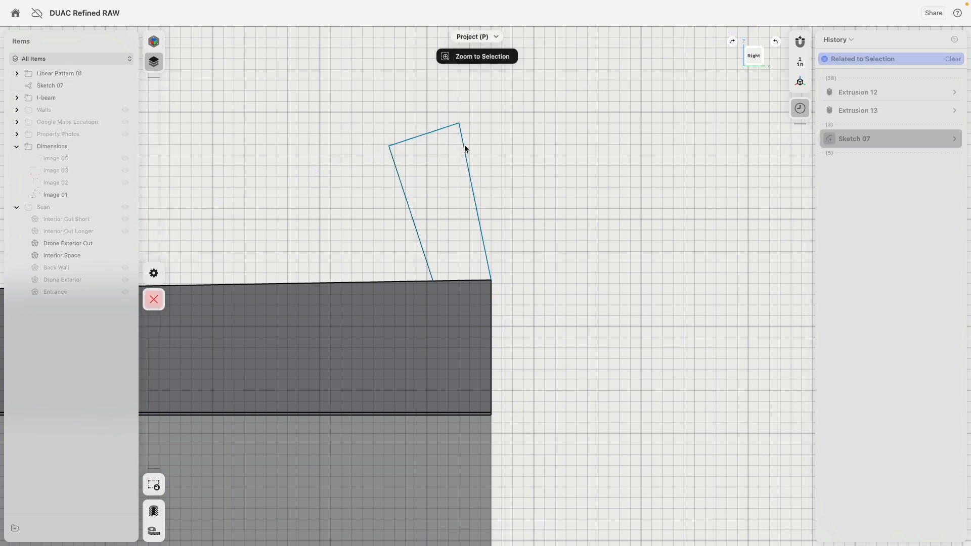
{"action": "left_click", "coordinate": [450, 126]}
{"action": "key", "text": "Escape"}
Step: Make the outline's outer side line perpendicular to its top line, and the inner side line perpendicular to the beam's sloped top edge
{"action": "left_click", "coordinate": [447, 128]}
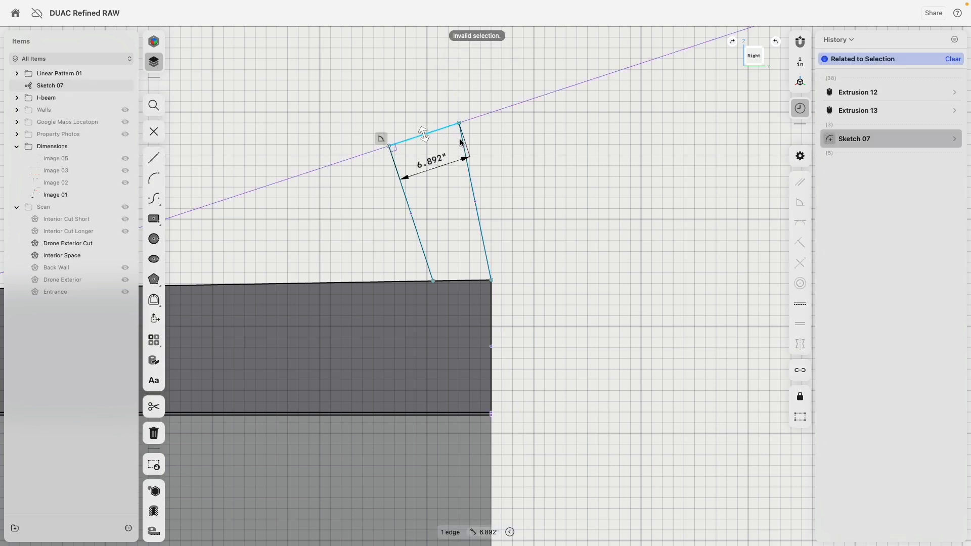
{"action": "left_click", "coordinate": [465, 145]}
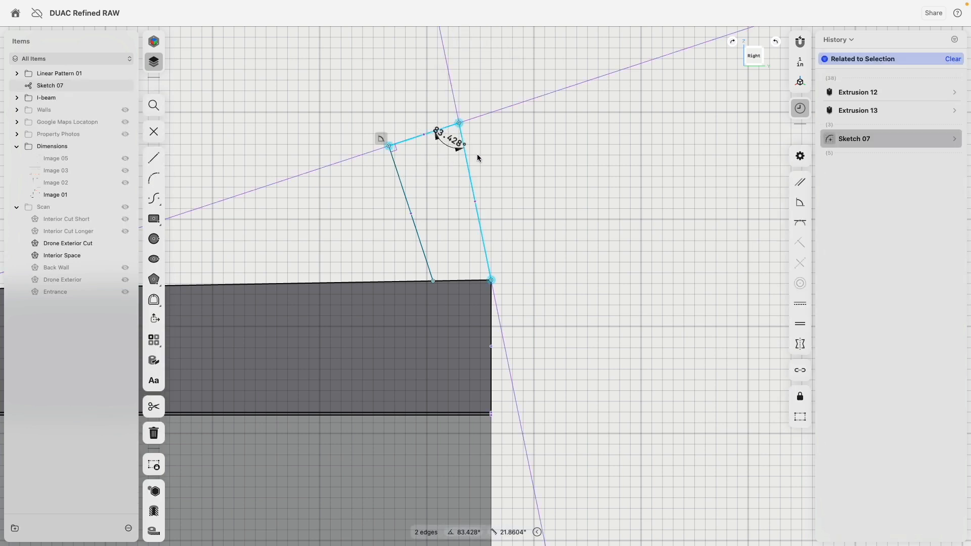
{"action": "key", "text": "shift+p"}
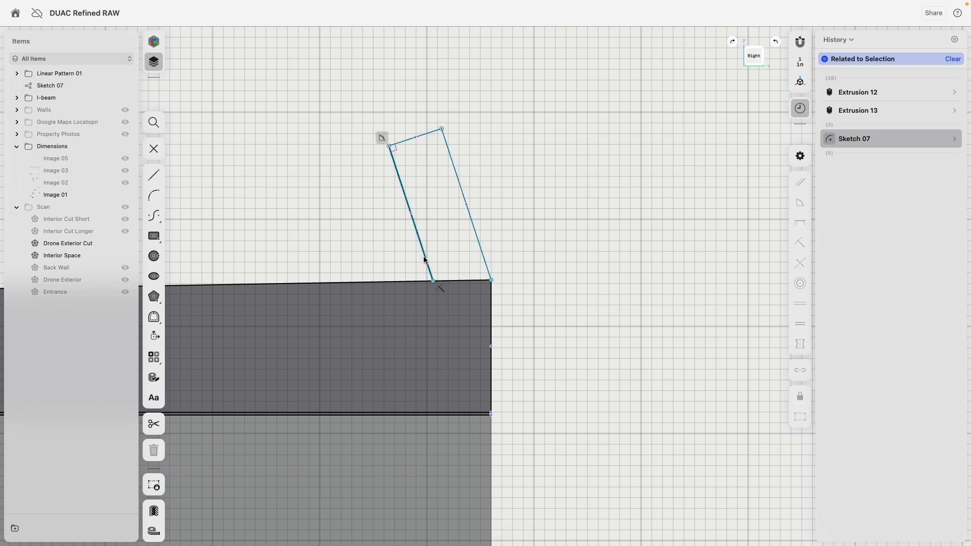
{"action": "left_click", "coordinate": [429, 271]}
{"action": "left_click", "coordinate": [455, 282]}
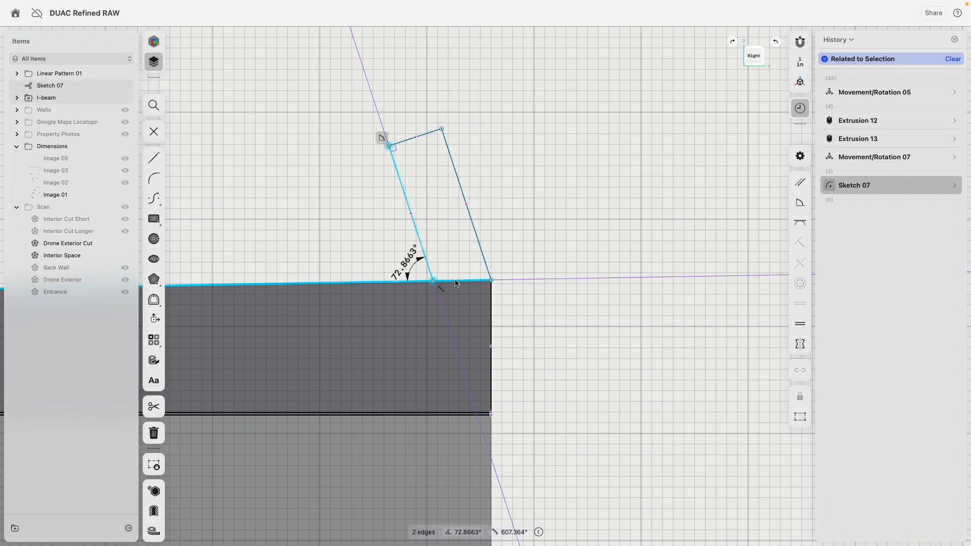
{"action": "key", "text": "shift+p"}
Step: Make the new outline's outer side line equal in length to the 12-inch side of the original joist profile
{"action": "left_click", "coordinate": [489, 180]}
{"action": "scroll", "coordinate": [389, 263], "scroll_direction": "down", "scroll_amount": 10}
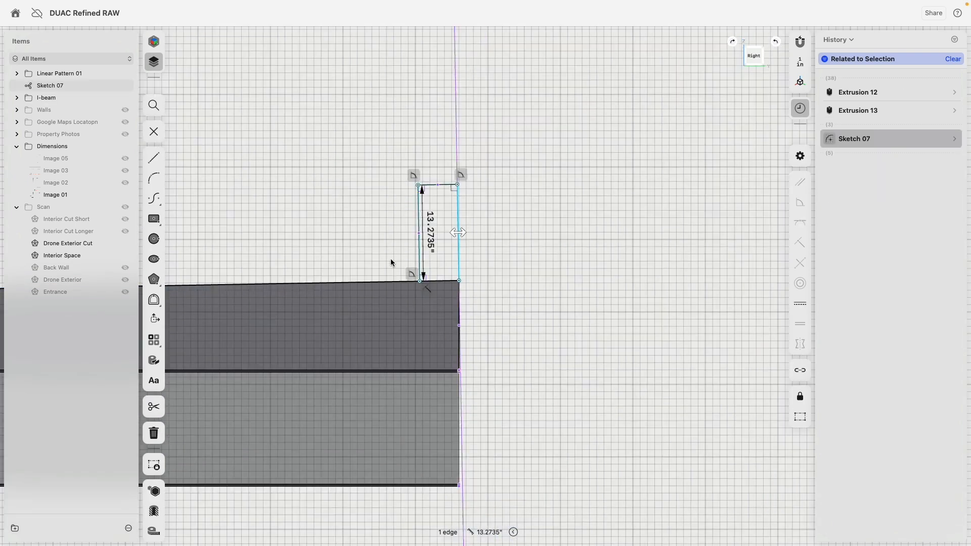
{"action": "scroll", "coordinate": [496, 200], "scroll_direction": "left", "scroll_amount": 15}
{"action": "scroll", "coordinate": [639, 194], "scroll_direction": "left", "scroll_amount": 10}
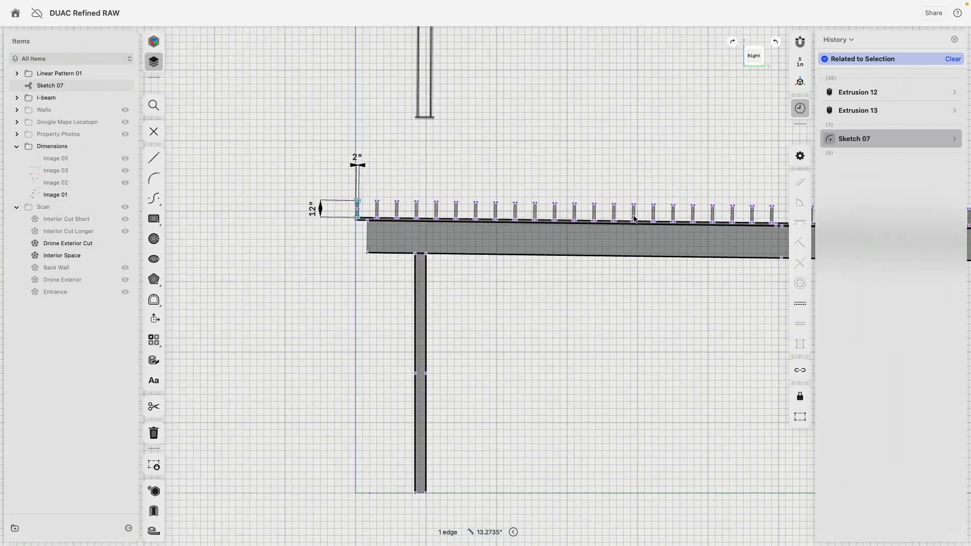
{"action": "scroll", "coordinate": [385, 217], "scroll_direction": "up", "scroll_amount": 8}
{"action": "left_click", "coordinate": [386, 217], "text": "shift"}
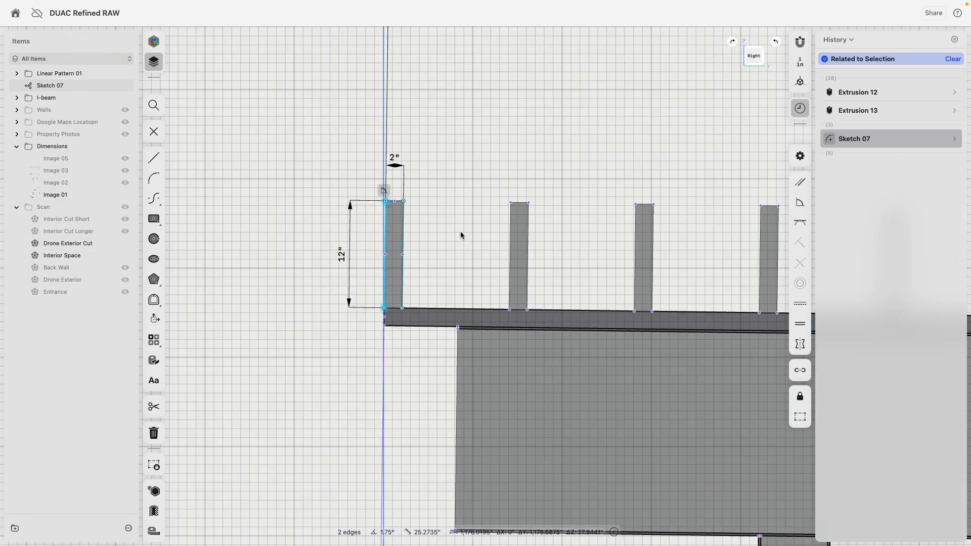
{"action": "key", "text": "shift+e"}
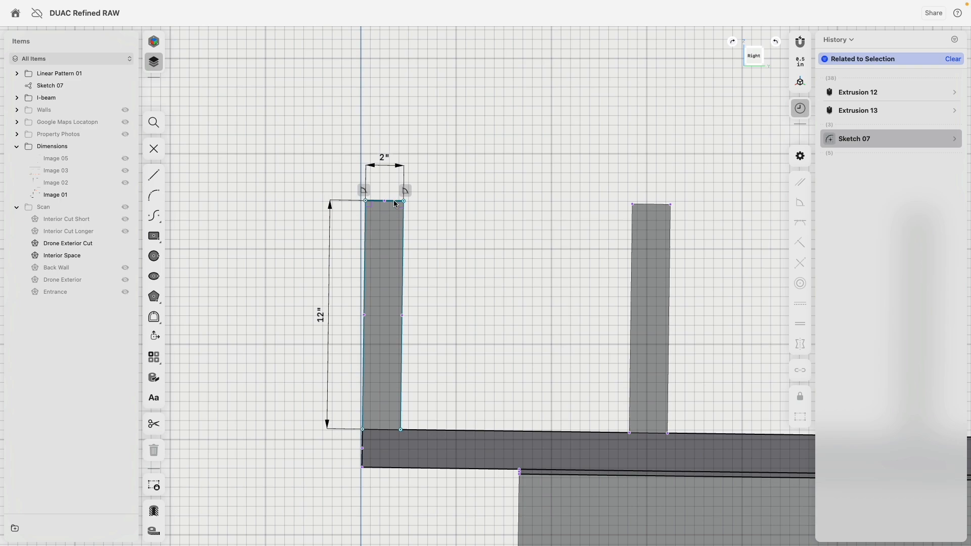
Step: Make the new joist outline's short top line equal to the original profile's 2-inch top edge, and leave the sketch
{"action": "left_click", "coordinate": [395, 202]}
{"action": "scroll", "coordinate": [459, 232], "scroll_direction": "down", "scroll_amount": 10}
{"action": "scroll", "coordinate": [386, 231], "scroll_direction": "down", "scroll_amount": 3}
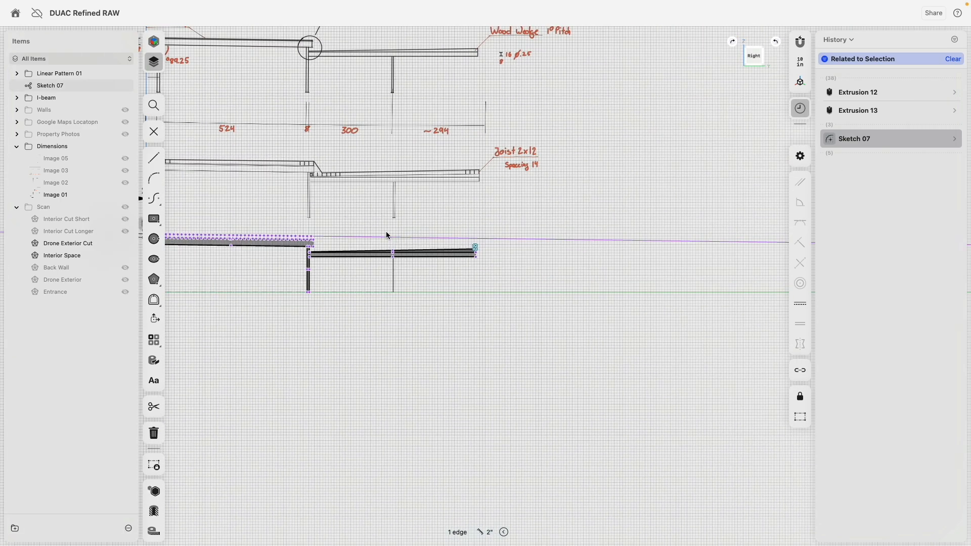
{"action": "scroll", "coordinate": [386, 231], "scroll_direction": "up", "scroll_amount": 15}
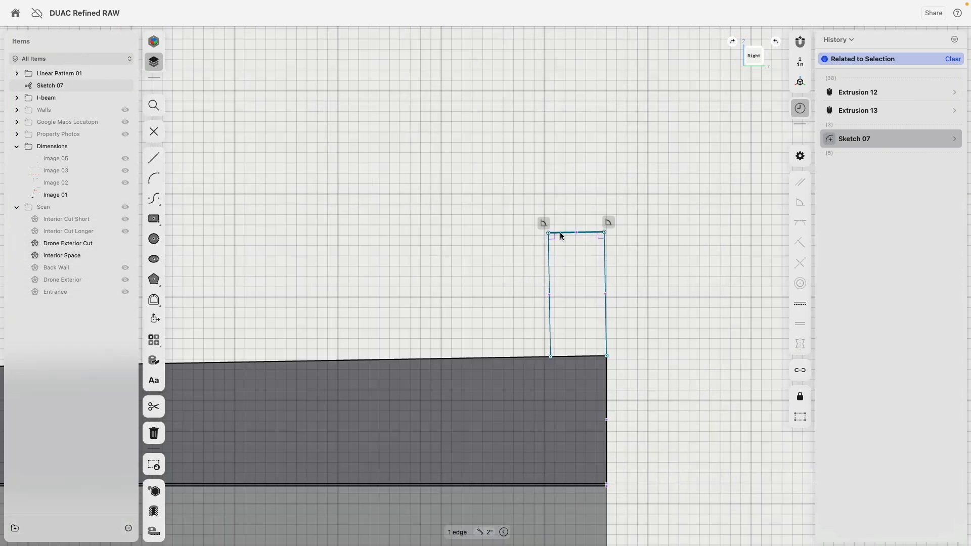
{"action": "left_click", "coordinate": [560, 235], "text": "shift"}
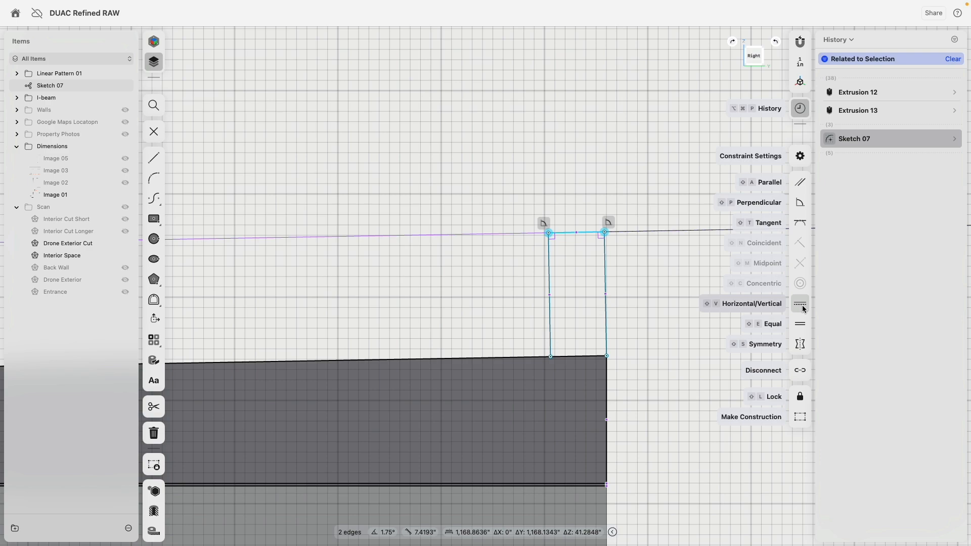
{"action": "left_click", "coordinate": [803, 325]}
{"action": "scroll", "coordinate": [627, 273], "scroll_direction": "down", "scroll_amount": 12}
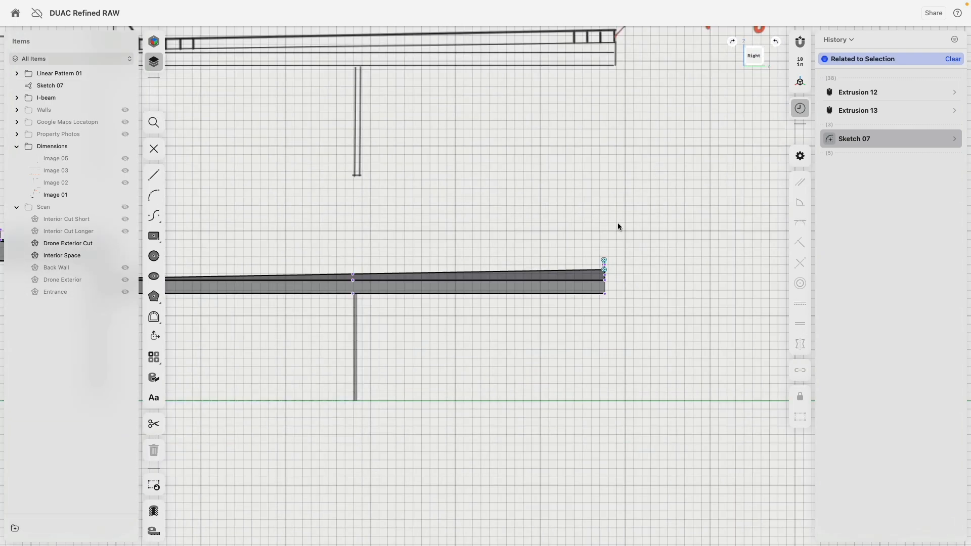
{"action": "left_click", "coordinate": [616, 178]}
{"action": "right_click_drag", "start_coordinate": [616, 178], "coordinate": [511, 256]}
{"action": "scroll", "coordinate": [511, 256], "scroll_direction": "down", "scroll_amount": 10}
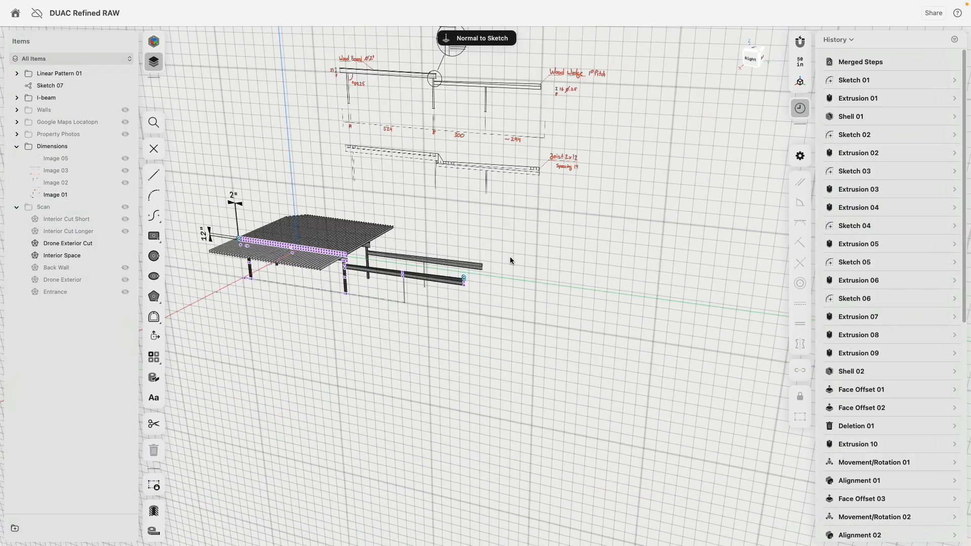
{"action": "scroll", "coordinate": [510, 257], "scroll_direction": "down", "scroll_amount": 4}
{"action": "scroll", "coordinate": [435, 234], "scroll_direction": "up", "scroll_amount": 10}
{"action": "key", "text": "Escape"}
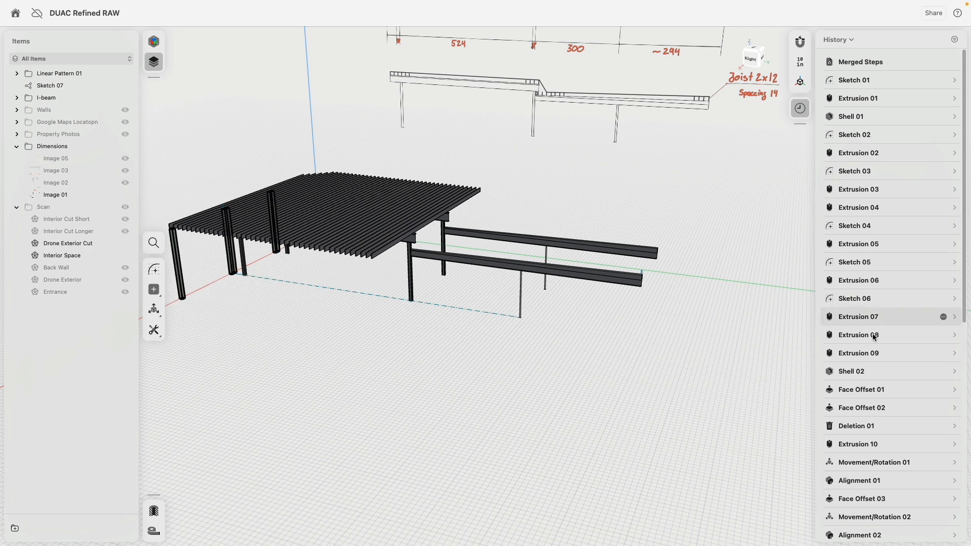
Step: Add the new joist profile at the lower beam's end to the profile selection of Extrusion 14
{"action": "scroll", "coordinate": [873, 338], "scroll_direction": "down", "scroll_amount": 8}
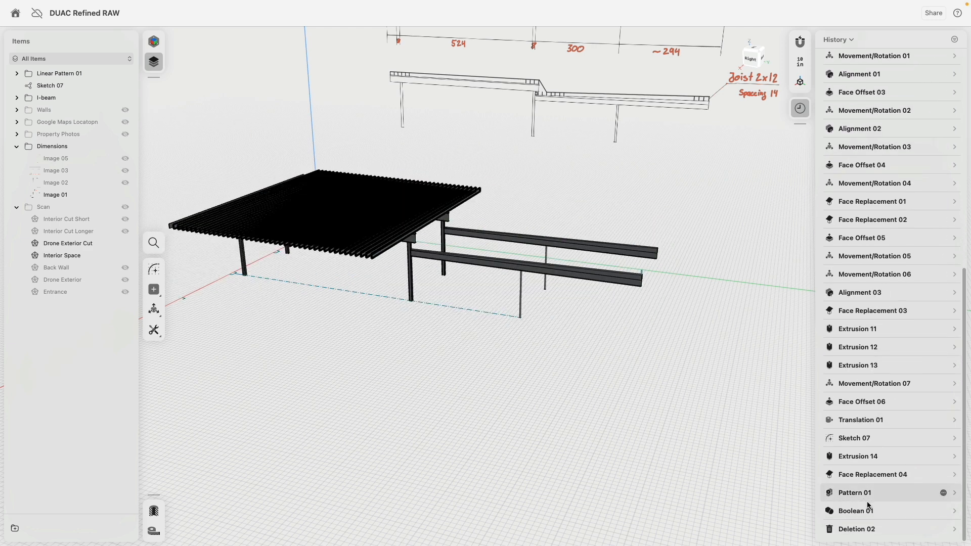
{"action": "right_click", "coordinate": [854, 459]}
{"action": "left_click", "coordinate": [833, 458]}
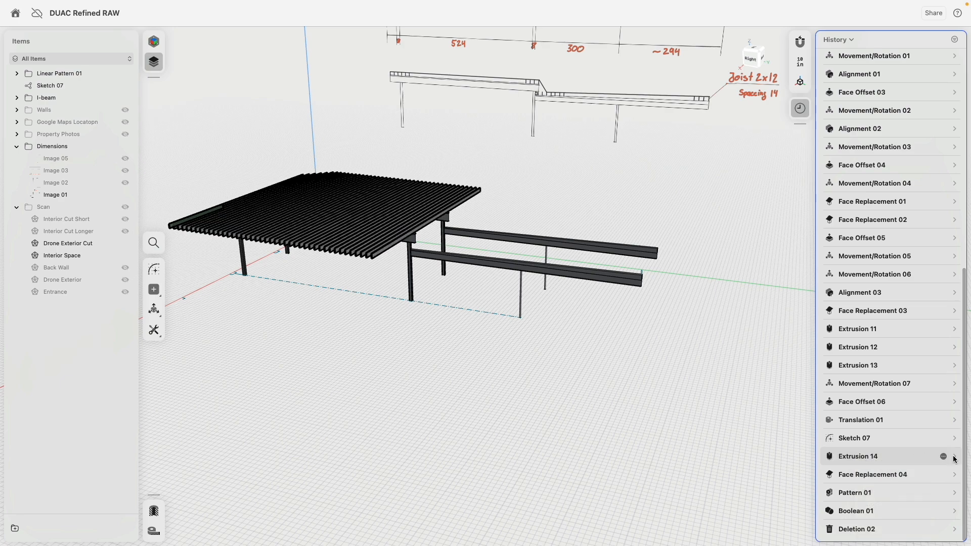
{"action": "left_click", "coordinate": [954, 457]}
{"action": "left_click", "coordinate": [939, 388]}
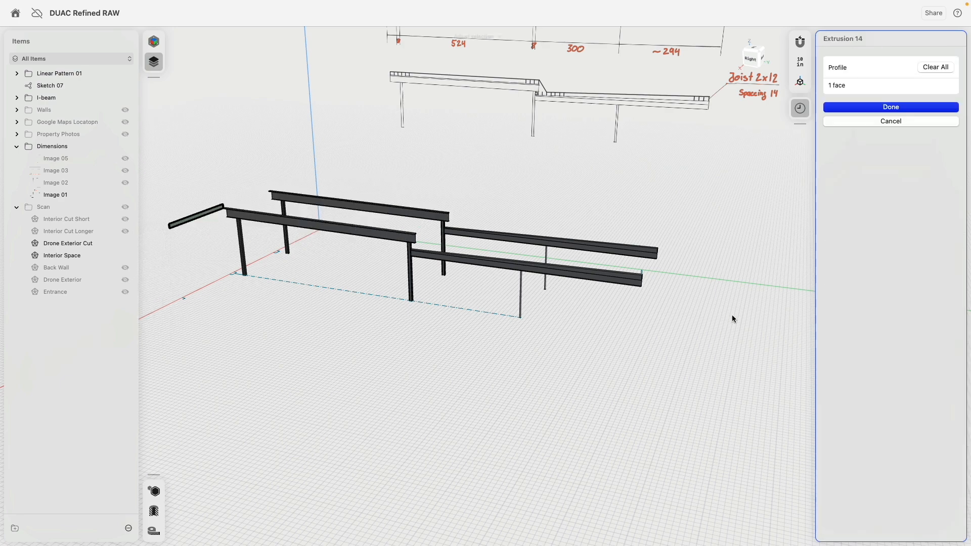
{"action": "scroll", "coordinate": [653, 269], "scroll_direction": "up", "scroll_amount": 5}
{"action": "left_click", "coordinate": [633, 261]}
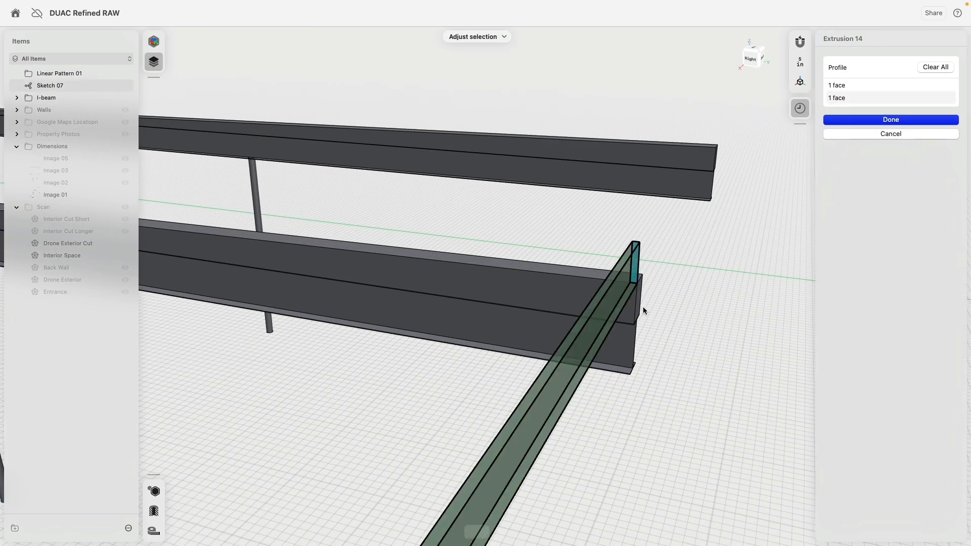
{"action": "scroll", "coordinate": [644, 324], "scroll_direction": "down", "scroll_amount": 5}
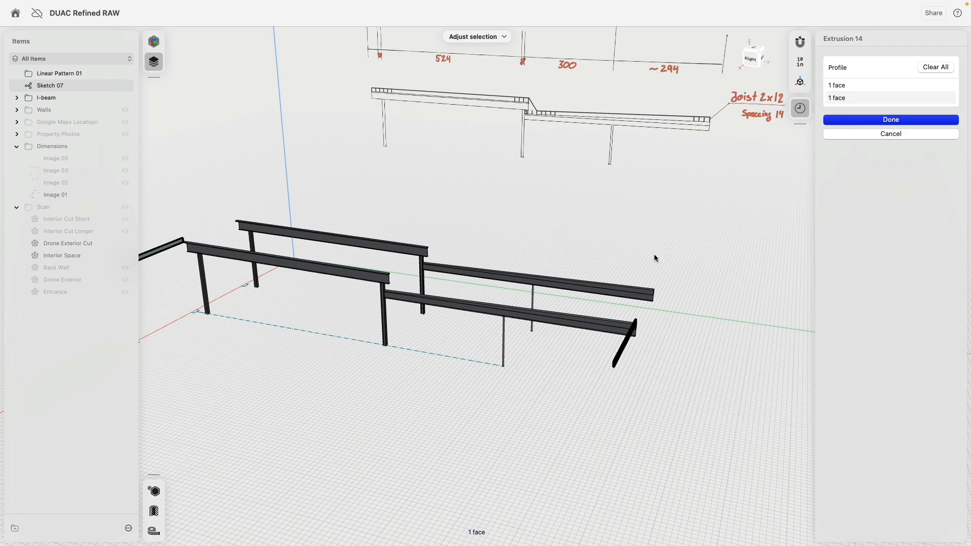
{"action": "scroll", "coordinate": [653, 258], "scroll_direction": "down", "scroll_amount": 3}
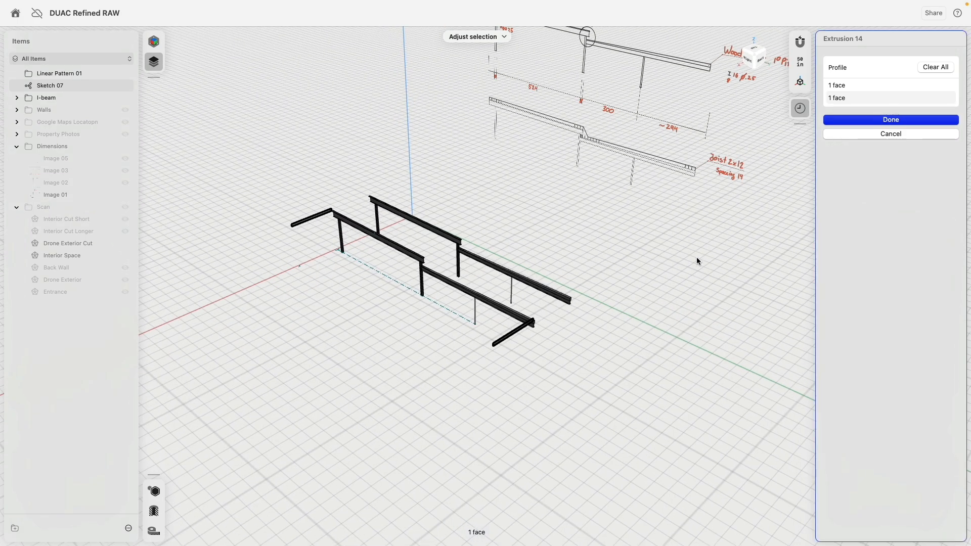
{"action": "scroll", "coordinate": [881, 427], "scroll_direction": "down", "scroll_amount": 5}
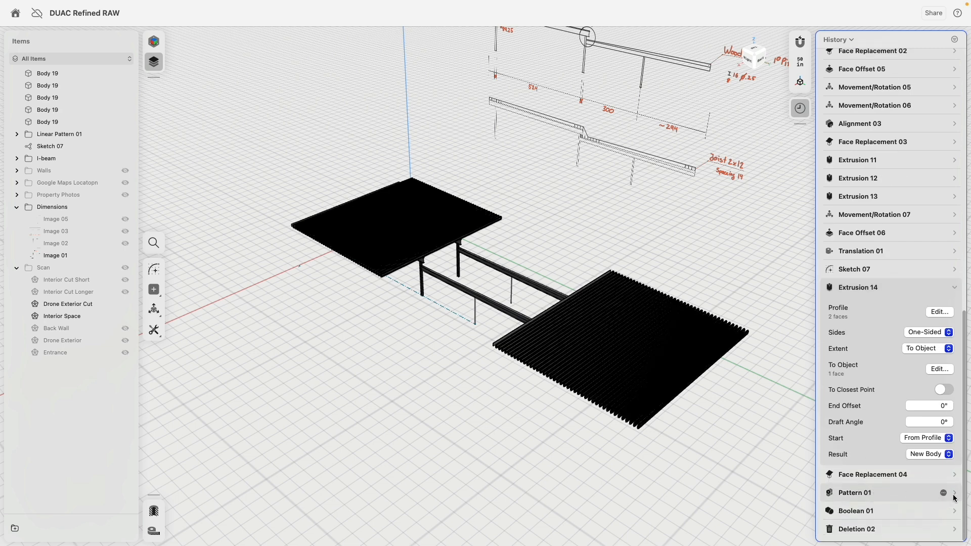
Step: Remove the lower section's joist from the target bodies of Pattern 01
{"action": "left_click", "coordinate": [954, 494]}
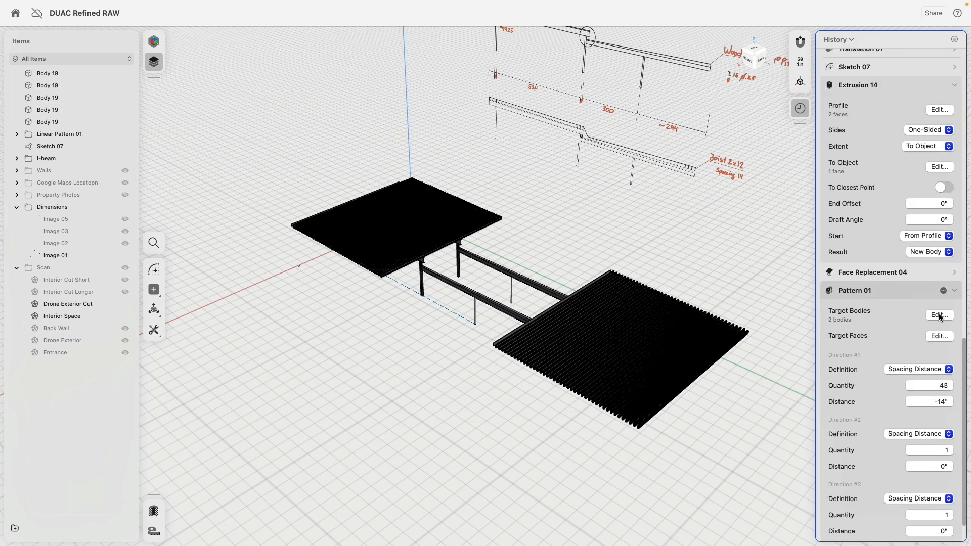
{"action": "left_click", "coordinate": [939, 315]}
{"action": "scroll", "coordinate": [430, 403], "scroll_direction": "up", "scroll_amount": 10}
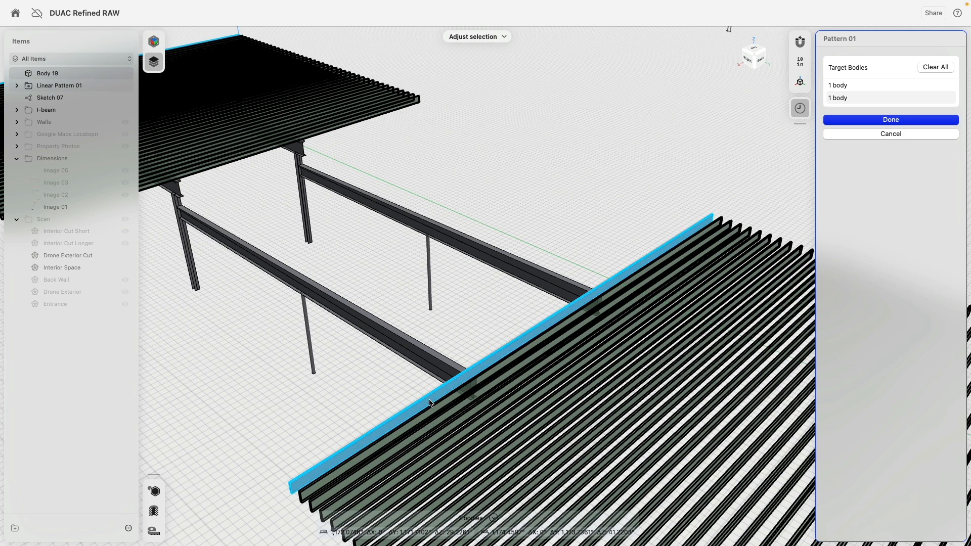
{"action": "left_click", "coordinate": [430, 403]}
{"action": "scroll", "coordinate": [430, 403], "scroll_direction": "down", "scroll_amount": 10}
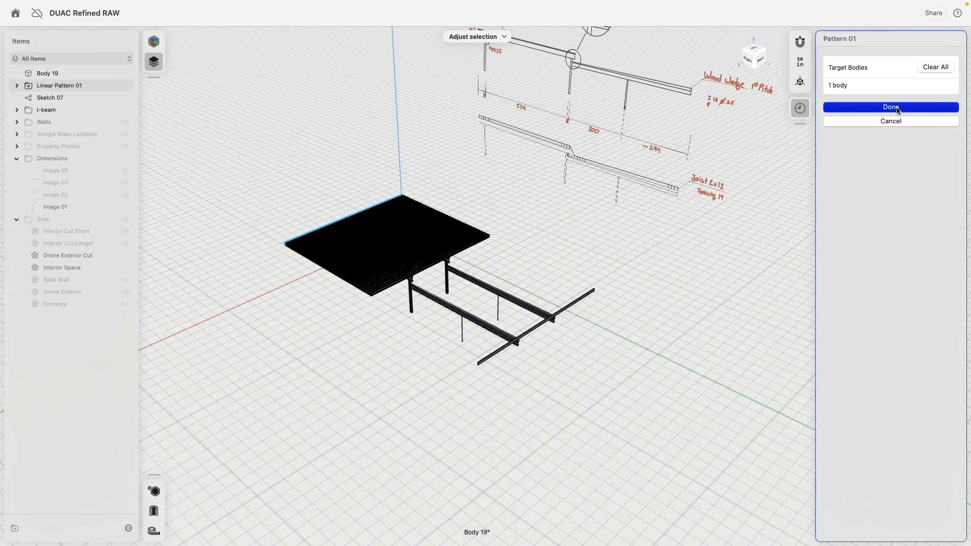
{"action": "left_click", "coordinate": [891, 108]}
{"action": "scroll", "coordinate": [524, 357], "scroll_direction": "up", "scroll_amount": 8}
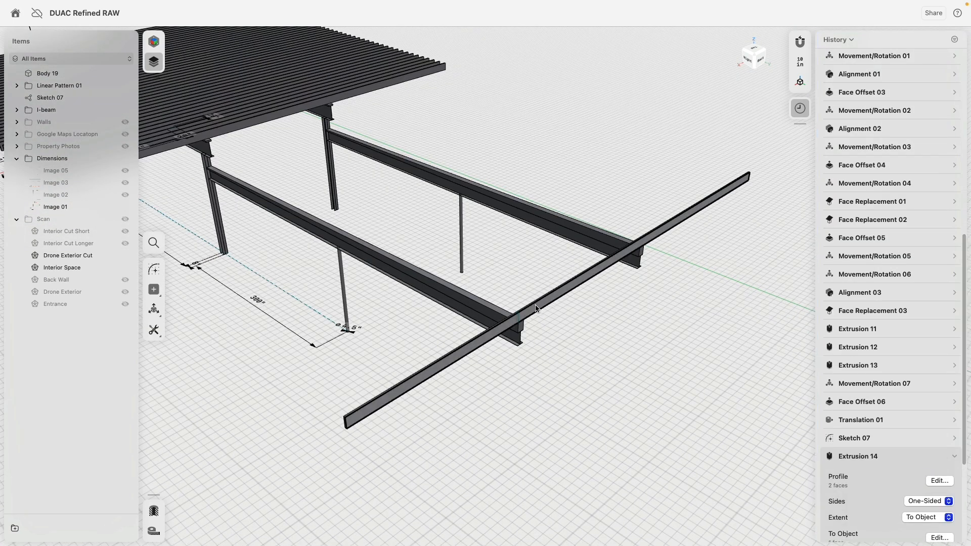
{"action": "left_click", "coordinate": [536, 307]}
{"action": "left_click", "coordinate": [577, 286]}
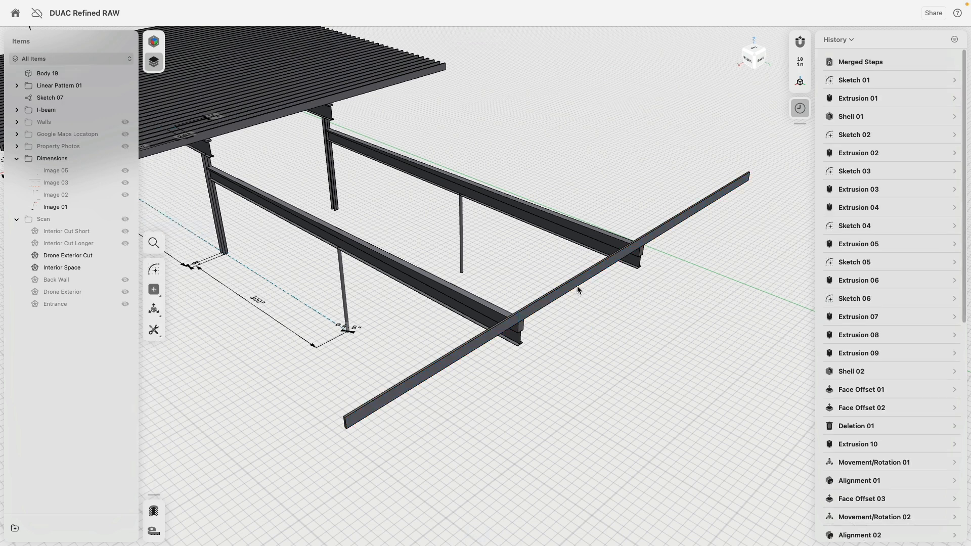
{"action": "left_click", "coordinate": [577, 286]}
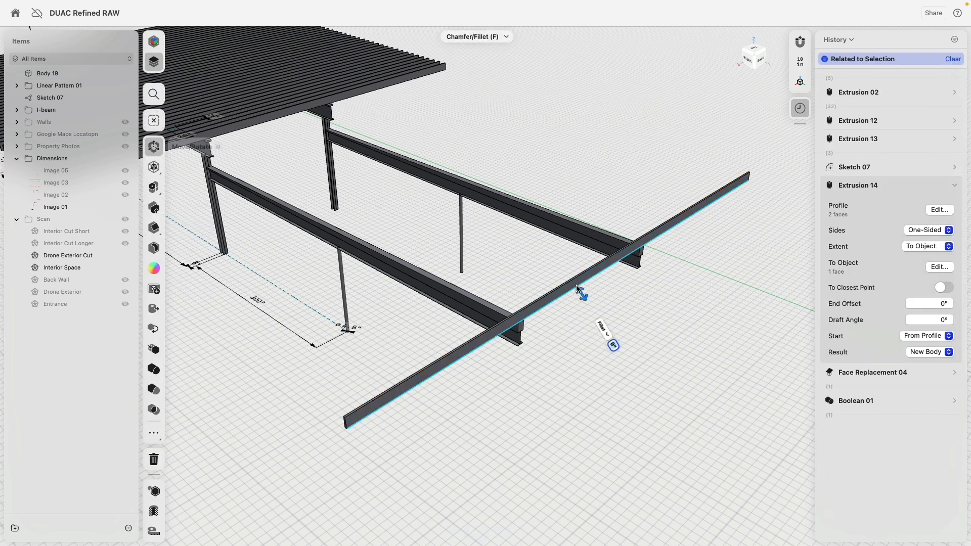
{"action": "left_click", "coordinate": [153, 187]}
{"action": "left_click_drag", "start_coordinate": [585, 271], "coordinate": [445, 281]}
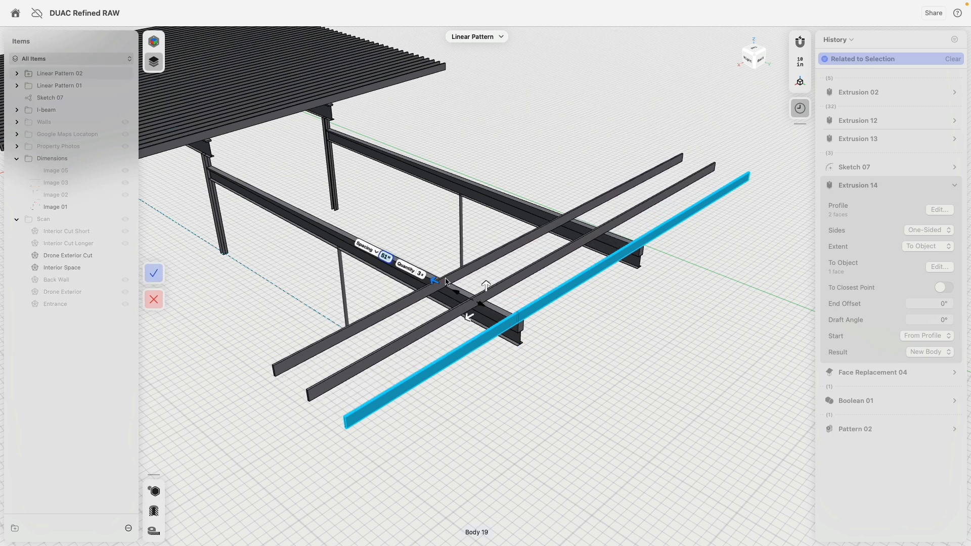
{"action": "key", "text": "Tab"}
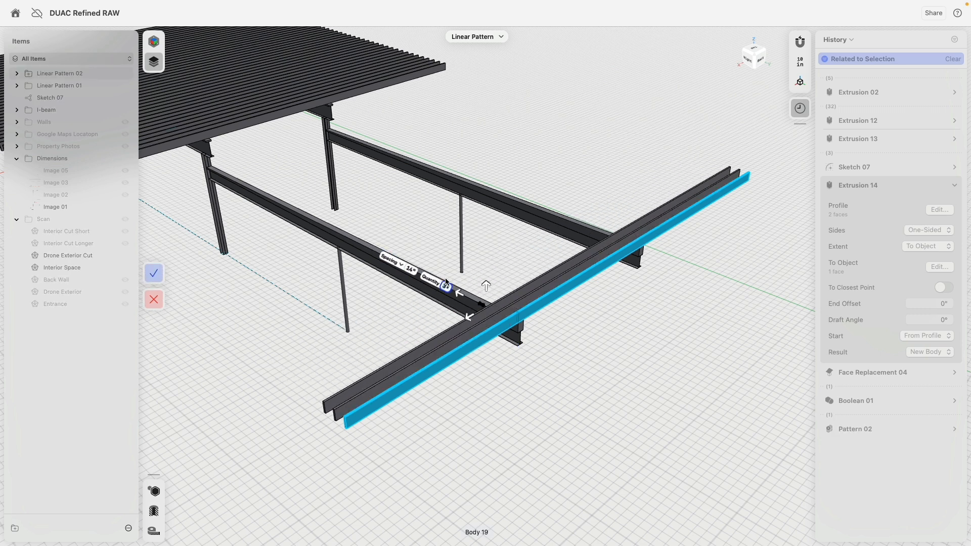
{"action": "key", "text": "Return"}
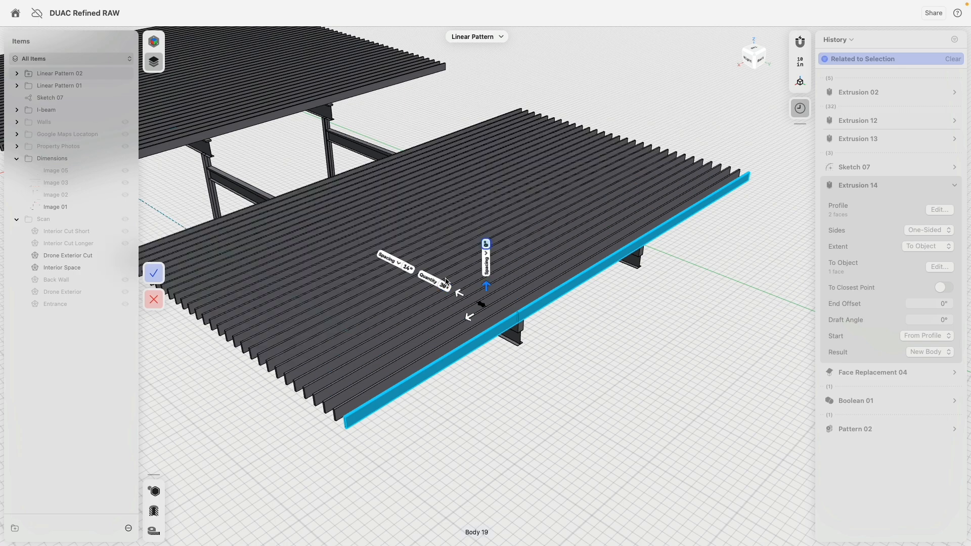
{"action": "left_click", "coordinate": [444, 286]}
{"action": "type", "text": "40"}
{"action": "key", "text": "Tab"}
{"action": "right_click_drag", "start_coordinate": [475, 219], "coordinate": [306, 254]}
{"action": "middle_click_drag", "start_coordinate": [307, 253], "coordinate": [523, 213]}
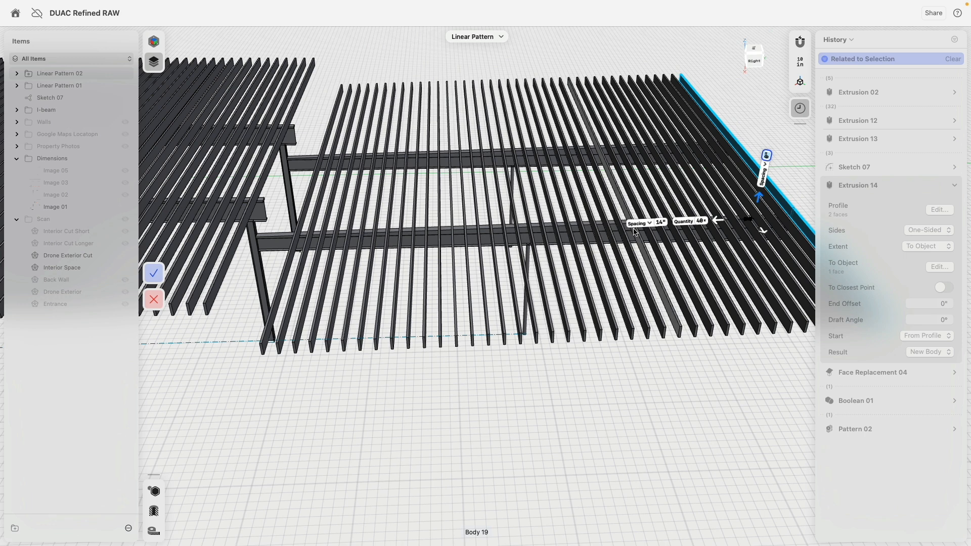
{"action": "left_click", "coordinate": [700, 229]}
{"action": "type", "text": "43"}
{"action": "key", "text": "Tab"}
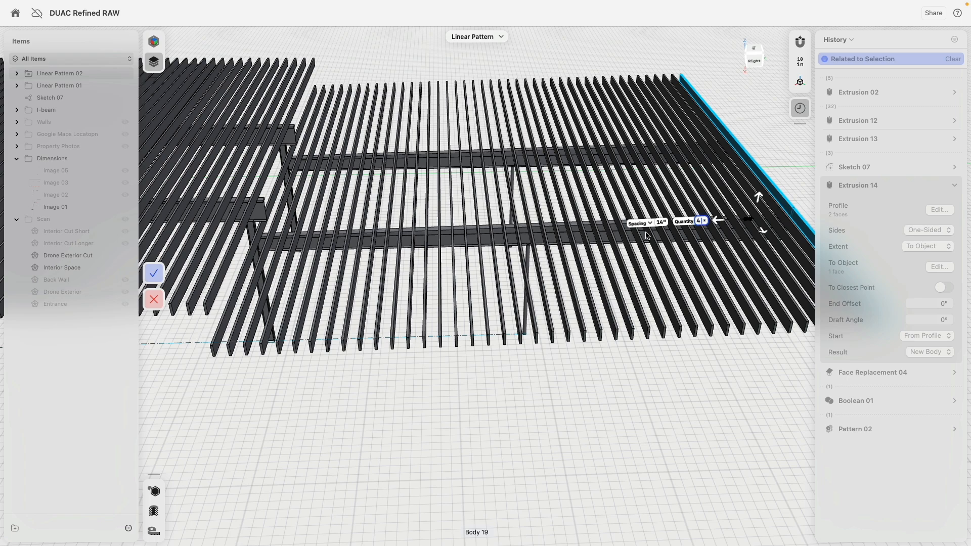
{"action": "right_click_drag", "start_coordinate": [241, 303], "coordinate": [255, 282]}
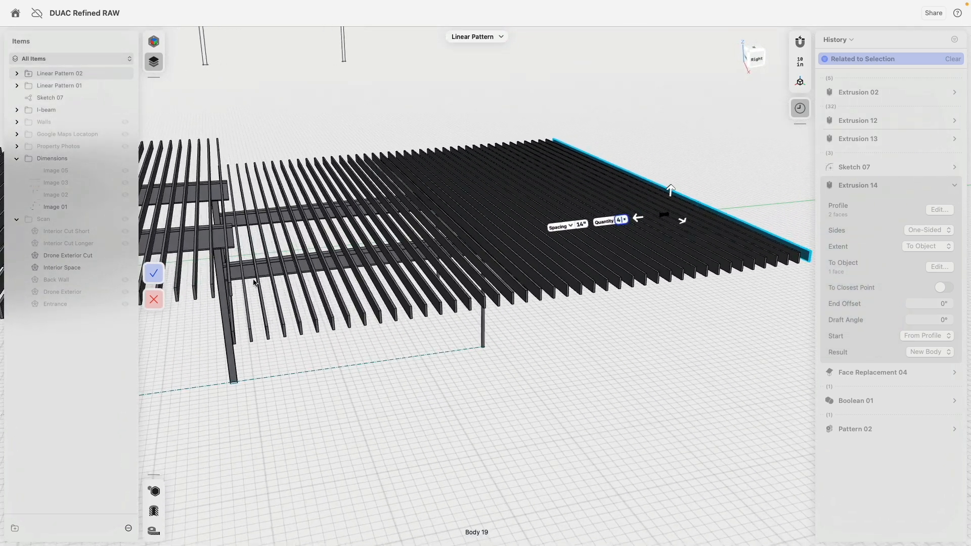
{"action": "key", "text": "Escape"}
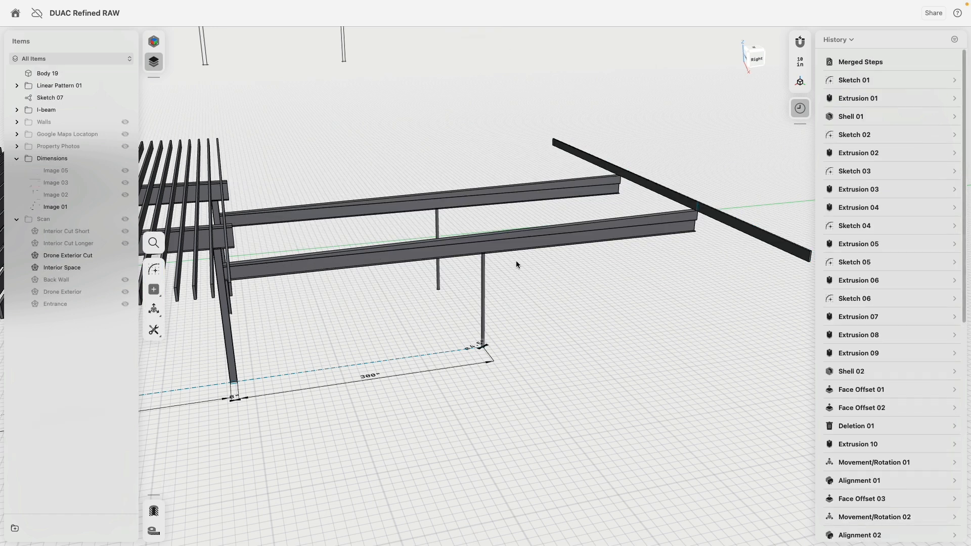
Step: Create a linear pattern of the lower section's joist along the beams toward the upper roof, with 14-inch spacing and a quantity of 43
{"action": "left_click", "coordinate": [741, 221]}
{"action": "left_click", "coordinate": [153, 146]}
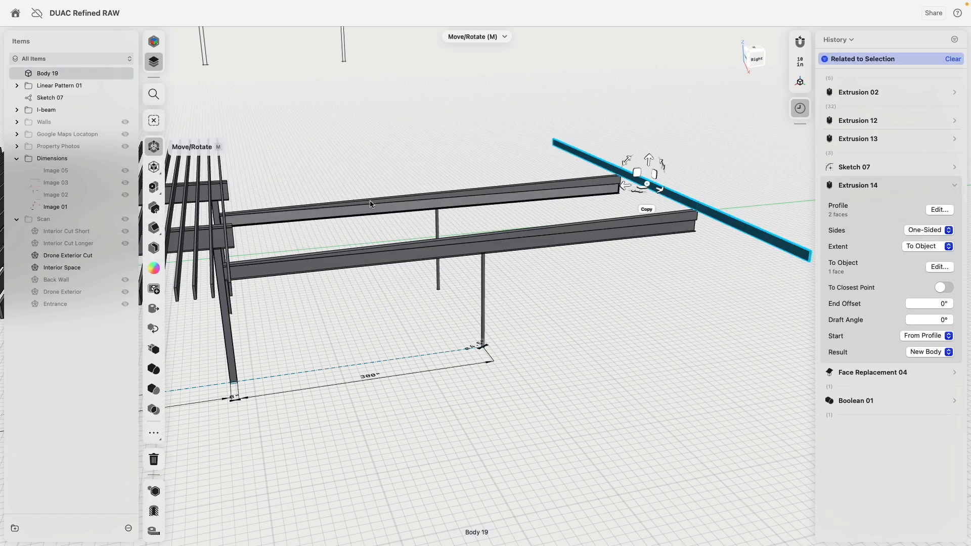
{"action": "left_click", "coordinate": [155, 187]}
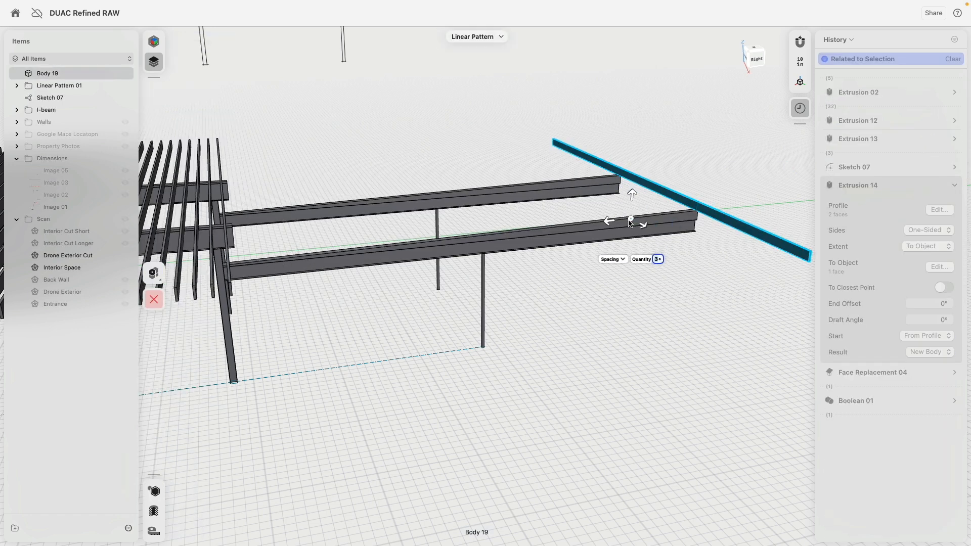
{"action": "left_click_drag", "start_coordinate": [613, 222], "coordinate": [560, 278]}
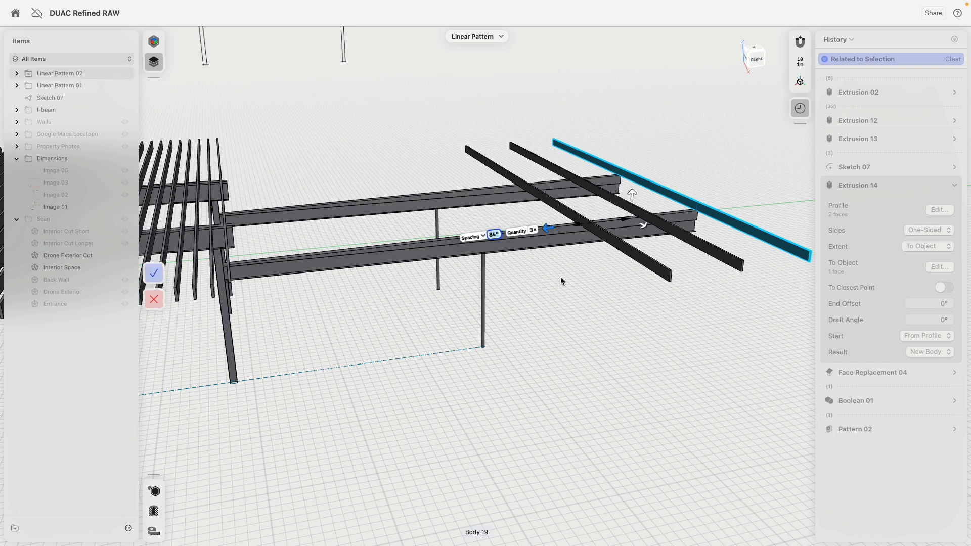
{"action": "key", "text": "Tab"}
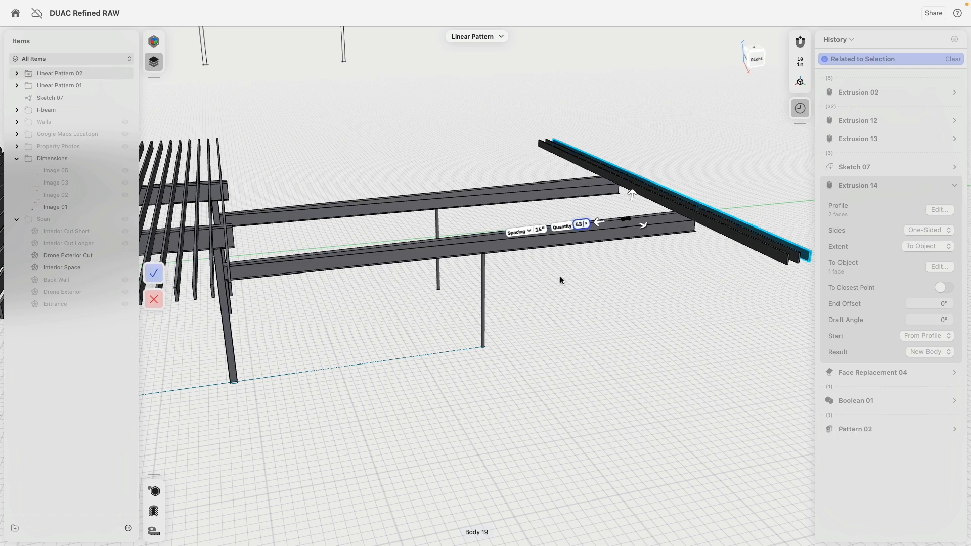
{"action": "key", "text": "Tab"}
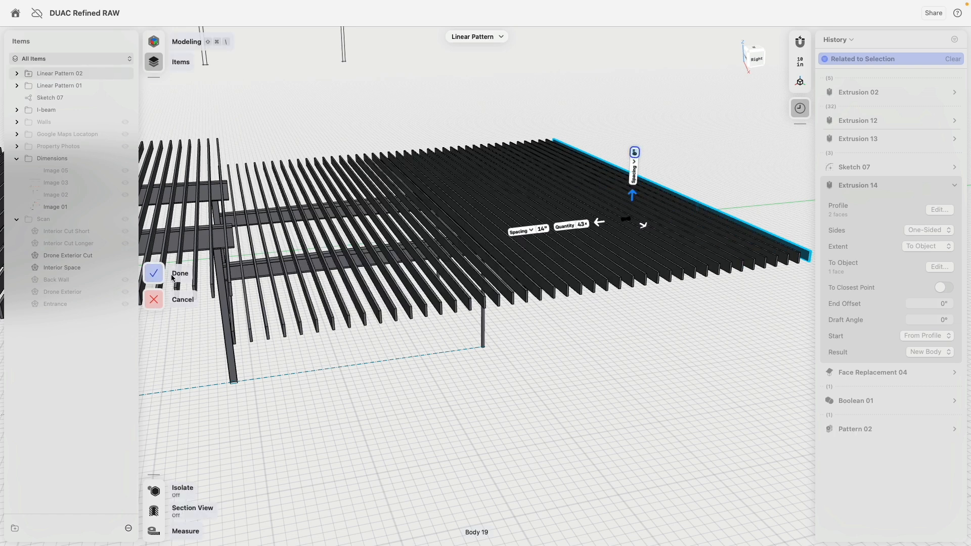
{"action": "left_click", "coordinate": [154, 273]}
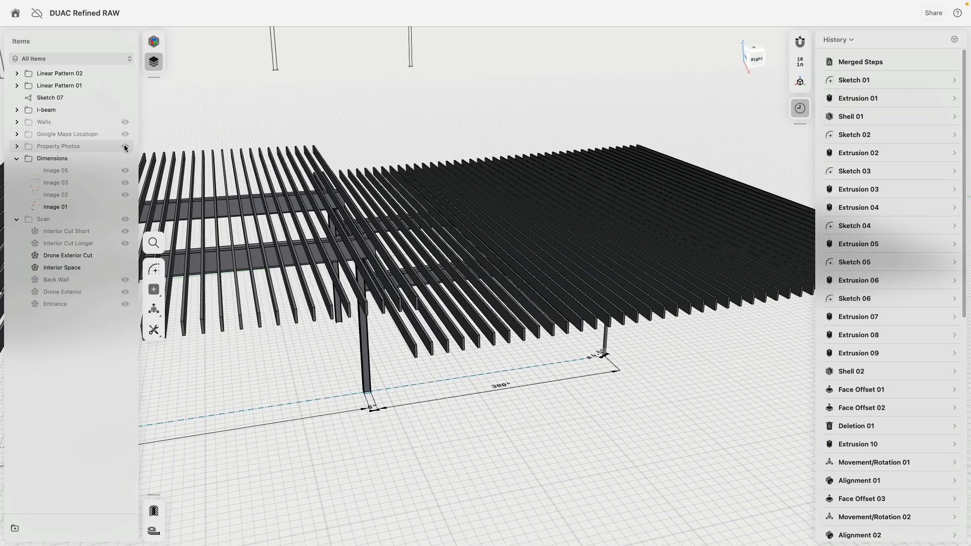
Step: Show the Property Photos folder and examine the interior photo where the roof joists meet the steel beam and column
{"action": "left_click", "coordinate": [125, 149]}
{"action": "scroll", "coordinate": [303, 268], "scroll_direction": "down", "scroll_amount": 5}
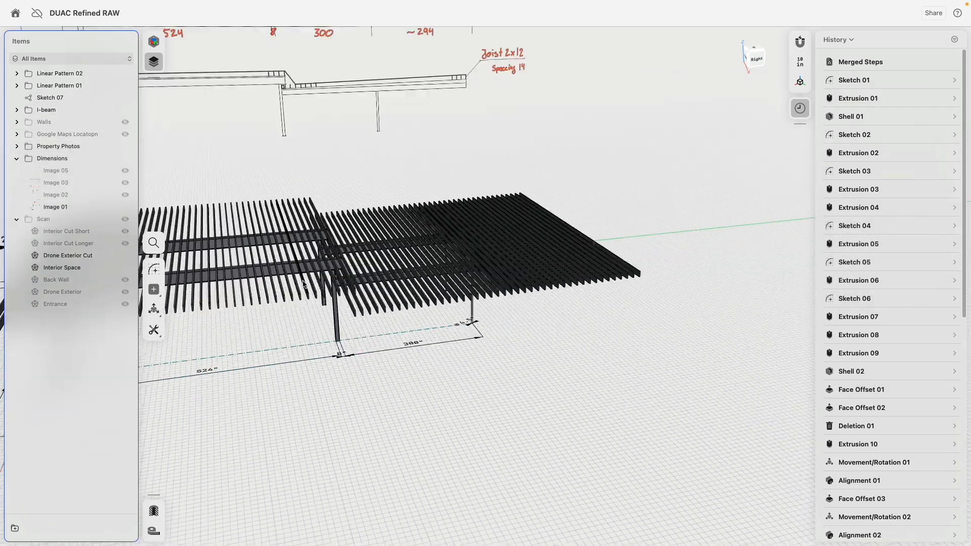
{"action": "right_click_drag", "start_coordinate": [313, 268], "coordinate": [524, 344]}
{"action": "middle_click_drag", "start_coordinate": [523, 344], "coordinate": [495, 248]}
{"action": "scroll", "coordinate": [496, 249], "scroll_direction": "up", "scroll_amount": 5}
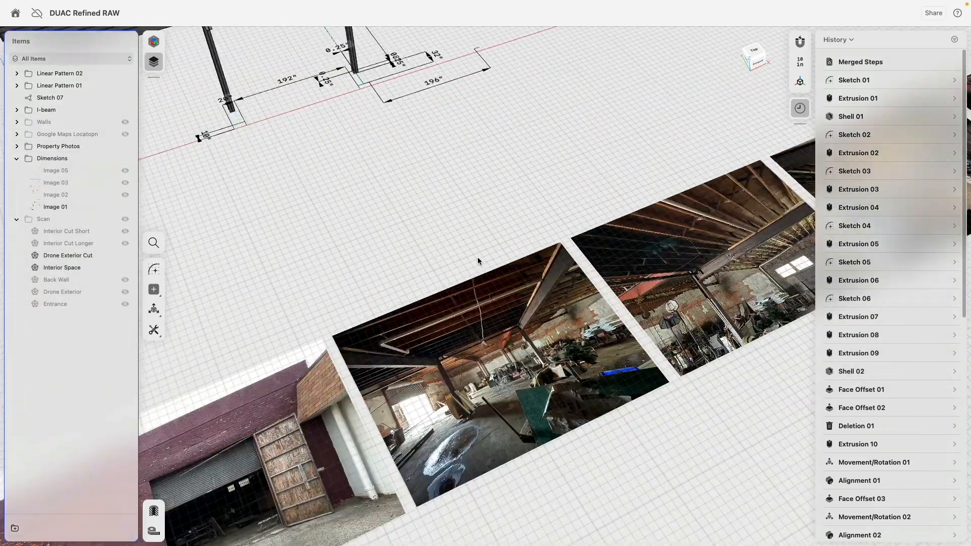
{"action": "right_click_drag", "start_coordinate": [477, 257], "coordinate": [424, 348]}
{"action": "scroll", "coordinate": [635, 313], "scroll_direction": "up", "scroll_amount": 10}
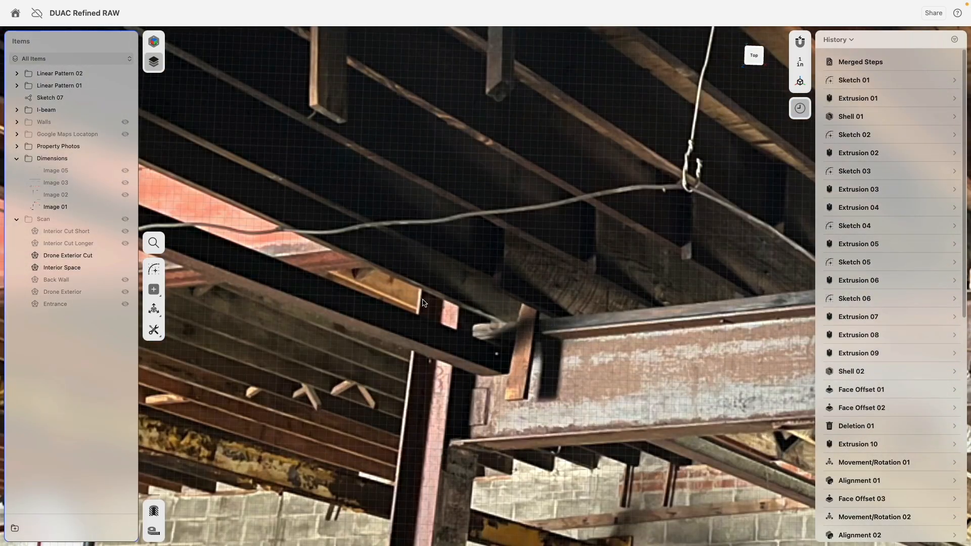
Step: Examine the property photos for how the joists rest on the steel beams and how studs fill the gap between the two roof levels
{"action": "scroll", "coordinate": [498, 372], "scroll_direction": "down", "scroll_amount": 2}
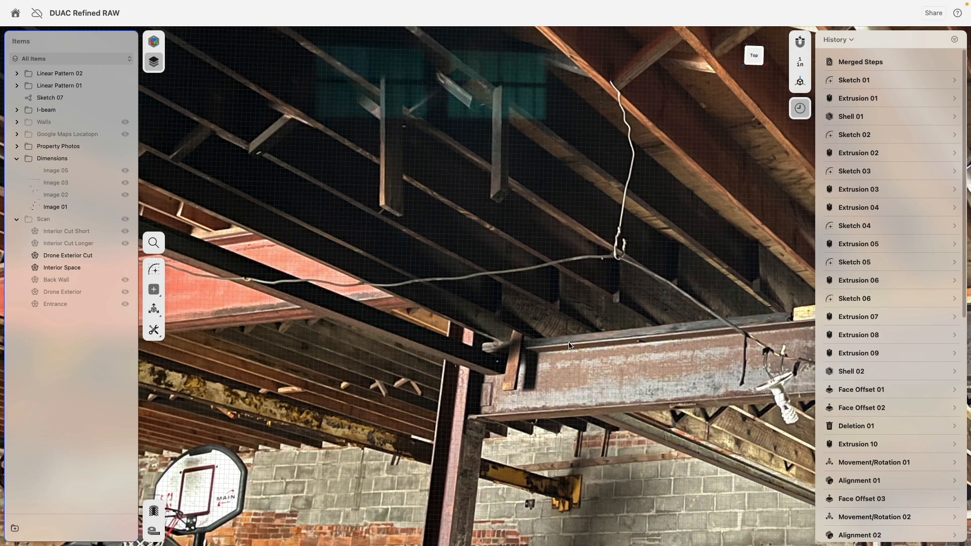
{"action": "scroll", "coordinate": [574, 340], "scroll_direction": "up", "scroll_amount": 5}
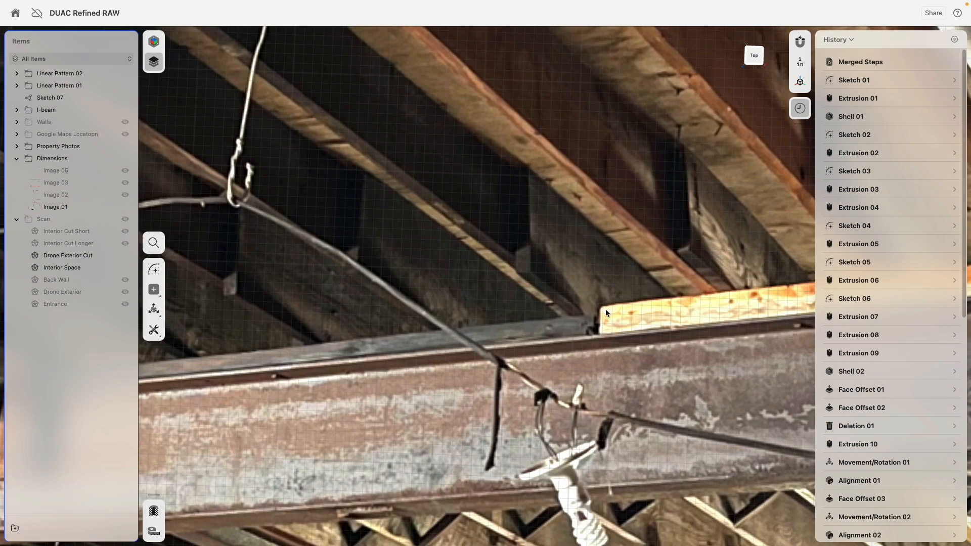
{"action": "scroll", "coordinate": [589, 363], "scroll_direction": "down", "scroll_amount": 6}
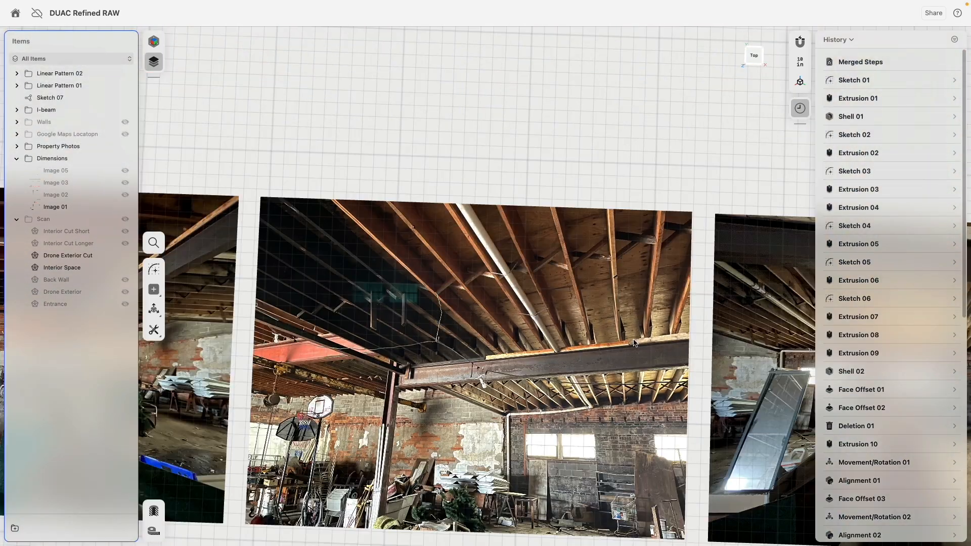
{"action": "middle_click_drag", "start_coordinate": [635, 344], "coordinate": [288, 331]}
{"action": "middle_click_drag", "start_coordinate": [682, 326], "coordinate": [314, 331]}
{"action": "mouse_move", "coordinate": [734, 321]}
{"action": "middle_mouse_down"}
{"action": "mouse_move", "coordinate": [361, 302]}
{"action": "mouse_move", "coordinate": [290, 321]}
{"action": "middle_mouse_up"}
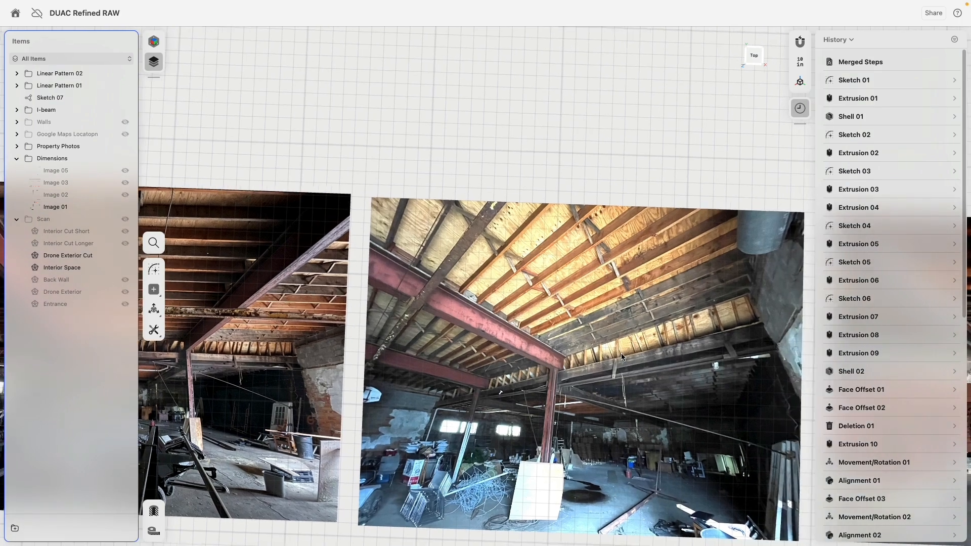
{"action": "middle_click_drag", "start_coordinate": [624, 359], "coordinate": [550, 353]}
{"action": "scroll", "coordinate": [551, 353], "scroll_direction": "up", "scroll_amount": 5}
{"action": "scroll", "coordinate": [361, 444], "scroll_direction": "up", "scroll_amount": 3}
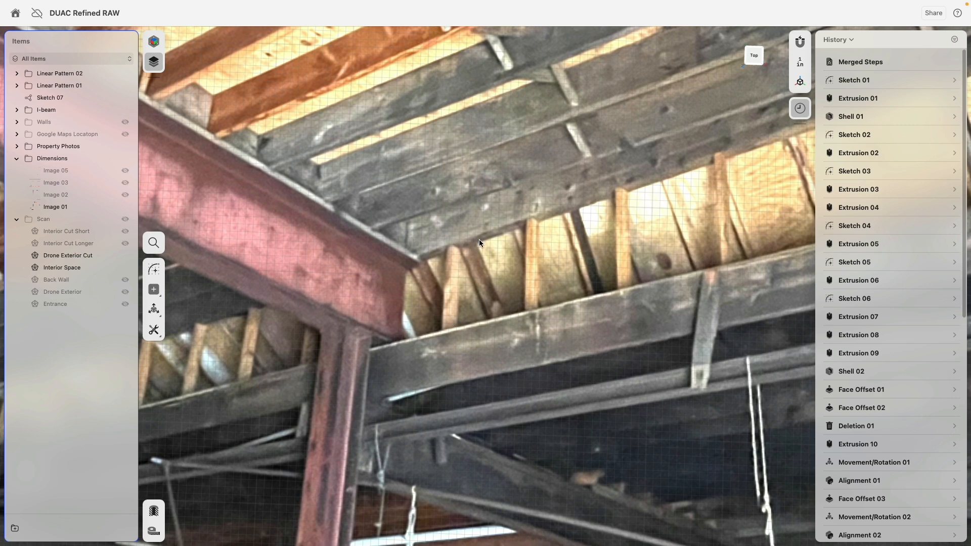
{"action": "scroll", "coordinate": [446, 331], "scroll_direction": "down", "scroll_amount": 5}
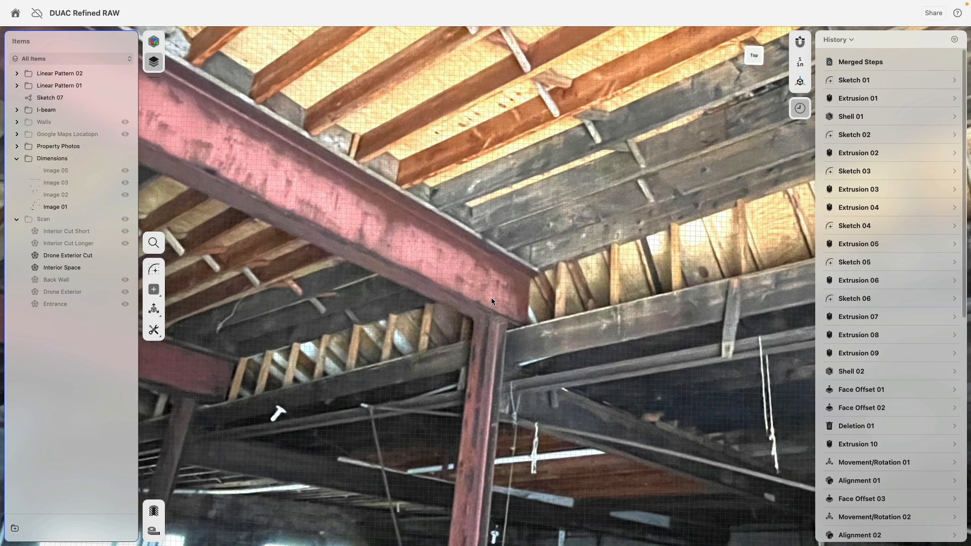
{"action": "scroll", "coordinate": [505, 348], "scroll_direction": "down", "scroll_amount": 3}
{"action": "key", "text": "super+Tab"}
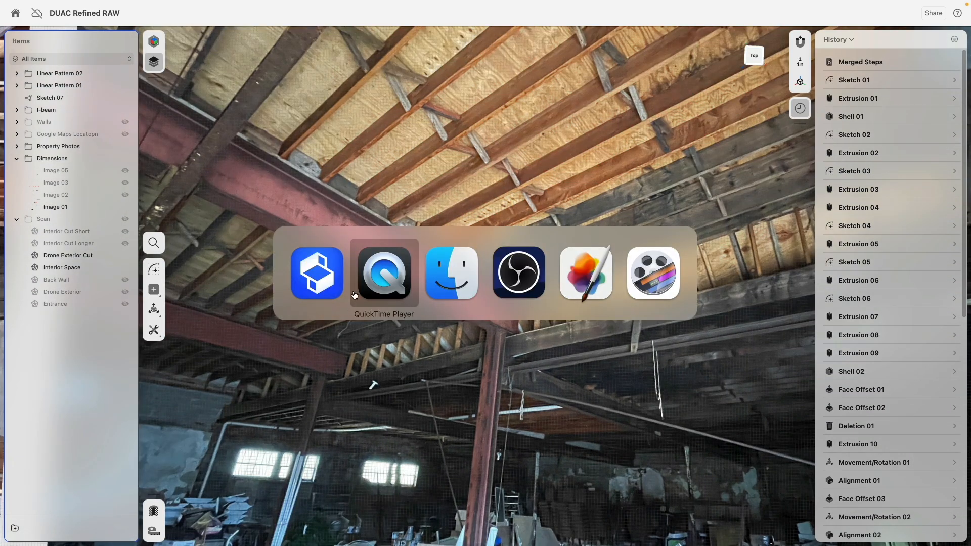
{"action": "scroll", "coordinate": [347, 332], "scroll_direction": "down", "scroll_amount": 10}
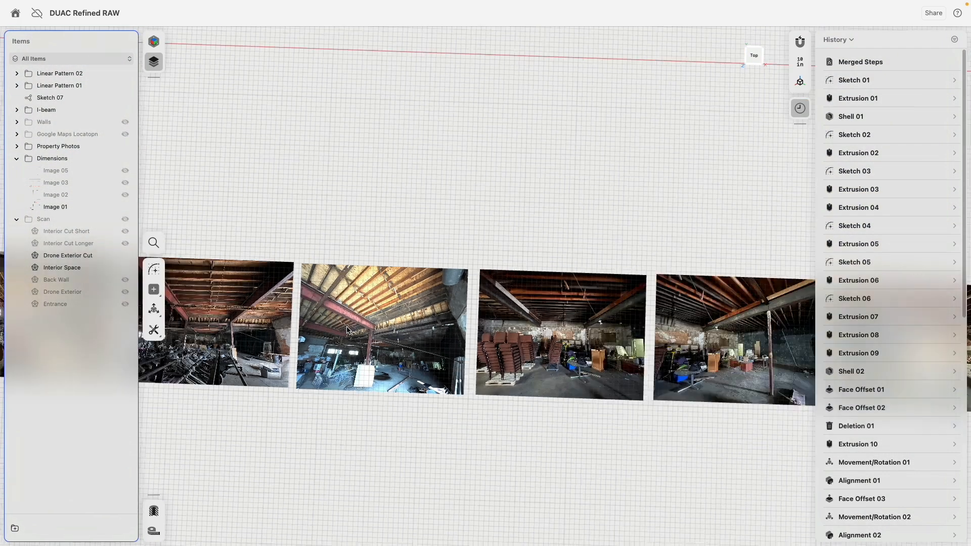
Step: Examine the model's step between the upper beam's end and the first lower joist, in side view and in perspective
{"action": "middle_click_drag", "start_coordinate": [349, 202], "coordinate": [599, 236]}
{"action": "scroll", "coordinate": [598, 236], "scroll_direction": "down", "scroll_amount": 10}
{"action": "middle_click_drag", "start_coordinate": [439, 211], "coordinate": [519, 238]}
{"action": "mouse_move", "coordinate": [626, 301]}
{"action": "right_mouse_down"}
{"action": "mouse_move", "coordinate": [499, 251]}
{"action": "mouse_move", "coordinate": [467, 223]}
{"action": "right_mouse_up"}
{"action": "scroll", "coordinate": [720, 253], "scroll_direction": "up", "scroll_amount": 10}
{"action": "left_click", "coordinate": [752, 57]}
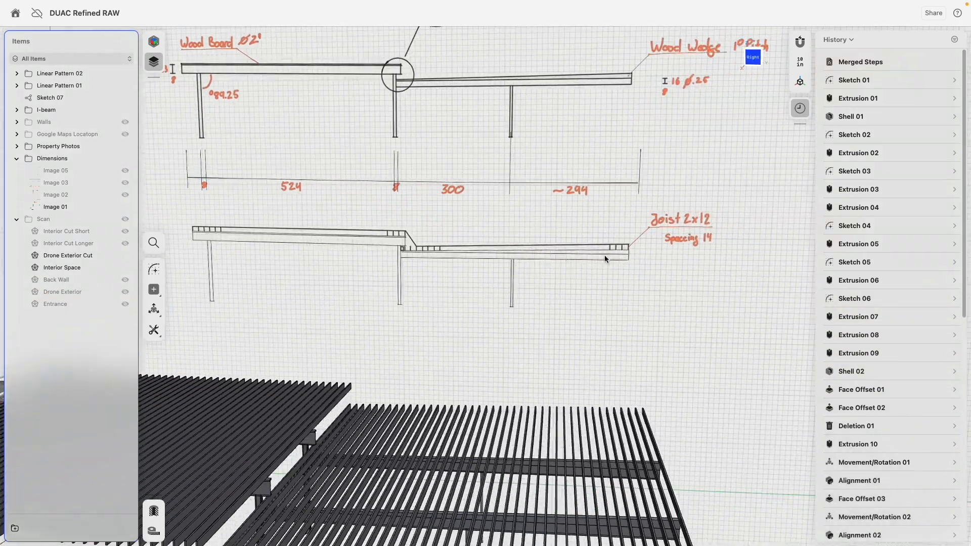
{"action": "scroll", "coordinate": [457, 309], "scroll_direction": "up", "scroll_amount": 10}
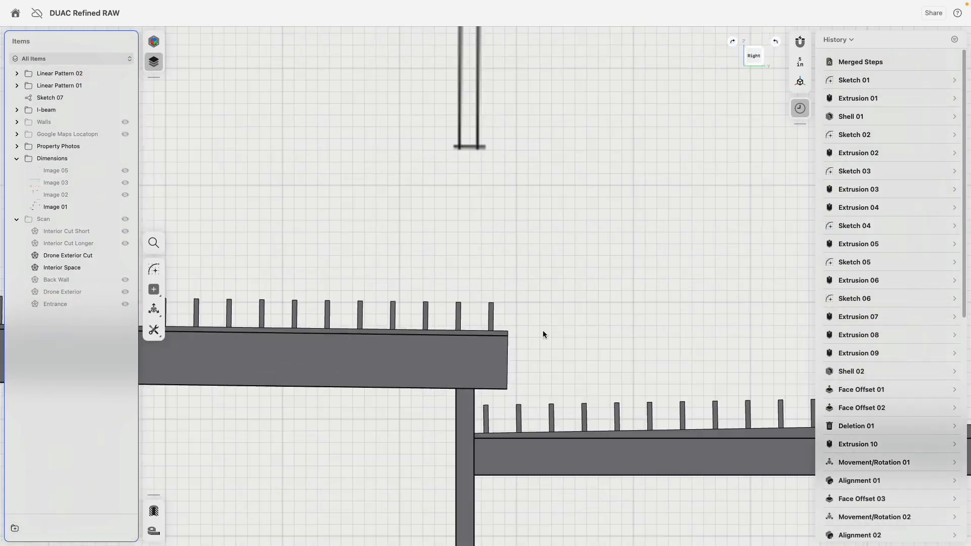
{"action": "scroll", "coordinate": [459, 272], "scroll_direction": "up", "scroll_amount": 5}
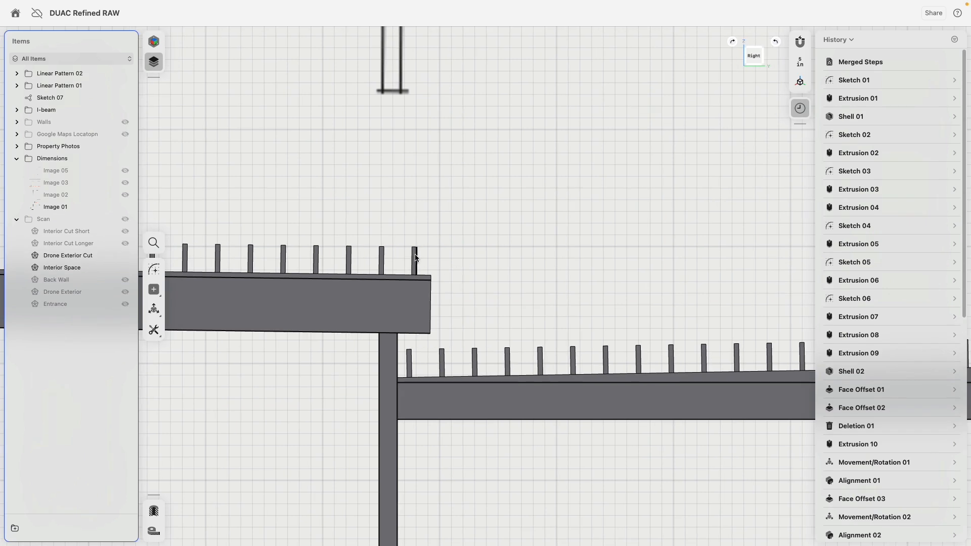
{"action": "scroll", "coordinate": [470, 293], "scroll_direction": "down", "scroll_amount": 5}
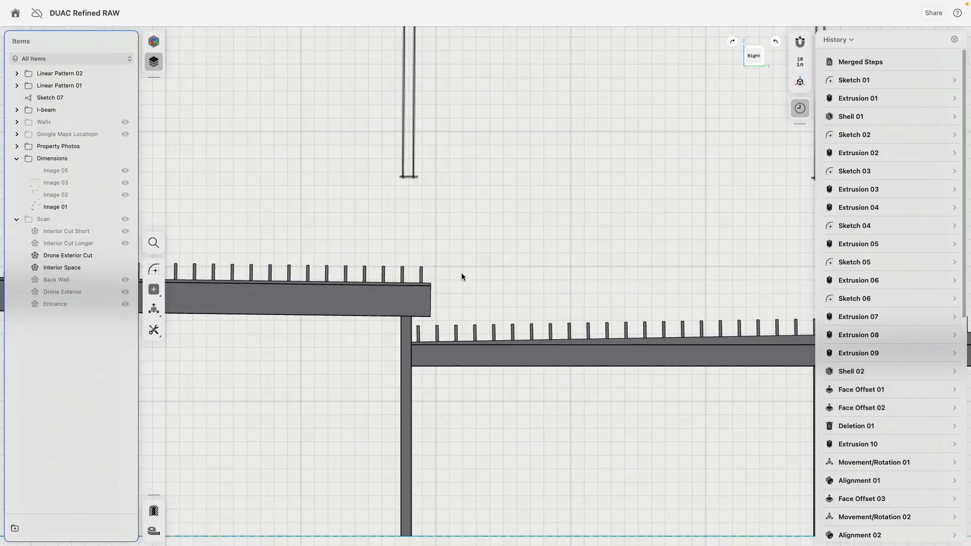
{"action": "mouse_move", "coordinate": [461, 273]}
{"action": "right_mouse_down"}
{"action": "mouse_move", "coordinate": [437, 282]}
{"action": "mouse_move", "coordinate": [438, 293]}
{"action": "right_mouse_up"}
{"action": "scroll", "coordinate": [369, 324], "scroll_direction": "up", "scroll_amount": 3}
{"action": "scroll", "coordinate": [425, 292], "scroll_direction": "up", "scroll_amount": 5}
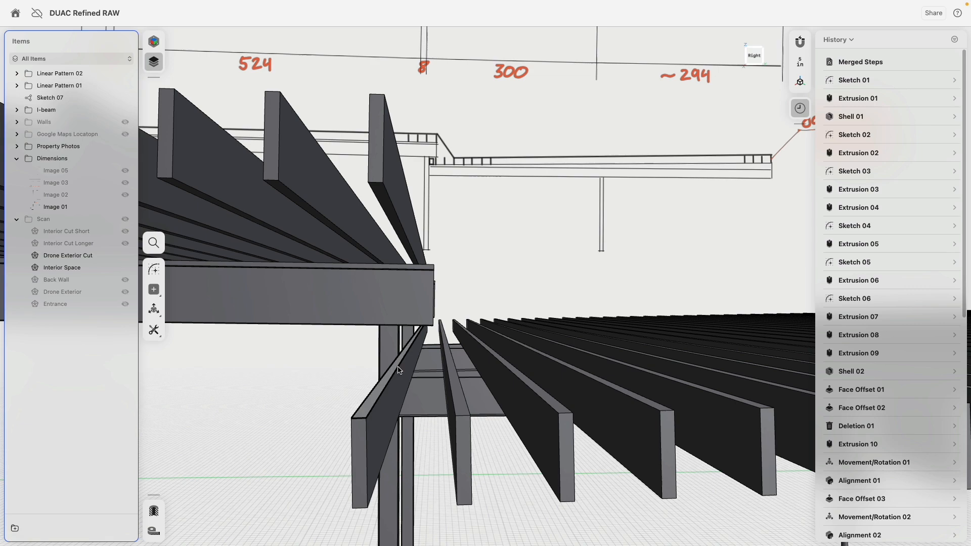
Step: Offset the side face of the first lower joist to a total thickness of 4 inches
{"action": "left_click", "coordinate": [757, 59]}
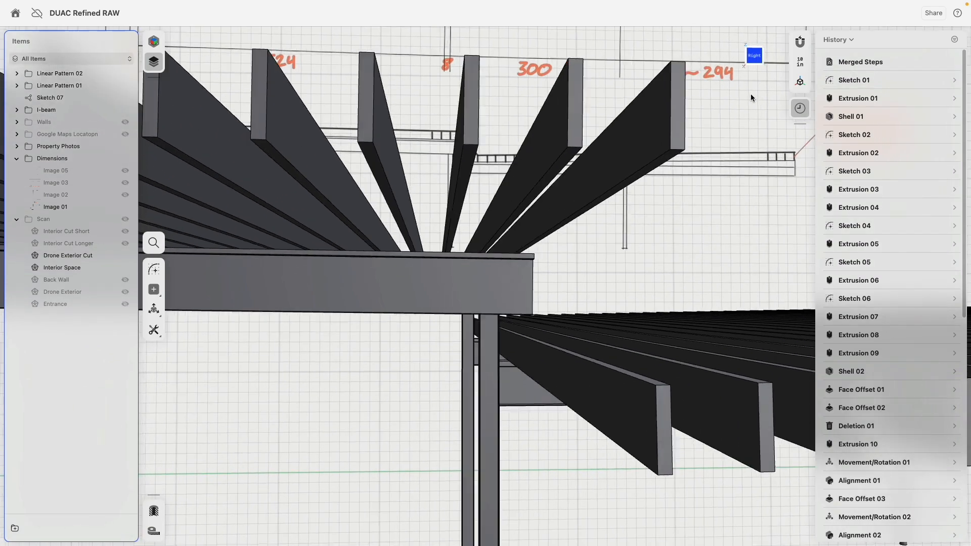
{"action": "scroll", "coordinate": [469, 313], "scroll_direction": "up", "scroll_amount": 5}
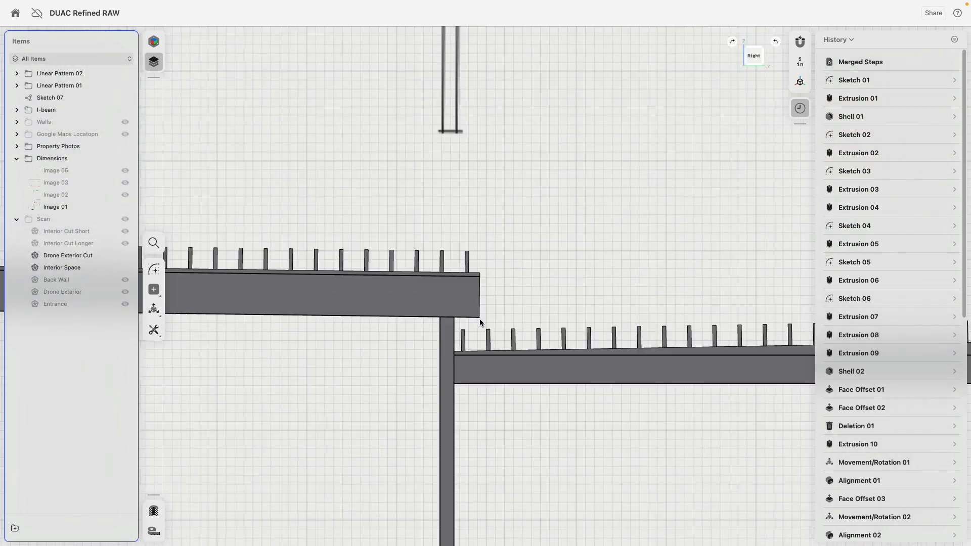
{"action": "mouse_move", "coordinate": [459, 339]}
{"action": "right_mouse_down"}
{"action": "mouse_move", "coordinate": [450, 348]}
{"action": "mouse_move", "coordinate": [458, 340]}
{"action": "right_mouse_up"}
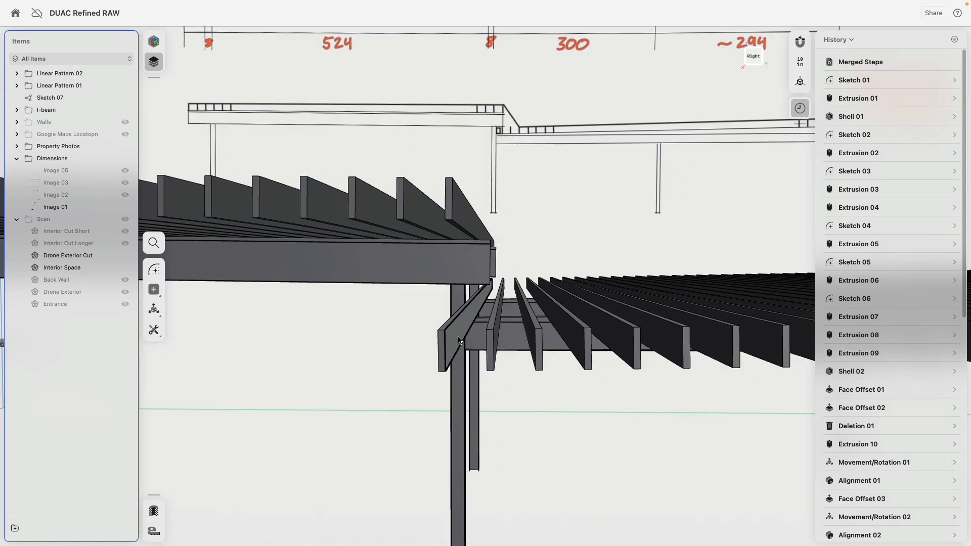
{"action": "left_click", "coordinate": [457, 335]}
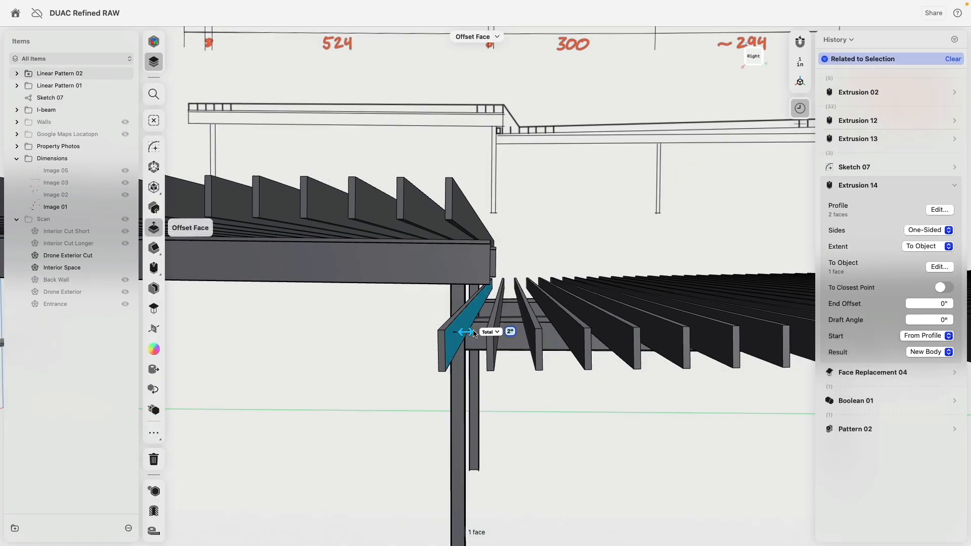
{"action": "key", "text": "Return"}
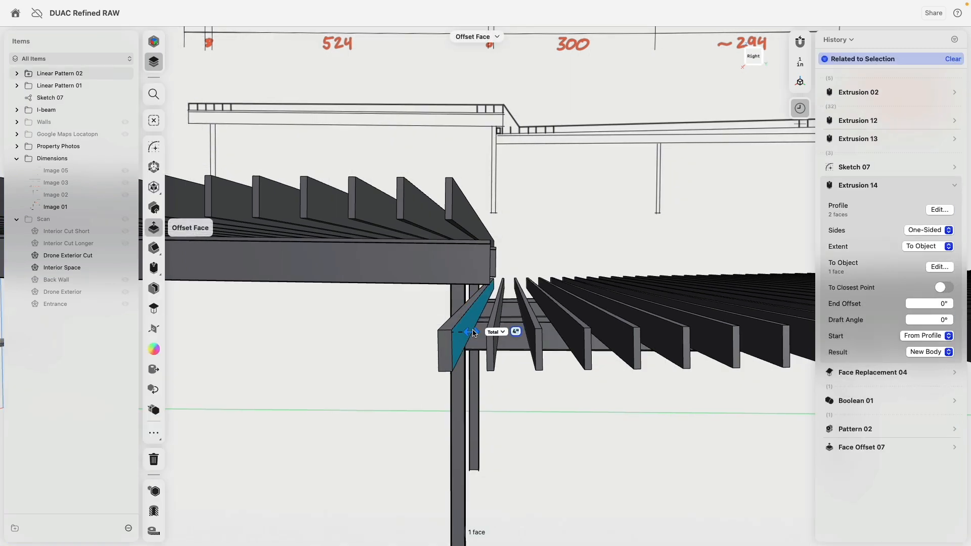
{"action": "left_click", "coordinate": [380, 361]}
Step: Sketch a three-line profile about 28 inches tall and 4.6 inches wide, rising from the thickened lower joist's top corners across the upper beam
{"action": "right_click_drag", "start_coordinate": [395, 366], "coordinate": [417, 361]}
{"action": "left_click", "coordinate": [761, 56]}
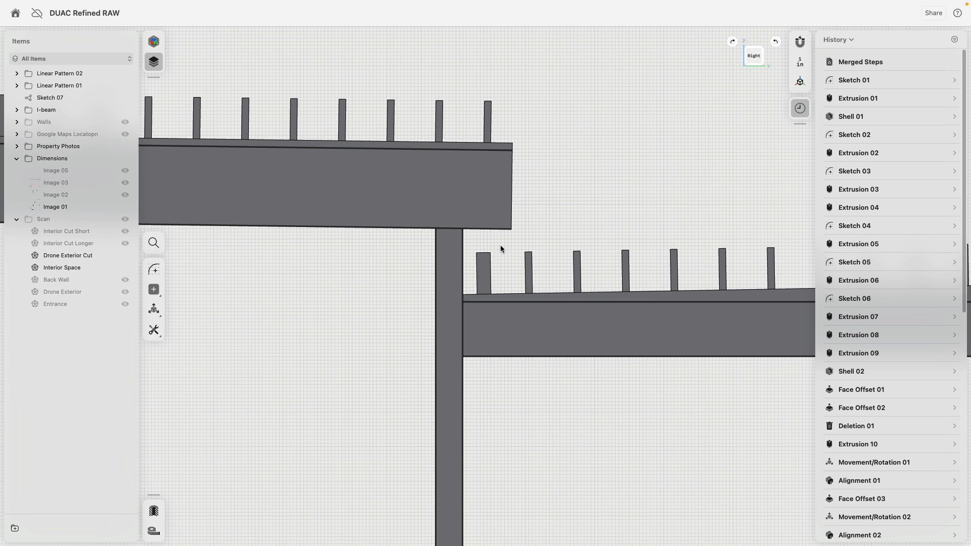
{"action": "left_click", "coordinate": [483, 267]}
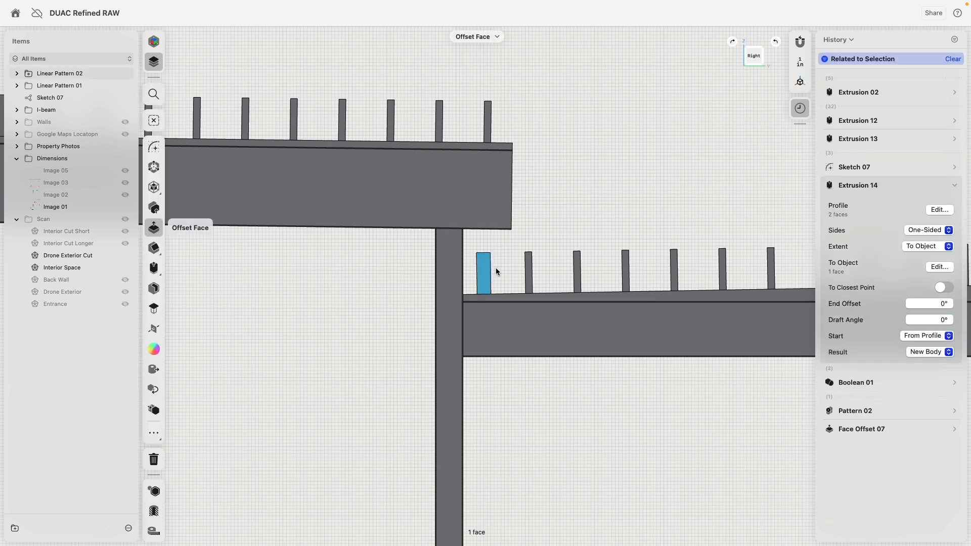
{"action": "left_click", "coordinate": [154, 147]}
{"action": "scroll", "coordinate": [538, 200], "scroll_direction": "up", "scroll_amount": 3}
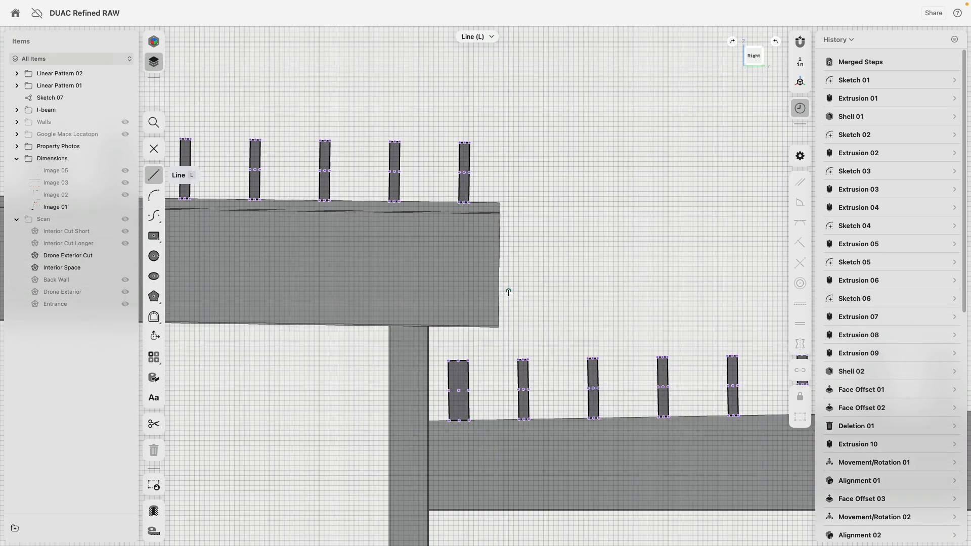
{"action": "scroll", "coordinate": [464, 336], "scroll_direction": "up", "scroll_amount": 2}
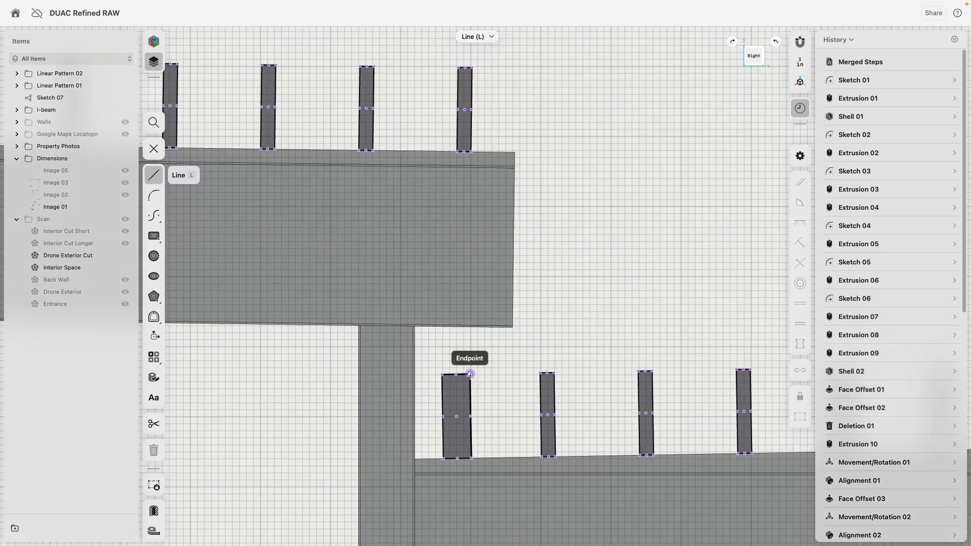
{"action": "left_click", "coordinate": [469, 374]}
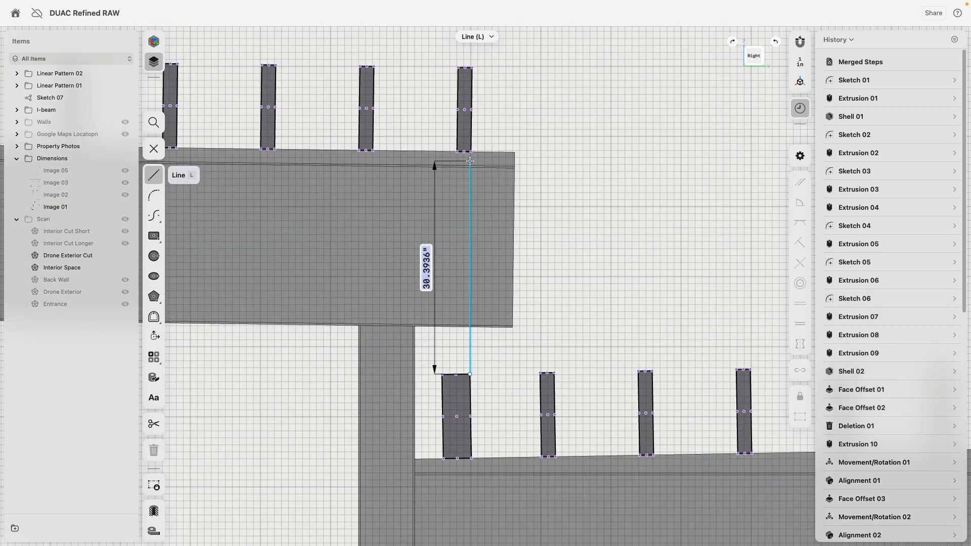
{"action": "scroll", "coordinate": [470, 151], "scroll_direction": "up", "scroll_amount": 1}
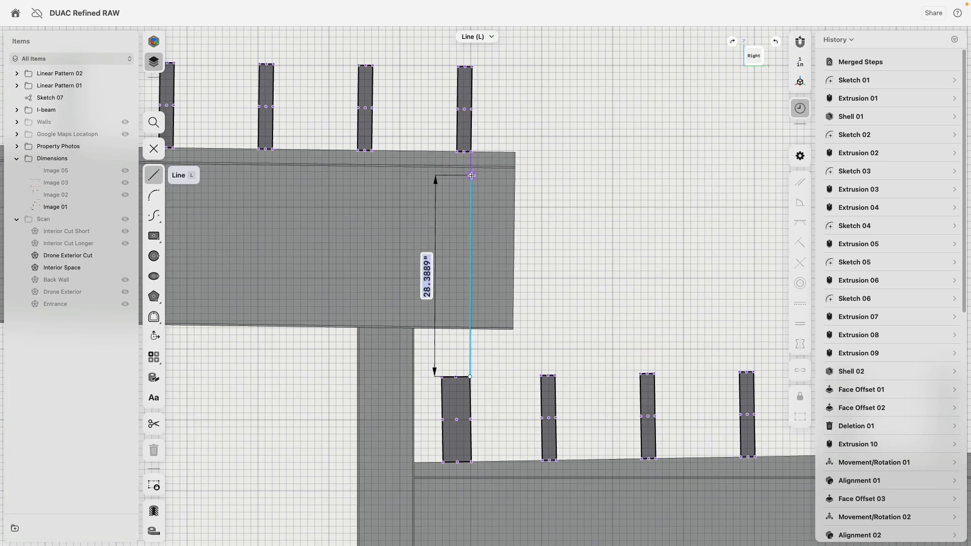
{"action": "left_click", "coordinate": [467, 175]}
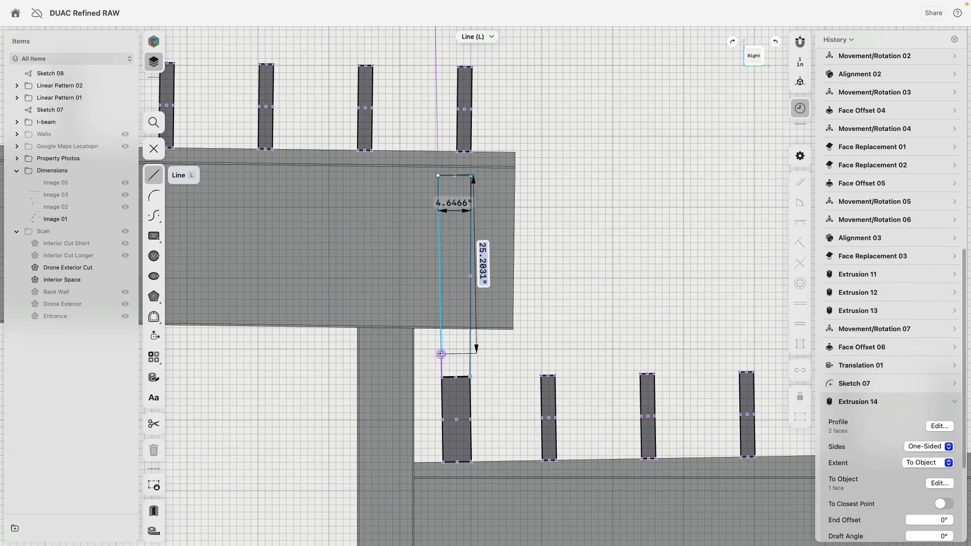
{"action": "left_click", "coordinate": [443, 377]}
{"action": "mouse_move", "coordinate": [87, 1]}
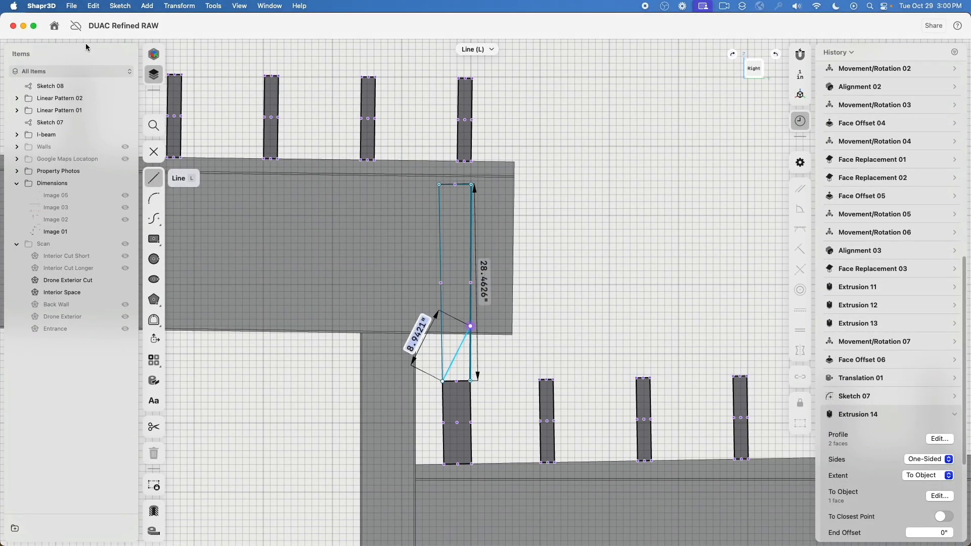
{"action": "left_click", "coordinate": [34, 26]}
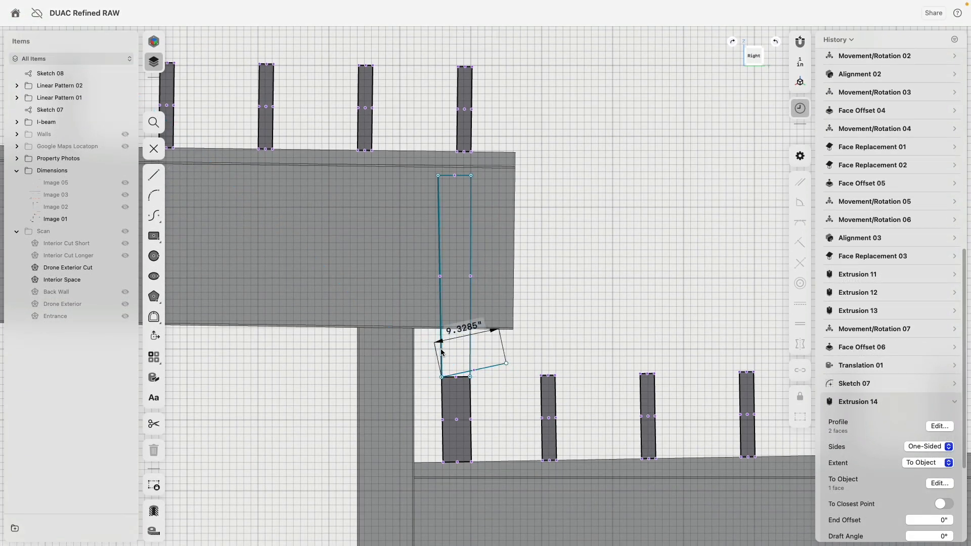
Step: Constrain the profile's two long sides to vertical and delete the stray slanted line at the joist's corner
{"action": "left_click", "coordinate": [441, 352]}
{"action": "left_click", "coordinate": [470, 276], "text": "shift"}
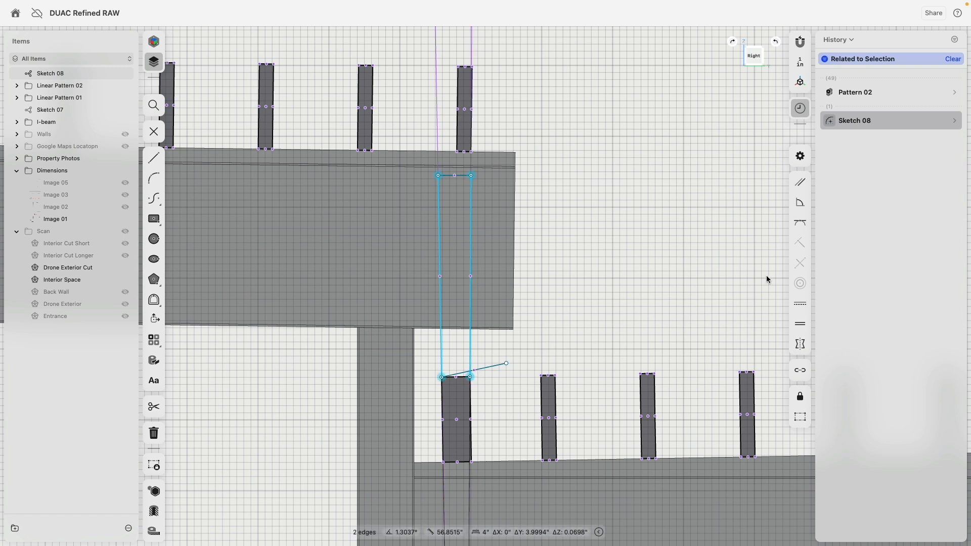
{"action": "left_click", "coordinate": [799, 306]}
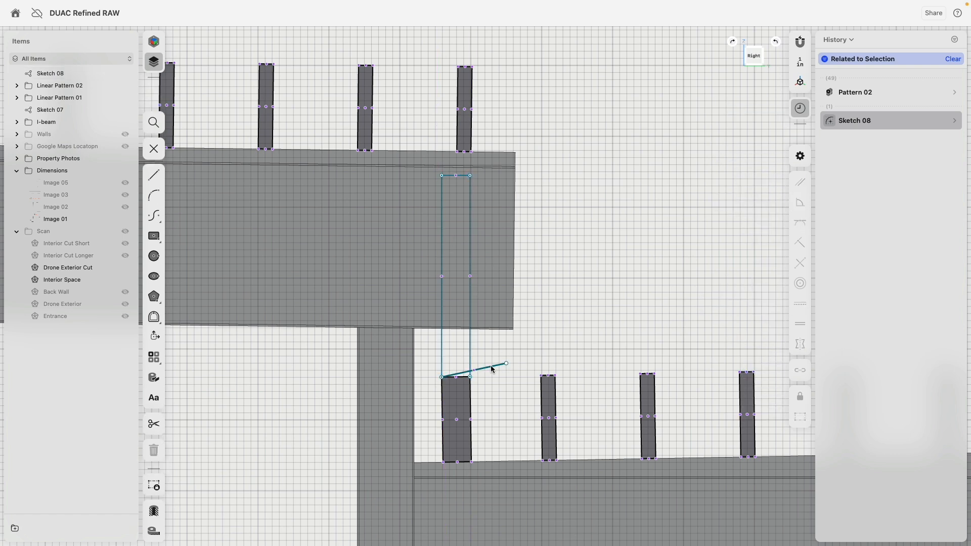
{"action": "left_click", "coordinate": [567, 297]}
{"action": "scroll", "coordinate": [524, 262], "scroll_direction": "down", "scroll_amount": 2}
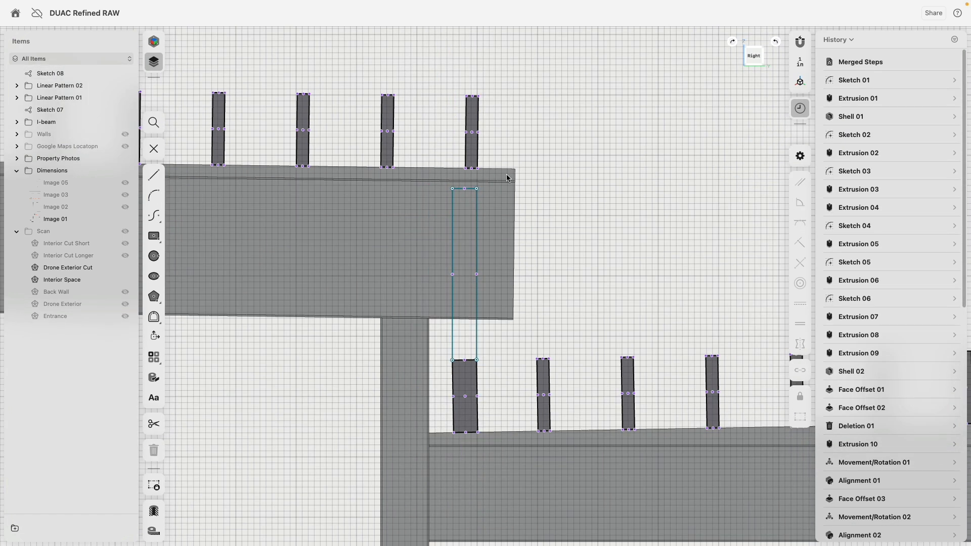
Step: Raise the profile's upper corner to the bottom corner of the last upper joist and constrain the short upper edge to horizontal
{"action": "scroll", "coordinate": [506, 175], "scroll_direction": "up", "scroll_amount": 5}
{"action": "middle_click_drag", "start_coordinate": [513, 128], "coordinate": [551, 188]}
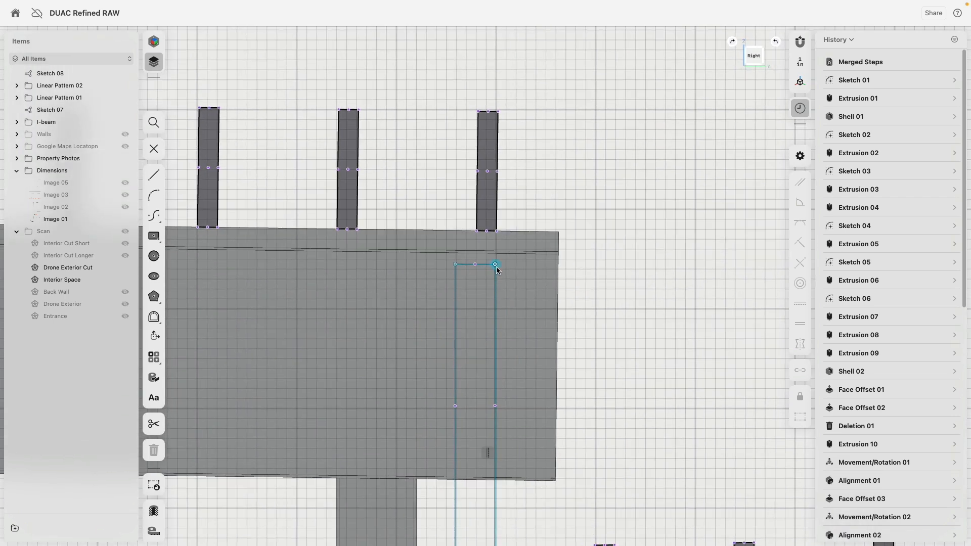
{"action": "left_click_drag", "start_coordinate": [494, 264], "coordinate": [495, 233]}
{"action": "left_click", "coordinate": [483, 253]}
{"action": "left_click", "coordinate": [800, 296]}
Step: Extrude the tall profile between the upper and lower joists by -2 inches to form a stud
{"action": "scroll", "coordinate": [575, 248], "scroll_direction": "down", "scroll_amount": 8}
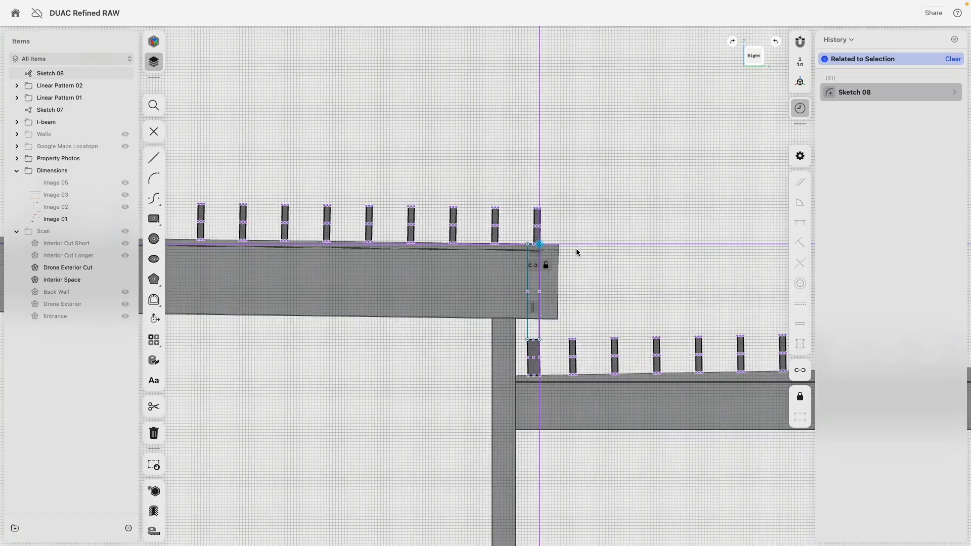
{"action": "right_click_drag", "start_coordinate": [549, 283], "coordinate": [525, 299]}
{"action": "mouse_move", "coordinate": [353, 318]}
{"action": "right_mouse_down"}
{"action": "mouse_move", "coordinate": [359, 378]}
{"action": "mouse_move", "coordinate": [395, 339]}
{"action": "mouse_move", "coordinate": [433, 346]}
{"action": "mouse_move", "coordinate": [368, 356]}
{"action": "right_mouse_up"}
{"action": "key", "text": "e"}
{"action": "left_click_drag", "start_coordinate": [364, 359], "coordinate": [372, 357]}
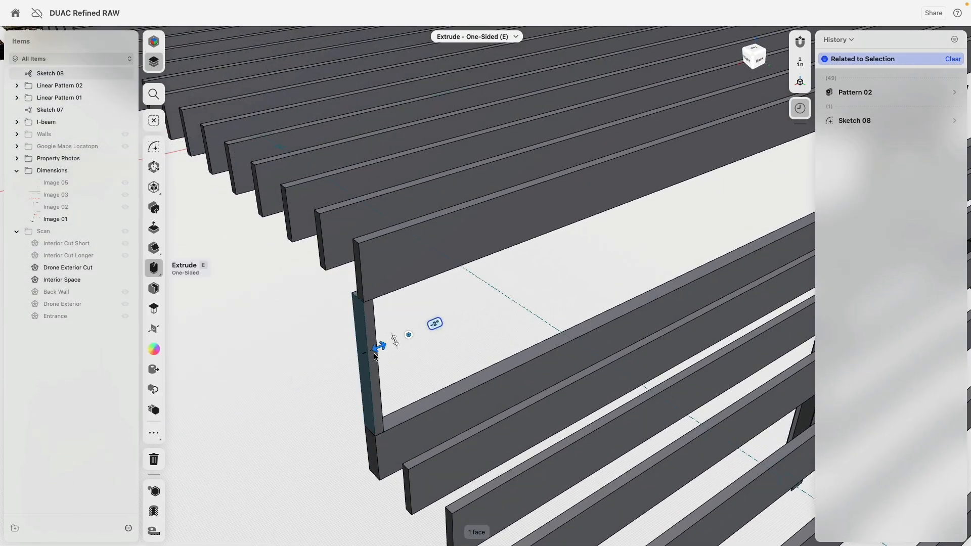
{"action": "left_click", "coordinate": [333, 390]}
{"action": "key", "text": "Escape"}
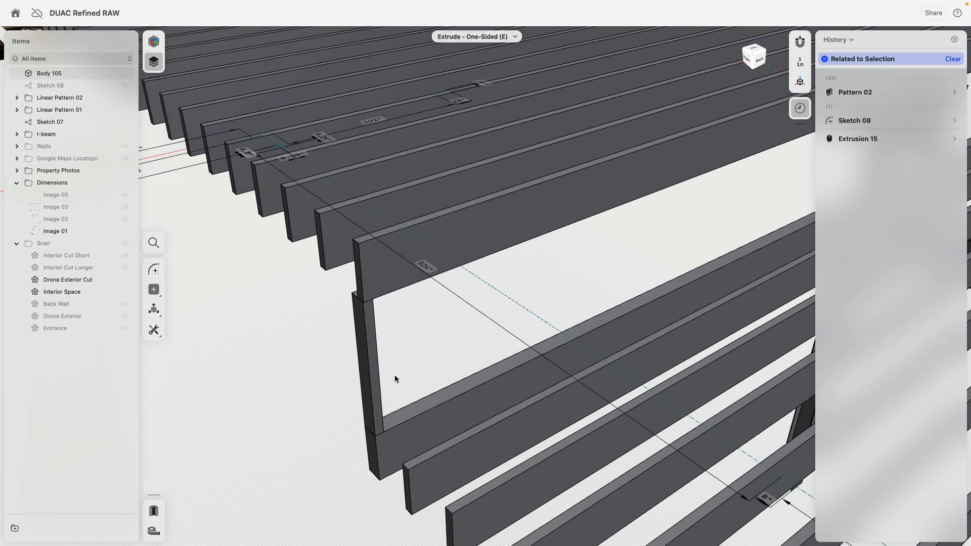
Step: Create a linear pattern of the stud along the gap between the roofs with -34 inch spacing and quantity 20
{"action": "left_click", "coordinate": [377, 372]}
{"action": "key", "text": "m"}
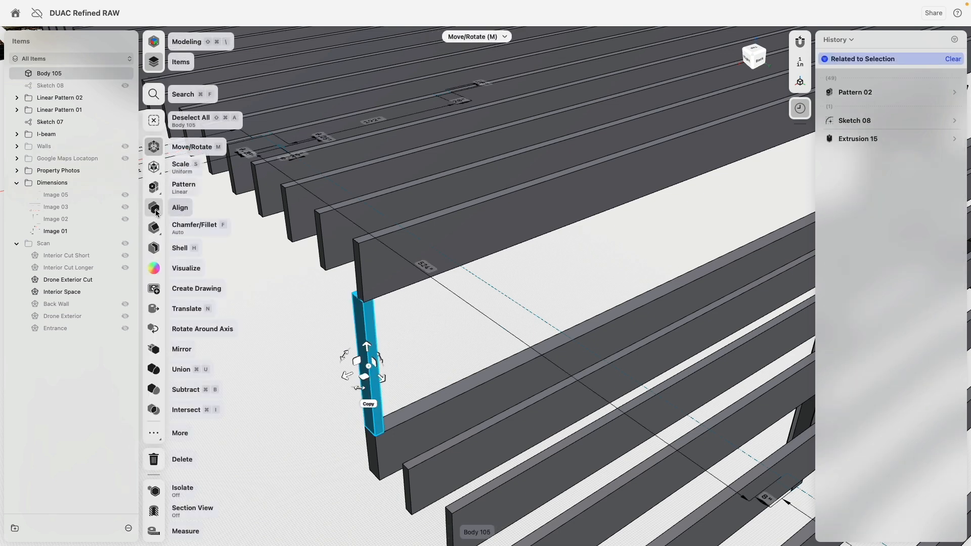
{"action": "left_click", "coordinate": [154, 188]}
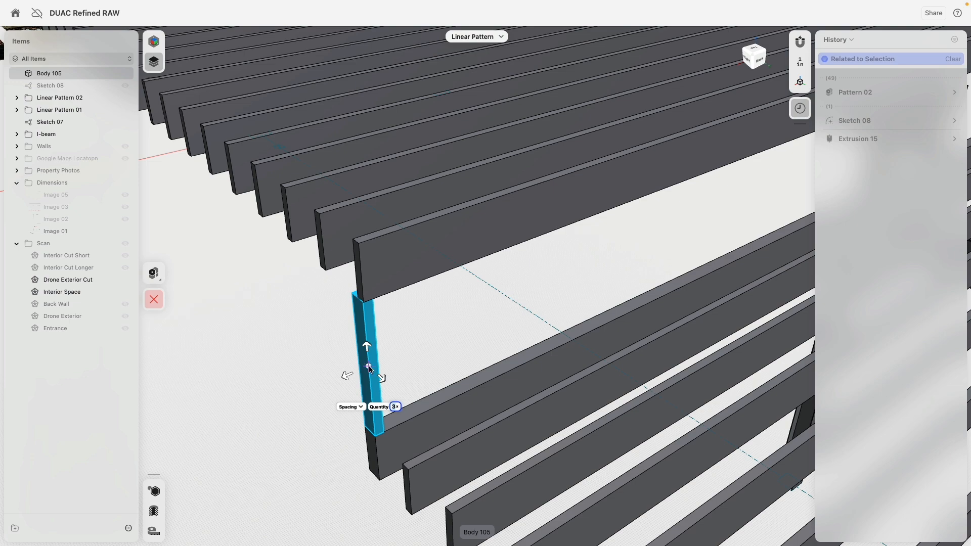
{"action": "scroll", "coordinate": [386, 375], "scroll_direction": "down", "scroll_amount": 5}
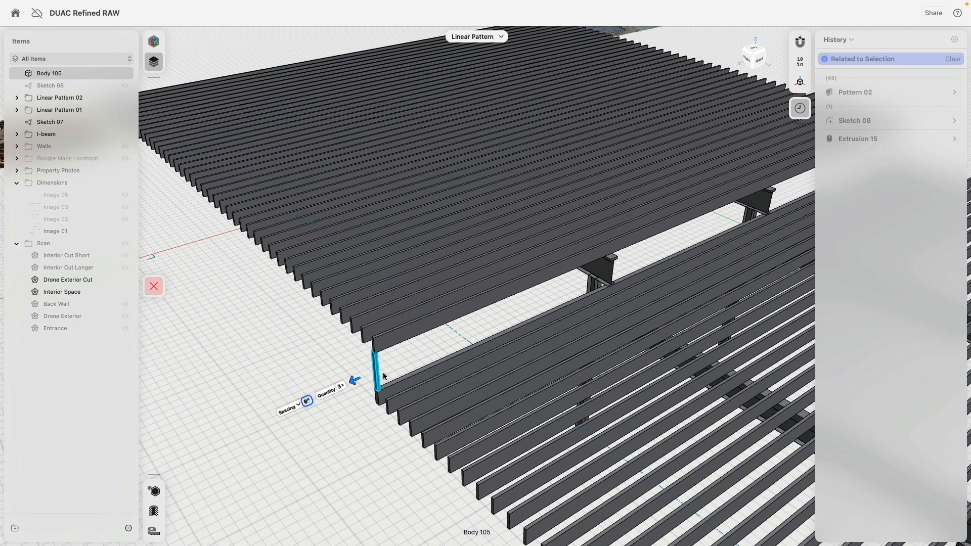
{"action": "left_click_drag", "start_coordinate": [383, 376], "coordinate": [398, 373]}
{"action": "scroll", "coordinate": [315, 362], "scroll_direction": "down", "scroll_amount": 5}
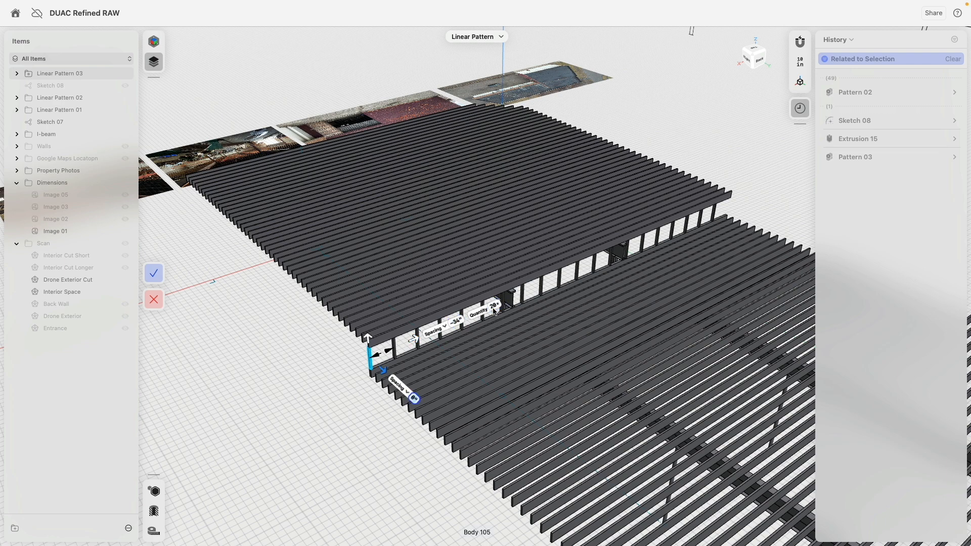
{"action": "right_click_drag", "start_coordinate": [480, 339], "coordinate": [457, 338]}
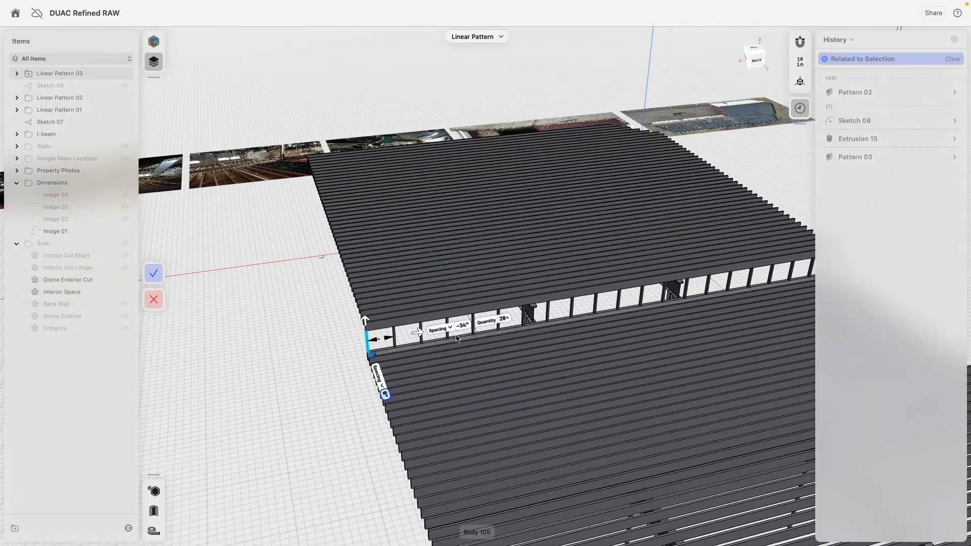
Step: Raise the stud pattern's quantity to 21 so it spans to the far joist ends, and apply it
{"action": "middle_click_drag", "start_coordinate": [777, 292], "coordinate": [591, 313]}
{"action": "right_click_drag", "start_coordinate": [591, 316], "coordinate": [572, 321]}
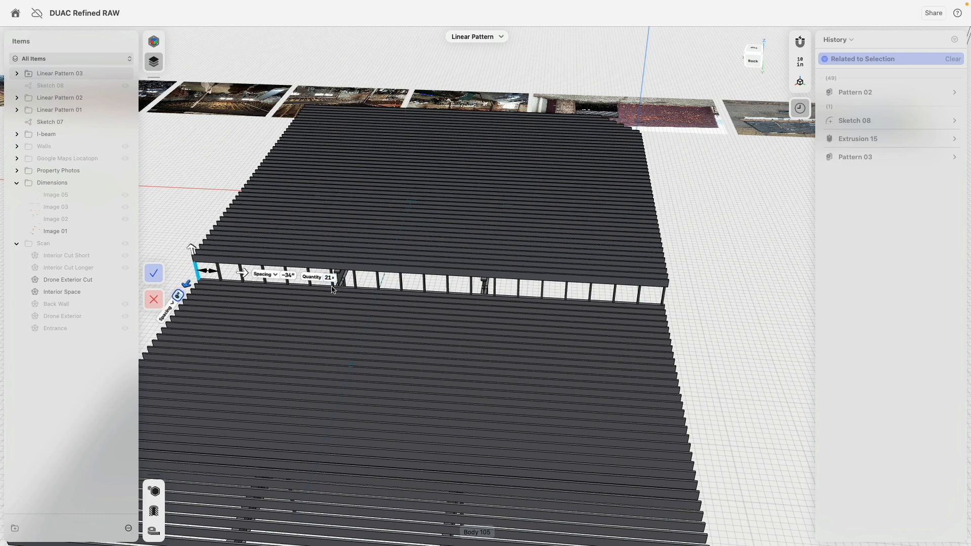
{"action": "scroll", "coordinate": [699, 284], "scroll_direction": "up", "scroll_amount": 5}
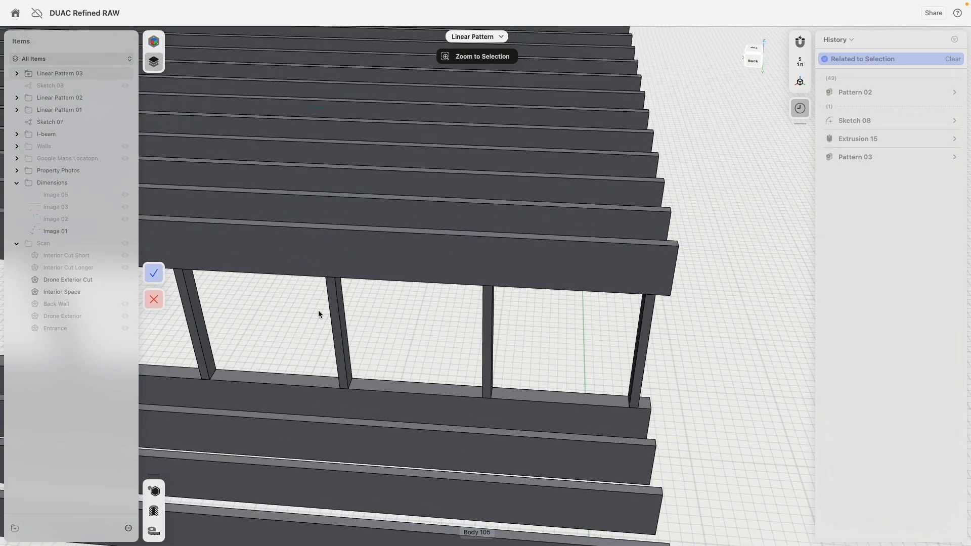
{"action": "scroll", "coordinate": [319, 314], "scroll_direction": "down", "scroll_amount": 5}
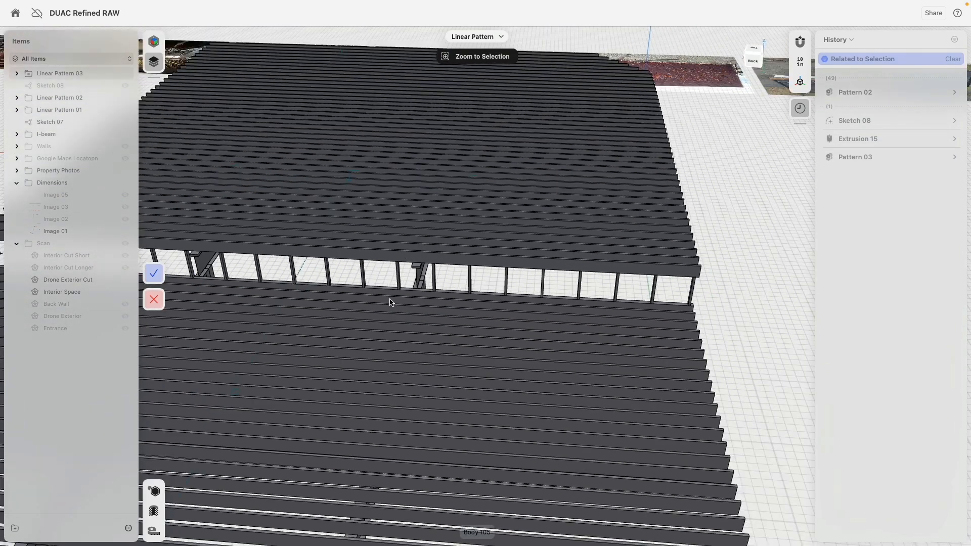
{"action": "middle_click_drag", "start_coordinate": [390, 302], "coordinate": [489, 298]}
{"action": "scroll", "coordinate": [489, 299], "scroll_direction": "down", "scroll_amount": 2}
{"action": "left_click", "coordinate": [155, 275]}
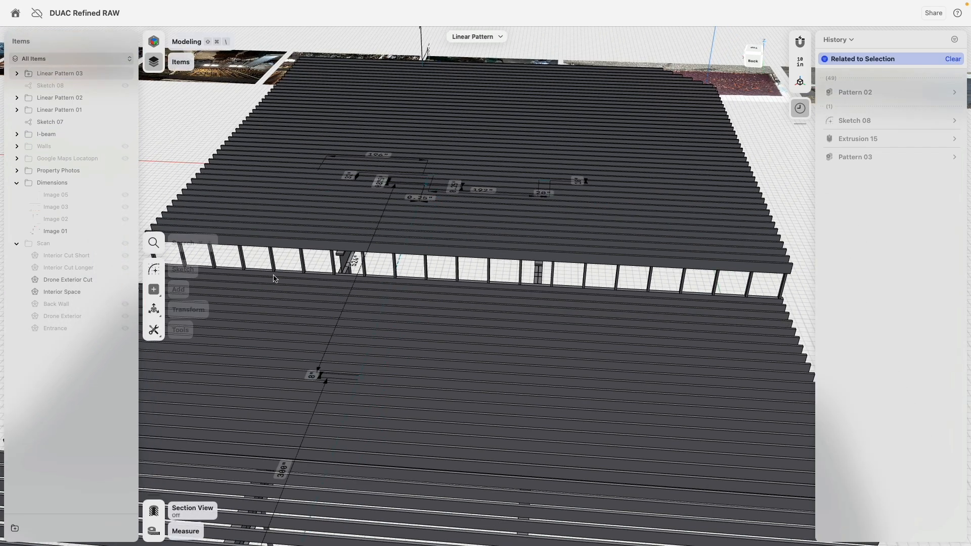
Step: Align the bottom edge of the last patterned stud with the end of the thickened lower joist
{"action": "scroll", "coordinate": [569, 281], "scroll_direction": "up", "scroll_amount": 5}
{"action": "scroll", "coordinate": [568, 281], "scroll_direction": "up", "scroll_amount": 5}
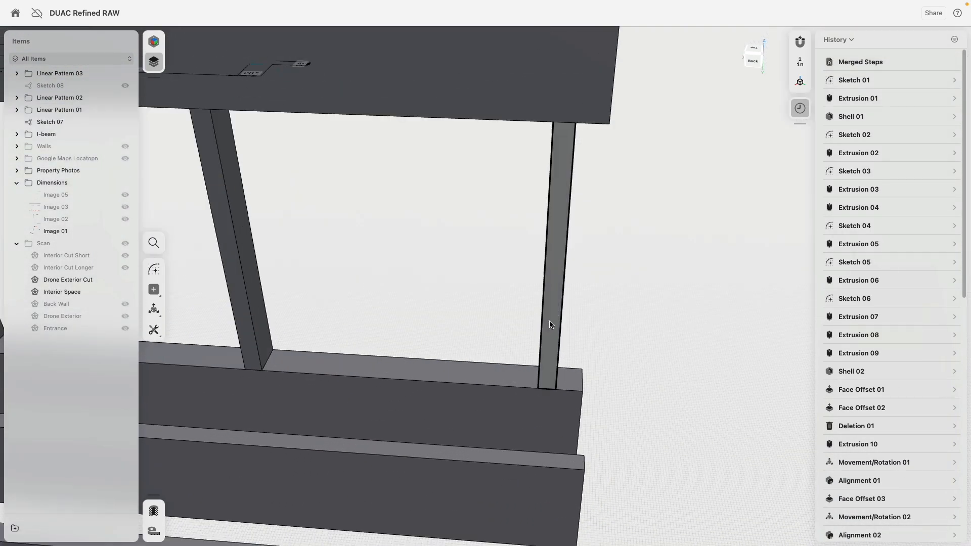
{"action": "right_click_drag", "start_coordinate": [552, 325], "coordinate": [561, 325]}
{"action": "left_click", "coordinate": [569, 366]}
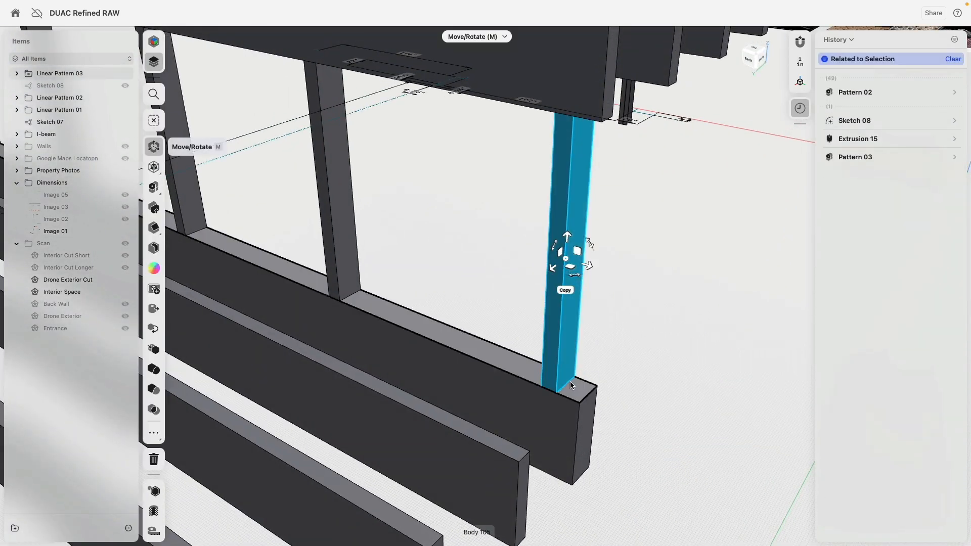
{"action": "left_click", "coordinate": [171, 210]}
{"action": "left_click", "coordinate": [567, 385]}
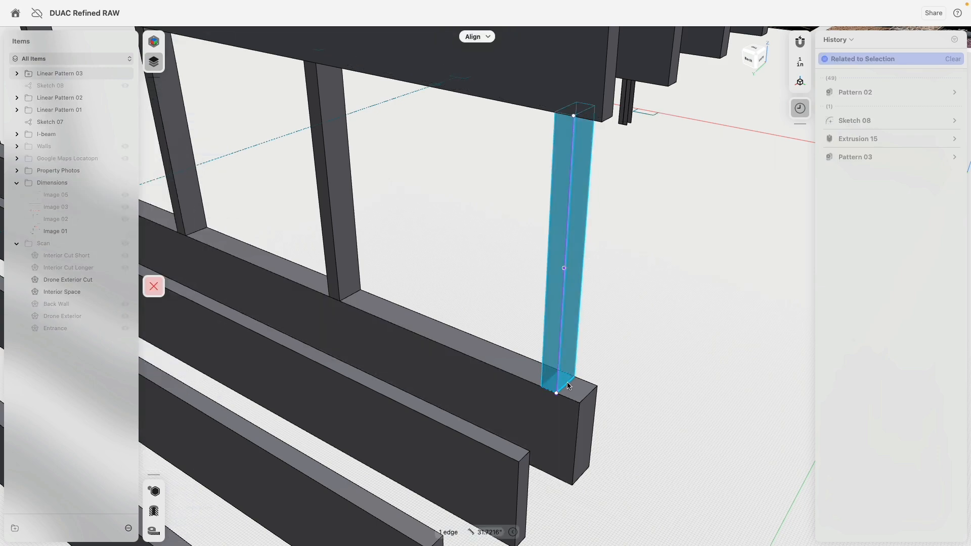
{"action": "left_click", "coordinate": [585, 402]}
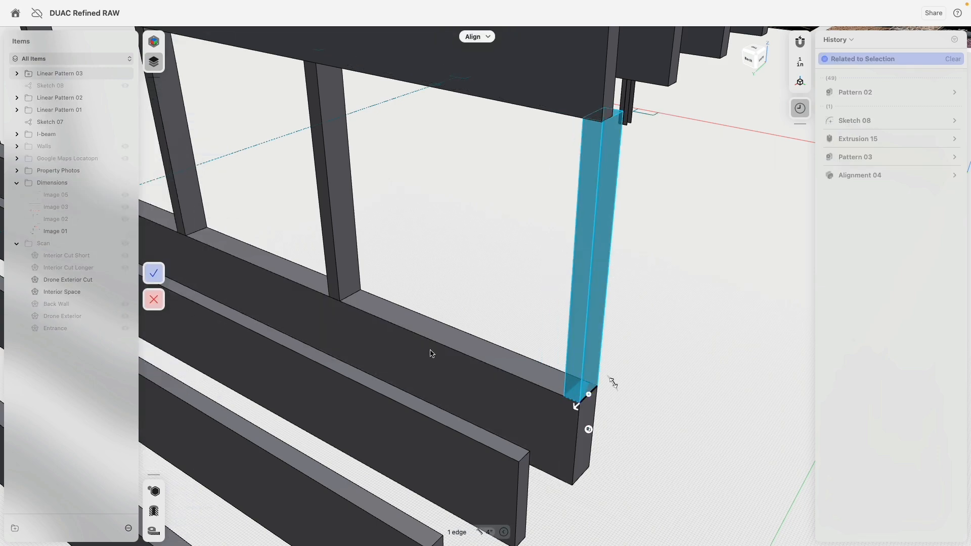
{"action": "left_click", "coordinate": [159, 275]}
Step: Examine the roof framing and the interior property photos, and compare the framing's side view with the hand-drawn section
{"action": "scroll", "coordinate": [489, 266], "scroll_direction": "down", "scroll_amount": 10}
{"action": "middle_click_drag", "start_coordinate": [332, 230], "coordinate": [486, 306]}
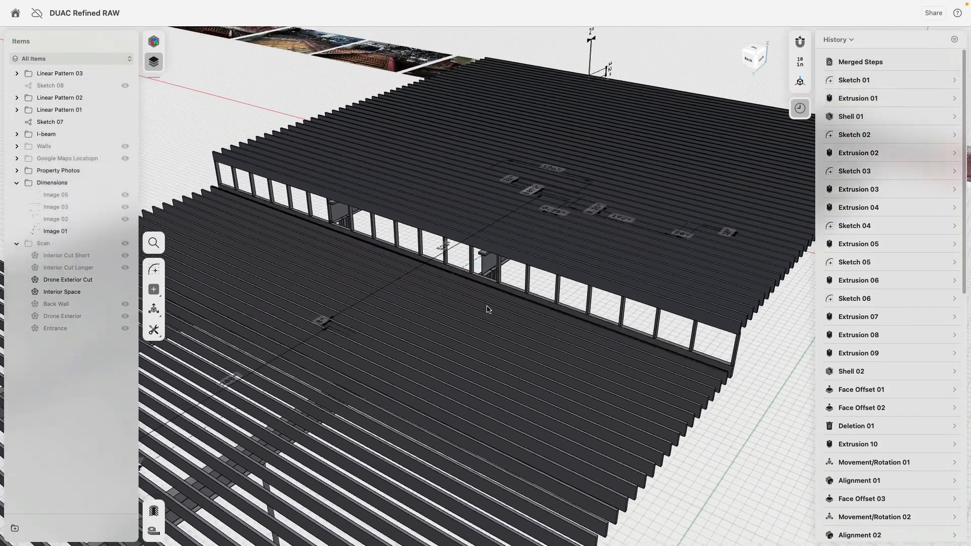
{"action": "right_click_drag", "start_coordinate": [487, 310], "coordinate": [746, 223]}
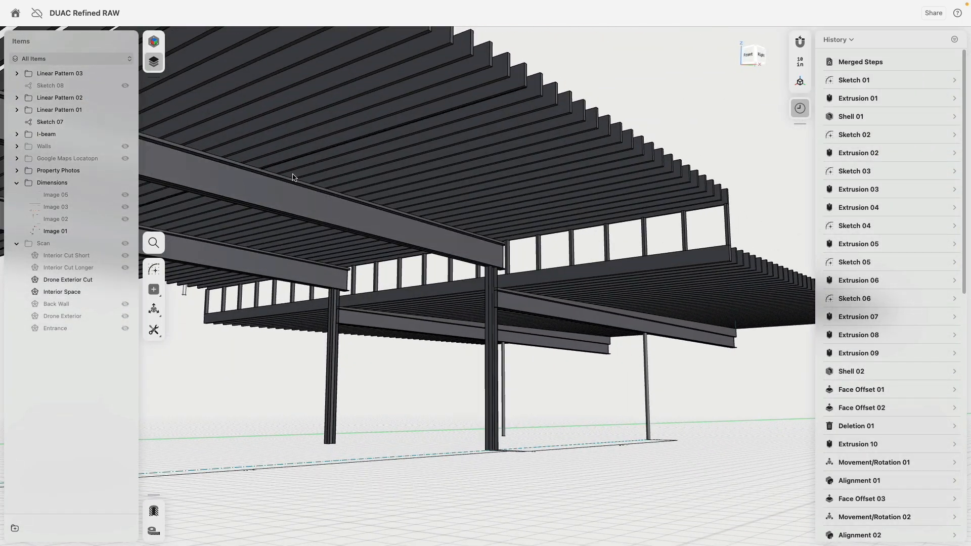
{"action": "right_click_drag", "start_coordinate": [292, 177], "coordinate": [248, 314]}
{"action": "right_click_drag", "start_coordinate": [192, 216], "coordinate": [502, 406]}
{"action": "scroll", "coordinate": [502, 406], "scroll_direction": "up", "scroll_amount": 10}
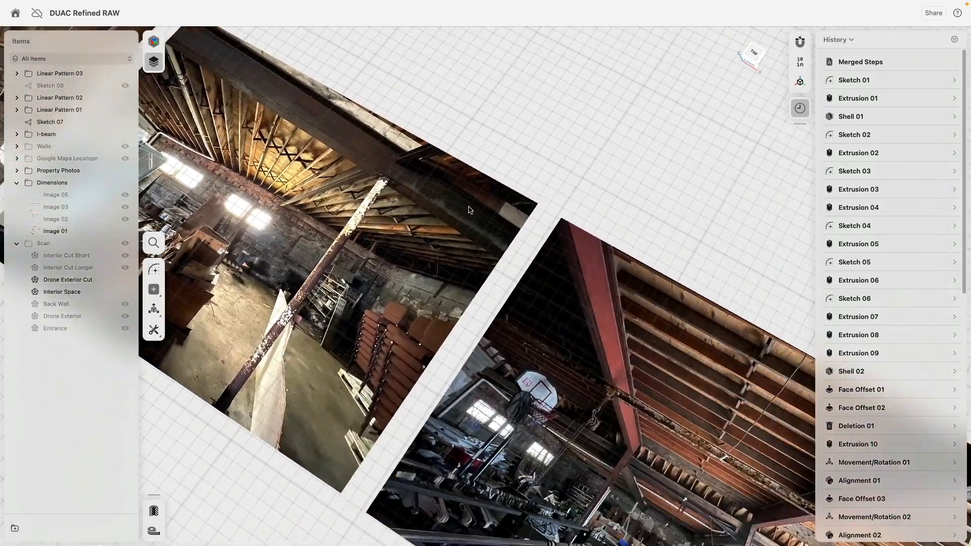
{"action": "right_click_drag", "start_coordinate": [469, 210], "coordinate": [722, 433]}
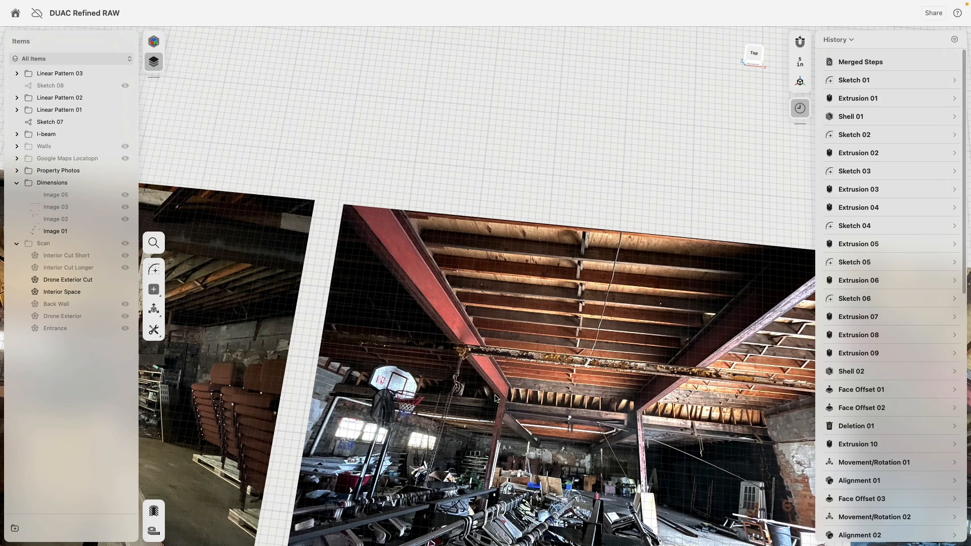
{"action": "scroll", "coordinate": [463, 395], "scroll_direction": "down", "scroll_amount": 10}
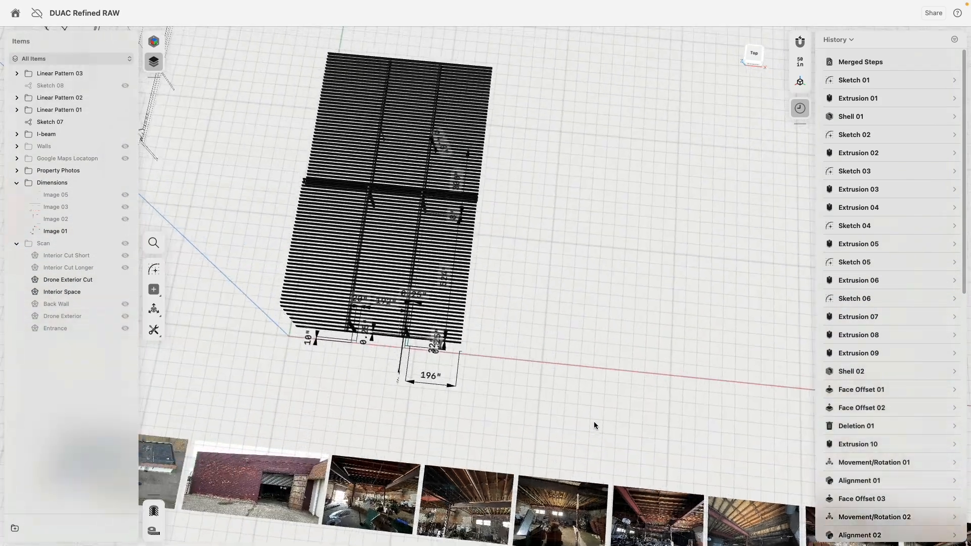
{"action": "right_click_drag", "start_coordinate": [594, 420], "coordinate": [677, 118]}
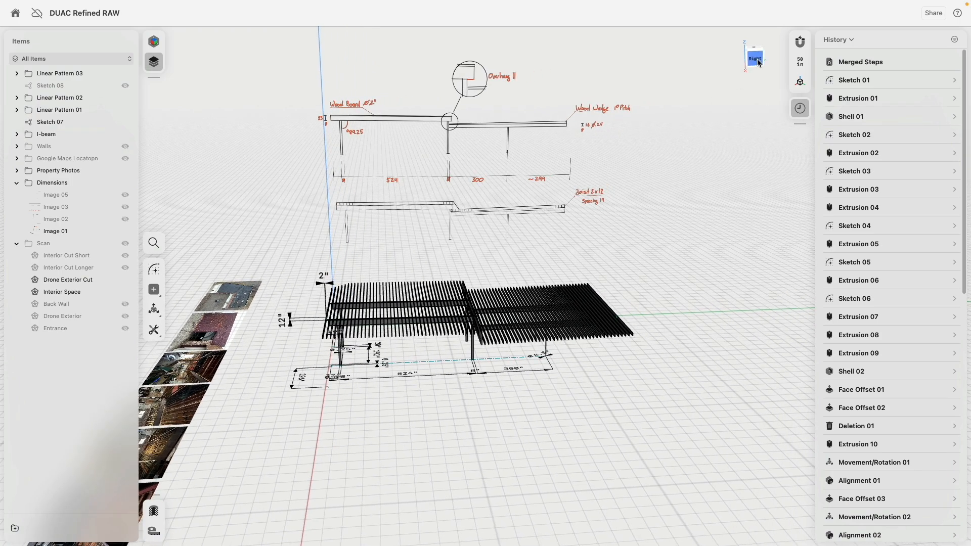
{"action": "left_click", "coordinate": [753, 58]}
{"action": "scroll", "coordinate": [433, 303], "scroll_direction": "up", "scroll_amount": 5}
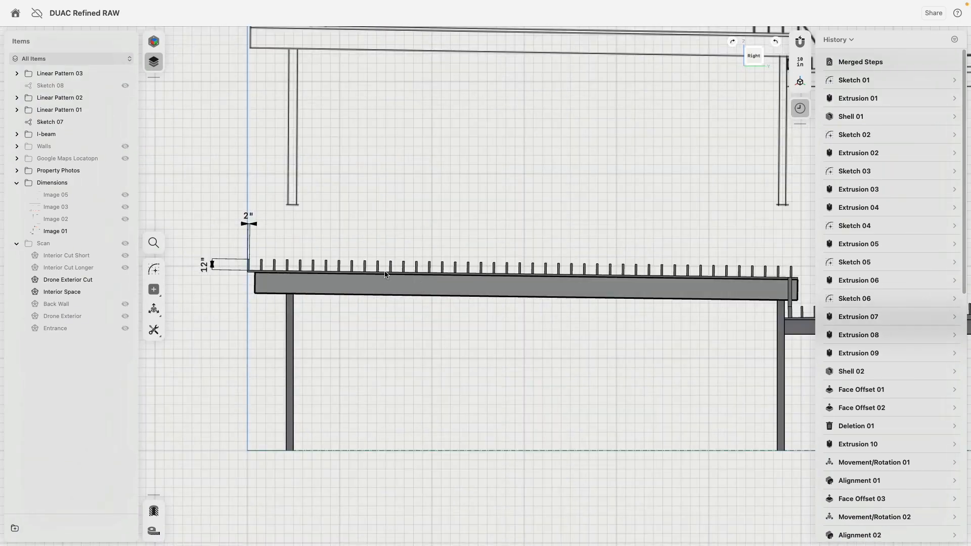
{"action": "scroll", "coordinate": [257, 220], "scroll_direction": "up", "scroll_amount": 4}
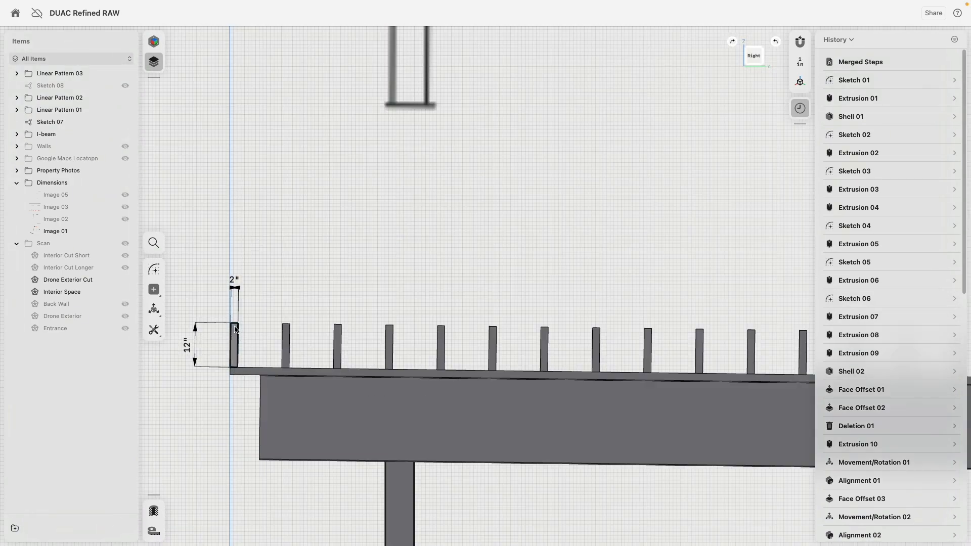
{"action": "scroll", "coordinate": [260, 265], "scroll_direction": "down", "scroll_amount": 4}
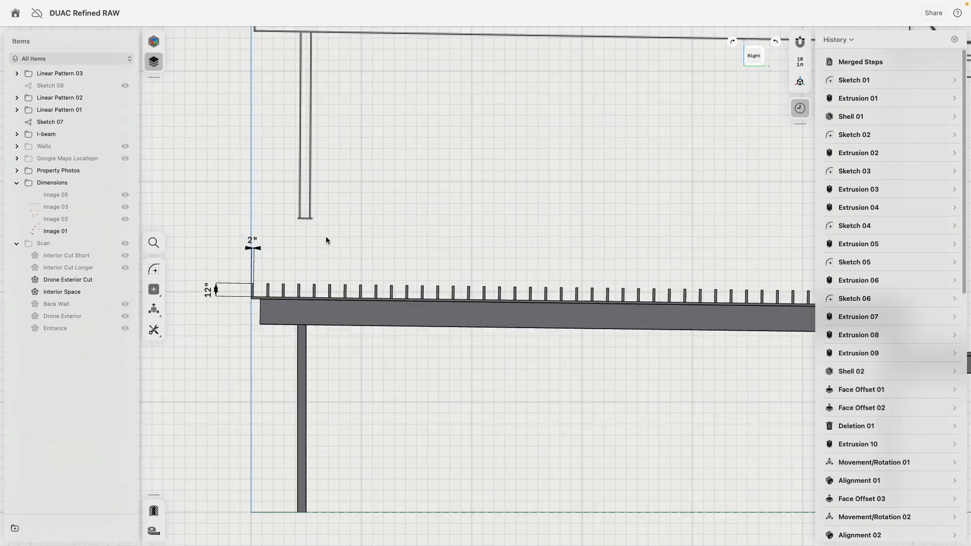
{"action": "scroll", "coordinate": [346, 257], "scroll_direction": "down", "scroll_amount": 3}
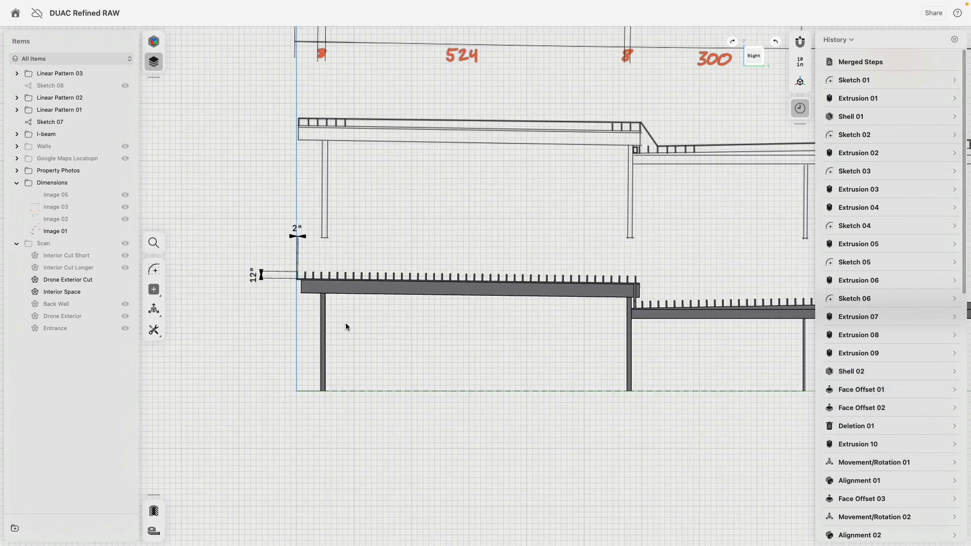
{"action": "left_click", "coordinate": [156, 269]}
{"action": "scroll", "coordinate": [280, 253], "scroll_direction": "up", "scroll_amount": 5}
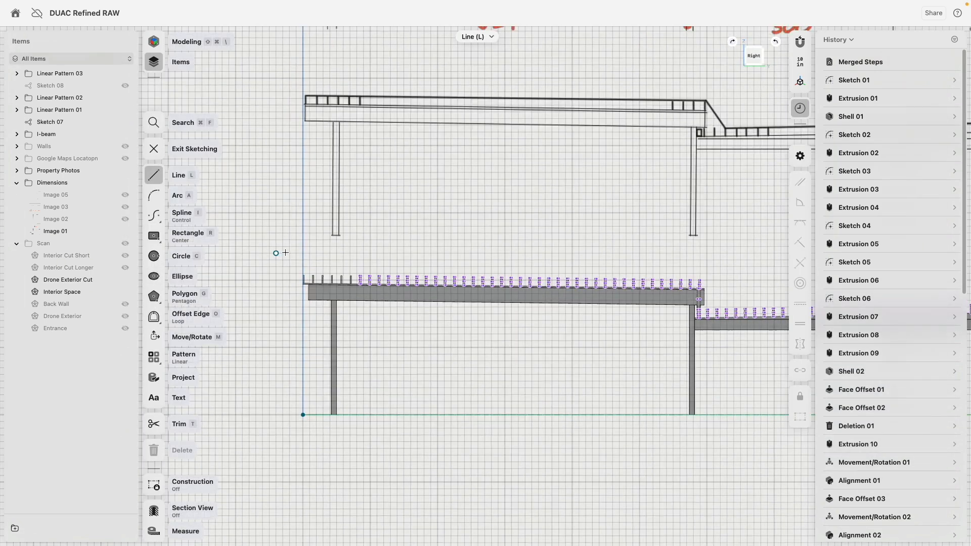
{"action": "mouse_move", "coordinate": [309, 232]}
{"action": "right_mouse_down"}
{"action": "mouse_move", "coordinate": [336, 274]}
{"action": "mouse_move", "coordinate": [361, 286]}
{"action": "mouse_move", "coordinate": [377, 336]}
{"action": "mouse_move", "coordinate": [407, 159]}
{"action": "mouse_move", "coordinate": [237, 201]}
{"action": "mouse_move", "coordinate": [260, 177]}
{"action": "right_mouse_up"}
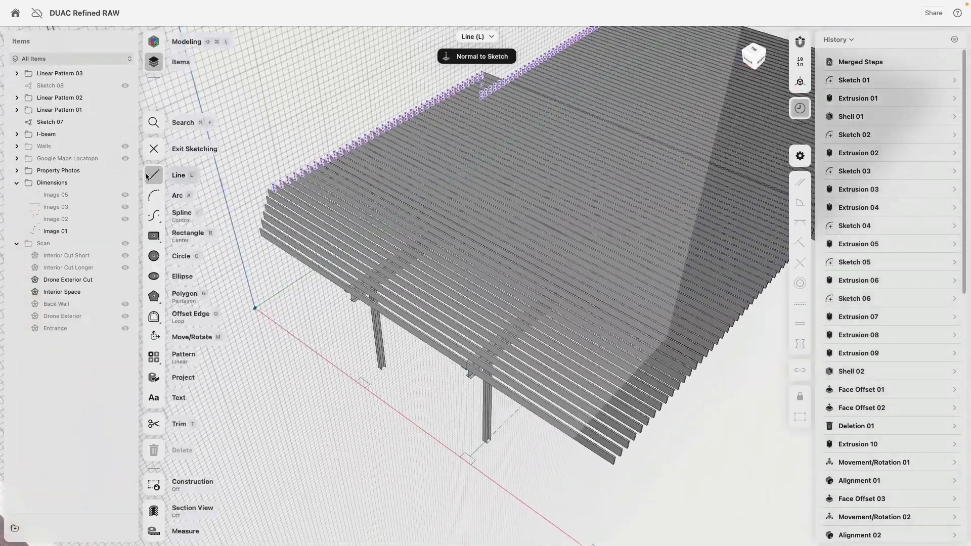
{"action": "left_click", "coordinate": [153, 148]}
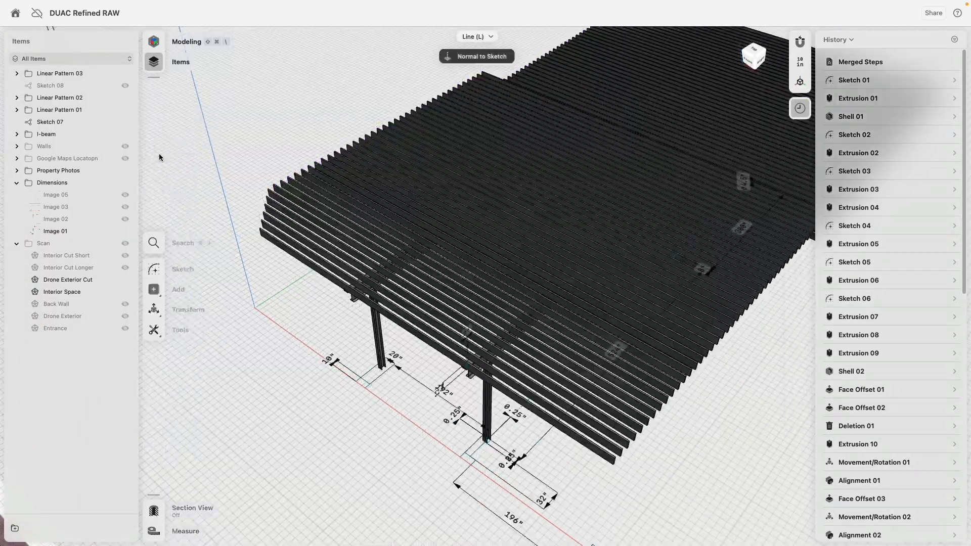
{"action": "scroll", "coordinate": [411, 344], "scroll_direction": "up", "scroll_amount": 5}
{"action": "left_click", "coordinate": [321, 341]}
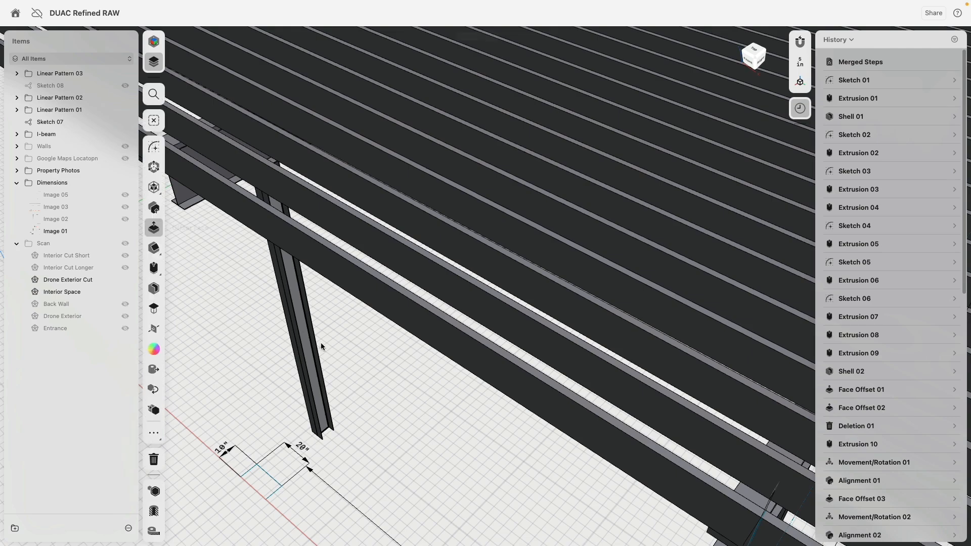
{"action": "right_click_drag", "start_coordinate": [320, 341], "coordinate": [436, 346]}
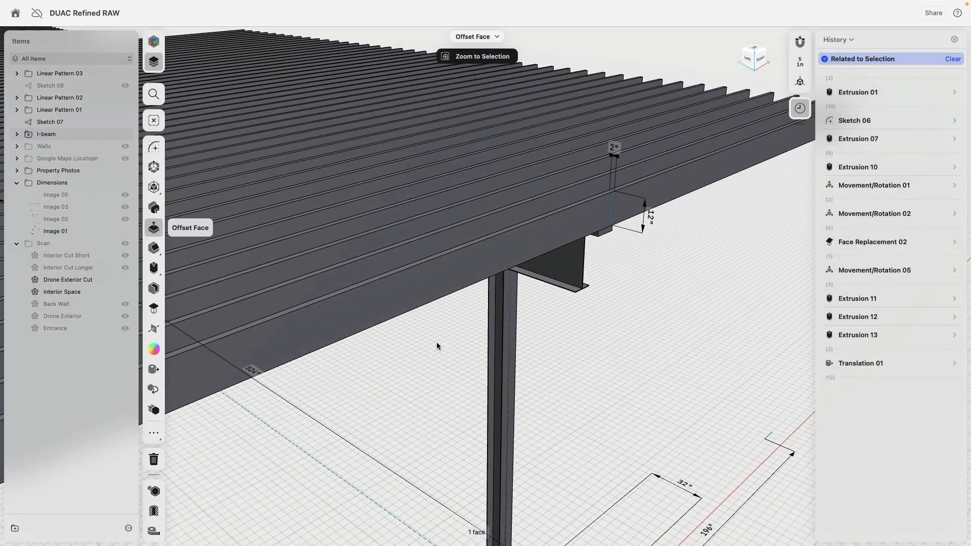
{"action": "left_click", "coordinate": [497, 349]}
{"action": "scroll", "coordinate": [414, 344], "scroll_direction": "down", "scroll_amount": 5}
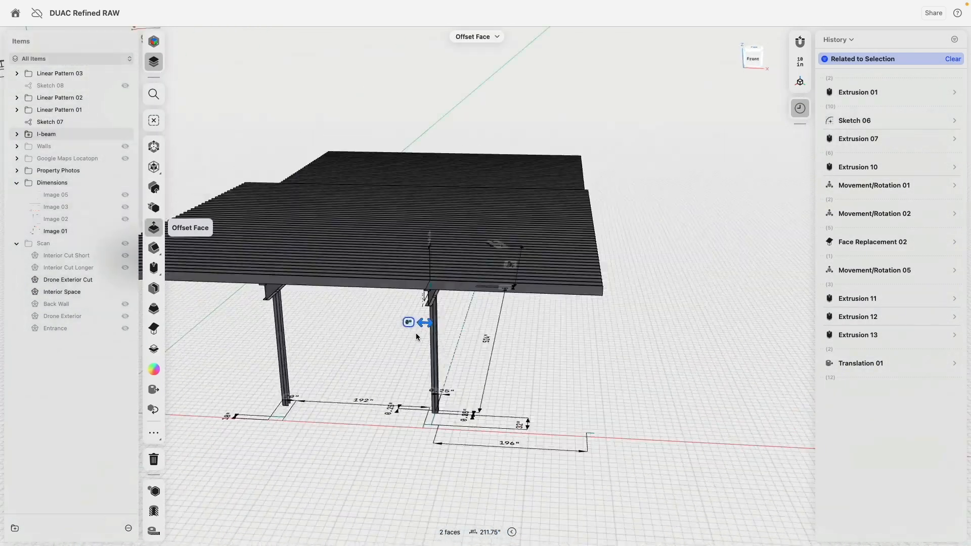
{"action": "right_click_drag", "start_coordinate": [416, 337], "coordinate": [381, 339]}
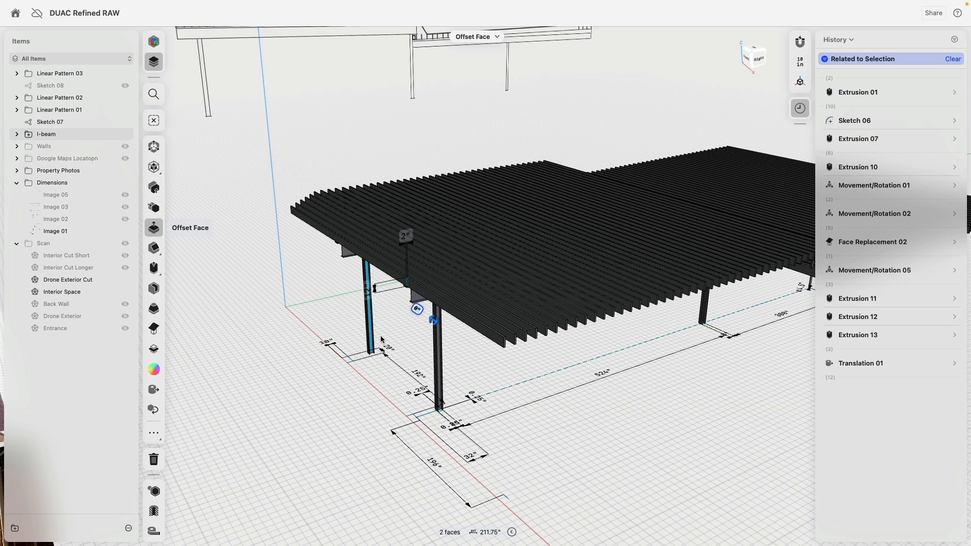
{"action": "scroll", "coordinate": [495, 322], "scroll_direction": "up", "scroll_amount": 5}
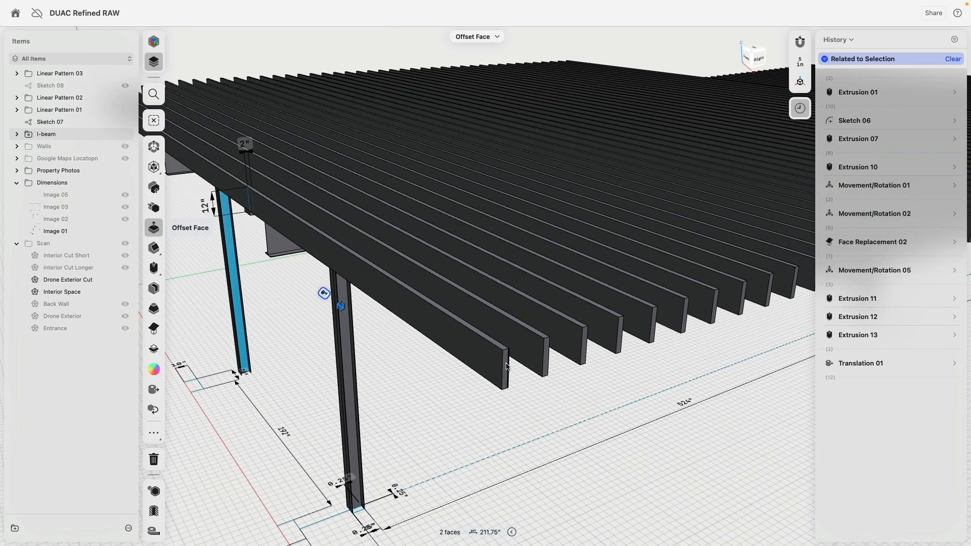
Step: Sketch on the outermost upper joist's end face and draw a line along the upper joists' tops to the last upper joist's top corner
{"action": "left_click", "coordinate": [506, 365]}
{"action": "right_click_drag", "start_coordinate": [478, 397], "coordinate": [340, 329]}
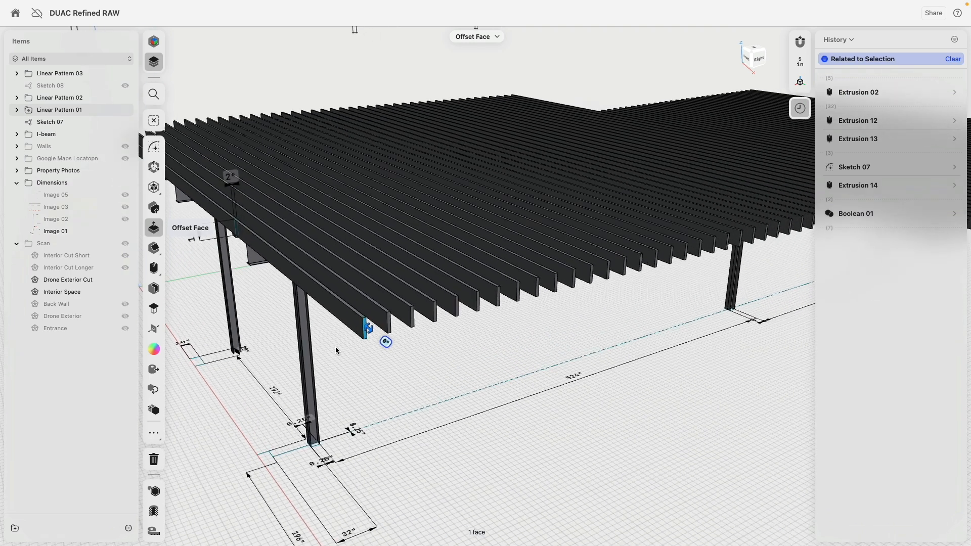
{"action": "left_click", "coordinate": [154, 148]}
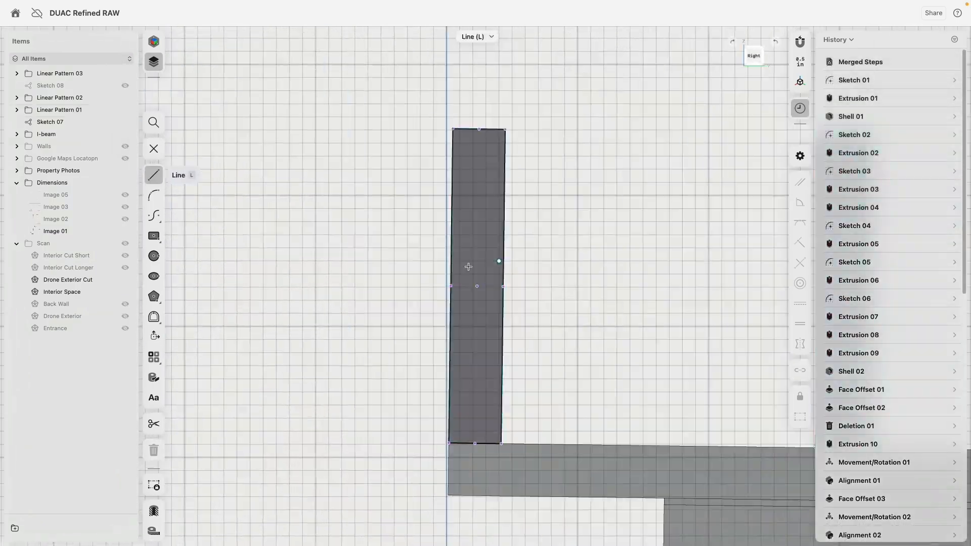
{"action": "scroll", "coordinate": [493, 222], "scroll_direction": "up", "scroll_amount": 5}
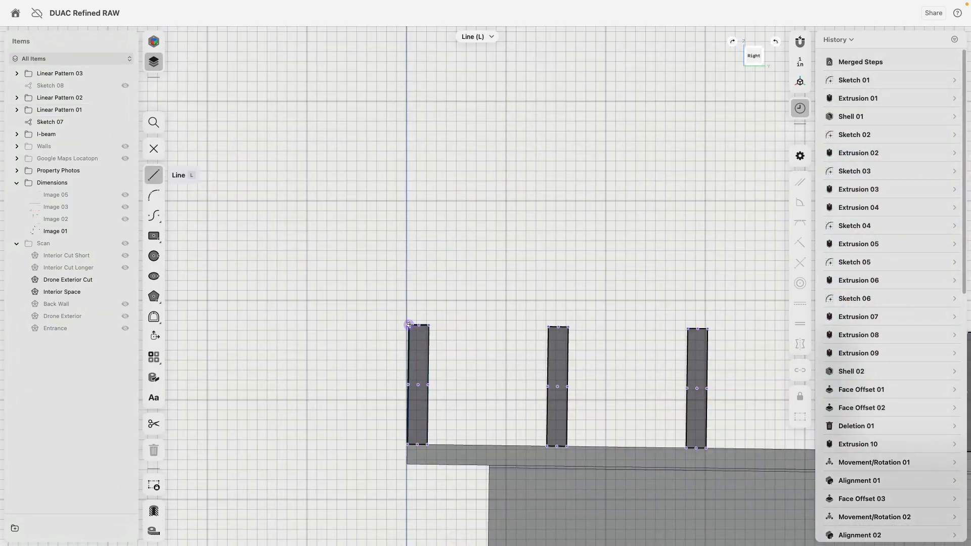
{"action": "left_click", "coordinate": [408, 325]}
{"action": "scroll", "coordinate": [661, 225], "scroll_direction": "down", "scroll_amount": 10}
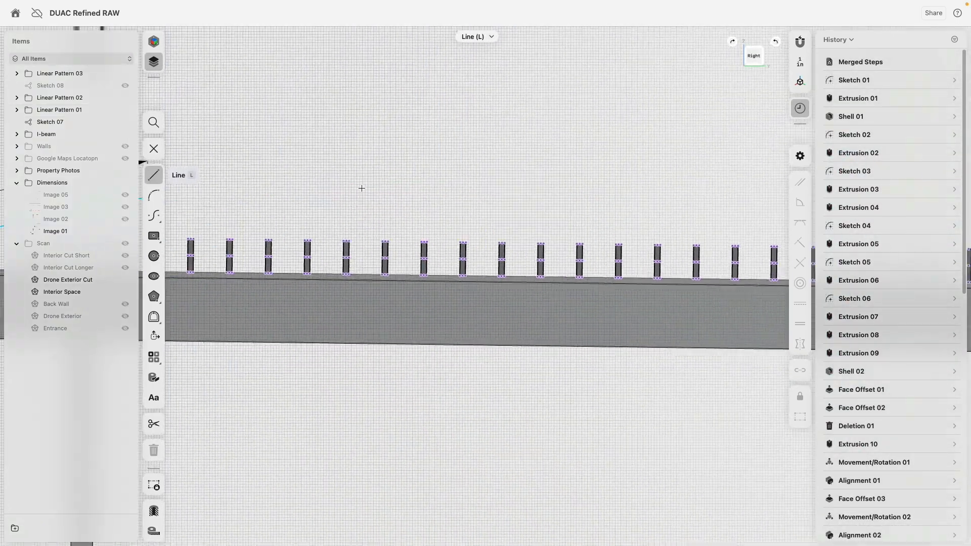
{"action": "scroll", "coordinate": [266, 180], "scroll_direction": "up", "scroll_amount": 8}
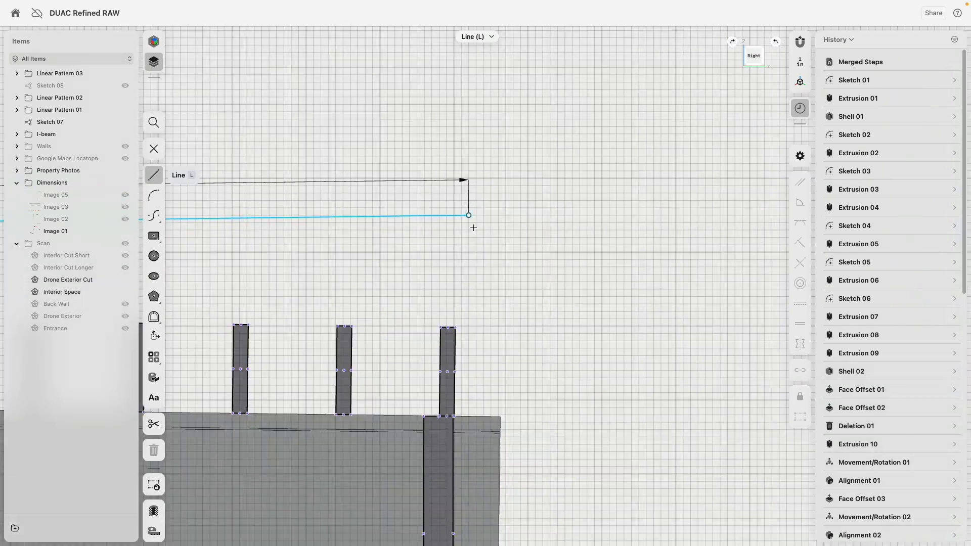
{"action": "scroll", "coordinate": [553, 303], "scroll_direction": "down", "scroll_amount": 7}
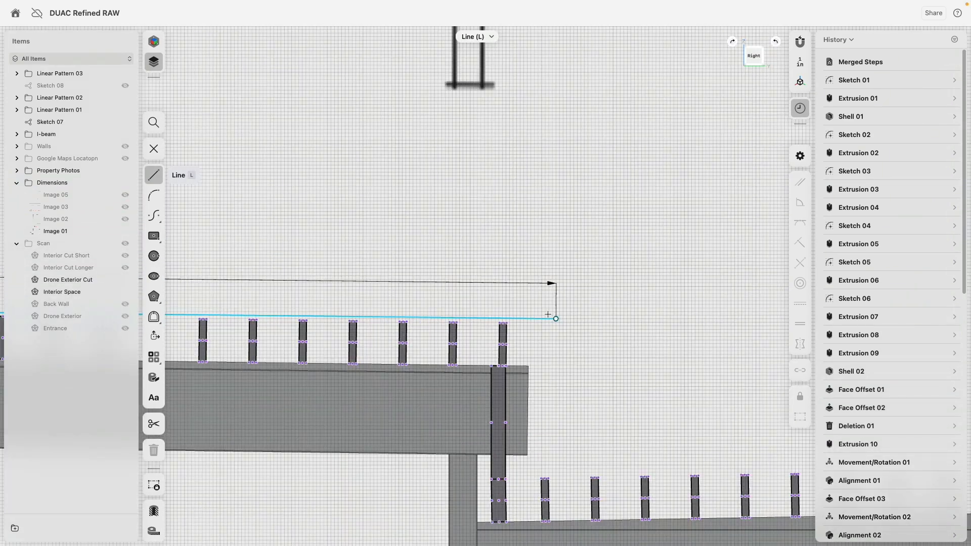
{"action": "scroll", "coordinate": [551, 317], "scroll_direction": "up", "scroll_amount": 9}
{"action": "left_click", "coordinate": [478, 352]}
Step: Continue the roof profile with a sloped line about 41 inches long and a line to the outermost lower joist's top corner
{"action": "scroll", "coordinate": [479, 253], "scroll_direction": "down", "scroll_amount": 5}
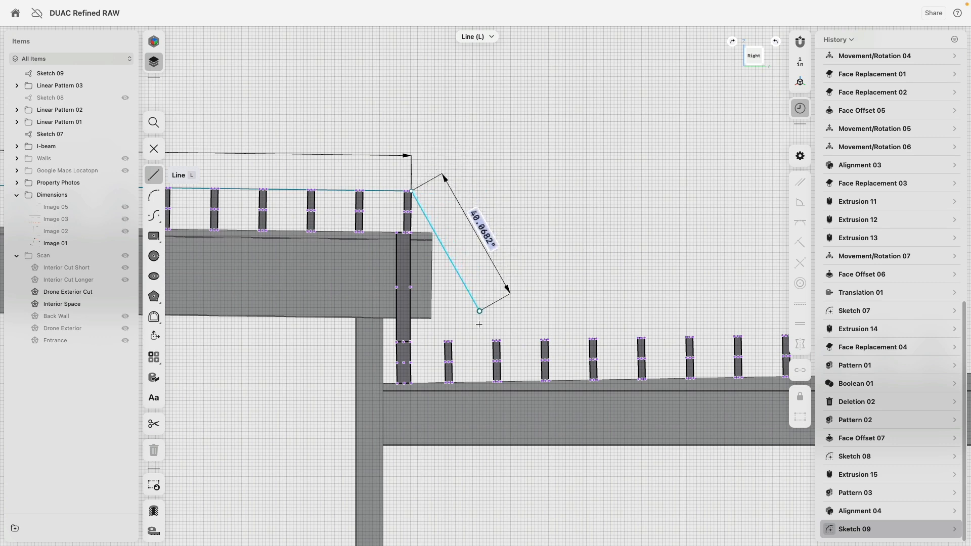
{"action": "scroll", "coordinate": [561, 304], "scroll_direction": "down", "scroll_amount": 6}
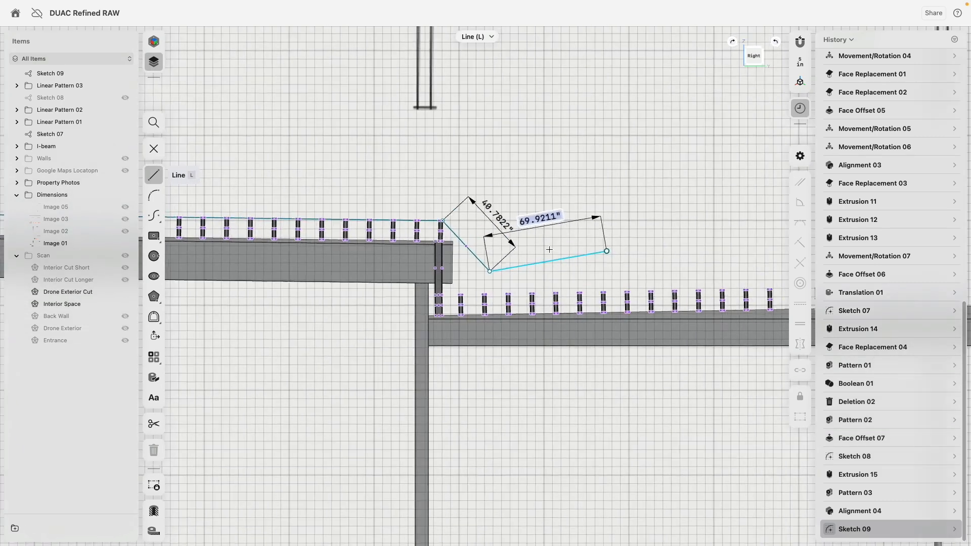
{"action": "scroll", "coordinate": [659, 277], "scroll_direction": "up", "scroll_amount": 6}
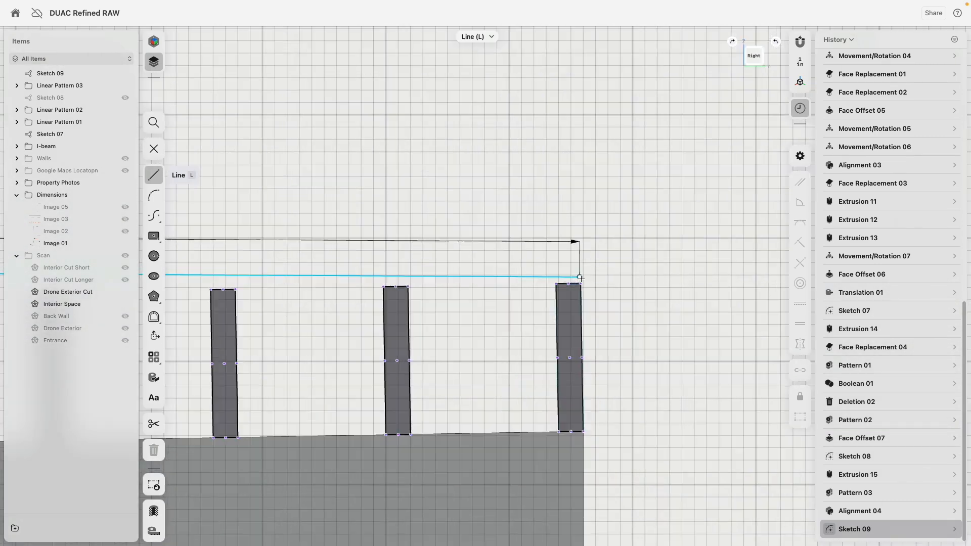
{"action": "scroll", "coordinate": [290, 156], "scroll_direction": "down", "scroll_amount": 5}
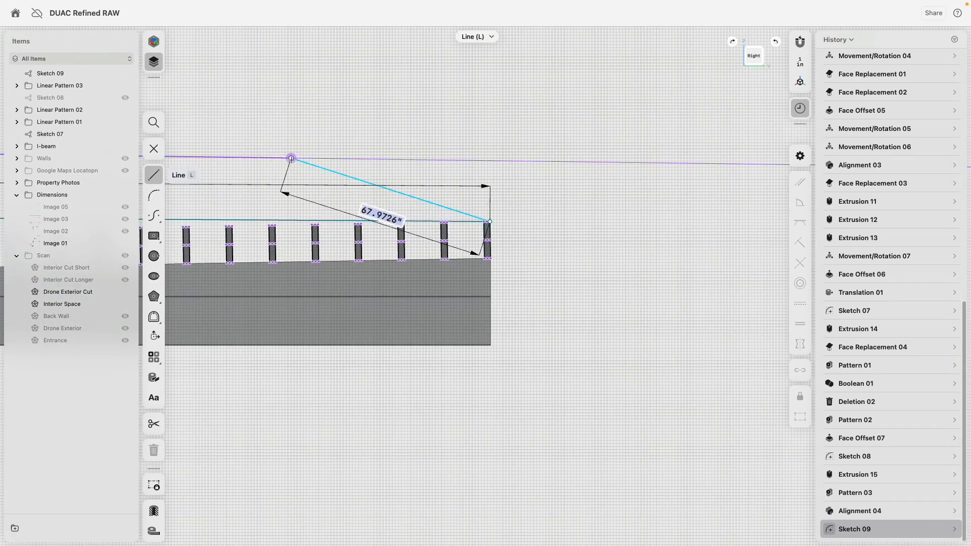
{"action": "scroll", "coordinate": [388, 183], "scroll_direction": "left", "scroll_amount": 12}
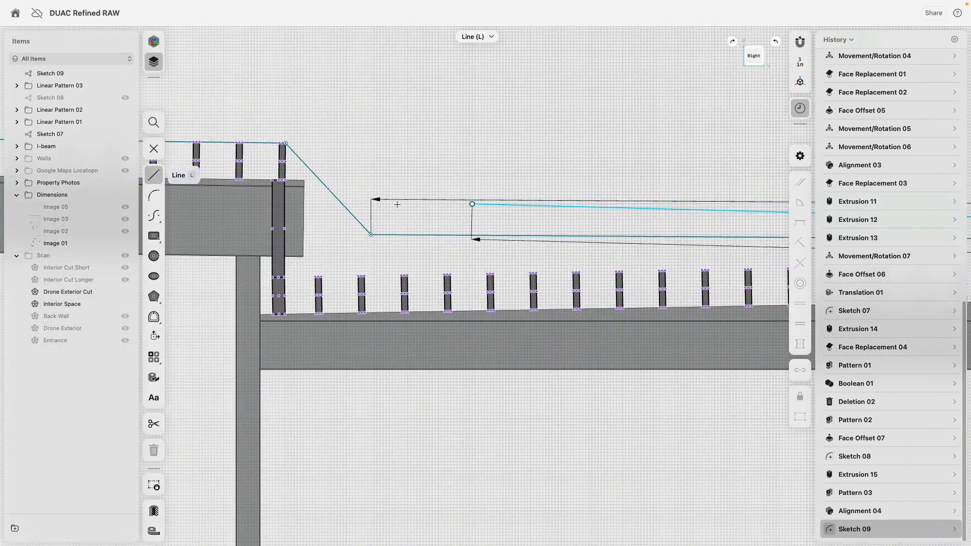
{"action": "key", "text": "Escape"}
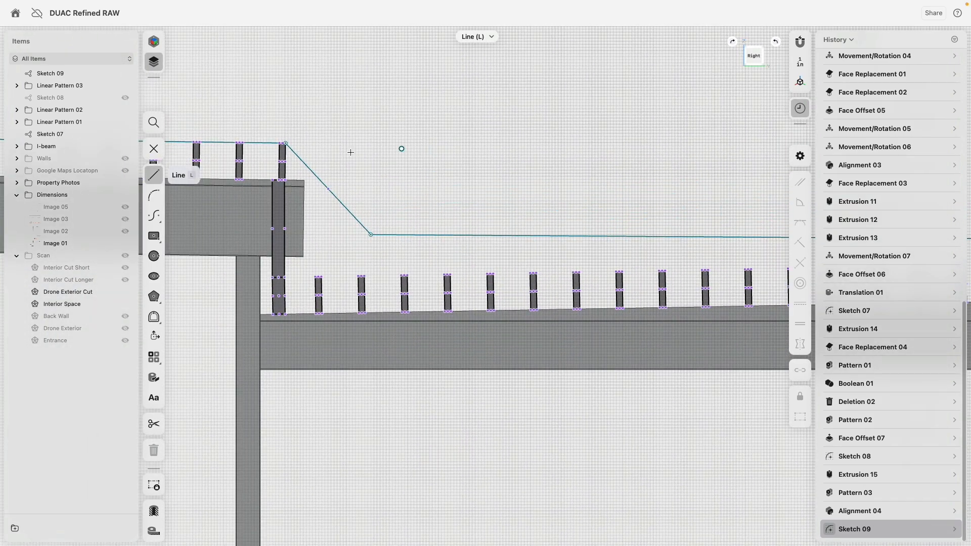
Step: Show the Drone Exterior scan, hide the Drone Exterior Cut and Interior Space scans, and leave the sketch
{"action": "scroll", "coordinate": [283, 159], "scroll_direction": "up", "scroll_amount": 5}
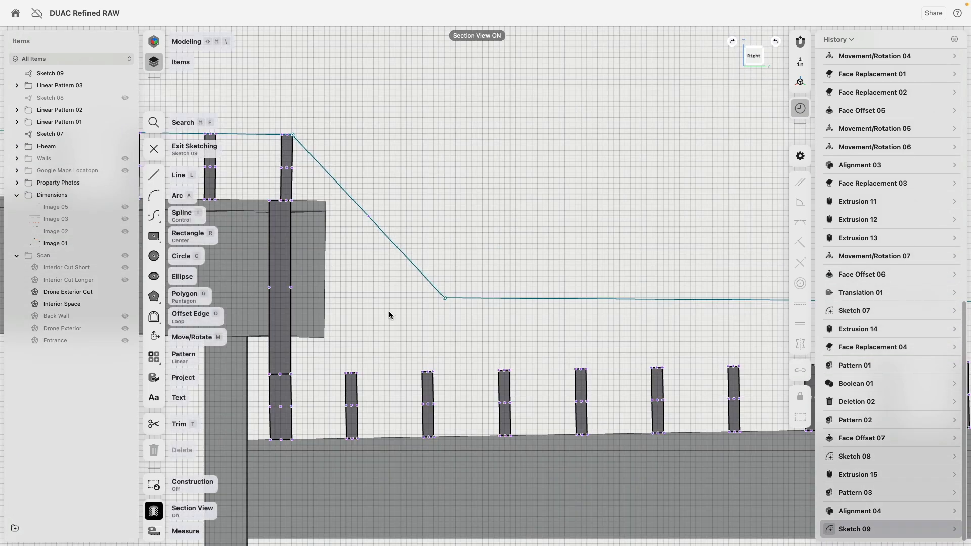
{"action": "scroll", "coordinate": [409, 255], "scroll_direction": "down", "scroll_amount": 10}
{"action": "right_click_drag", "start_coordinate": [377, 244], "coordinate": [422, 293]}
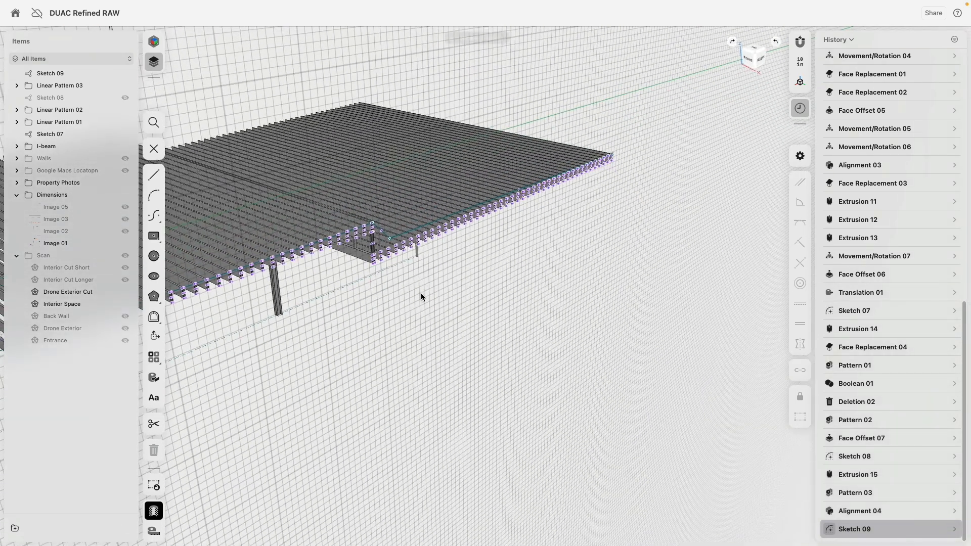
{"action": "left_click", "coordinate": [124, 255]}
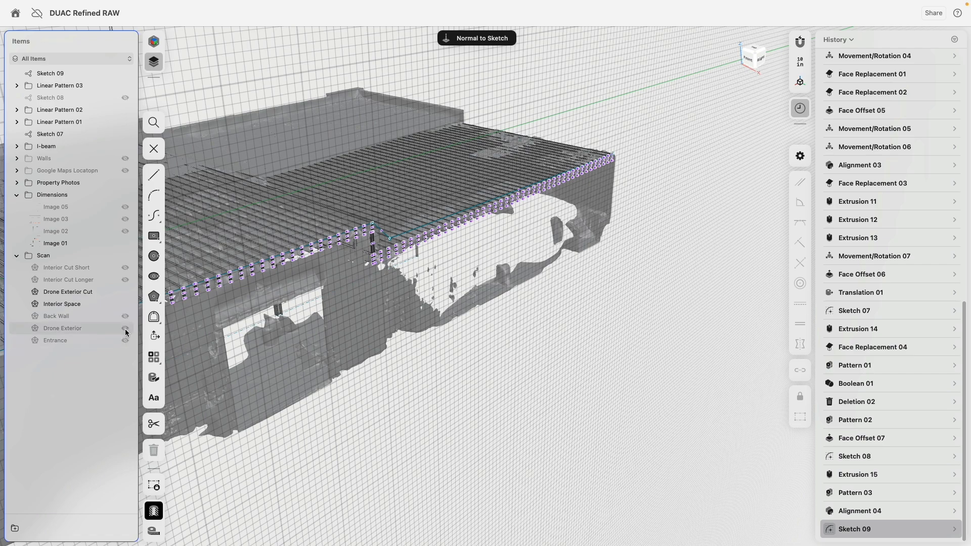
{"action": "left_click", "coordinate": [125, 328]}
{"action": "left_click", "coordinate": [125, 292]}
{"action": "key", "text": "Escape"}
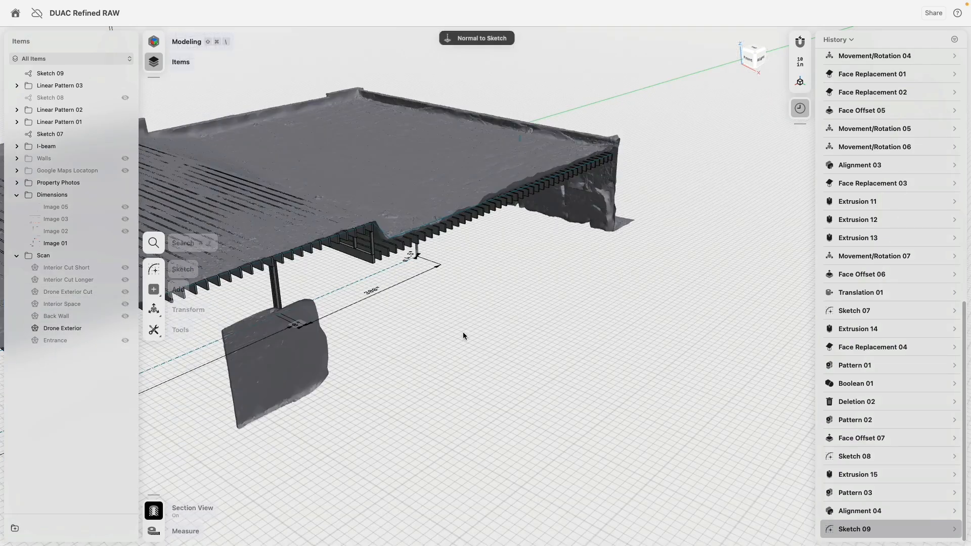
Step: Move the roof profile's lower corner down onto the top of the second single lower joist beside the roof step
{"action": "mouse_move", "coordinate": [462, 331]}
{"action": "right_mouse_down"}
{"action": "mouse_move", "coordinate": [437, 324]}
{"action": "mouse_move", "coordinate": [446, 292]}
{"action": "right_mouse_up"}
{"action": "scroll", "coordinate": [445, 291], "scroll_direction": "up", "scroll_amount": 10}
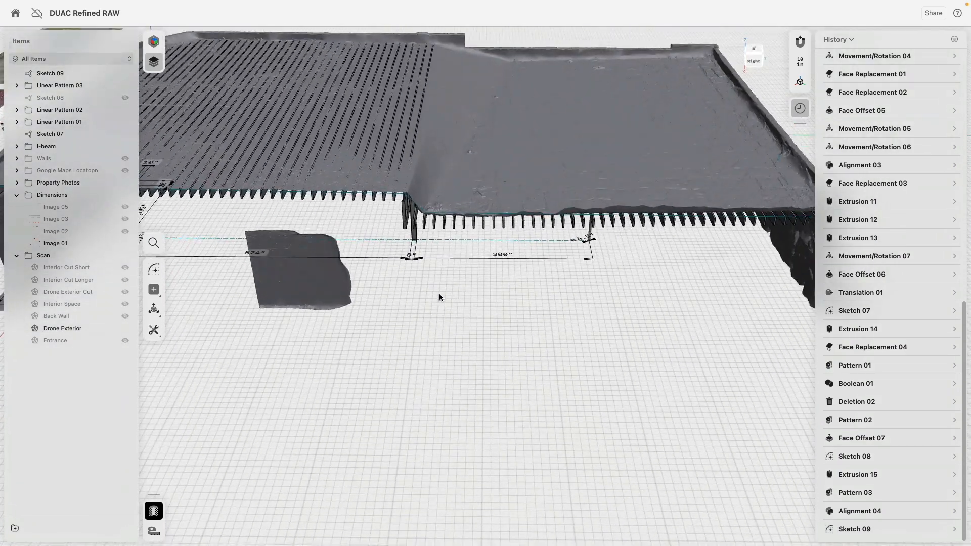
{"action": "middle_click_drag", "start_coordinate": [420, 210], "coordinate": [412, 255]}
{"action": "right_click_drag", "start_coordinate": [412, 254], "coordinate": [409, 275]}
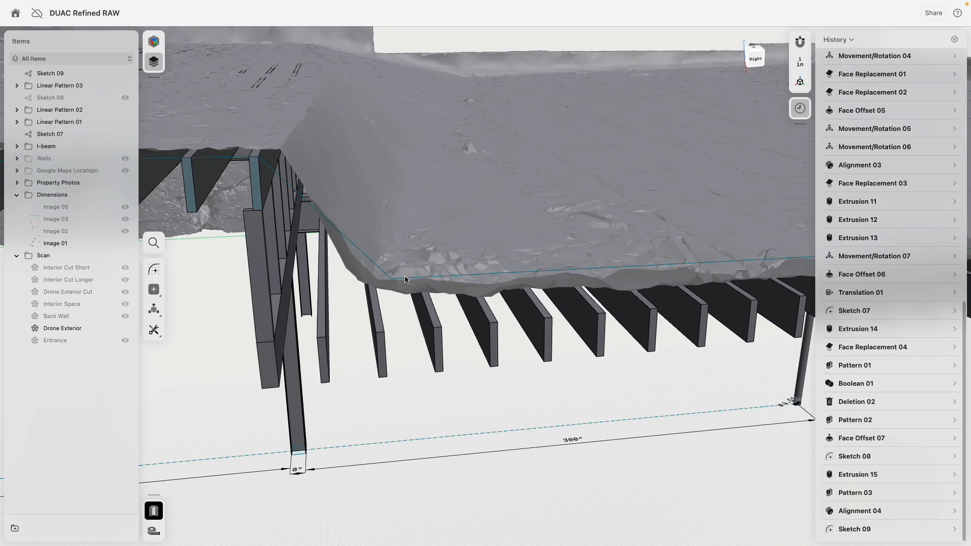
{"action": "double_click", "coordinate": [405, 279]}
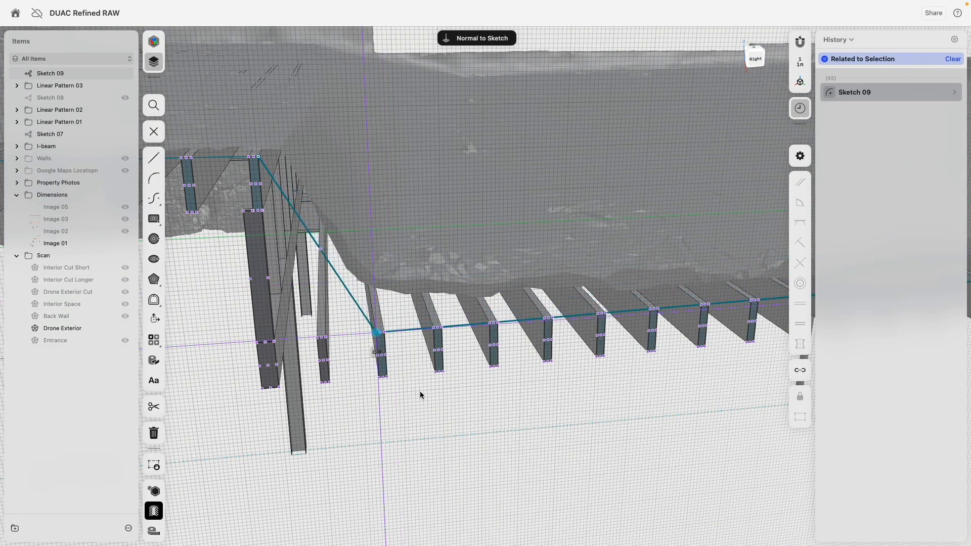
{"action": "left_click", "coordinate": [426, 406]}
{"action": "scroll", "coordinate": [425, 406], "scroll_direction": "down", "scroll_amount": 10}
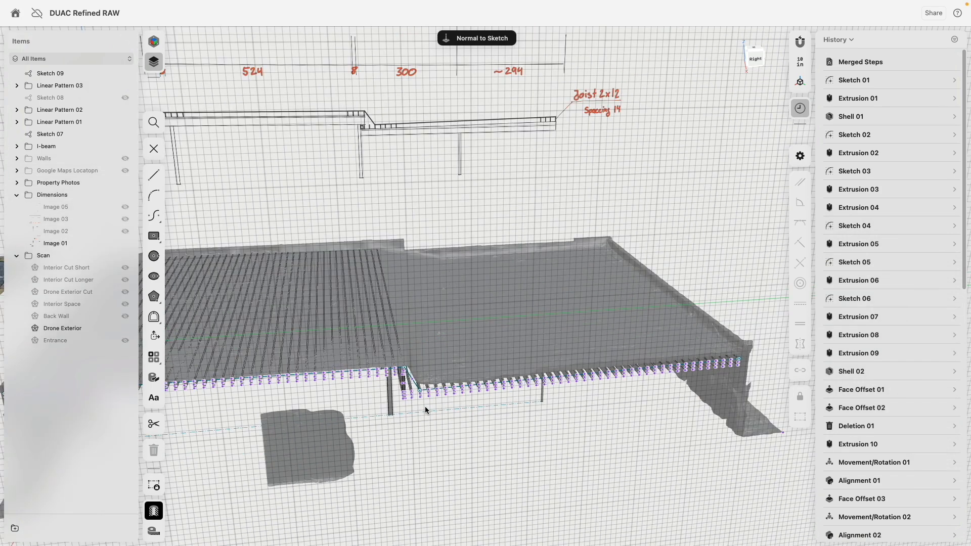
Step: Leave the sketch, turn off the section view, and hide the Scan and Dimensions folders
{"action": "left_click", "coordinate": [159, 510]}
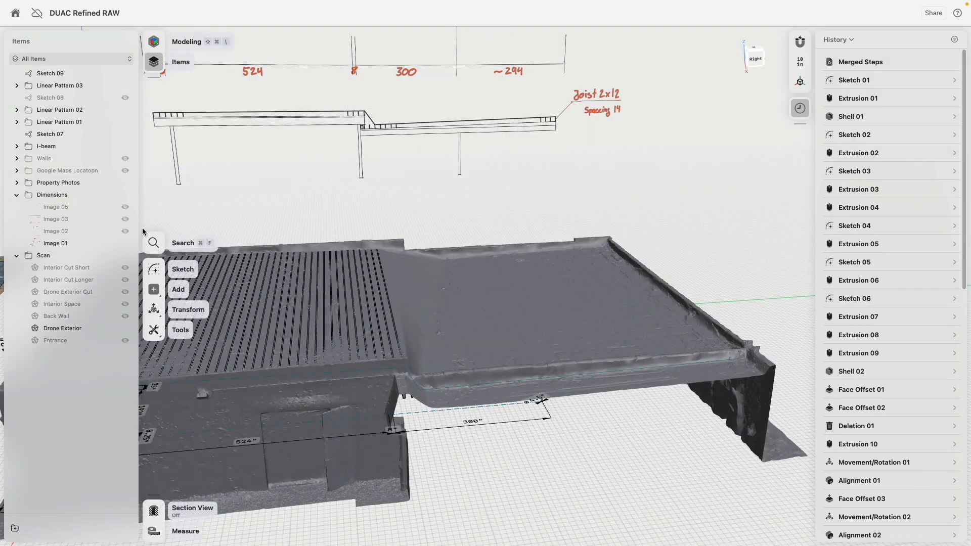
{"action": "left_click", "coordinate": [128, 257]}
{"action": "left_click", "coordinate": [128, 256]}
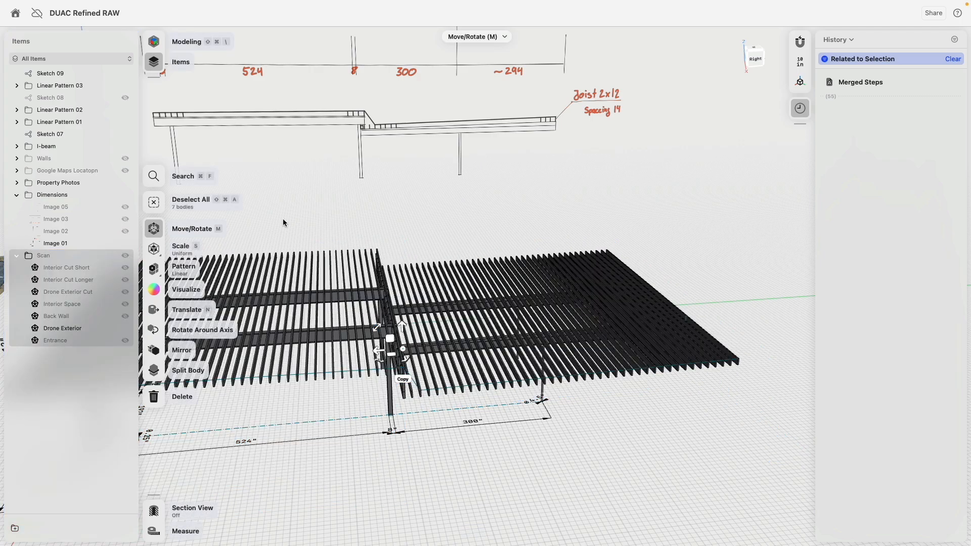
{"action": "left_click", "coordinate": [283, 222]}
{"action": "right_click_drag", "start_coordinate": [283, 221], "coordinate": [370, 208]}
{"action": "scroll", "coordinate": [328, 202], "scroll_direction": "up", "scroll_amount": 4}
{"action": "middle_click_drag", "start_coordinate": [264, 186], "coordinate": [370, 254]}
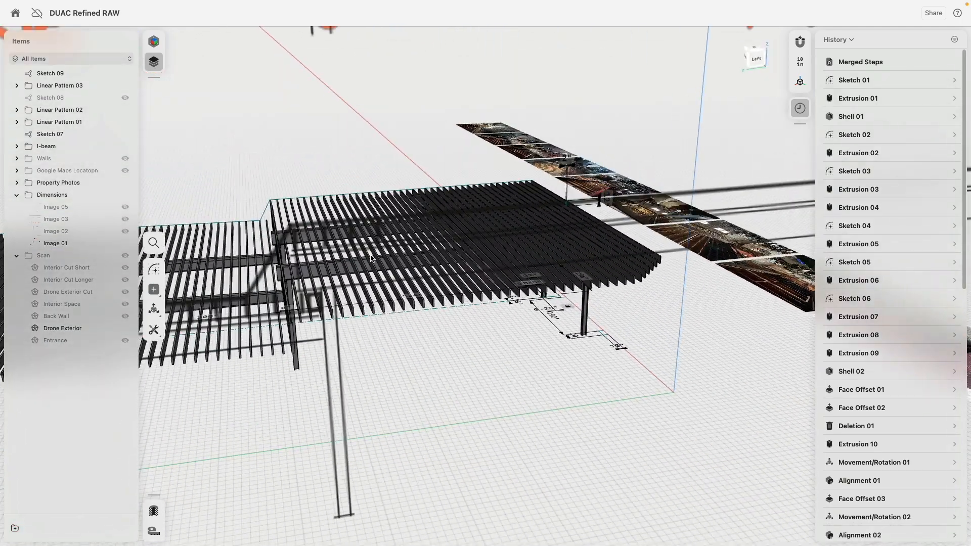
{"action": "left_click", "coordinate": [125, 195]}
Step: Sketch on the outermost lower joist's opposite end face, drawing a line over the lower roof and a 56-inch slope to the first upper joist's top corner
{"action": "middle_click_drag", "start_coordinate": [381, 324], "coordinate": [597, 288]}
{"action": "middle_click_drag", "start_coordinate": [218, 356], "coordinate": [344, 328]}
{"action": "scroll", "coordinate": [343, 329], "scroll_direction": "up", "scroll_amount": 5}
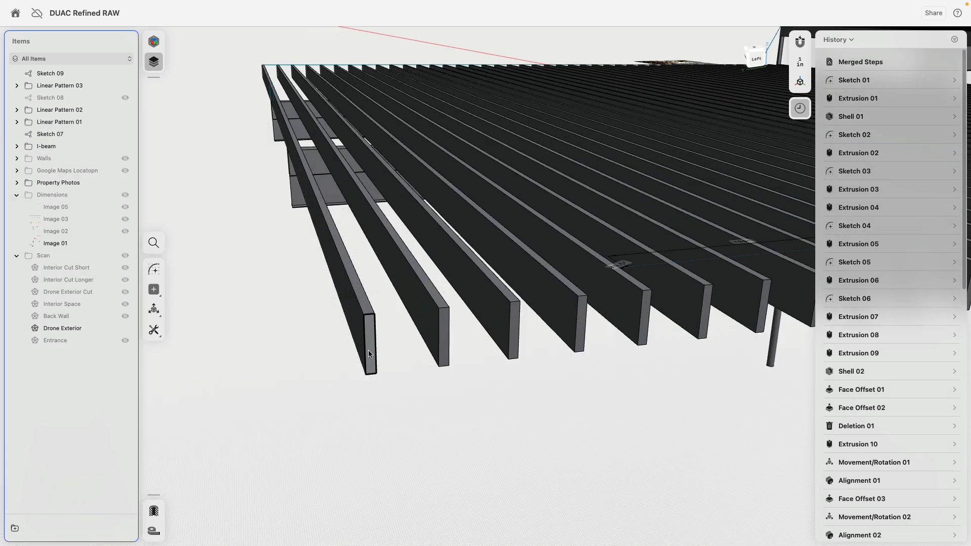
{"action": "left_click", "coordinate": [368, 350]}
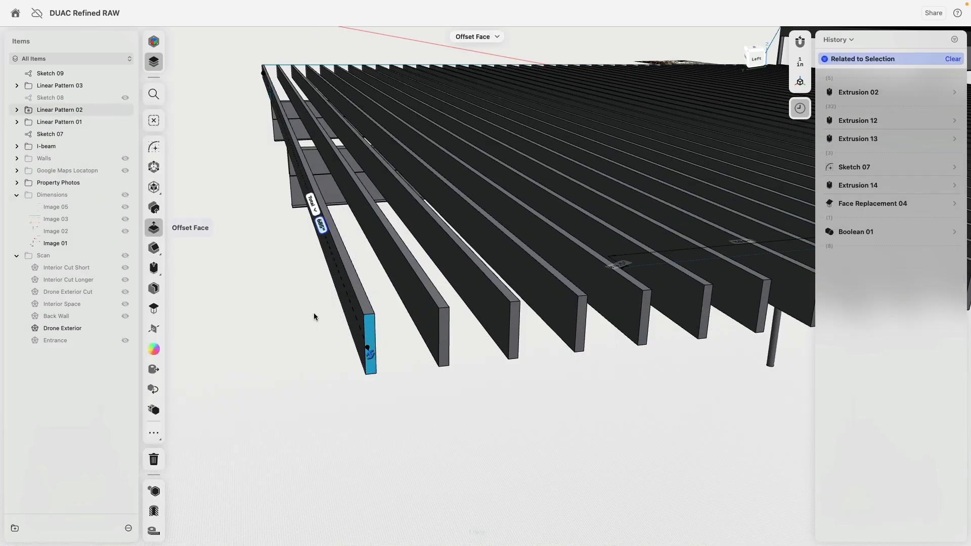
{"action": "left_click", "coordinate": [155, 148]}
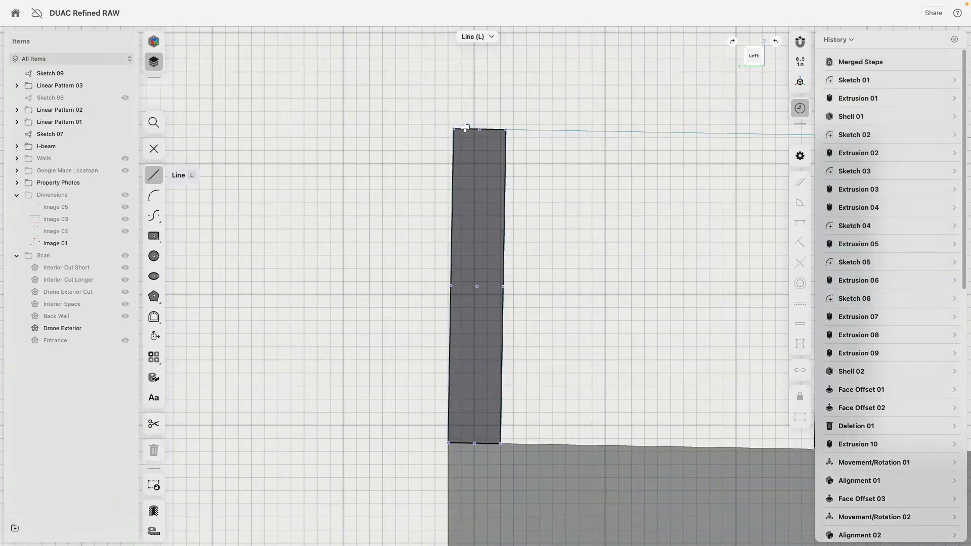
{"action": "scroll", "coordinate": [545, 234], "scroll_direction": "down", "scroll_amount": 8}
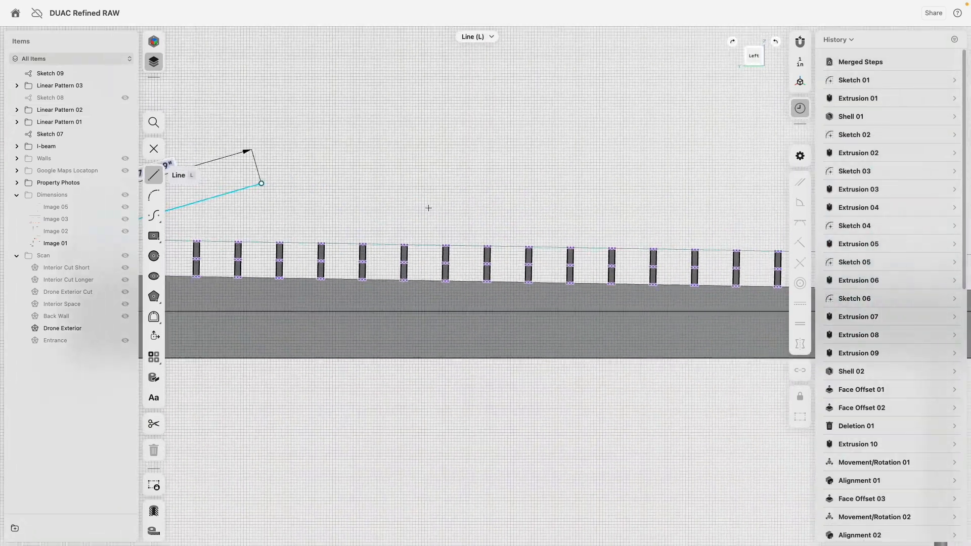
{"action": "scroll", "coordinate": [396, 209], "scroll_direction": "right", "scroll_amount": 9}
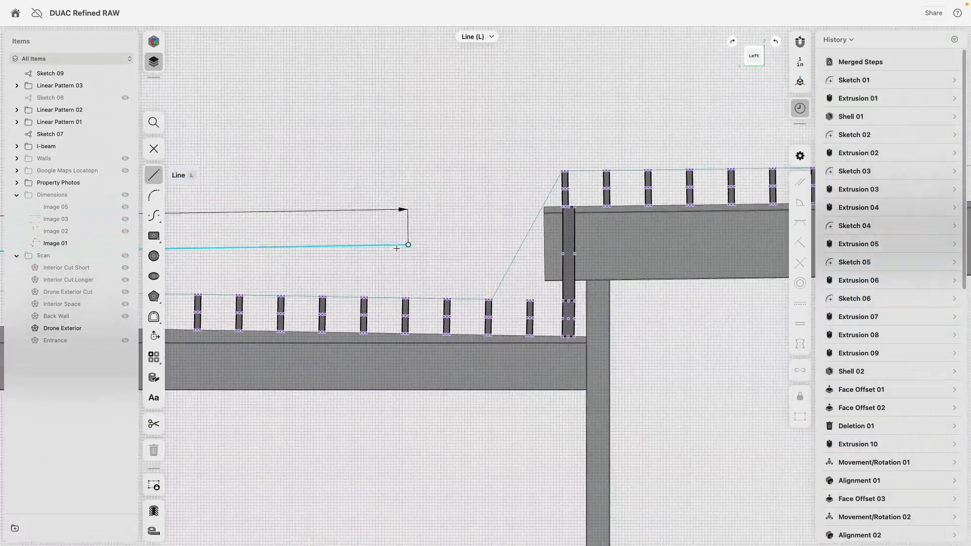
{"action": "scroll", "coordinate": [397, 248], "scroll_direction": "up", "scroll_amount": 1}
{"action": "left_click", "coordinate": [419, 304]}
{"action": "scroll", "coordinate": [584, 153], "scroll_direction": "up", "scroll_amount": 5}
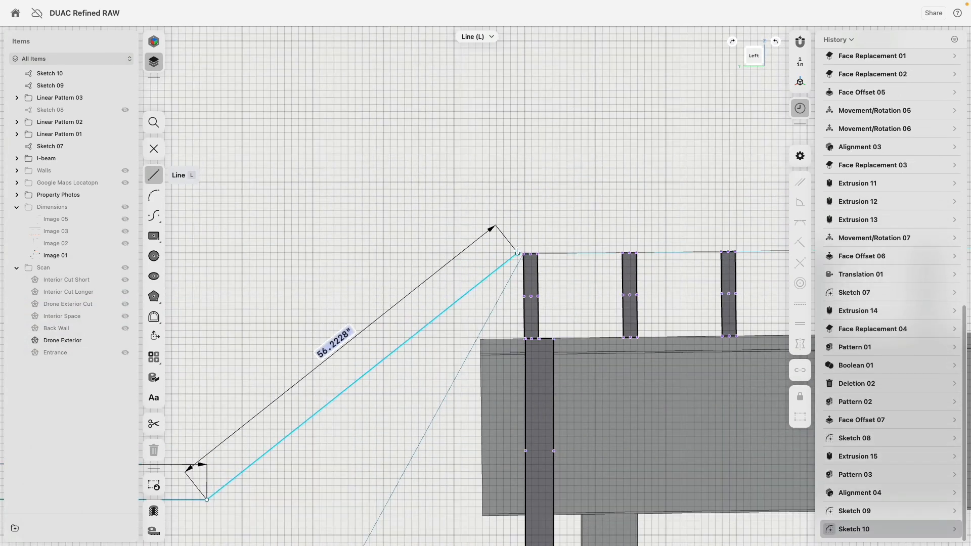
{"action": "left_click", "coordinate": [524, 254]}
{"action": "scroll", "coordinate": [585, 195], "scroll_direction": "down", "scroll_amount": 6}
{"action": "middle_click_drag", "start_coordinate": [730, 137], "coordinate": [210, 157]}
{"action": "middle_click_drag", "start_coordinate": [617, 163], "coordinate": [162, 183]}
{"action": "scroll", "coordinate": [518, 182], "scroll_direction": "right", "scroll_amount": 3}
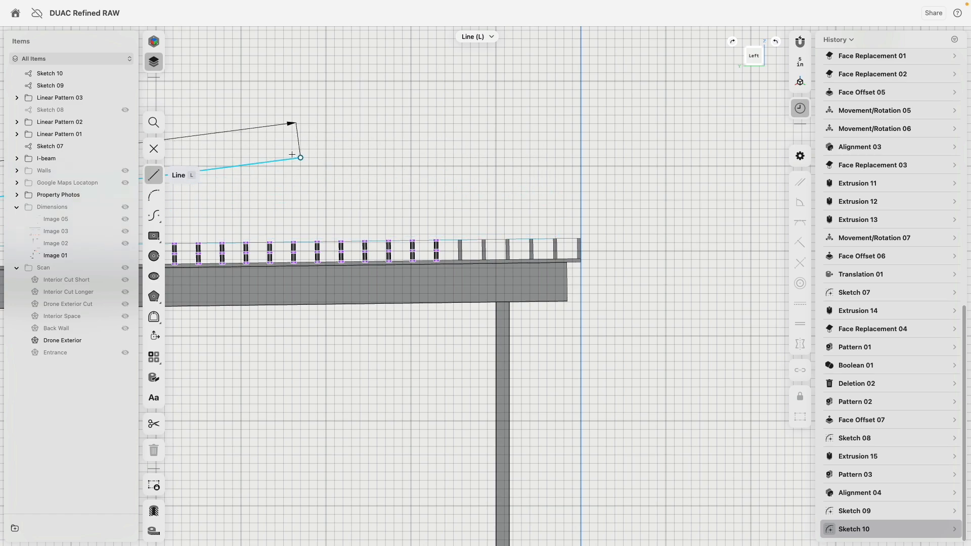
{"action": "middle_click_drag", "start_coordinate": [262, 156], "coordinate": [726, 147]}
{"action": "middle_click_drag", "start_coordinate": [212, 147], "coordinate": [839, 140]}
{"action": "middle_click_drag", "start_coordinate": [650, 156], "coordinate": [517, 167]}
{"action": "scroll", "coordinate": [517, 173], "scroll_direction": "up", "scroll_amount": 6}
{"action": "key", "text": "Escape"}
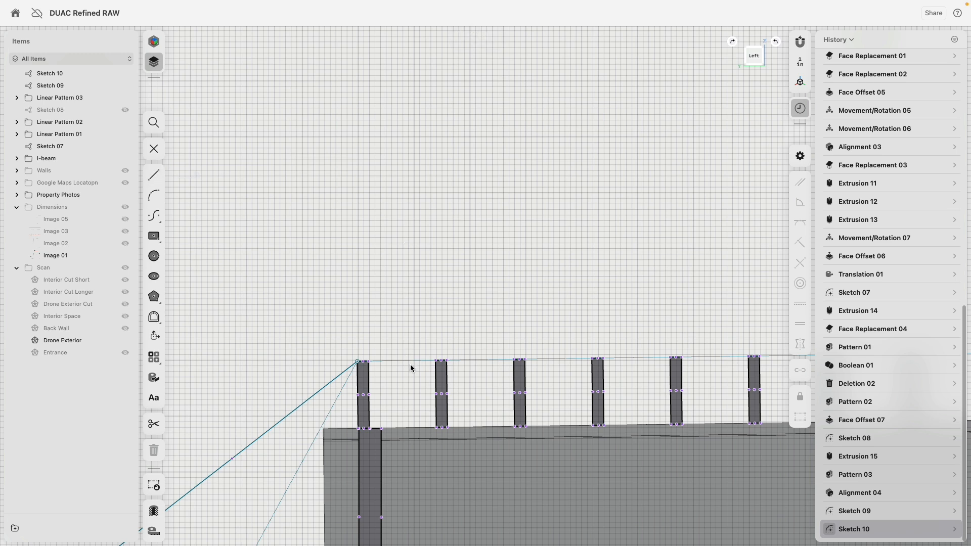
Step: Project the upper roof line of Sketch 09 into the current sketch as a linked sketch
{"action": "left_click", "coordinate": [160, 378]}
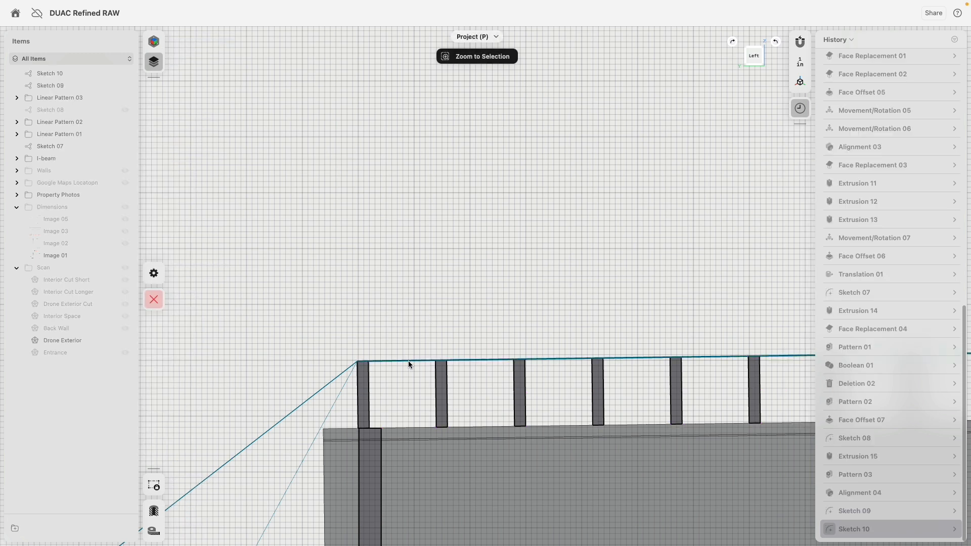
{"action": "left_click", "coordinate": [408, 360]}
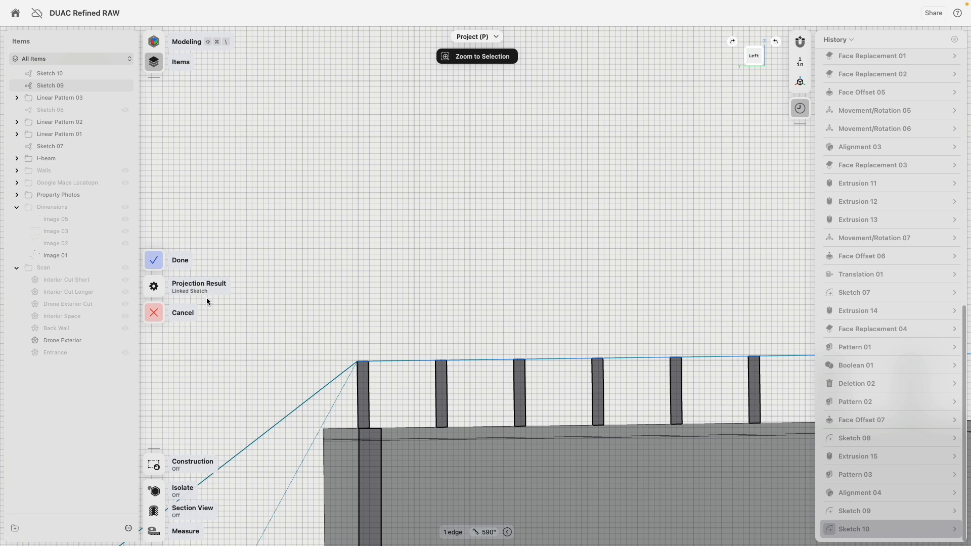
{"action": "left_click", "coordinate": [158, 264]}
{"action": "scroll", "coordinate": [458, 275], "scroll_direction": "down", "scroll_amount": 5}
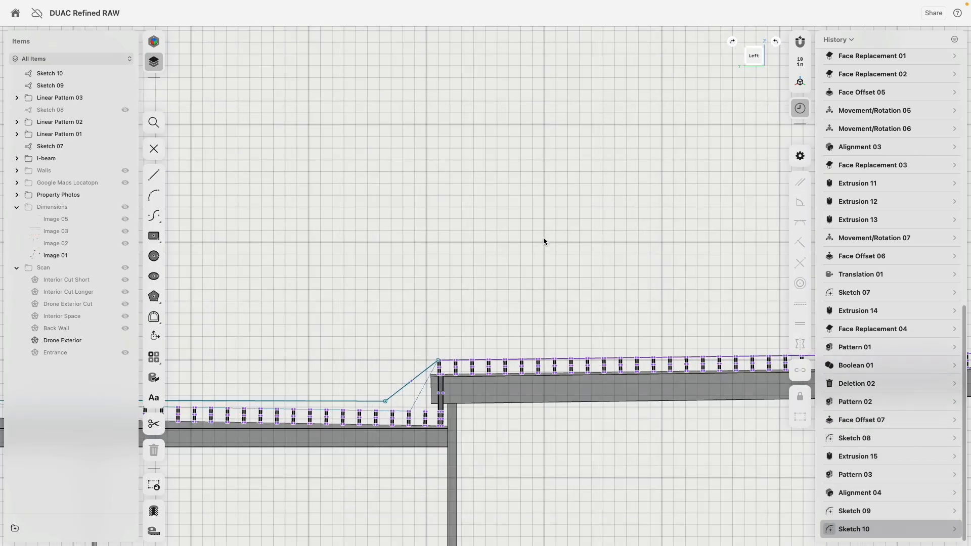
{"action": "scroll", "coordinate": [454, 224], "scroll_direction": "down", "scroll_amount": 3}
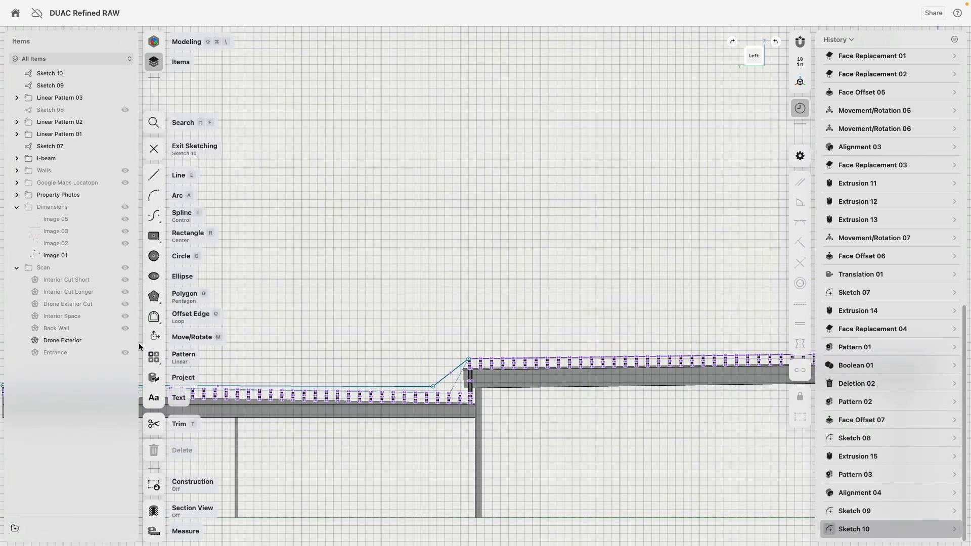
Step: Show the Scan folder in section view and examine the scanned roof slope around the lower corner of Sketch 10's slope line
{"action": "left_click", "coordinate": [125, 341]}
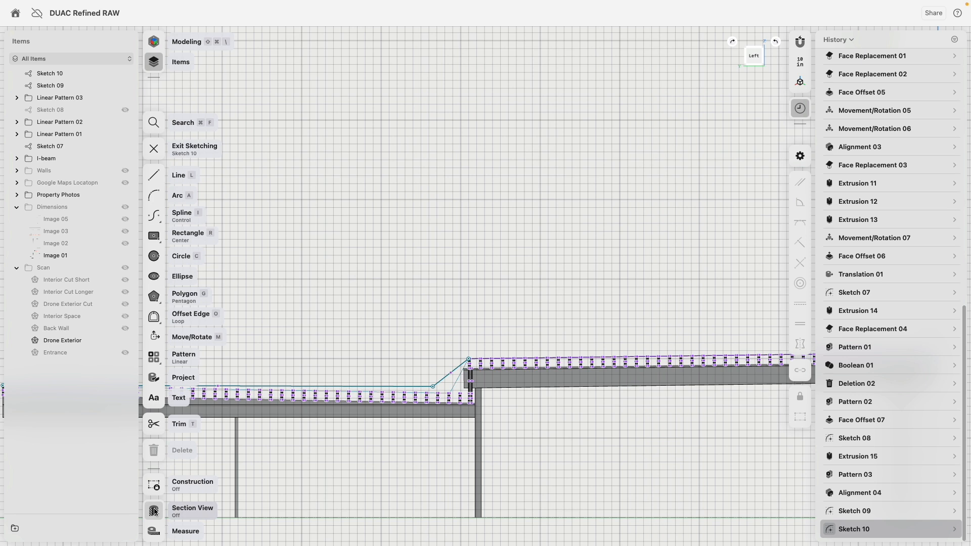
{"action": "left_click", "coordinate": [125, 267]}
{"action": "scroll", "coordinate": [486, 417], "scroll_direction": "up", "scroll_amount": 5}
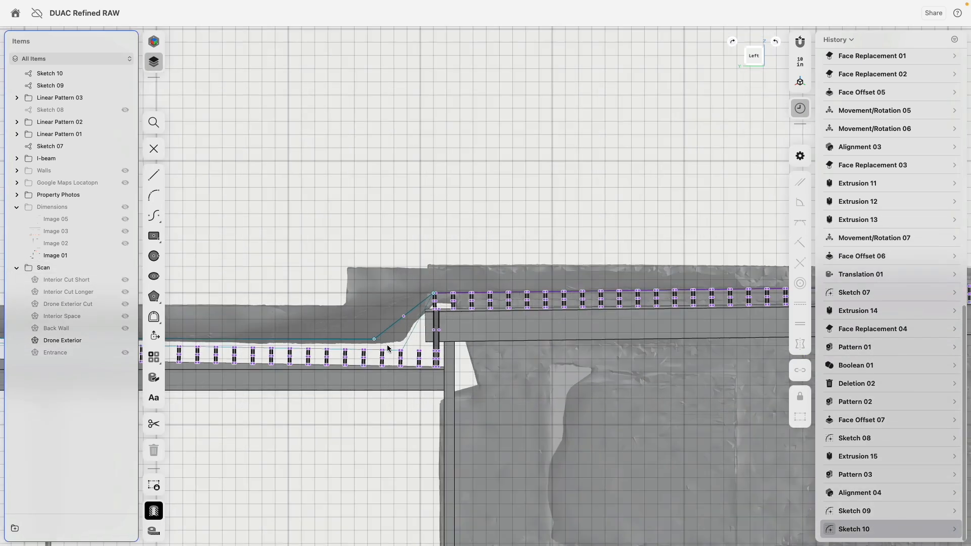
{"action": "left_click", "coordinate": [372, 338]}
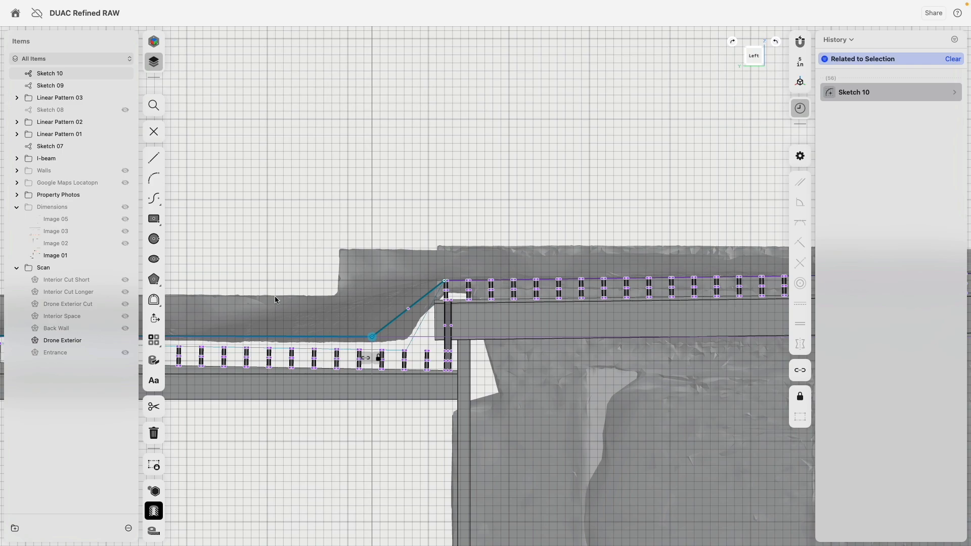
{"action": "mouse_move", "coordinate": [275, 296]}
{"action": "right_mouse_down"}
{"action": "mouse_move", "coordinate": [364, 374]}
{"action": "mouse_move", "coordinate": [495, 365]}
{"action": "mouse_move", "coordinate": [472, 393]}
{"action": "mouse_move", "coordinate": [486, 406]}
{"action": "right_mouse_up"}
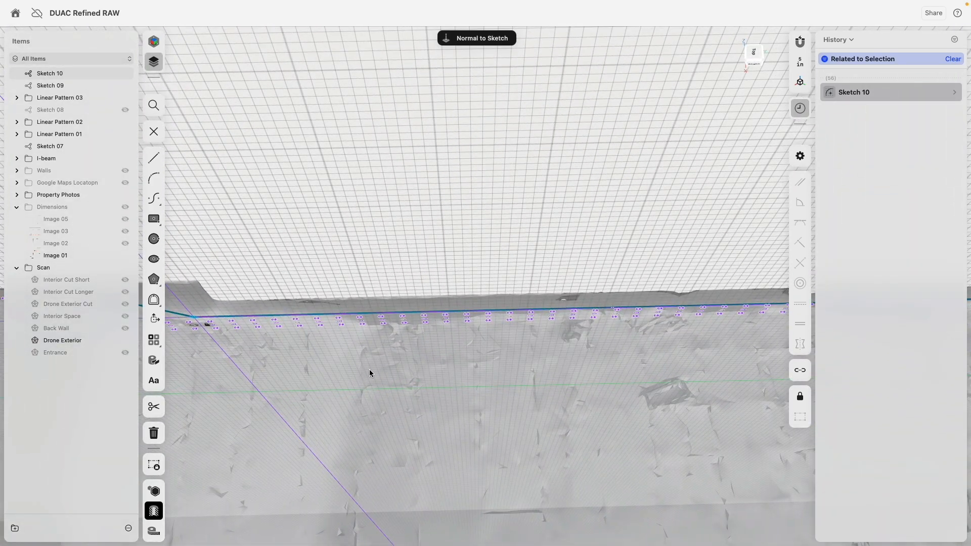
{"action": "middle_click_drag", "start_coordinate": [369, 369], "coordinate": [431, 346]}
{"action": "scroll", "coordinate": [432, 346], "scroll_direction": "down", "scroll_amount": 10}
{"action": "right_click_drag", "start_coordinate": [432, 347], "coordinate": [434, 322]}
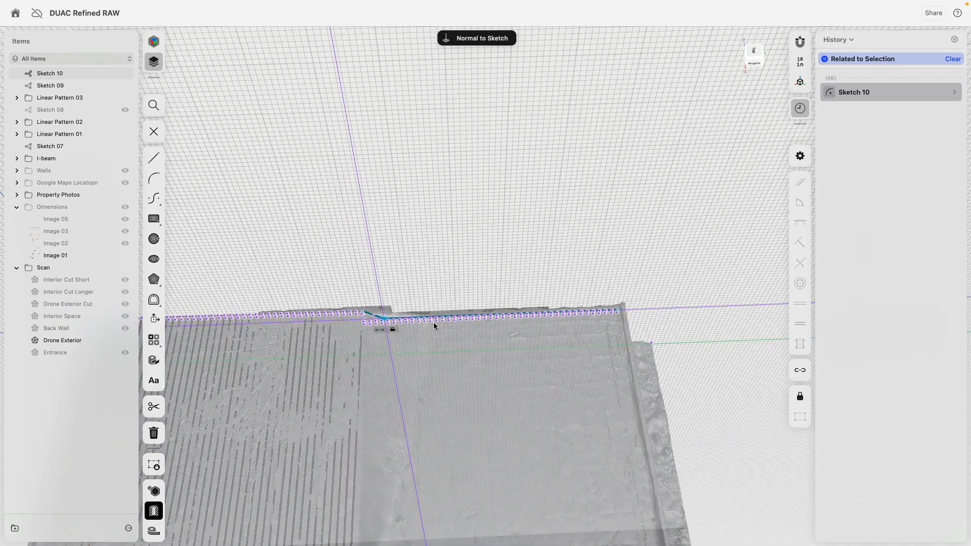
{"action": "scroll", "coordinate": [432, 323], "scroll_direction": "up", "scroll_amount": 5}
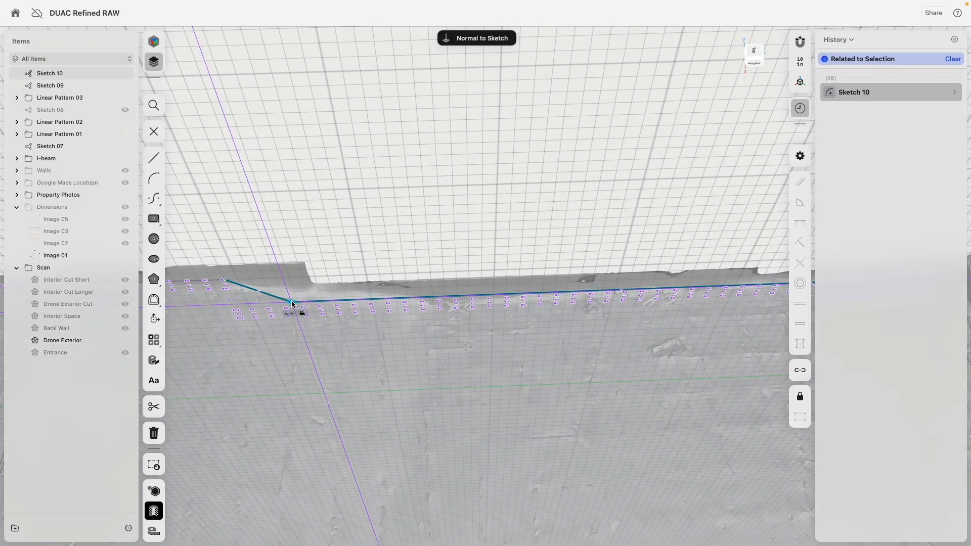
Step: Try moving the slope line's lower corner outward along the lower joists, and undo that move
{"action": "left_click_drag", "start_coordinate": [292, 301], "coordinate": [423, 303]}
{"action": "right_click_drag", "start_coordinate": [438, 371], "coordinate": [440, 322]}
{"action": "key", "text": "super+z"}
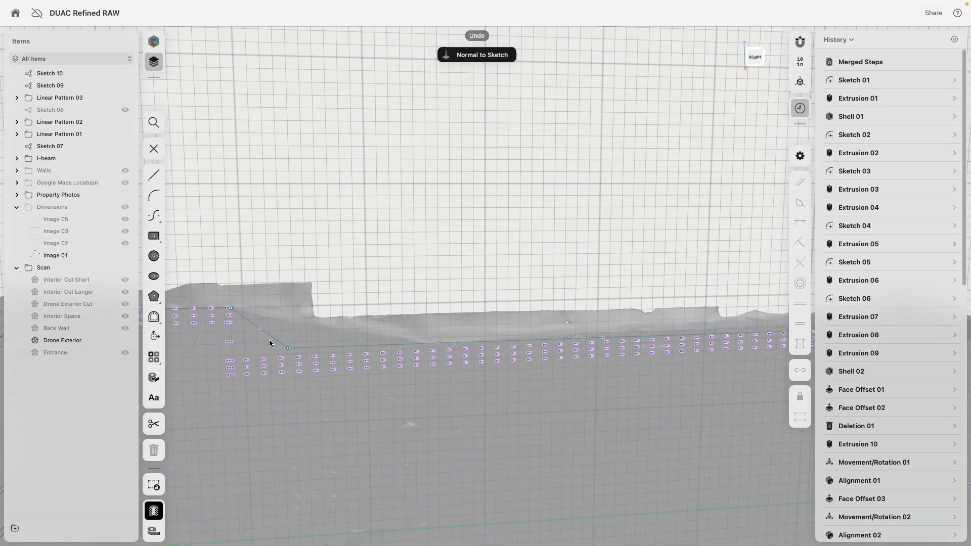
Step: Move the slope line's lower corner outward to the foot of the scanned slope, making the line about 169 inches long
{"action": "left_click_drag", "start_coordinate": [289, 348], "coordinate": [432, 352]}
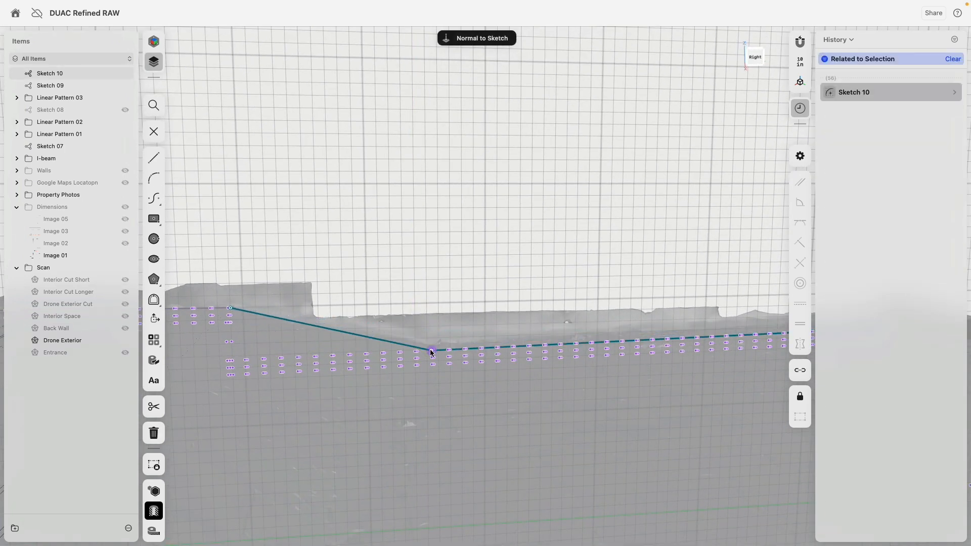
{"action": "right_click_drag", "start_coordinate": [427, 345], "coordinate": [403, 277]}
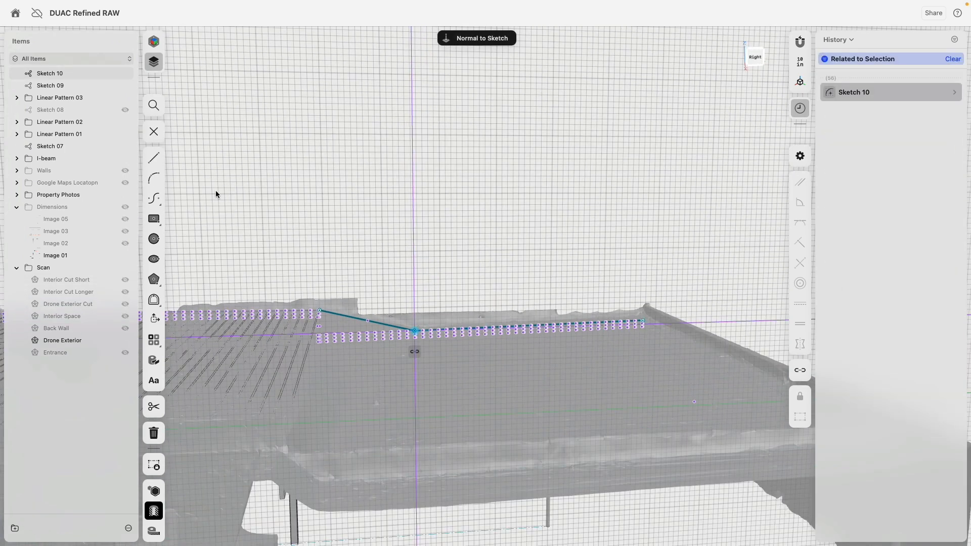
Step: Turn off the section view, hide the Scan folder and clear the selection
{"action": "left_click", "coordinate": [154, 511]}
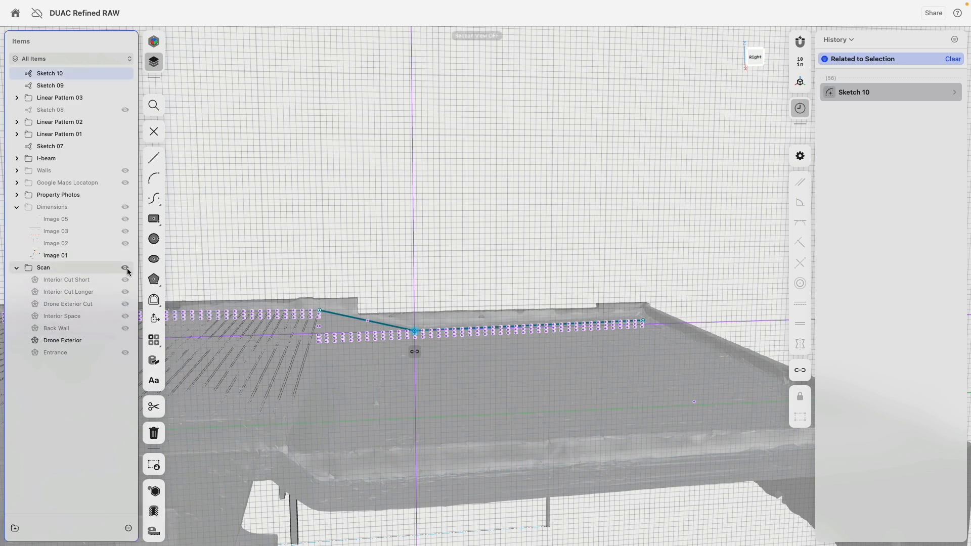
{"action": "left_click", "coordinate": [126, 269]}
{"action": "scroll", "coordinate": [387, 245], "scroll_direction": "down", "scroll_amount": 5}
{"action": "left_click", "coordinate": [256, 180]}
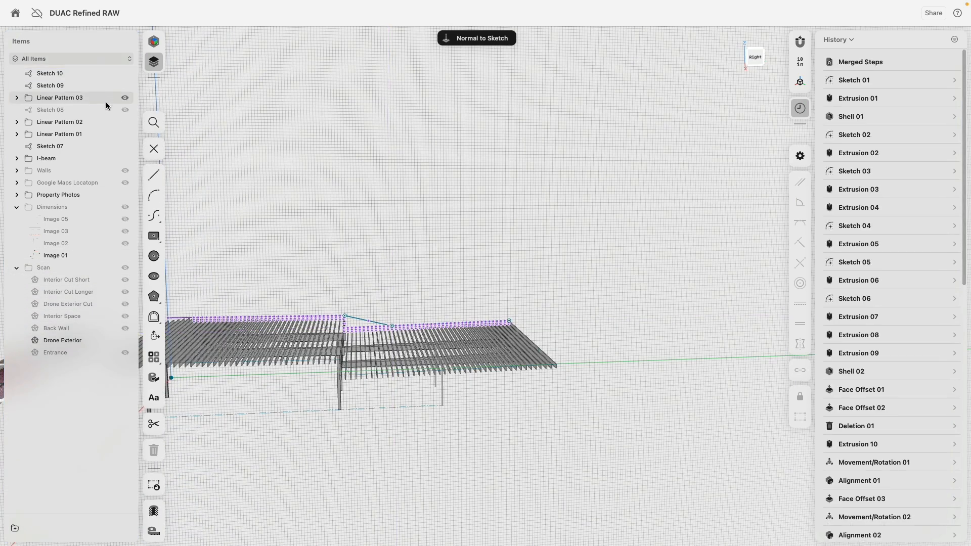
Step: Isolate Sketch 09 and Sketch 10 so both roof profiles can be viewed alone
{"action": "left_click", "coordinate": [66, 86]}
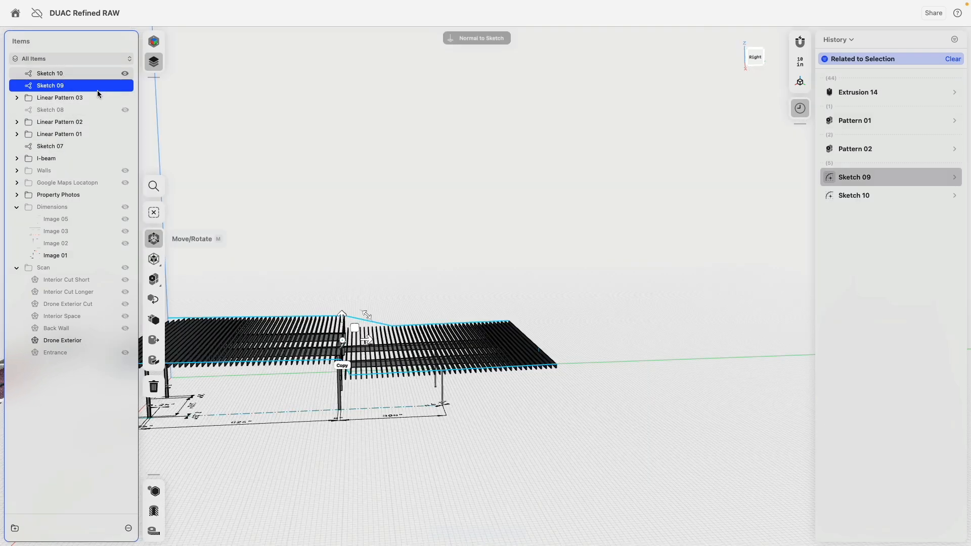
{"action": "left_click", "coordinate": [65, 74], "text": "shift"}
{"action": "left_click", "coordinate": [154, 491]}
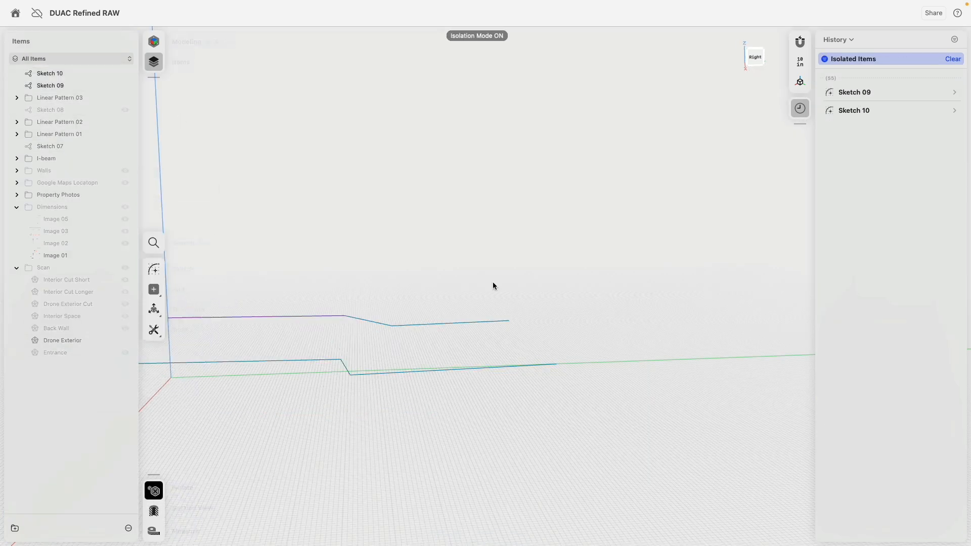
{"action": "mouse_move", "coordinate": [493, 286]}
{"action": "middle_mouse_down"}
{"action": "mouse_move", "coordinate": [448, 254]}
{"action": "mouse_move", "coordinate": [460, 253]}
{"action": "middle_mouse_up"}
{"action": "middle_click_drag", "start_coordinate": [311, 306], "coordinate": [405, 318]}
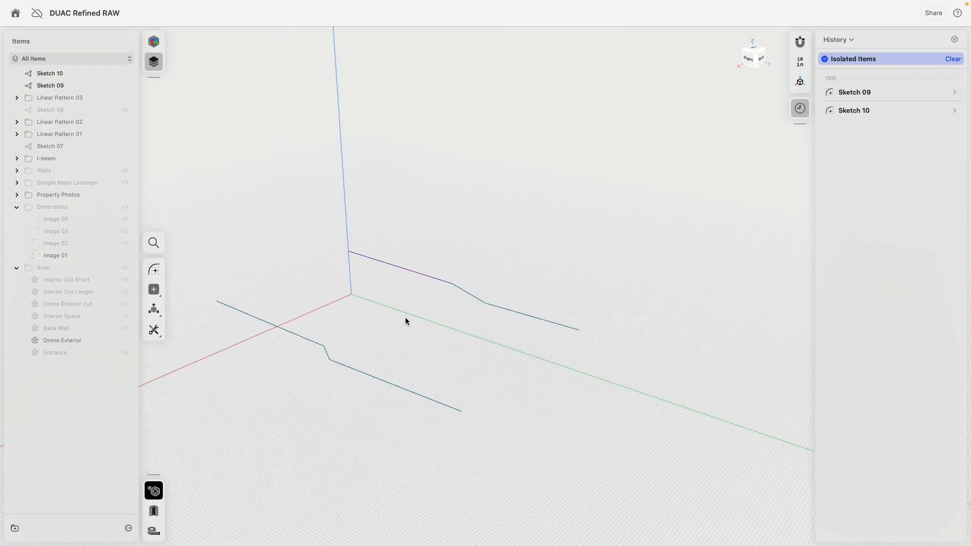
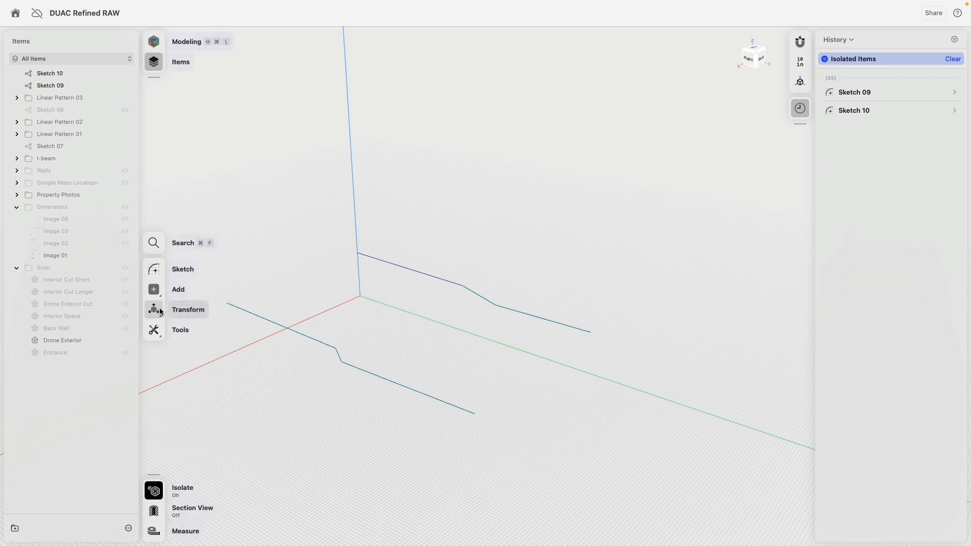
Step: Close Sketch 09's roof profile above the roof line with three lines about 184, 1,173 and 225 inches long
{"action": "double_click", "coordinate": [261, 317]}
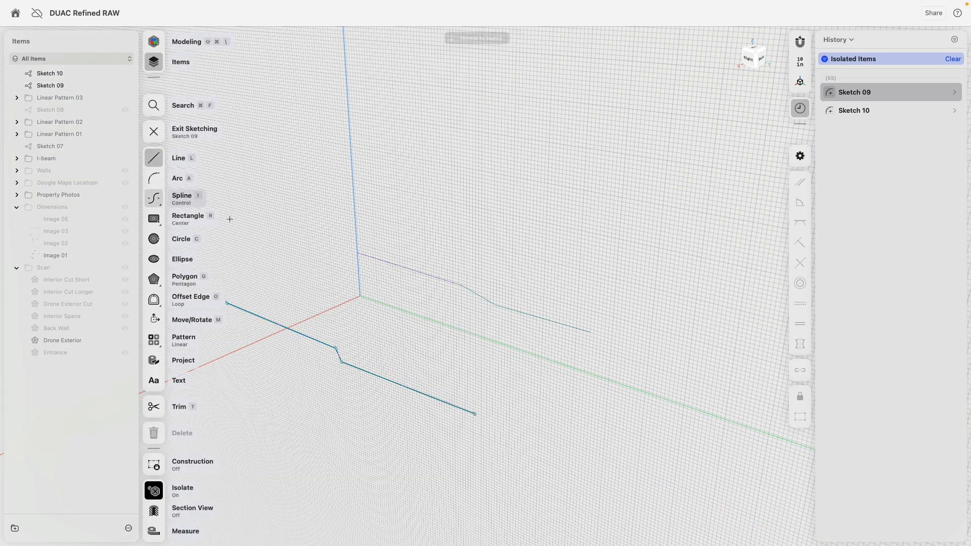
{"action": "left_click", "coordinate": [222, 258]}
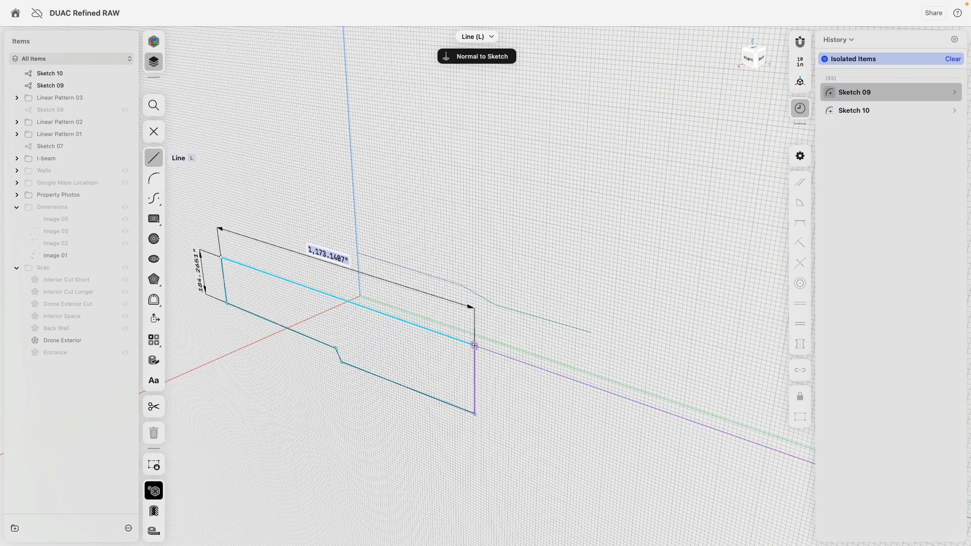
{"action": "left_click", "coordinate": [475, 346]}
{"action": "left_click", "coordinate": [475, 414]}
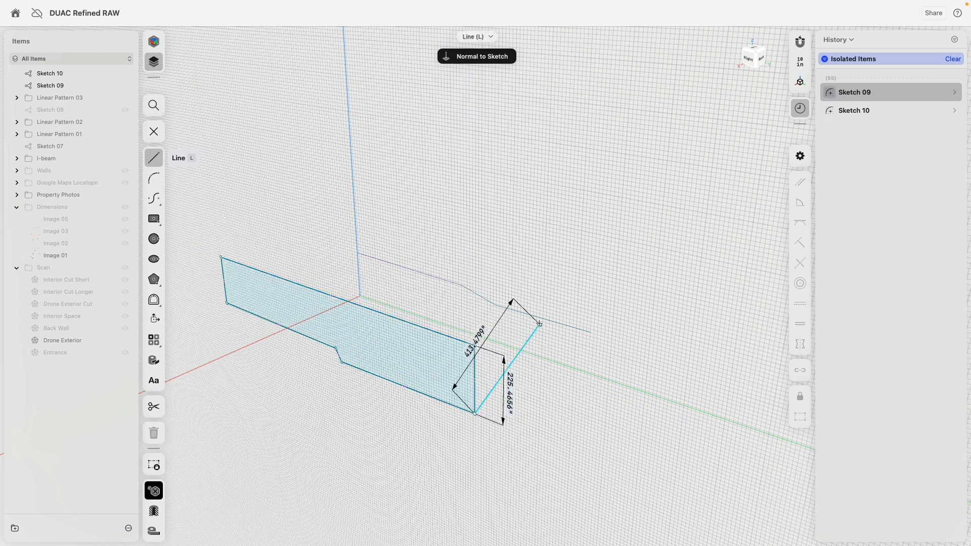
{"action": "key", "text": "Escape"}
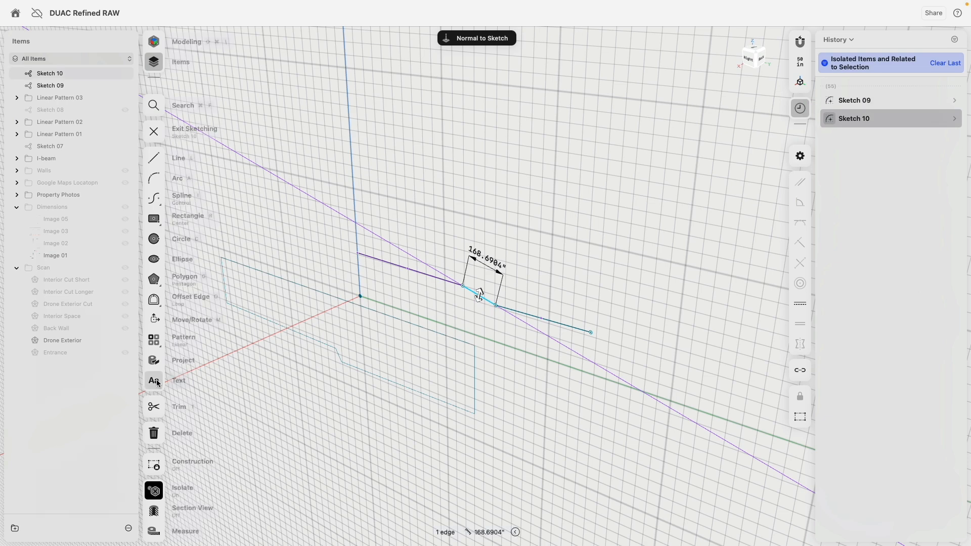
Step: Project the three closing lines of Sketch 09 onto the plane of Sketch 10 as a linked sketch
{"action": "left_click", "coordinate": [154, 361]}
{"action": "left_click", "coordinate": [225, 288]}
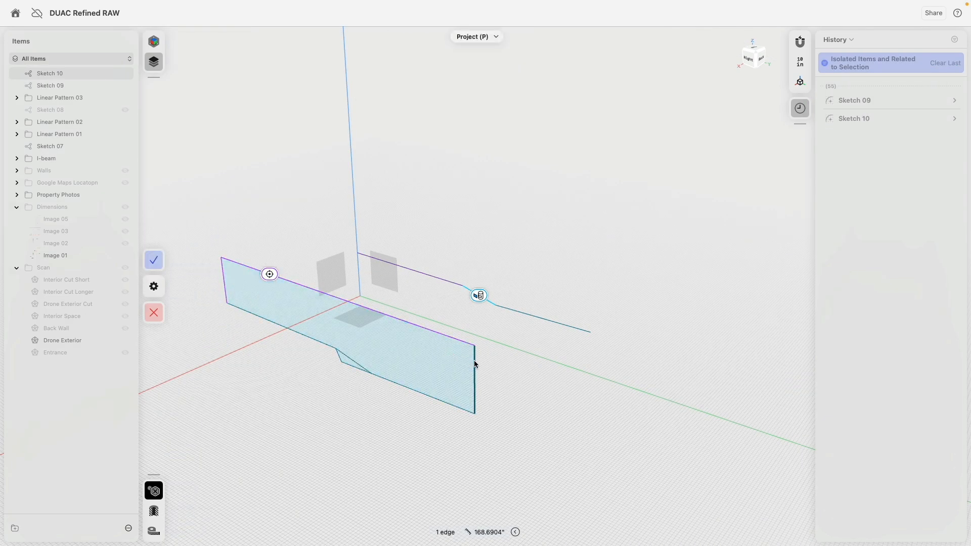
{"action": "left_click", "coordinate": [481, 298]}
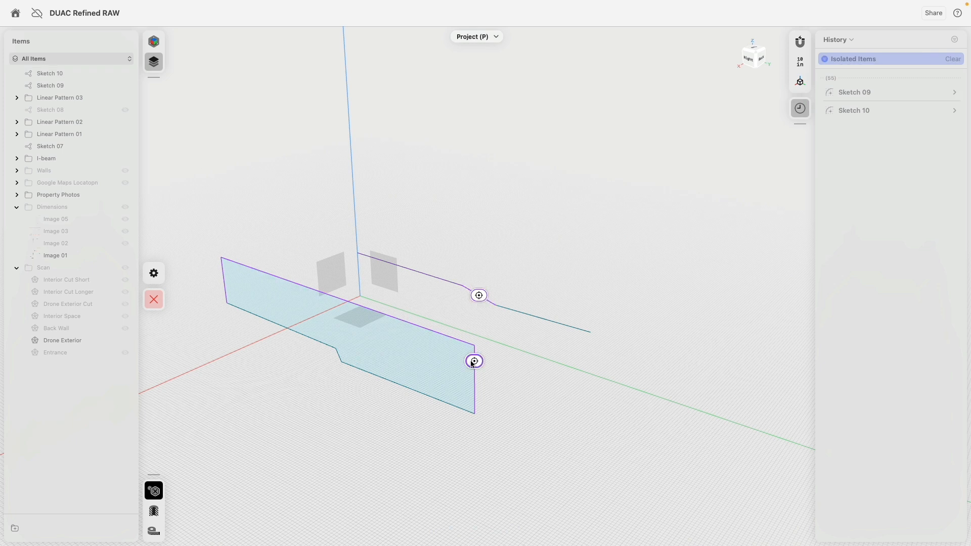
{"action": "left_click", "coordinate": [269, 276]}
{"action": "left_click", "coordinate": [226, 287]}
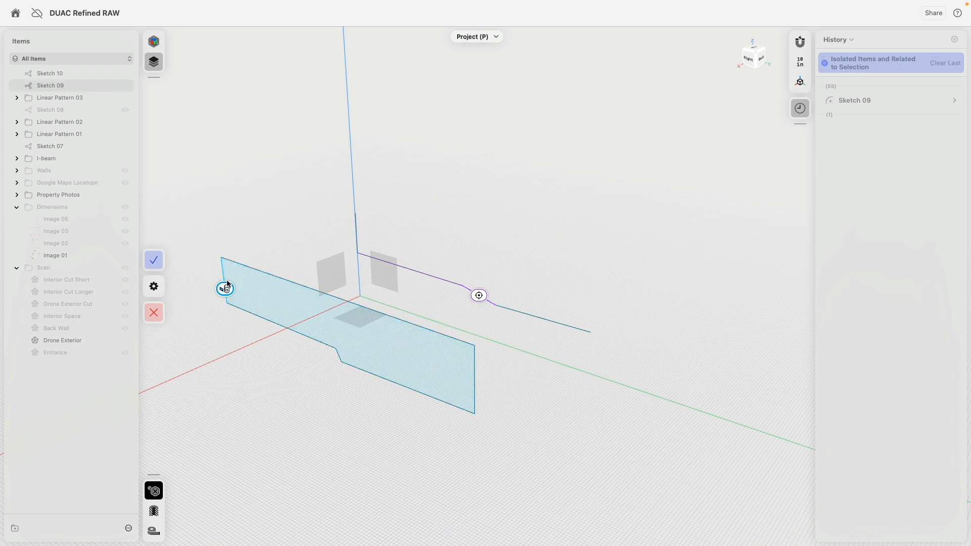
{"action": "left_click", "coordinate": [275, 277]}
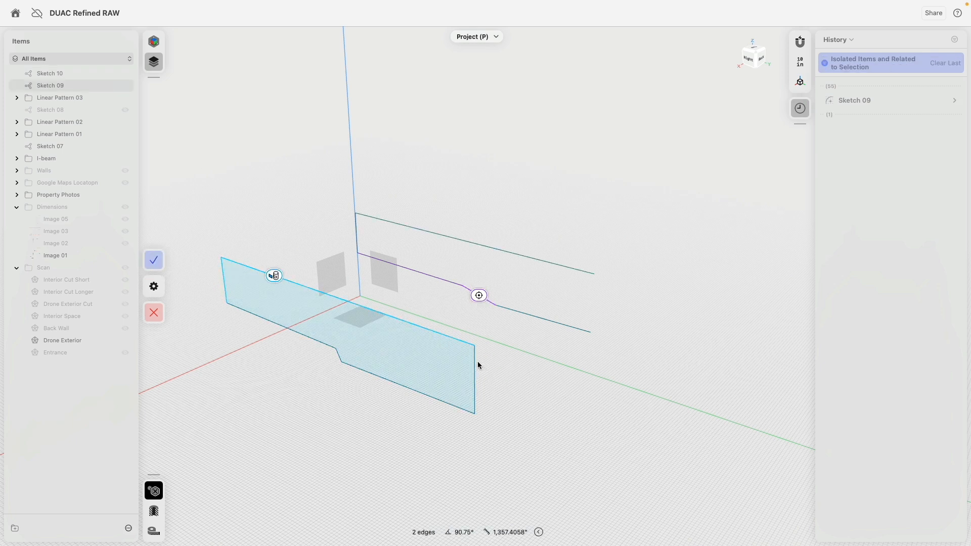
{"action": "left_click", "coordinate": [153, 287]}
{"action": "left_click", "coordinate": [300, 305]}
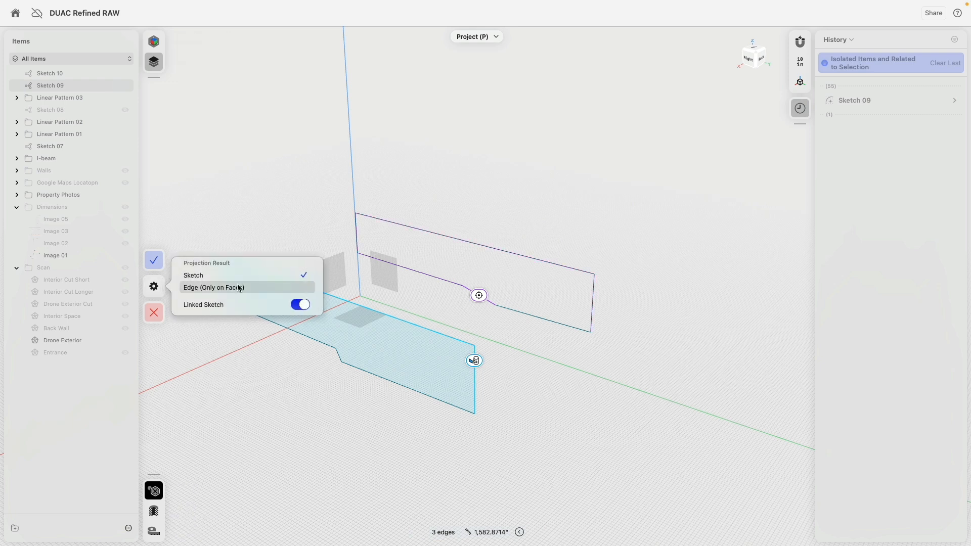
{"action": "left_click", "coordinate": [152, 261]}
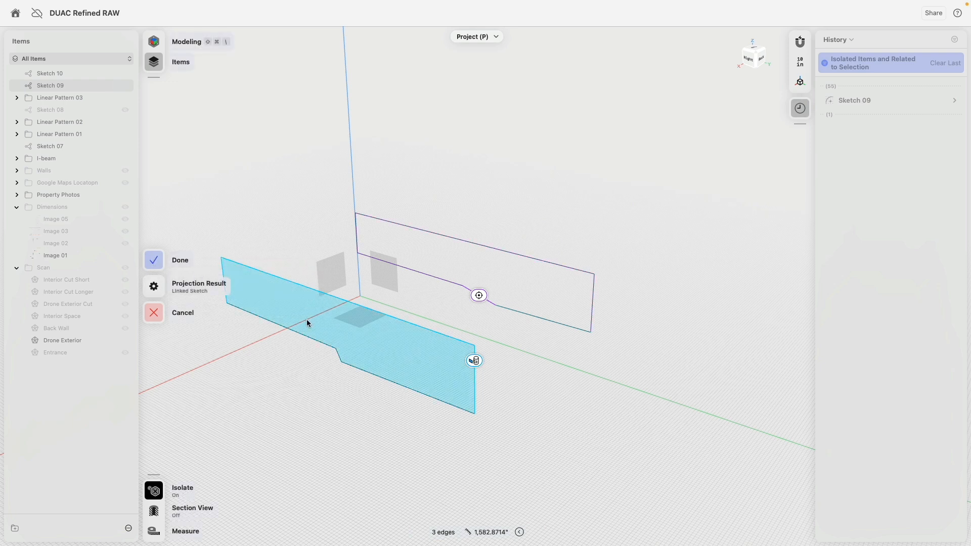
{"action": "left_click", "coordinate": [154, 261]}
Step: Loft between the closed profiles of Sketch 09 and Sketch 10 to form a solid body
{"action": "left_click", "coordinate": [398, 350]}
{"action": "left_click", "coordinate": [474, 268]}
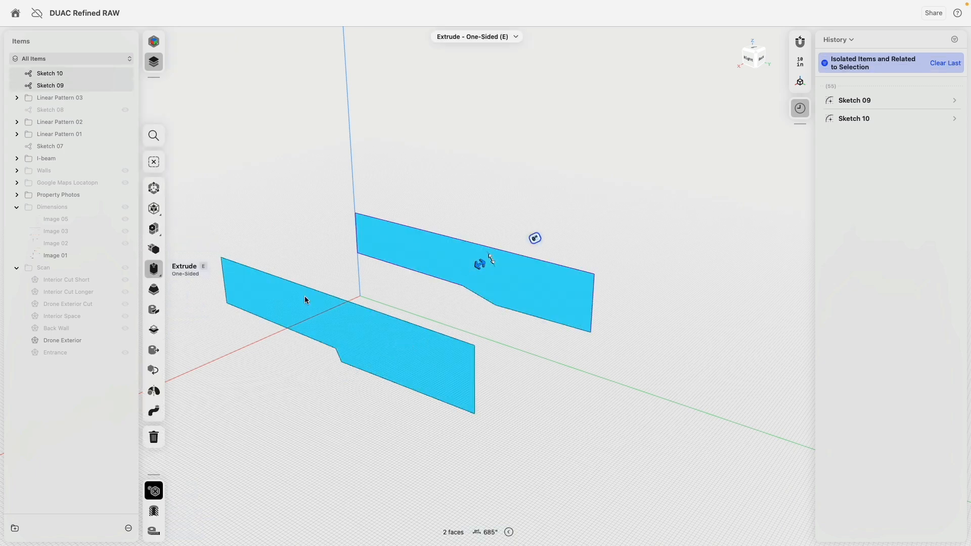
{"action": "left_click", "coordinate": [153, 289]}
{"action": "left_click", "coordinate": [237, 372]}
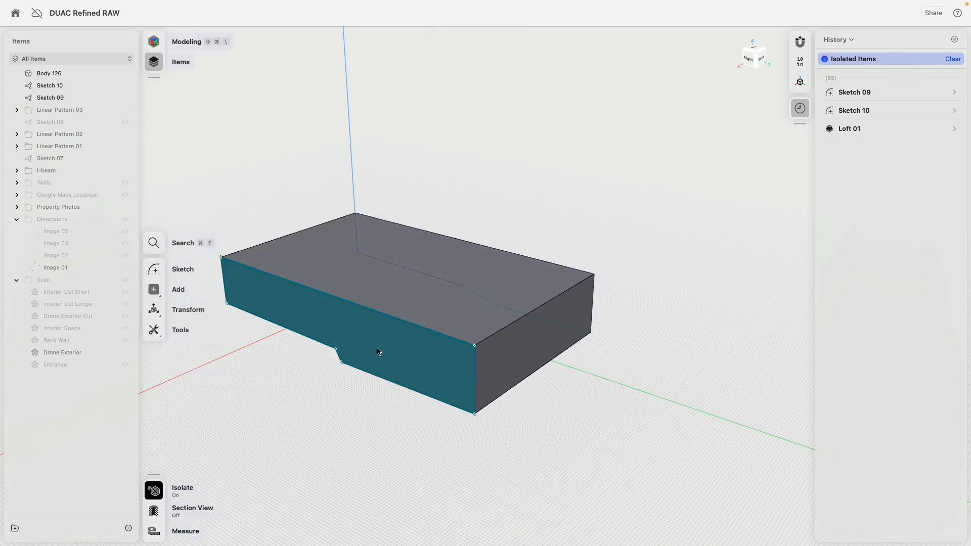
Step: Switch the isolation from the two sketches to the lofted body alone
{"action": "left_click", "coordinate": [365, 286]}
{"action": "left_click", "coordinate": [158, 493]}
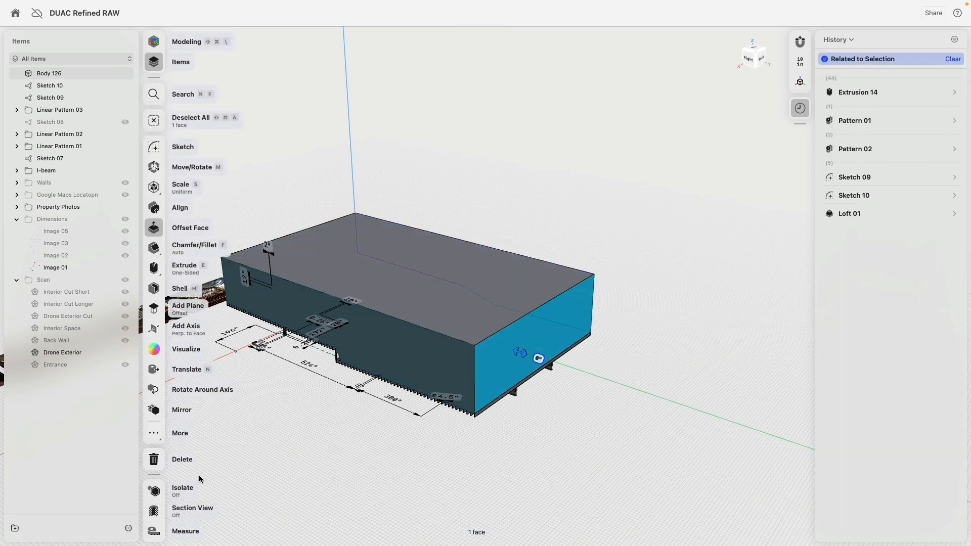
{"action": "left_click", "coordinate": [154, 491]}
Step: Shell the lofted body to a 0.75-inch thickness, removing its top and four side faces so only the roof sheet remains
{"action": "left_click", "coordinate": [462, 283]}
{"action": "left_click", "coordinate": [354, 346]}
{"action": "right_click_drag", "start_coordinate": [327, 357], "coordinate": [498, 328]}
{"action": "right_click_drag", "start_coordinate": [336, 381], "coordinate": [356, 351]}
{"action": "left_click", "coordinate": [356, 351]}
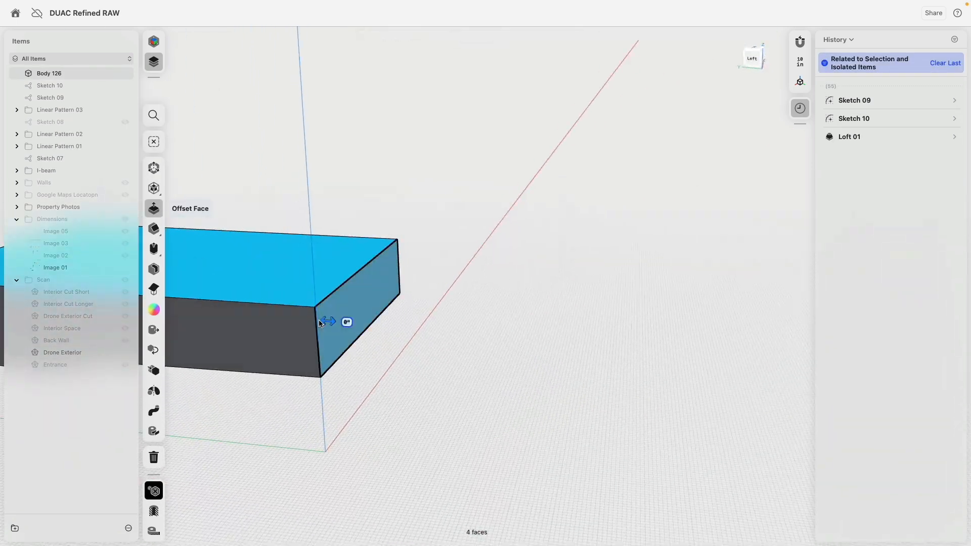
{"action": "left_click", "coordinate": [283, 344]}
{"action": "right_click_drag", "start_coordinate": [245, 402], "coordinate": [507, 396]}
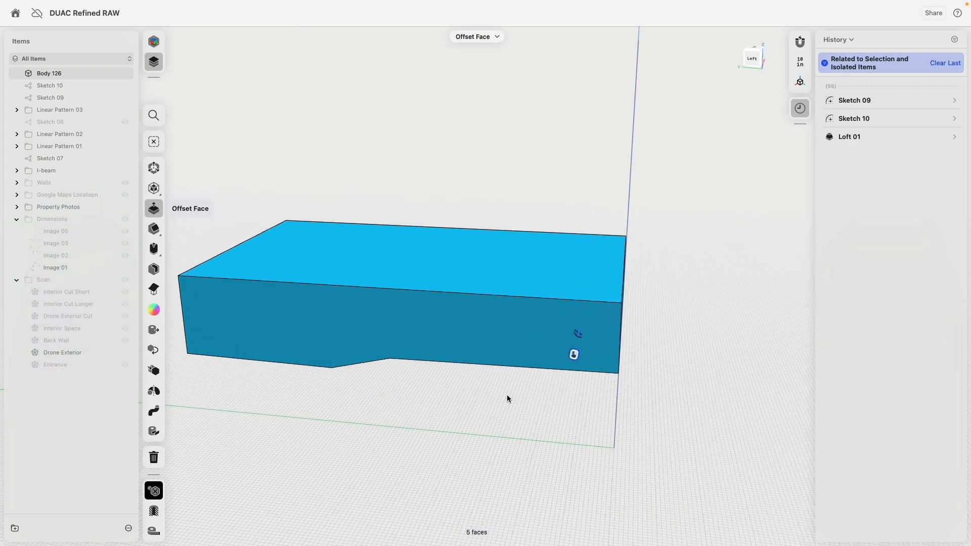
{"action": "left_click", "coordinate": [155, 271]}
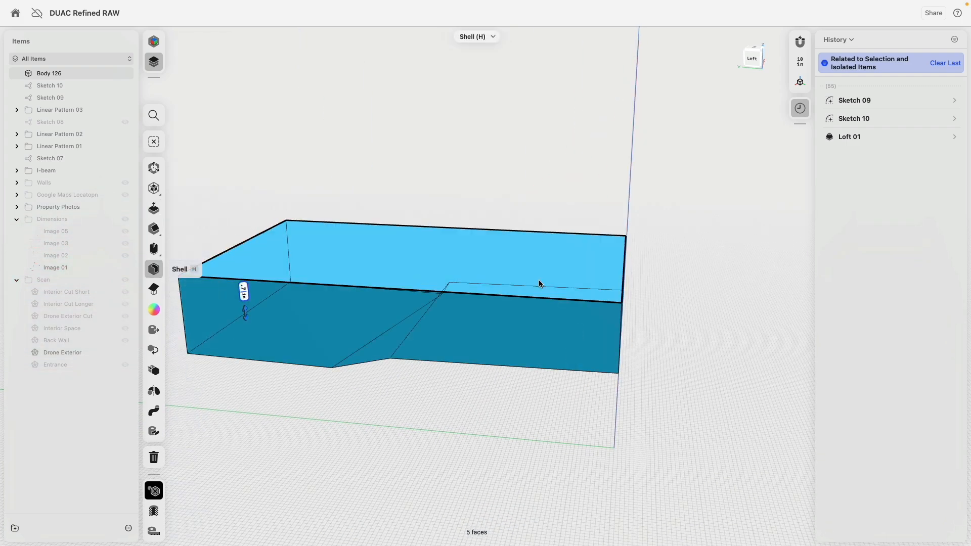
{"action": "key", "text": "Return"}
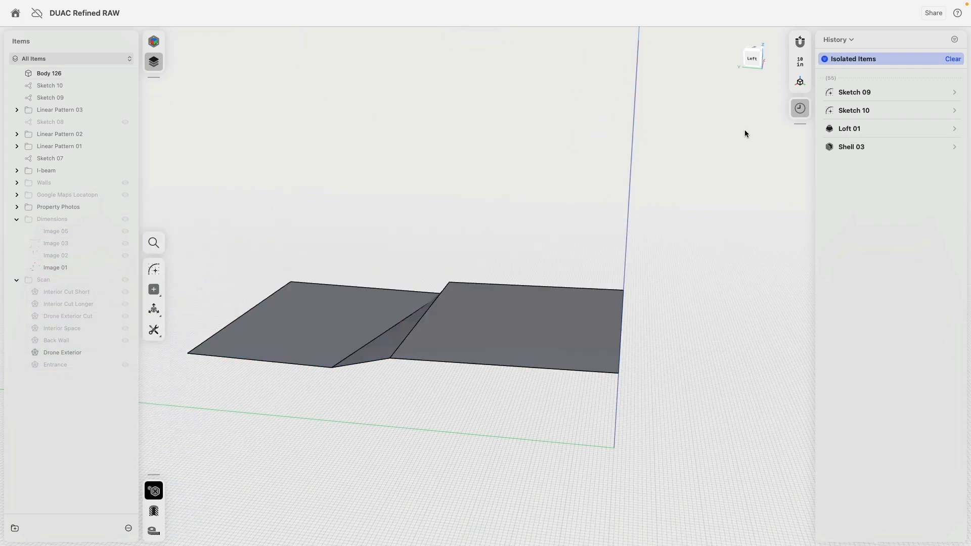
Step: Set the roof shell's thickness to 1 inch
{"action": "left_click", "coordinate": [954, 147]}
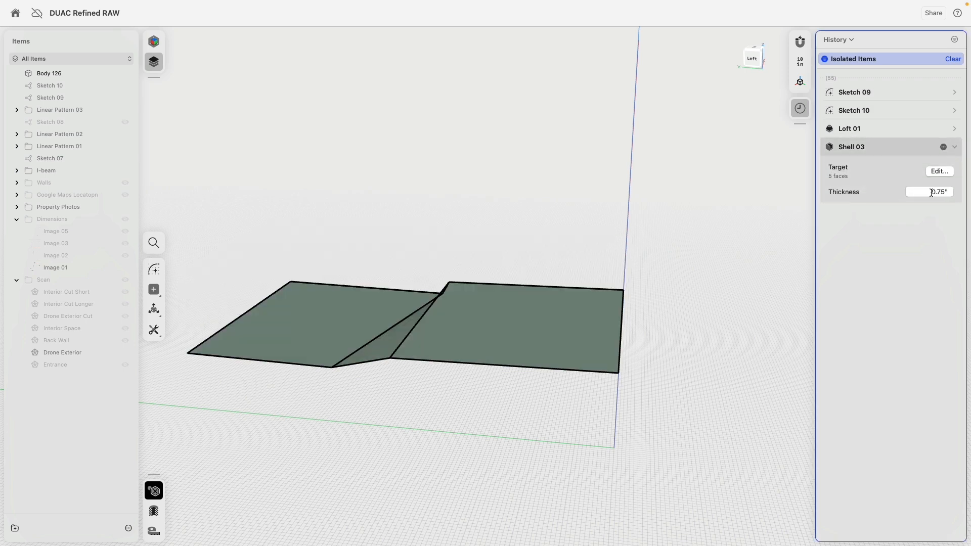
{"action": "left_click", "coordinate": [931, 193]}
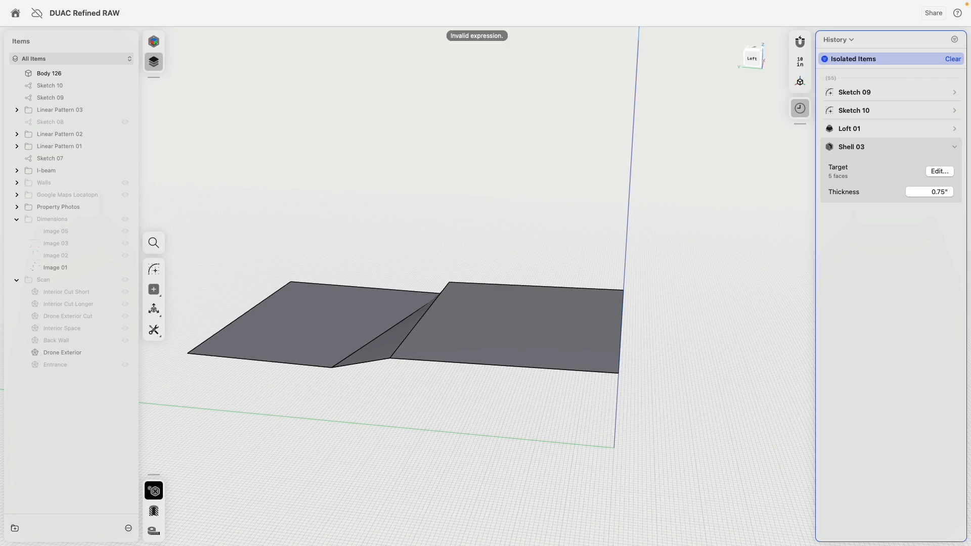
{"action": "left_click", "coordinate": [934, 192]}
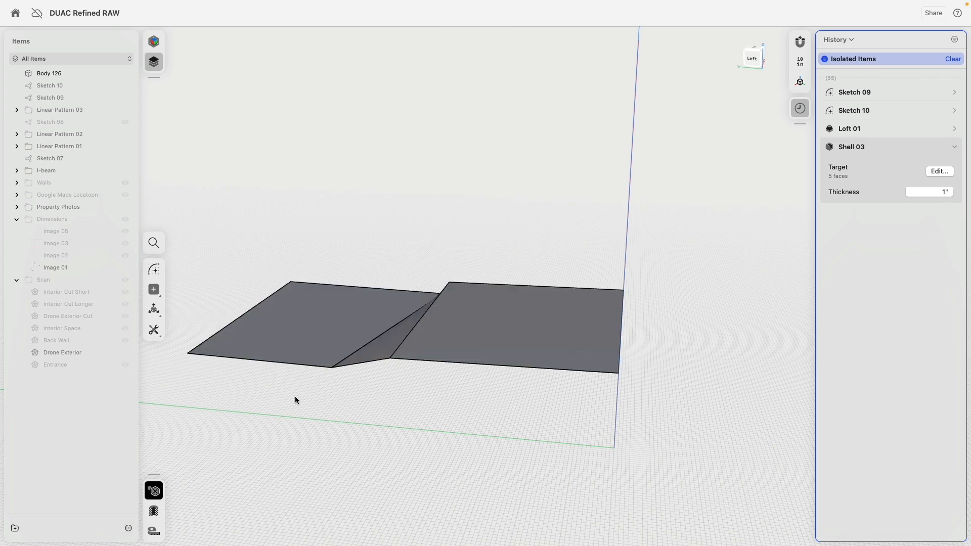
Step: Turn off isolation so all parts show again, and hide the Property Photos folder
{"action": "right_click_drag", "start_coordinate": [322, 206], "coordinate": [348, 324]}
{"action": "left_click", "coordinate": [153, 490]}
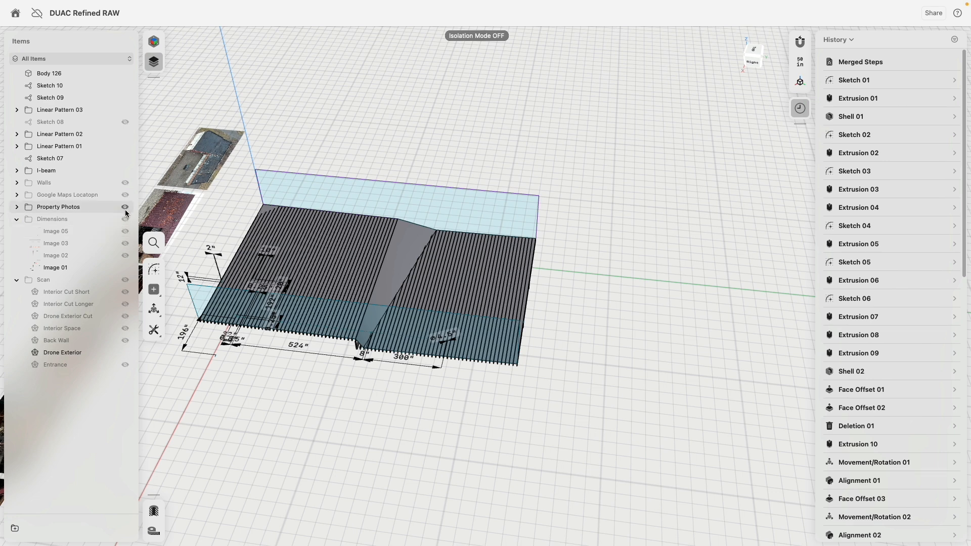
{"action": "left_click", "coordinate": [16, 218]}
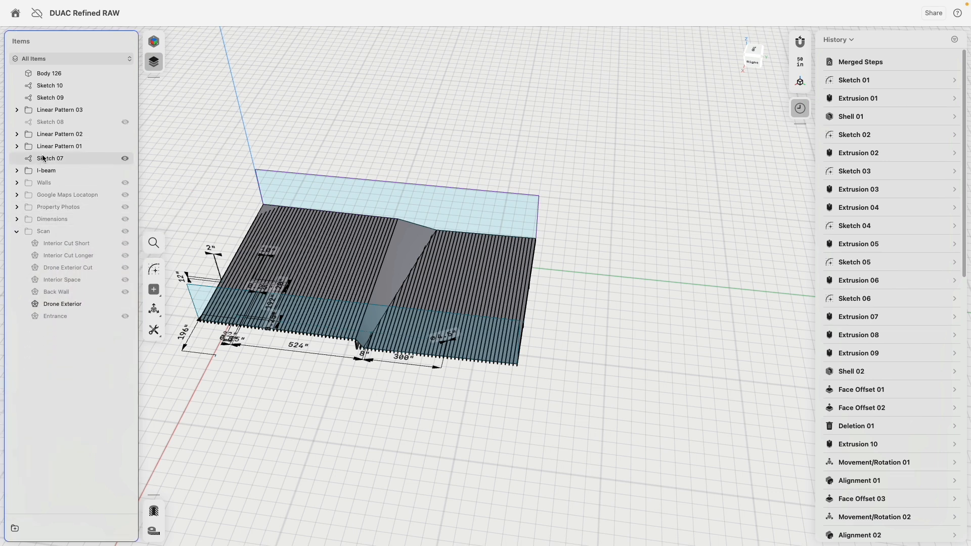
Step: Group the roof body, Sketch 10 and Sketch 09 into a new folder
{"action": "left_click", "coordinate": [119, 75]}
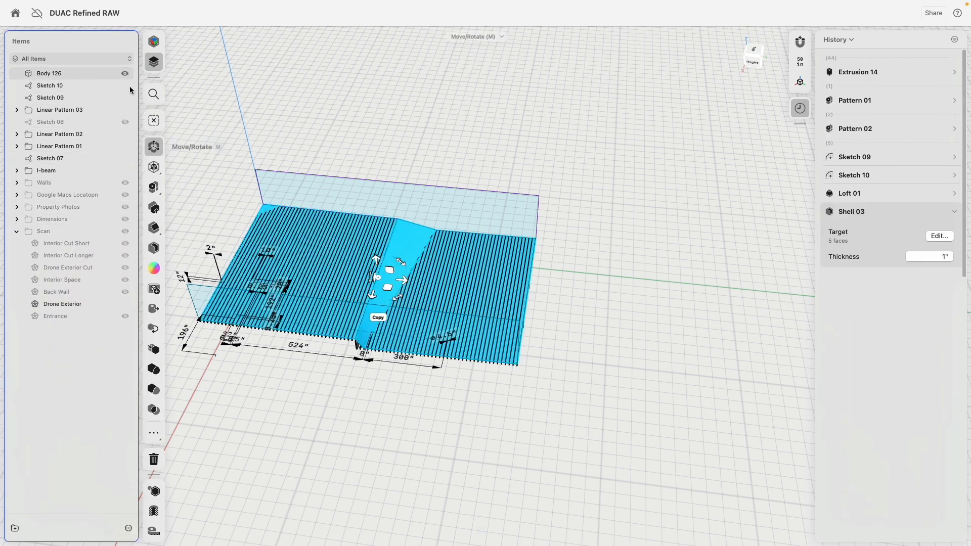
{"action": "key", "text": "m"}
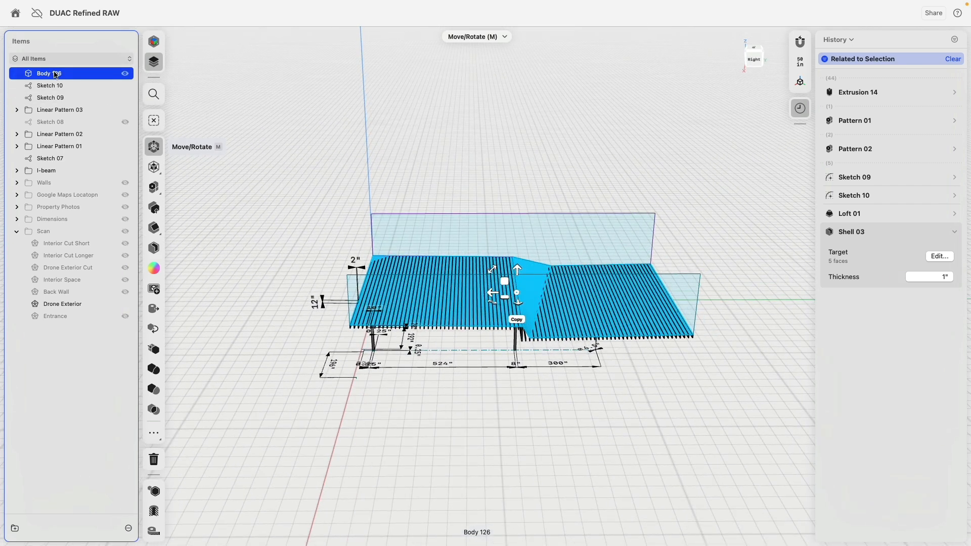
{"action": "right_click", "coordinate": [46, 77]}
{"action": "left_click", "coordinate": [73, 91]}
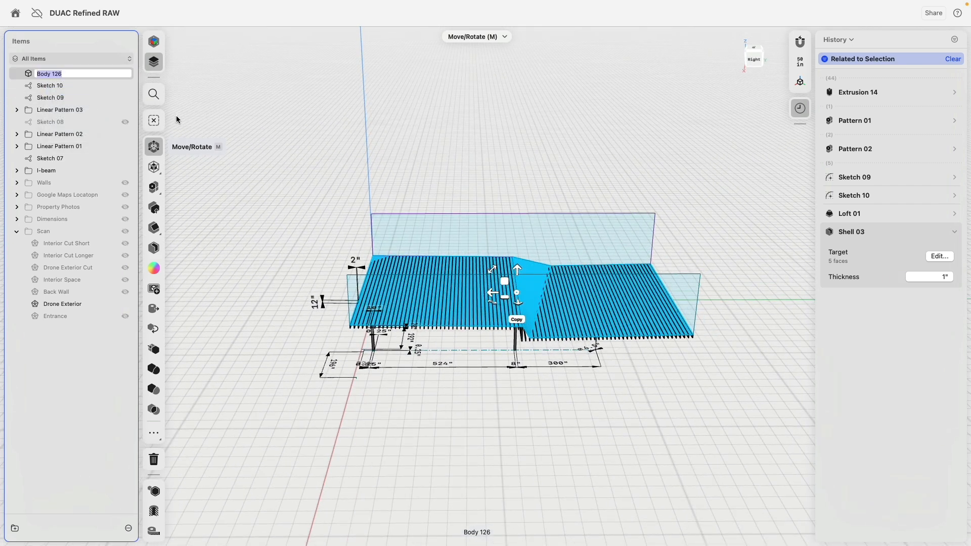
{"action": "key", "text": "Return"}
{"action": "left_click", "coordinate": [65, 98], "text": "shift"}
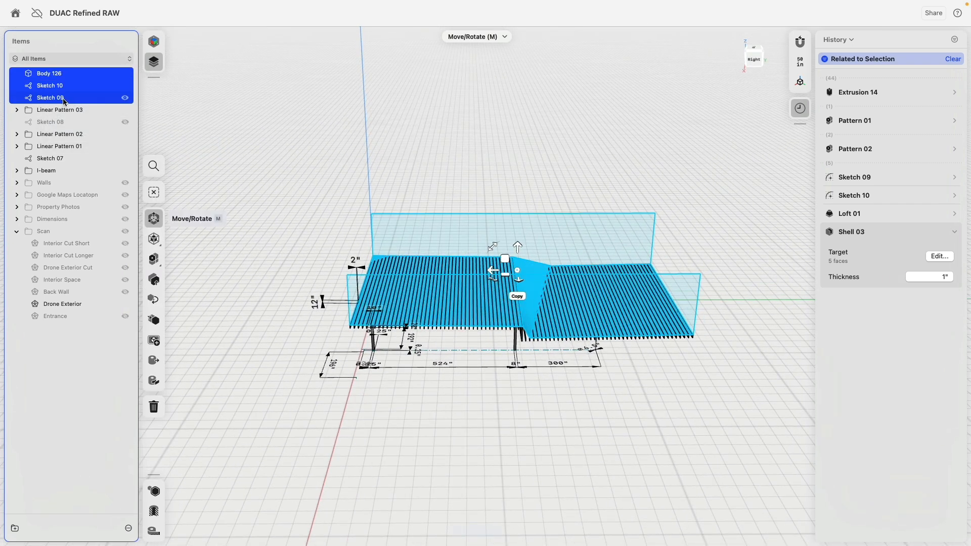
{"action": "right_click", "coordinate": [64, 101]}
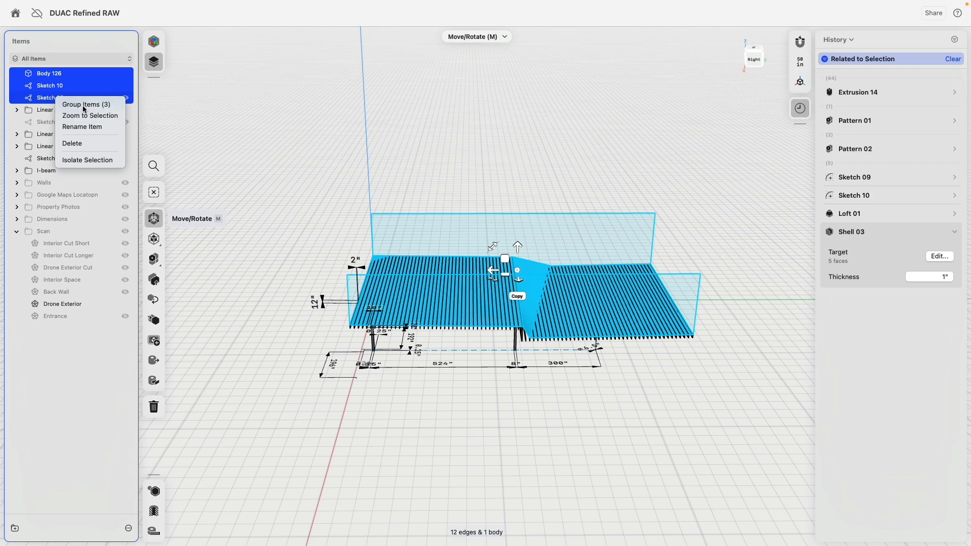
{"action": "left_click", "coordinate": [84, 105]}
Step: Name the new folder holding the roof body and its two sketches Roof, and collapse it
{"action": "right_click", "coordinate": [52, 75]}
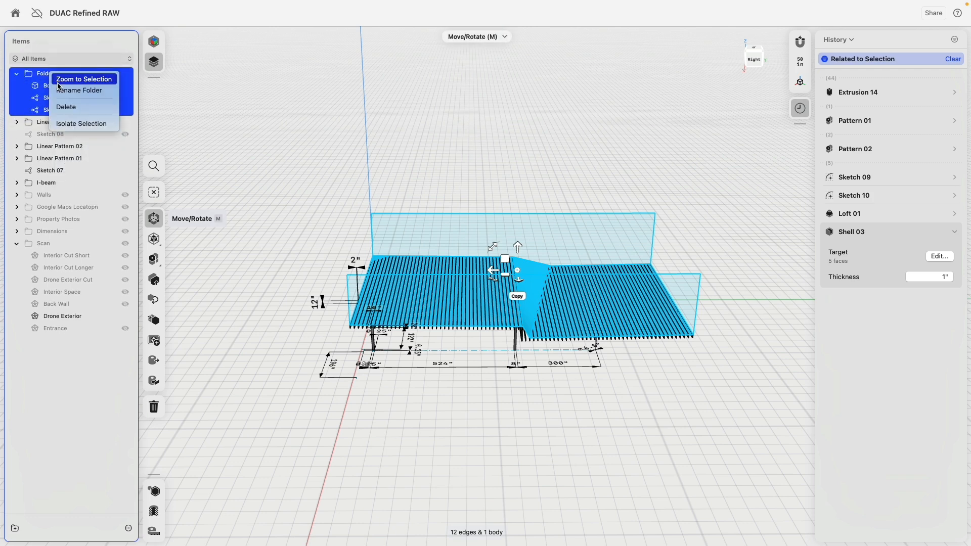
{"action": "left_click", "coordinate": [61, 91]}
{"action": "type", "text": "Roo"}
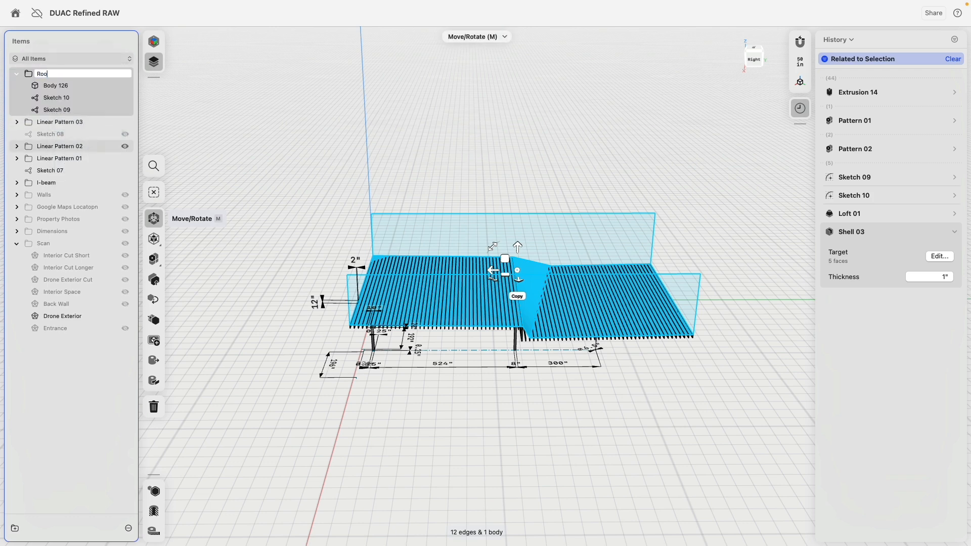
{"action": "type", "text": "f"}
{"action": "key", "text": "Return"}
{"action": "left_click", "coordinate": [16, 75]}
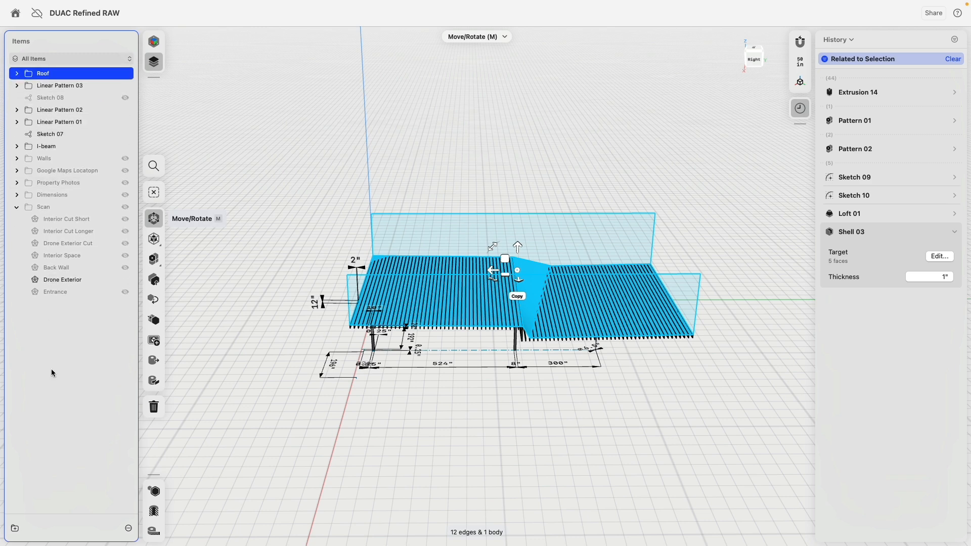
Step: Group Sketch 08, Linear Pattern 02, Linear Pattern 01 and Sketch 07 into a new folder
{"action": "left_click", "coordinate": [61, 85]}
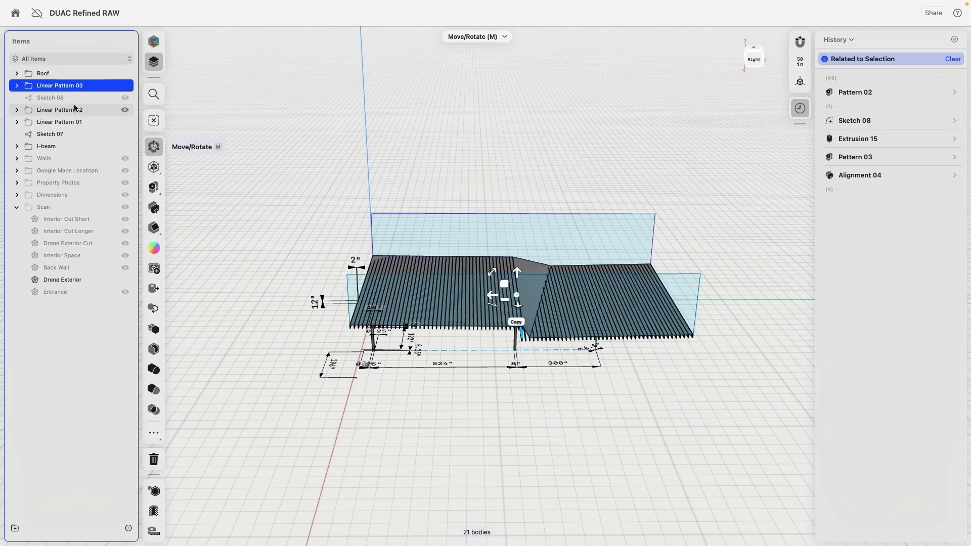
{"action": "left_click", "coordinate": [58, 111]}
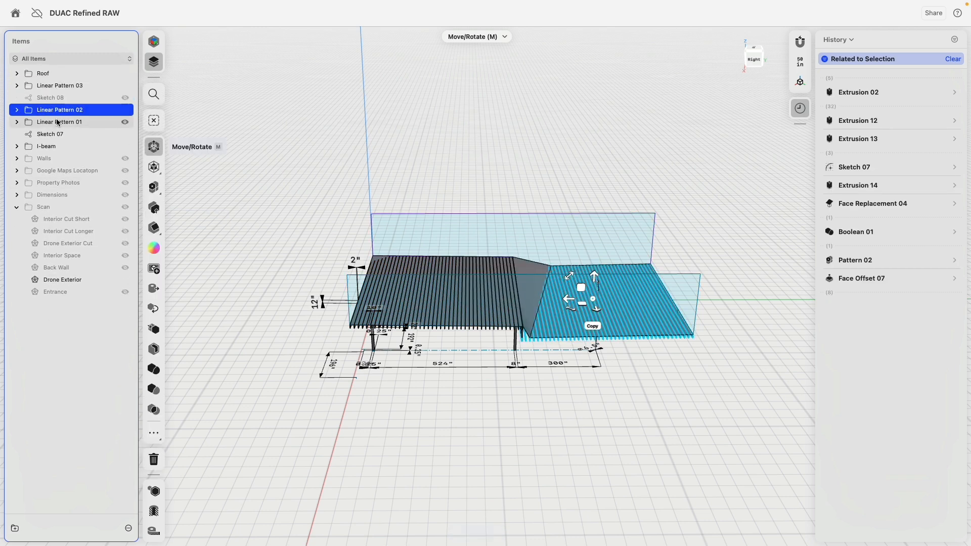
{"action": "left_click", "coordinate": [58, 123]}
{"action": "left_click", "coordinate": [56, 135]}
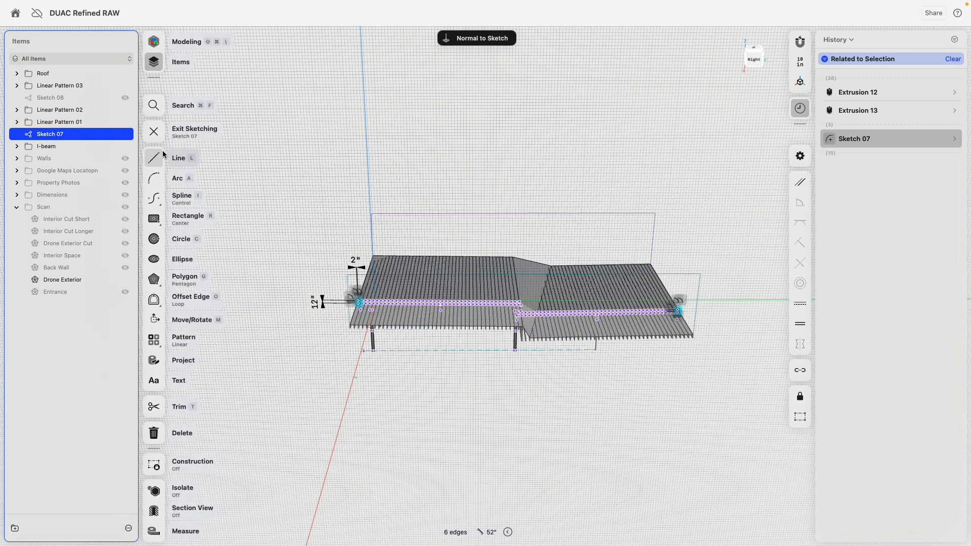
{"action": "left_click", "coordinate": [58, 99]}
{"action": "left_click", "coordinate": [58, 99], "text": "shift"}
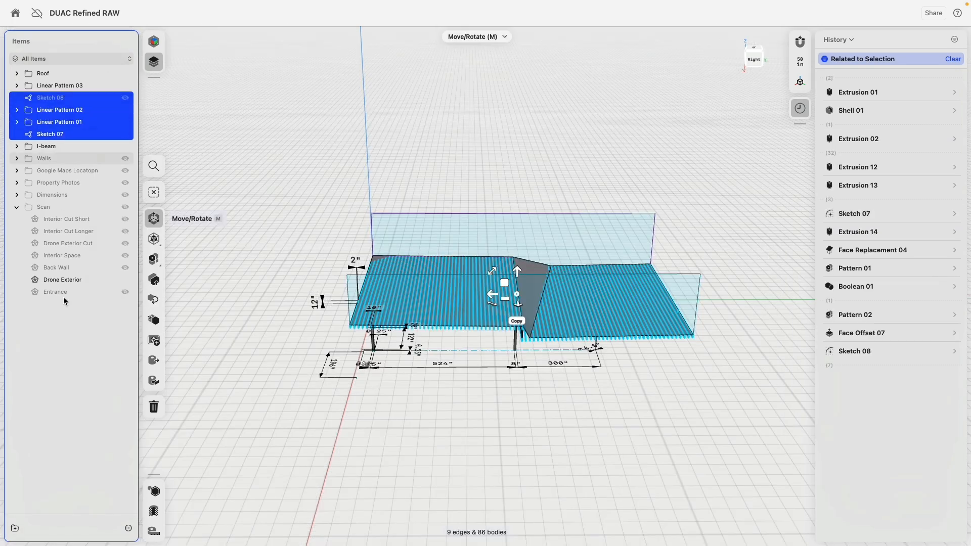
{"action": "key", "text": "super+g"}
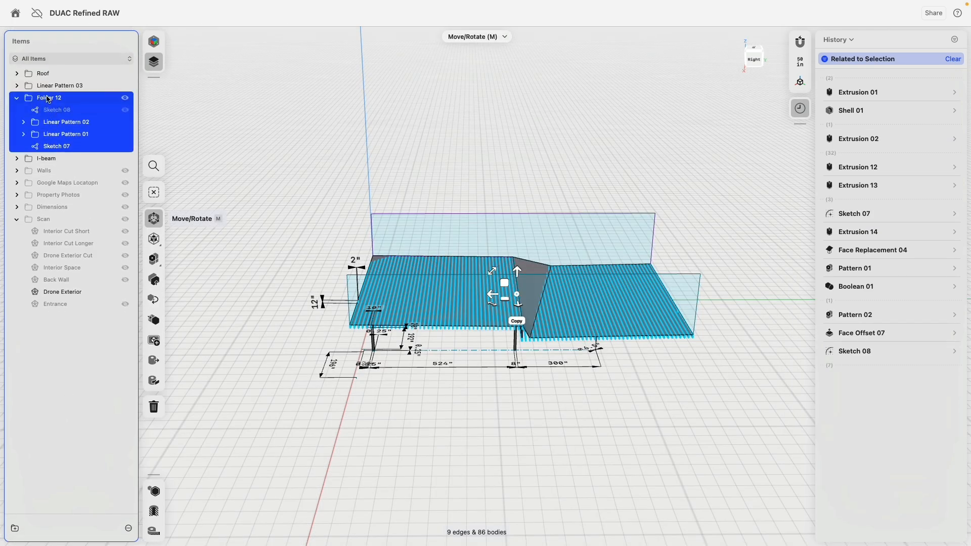
Step: Name the folder holding the two linear patterns and their sketches Joinst, collapse it and clear the selection
{"action": "right_click", "coordinate": [47, 100]}
{"action": "left_click", "coordinate": [81, 112]}
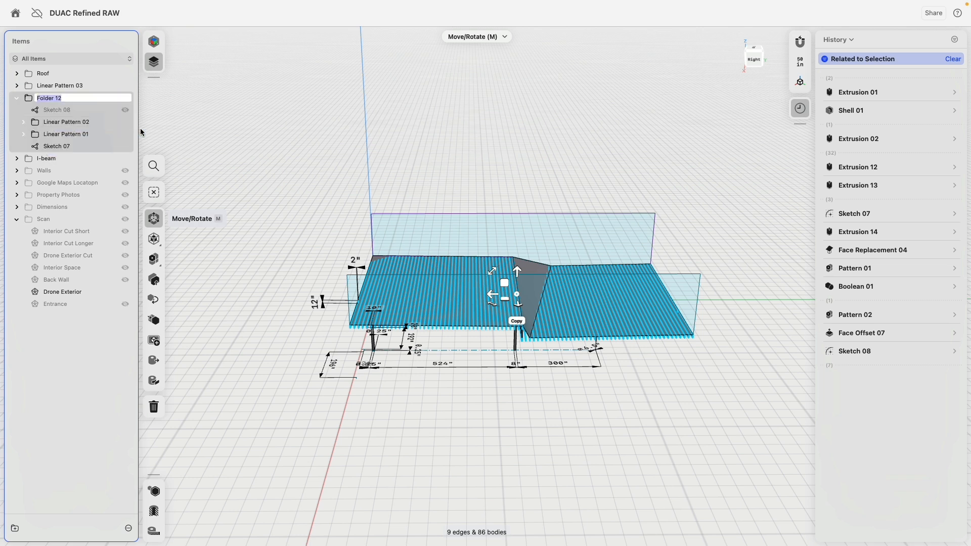
{"action": "type", "text": "Joinst"}
{"action": "key", "text": "Return"}
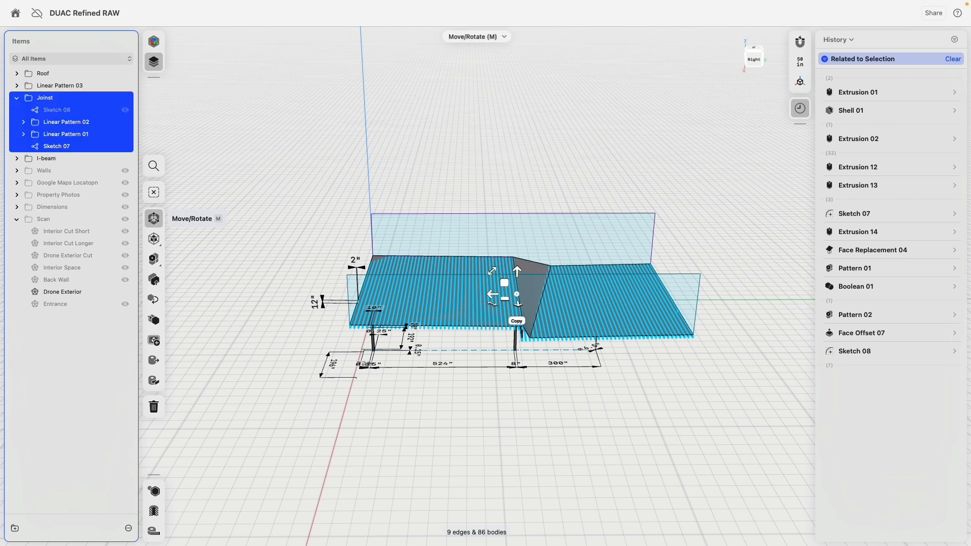
{"action": "left_click", "coordinate": [18, 98]}
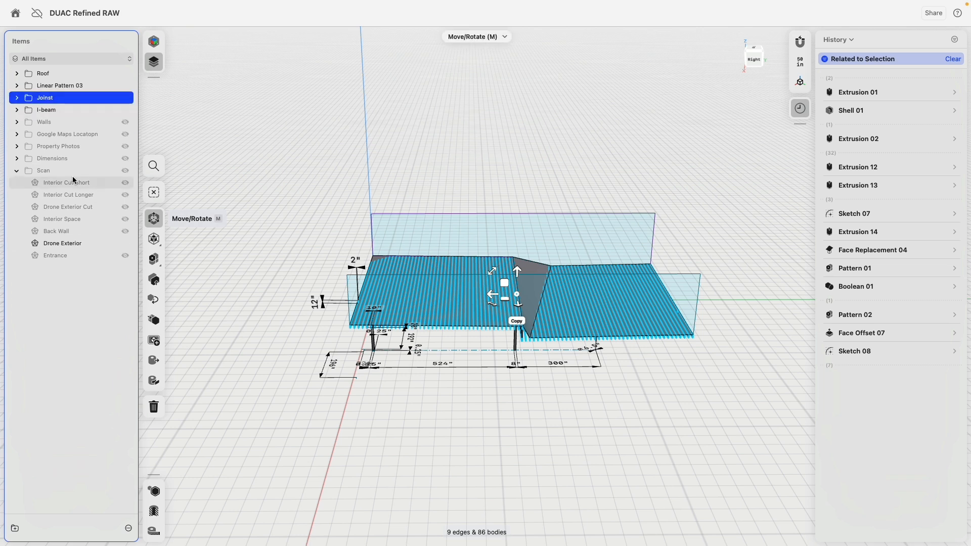
{"action": "left_click", "coordinate": [372, 130]}
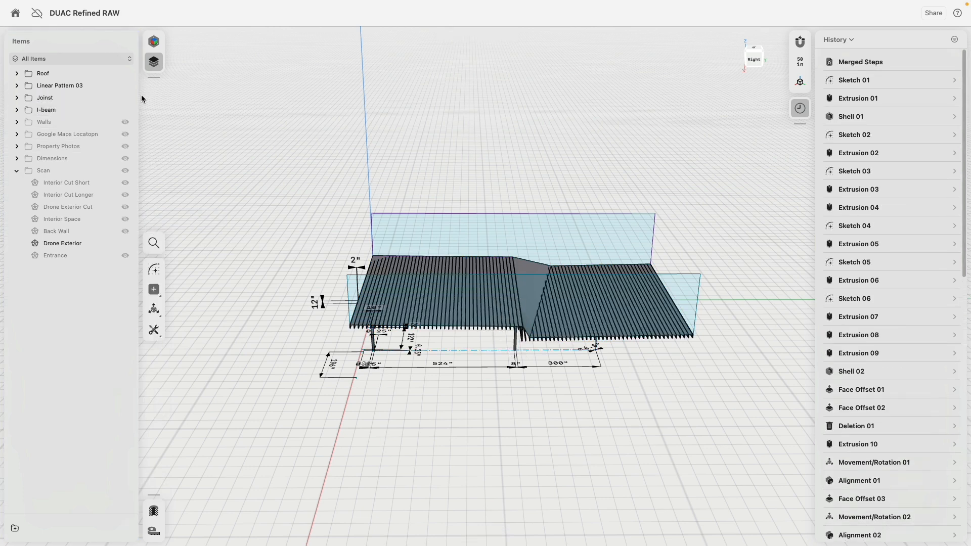
Step: Hide Sketch 06 inside the I-beam folder
{"action": "left_click", "coordinate": [17, 110]}
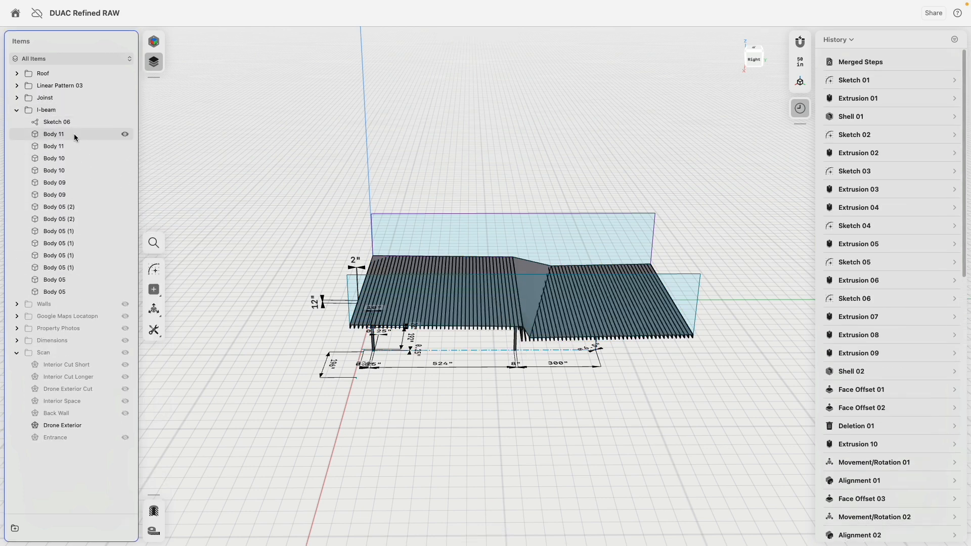
{"action": "left_click", "coordinate": [126, 122]}
{"action": "left_click", "coordinate": [16, 110]}
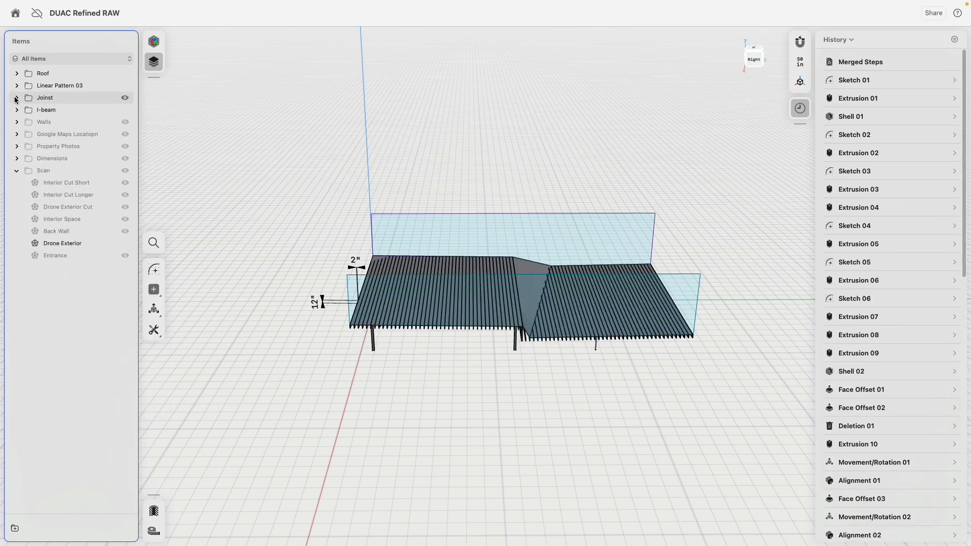
Step: Combine Sketch 08 and Sketch 07 into a subfolder of the Joinst folder and hide that subfolder
{"action": "left_click", "coordinate": [18, 99]}
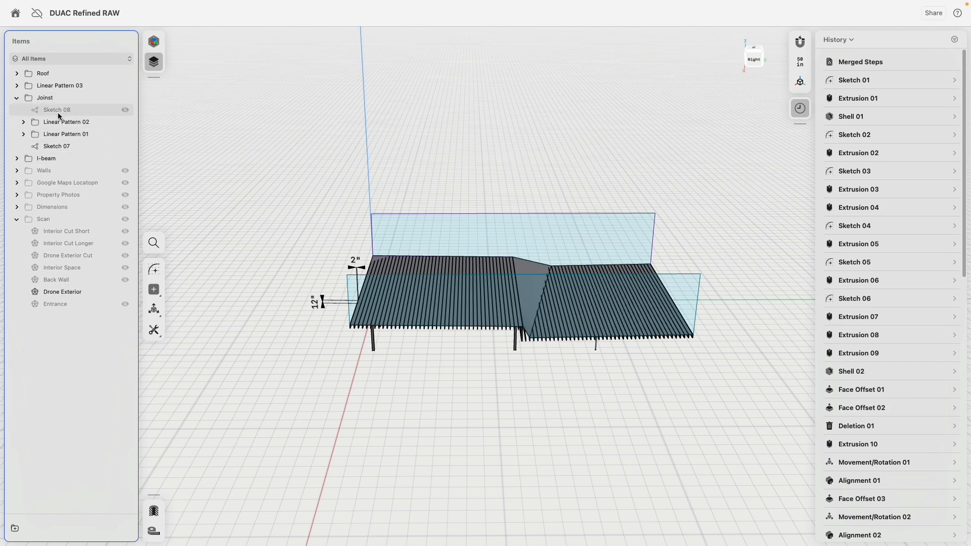
{"action": "left_click_drag", "start_coordinate": [58, 112], "coordinate": [68, 146]}
{"action": "left_click", "coordinate": [126, 135]}
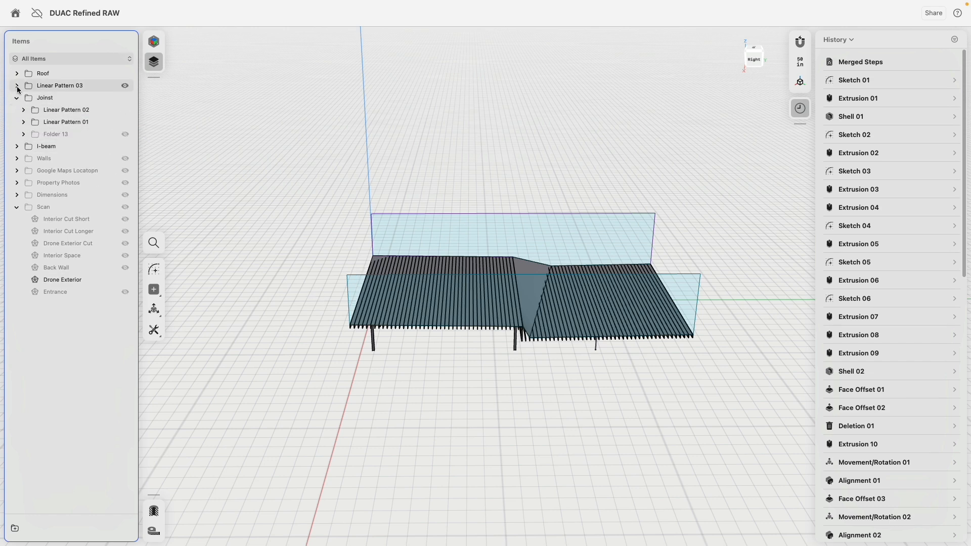
Step: Combine Sketch 10 and Sketch 09 into a subfolder of the Roof folder and hide that subfolder
{"action": "left_click", "coordinate": [17, 85]}
{"action": "left_click", "coordinate": [17, 85]}
{"action": "left_click", "coordinate": [18, 74]}
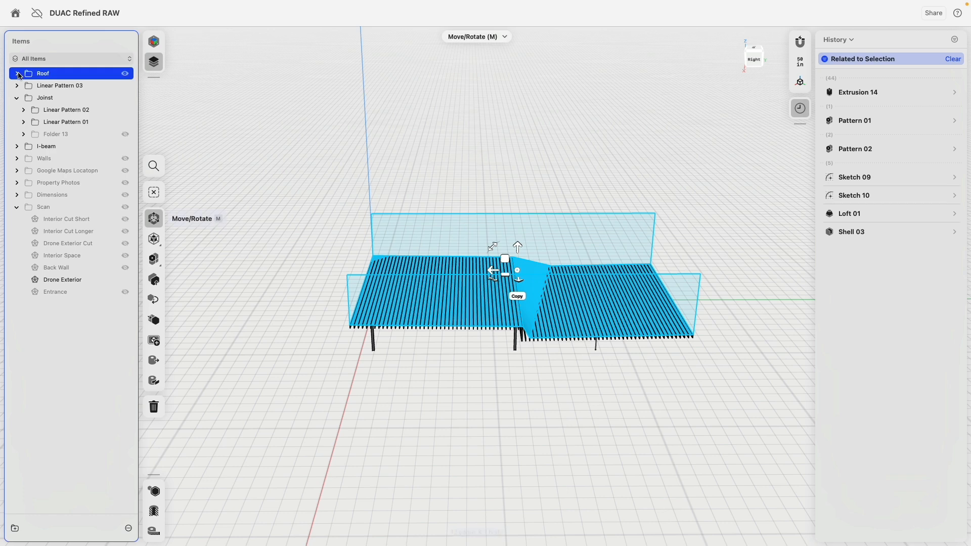
{"action": "left_click", "coordinate": [18, 74]}
{"action": "double_click", "coordinate": [56, 98]}
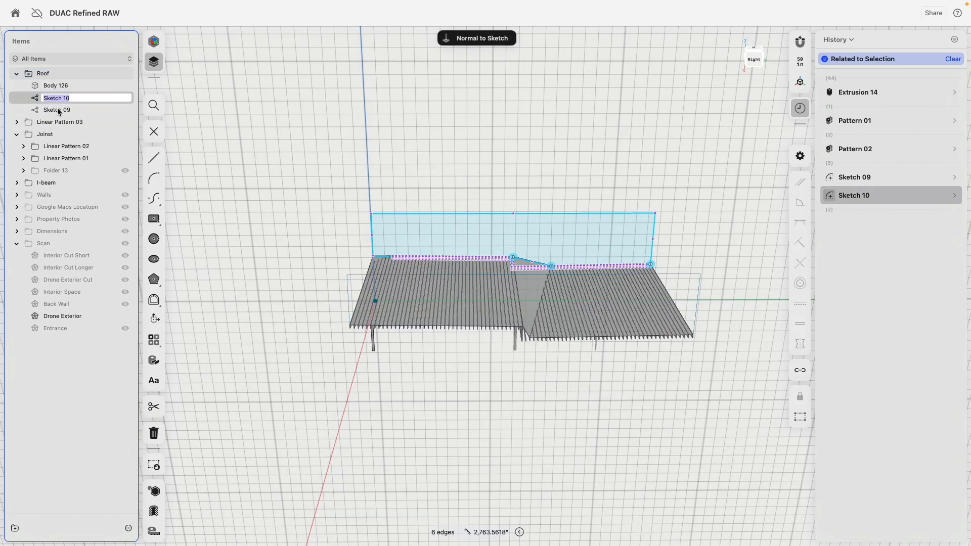
{"action": "left_click_drag", "start_coordinate": [34, 97], "coordinate": [88, 107]}
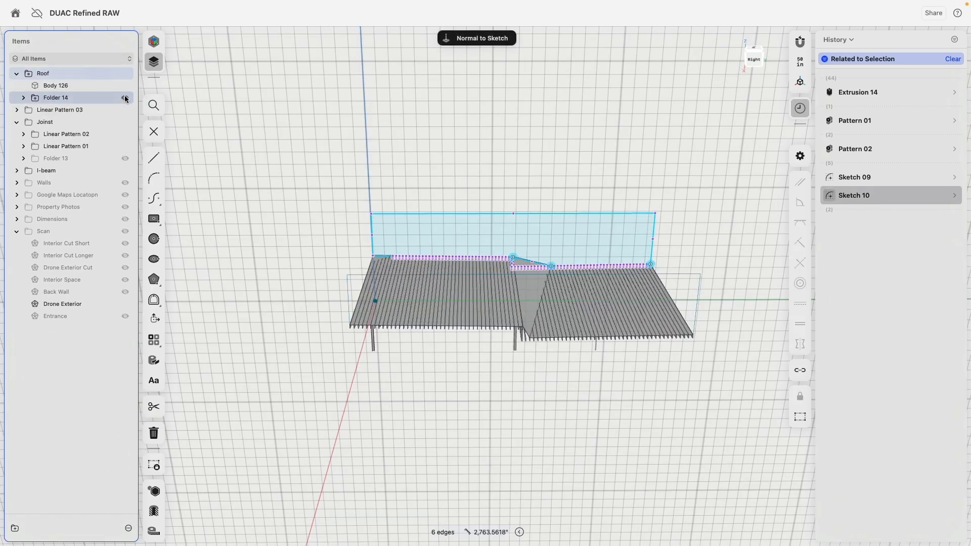
{"action": "left_click", "coordinate": [17, 73]}
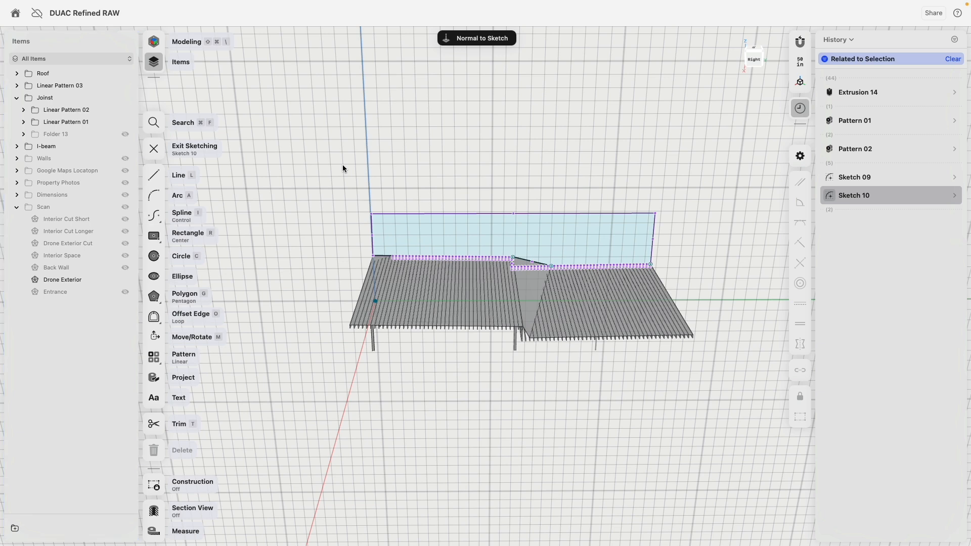
{"action": "key", "text": "Escape"}
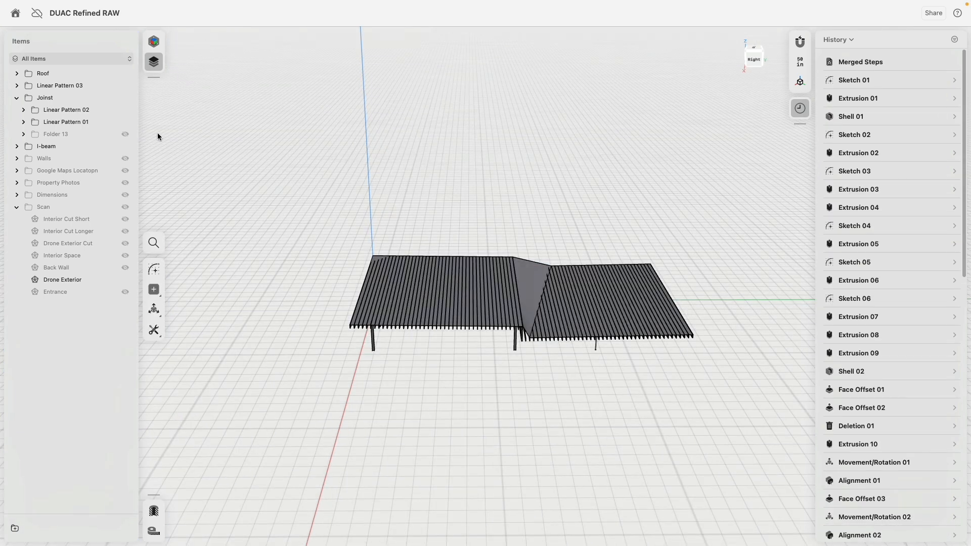
Step: Collapse the Joinst folder and show the Walls folder to compare the roof sheet with the angled wall corner
{"action": "left_click", "coordinate": [17, 97]}
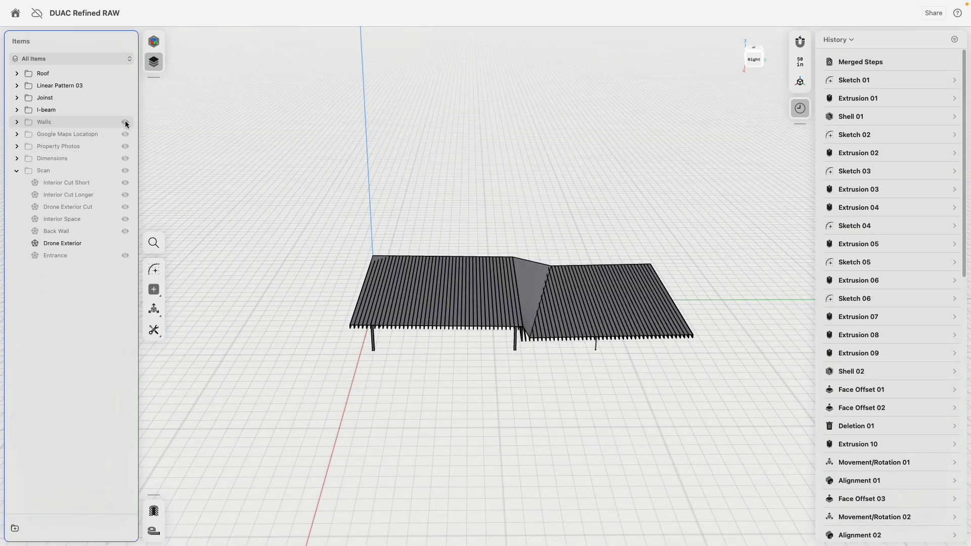
{"action": "left_click", "coordinate": [126, 122]}
{"action": "right_click_drag", "start_coordinate": [336, 182], "coordinate": [476, 237]}
{"action": "scroll", "coordinate": [408, 272], "scroll_direction": "up", "scroll_amount": 10}
{"action": "scroll", "coordinate": [329, 305], "scroll_direction": "up", "scroll_amount": 5}
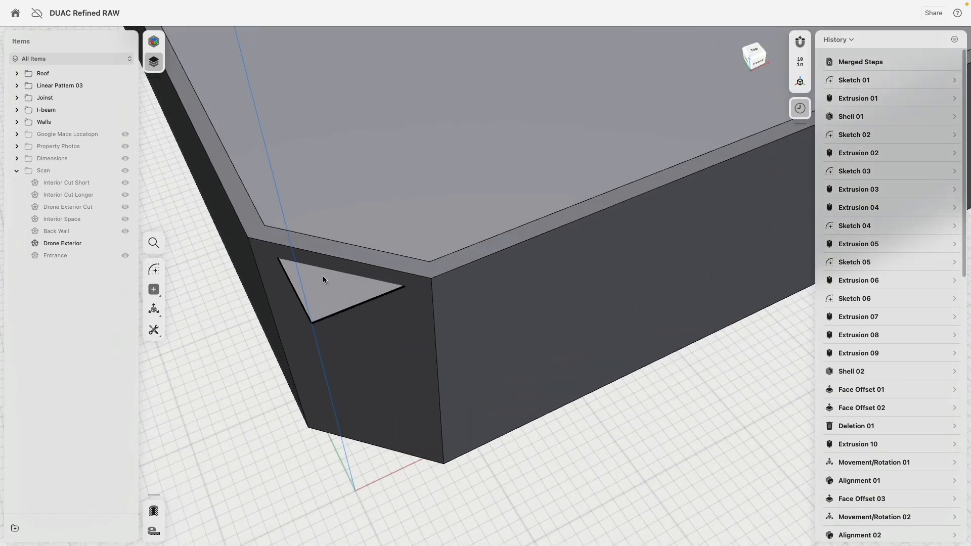
Step: Split the roof sheet along the inner face of the angled corner wall
{"action": "double_click", "coordinate": [410, 330]}
{"action": "double_click", "coordinate": [334, 288]}
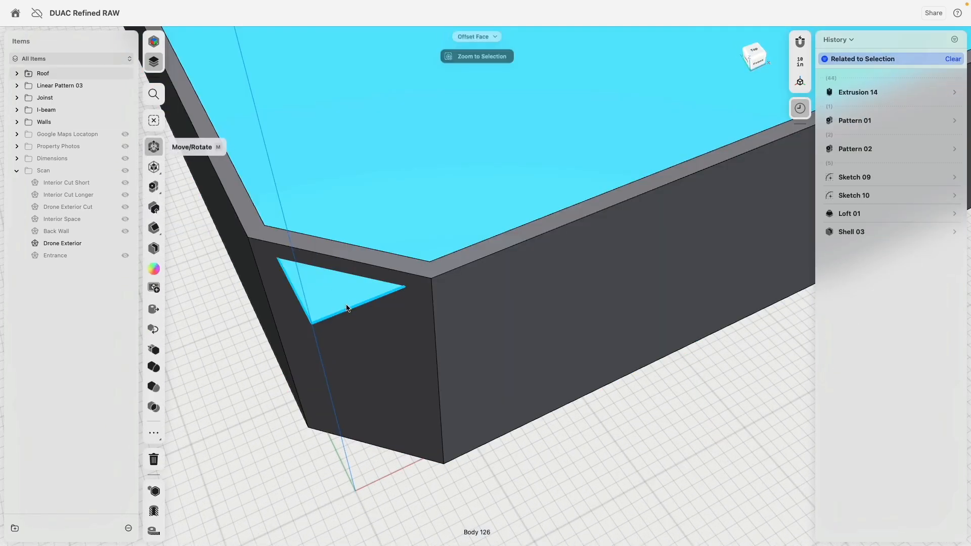
{"action": "left_click", "coordinate": [347, 308]}
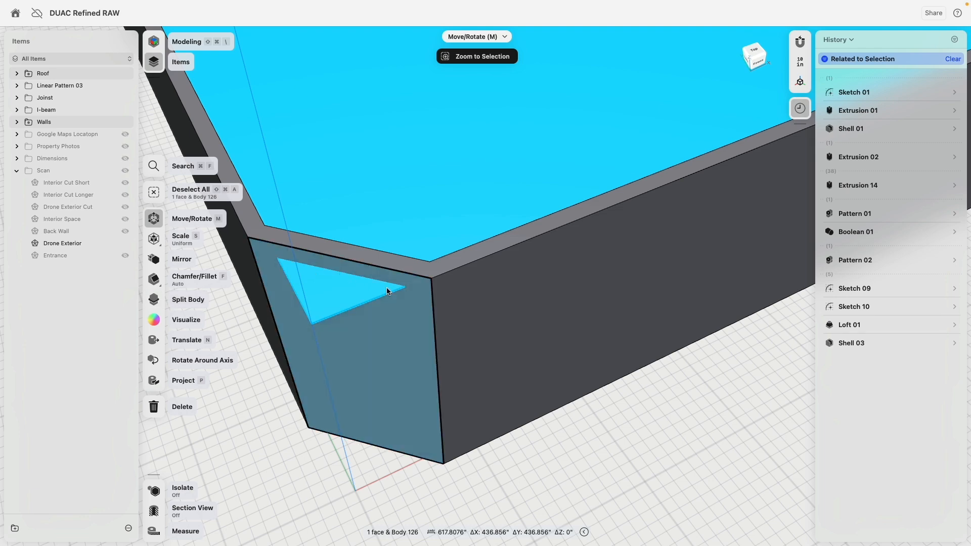
{"action": "left_click", "coordinate": [402, 321]}
{"action": "right_click_drag", "start_coordinate": [402, 320], "coordinate": [372, 284]}
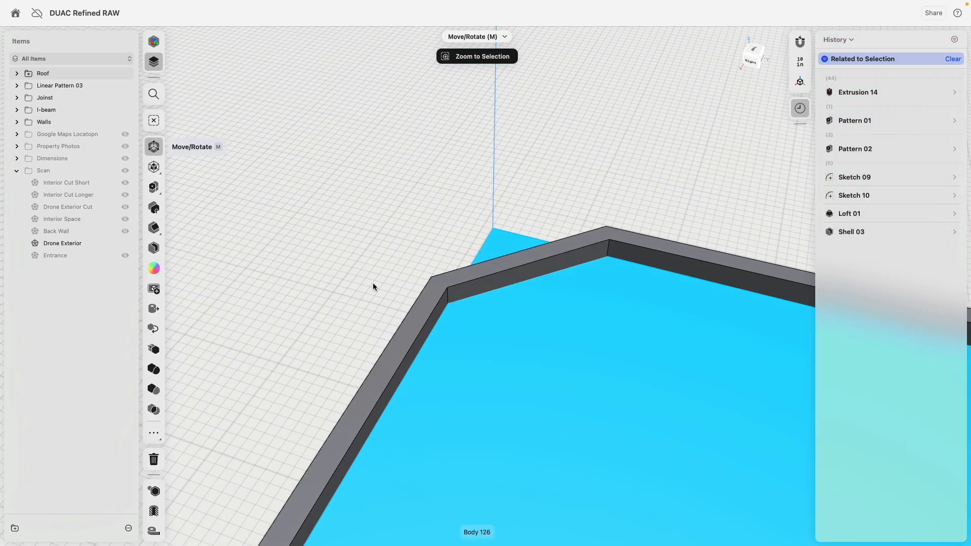
{"action": "left_click", "coordinate": [481, 287]}
{"action": "left_click", "coordinate": [154, 300]}
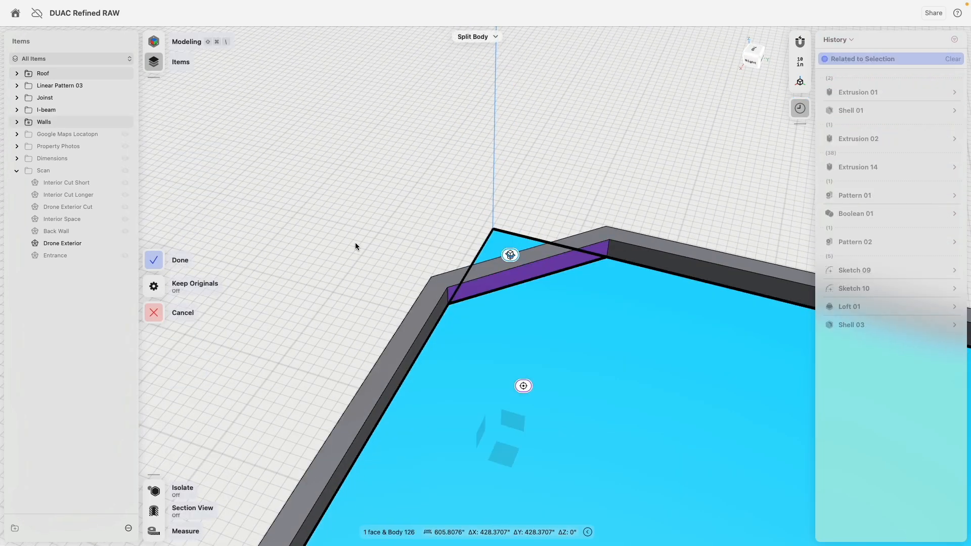
{"action": "key", "text": "Return"}
Step: Delete the triangular offcut of the roof sheet outside the angled corner wall
{"action": "double_click", "coordinate": [495, 244]}
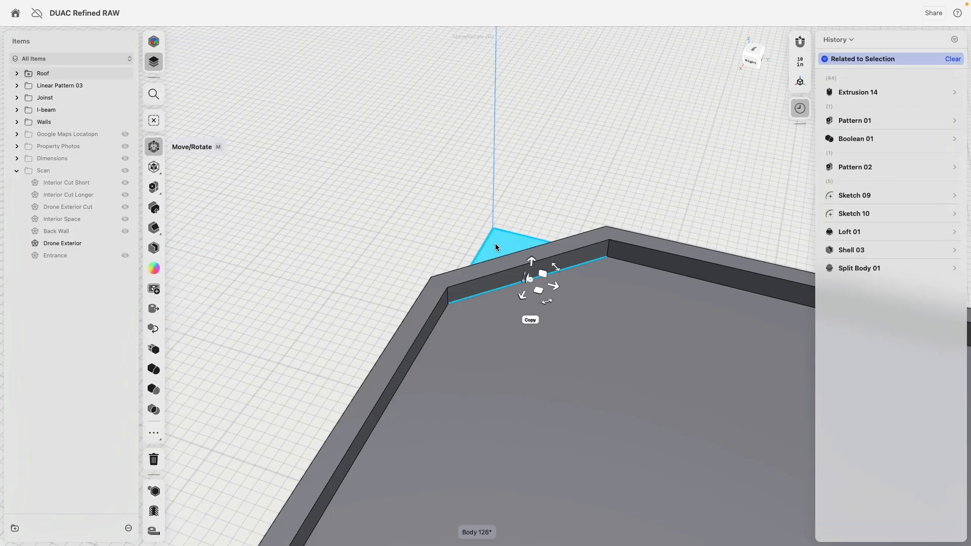
{"action": "key", "text": "Delete"}
{"action": "right_click_drag", "start_coordinate": [405, 220], "coordinate": [391, 204]}
{"action": "scroll", "coordinate": [389, 202], "scroll_direction": "down", "scroll_amount": 5}
{"action": "middle_click_drag", "start_coordinate": [756, 100], "coordinate": [626, 241]}
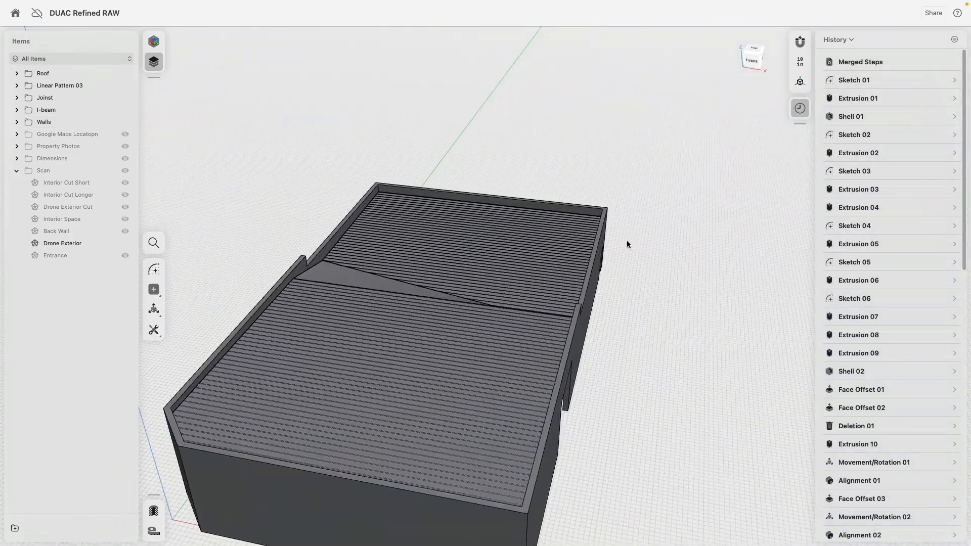
{"action": "right_click_drag", "start_coordinate": [626, 240], "coordinate": [143, 154]}
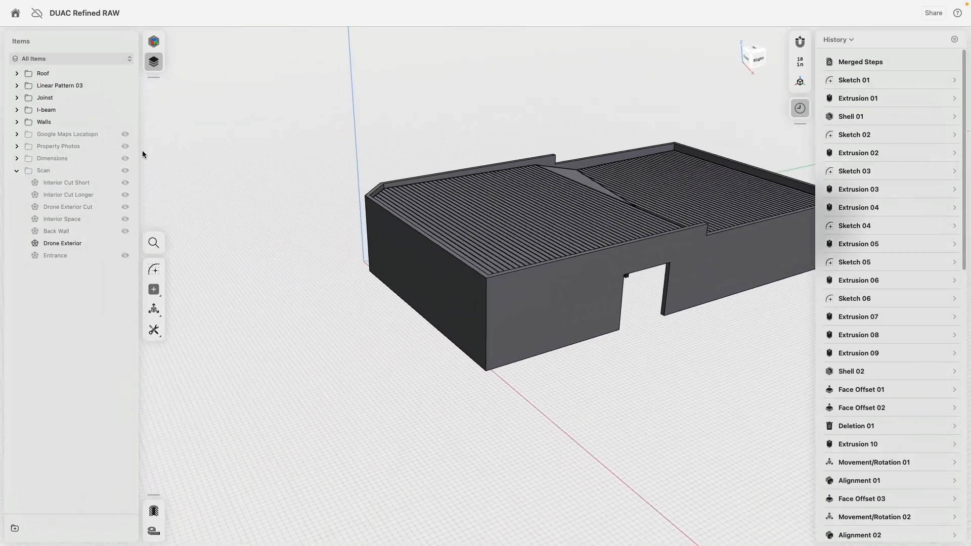
Step: Show the Google Maps and Scan folders around the building model
{"action": "left_click", "coordinate": [125, 135]}
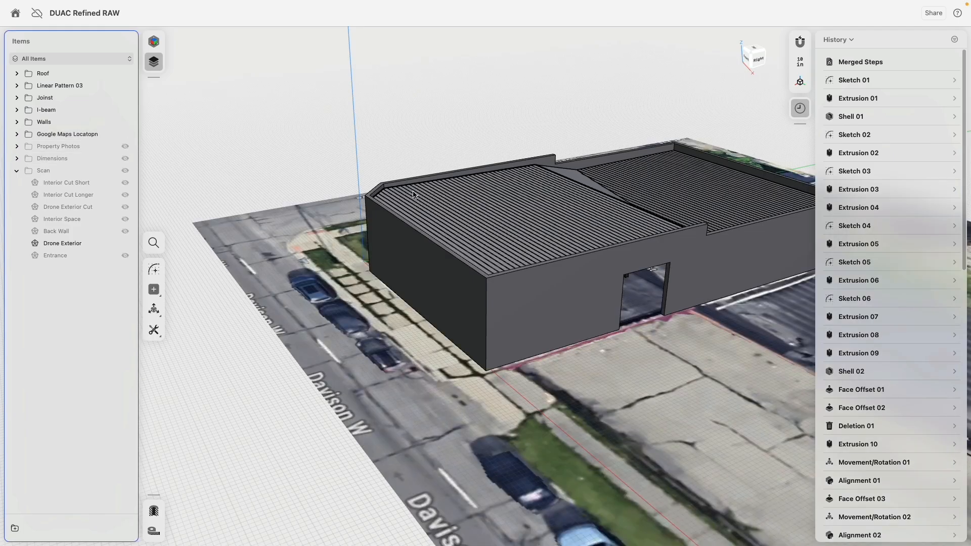
{"action": "right_click_drag", "start_coordinate": [413, 191], "coordinate": [150, 150]}
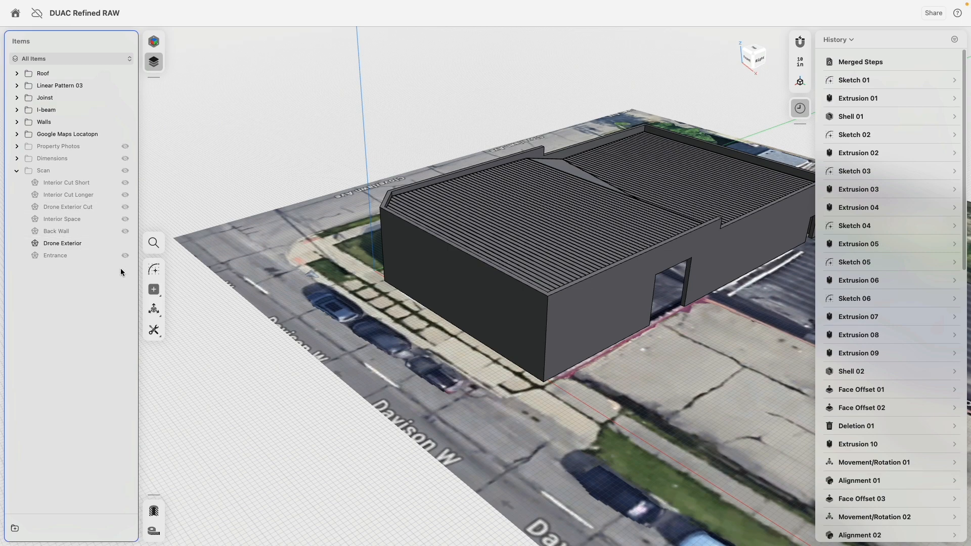
{"action": "left_click", "coordinate": [125, 171]}
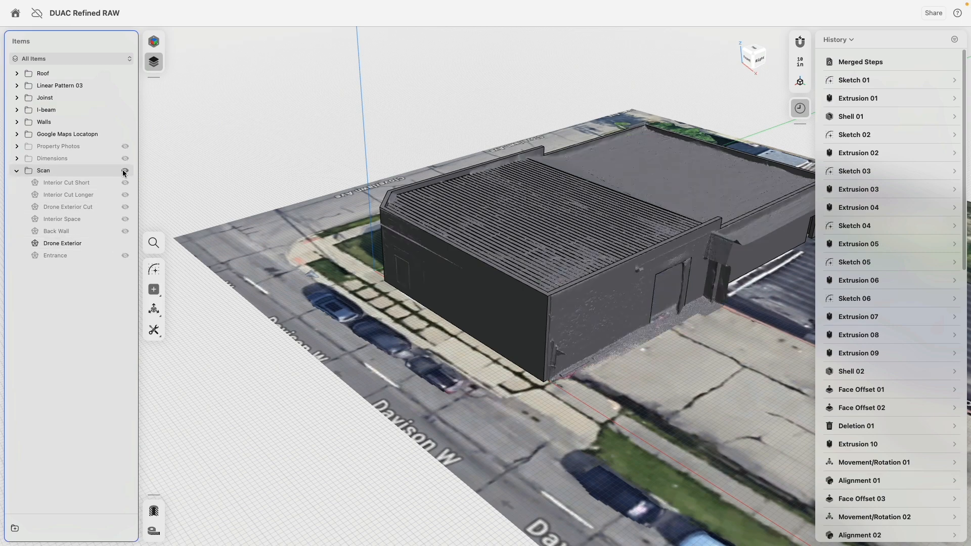
Step: Inspect the model's openings against the drone scan around the building, temporarily hiding the Walls folder to examine the front facade
{"action": "right_click_drag", "start_coordinate": [397, 164], "coordinate": [286, 133]}
{"action": "scroll", "coordinate": [288, 134], "scroll_direction": "up", "scroll_amount": 10}
{"action": "middle_click_drag", "start_coordinate": [290, 138], "coordinate": [465, 181]}
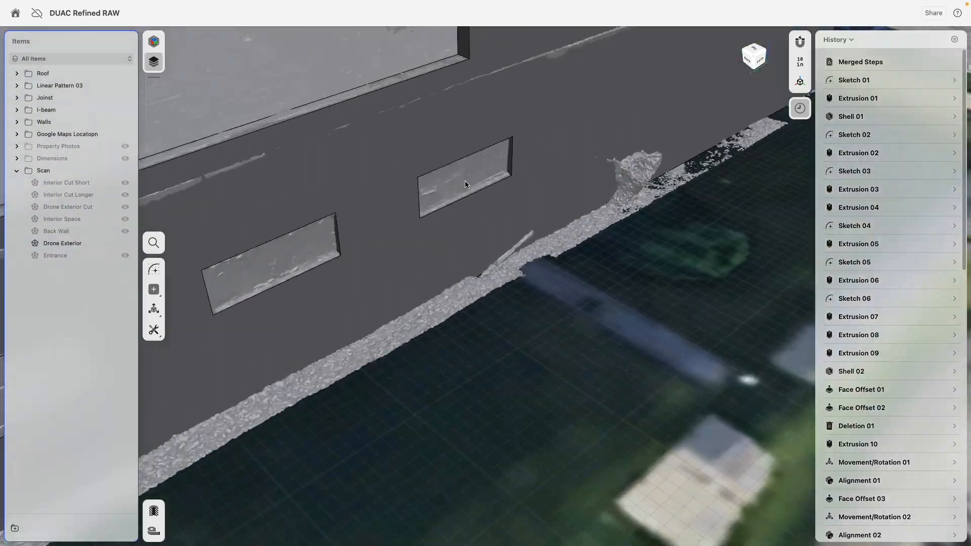
{"action": "middle_click_drag", "start_coordinate": [261, 298], "coordinate": [551, 221]}
{"action": "middle_click_drag", "start_coordinate": [190, 365], "coordinate": [619, 319]}
{"action": "scroll", "coordinate": [298, 329], "scroll_direction": "down", "scroll_amount": 4}
{"action": "right_click_drag", "start_coordinate": [431, 305], "coordinate": [521, 281]}
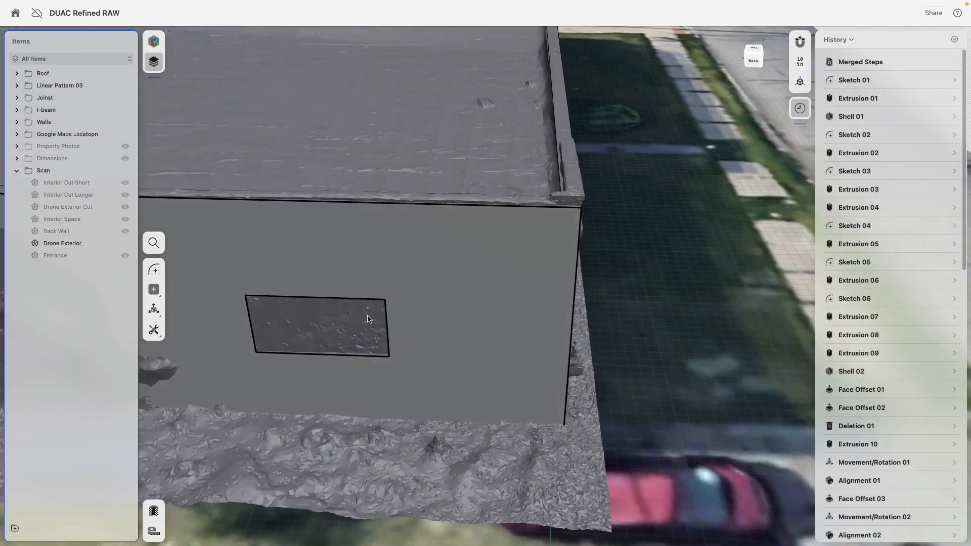
{"action": "scroll", "coordinate": [243, 324], "scroll_direction": "down", "scroll_amount": 5}
{"action": "scroll", "coordinate": [280, 325], "scroll_direction": "down", "scroll_amount": 5}
{"action": "right_click_drag", "start_coordinate": [280, 325], "coordinate": [426, 305]}
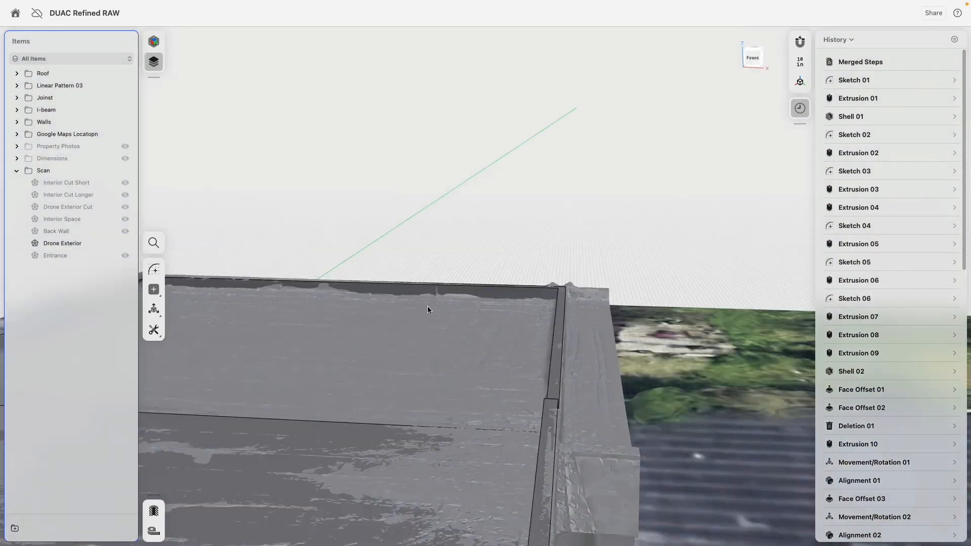
{"action": "scroll", "coordinate": [390, 328], "scroll_direction": "down", "scroll_amount": 10}
{"action": "middle_click_drag", "start_coordinate": [362, 377], "coordinate": [448, 292]}
{"action": "scroll", "coordinate": [440, 328], "scroll_direction": "up", "scroll_amount": 5}
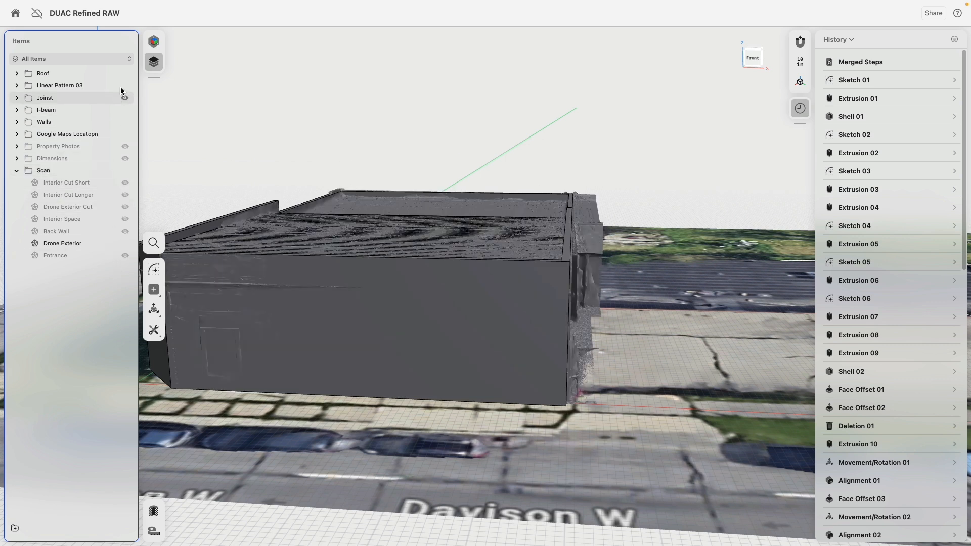
{"action": "left_click", "coordinate": [125, 122]}
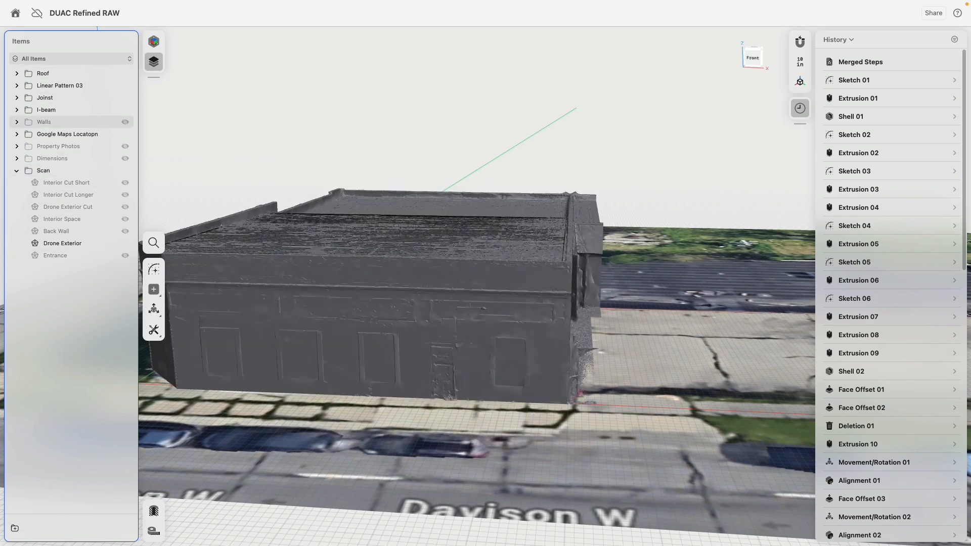
{"action": "left_click", "coordinate": [124, 122]}
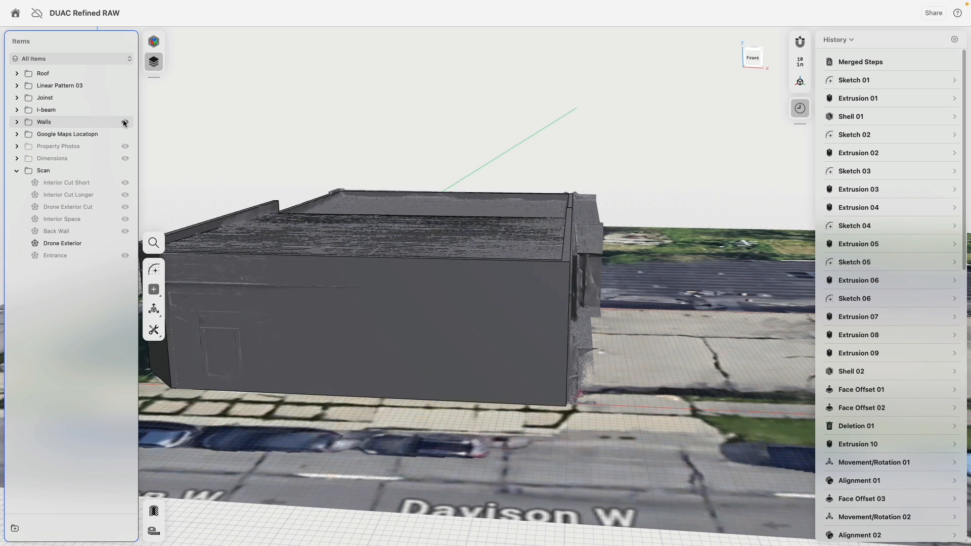
Step: Insert a history breakpoint at Extrusion 02 from the front wall's related history and move it to just after Extrusion 04
{"action": "left_click", "coordinate": [464, 344]}
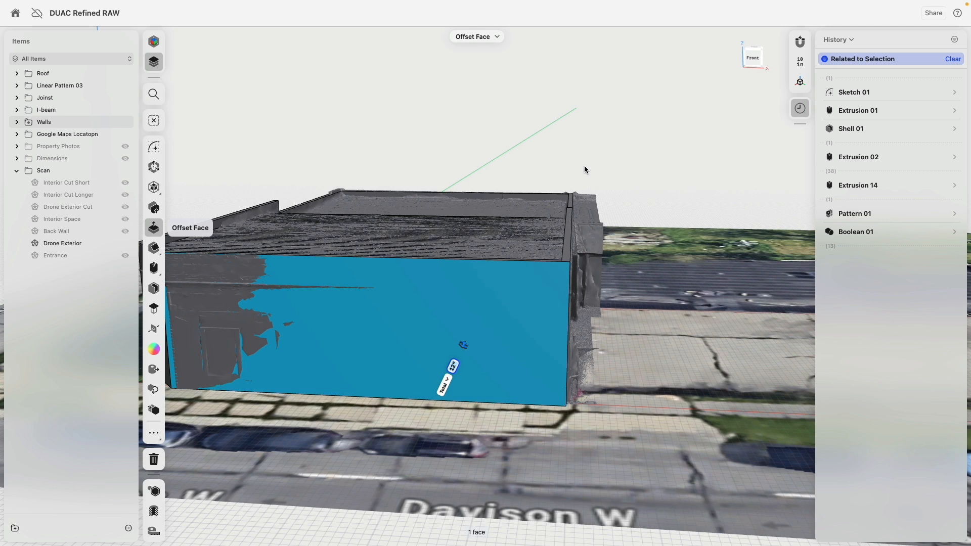
{"action": "right_click", "coordinate": [861, 160]}
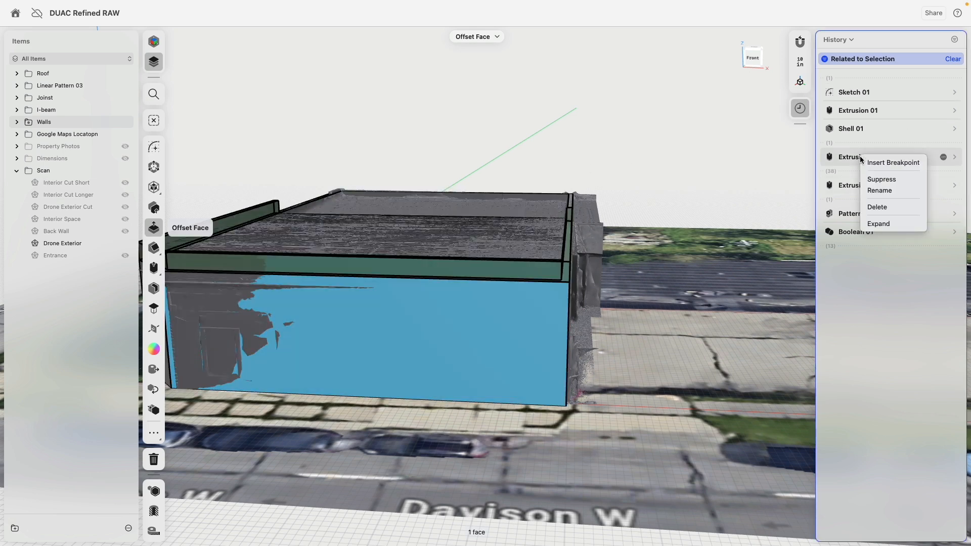
{"action": "left_click", "coordinate": [886, 163]}
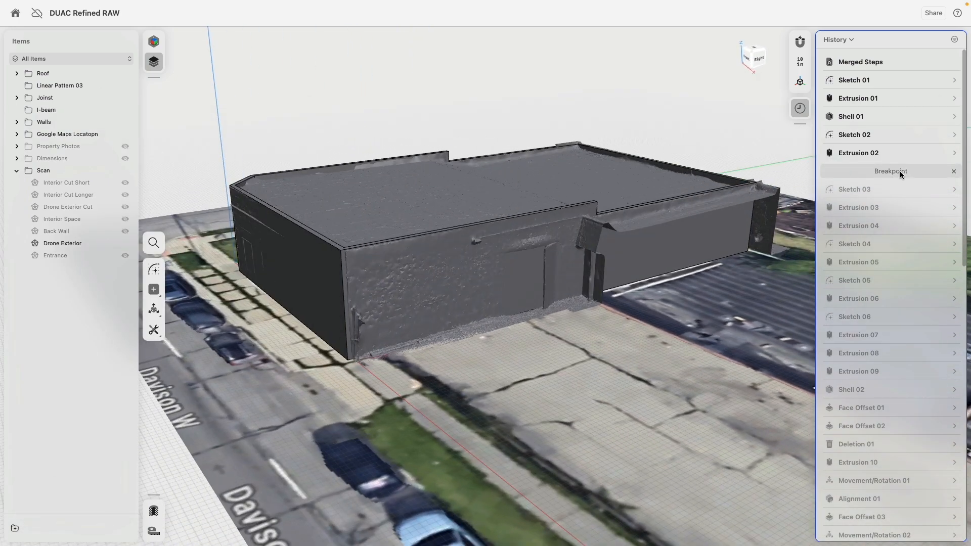
{"action": "left_click_drag", "start_coordinate": [900, 175], "coordinate": [899, 230]}
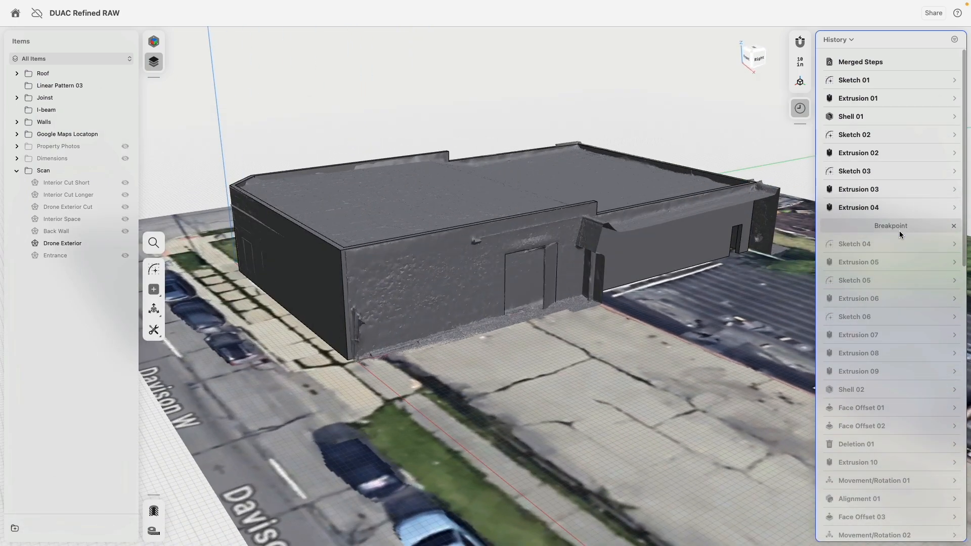
Step: Open Sketch 03 for editing and hide the Google Maps and Scan folders
{"action": "left_click", "coordinate": [851, 172]}
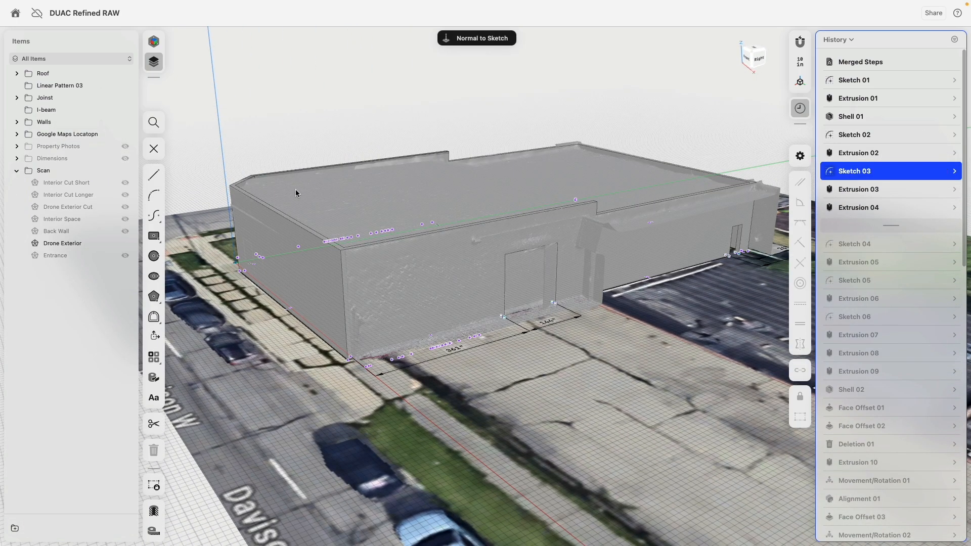
{"action": "right_click_drag", "start_coordinate": [268, 166], "coordinate": [324, 183]}
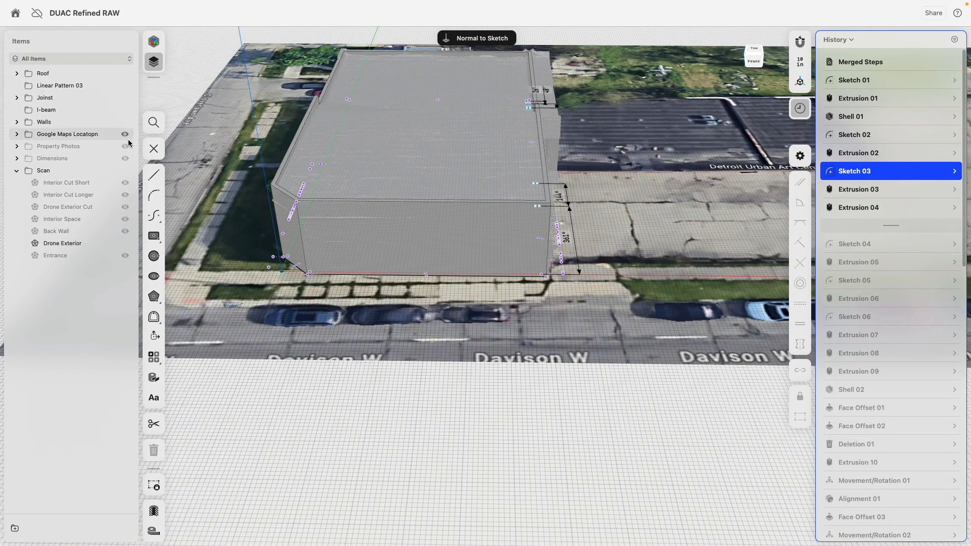
{"action": "left_click", "coordinate": [126, 135]}
{"action": "left_click", "coordinate": [125, 134]}
{"action": "left_click", "coordinate": [125, 171]}
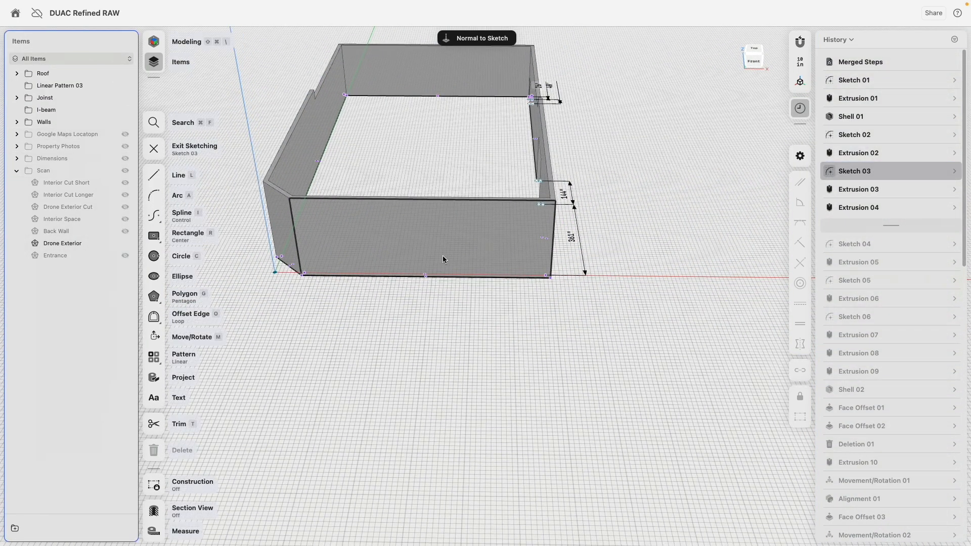
Step: Draw two separate lines across the front wall's thickness in Sketch 03 to mark the sides of a door opening
{"action": "scroll", "coordinate": [489, 324], "scroll_direction": "up", "scroll_amount": 5}
{"action": "right_click_drag", "start_coordinate": [489, 324], "coordinate": [490, 238]}
{"action": "left_click", "coordinate": [158, 178]}
{"action": "scroll", "coordinate": [494, 241], "scroll_direction": "up", "scroll_amount": 5}
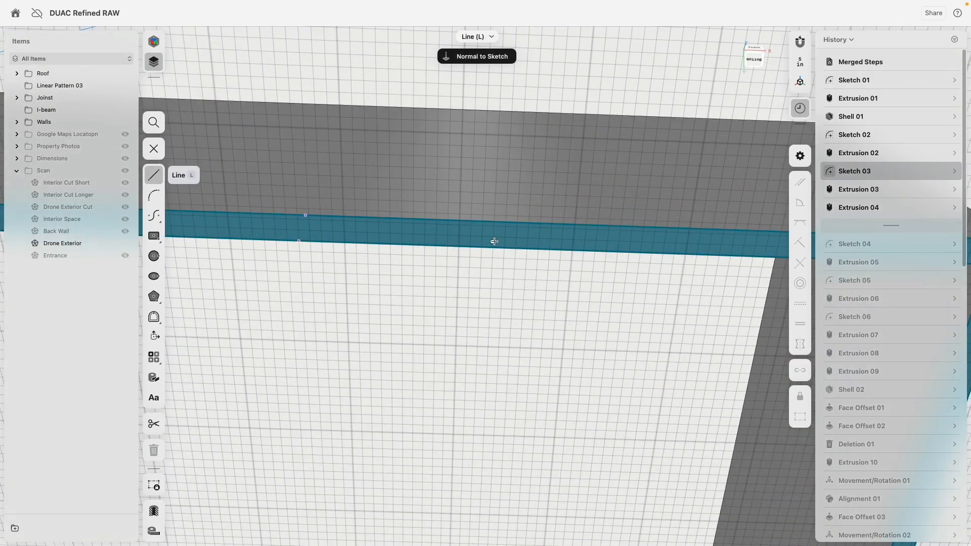
{"action": "left_click", "coordinate": [494, 224]}
{"action": "left_click", "coordinate": [493, 248]}
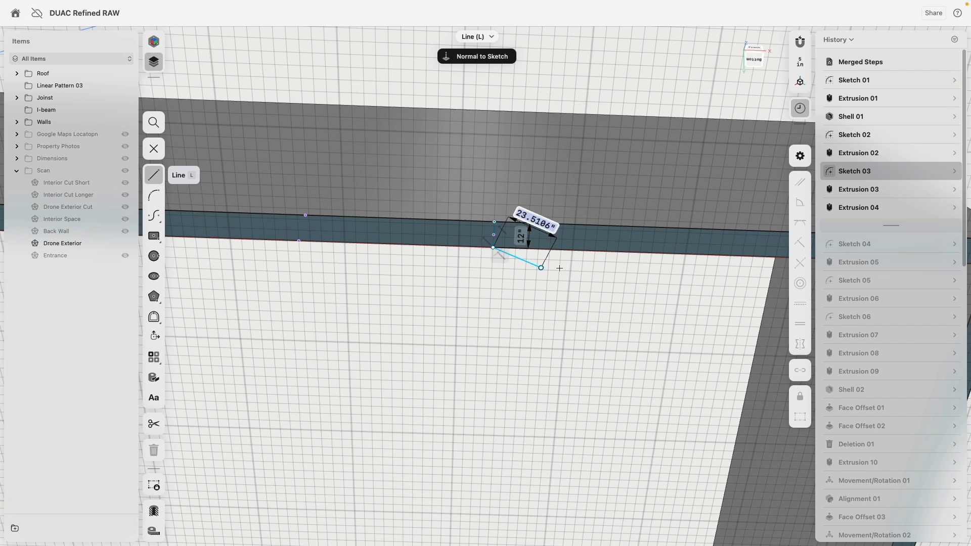
{"action": "key", "text": "Escape"}
{"action": "left_click", "coordinate": [570, 225]}
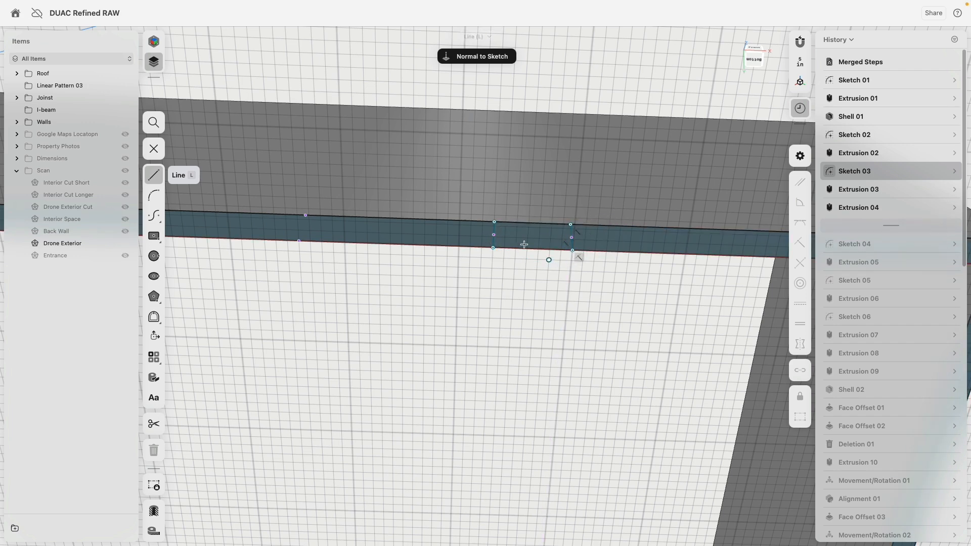
{"action": "key", "text": "Escape"}
{"action": "left_click", "coordinate": [493, 235]}
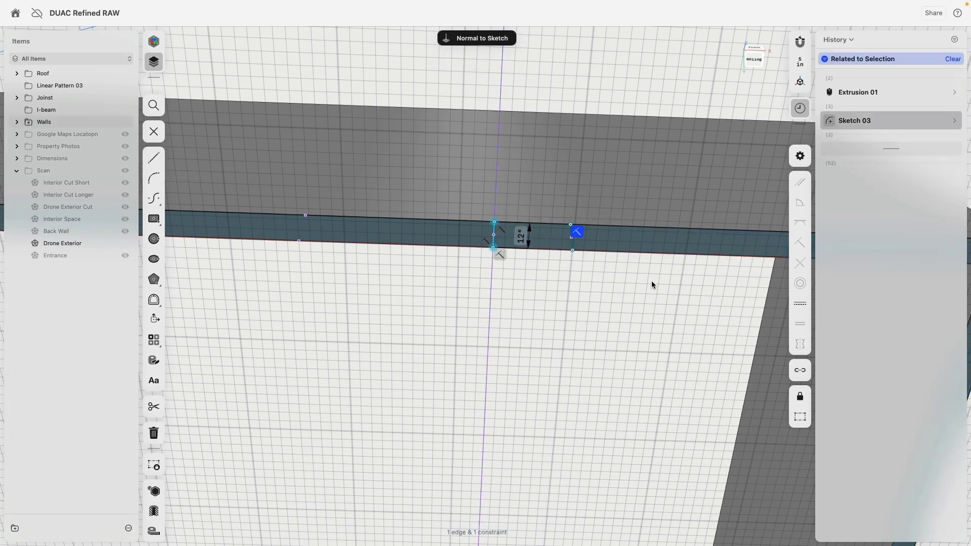
{"action": "scroll", "coordinate": [554, 254], "scroll_direction": "up", "scroll_amount": 5}
{"action": "left_click", "coordinate": [583, 240]}
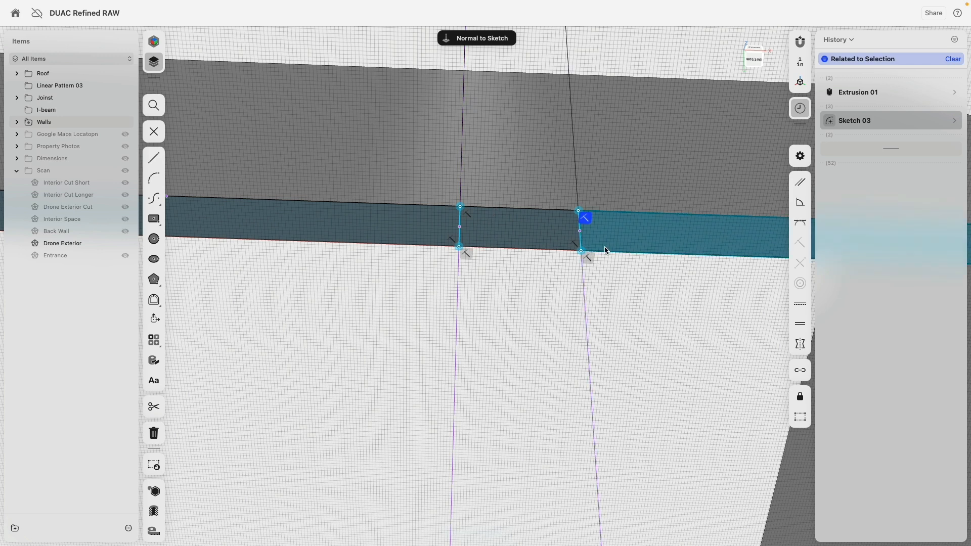
{"action": "left_click", "coordinate": [774, 304]}
Step: Extrude the region between the two lines upward to cut a door opening through the front wall
{"action": "scroll", "coordinate": [574, 302], "scroll_direction": "down", "scroll_amount": 5}
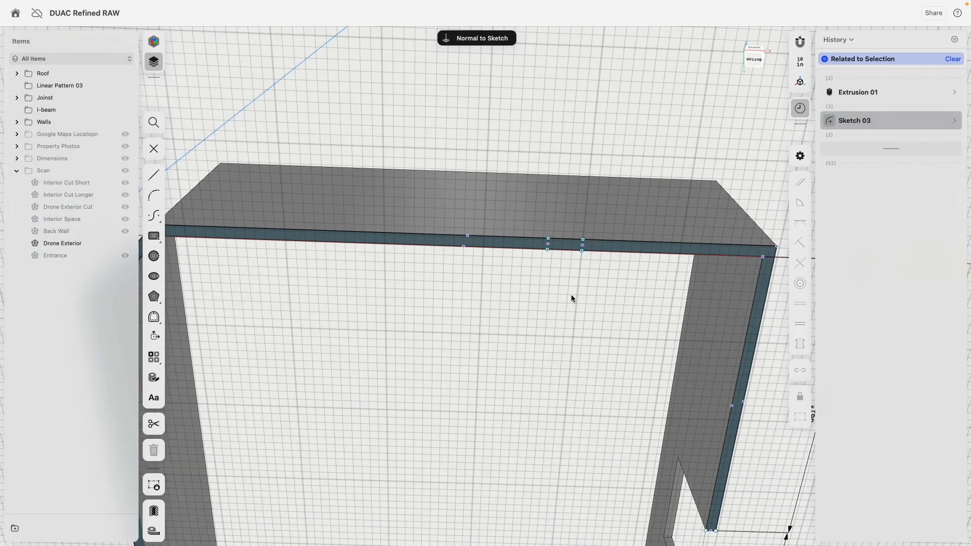
{"action": "middle_click_drag", "start_coordinate": [572, 294], "coordinate": [505, 289]}
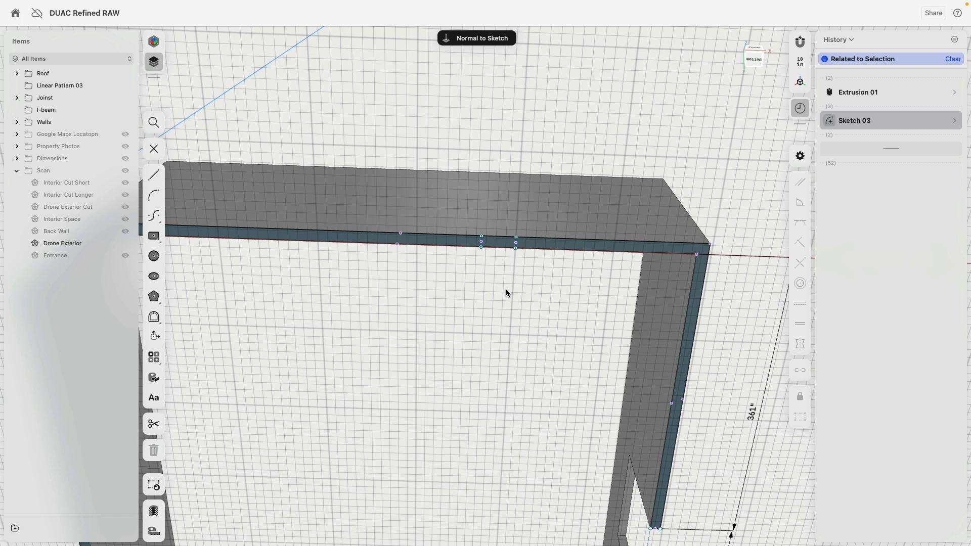
{"action": "scroll", "coordinate": [505, 255], "scroll_direction": "up", "scroll_amount": 3}
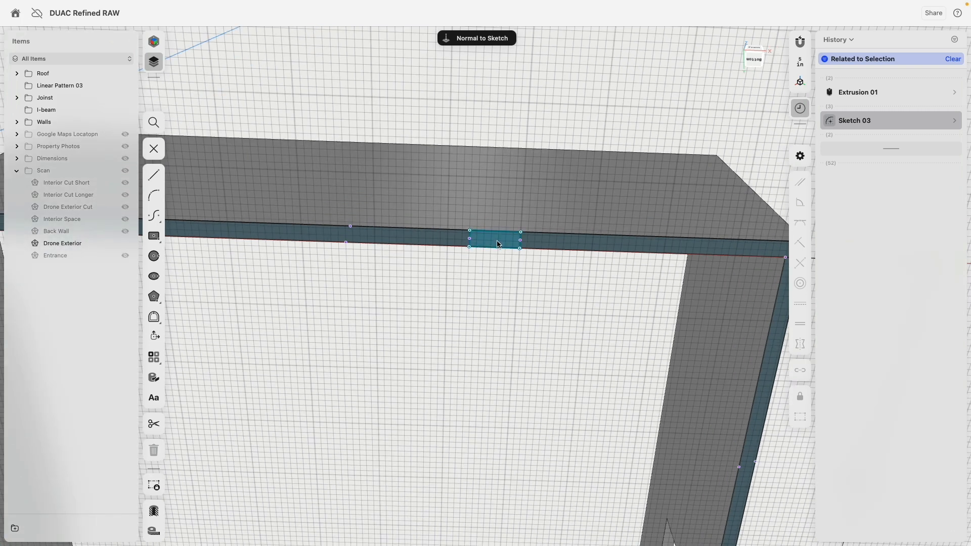
{"action": "left_click", "coordinate": [499, 244]}
{"action": "left_click_drag", "start_coordinate": [499, 246], "coordinate": [498, 211]}
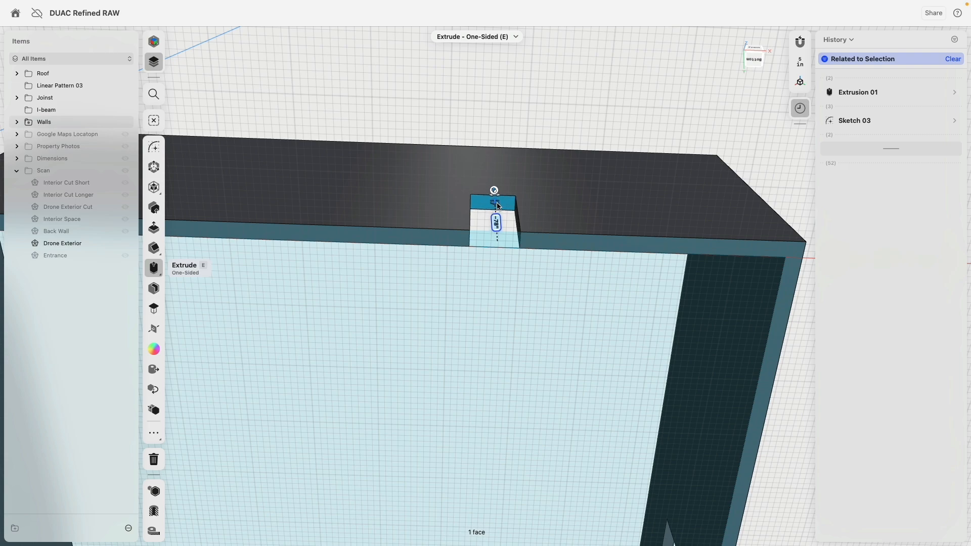
{"action": "left_click", "coordinate": [447, 101]}
{"action": "right_click_drag", "start_coordinate": [447, 101], "coordinate": [466, 126]}
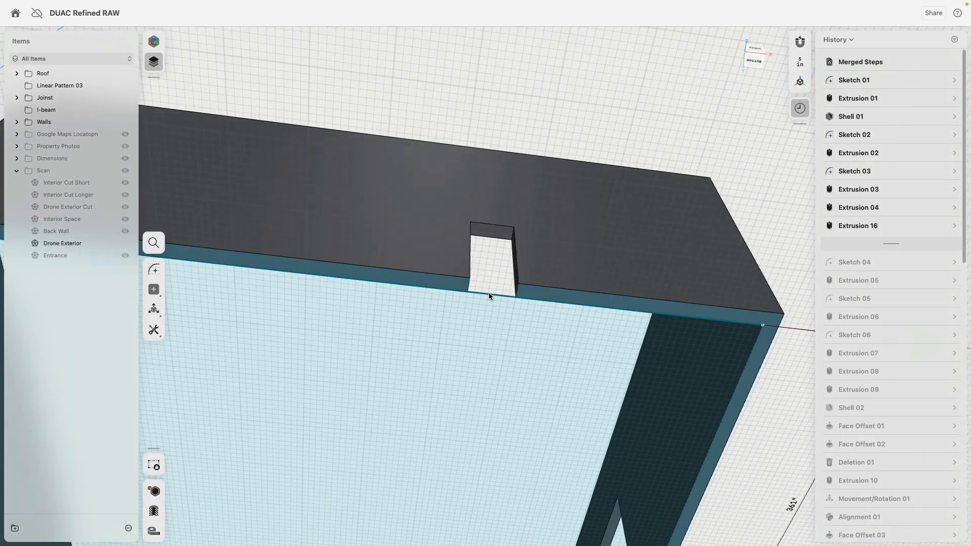
Step: Reopen the opening's sketch and set the distance between its two side lines to 40 in
{"action": "left_click", "coordinate": [489, 292]}
{"action": "scroll", "coordinate": [472, 287], "scroll_direction": "up", "scroll_amount": 5}
{"action": "scroll", "coordinate": [472, 287], "scroll_direction": "up", "scroll_amount": 2}
{"action": "left_click", "coordinate": [470, 279]}
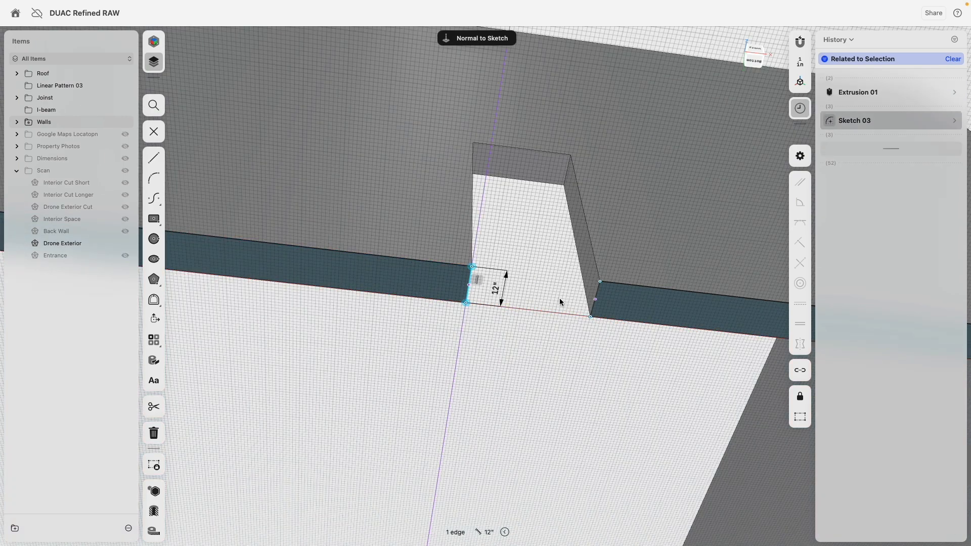
{"action": "left_click", "coordinate": [591, 315]}
{"action": "left_click", "coordinate": [467, 295]}
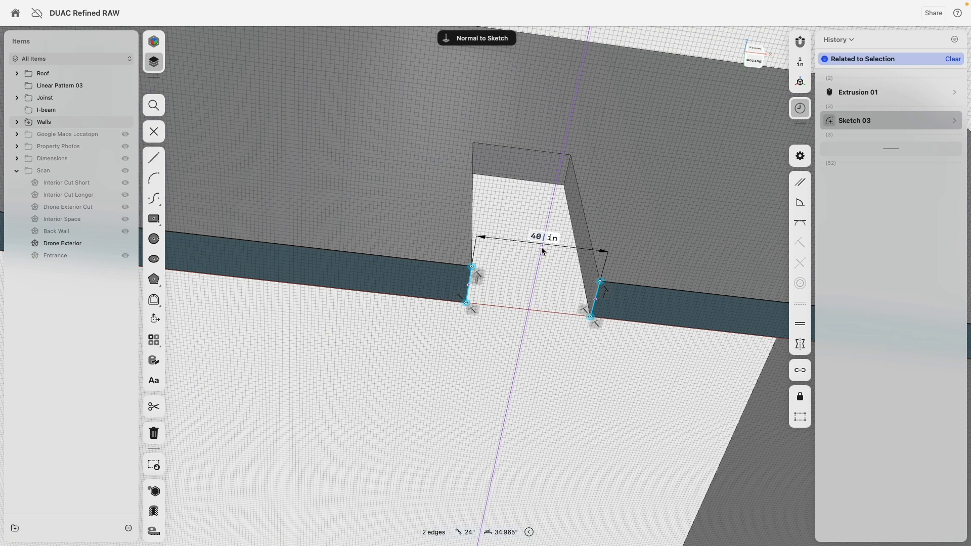
{"action": "key", "text": "Return"}
{"action": "scroll", "coordinate": [335, 239], "scroll_direction": "down", "scroll_amount": 3}
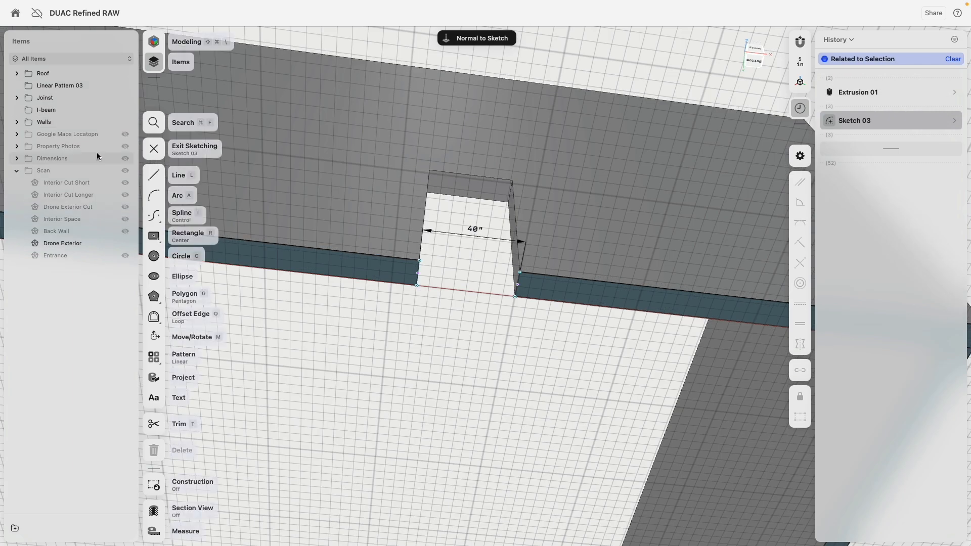
Step: Show the Scan folder and shift the door opening along the front wall to line up with the scanned doorway
{"action": "left_click", "coordinate": [126, 171]}
{"action": "right_click_drag", "start_coordinate": [429, 235], "coordinate": [489, 274]}
{"action": "mouse_move", "coordinate": [489, 271]}
{"action": "left_mouse_down"}
{"action": "mouse_move", "coordinate": [589, 263]}
{"action": "mouse_move", "coordinate": [550, 270]}
{"action": "mouse_move", "coordinate": [558, 264]}
{"action": "left_mouse_up"}
{"action": "left_click", "coordinate": [563, 428]}
{"action": "mouse_move", "coordinate": [562, 428]}
{"action": "right_mouse_down"}
{"action": "mouse_move", "coordinate": [526, 355]}
{"action": "mouse_move", "coordinate": [637, 340]}
{"action": "right_mouse_up"}
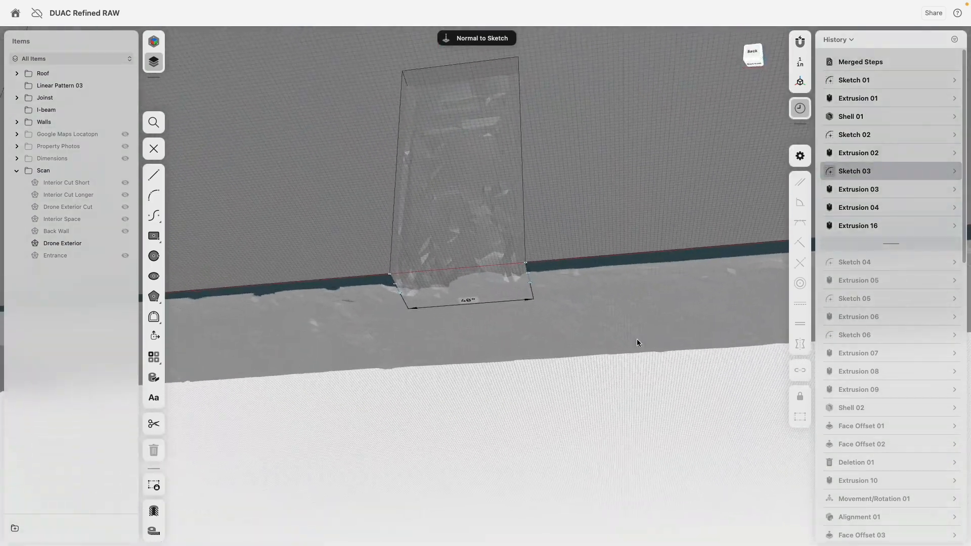
Step: Temporarily hide the I-beam folder and view the building from above with Sketch 03 still open
{"action": "left_click", "coordinate": [125, 110]}
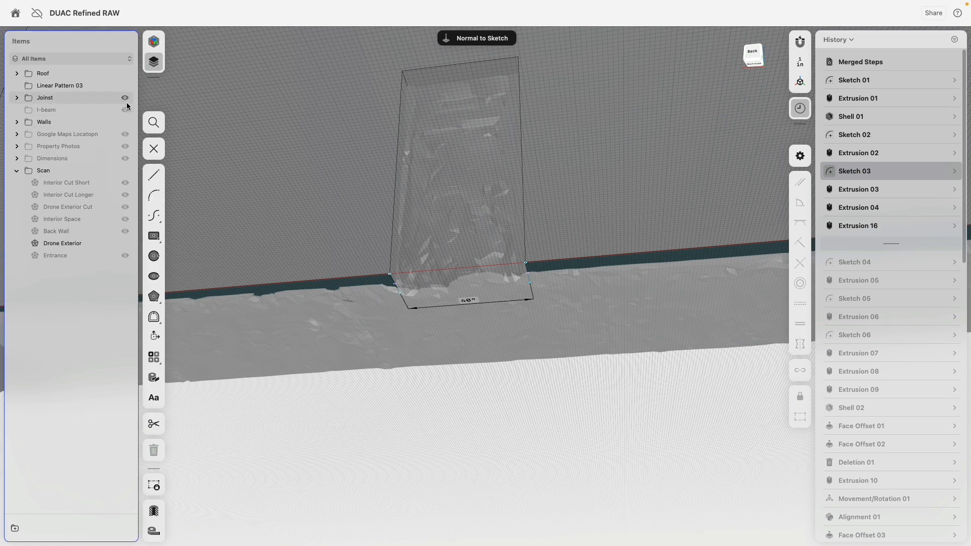
{"action": "right_click_drag", "start_coordinate": [343, 144], "coordinate": [365, 244]}
{"action": "scroll", "coordinate": [365, 244], "scroll_direction": "down", "scroll_amount": 5}
{"action": "middle_click_drag", "start_coordinate": [263, 209], "coordinate": [271, 243]}
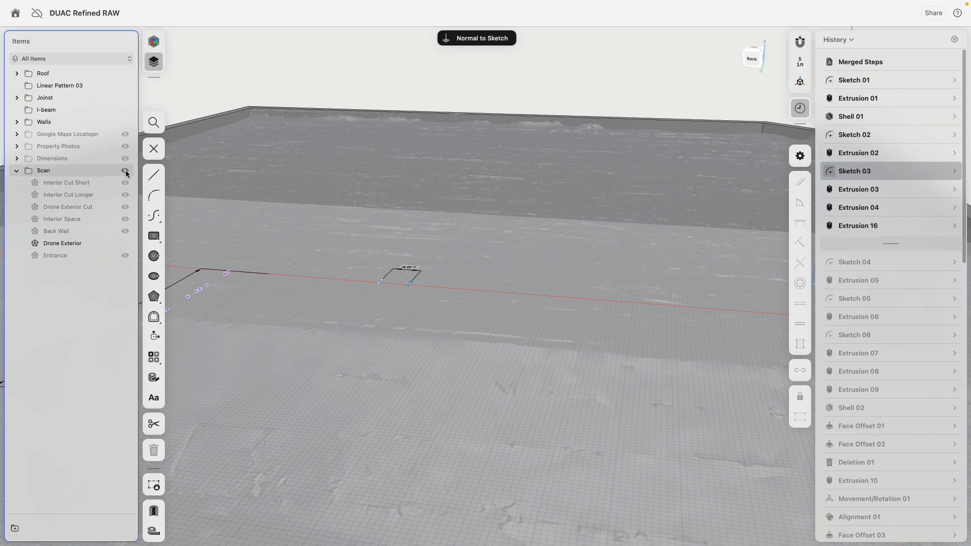
Step: Hide the Scan folder, exit Sketch 03 and roll the history forward so all remaining steps are rebuilt
{"action": "left_click", "coordinate": [125, 171]}
{"action": "right_click_drag", "start_coordinate": [379, 151], "coordinate": [366, 161]}
{"action": "double_click", "coordinate": [334, 77]}
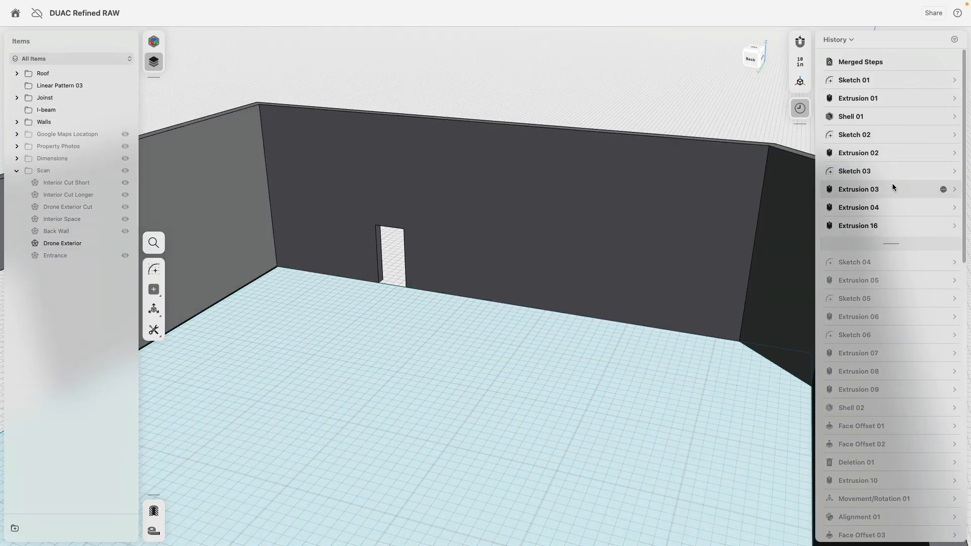
{"action": "mouse_move", "coordinate": [951, 248]}
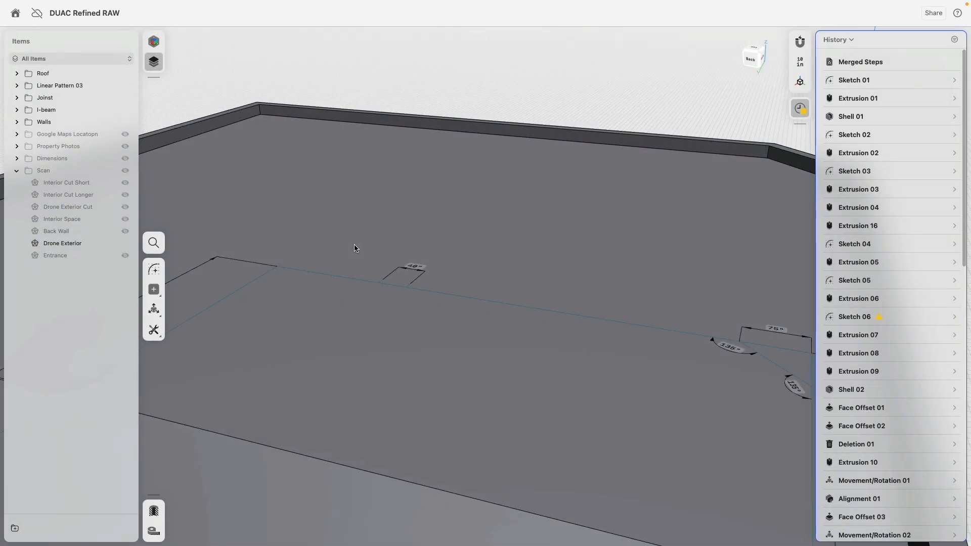
Step: Inspect the rebuilt building from below and from outside, checking the door opening and the roof
{"action": "right_click_drag", "start_coordinate": [356, 248], "coordinate": [475, 233]}
{"action": "scroll", "coordinate": [478, 305], "scroll_direction": "down", "scroll_amount": 10}
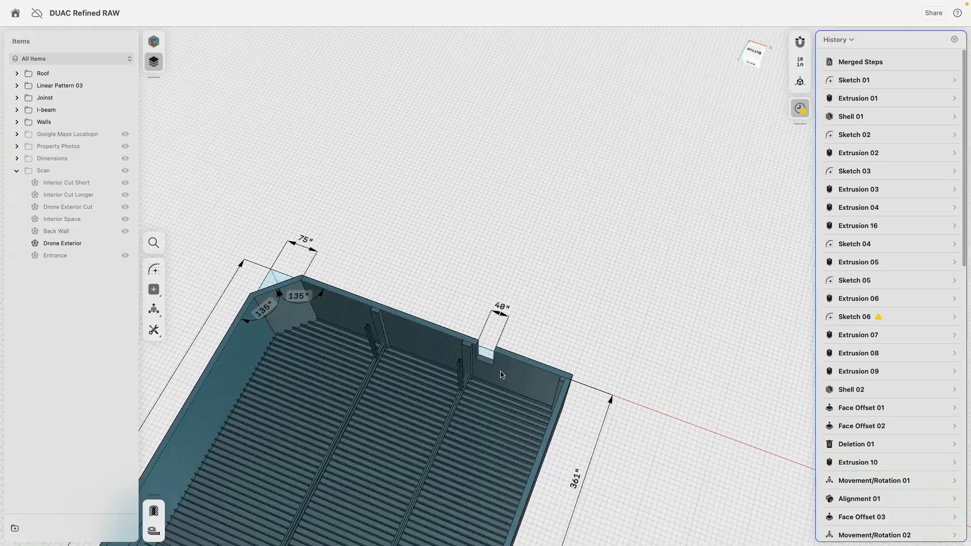
{"action": "scroll", "coordinate": [502, 374], "scroll_direction": "up", "scroll_amount": 5}
{"action": "scroll", "coordinate": [501, 265], "scroll_direction": "down", "scroll_amount": 5}
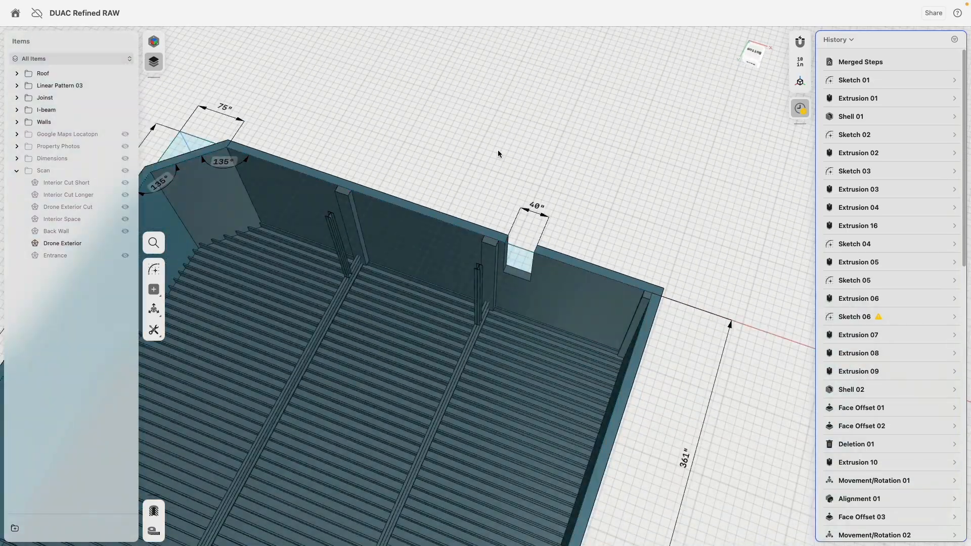
{"action": "right_click_drag", "start_coordinate": [498, 152], "coordinate": [461, 273]}
{"action": "scroll", "coordinate": [461, 273], "scroll_direction": "down", "scroll_amount": 8}
{"action": "mouse_move", "coordinate": [583, 287]}
{"action": "right_mouse_down"}
{"action": "mouse_move", "coordinate": [442, 284]}
{"action": "mouse_move", "coordinate": [529, 265]}
{"action": "mouse_move", "coordinate": [622, 268]}
{"action": "right_mouse_up"}
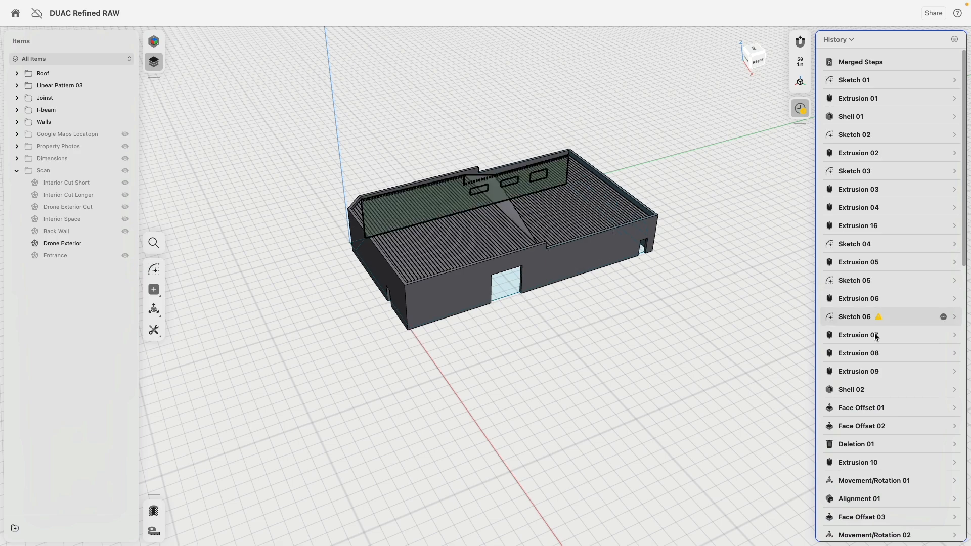
Step: Open Sketch 06 and examine its flagged constraints along the front wall
{"action": "left_click", "coordinate": [856, 317]}
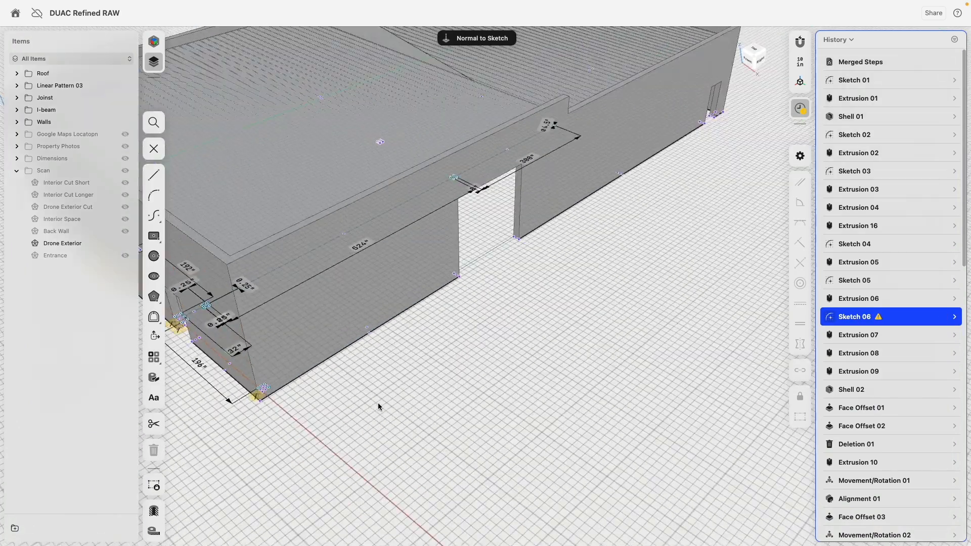
{"action": "right_click_drag", "start_coordinate": [378, 404], "coordinate": [445, 404]}
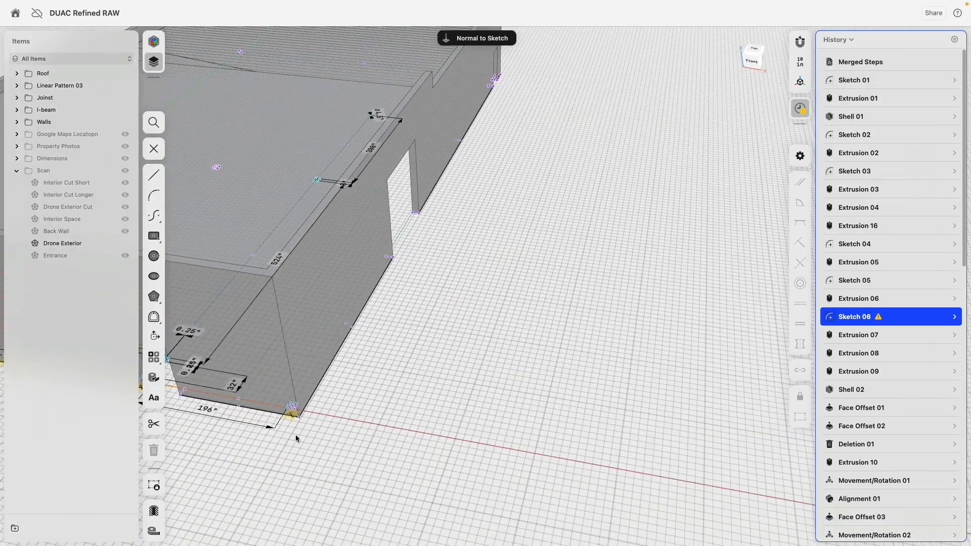
{"action": "middle_click_drag", "start_coordinate": [295, 435], "coordinate": [538, 388]}
{"action": "scroll", "coordinate": [366, 351], "scroll_direction": "up", "scroll_amount": 8}
{"action": "scroll", "coordinate": [366, 353], "scroll_direction": "down", "scroll_amount": 5}
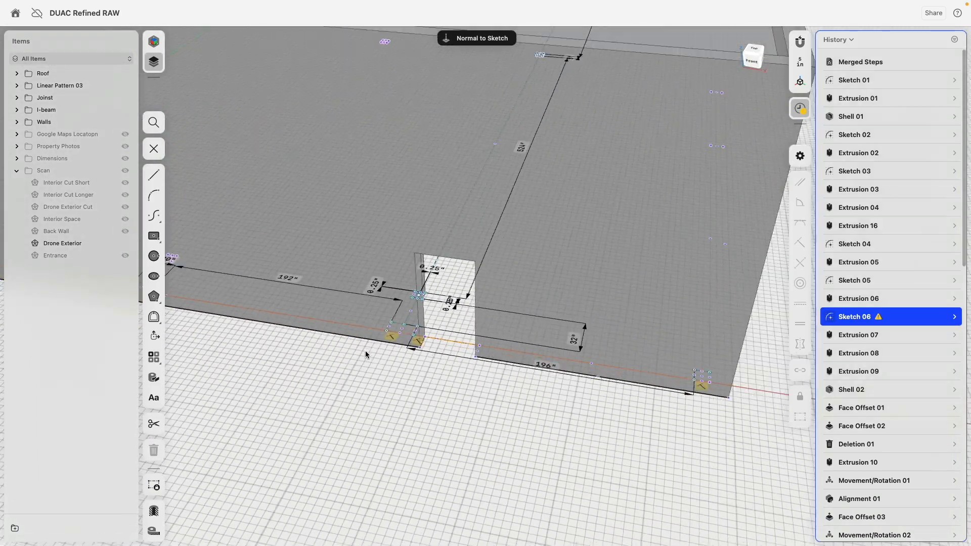
{"action": "scroll", "coordinate": [572, 403], "scroll_direction": "down", "scroll_amount": 5}
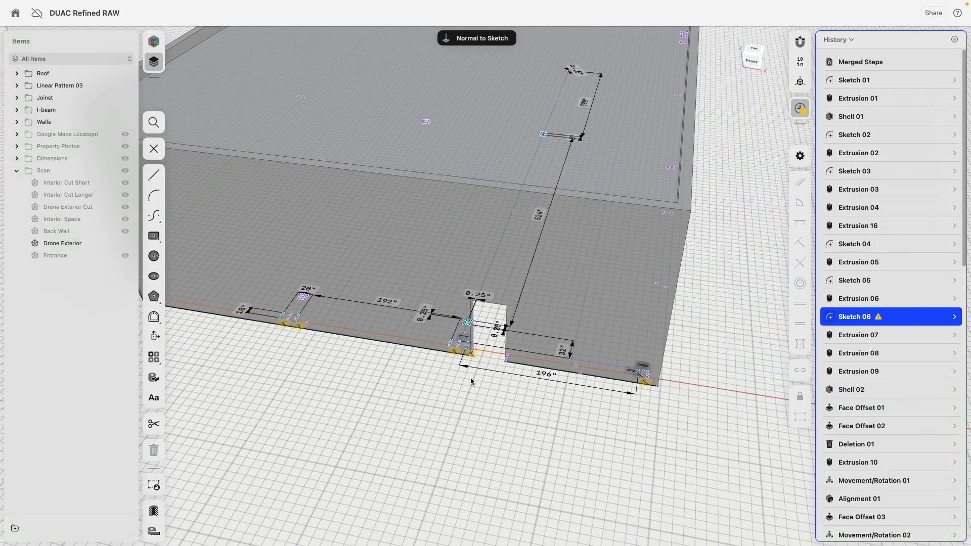
{"action": "mouse_move", "coordinate": [346, 373]}
{"action": "middle_mouse_down"}
{"action": "mouse_move", "coordinate": [468, 383]}
{"action": "mouse_move", "coordinate": [445, 434]}
{"action": "middle_mouse_up"}
{"action": "scroll", "coordinate": [468, 383], "scroll_direction": "down", "scroll_amount": 6}
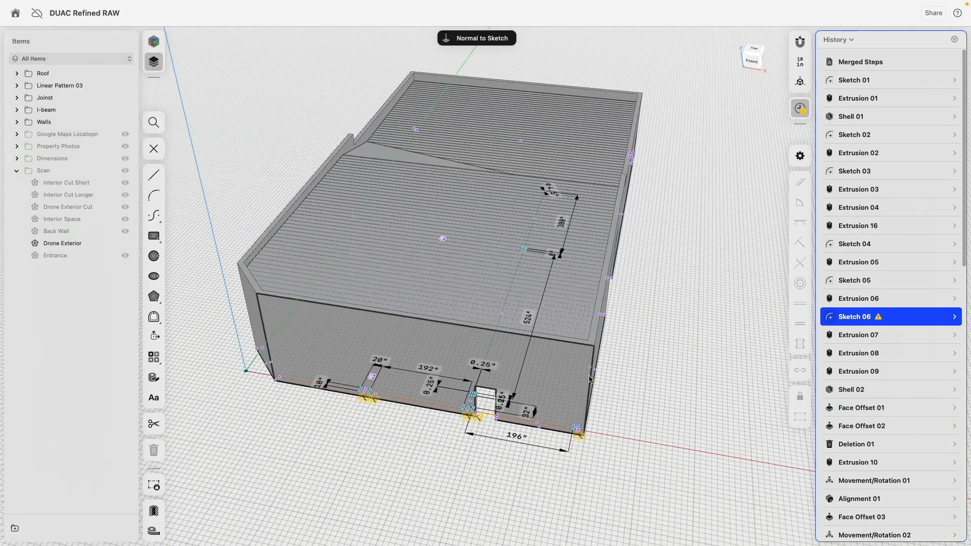
{"action": "right_click_drag", "start_coordinate": [703, 361], "coordinate": [596, 356]}
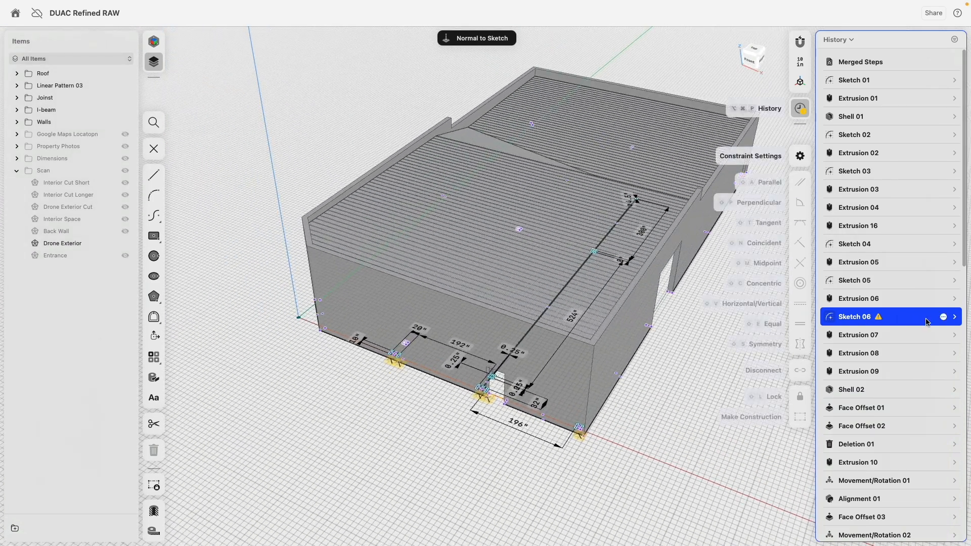
Step: Expand Sketch 06's warning details and insert a history breakpoint directly after this sketch
{"action": "left_click", "coordinate": [954, 318]}
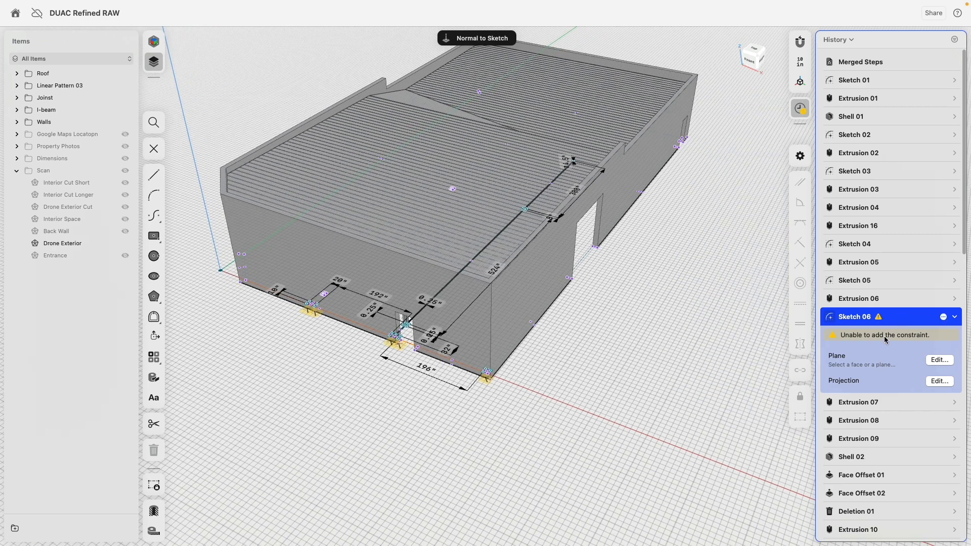
{"action": "right_click", "coordinate": [854, 320]}
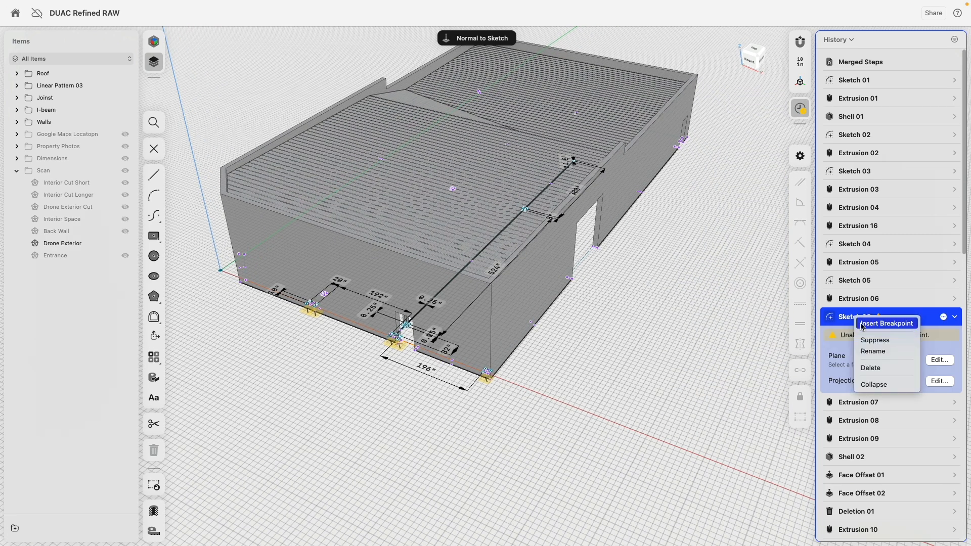
{"action": "left_click", "coordinate": [862, 324]}
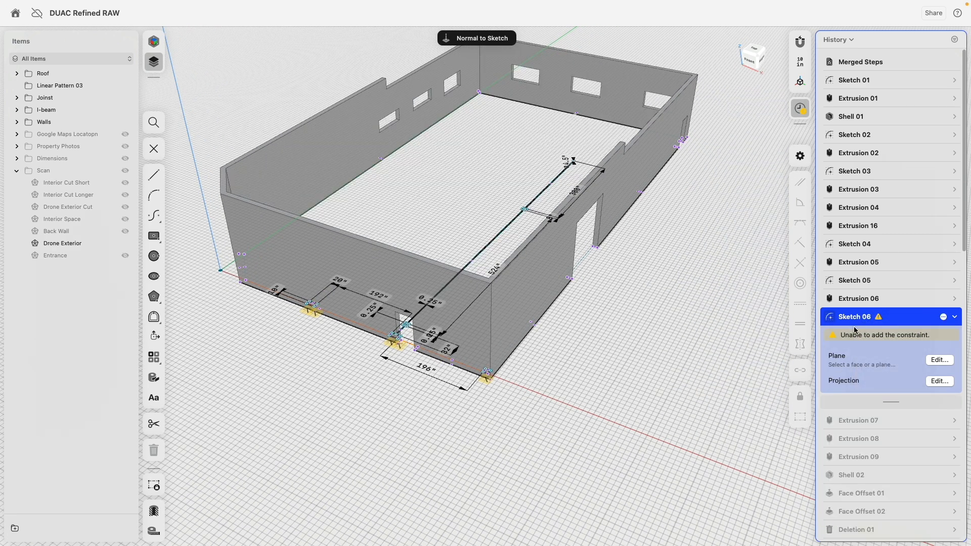
Step: Delete the flagged constraint on the small I-beam outline near the front wall's outer corner
{"action": "scroll", "coordinate": [581, 443], "scroll_direction": "up", "scroll_amount": 10}
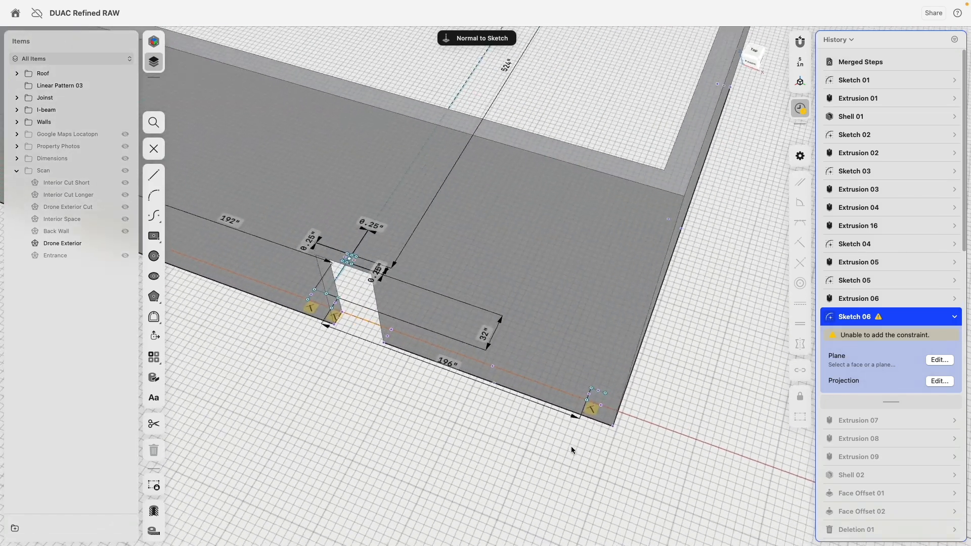
{"action": "scroll", "coordinate": [591, 434], "scroll_direction": "up", "scroll_amount": 5}
{"action": "scroll", "coordinate": [513, 438], "scroll_direction": "down", "scroll_amount": 6}
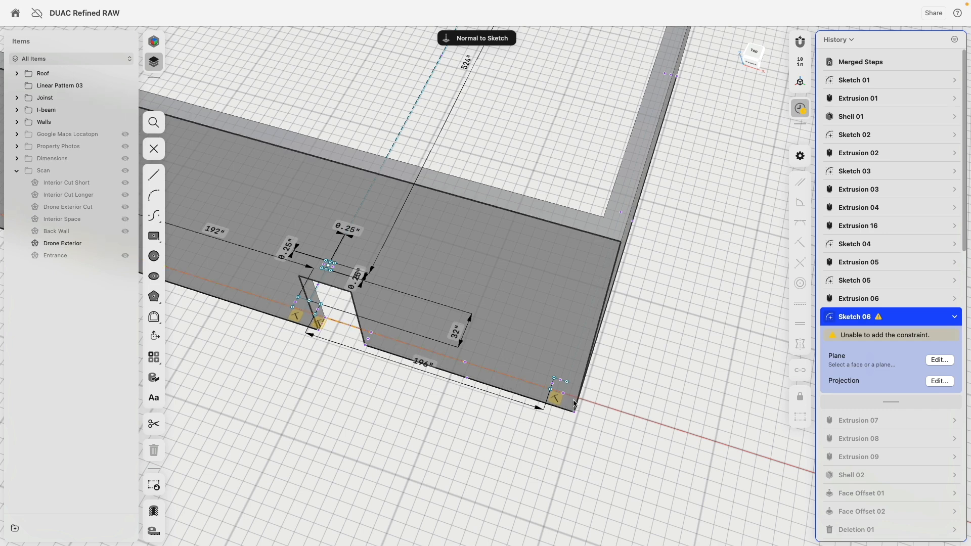
{"action": "left_click", "coordinate": [556, 397]}
{"action": "scroll", "coordinate": [558, 395], "scroll_direction": "up", "scroll_amount": 5}
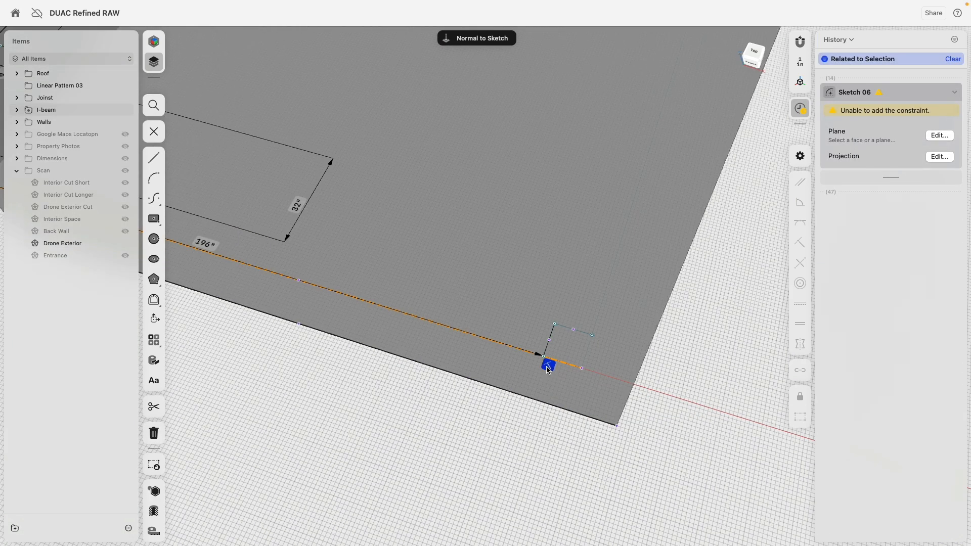
{"action": "key", "text": "Delete"}
Step: Try to move the base point of the I-beam outline near the wall corner
{"action": "left_click_drag", "start_coordinate": [543, 356], "coordinate": [550, 355]}
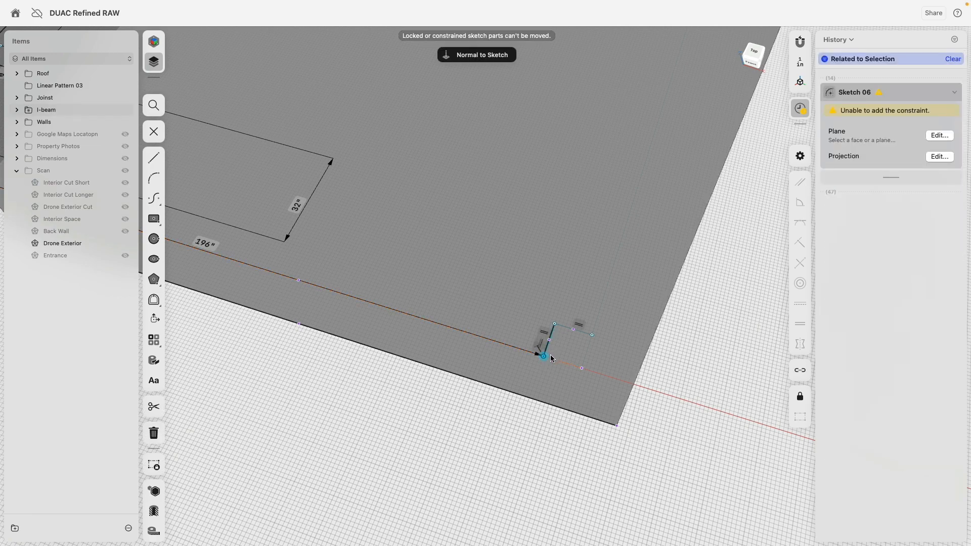
{"action": "scroll", "coordinate": [442, 383], "scroll_direction": "down", "scroll_amount": 6}
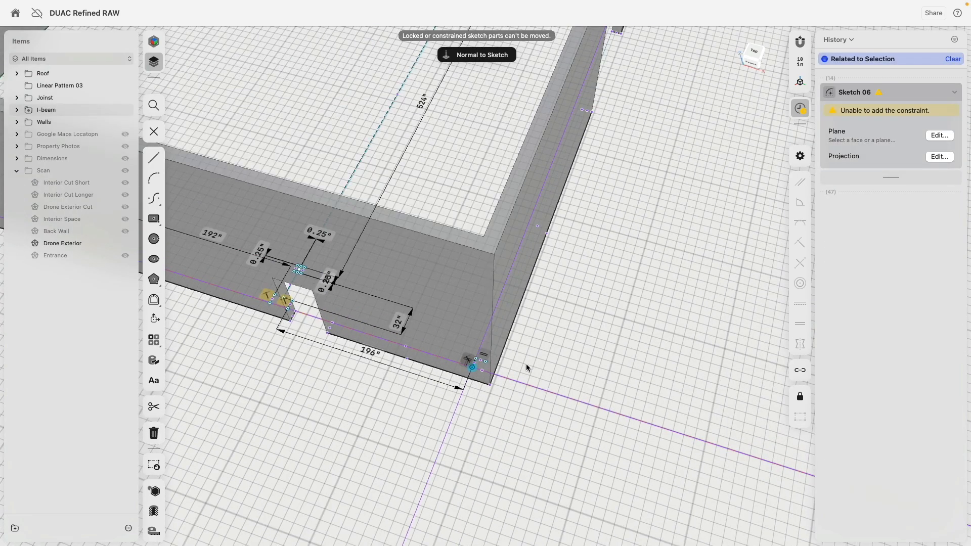
{"action": "left_click", "coordinate": [538, 377]}
Step: Delete the flagged constraint closest to the door opening on the neighbouring I-beam outline
{"action": "middle_click_drag", "start_coordinate": [289, 365], "coordinate": [478, 396]}
{"action": "scroll", "coordinate": [474, 353], "scroll_direction": "up", "scroll_amount": 4}
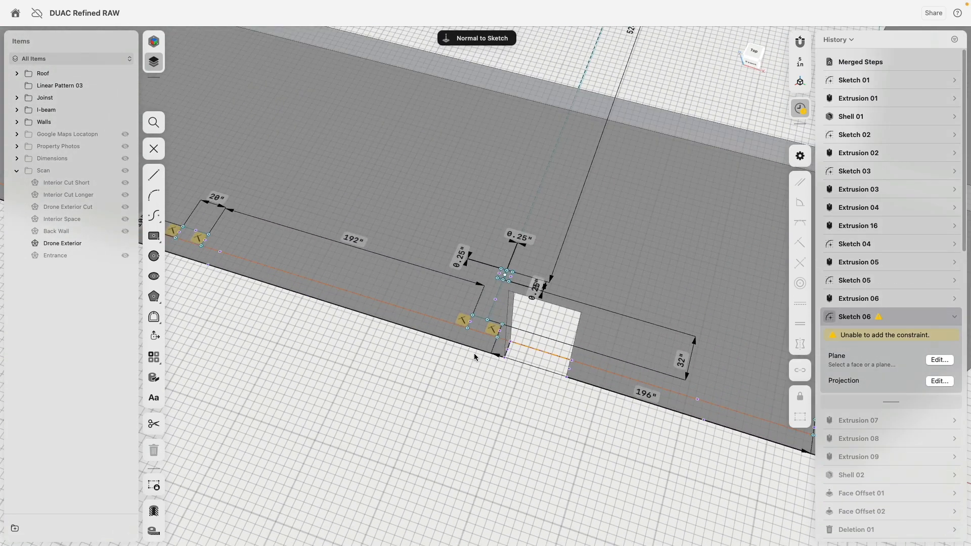
{"action": "left_click", "coordinate": [462, 321]}
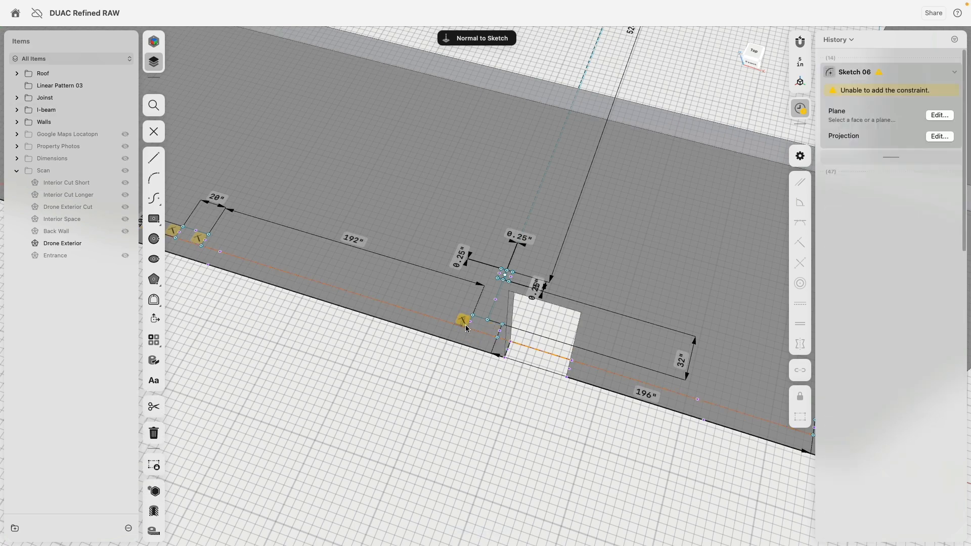
{"action": "key", "text": "Escape"}
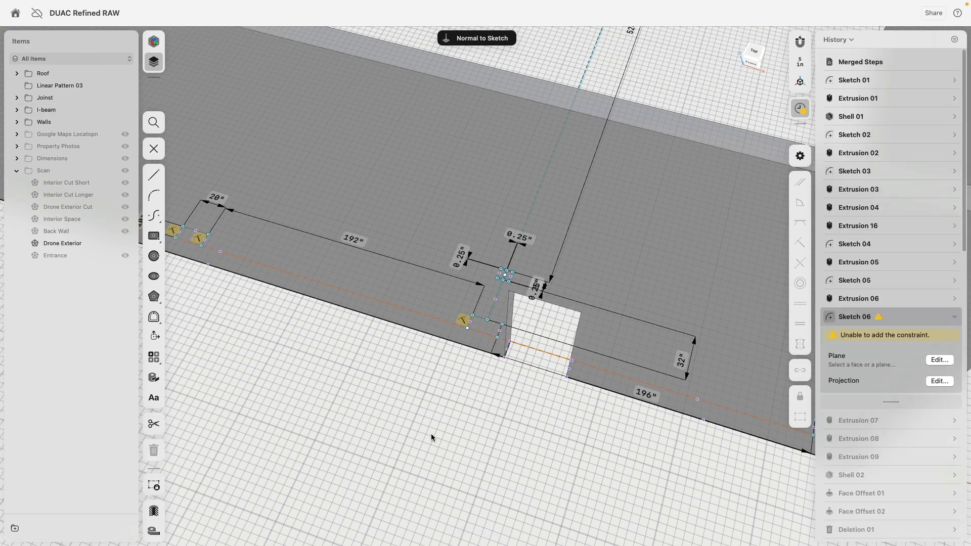
{"action": "scroll", "coordinate": [434, 442], "scroll_direction": "down", "scroll_amount": 8}
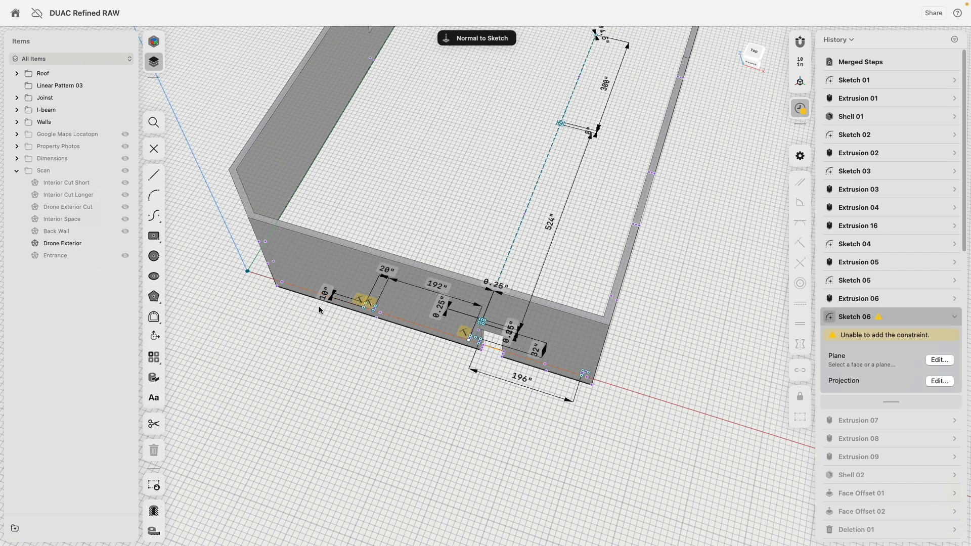
Step: Exit Sketch 06, expand the Walls folder and hide Body 01 so only the wall sketches show
{"action": "key", "text": "Escape"}
{"action": "left_click", "coordinate": [125, 122]}
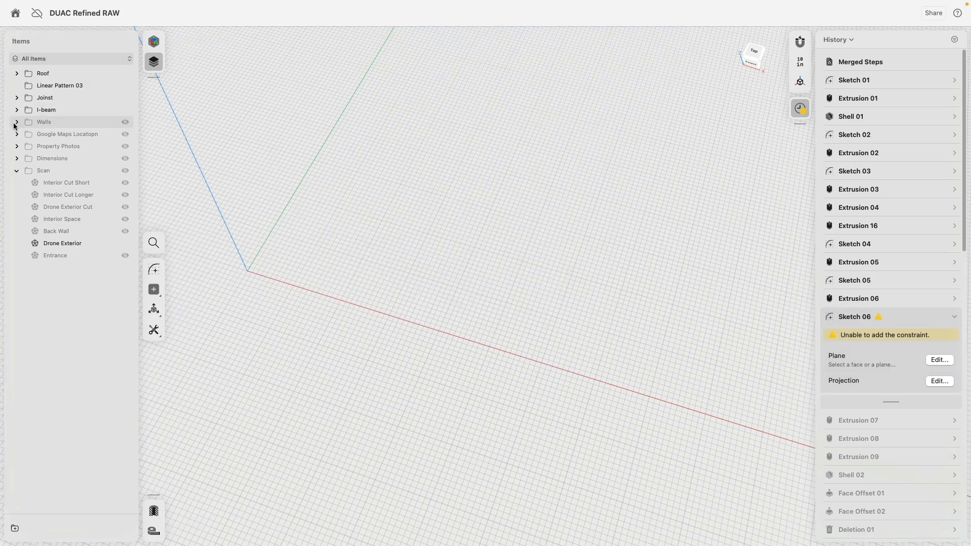
{"action": "left_click", "coordinate": [118, 123]}
{"action": "left_click", "coordinate": [123, 123]}
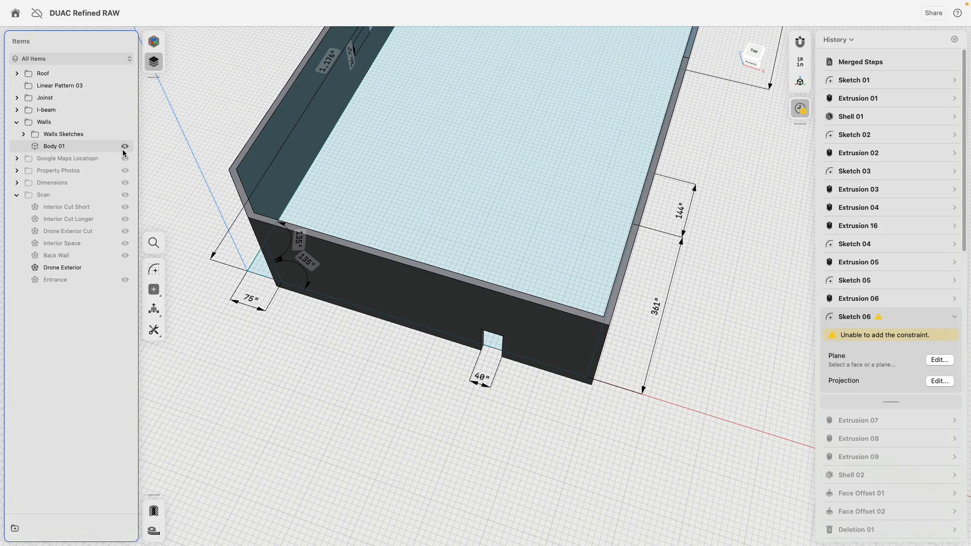
{"action": "left_click", "coordinate": [124, 148]}
{"action": "scroll", "coordinate": [468, 320], "scroll_direction": "up", "scroll_amount": 5}
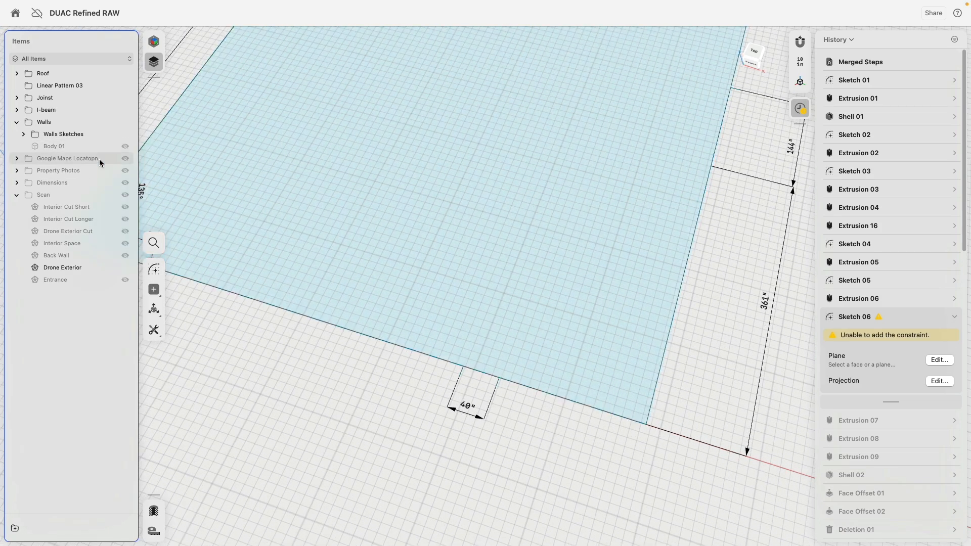
{"action": "left_click", "coordinate": [23, 134]}
{"action": "left_click", "coordinate": [24, 136]}
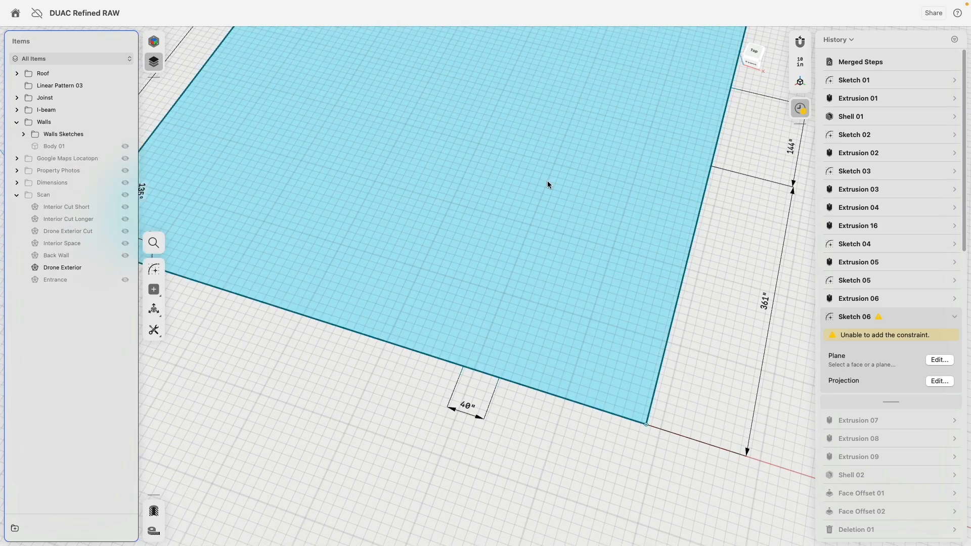
Step: Make Sketch 06 in the I-beam folder visible and hide the Walls folder to isolate the I-beam outlines
{"action": "left_click", "coordinate": [854, 316]}
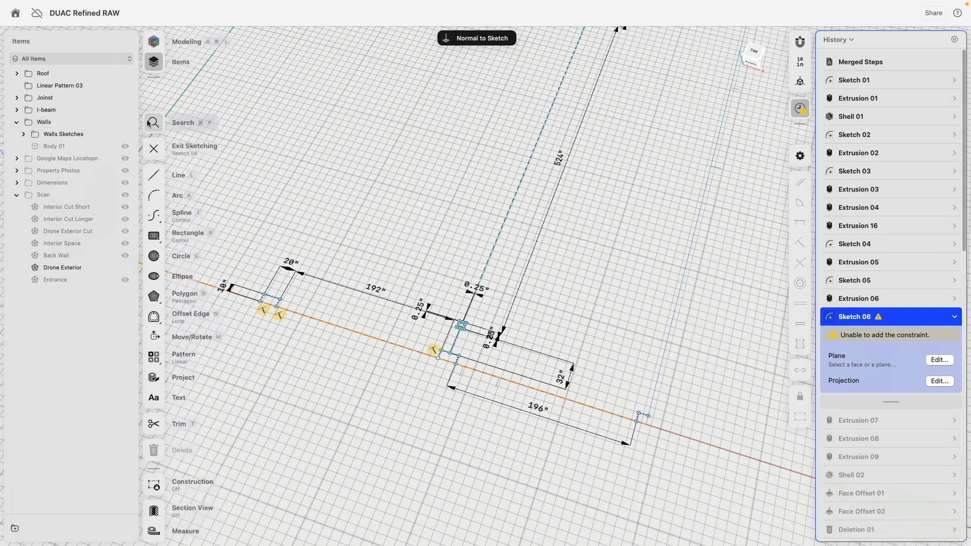
{"action": "double_click", "coordinate": [359, 349]}
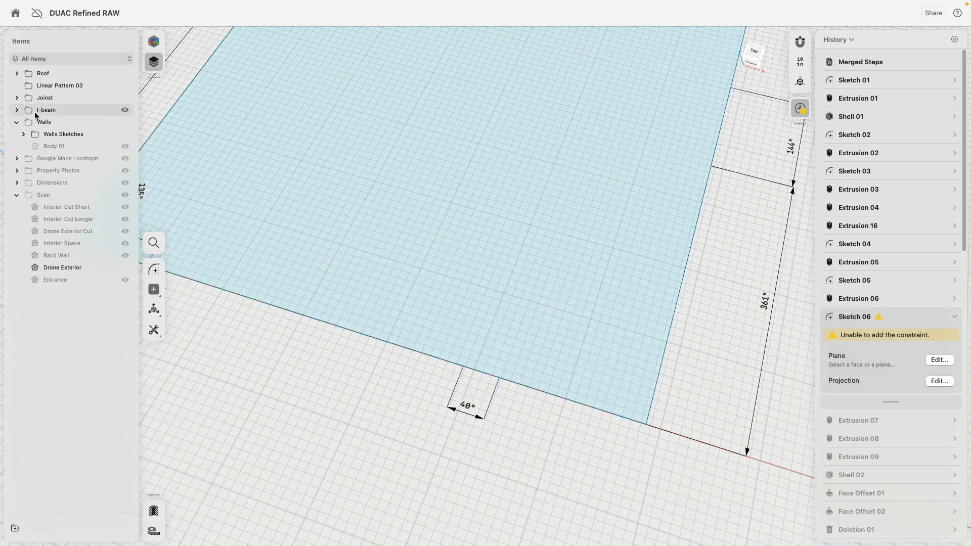
{"action": "left_click", "coordinate": [17, 110]}
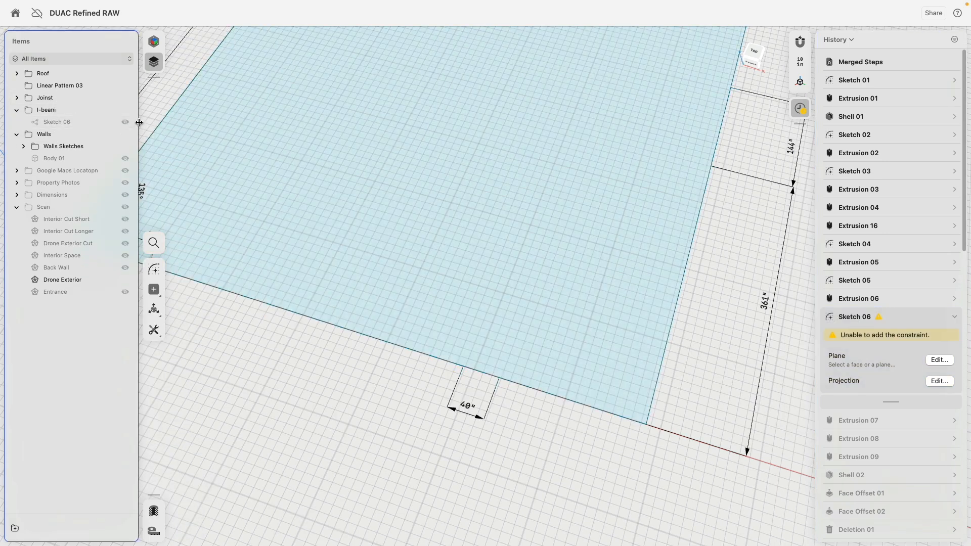
{"action": "left_click", "coordinate": [125, 122]}
{"action": "double_click", "coordinate": [57, 122]}
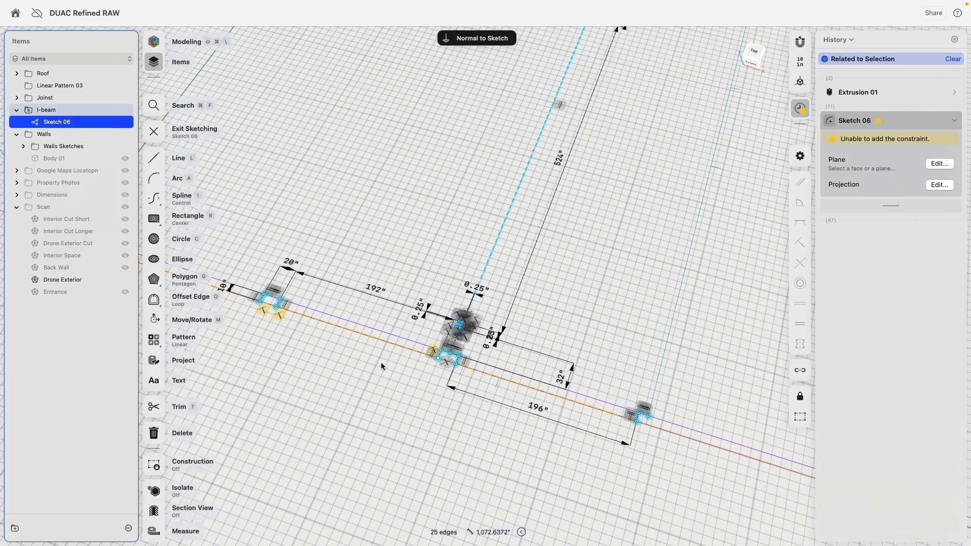
{"action": "left_click", "coordinate": [125, 135]}
{"action": "key", "text": "Escape"}
{"action": "scroll", "coordinate": [437, 358], "scroll_direction": "up", "scroll_amount": 5}
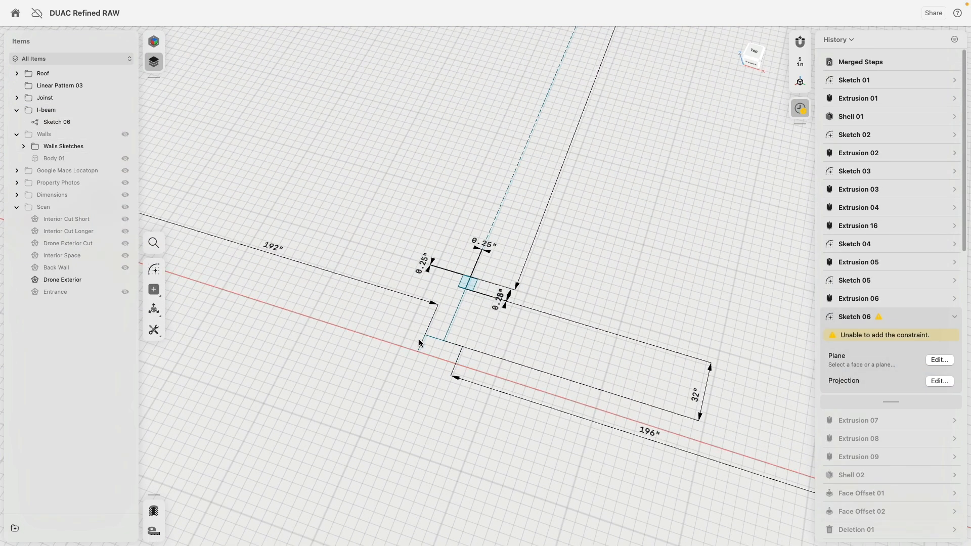
Step: Hide the Walls Sketches folder and show Body 01 again, viewing the door opening from below
{"action": "left_click", "coordinate": [126, 147]}
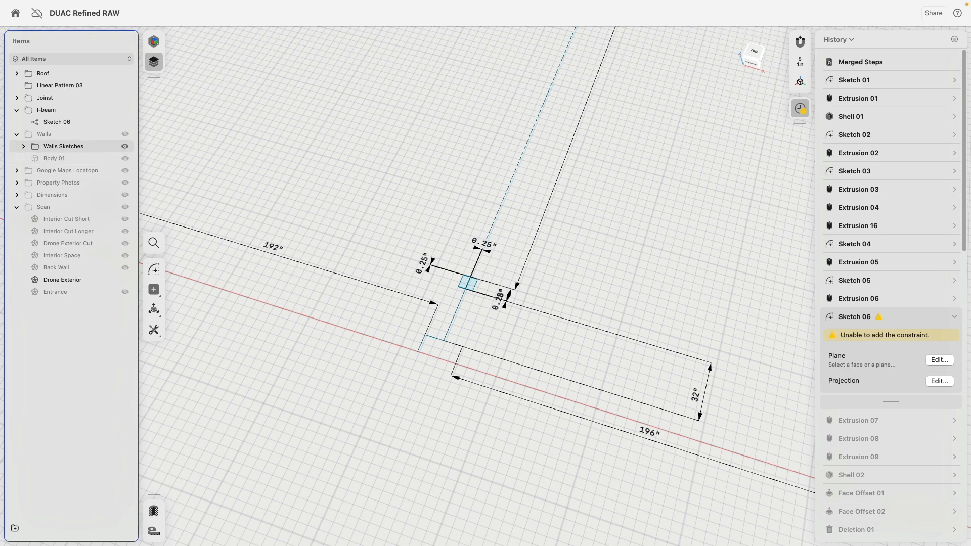
{"action": "left_click", "coordinate": [125, 158]}
{"action": "mouse_move", "coordinate": [423, 380]}
{"action": "right_mouse_down"}
{"action": "mouse_move", "coordinate": [500, 384]}
{"action": "mouse_move", "coordinate": [549, 330]}
{"action": "mouse_move", "coordinate": [614, 301]}
{"action": "right_mouse_up"}
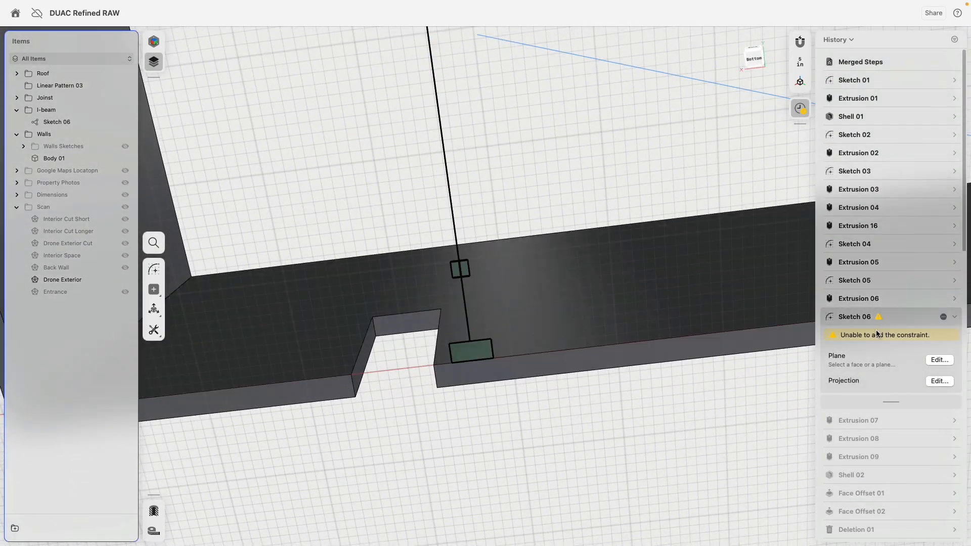
Step: Reopen Sketch 06 for editing and delete the flagged constraint on the I-beam base outline beside the door opening
{"action": "double_click", "coordinate": [894, 316]}
{"action": "left_click", "coordinate": [500, 350]}
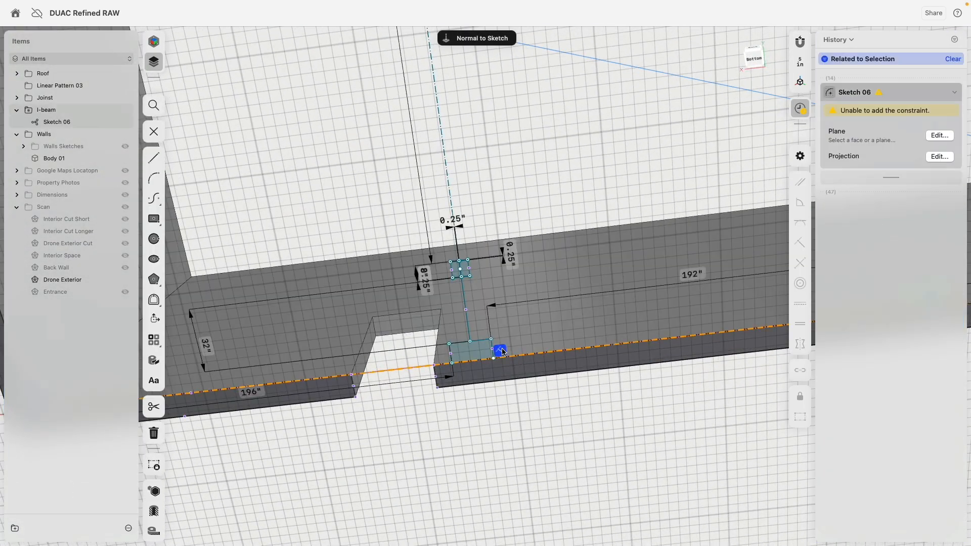
{"action": "key", "text": "Delete"}
{"action": "scroll", "coordinate": [567, 394], "scroll_direction": "down", "scroll_amount": 4}
{"action": "middle_click_drag", "start_coordinate": [704, 344], "coordinate": [401, 341]}
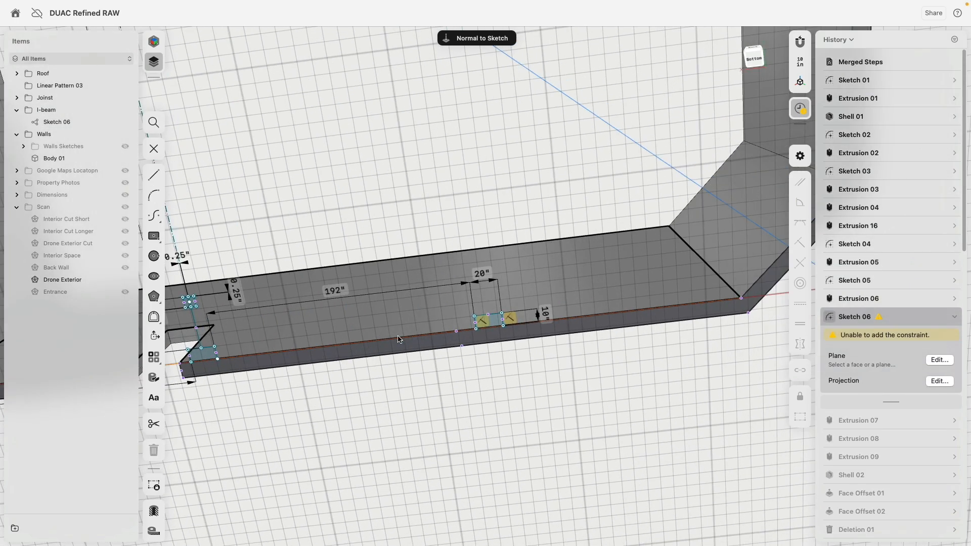
Step: Delete the flagged constraints on both sides of the 20 by 10 inch outline farther along the front wall
{"action": "scroll", "coordinate": [490, 326], "scroll_direction": "up", "scroll_amount": 7}
{"action": "left_click", "coordinate": [500, 320]}
{"action": "key", "text": "Delete"}
{"action": "left_click", "coordinate": [557, 313]}
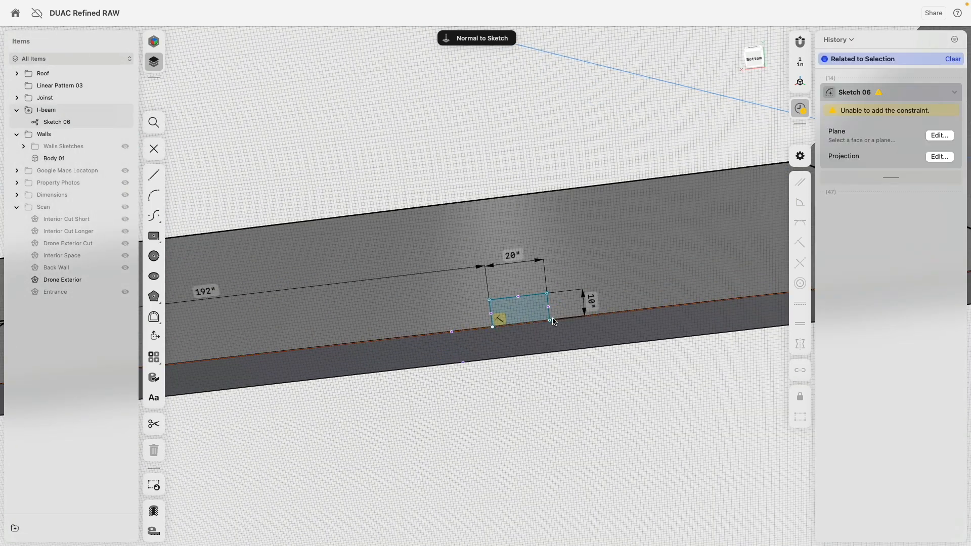
{"action": "key", "text": "Delete"}
{"action": "left_click", "coordinate": [501, 321]}
{"action": "key", "text": "Delete"}
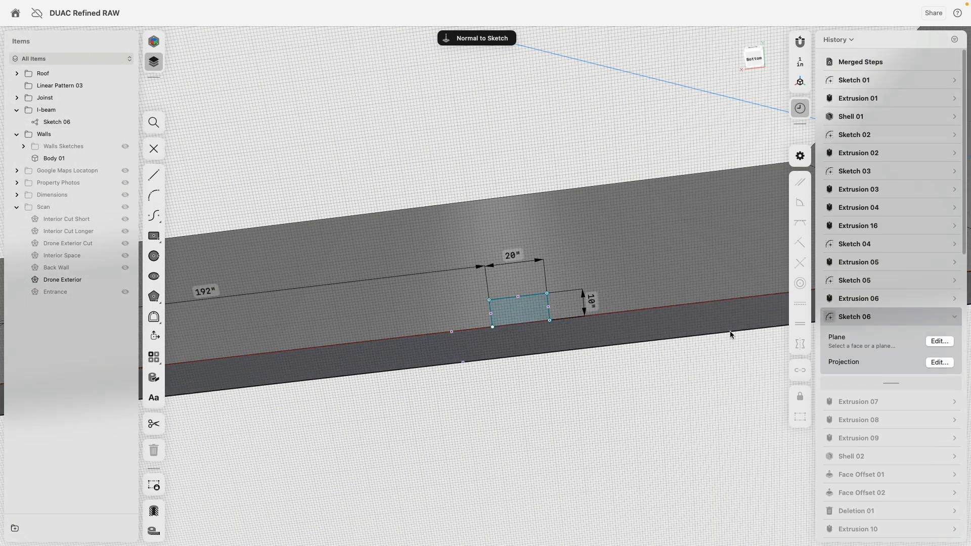
Step: Inspect the outlines along the front wall, from the 20-inch one past the door opening to the corner, for remaining constraint problems
{"action": "left_click", "coordinate": [493, 321]}
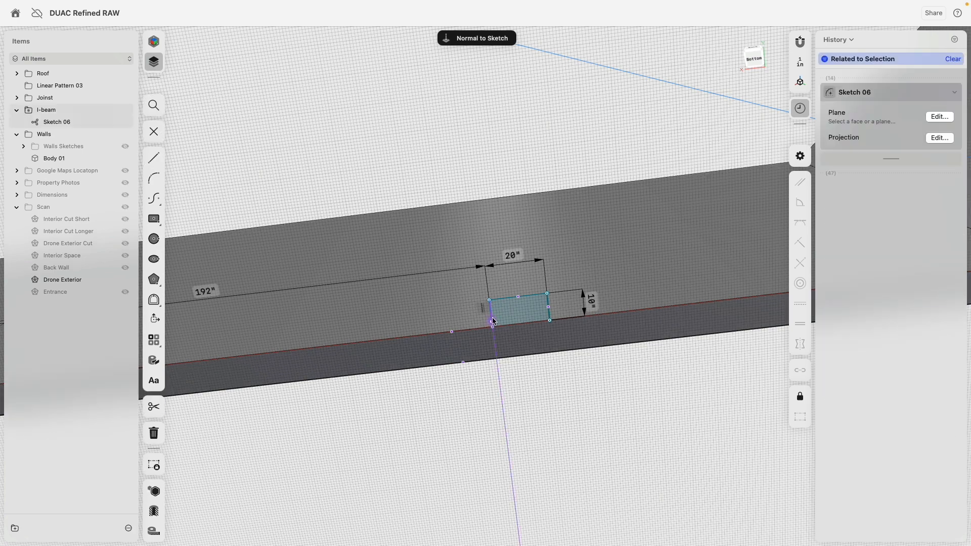
{"action": "left_click", "coordinate": [346, 420]}
{"action": "middle_click_drag", "start_coordinate": [283, 411], "coordinate": [553, 370]}
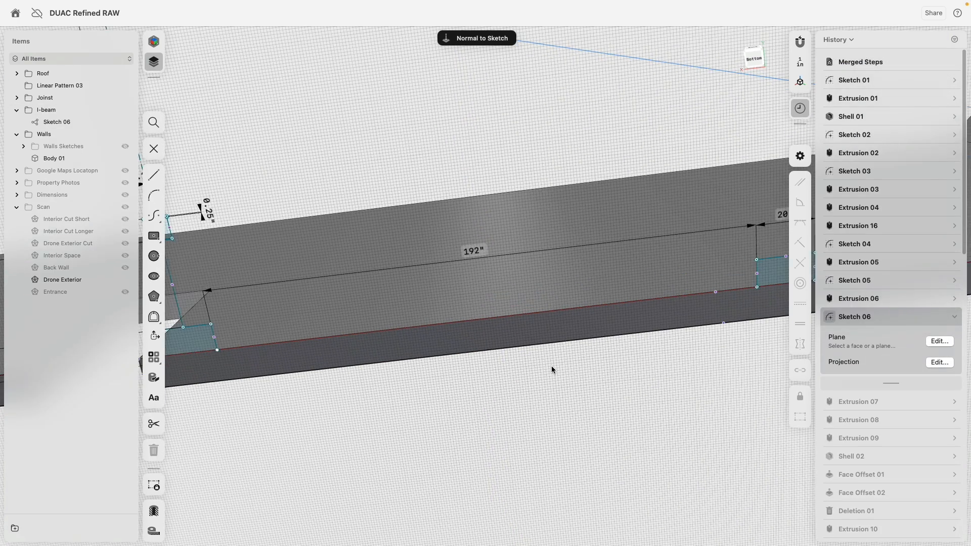
{"action": "middle_click_drag", "start_coordinate": [194, 389], "coordinate": [444, 371]}
{"action": "left_click", "coordinate": [462, 333]}
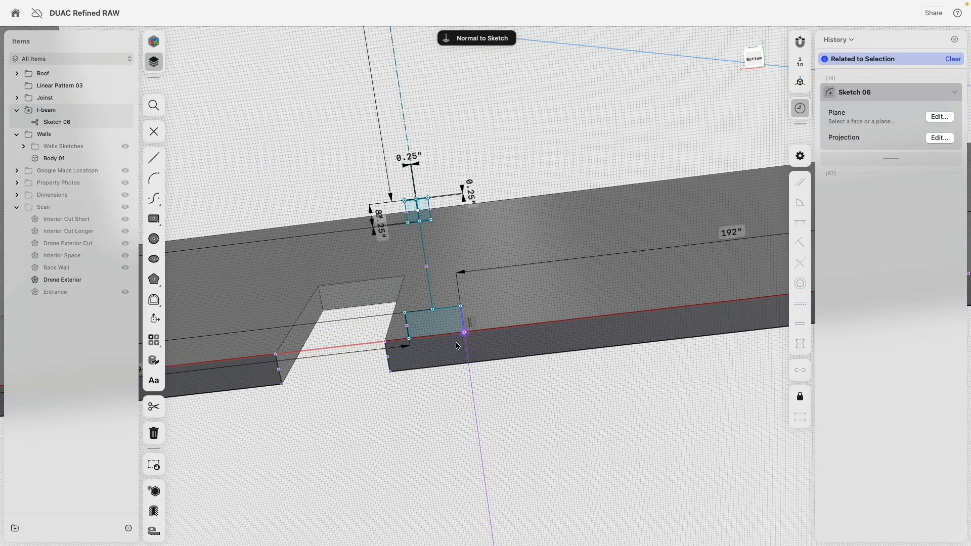
{"action": "left_click", "coordinate": [231, 442]}
{"action": "mouse_move", "coordinate": [231, 442]}
{"action": "middle_mouse_down"}
{"action": "mouse_move", "coordinate": [318, 395]}
{"action": "mouse_move", "coordinate": [485, 390]}
{"action": "middle_mouse_up"}
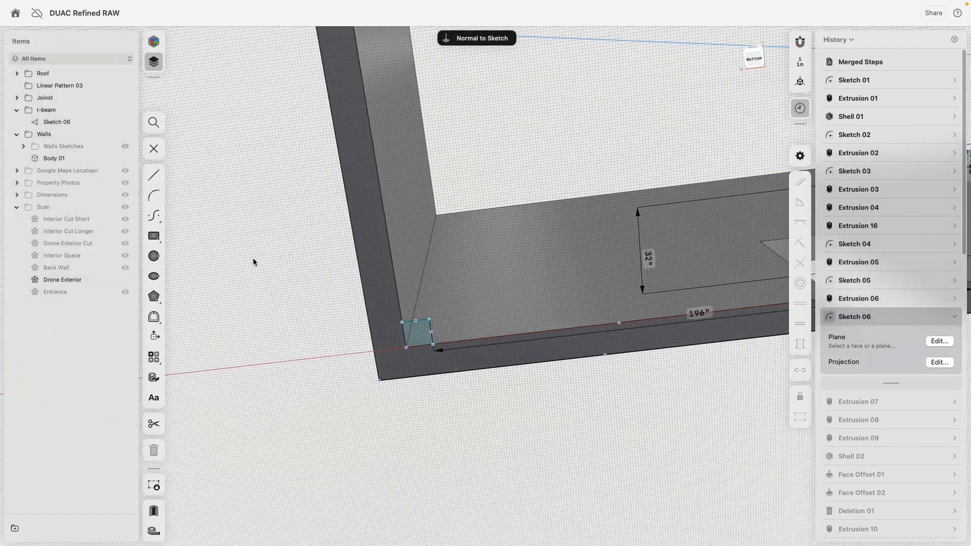
Step: Remove the history breakpoint after Sketch 06, then exit the sketch and hide the history
{"action": "left_click", "coordinate": [954, 318]}
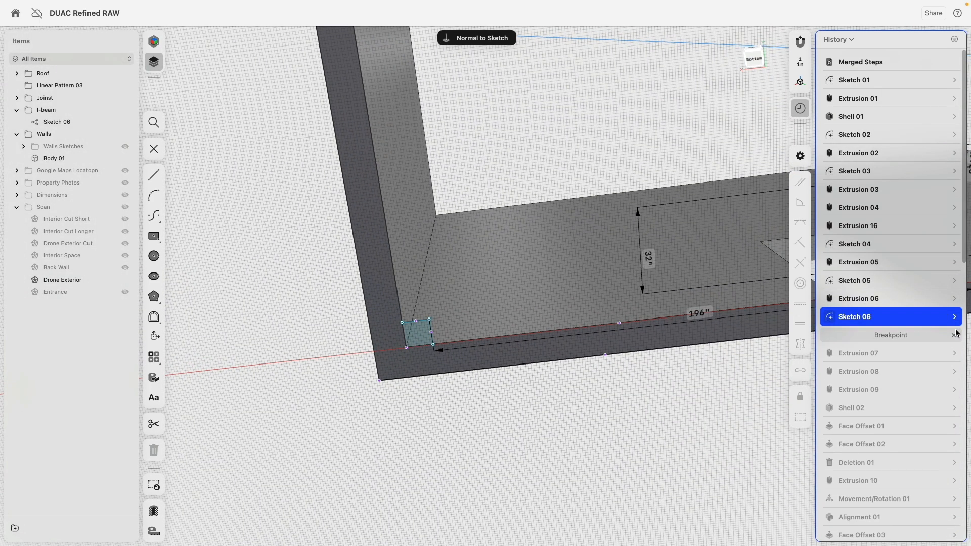
{"action": "left_click", "coordinate": [953, 335]}
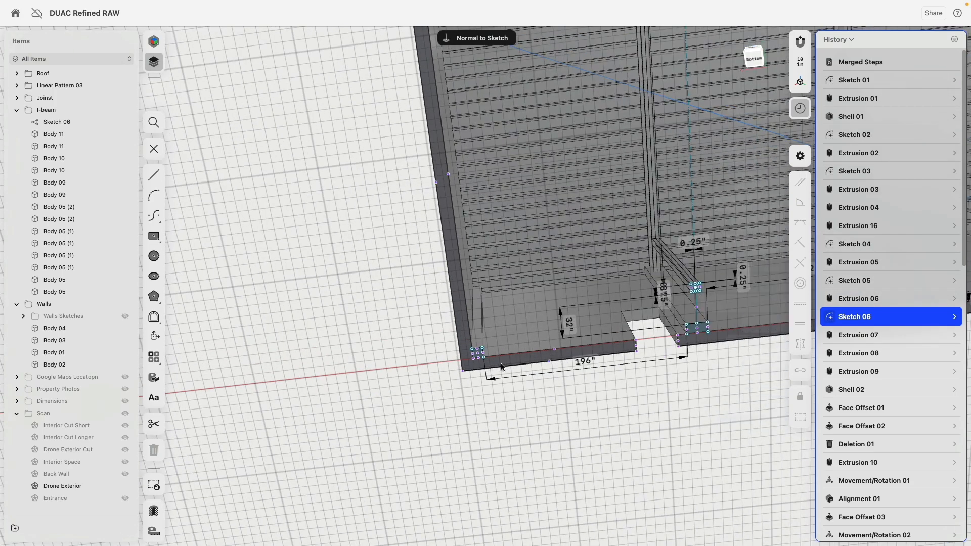
{"action": "left_click", "coordinate": [373, 366]}
{"action": "scroll", "coordinate": [374, 365], "scroll_direction": "down", "scroll_amount": 5}
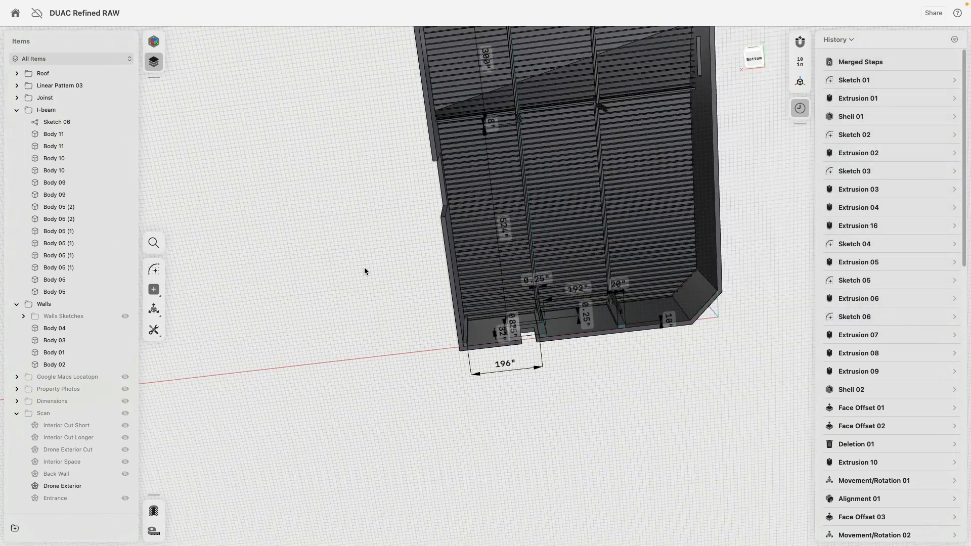
{"action": "mouse_move", "coordinate": [364, 267]}
{"action": "right_mouse_down"}
{"action": "mouse_move", "coordinate": [442, 365]}
{"action": "mouse_move", "coordinate": [487, 325]}
{"action": "mouse_move", "coordinate": [395, 373]}
{"action": "right_mouse_up"}
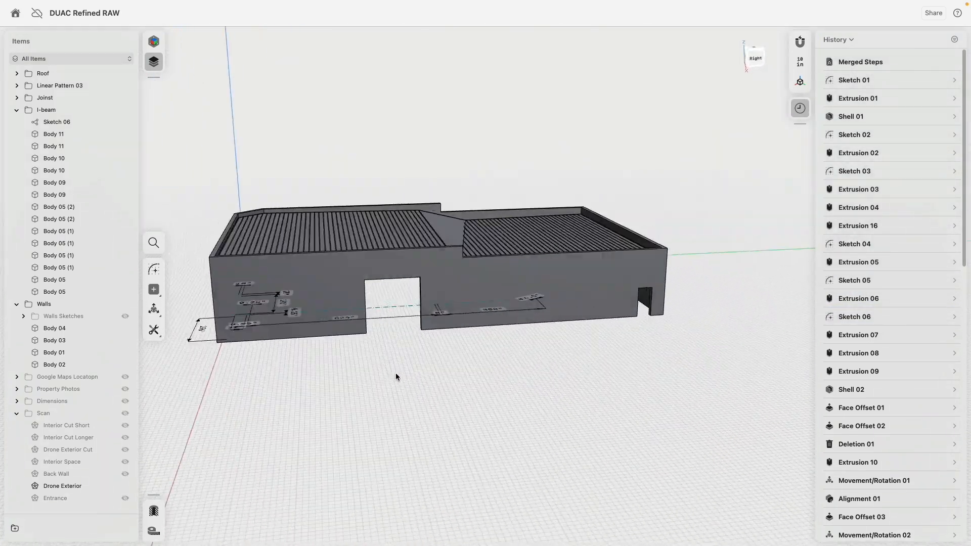
{"action": "middle_click_drag", "start_coordinate": [394, 374], "coordinate": [469, 388]}
{"action": "left_click", "coordinate": [799, 108]}
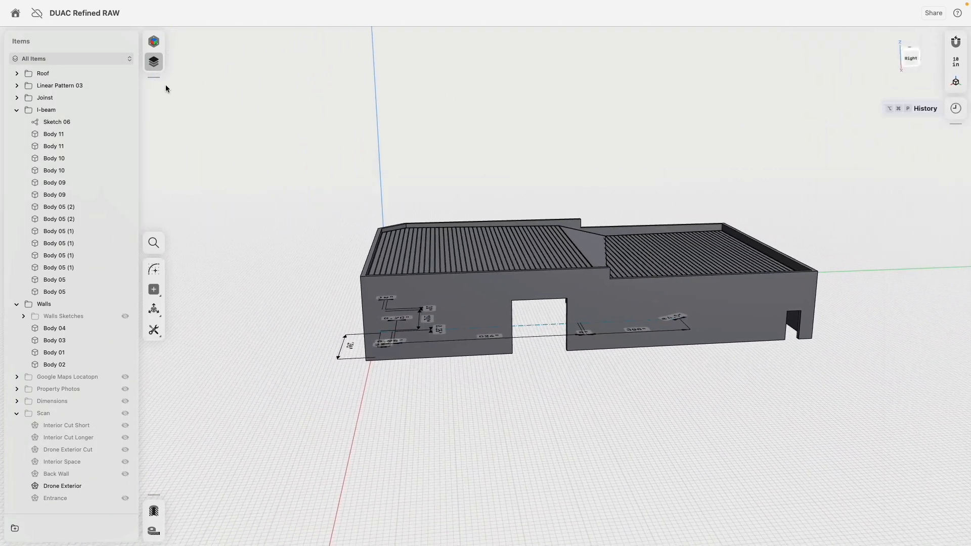
Step: Collapse the I-beam, Walls and Scan folders and hide the items list
{"action": "left_click", "coordinate": [16, 109]}
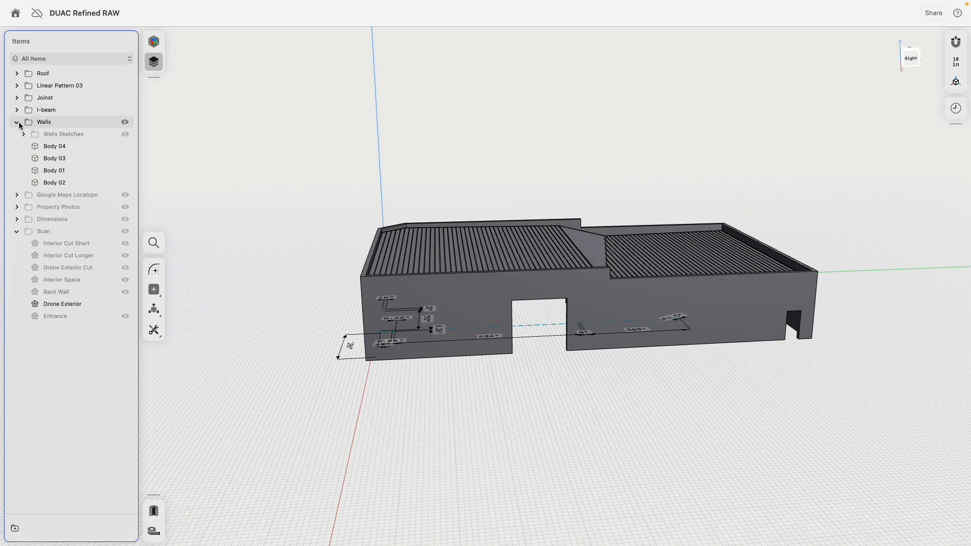
{"action": "left_click", "coordinate": [17, 122]}
{"action": "right_click_drag", "start_coordinate": [285, 146], "coordinate": [305, 161]}
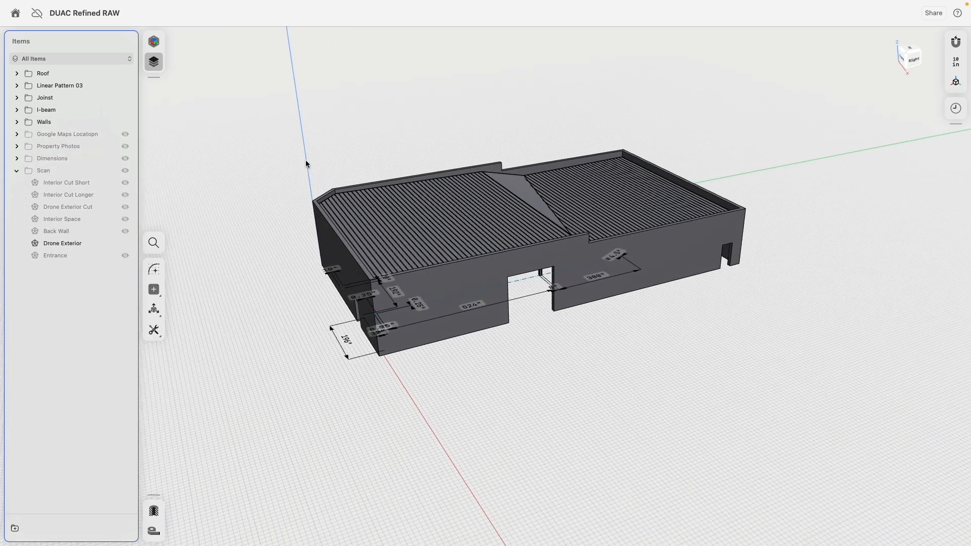
{"action": "left_click", "coordinate": [19, 173]}
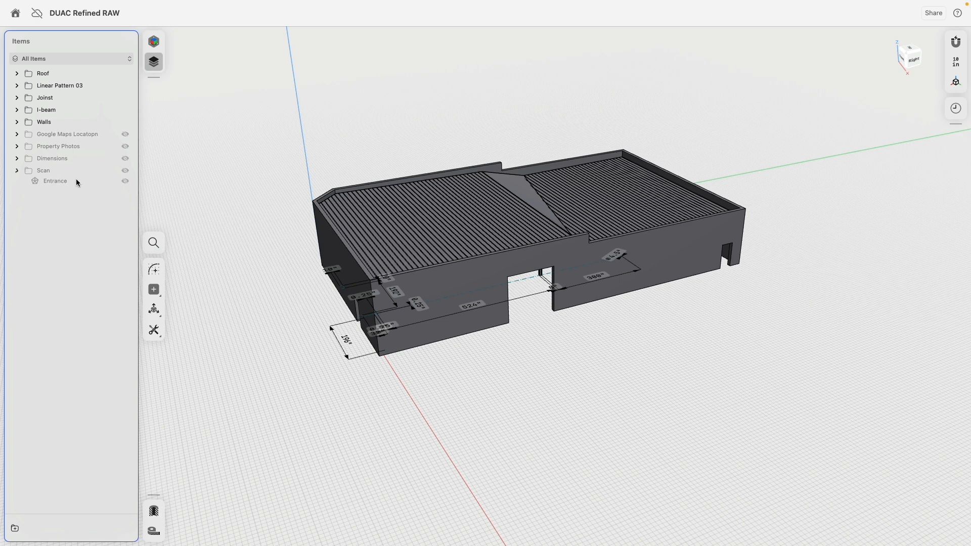
{"action": "scroll", "coordinate": [292, 198], "scroll_direction": "up", "scroll_amount": 3}
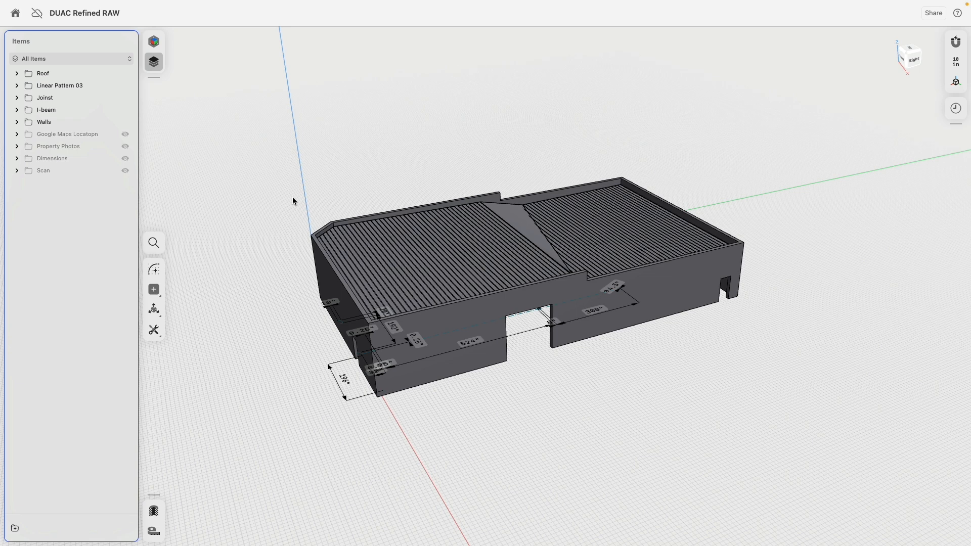
{"action": "left_click", "coordinate": [154, 61]}
Step: Examine the rebuilt building from beneath, including its I-beams and wall openings, and from the front corner above
{"action": "scroll", "coordinate": [341, 170], "scroll_direction": "up", "scroll_amount": 3}
{"action": "right_click_drag", "start_coordinate": [475, 475], "coordinate": [495, 418]}
{"action": "middle_click_drag", "start_coordinate": [495, 418], "coordinate": [496, 240]}
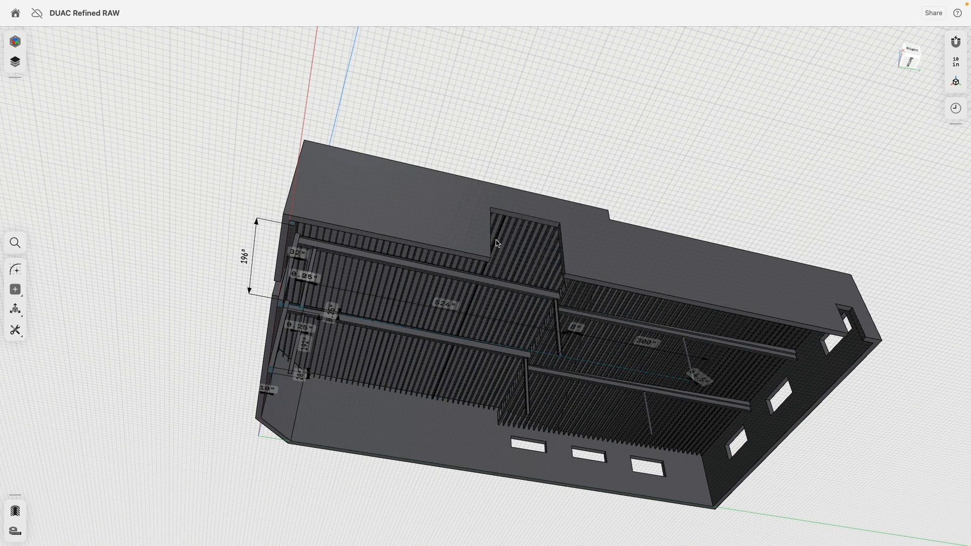
{"action": "right_click_drag", "start_coordinate": [493, 136], "coordinate": [545, 212]}
{"action": "middle_click_drag", "start_coordinate": [545, 212], "coordinate": [680, 401]}
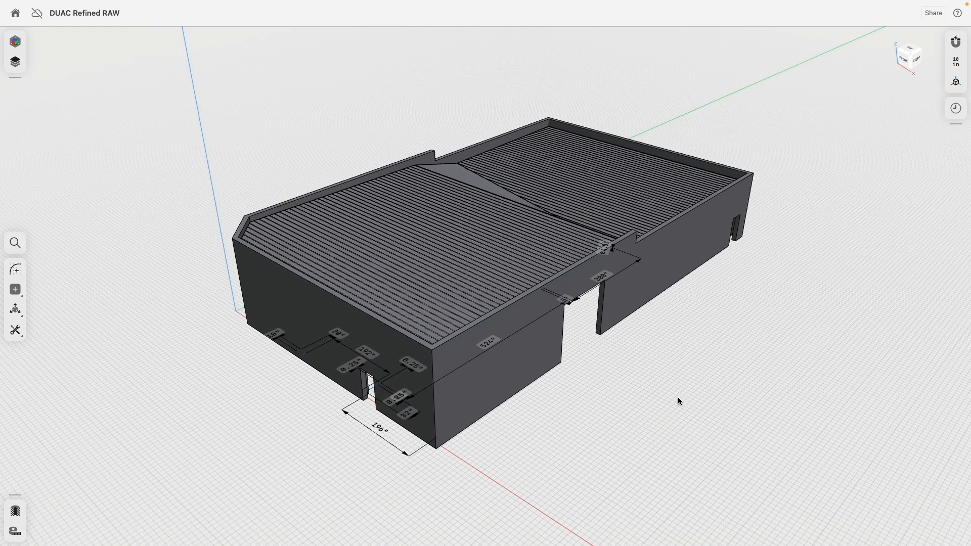